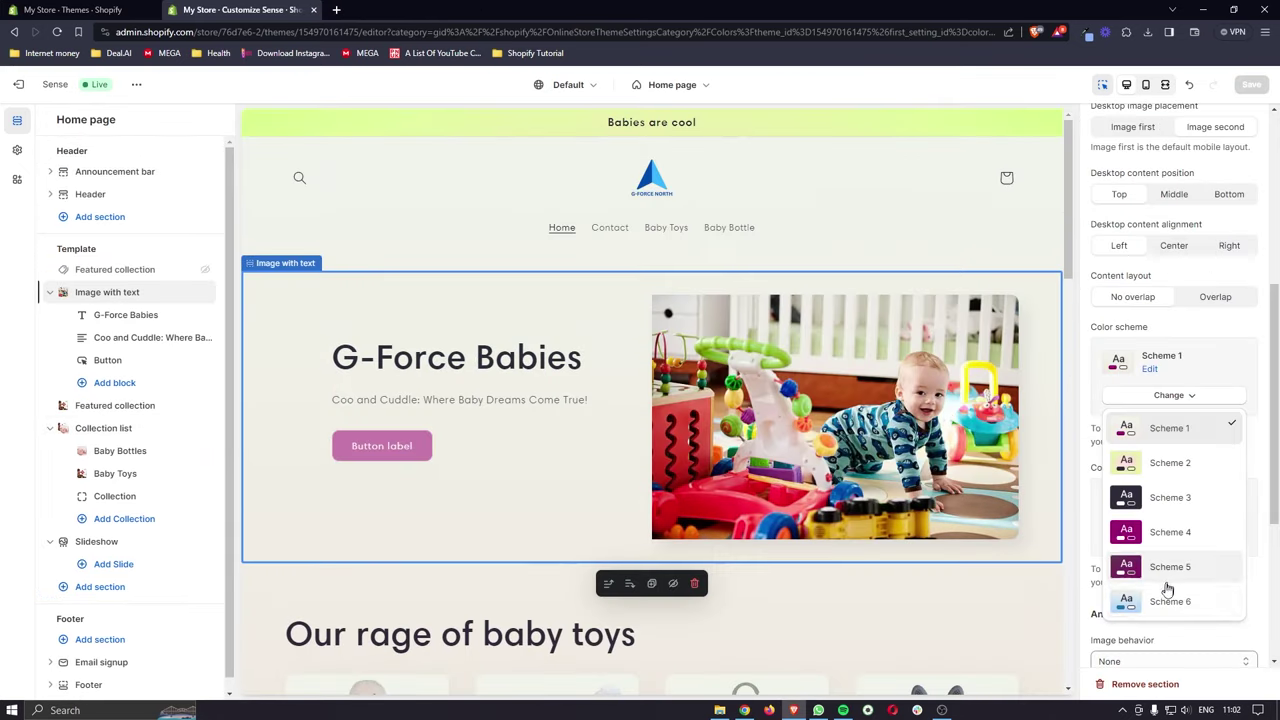
Step: Apply color scheme Scheme 6 to the Image with text section on the home page
left_click(1163, 597)
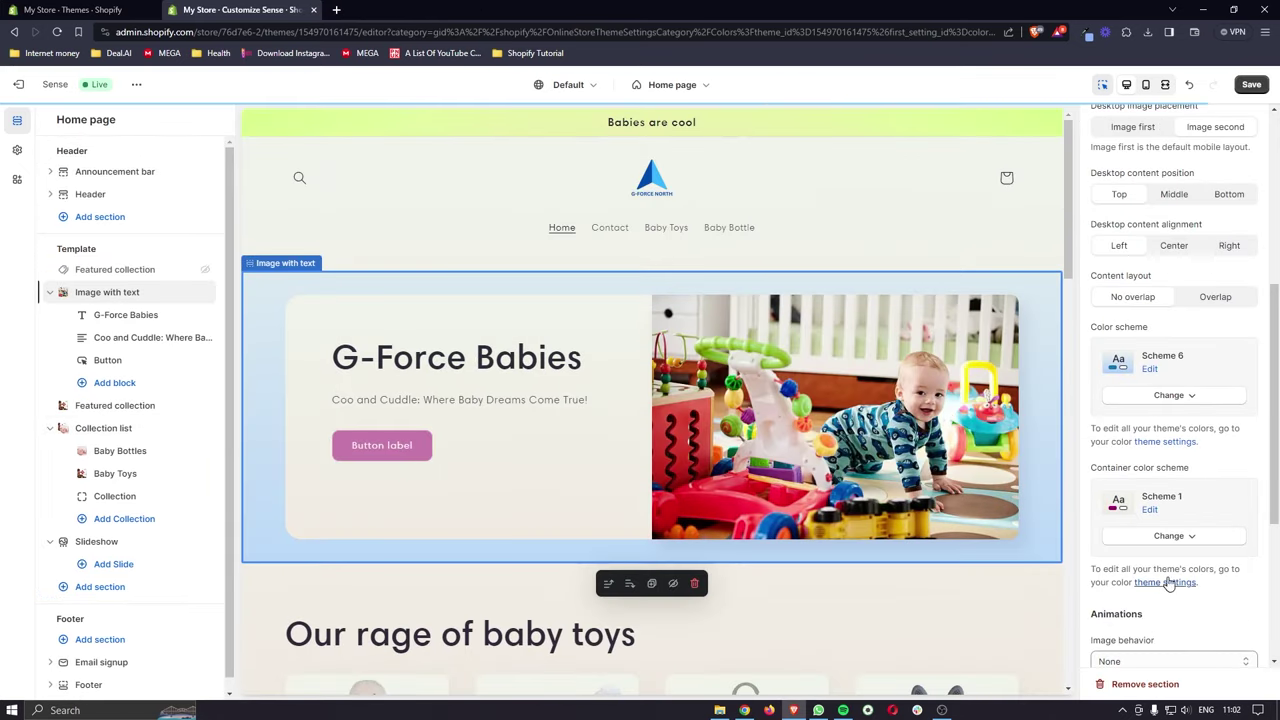
scroll(1150, 540, "down", 1)
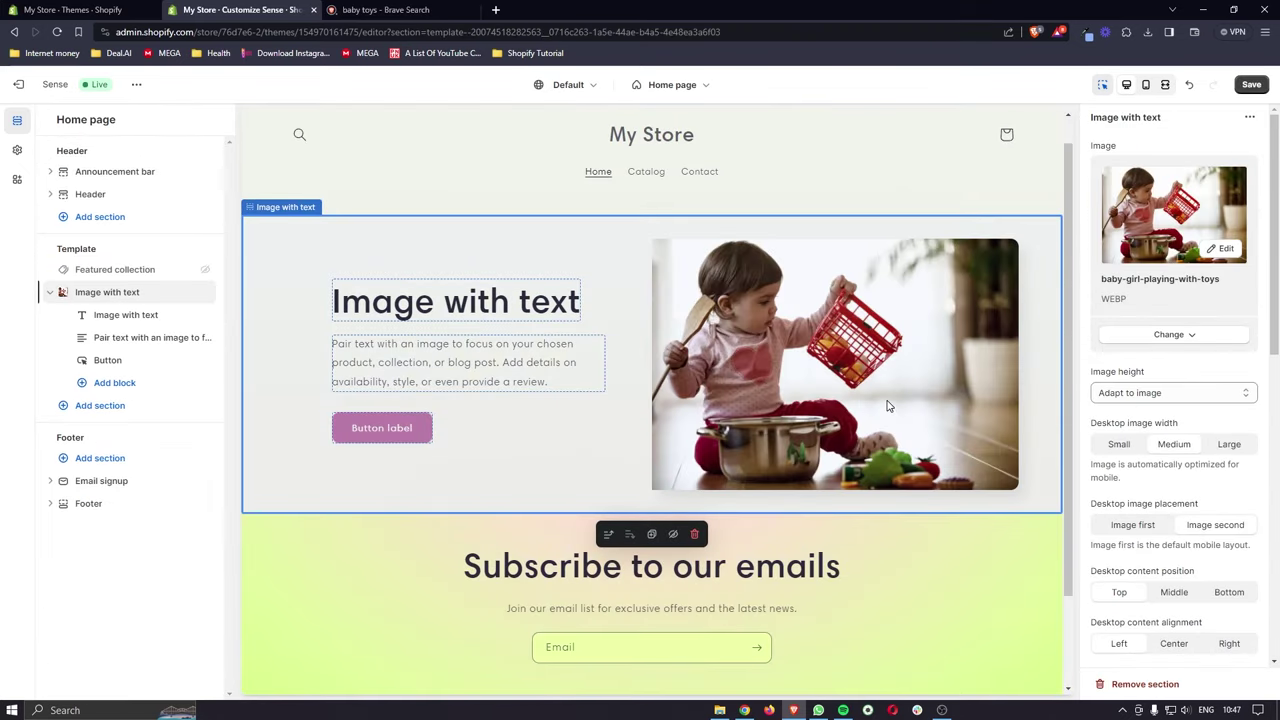
left_click(297, 316)
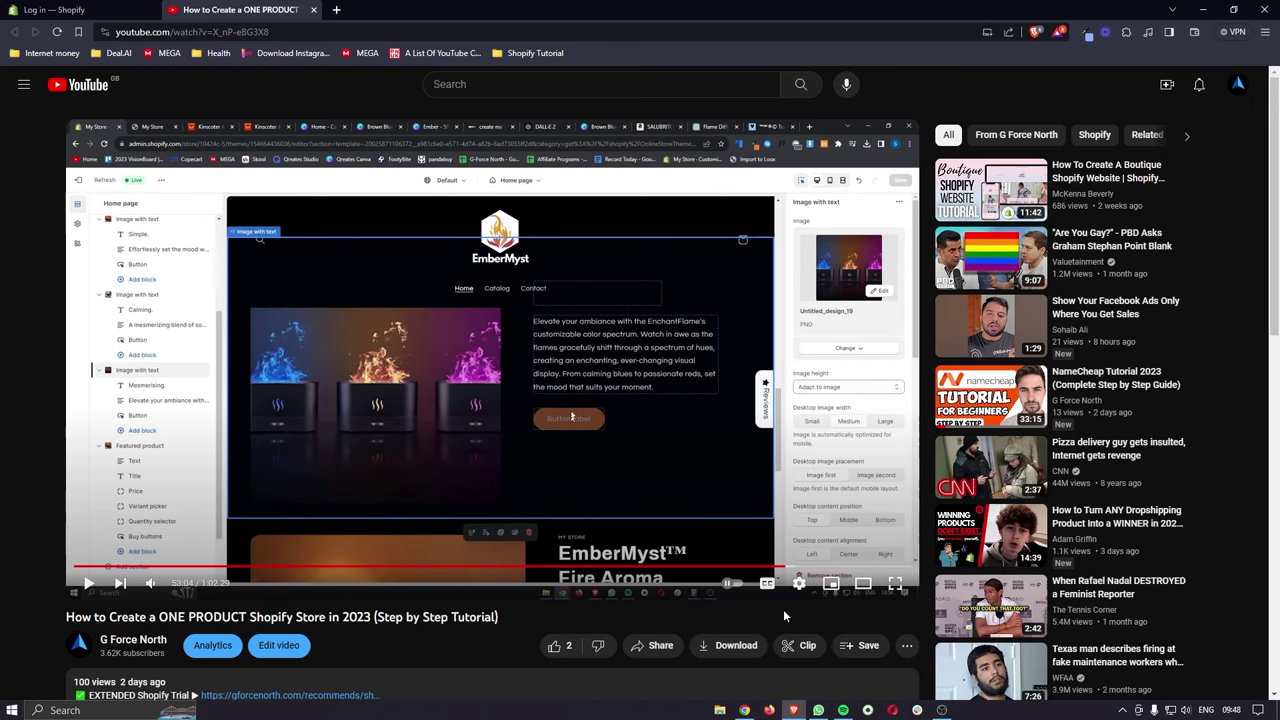
Step: Expand the video description and open the extended Shopify trial link
scroll(783, 609, "down", 3)
left_click(729, 559)
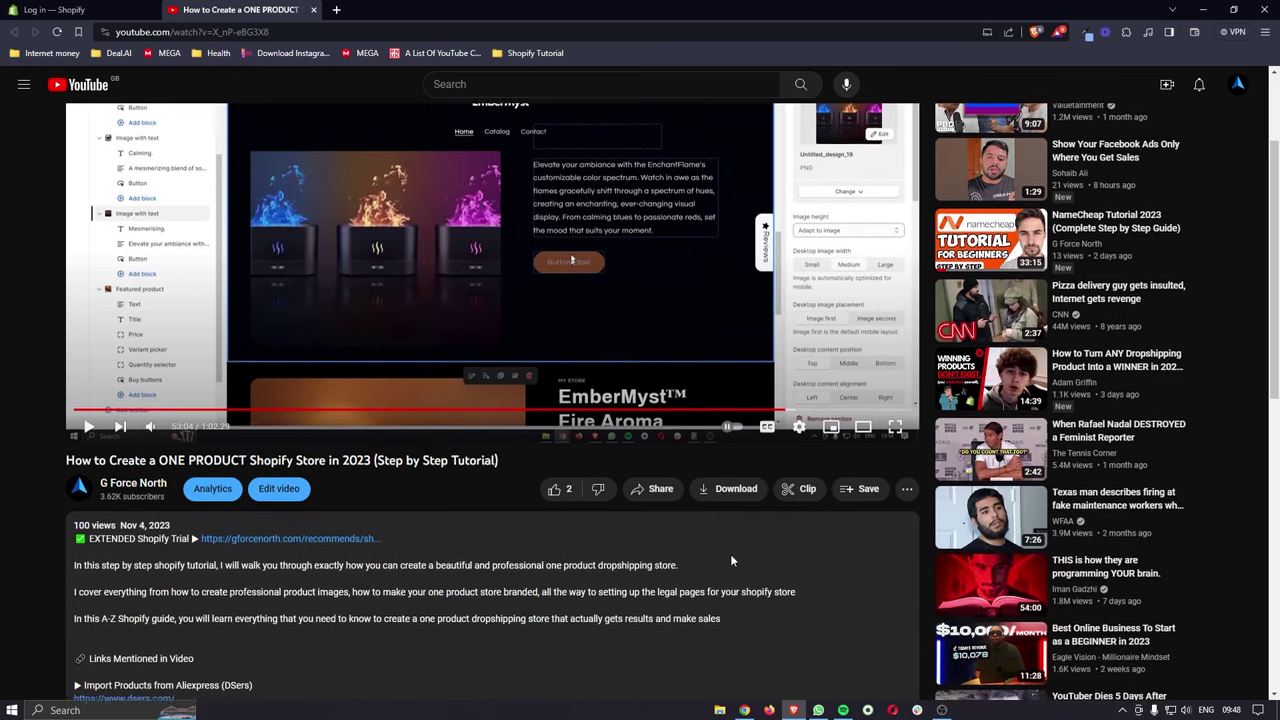
scroll(730, 554, "down", 2)
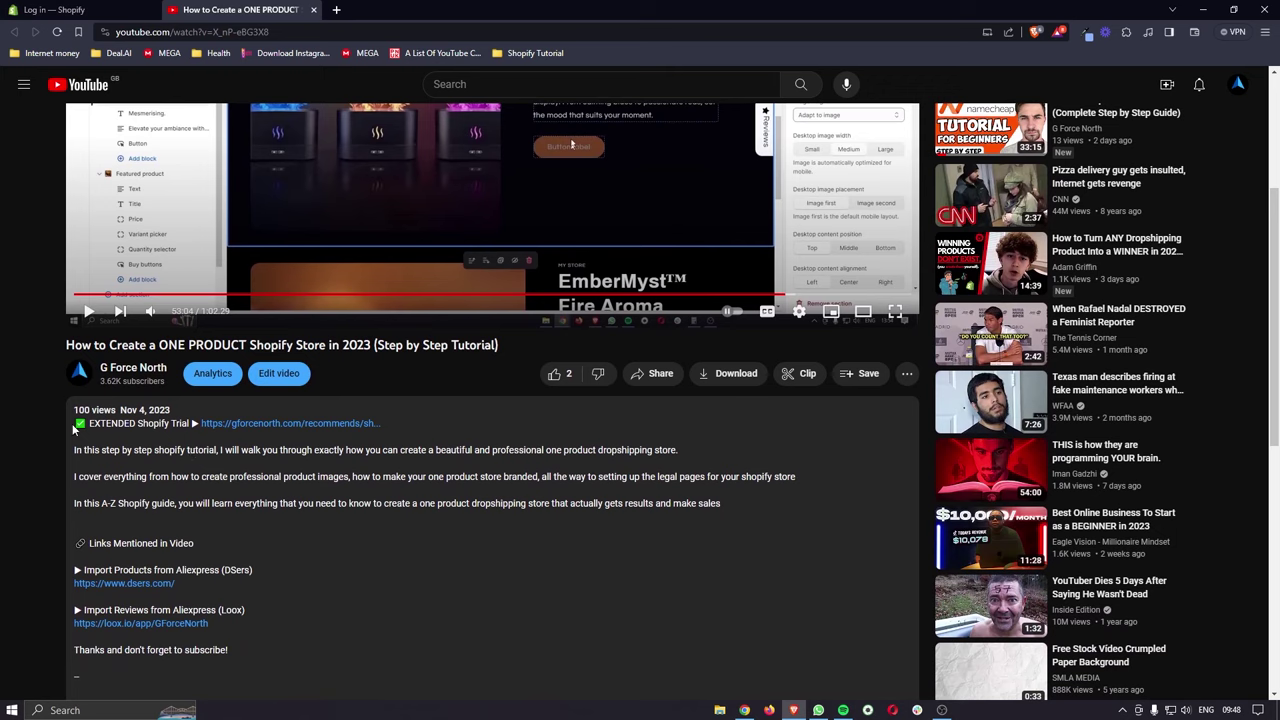
left_click_drag(73, 428, 386, 422)
left_click(430, 428)
left_click(267, 422)
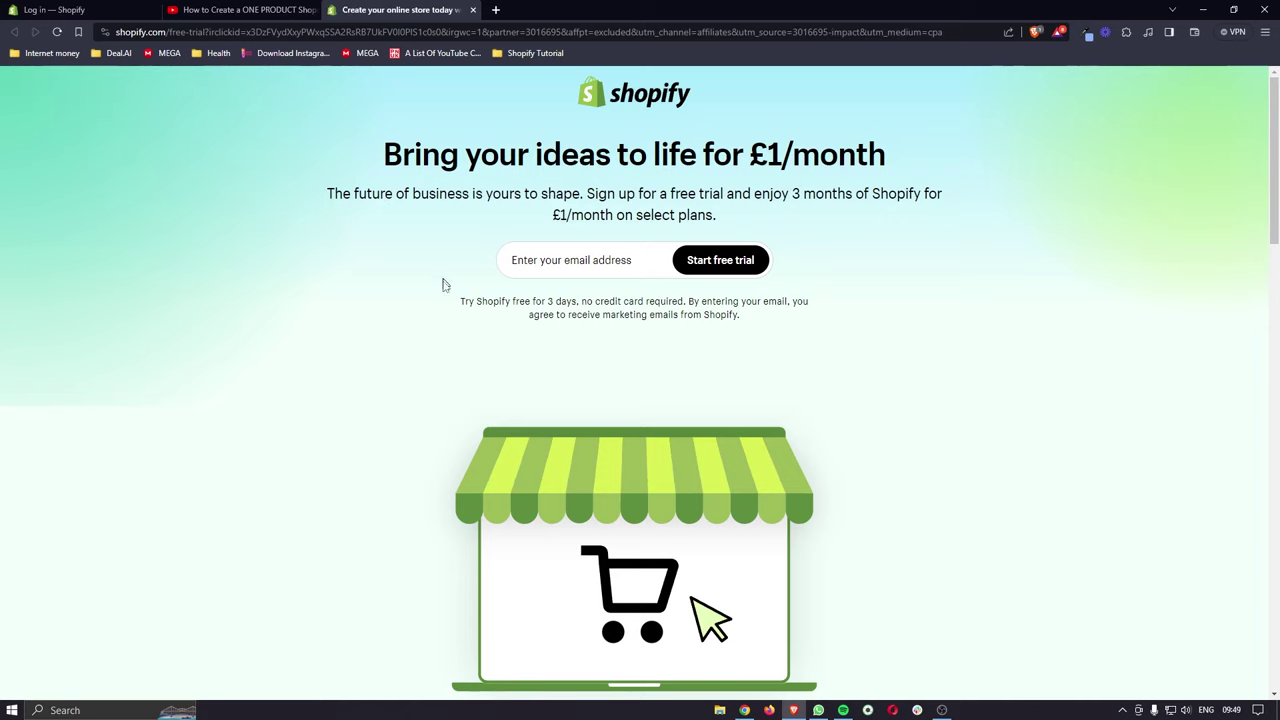
Step: Review the £1/month trial offer, enter the e-mail address and start the Shopify free trial
left_click_drag(450, 302, 760, 317)
left_click(760, 317)
left_click_drag(790, 194, 928, 194)
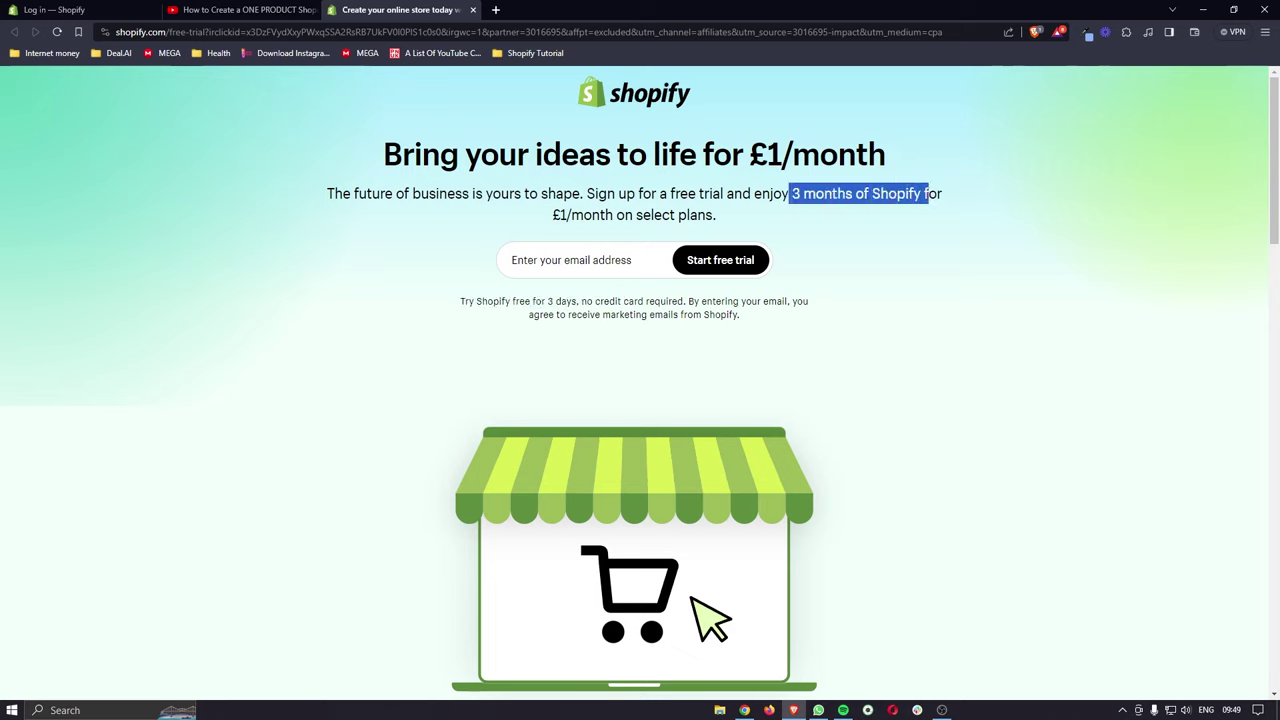
left_click_drag(746, 154, 866, 154)
left_click(553, 79)
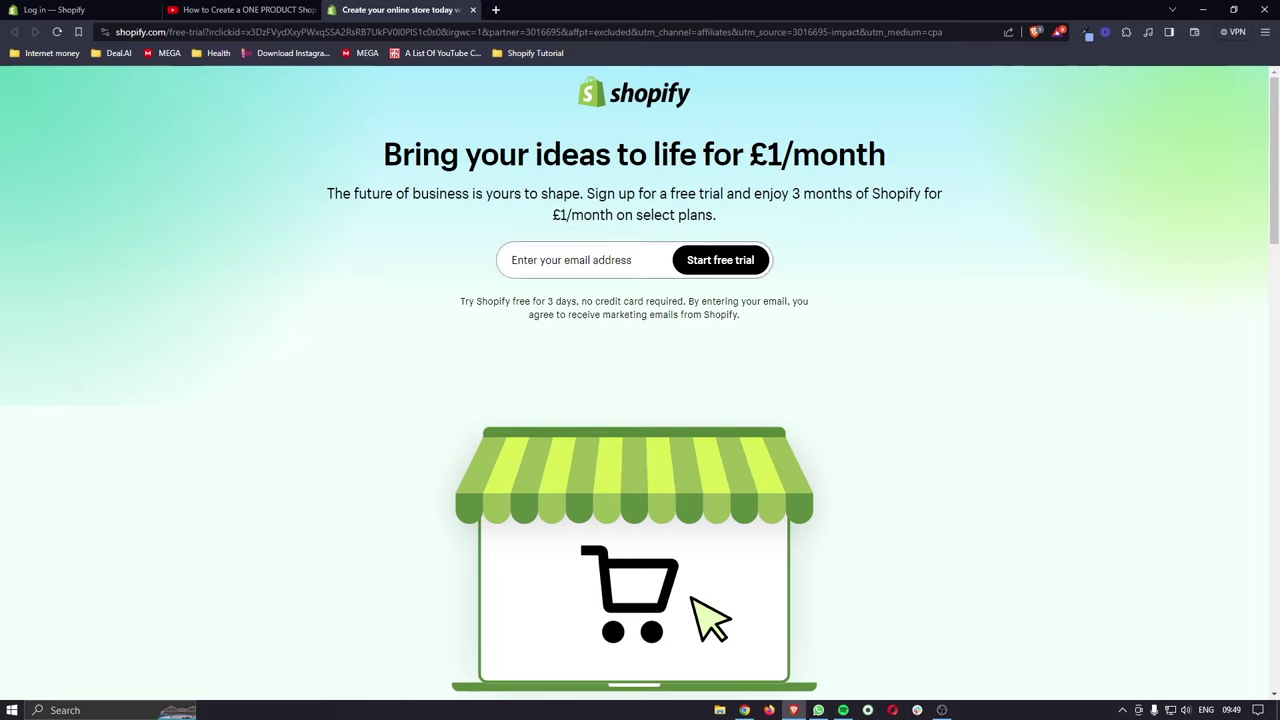
left_click(514, 260)
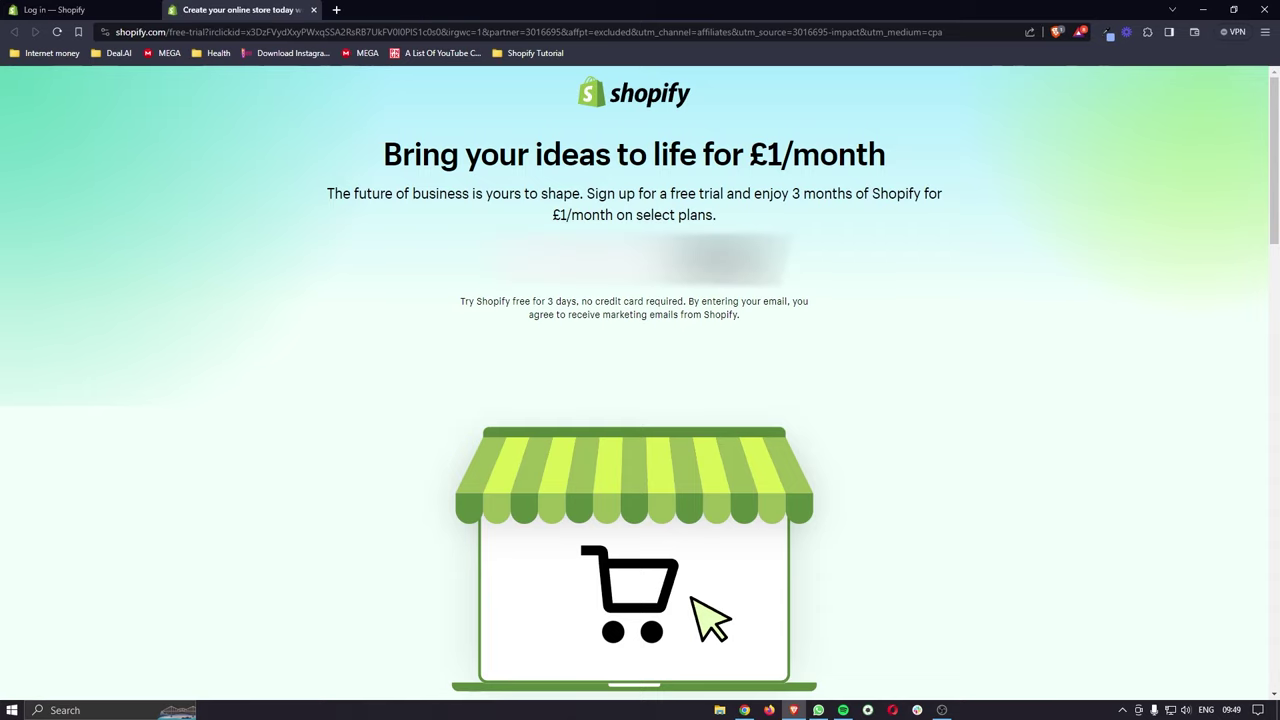
left_click(810, 280)
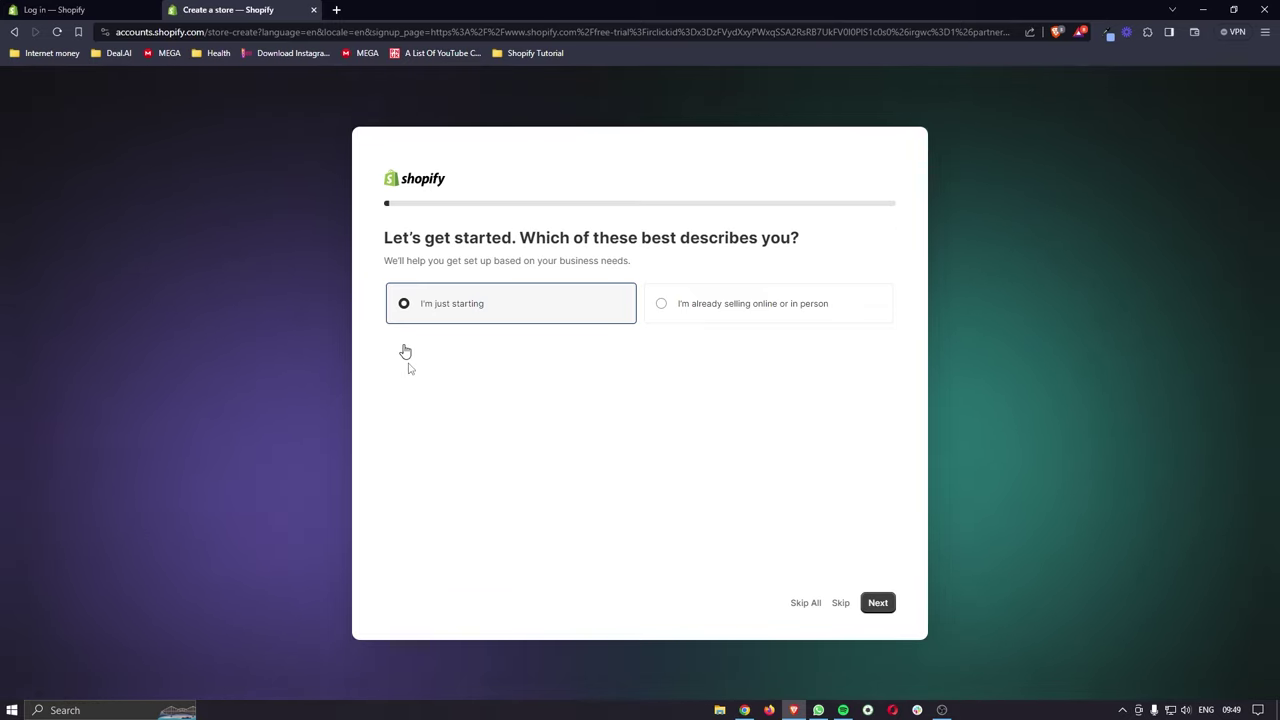
Step: Skip all the onboarding questions and continue with United Kingdom as the business location
left_click(805, 604)
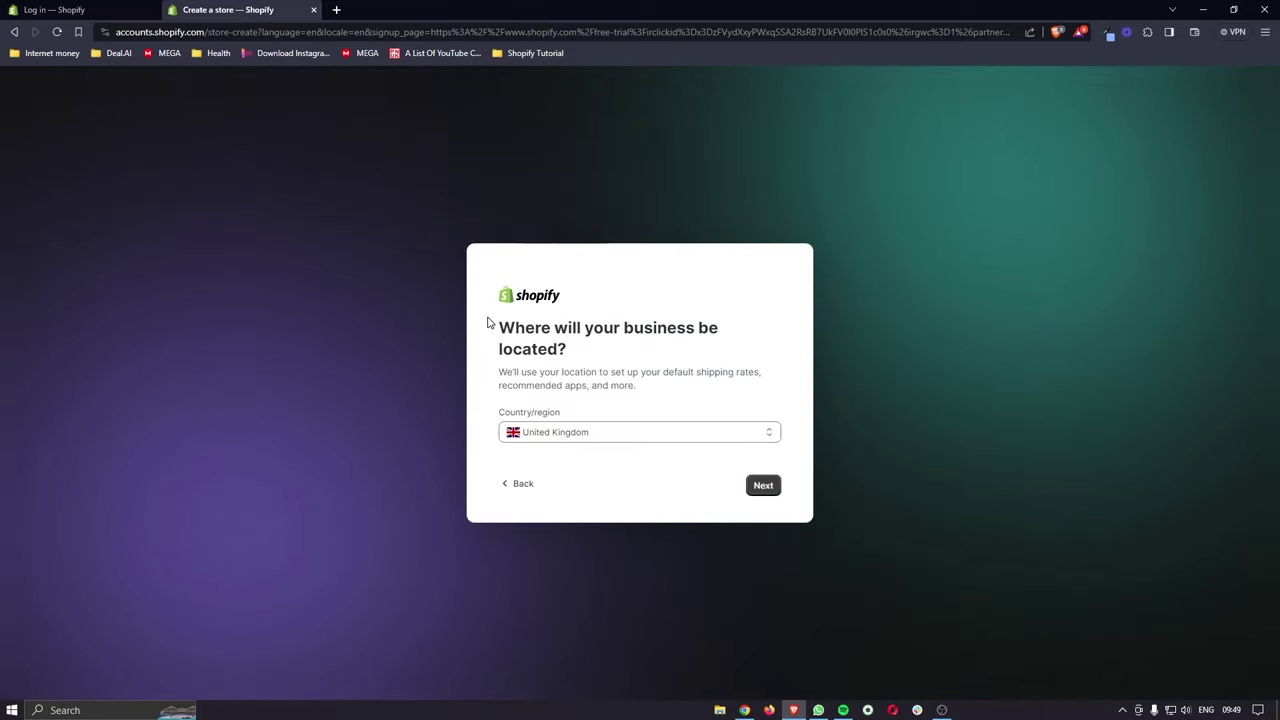
left_click_drag(490, 323, 620, 352)
left_click(620, 352)
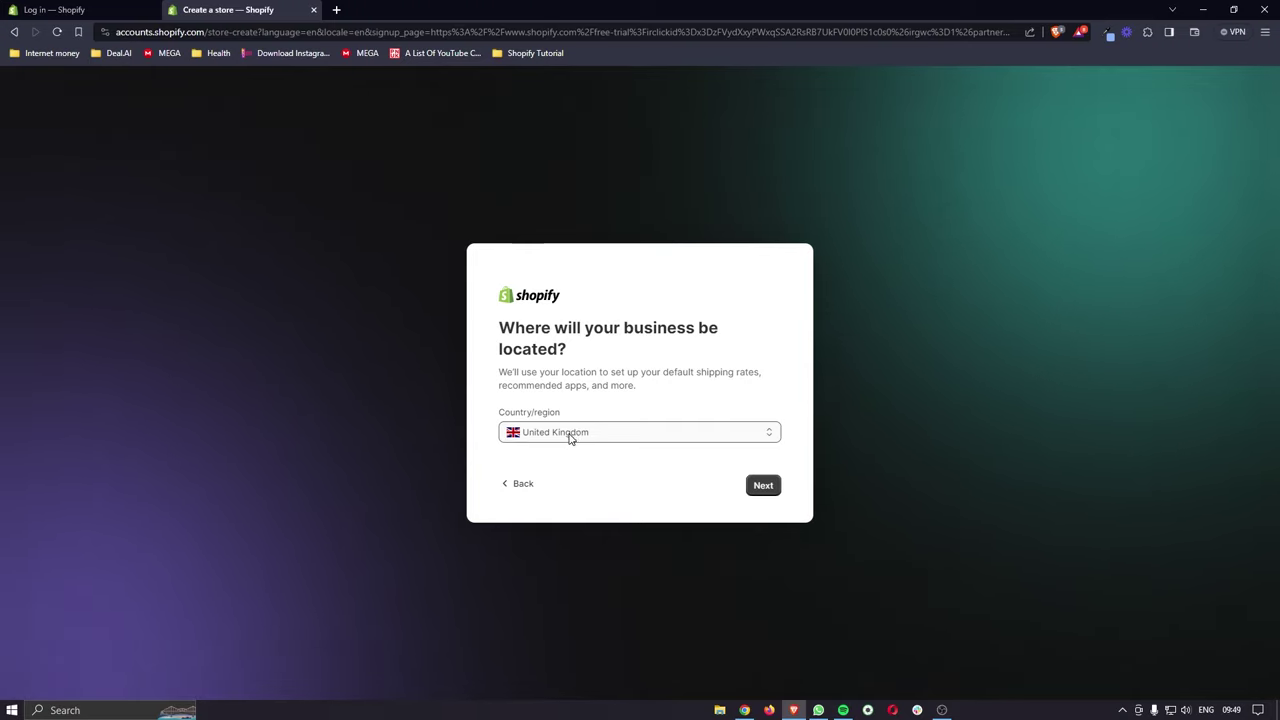
left_click(765, 492)
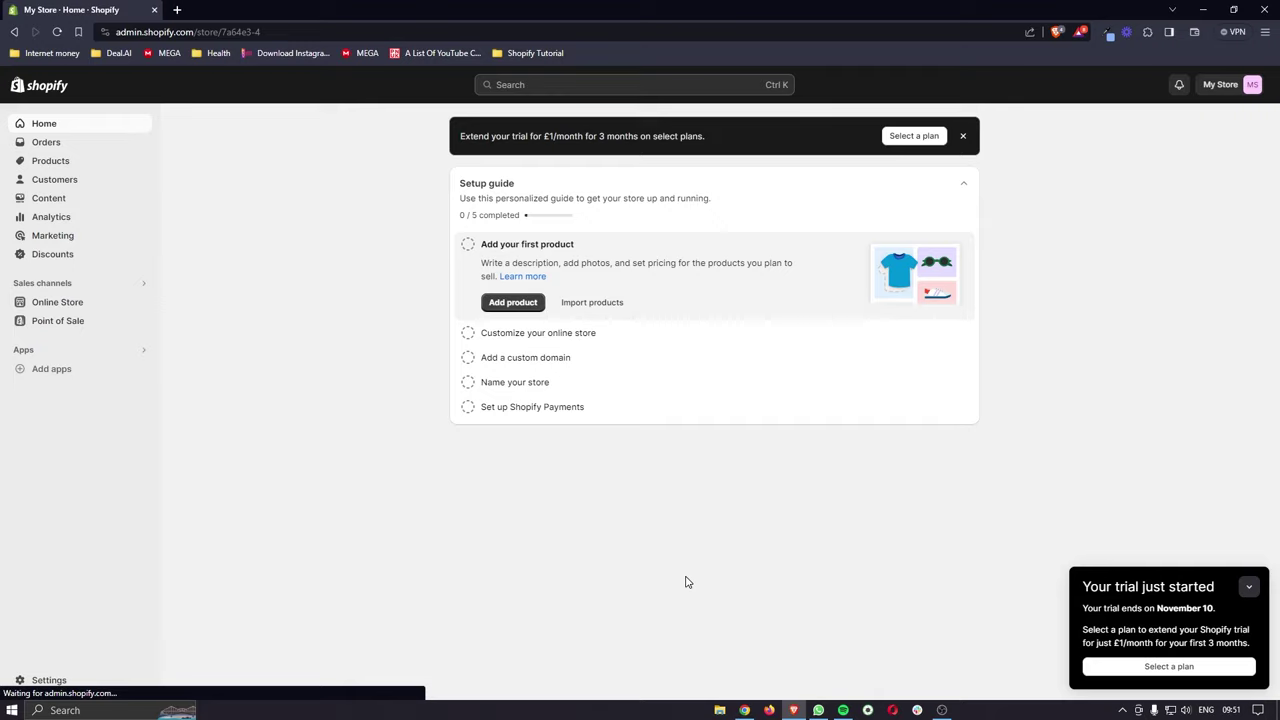
Step: Collapse the trial notice and view the online store's themes page before returning to the admin home page
left_click(1248, 587)
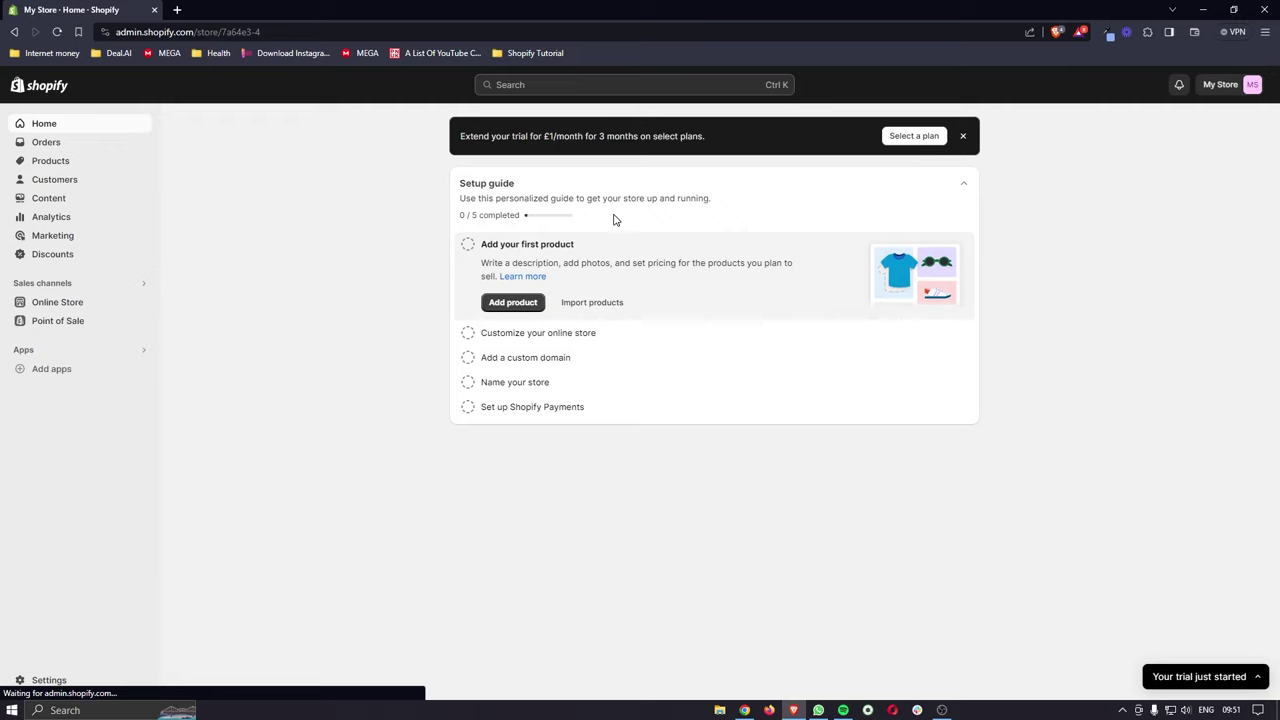
left_click(63, 303)
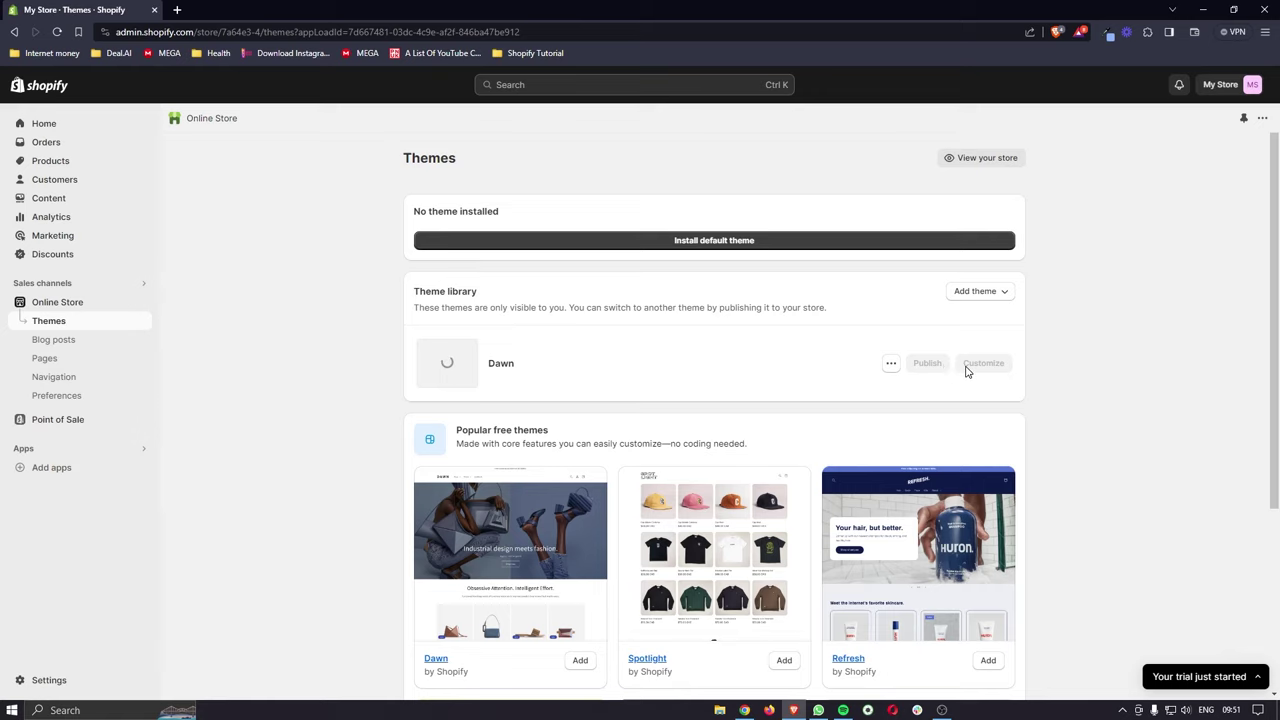
left_click(70, 129)
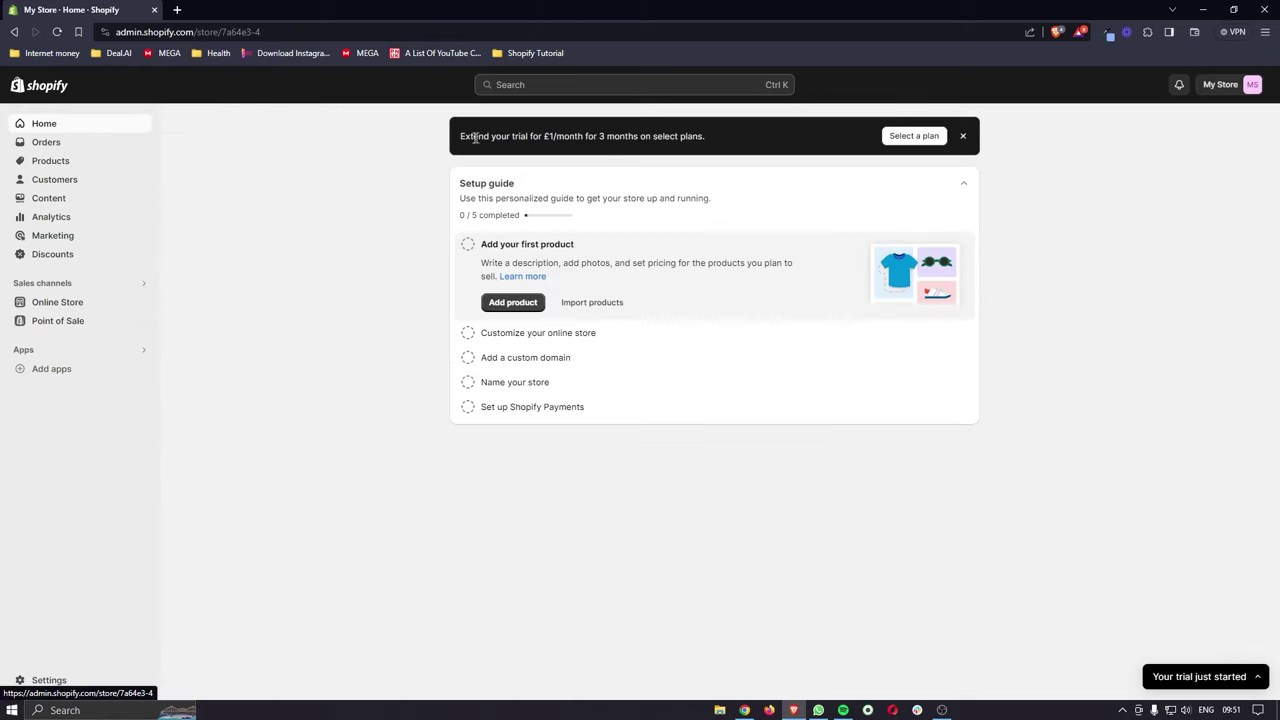
Step: Open the plan selection from the trial extension offer and choose the Basic plan
left_click_drag(457, 140, 716, 138)
left_click(558, 138)
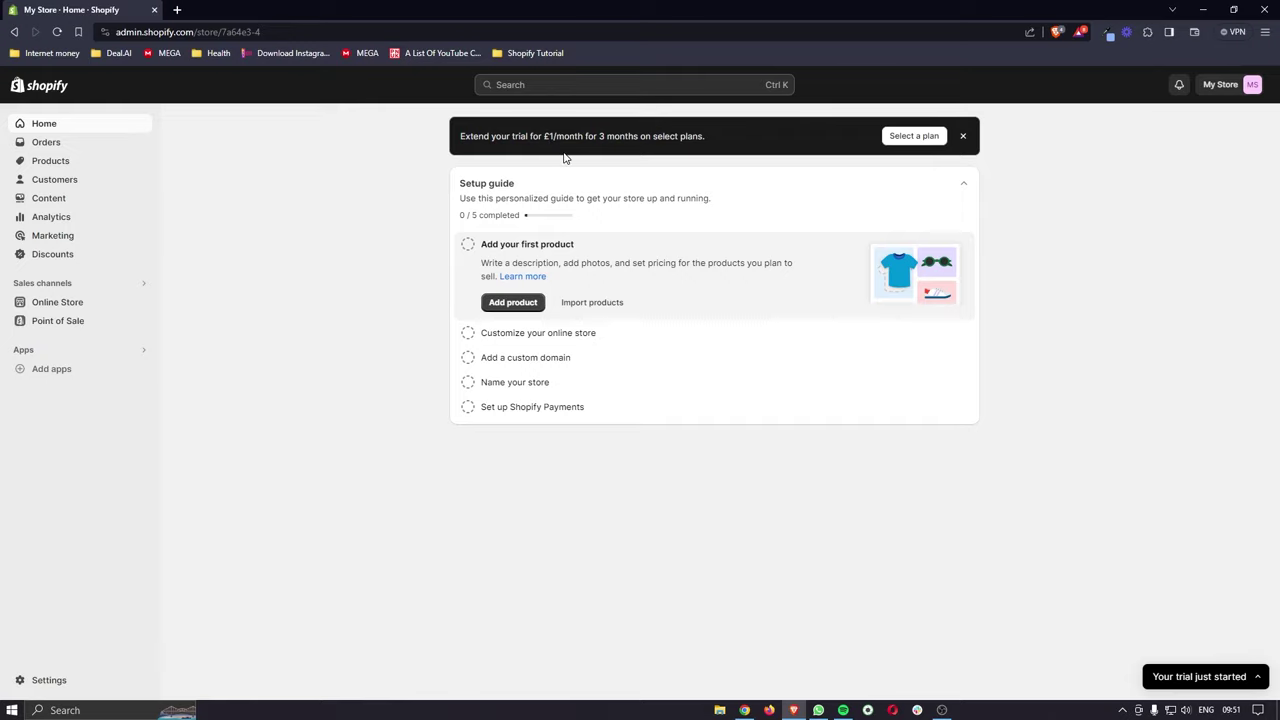
left_click(914, 137)
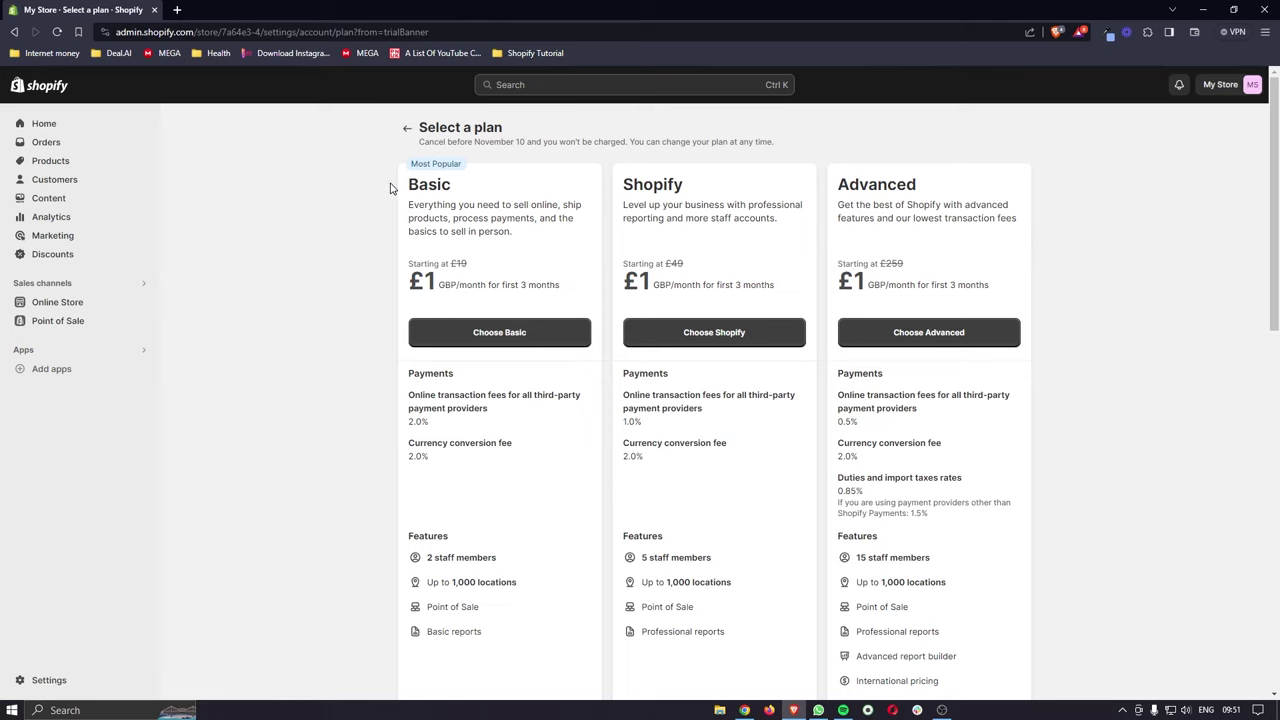
left_click_drag(399, 189, 470, 189)
left_click(498, 190)
left_click(503, 331)
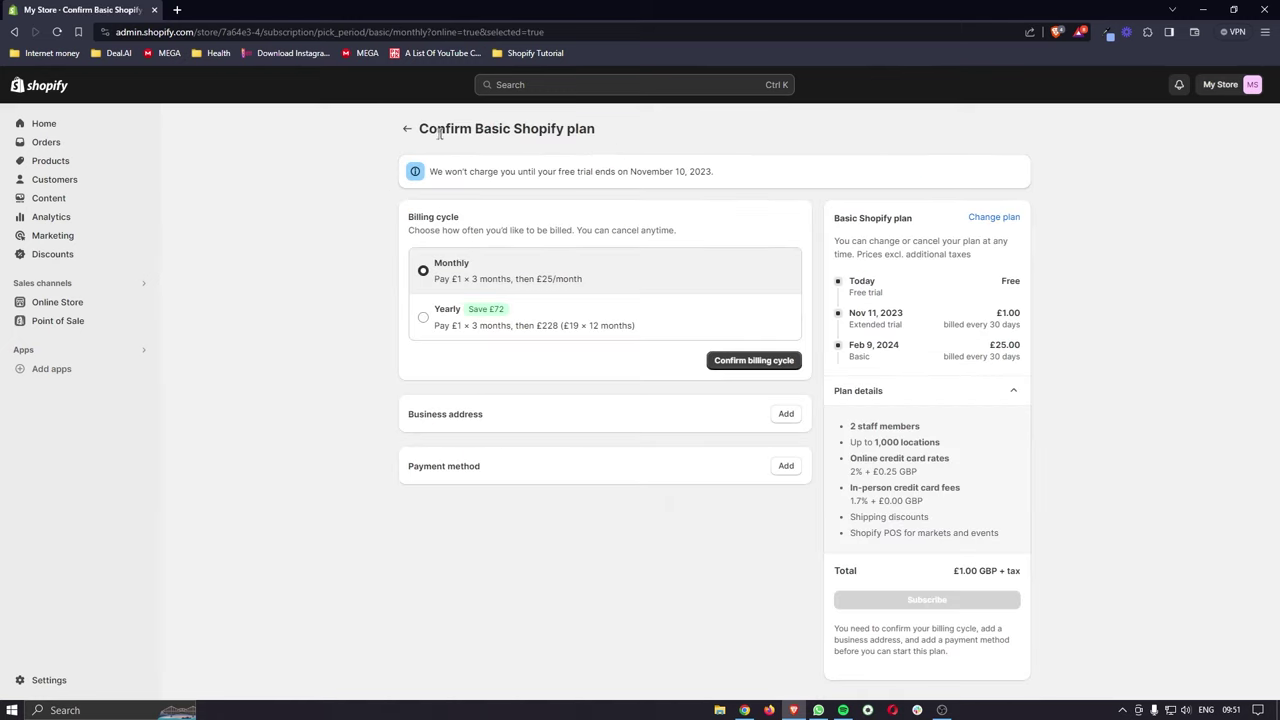
Step: Confirm the monthly billing cycle for the Basic plan and review the business address form and plan summary
left_click_drag(418, 129, 590, 129)
left_click(637, 143)
left_click_drag(846, 285, 1032, 291)
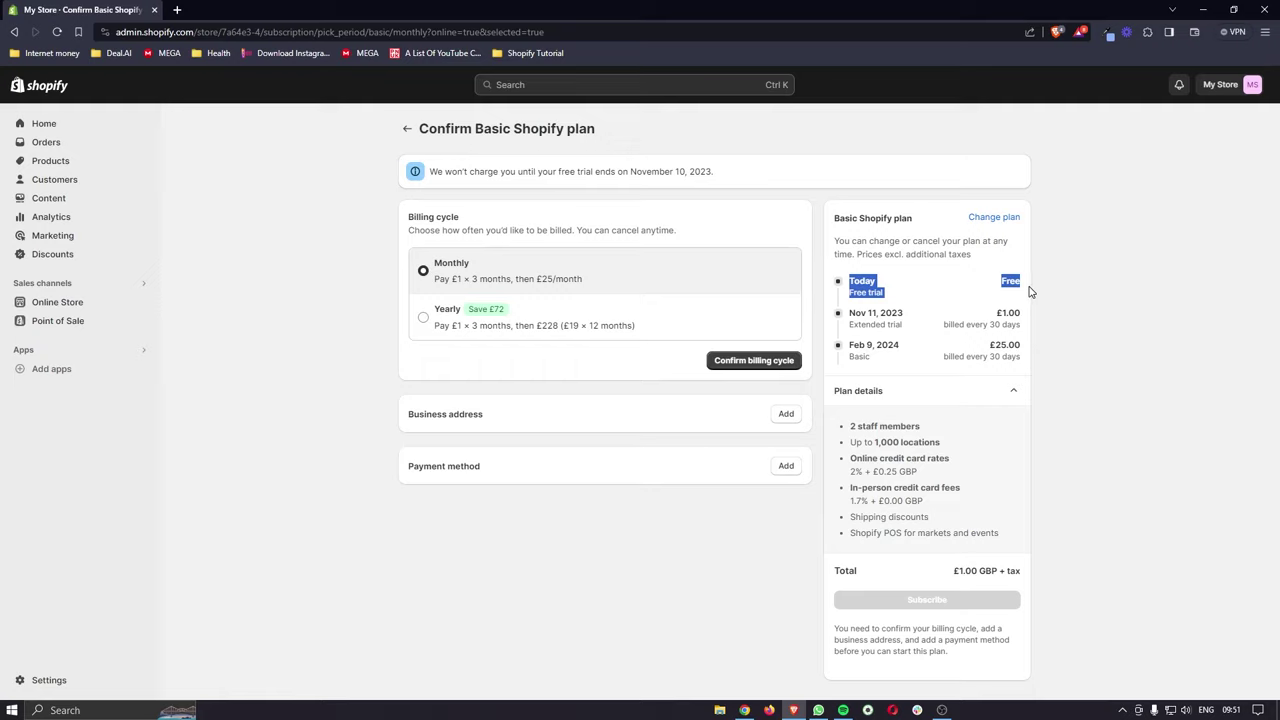
left_click(1031, 291)
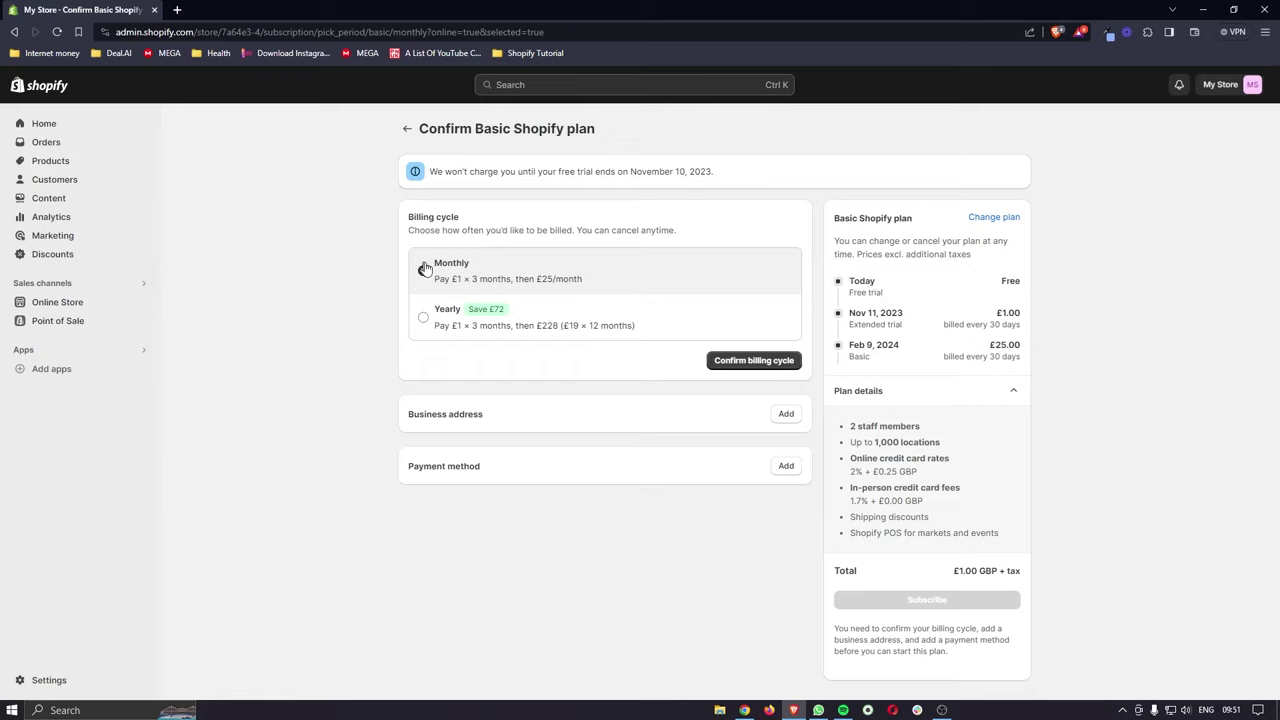
left_click(754, 362)
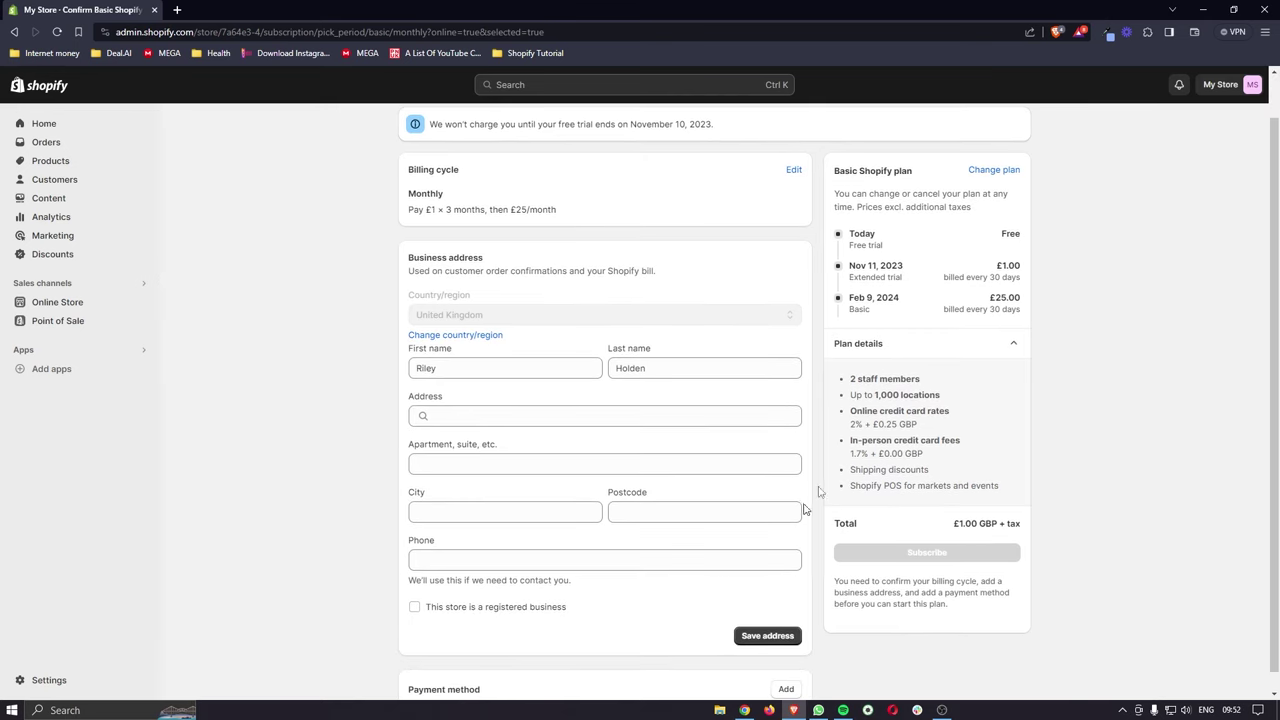
scroll(785, 487, "down", 1)
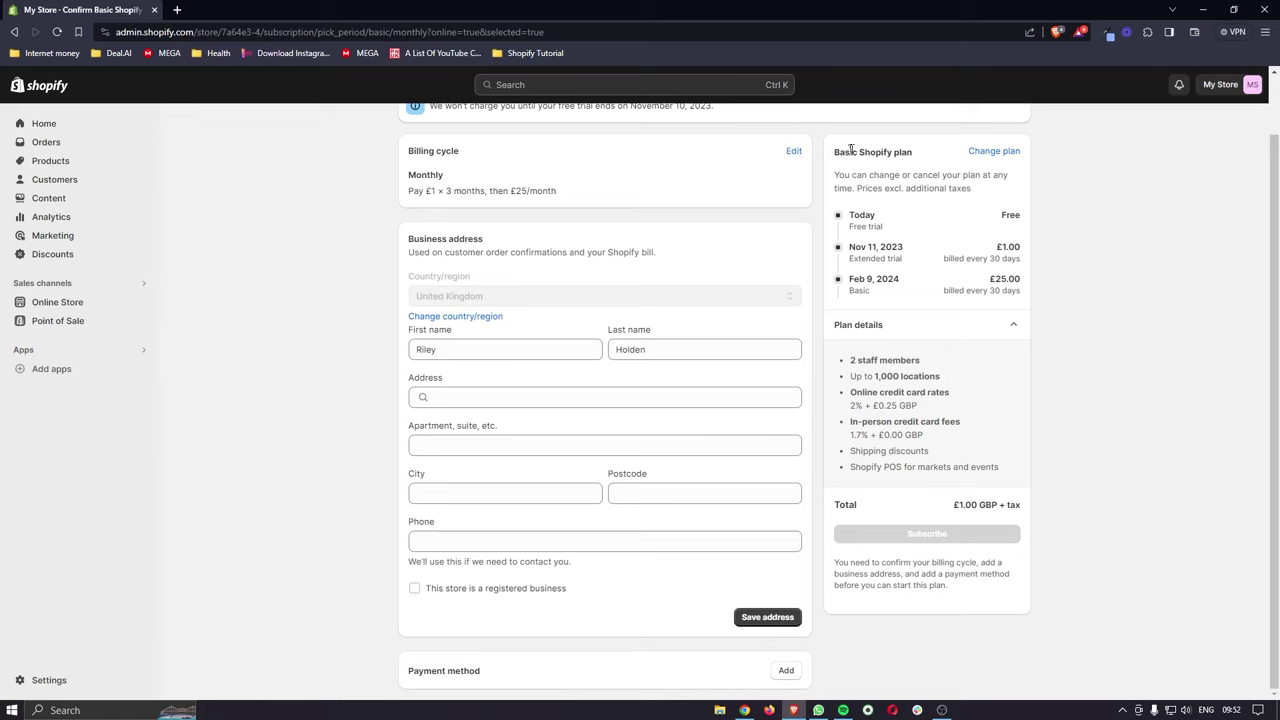
left_click_drag(830, 155, 920, 157)
left_click(920, 157)
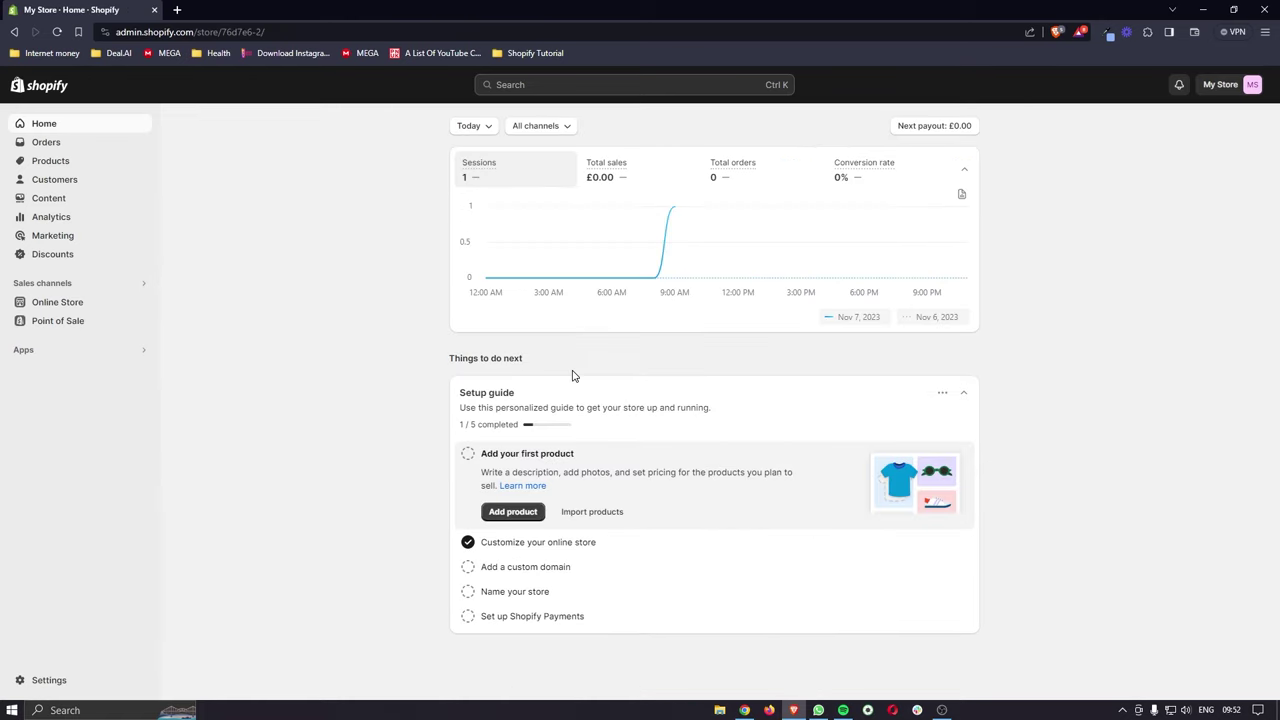
Step: Open the online store's themes page and check which theme is currently in use
left_click(69, 311)
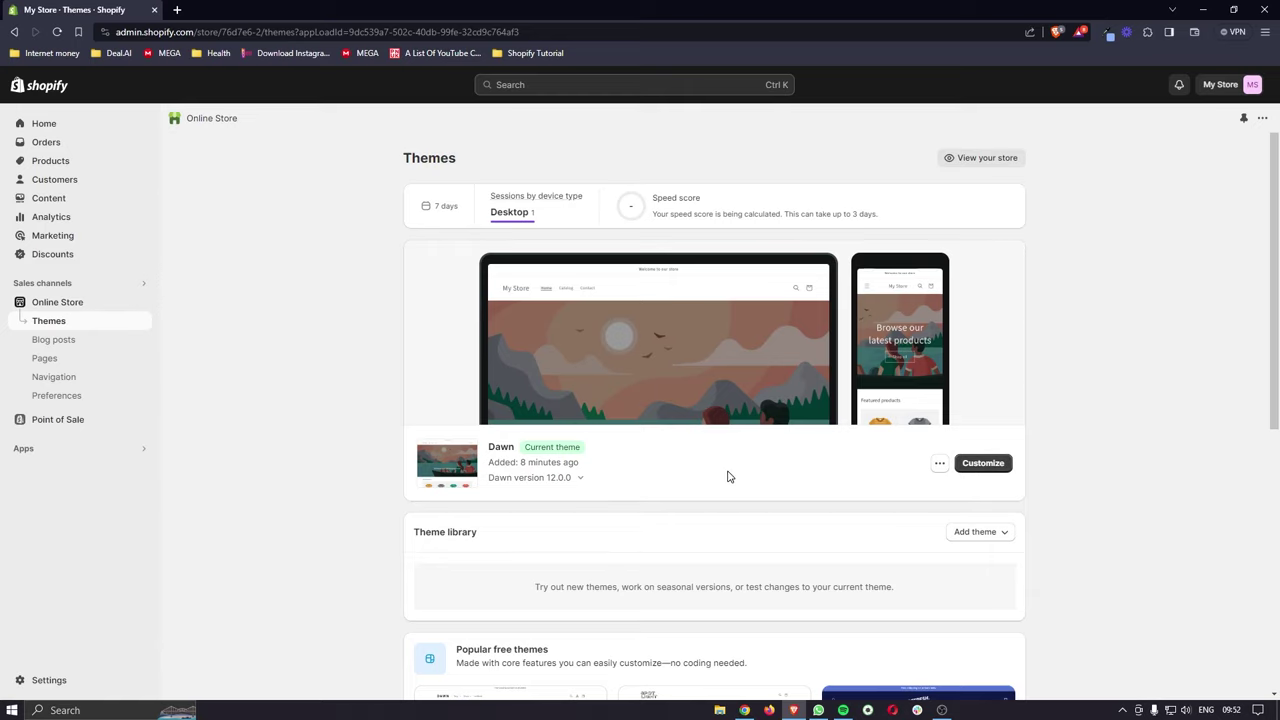
scroll(728, 477, "down", 1)
scroll(728, 477, "up", 1)
left_click_drag(486, 452, 589, 455)
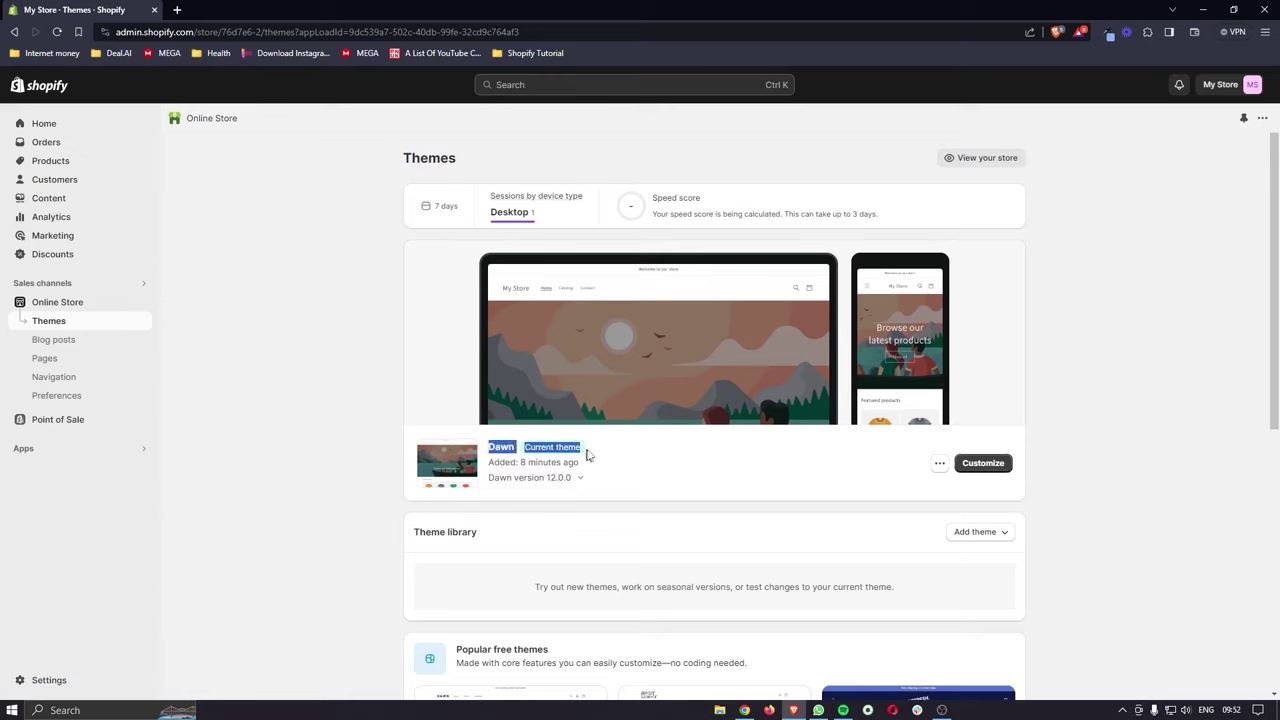
left_click(597, 455)
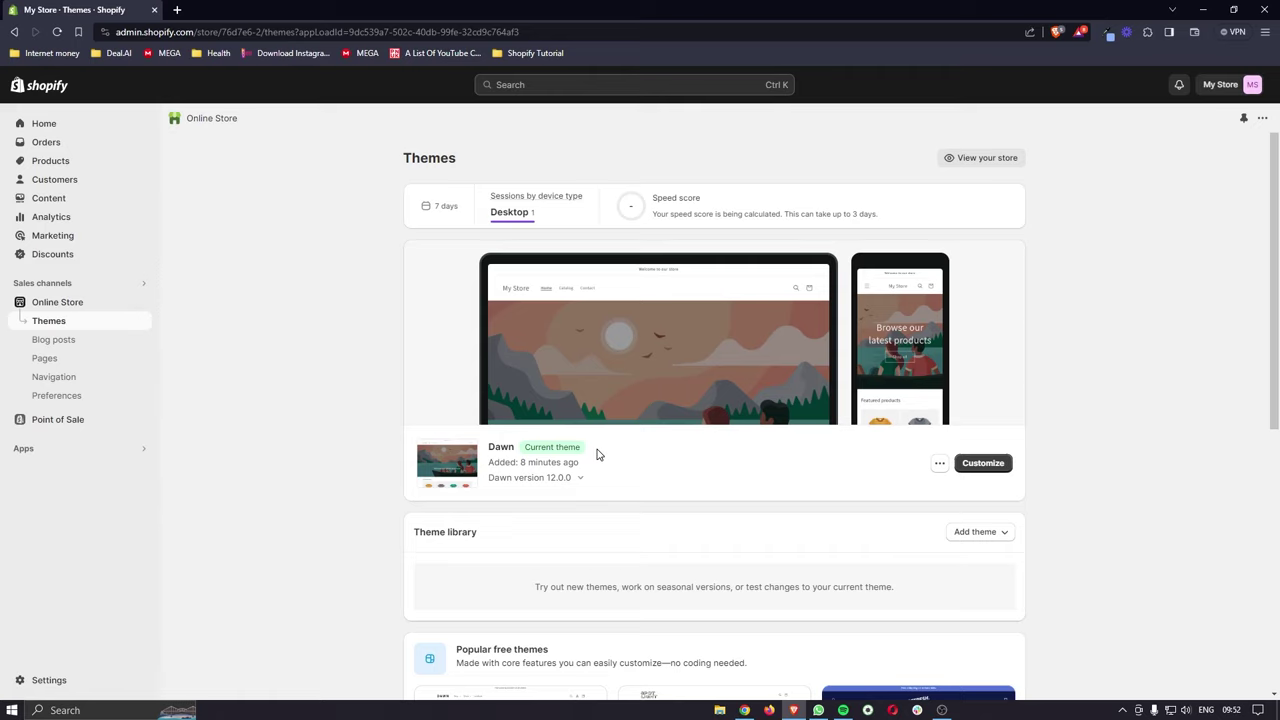
Step: Examine the popular free themes offered below the theme library
scroll(632, 478, "down", 3)
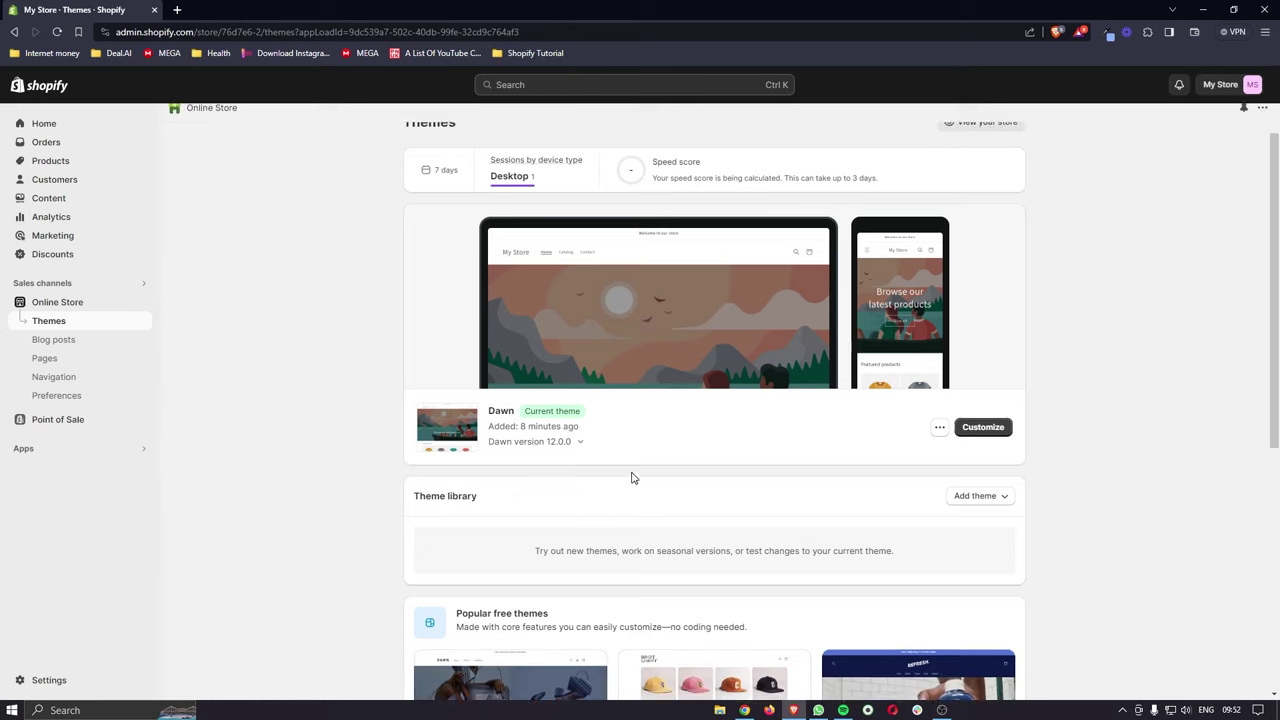
scroll(632, 478, "down", 1)
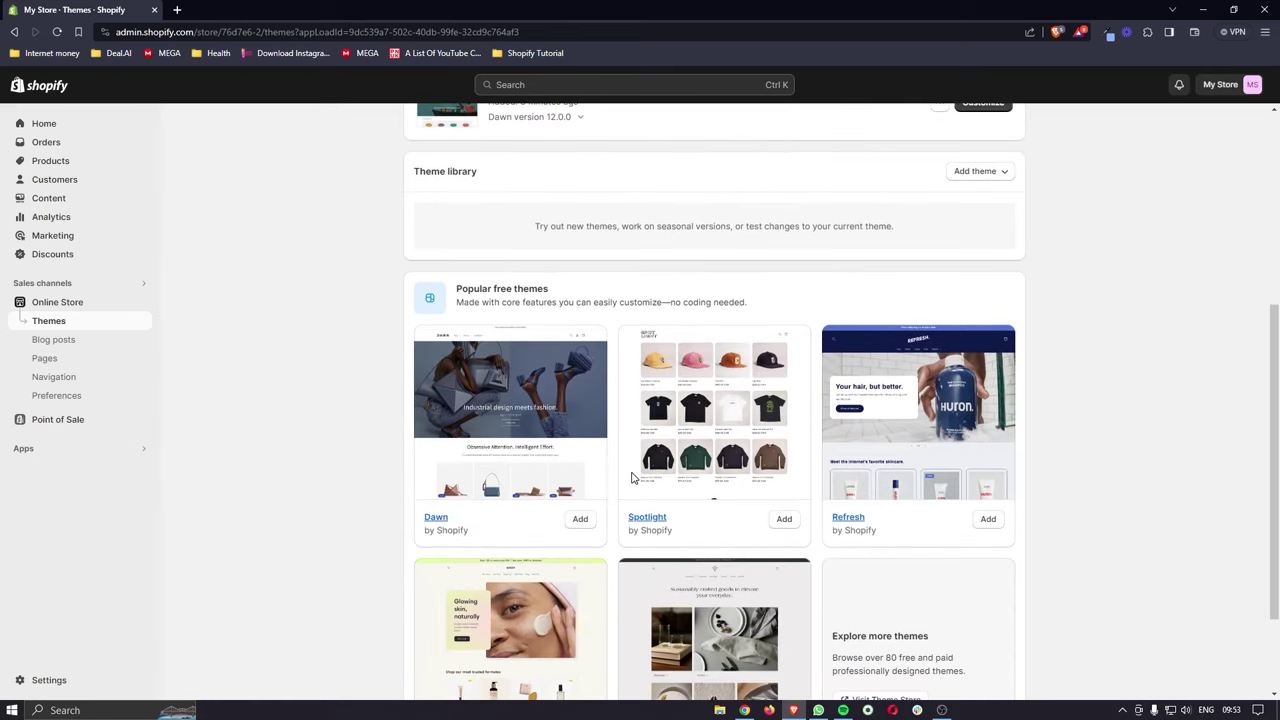
left_click_drag(456, 290, 571, 294)
left_click(612, 296)
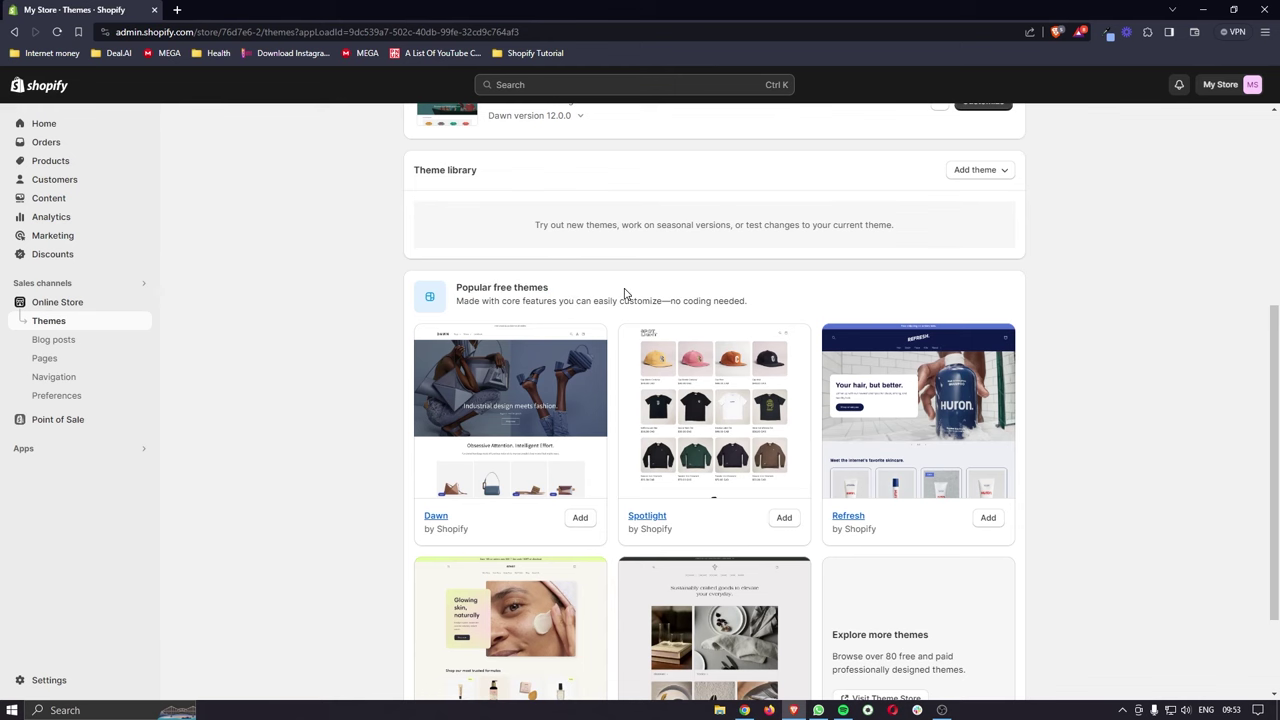
scroll(624, 292, "down", 1)
scroll(637, 328, "down", 1)
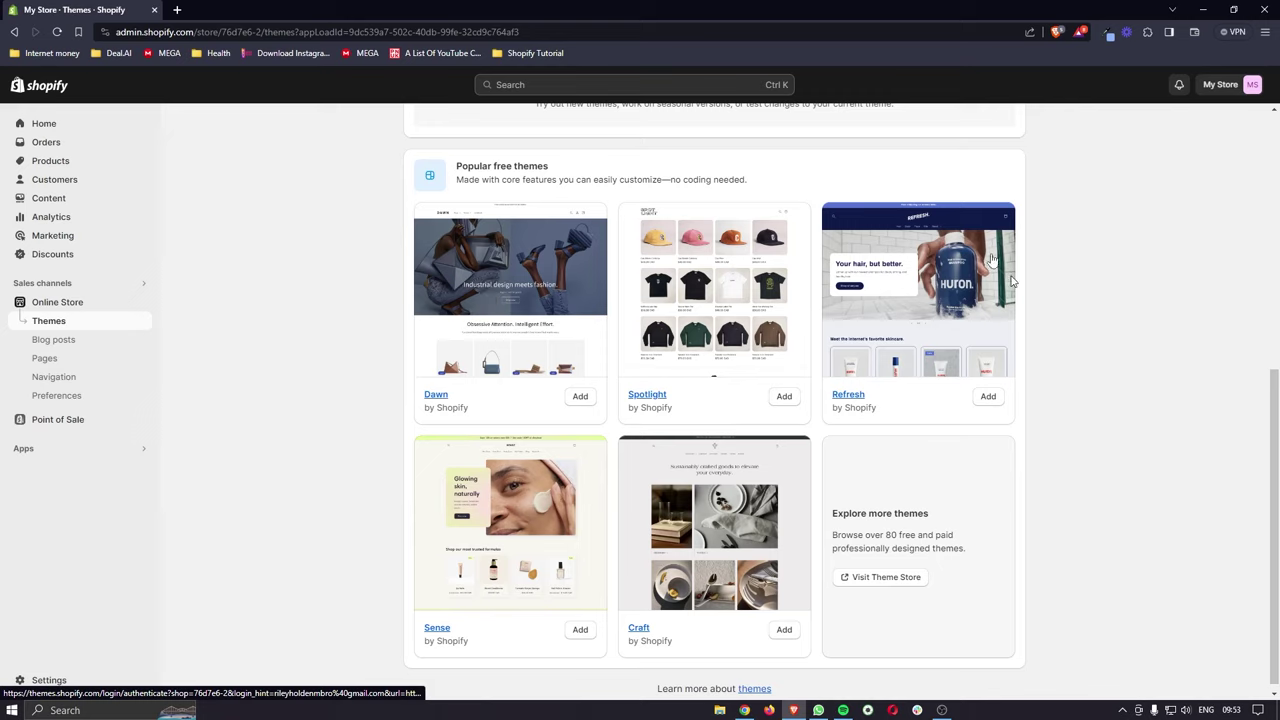
Step: Visit the Theme Store and examine the filters and prices of the listed themes
left_click(893, 584)
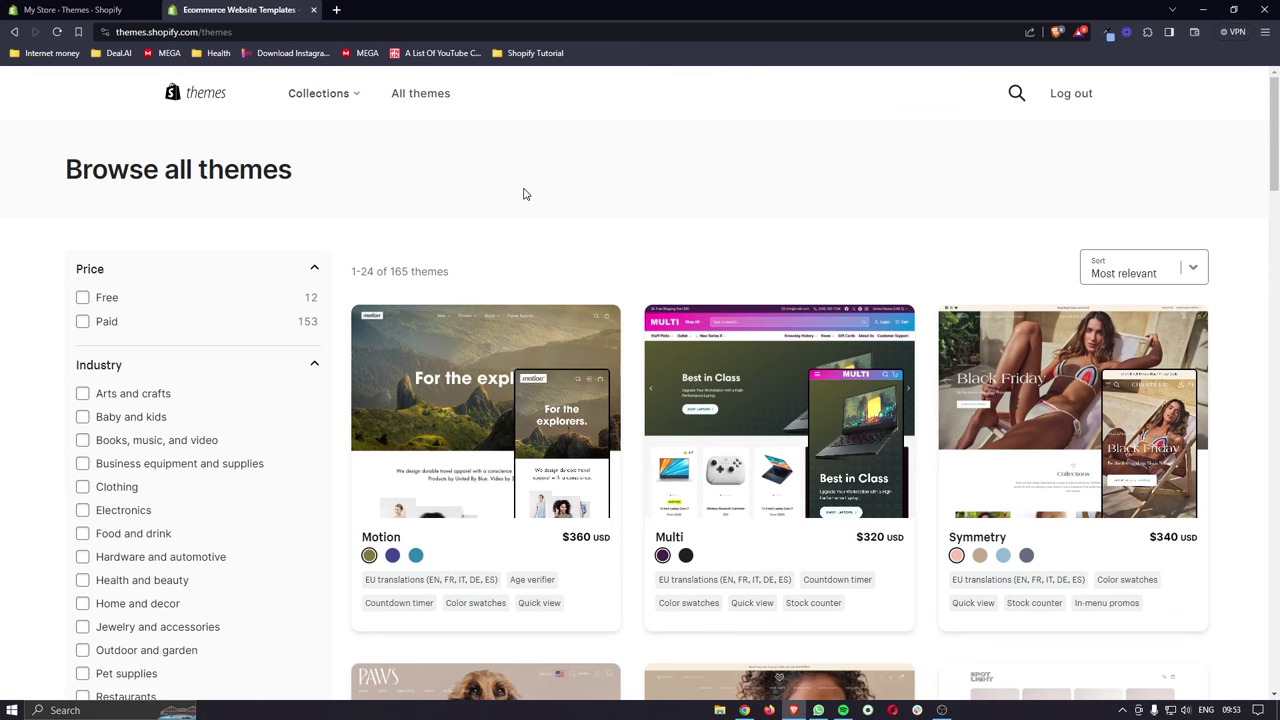
scroll(523, 193, "down", 2)
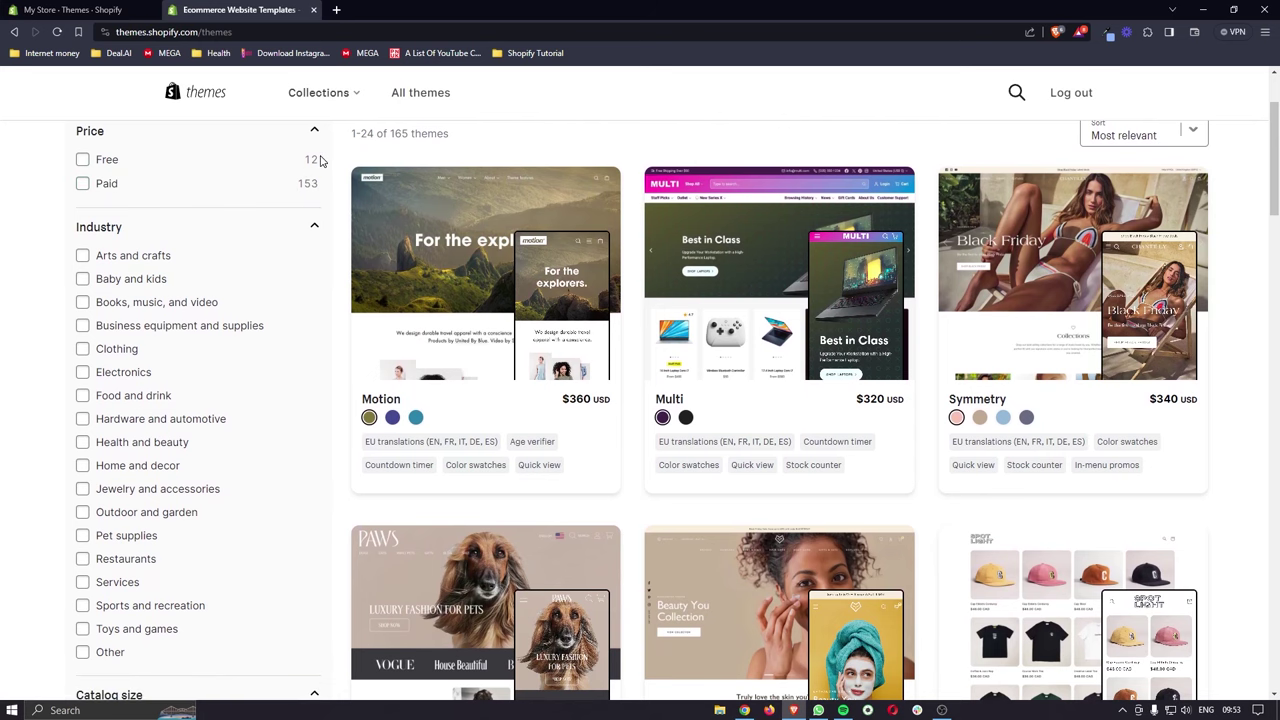
scroll(590, 386, "down", 1)
left_click_drag(554, 371, 620, 378)
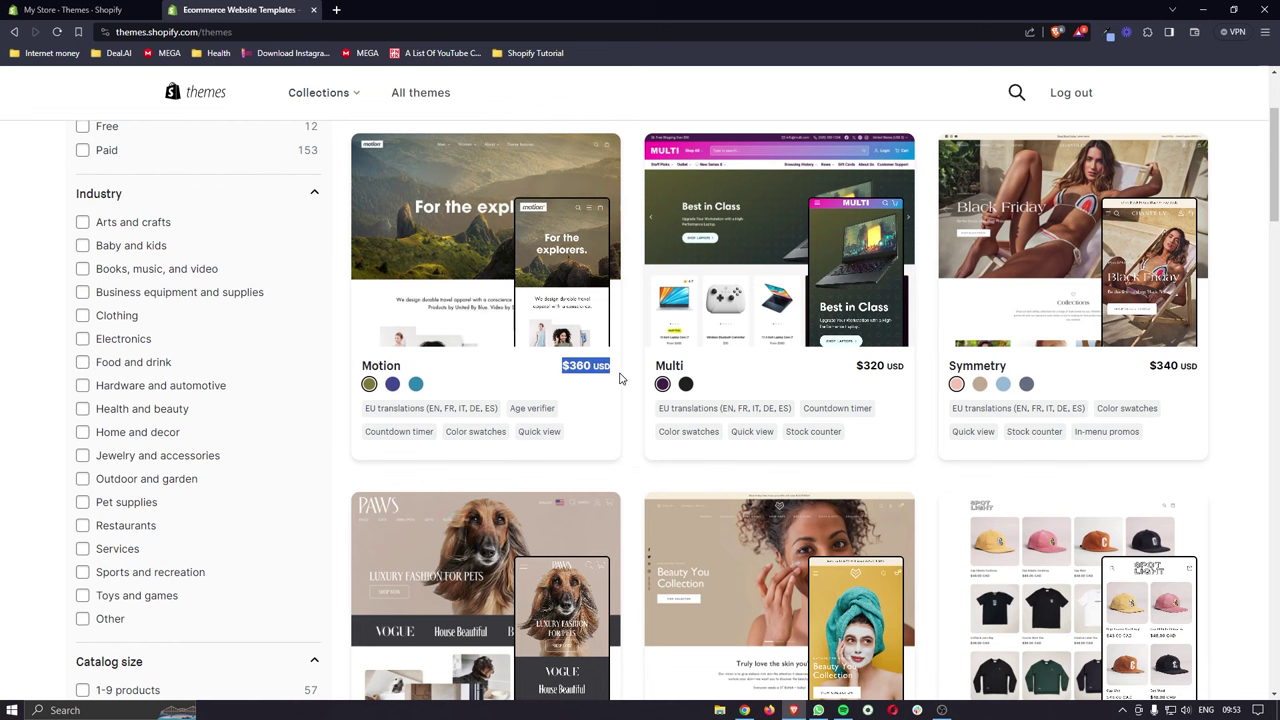
left_click(634, 387)
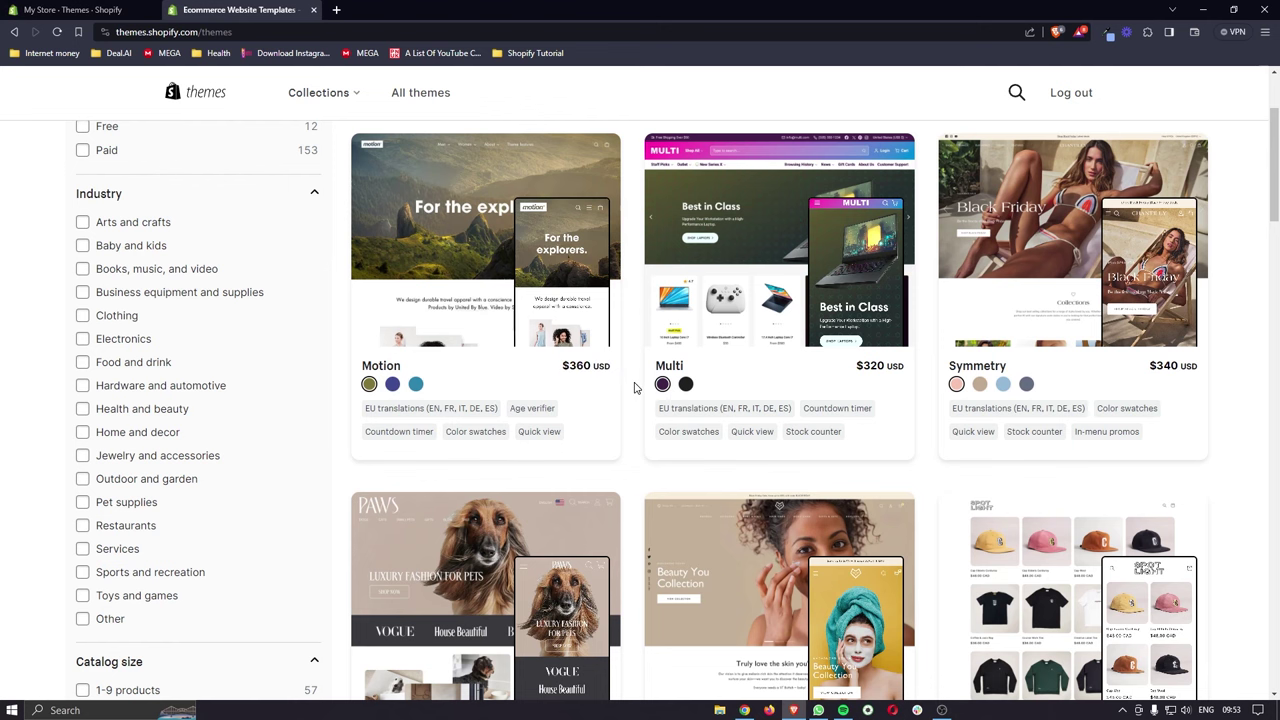
Step: Check the prices of the Motion and Multi themes and filter the theme list to free themes only
scroll(634, 387, "up", 1)
left_click_drag(545, 422, 618, 426)
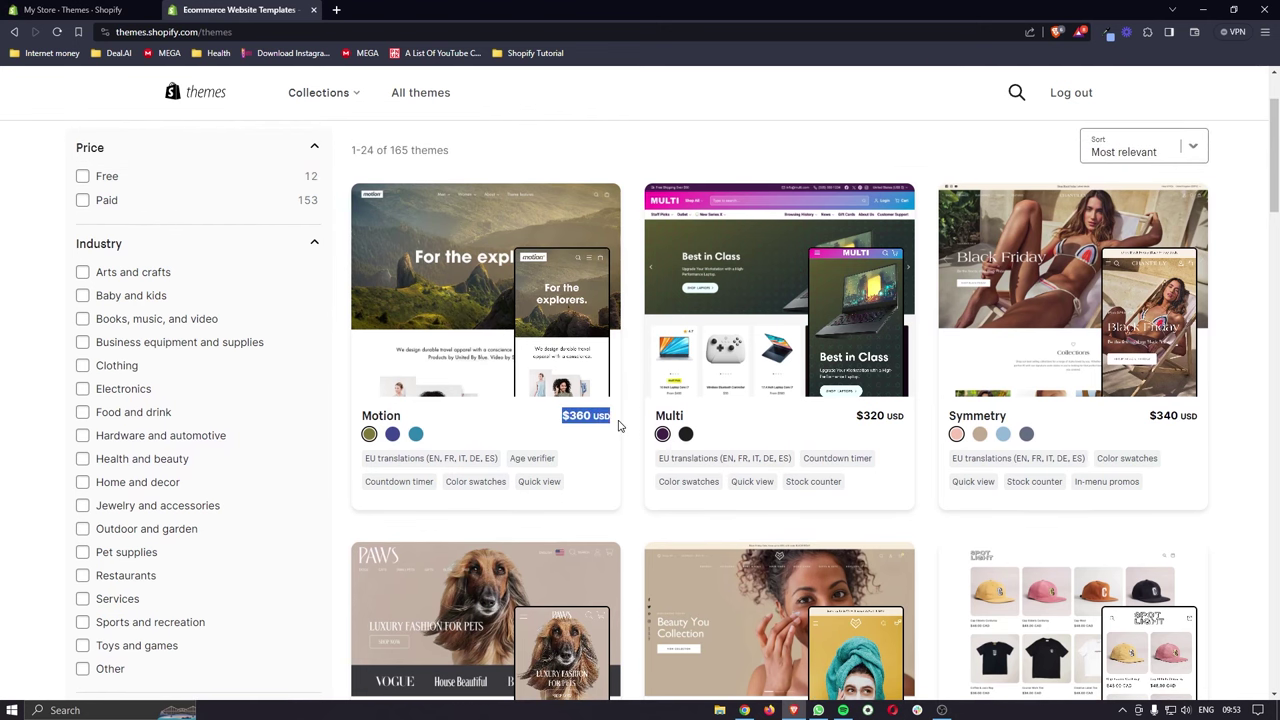
left_click_drag(856, 425, 910, 428)
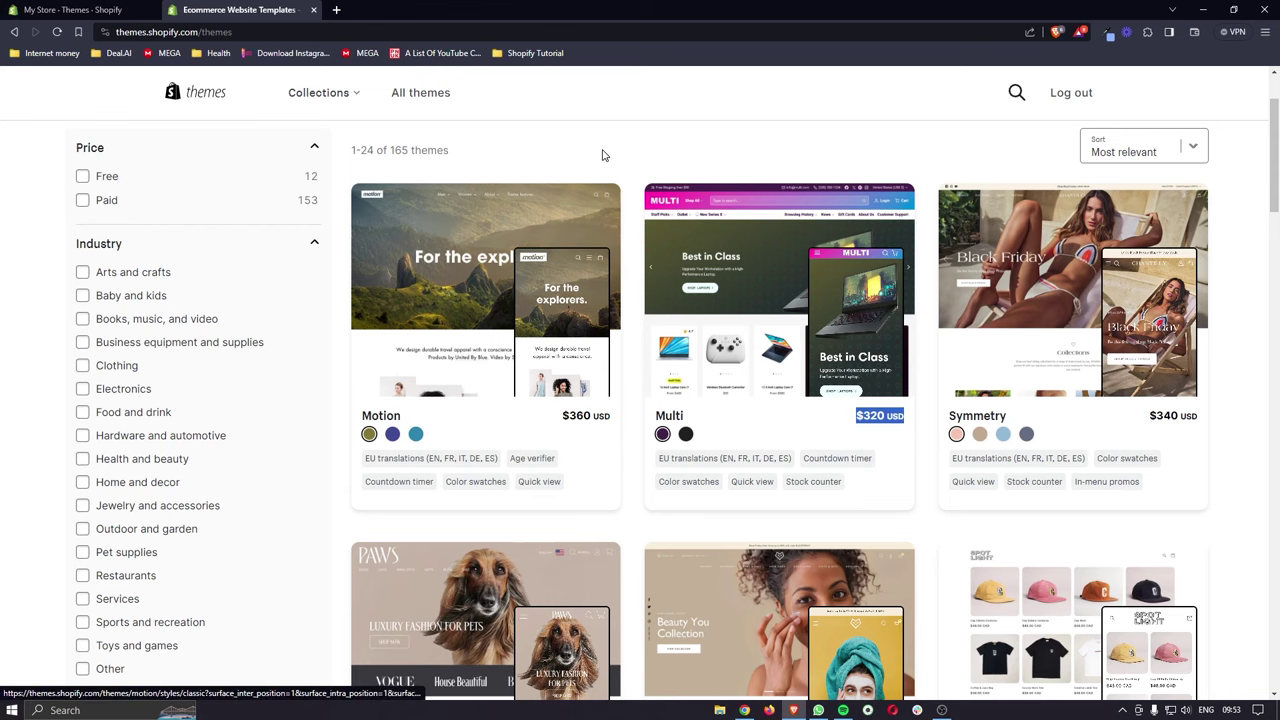
left_click(90, 121)
left_click(84, 176)
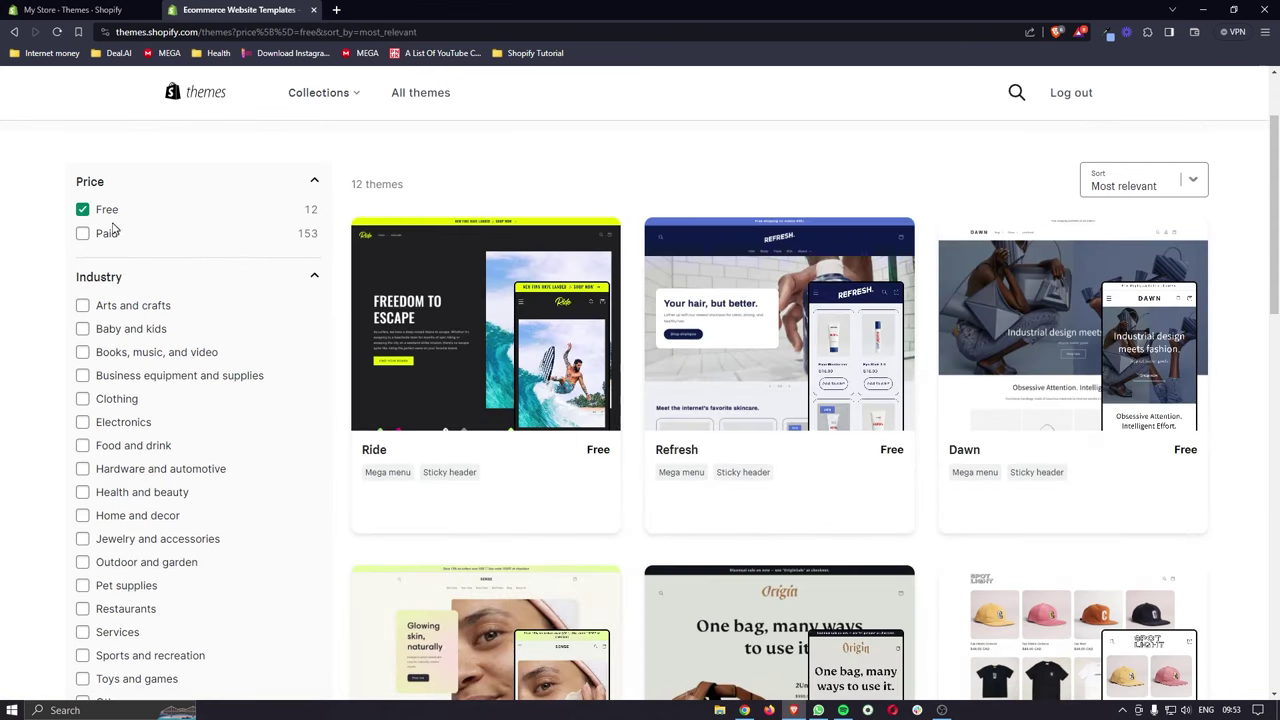
Step: Examine the free themes in the filtered list, comparing the designs of Refresh, Sense, Taste and the others
scroll(668, 199, "down", 1)
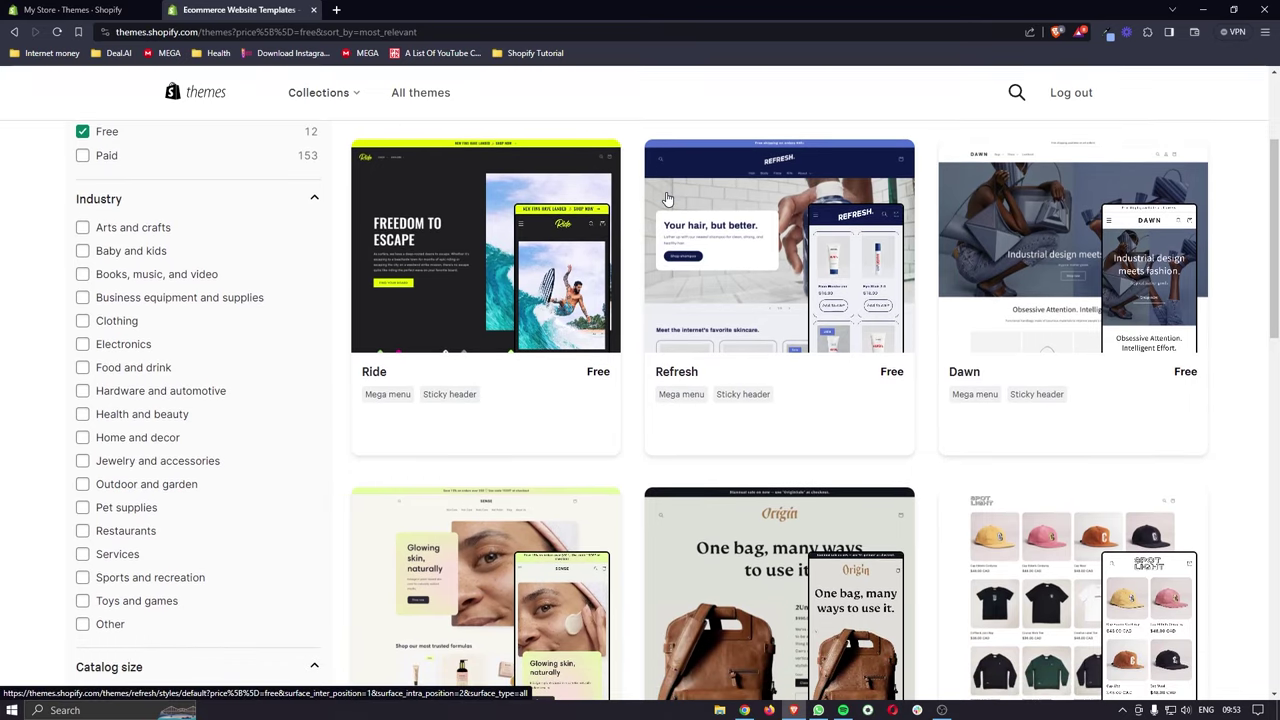
left_click_drag(656, 378, 703, 380)
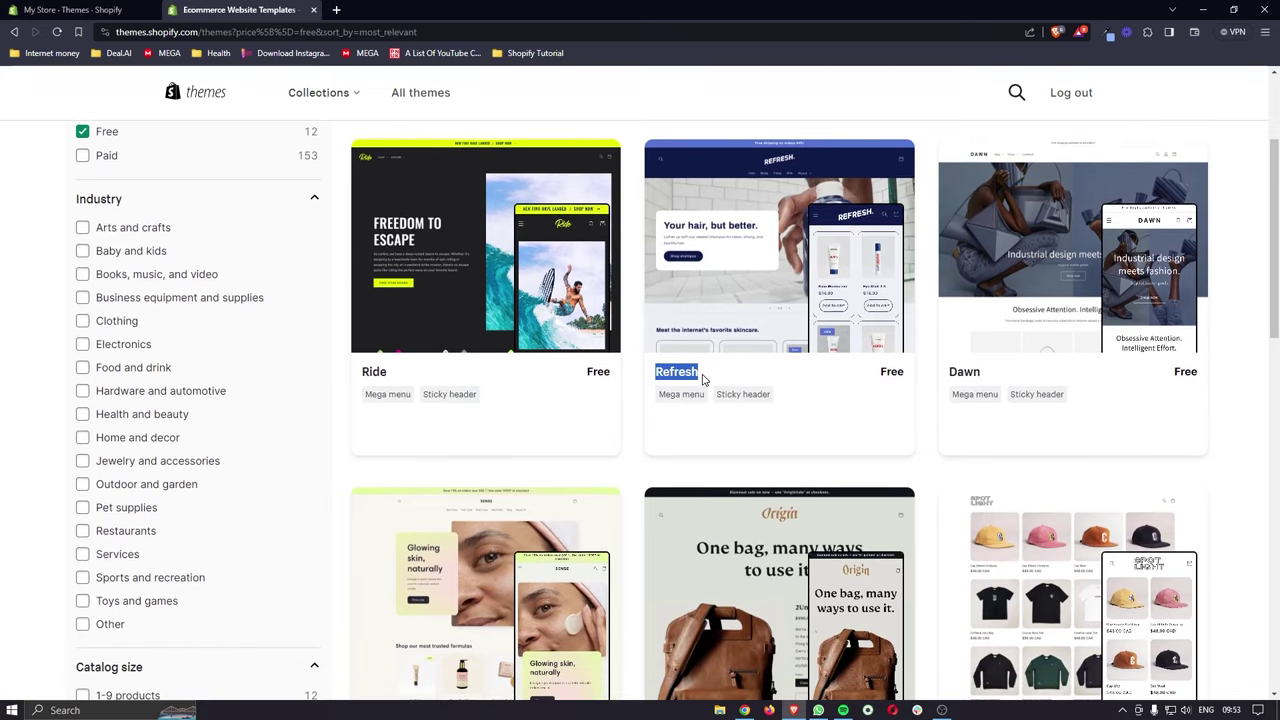
scroll(703, 381, "down", 3)
left_click_drag(336, 449, 424, 465)
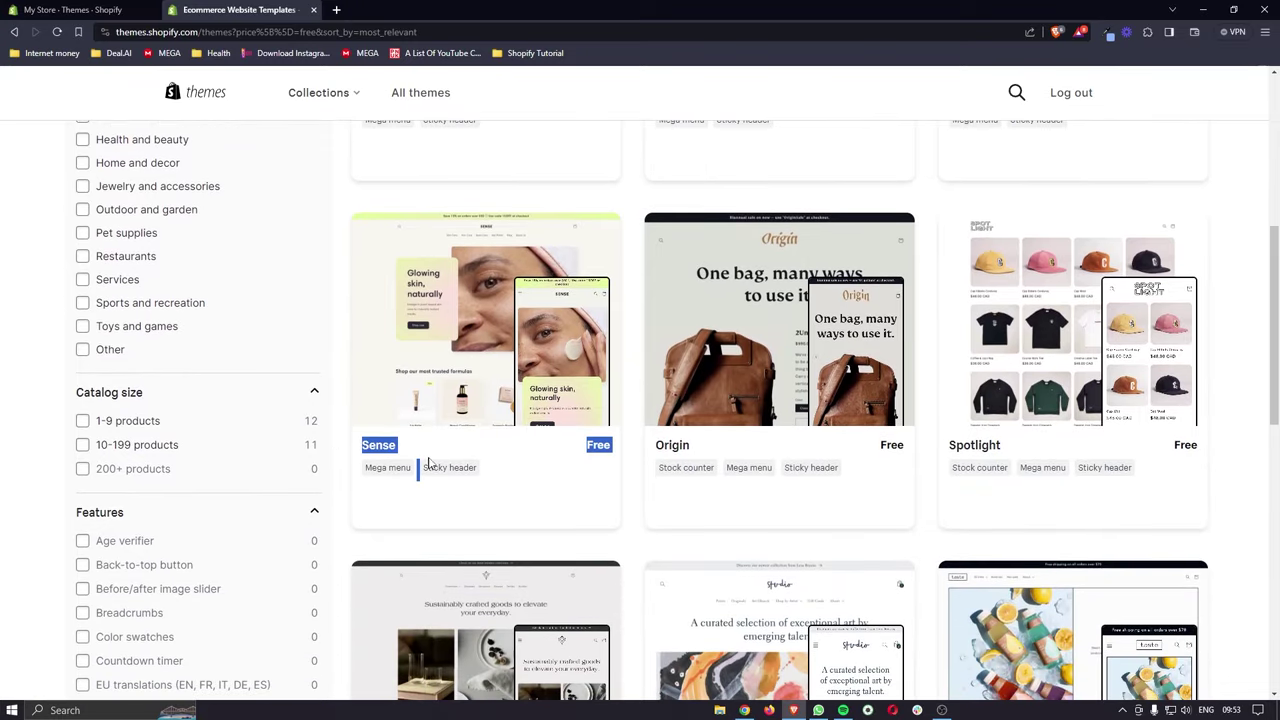
scroll(430, 464, "down", 4)
scroll(1023, 391, "up", 1)
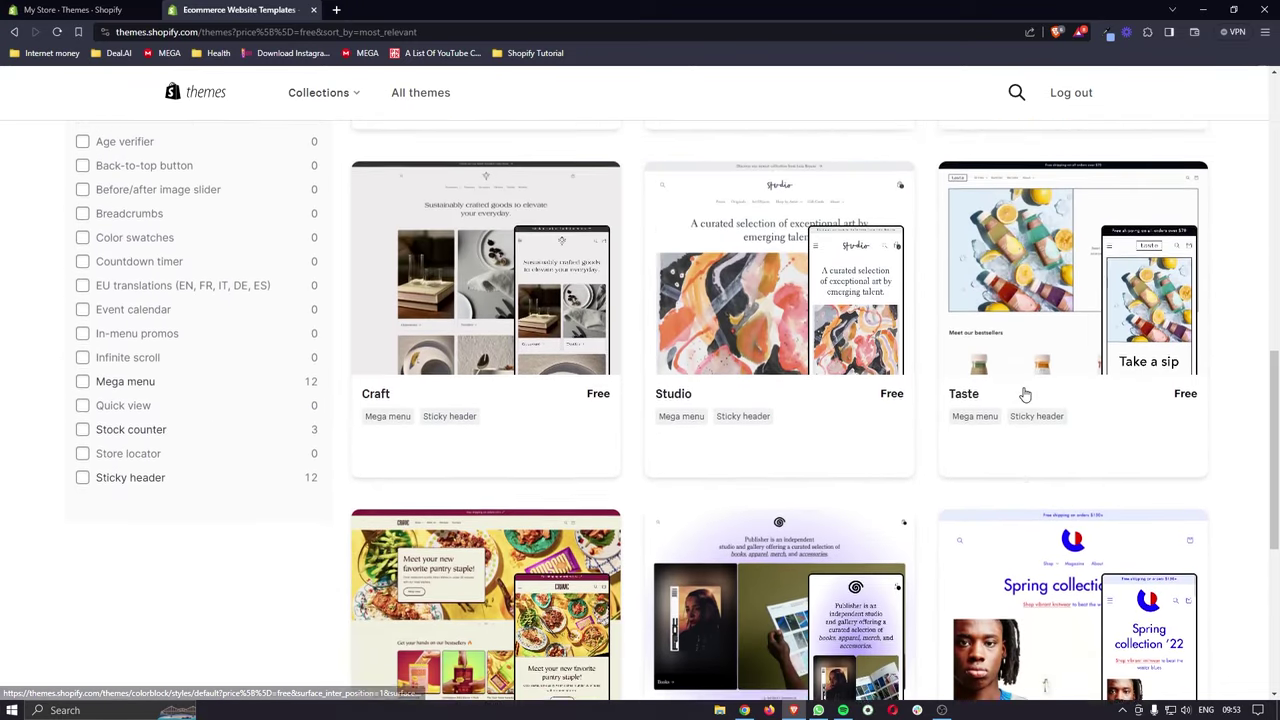
left_click_drag(940, 440, 978, 440)
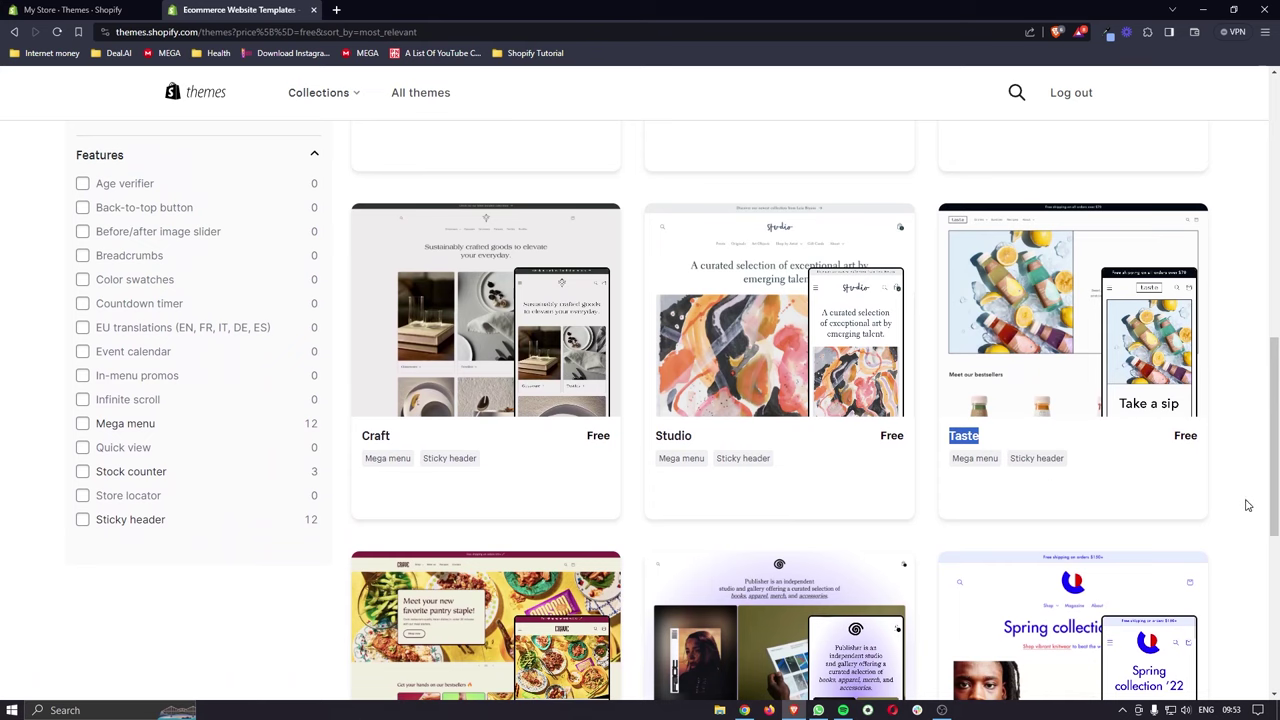
left_click(1237, 425)
scroll(1107, 357, "up", 2)
scroll(1107, 357, "up", 3)
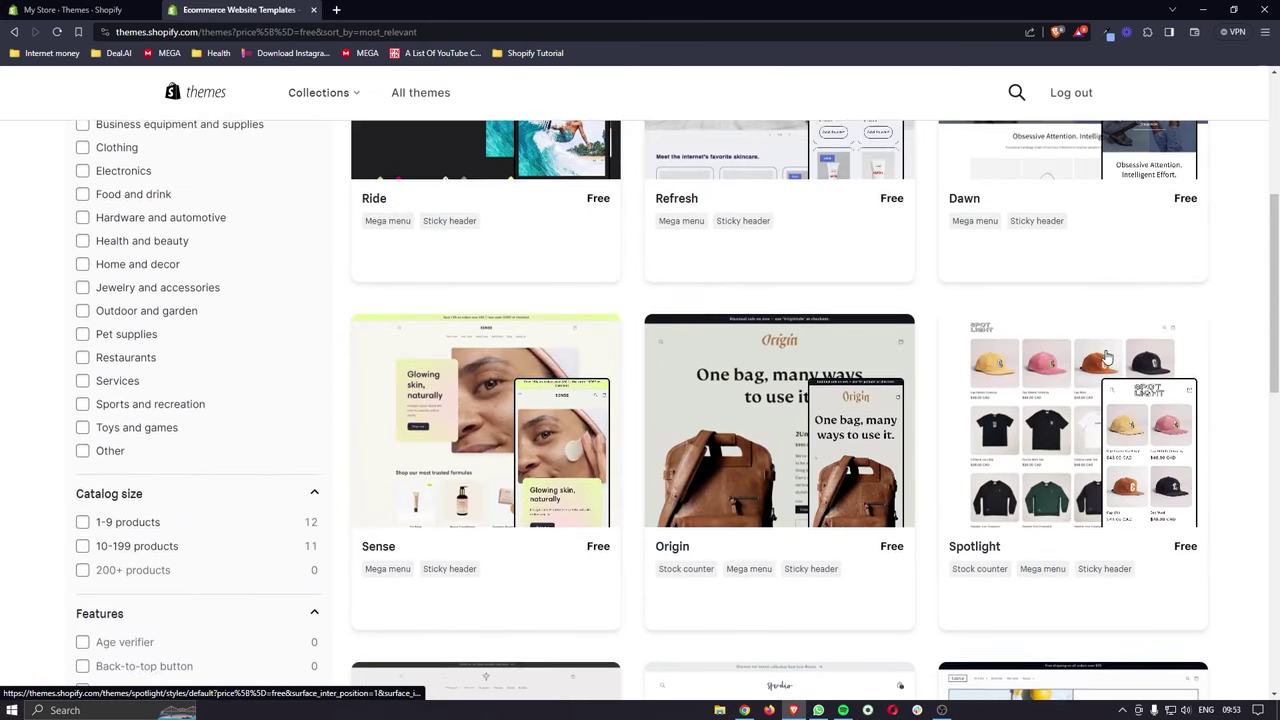
Step: Add the free Sense theme to the store's theme library and publish it as the current theme
left_click(500, 368)
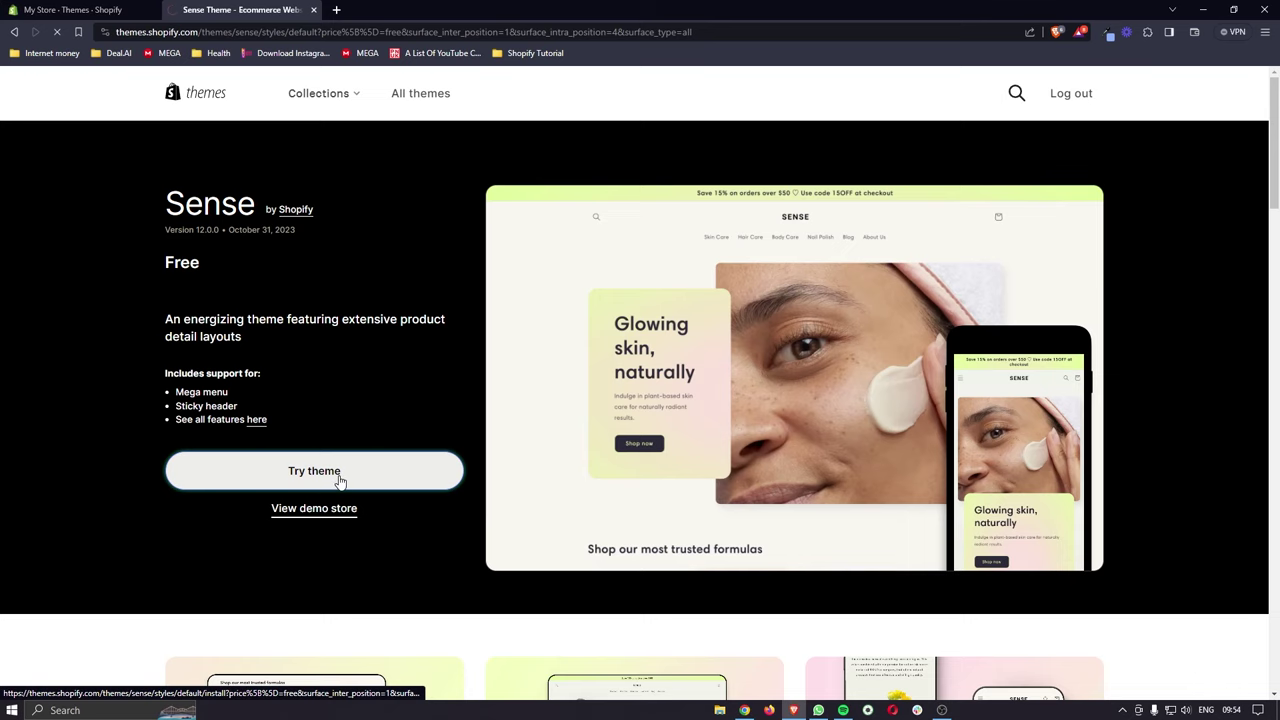
left_click(337, 476)
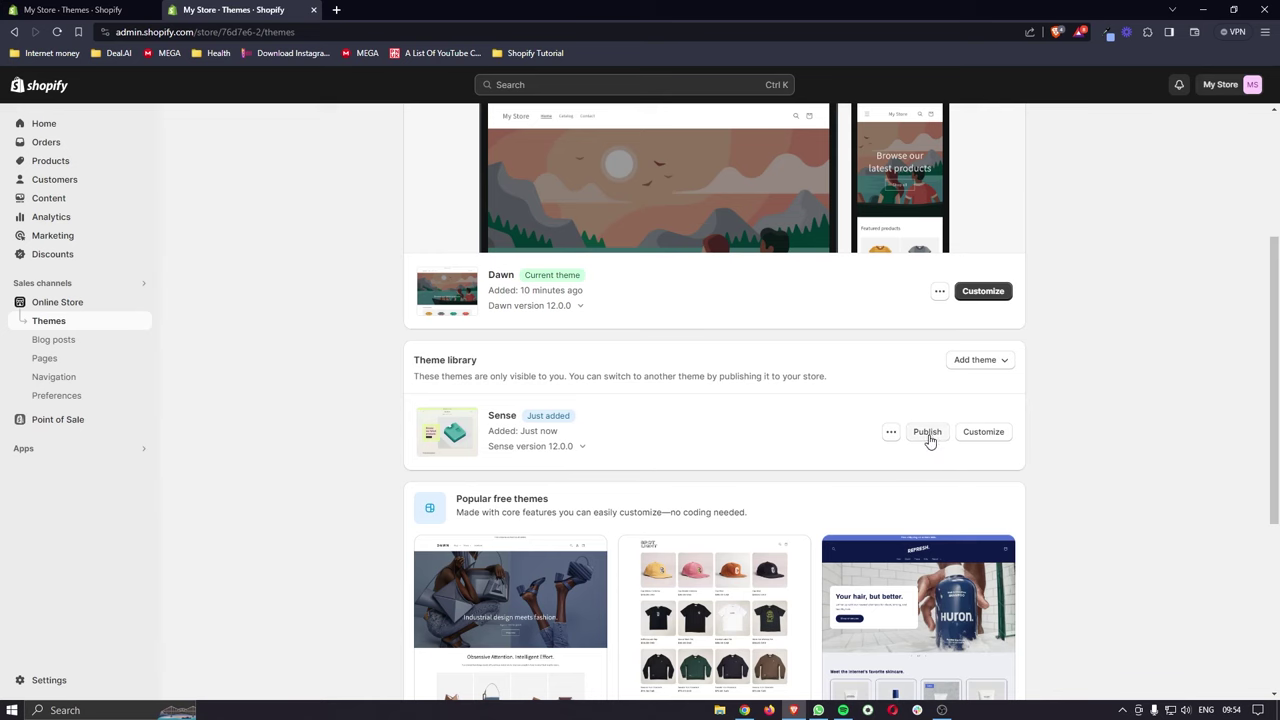
left_click(926, 432)
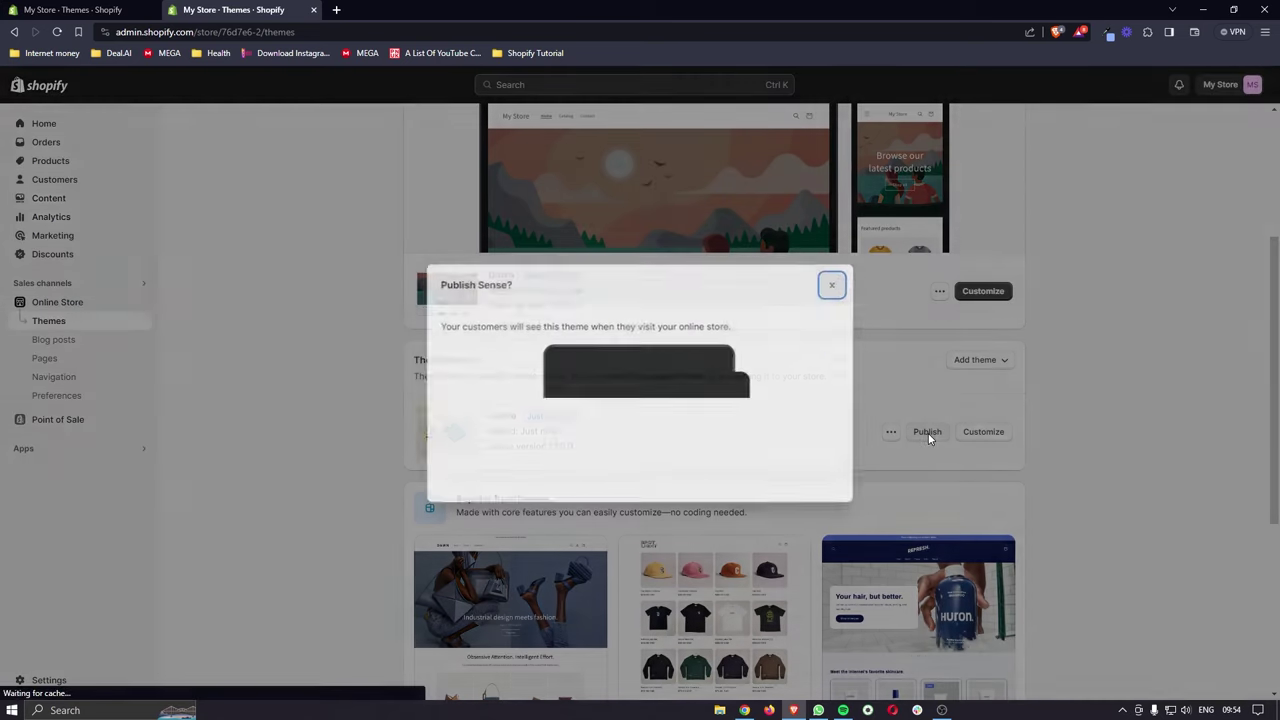
left_click(810, 476)
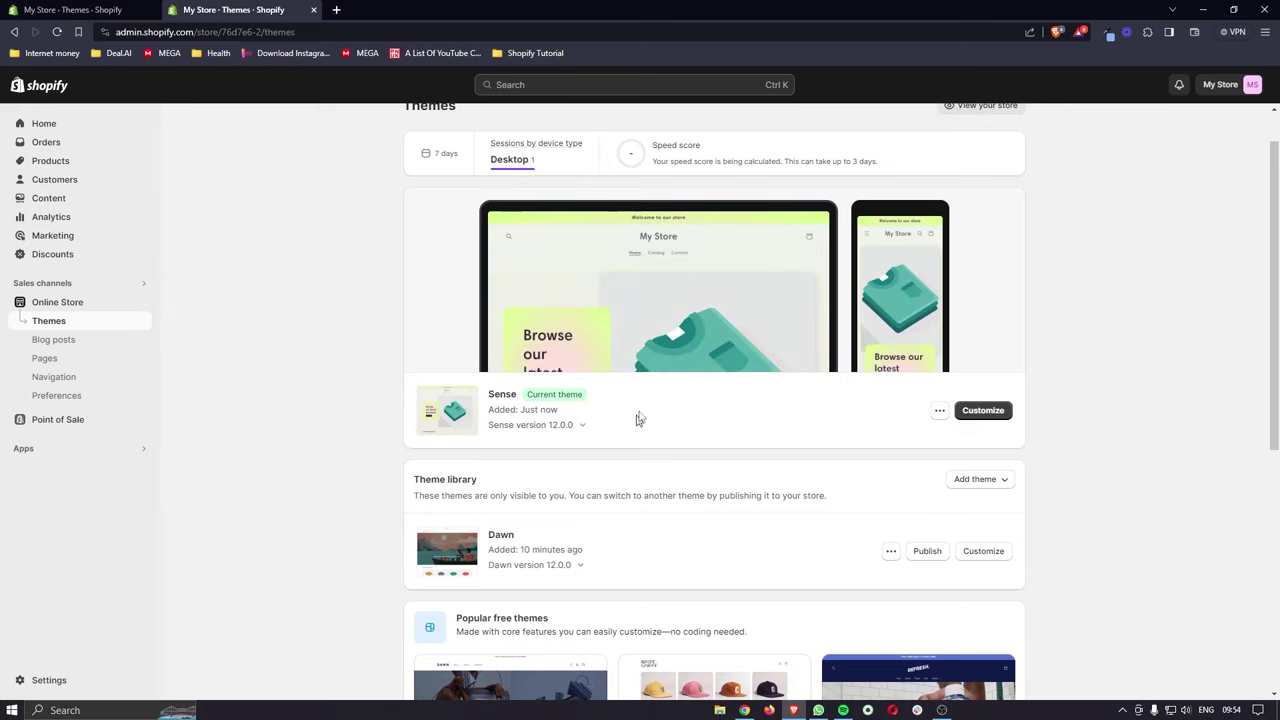
Step: Open the Sense theme for customization and look through its page templates, including those for collections and products
left_click(983, 412)
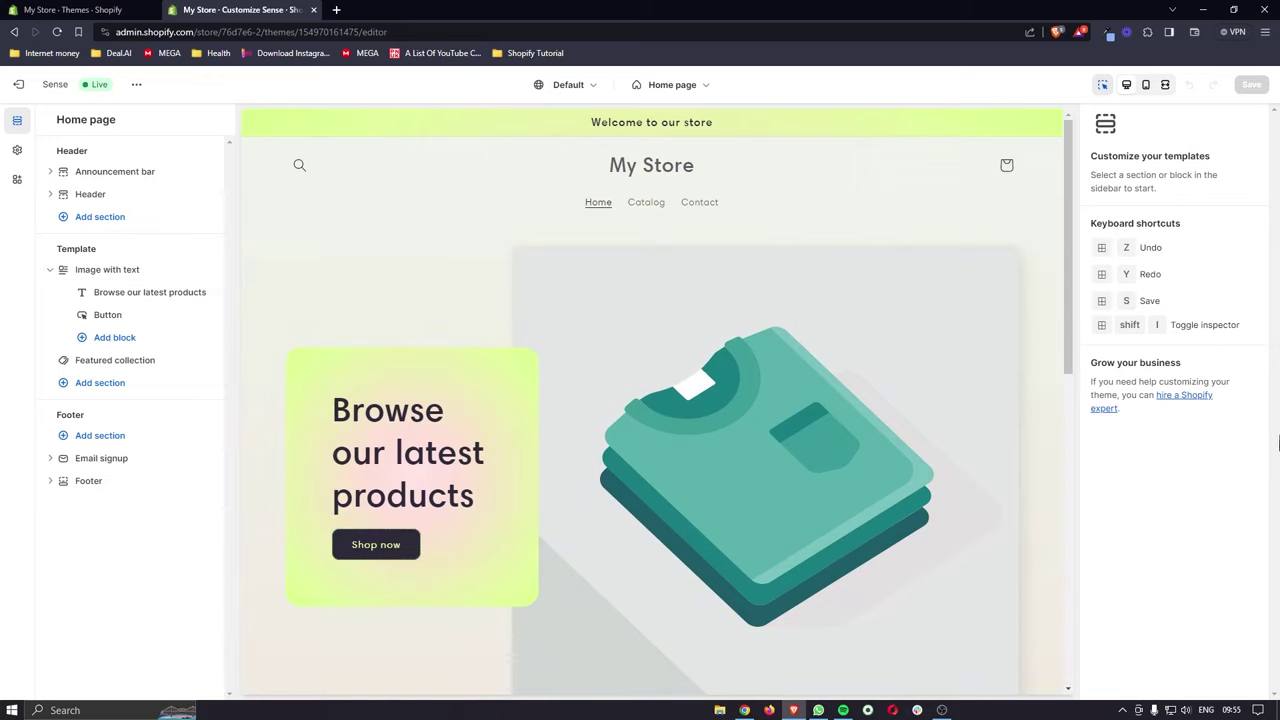
left_click(709, 90)
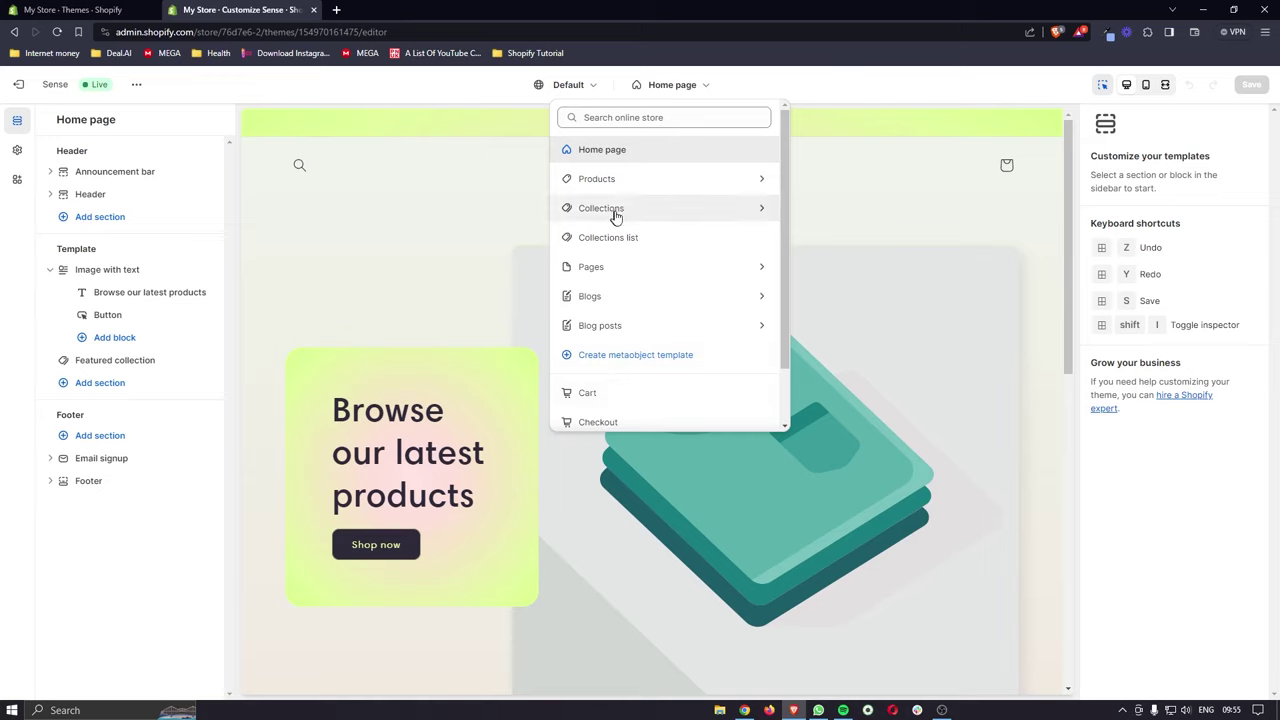
left_click(718, 210)
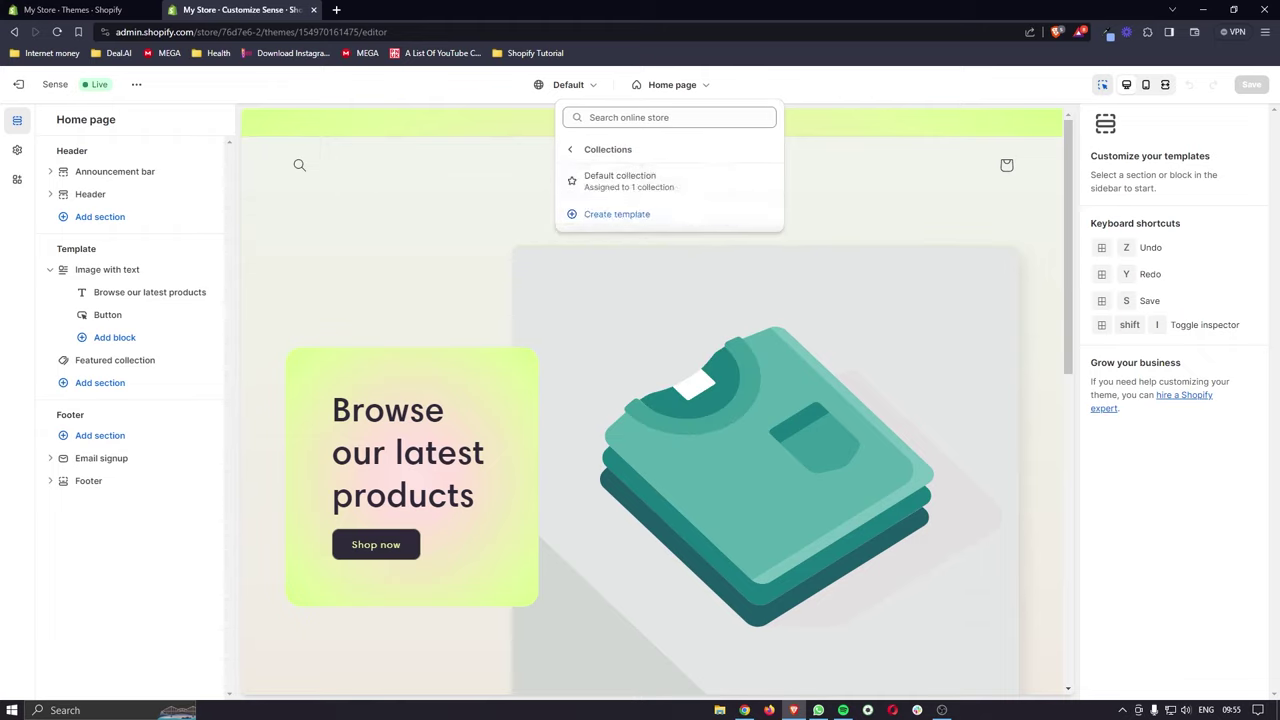
left_click(570, 152)
left_click(618, 180)
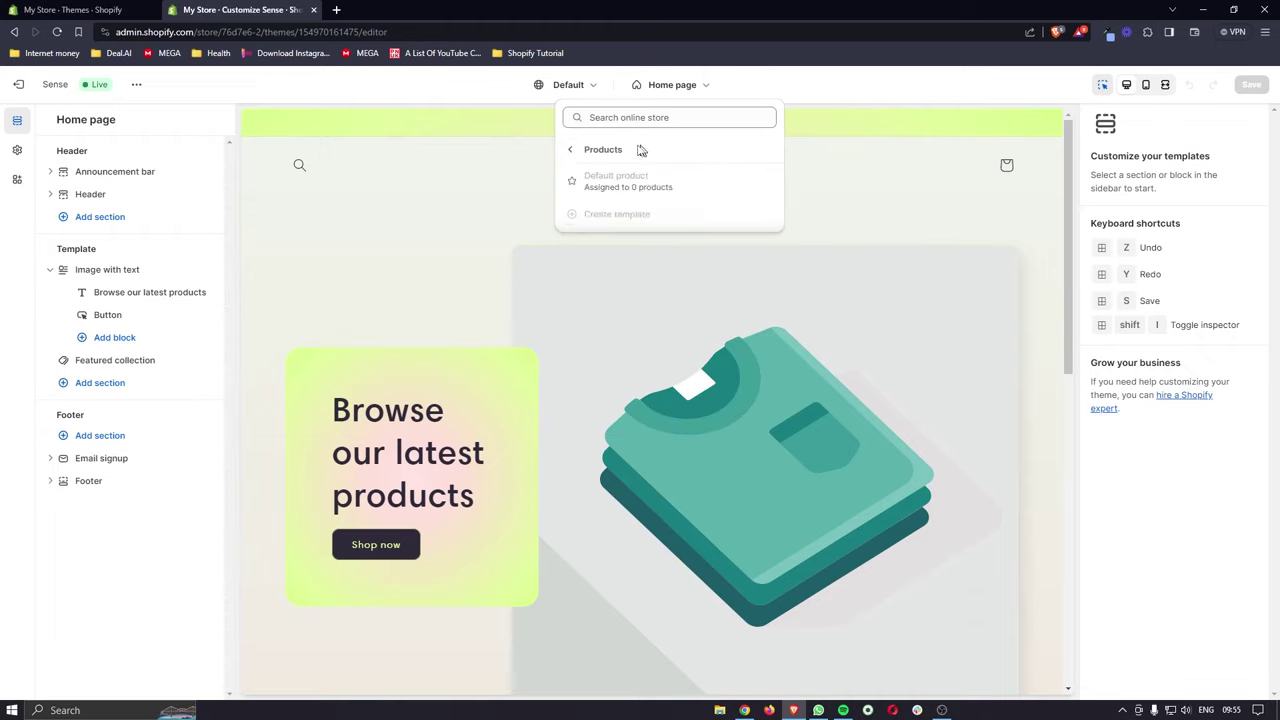
left_click(574, 148)
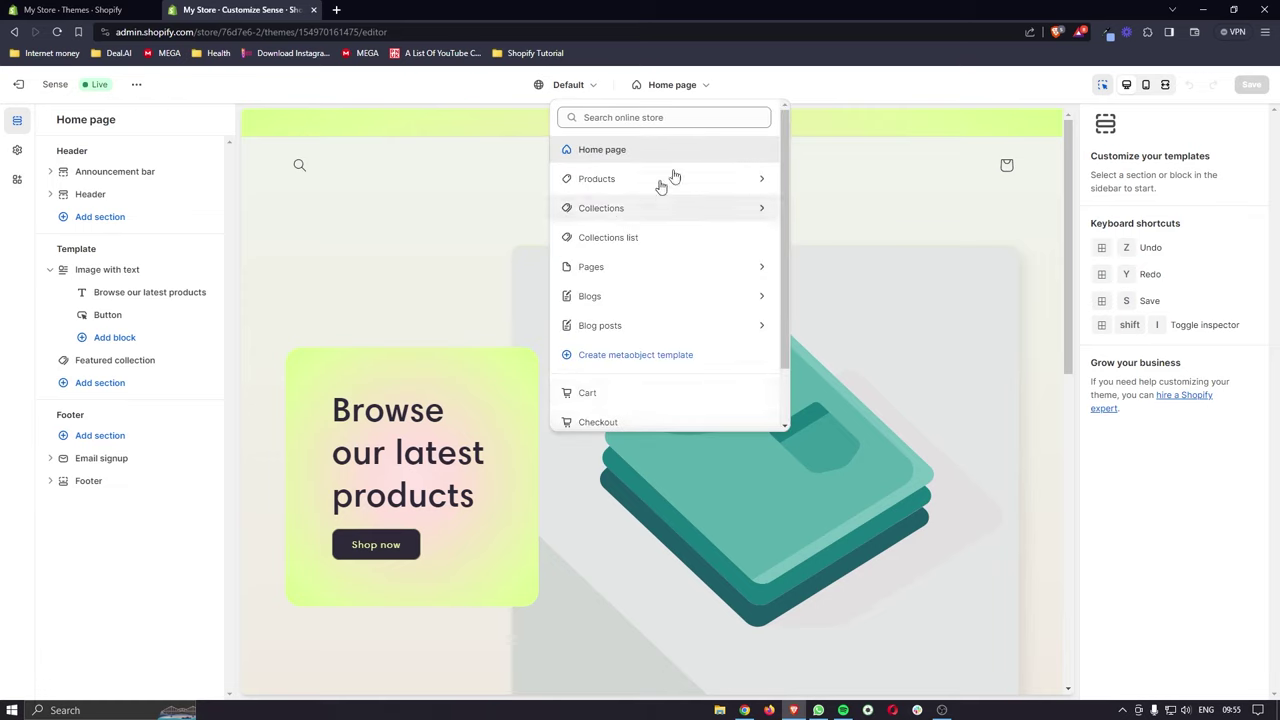
left_click(697, 88)
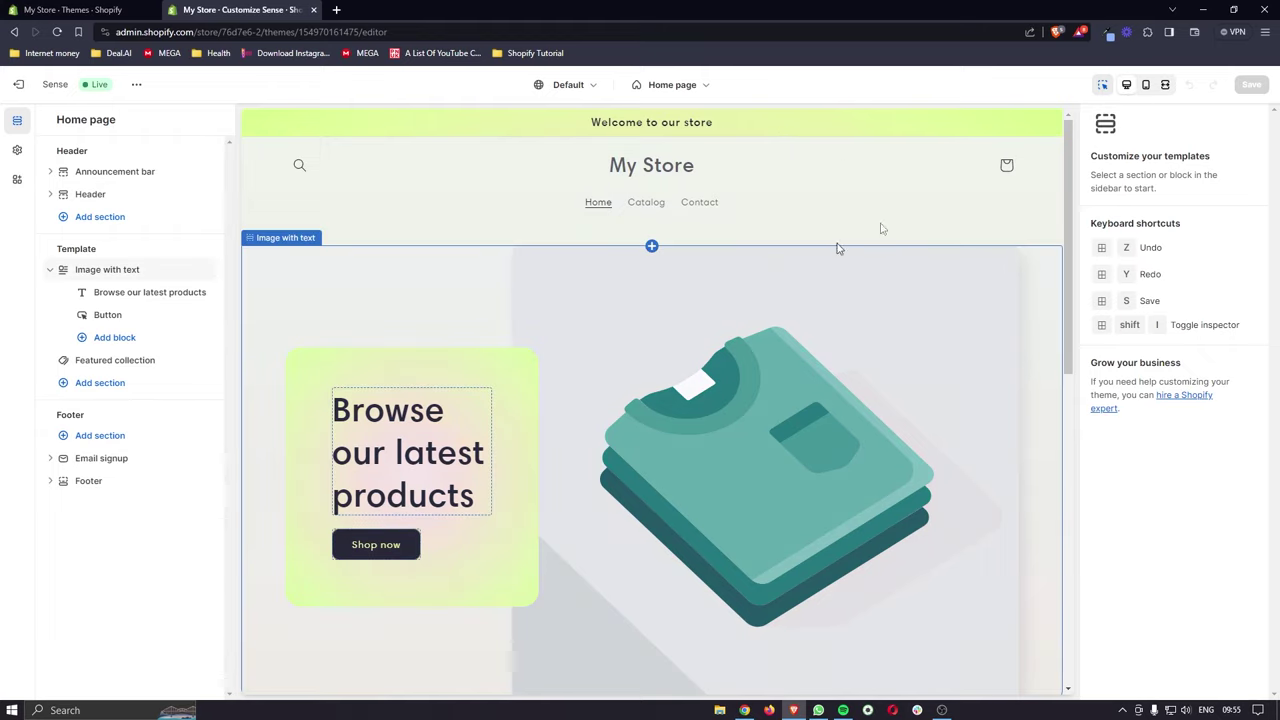
Step: Preview the home page in mobile and fullscreen views and return to the regular desktop editing view
left_click(1147, 88)
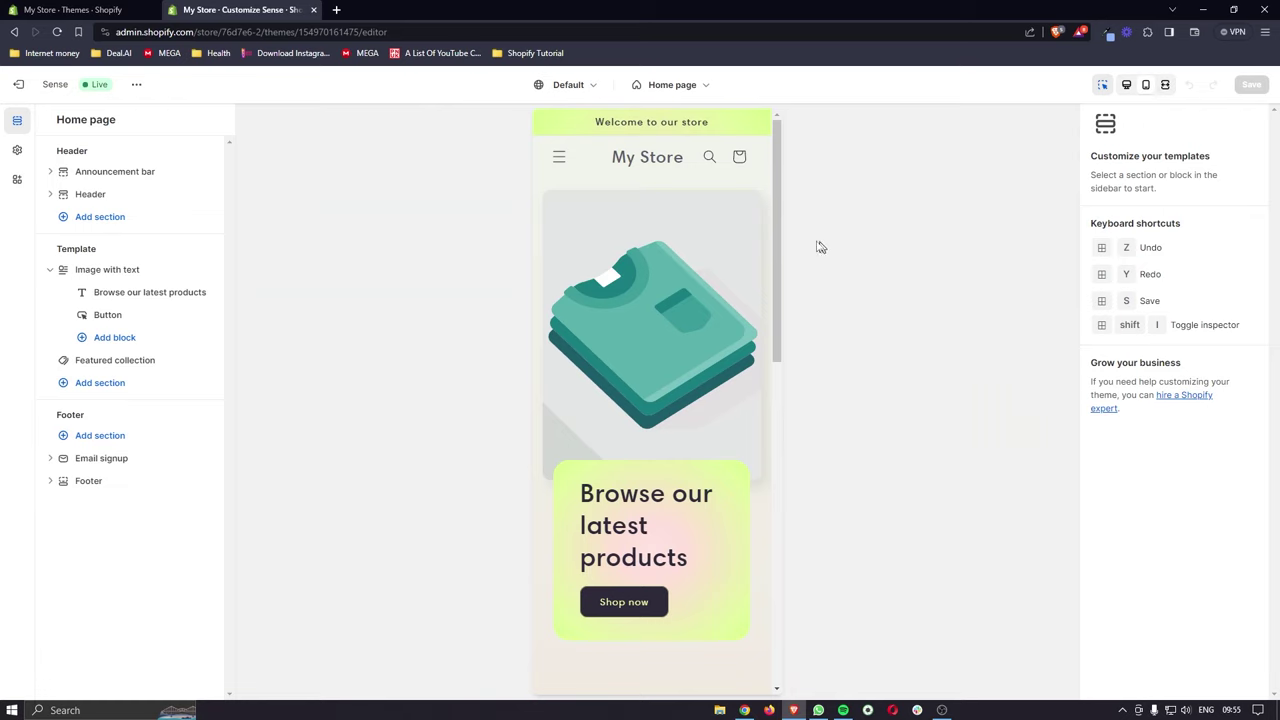
scroll(715, 298, "down", 10)
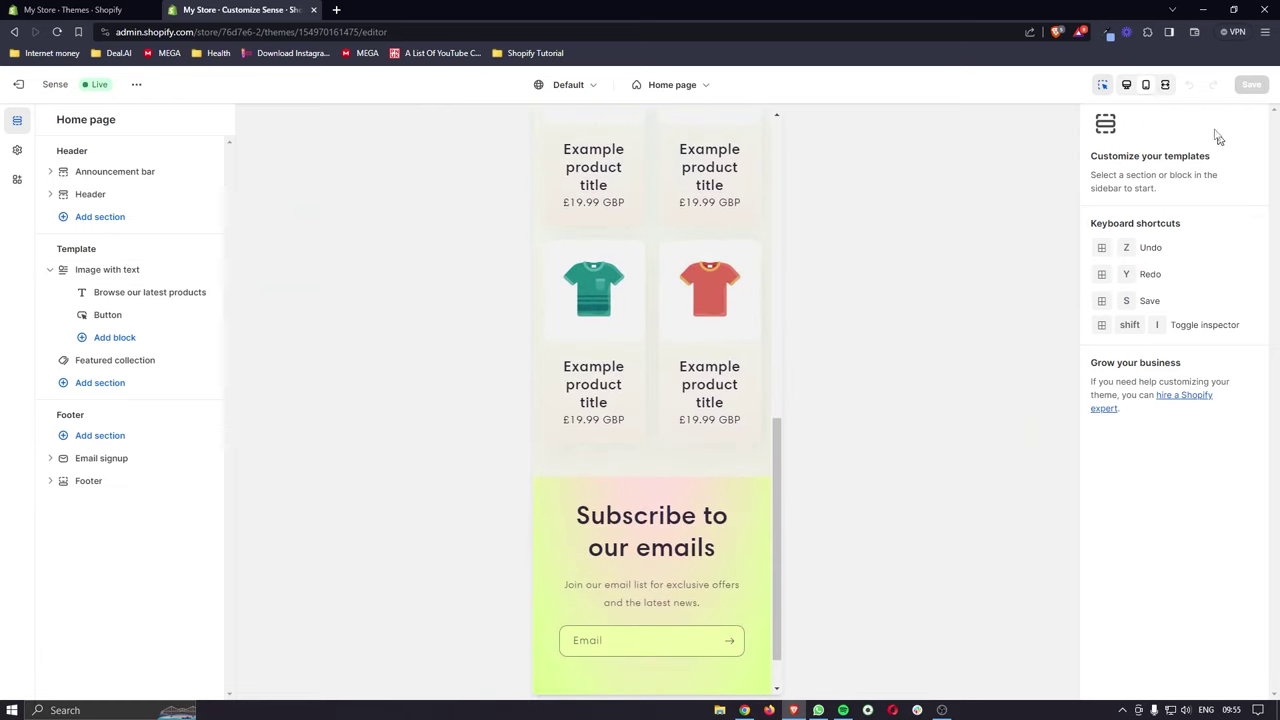
left_click(1166, 86)
scroll(1148, 209, "up", 10)
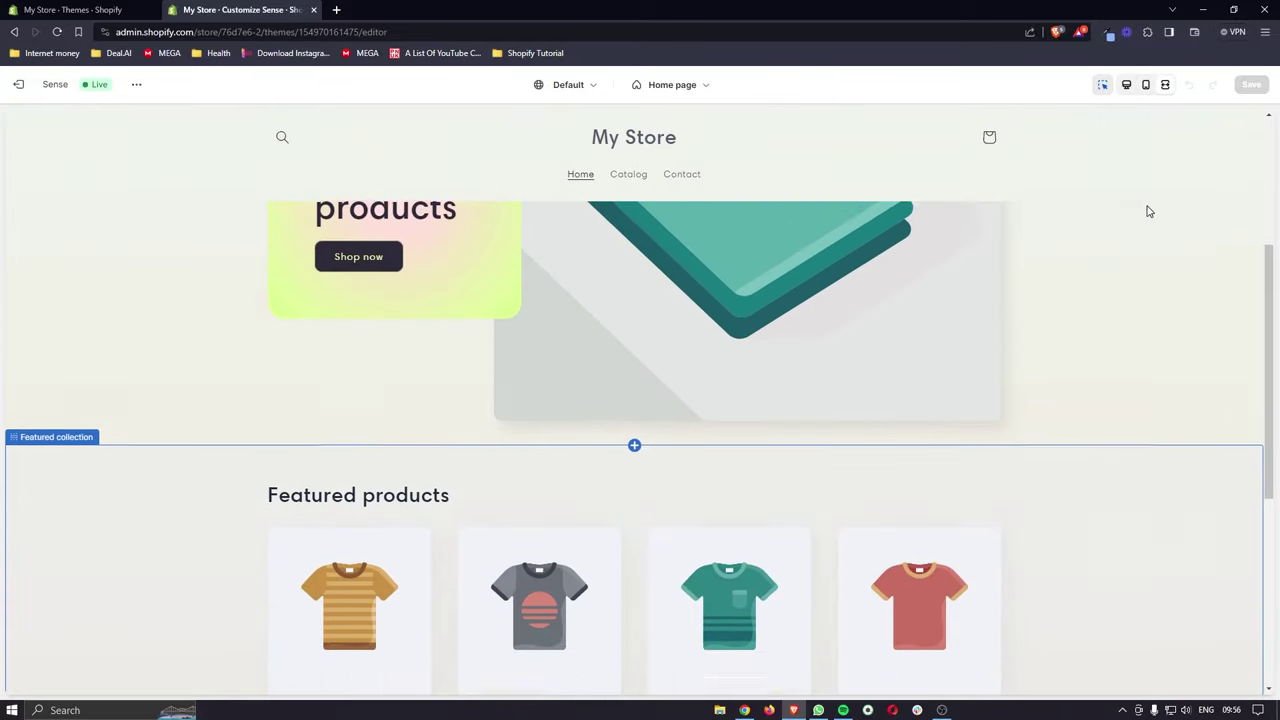
scroll(1117, 251, "down", 1)
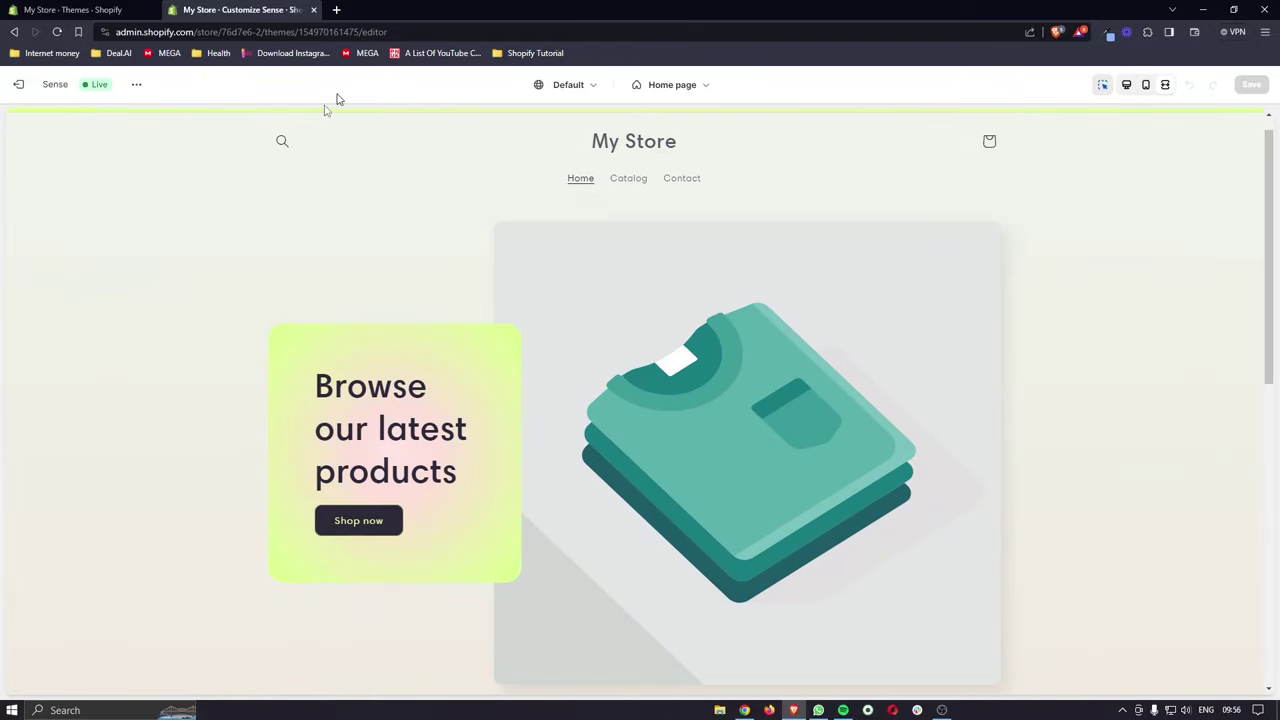
left_click(1163, 86)
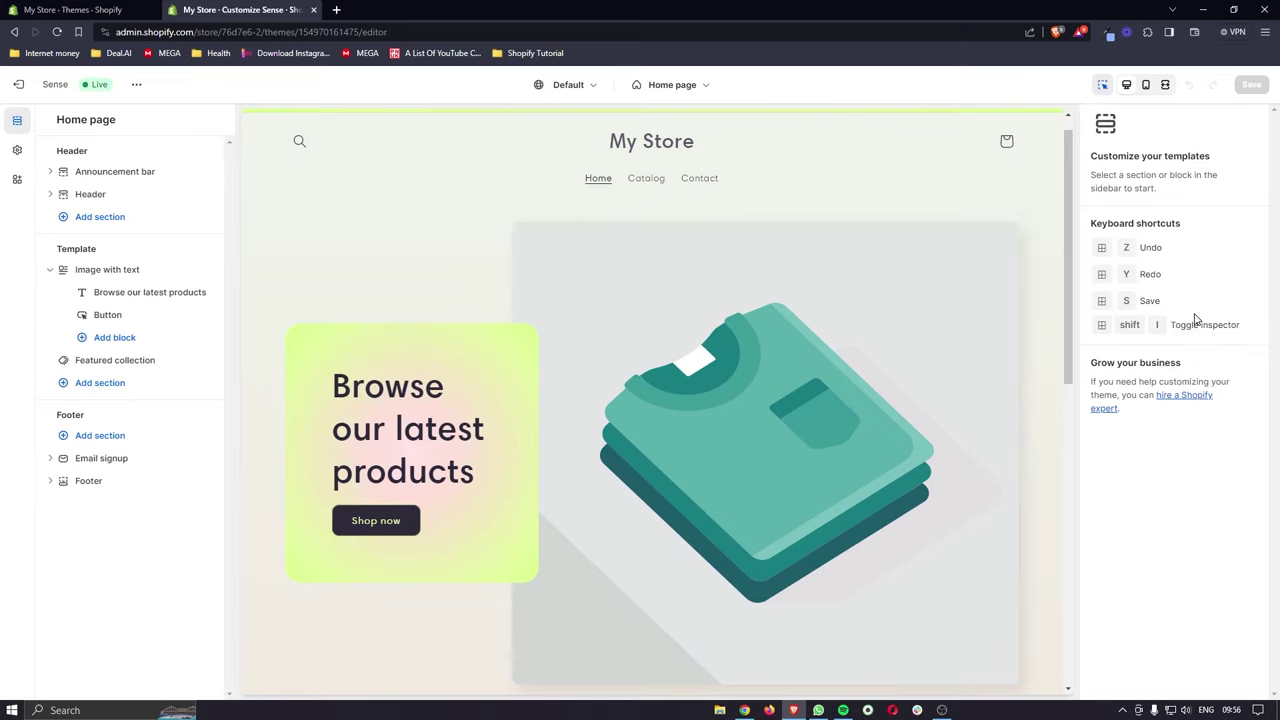
scroll(930, 230, "up", 1)
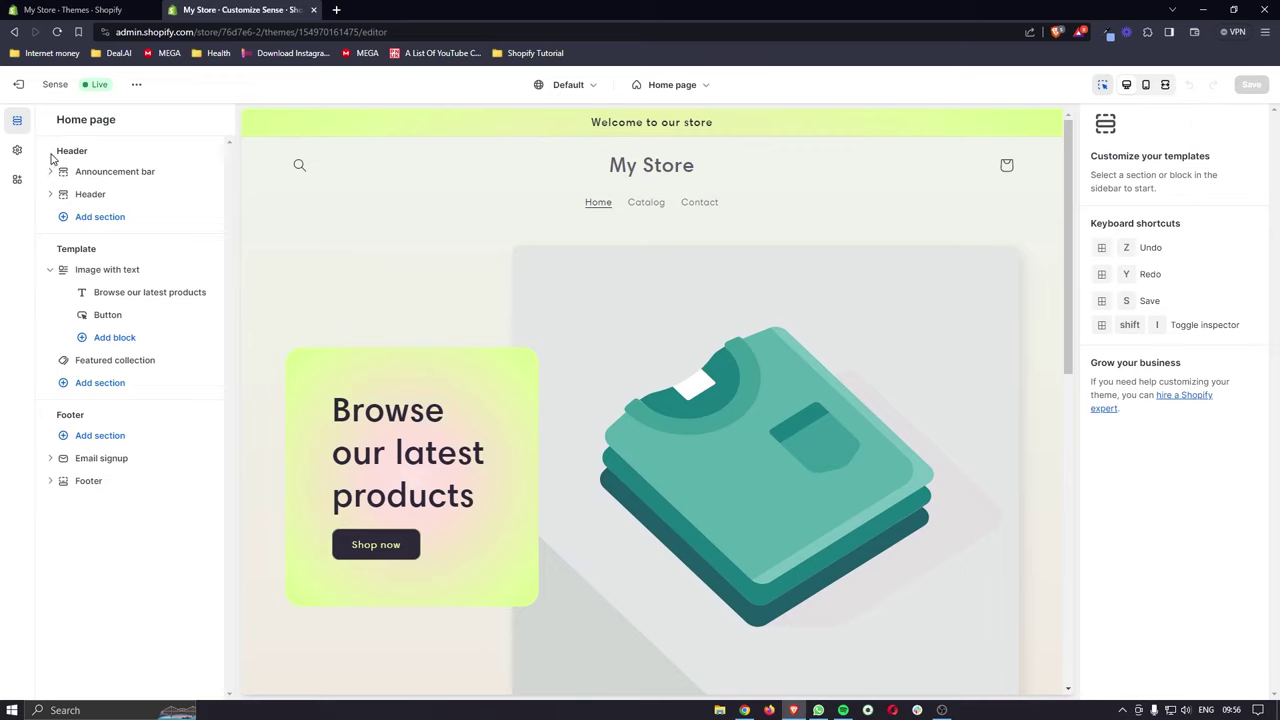
Step: Examine the Header and Template section groups of the home page and the parts of the preview they control
left_click_drag(52, 157, 108, 155)
left_click(141, 155)
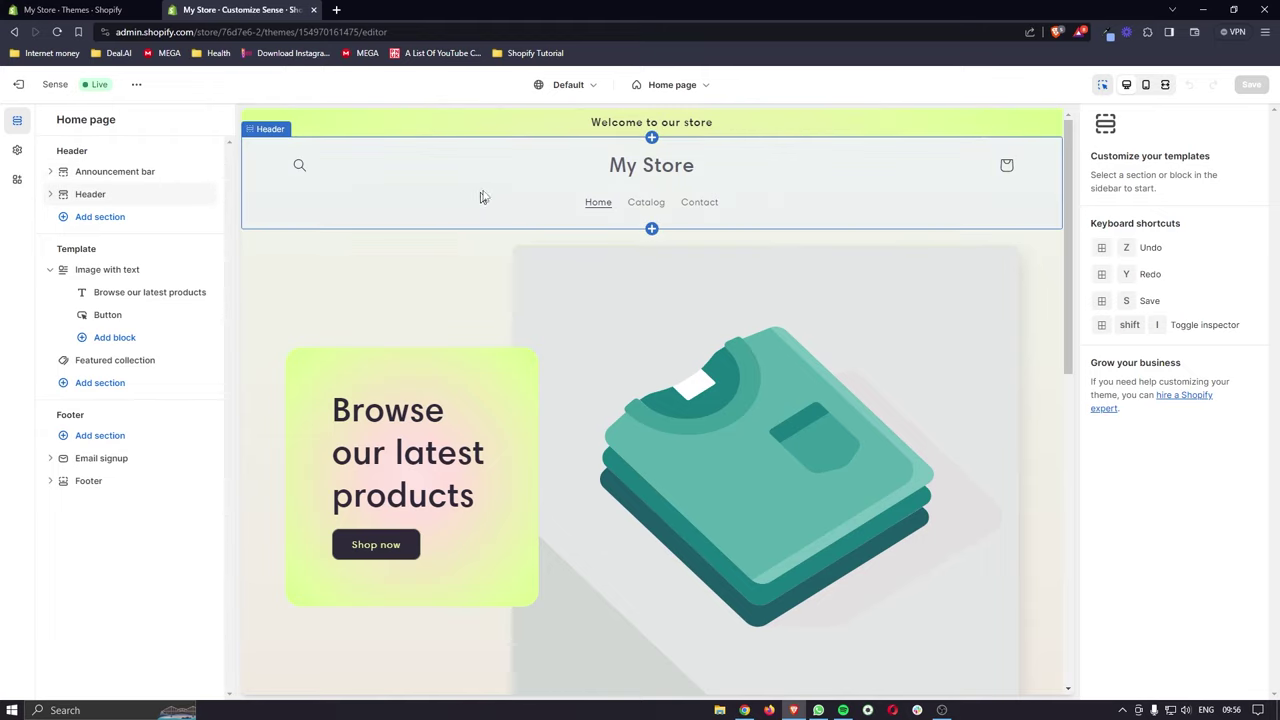
left_click_drag(46, 251, 101, 253)
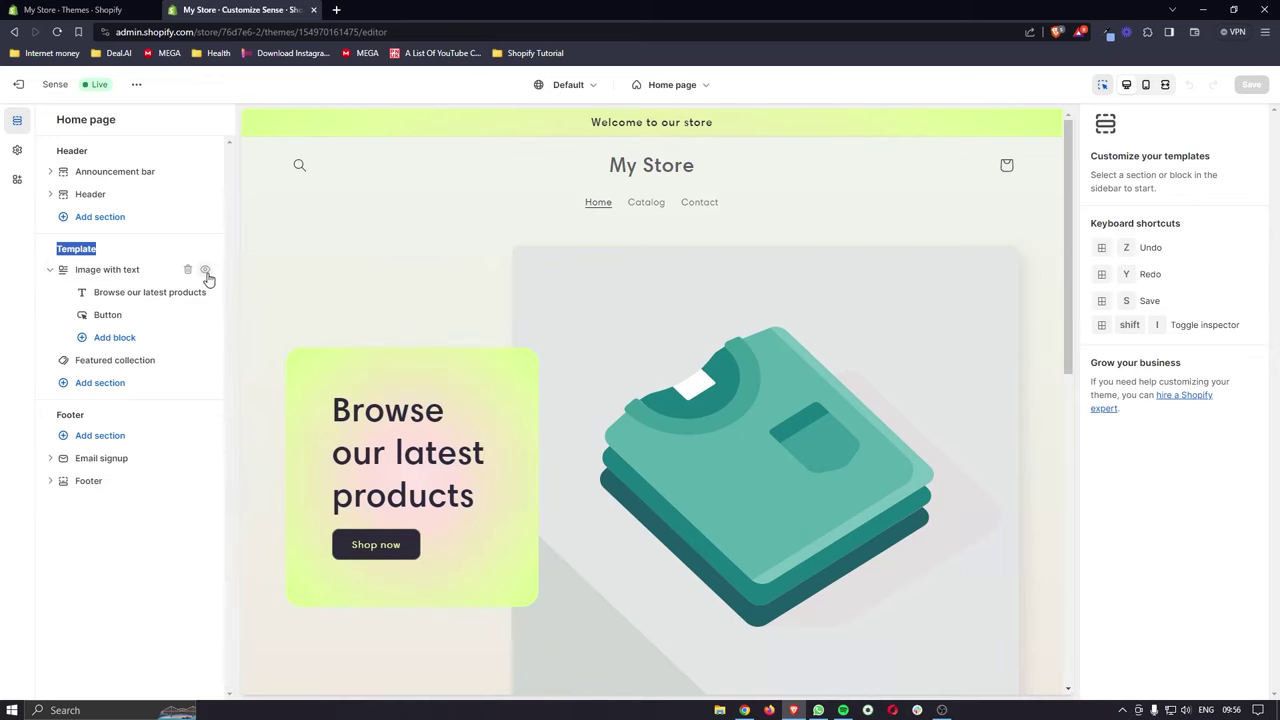
left_click(150, 251)
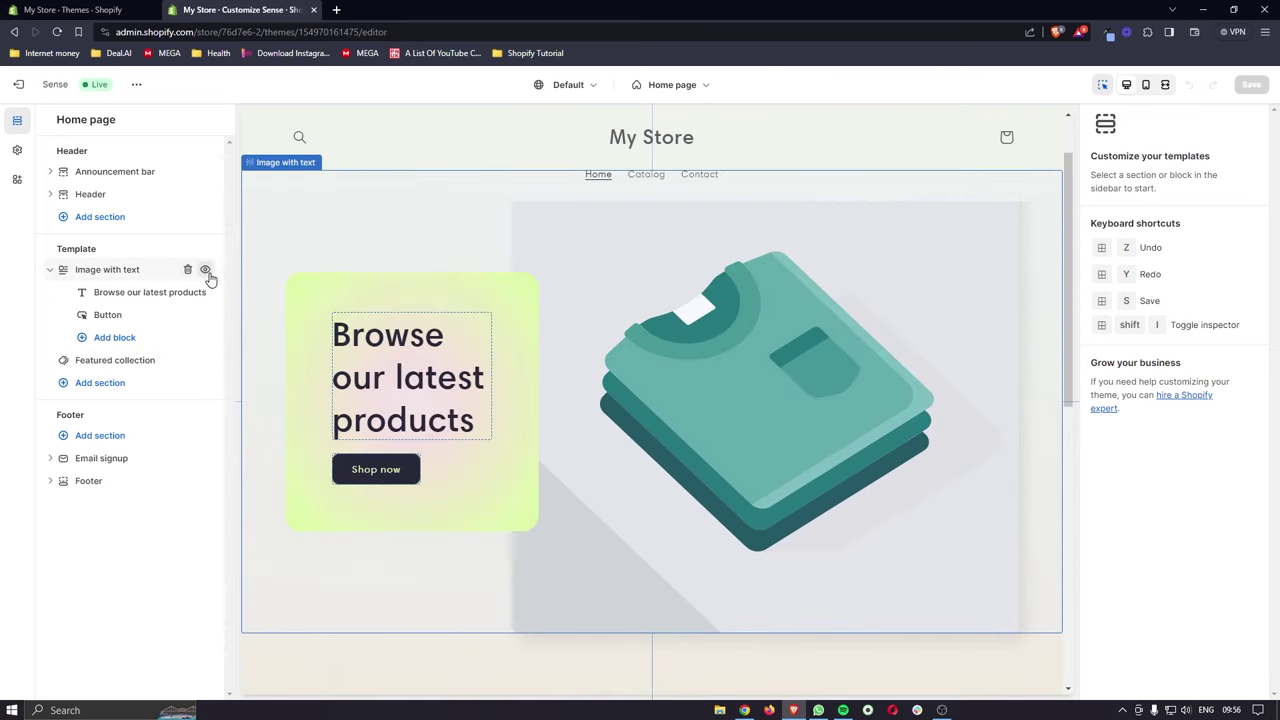
Step: Try hiding and showing the Image with text section, and remove it from the home page template
left_click(206, 271)
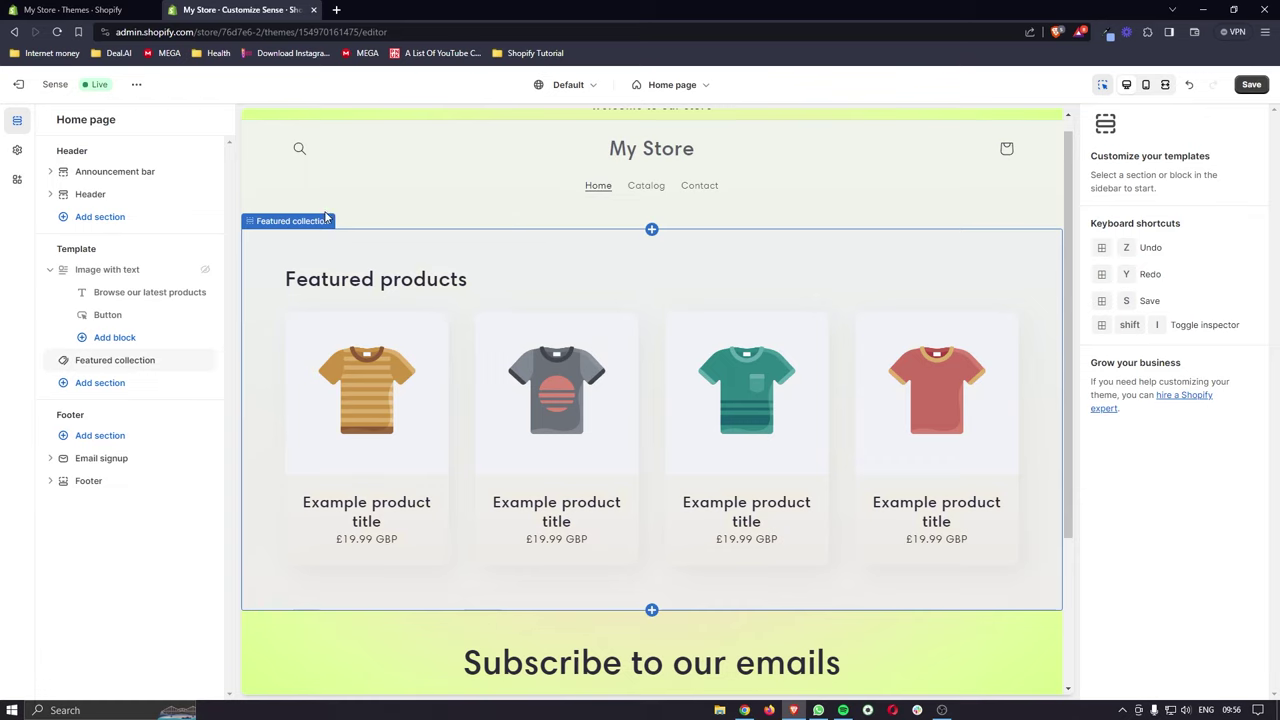
left_click(206, 271)
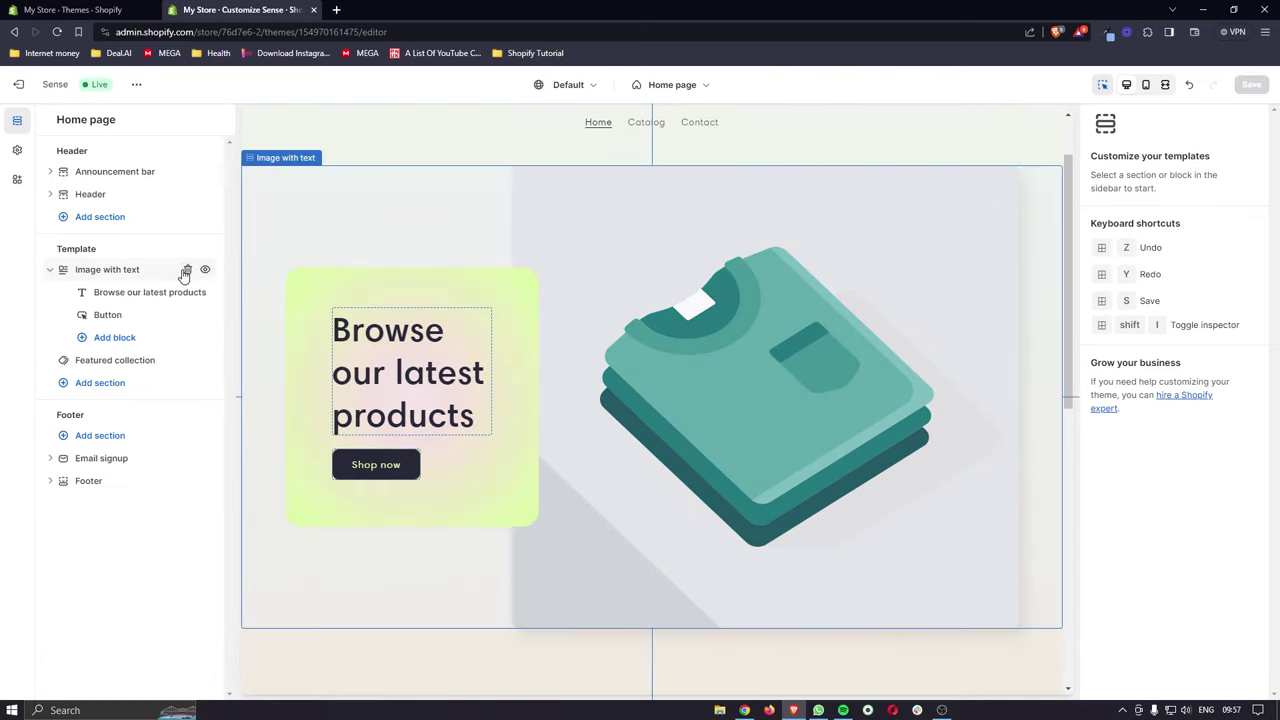
left_click(188, 271)
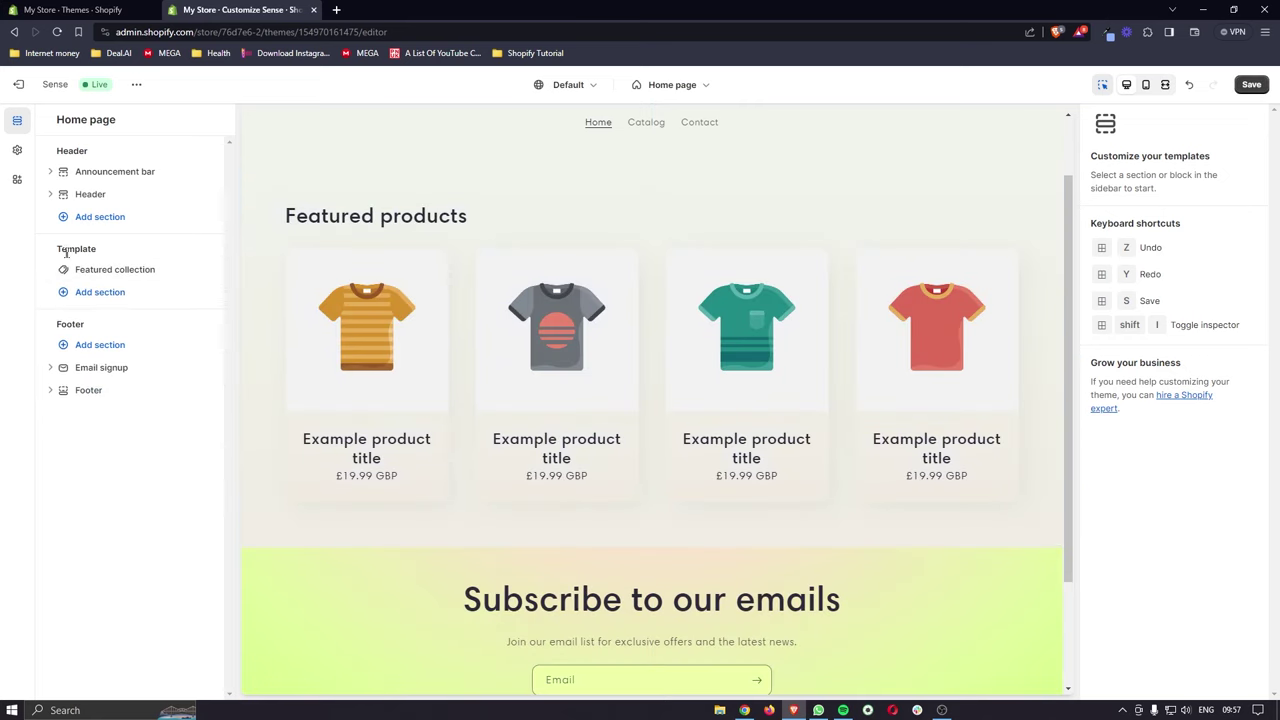
Step: Review the section types available for the home page template, previewing ones such as Slideshow and Multirow, without adding any
left_click(100, 292)
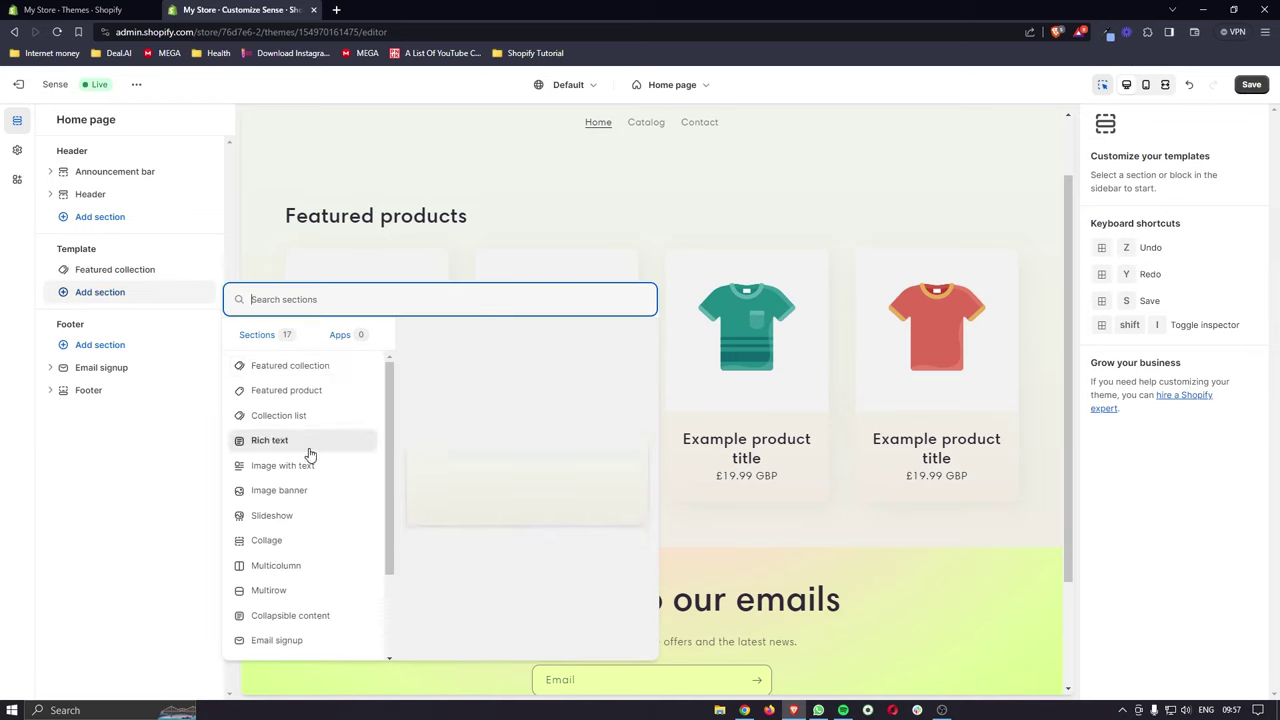
scroll(309, 451, "down", 1)
scroll(309, 451, "down", 1)
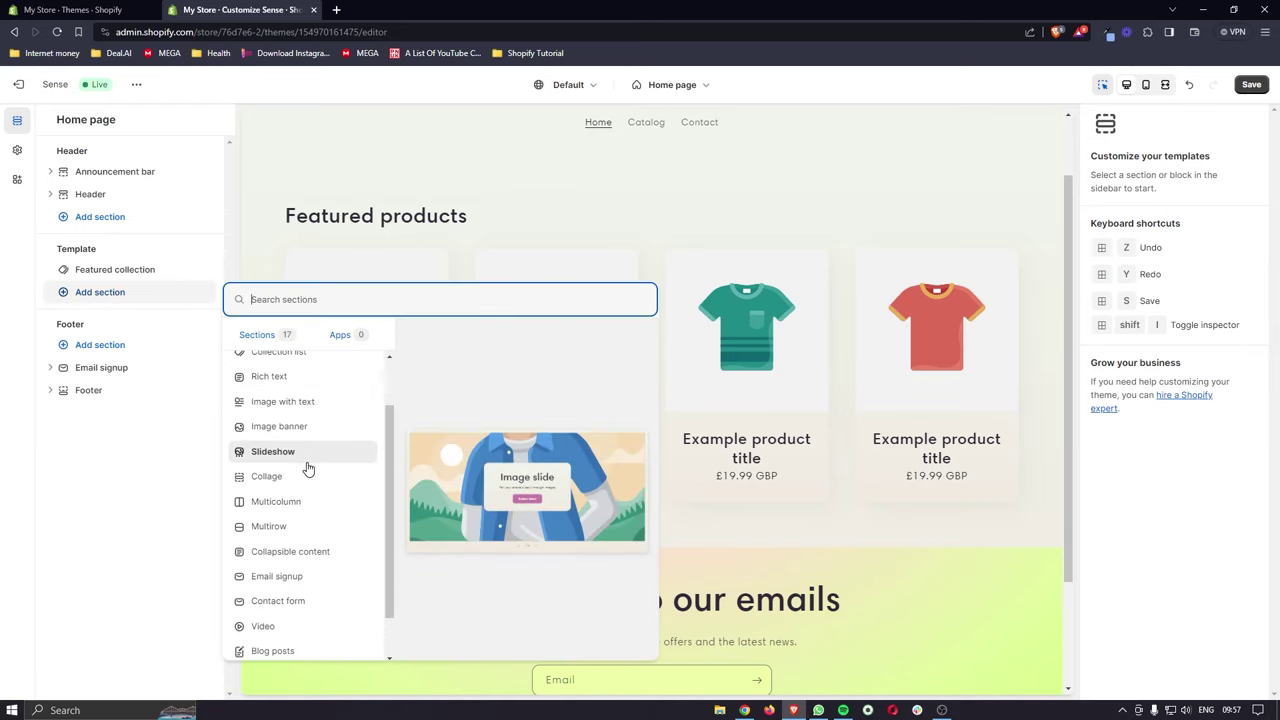
scroll(306, 526, "down", 1)
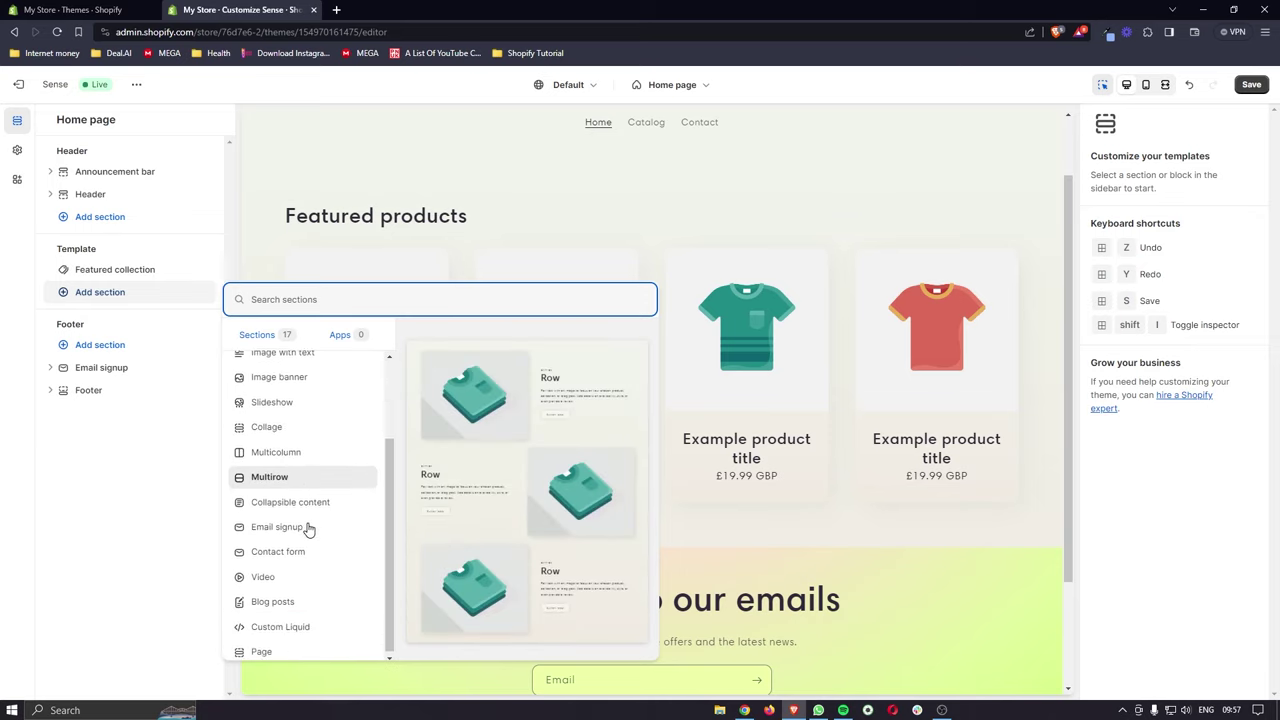
key("Escape")
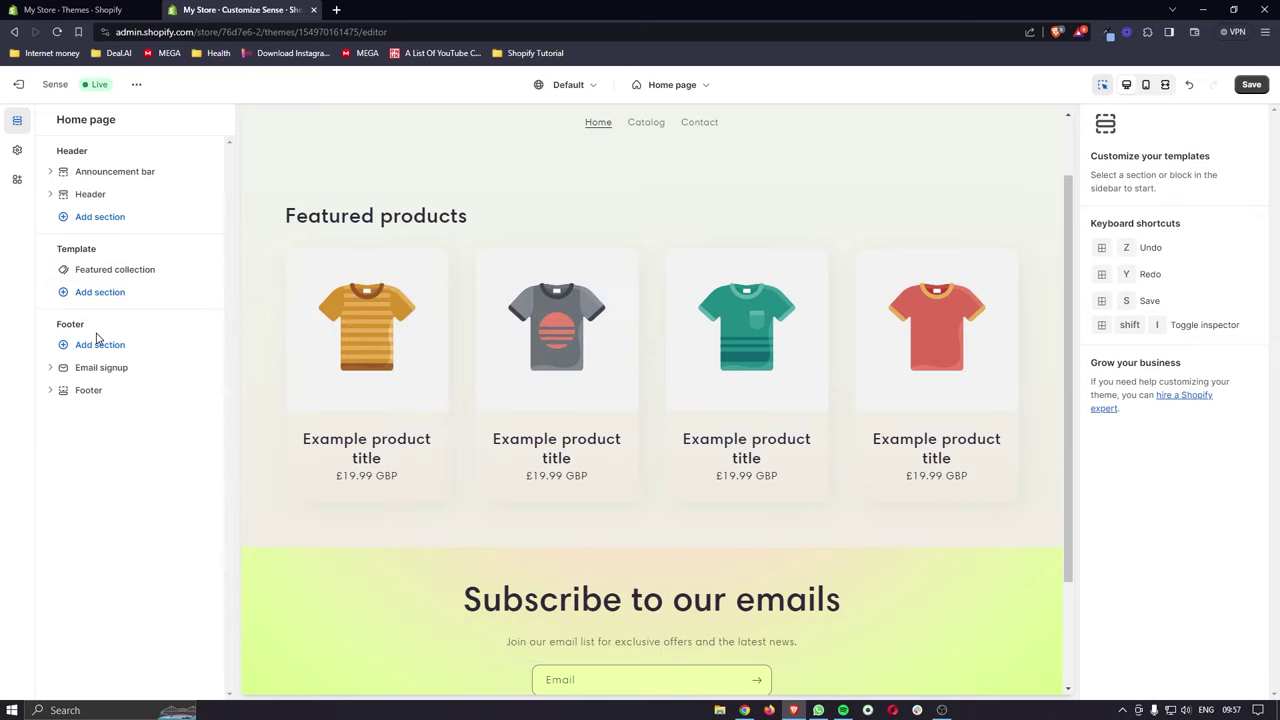
Step: Examine the Footer section group of the home page and the Email signup area it controls in the preview
scroll(266, 384, "down", 2)
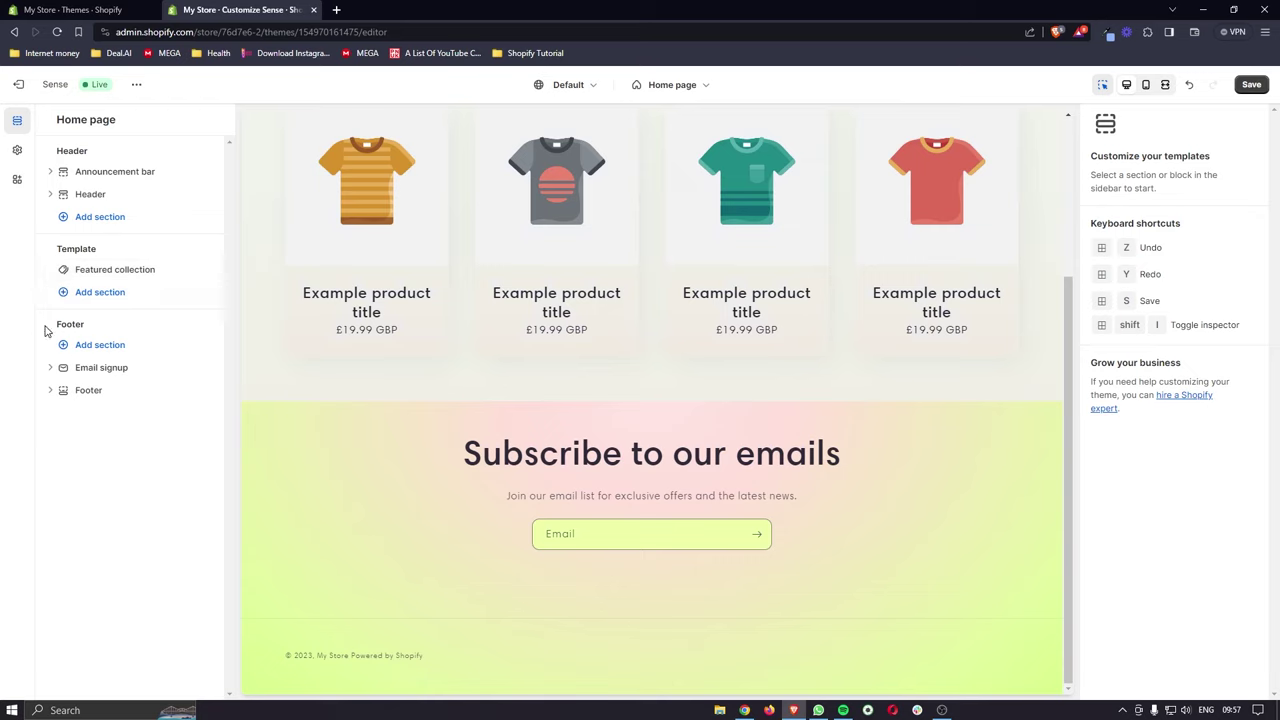
left_click_drag(46, 328, 158, 325)
left_click(170, 328)
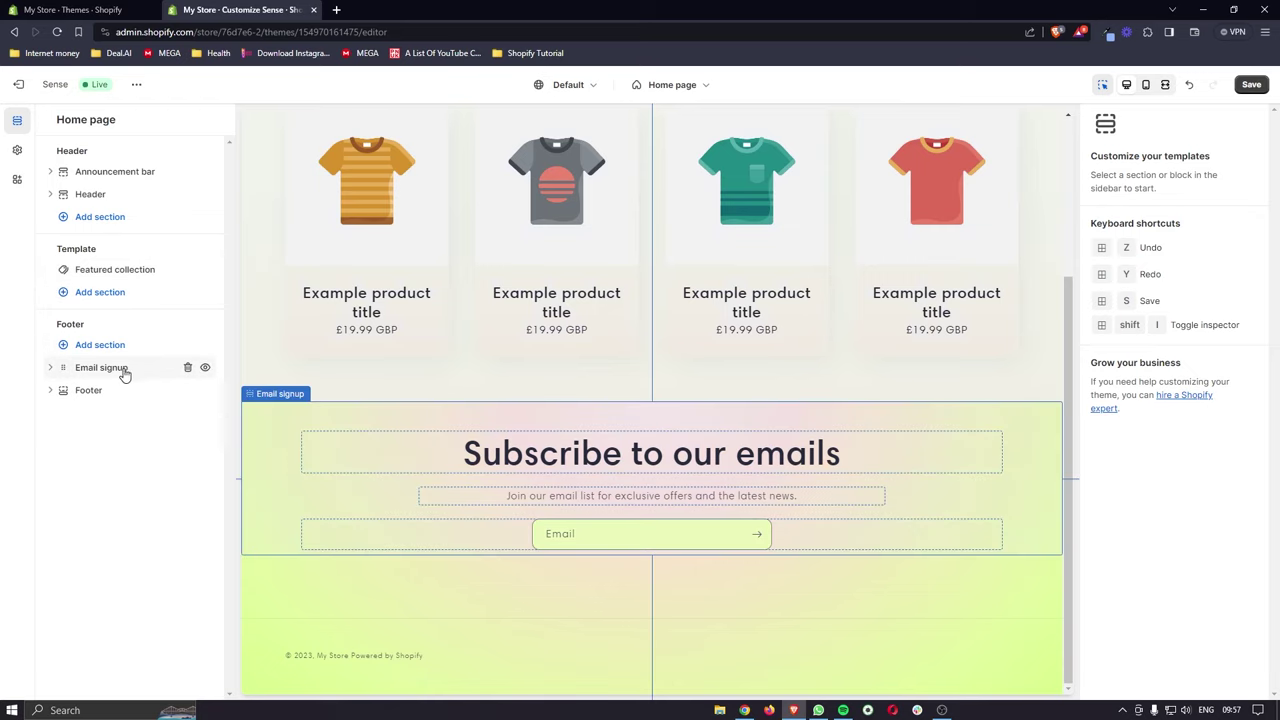
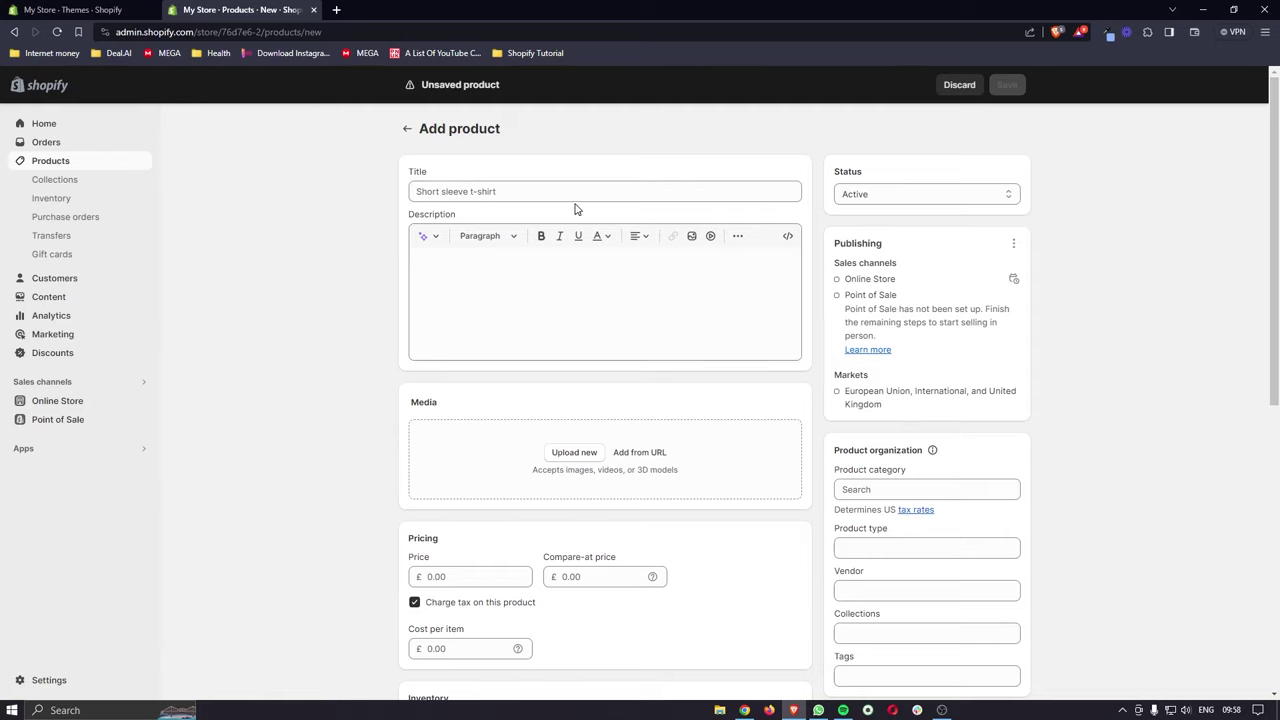
Step: Title the new product "Baby Teething Ring"
left_click(508, 186)
type("Baby Teething Ring")
left_click(517, 172)
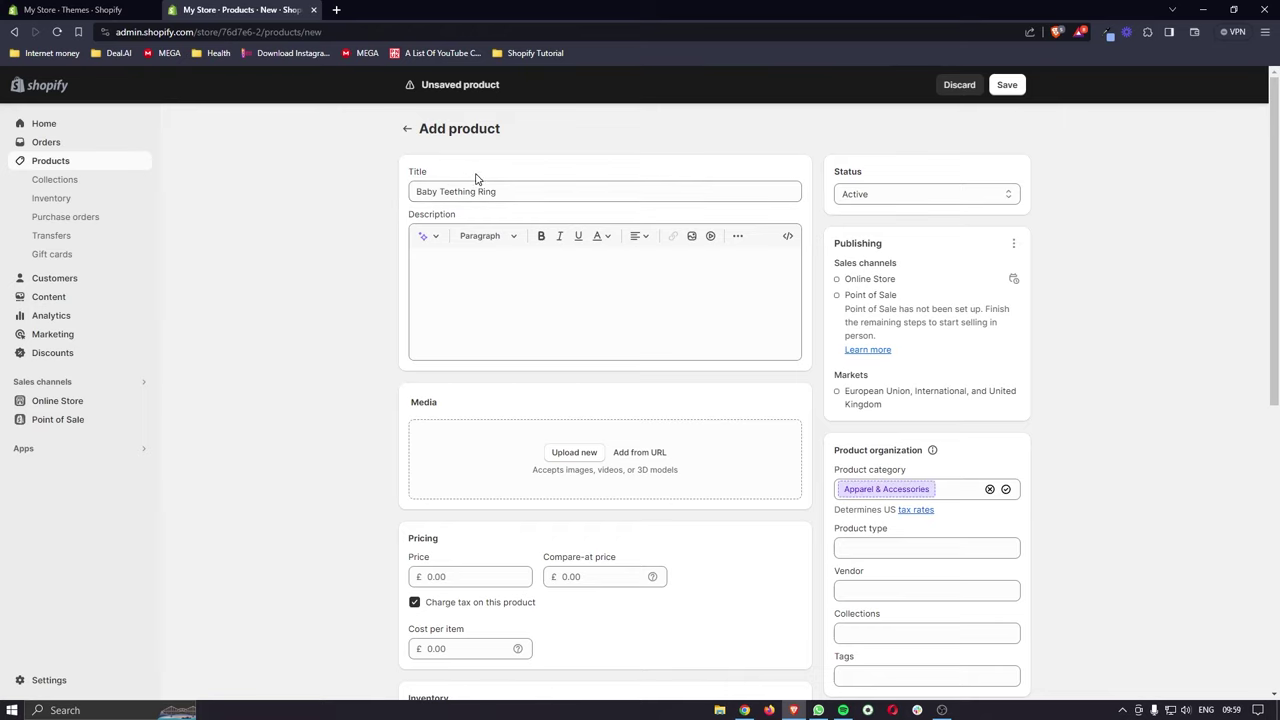
left_click_drag(498, 191, 365, 204)
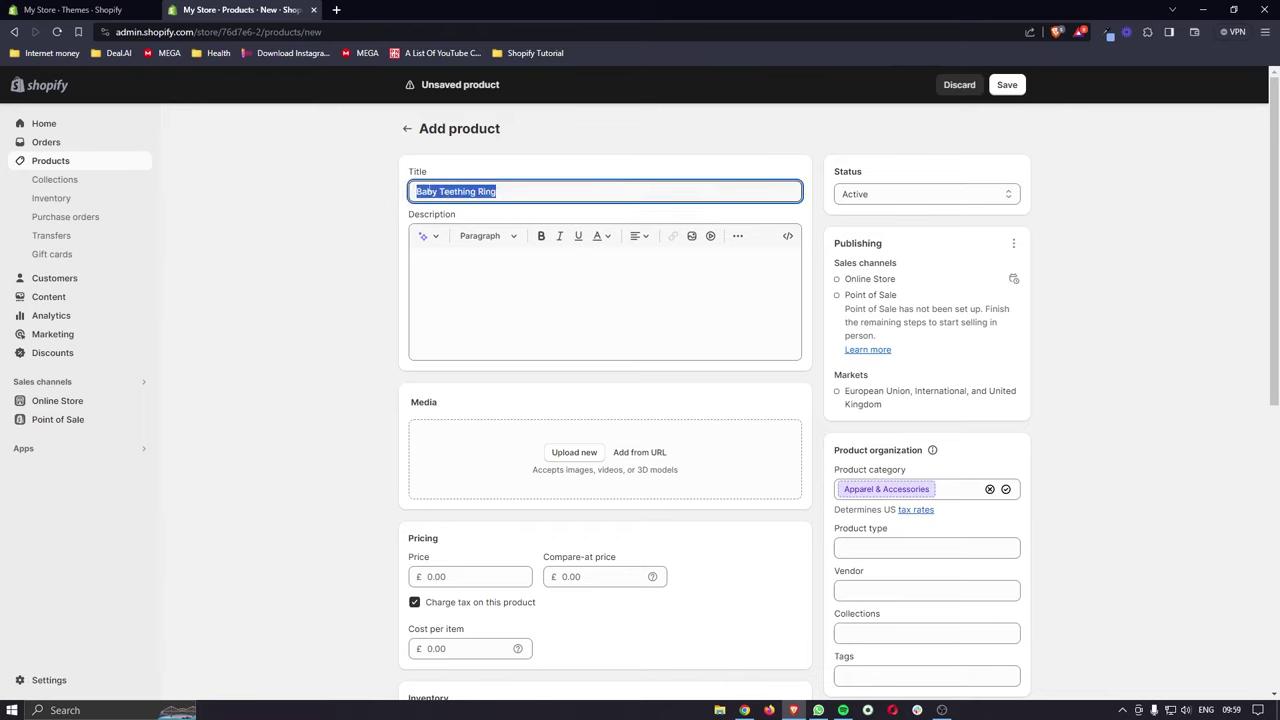
left_click(460, 175)
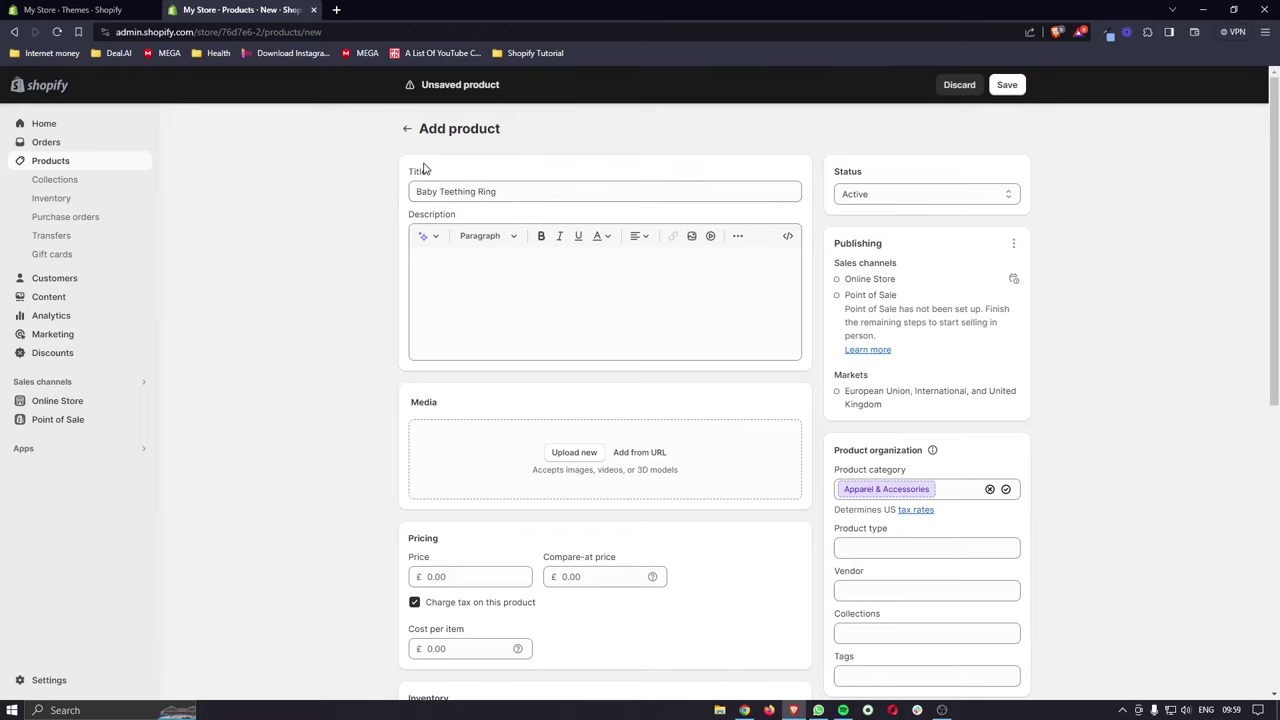
left_click(533, 262)
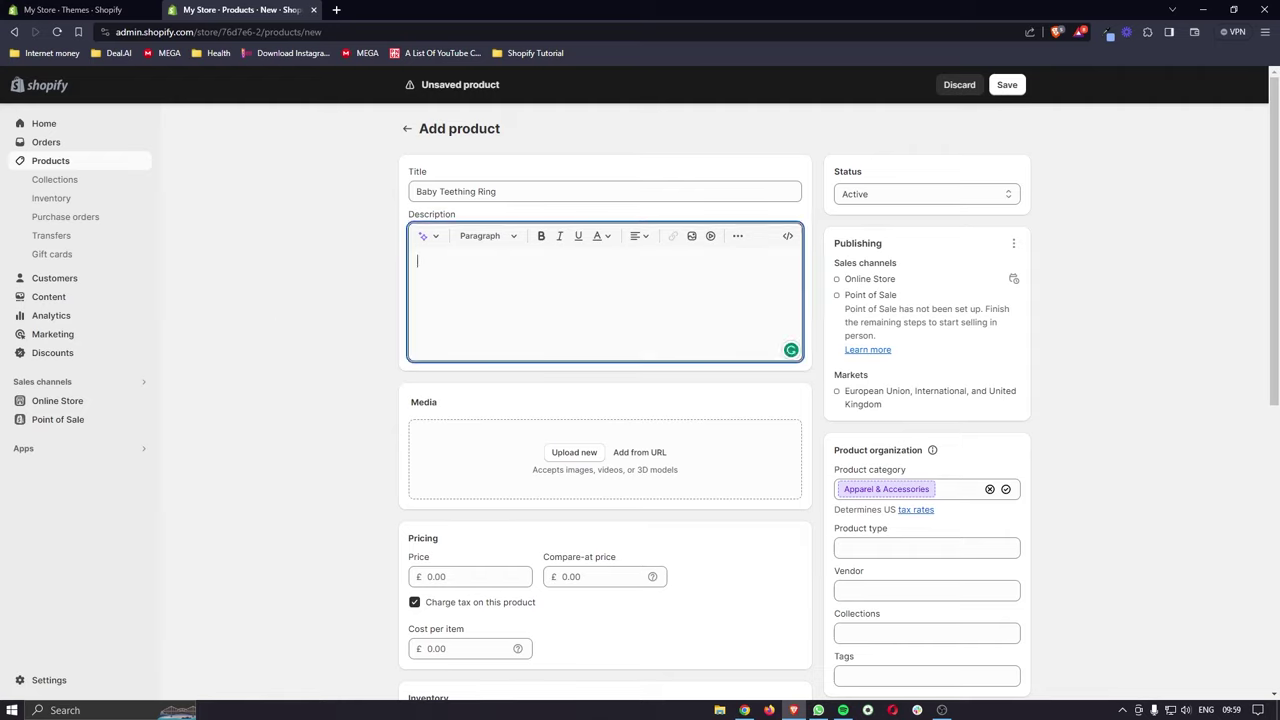
type("dagnarejhgsh srt hs hs th xrth")
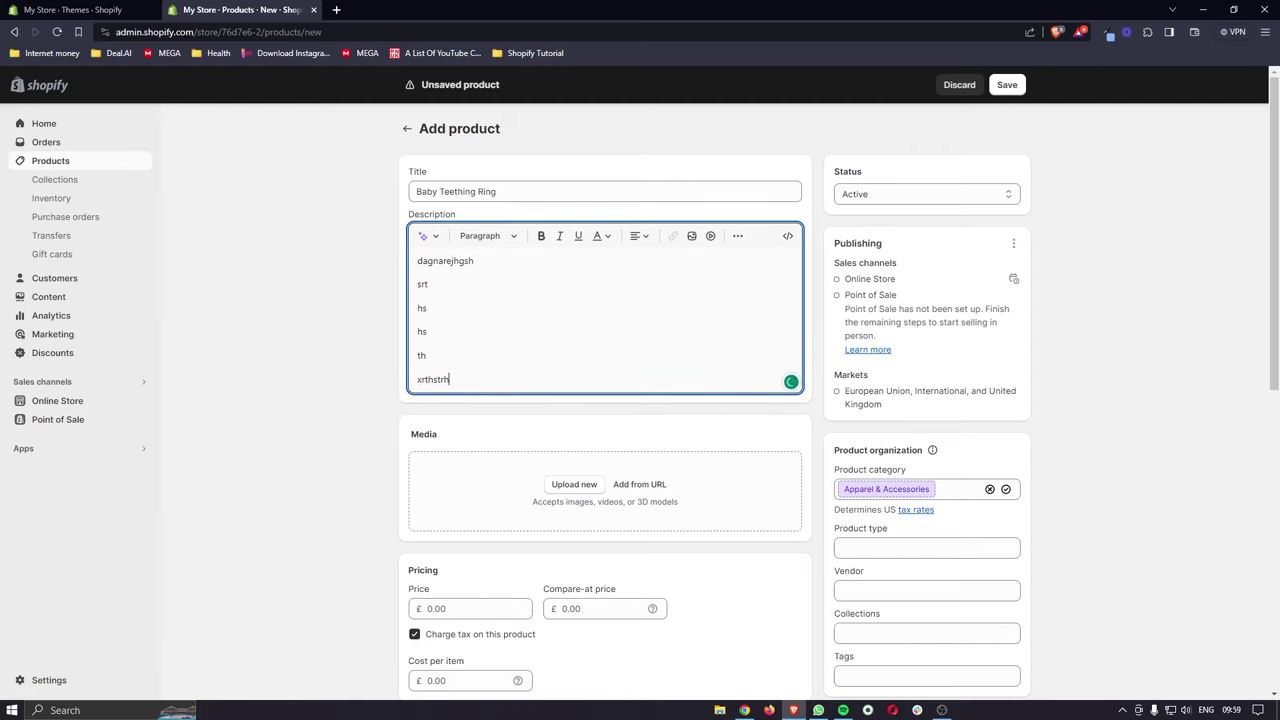
left_click_drag(449, 382, 399, 269)
key("BackSpace")
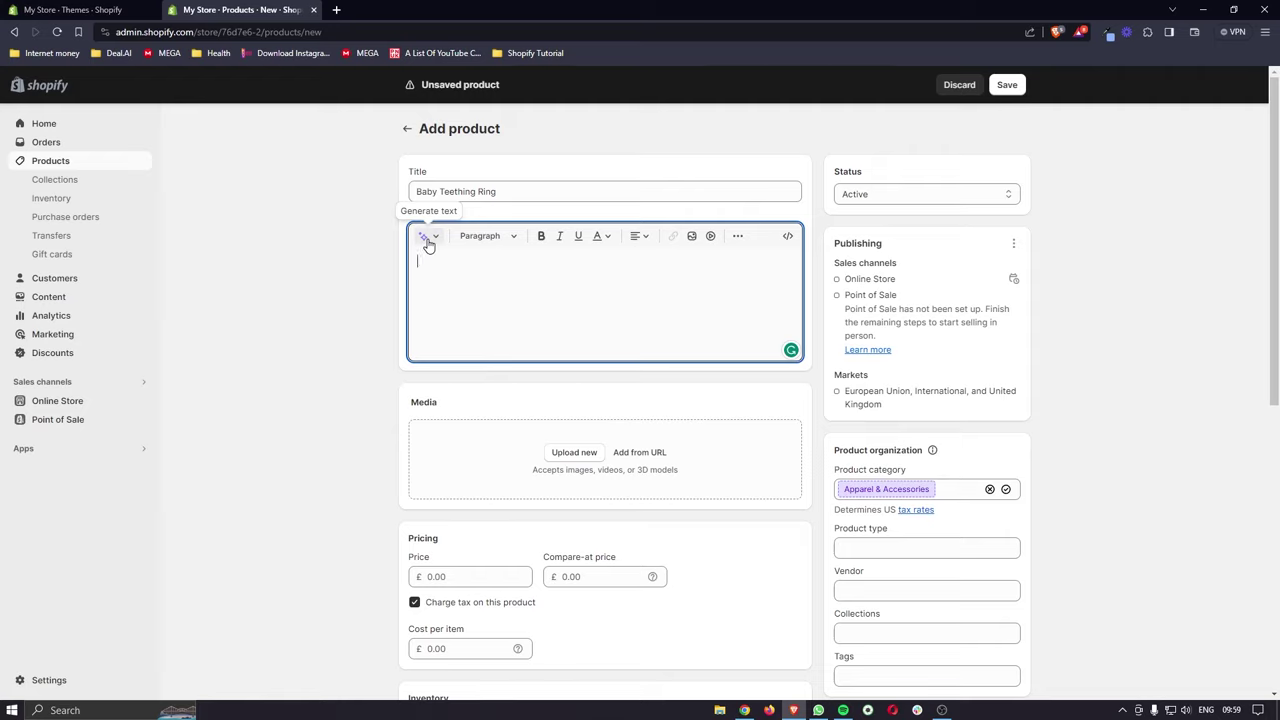
Step: Give the product description generator the features "Baby teether, helps babies teethe by soothing their gums when they bite into it"
left_click(430, 240)
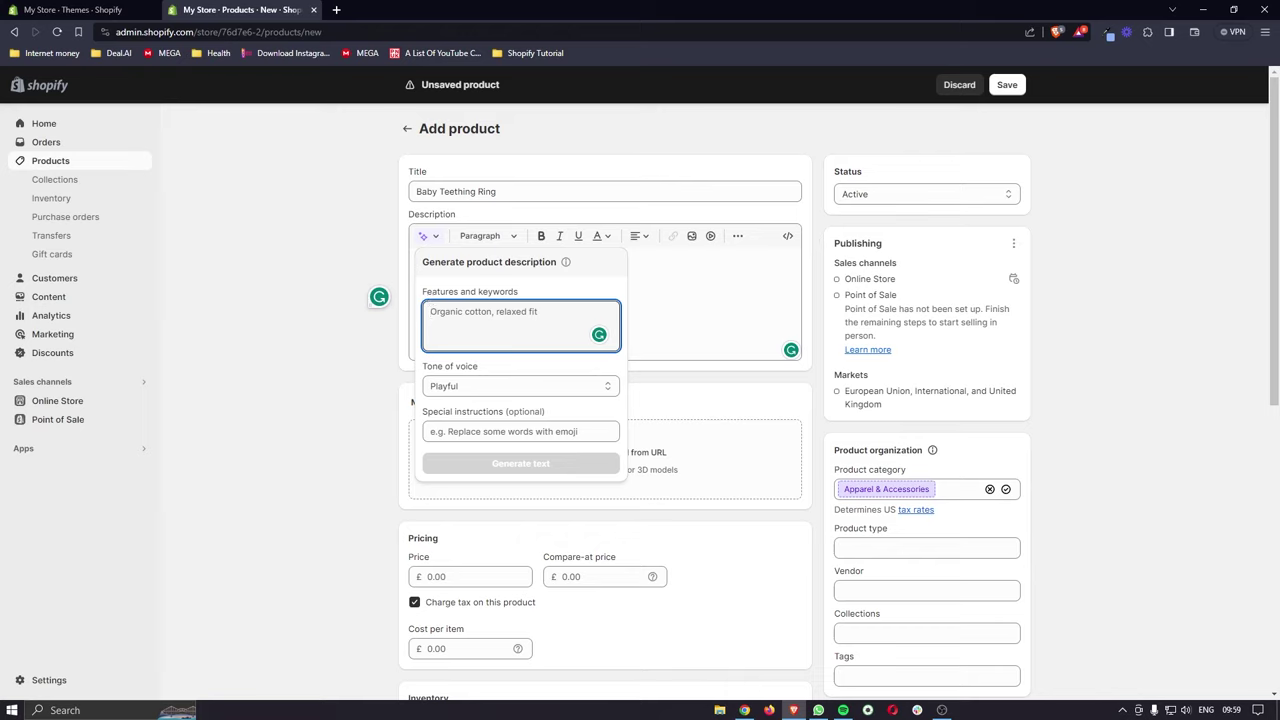
type("Baby teether, helps babies teeth by soothing their gums when they bite into it")
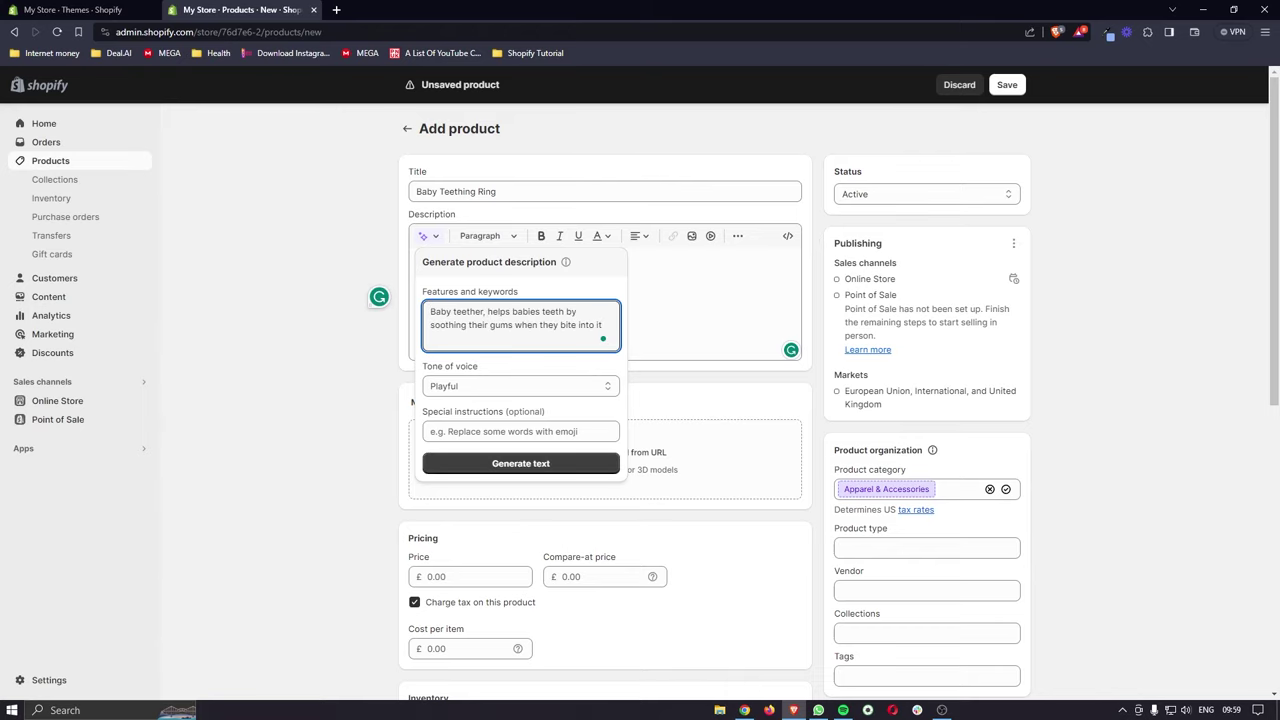
left_click(558, 312)
type("e")
left_click_drag(424, 368, 490, 370)
left_click(516, 369)
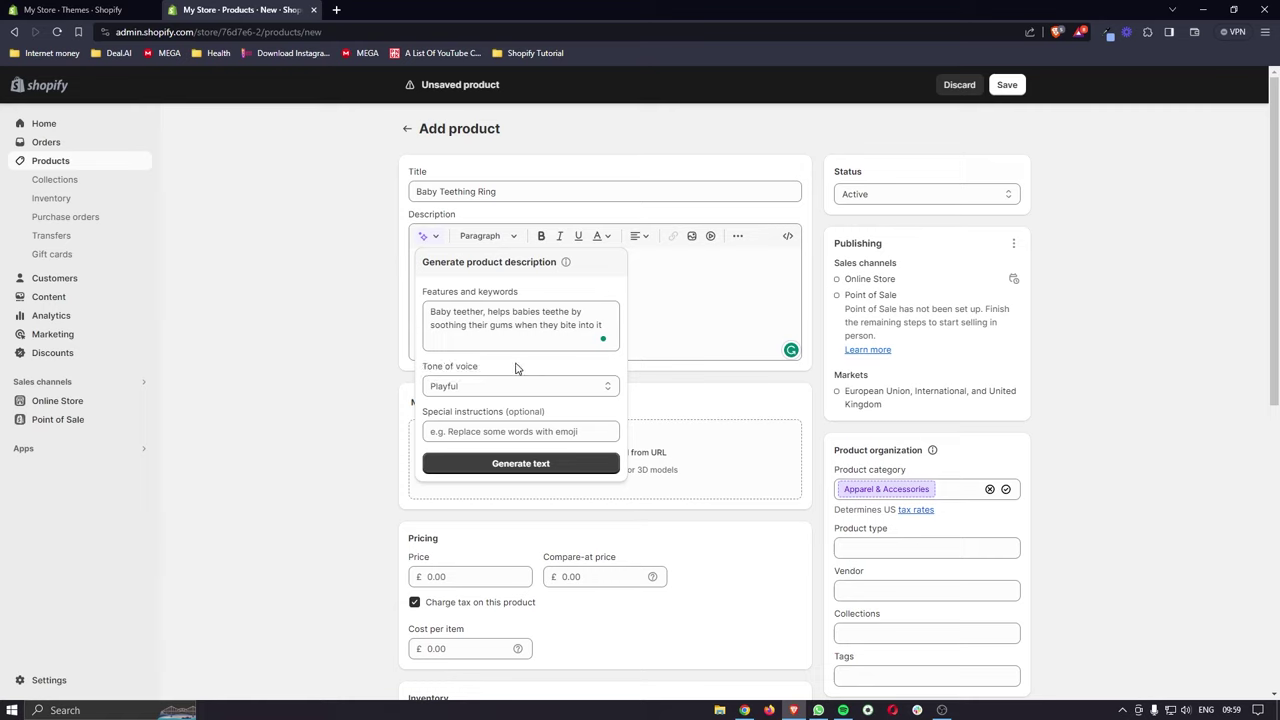
Step: Generate the description in a Playful tone with the special instruction "add some emojis", and keep the suggested text
left_click(487, 385)
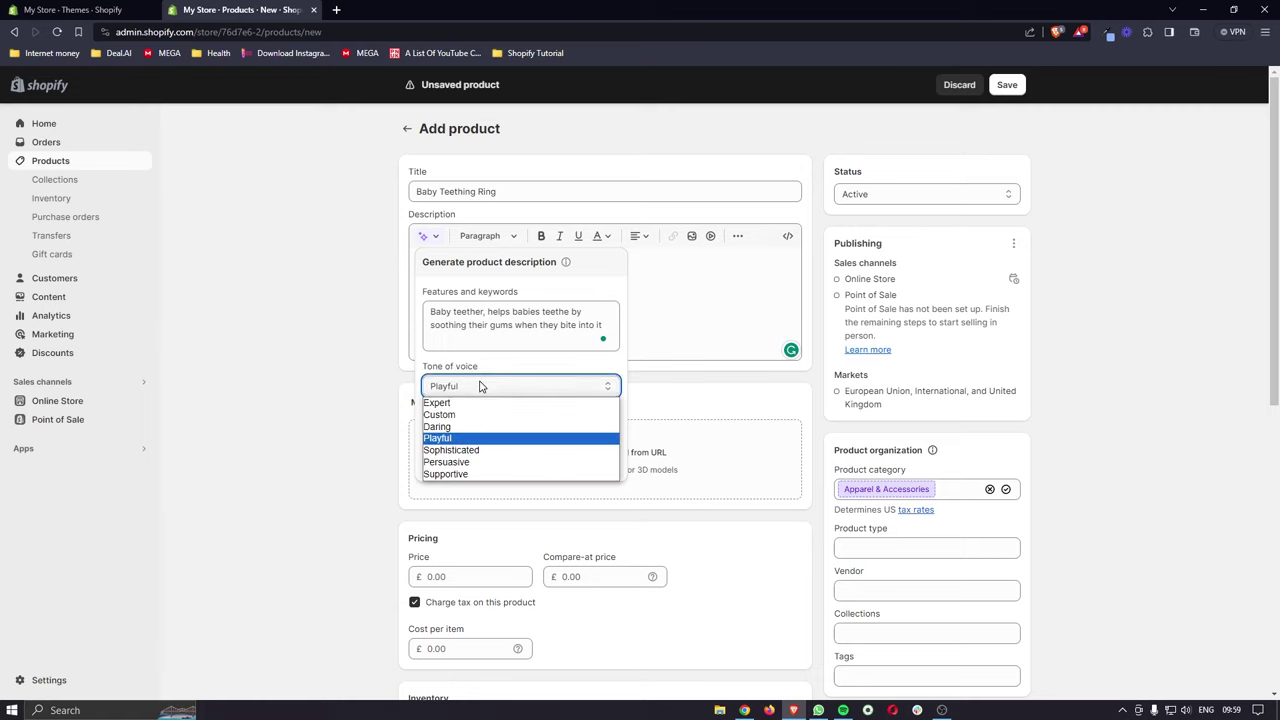
left_click(453, 441)
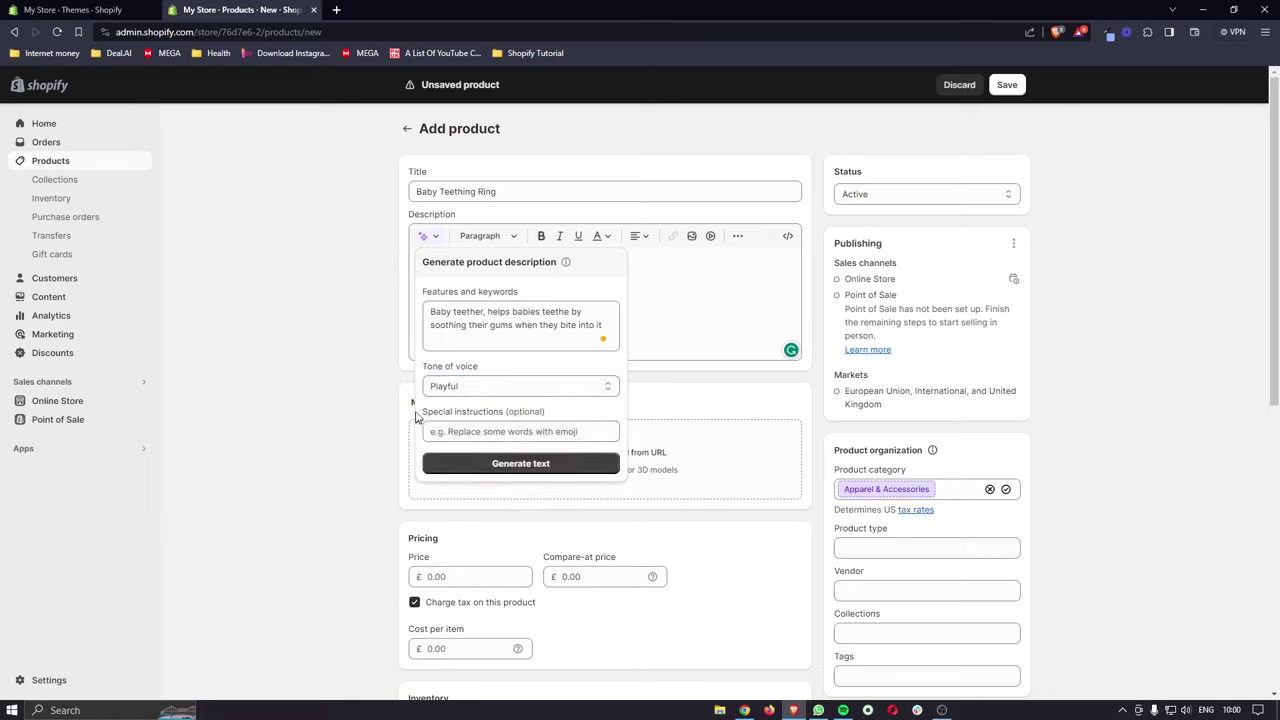
left_click(505, 431)
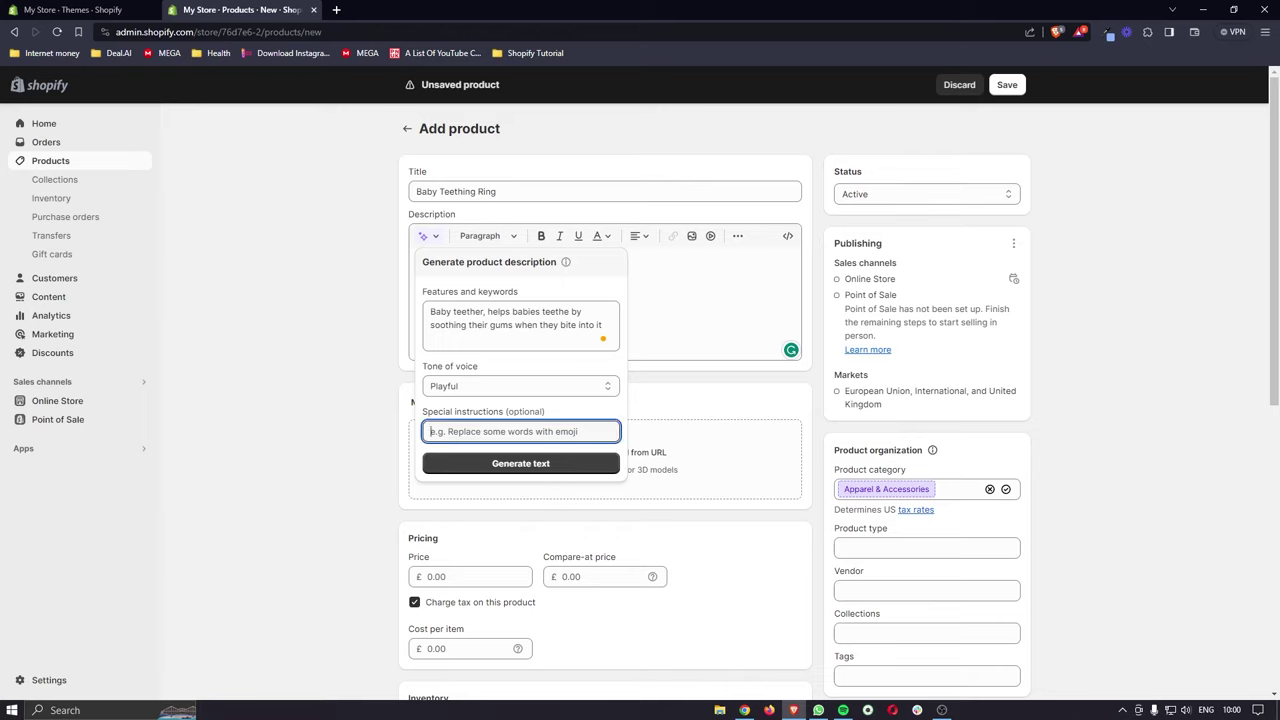
type("e")
type("dd some")
left_click(514, 460)
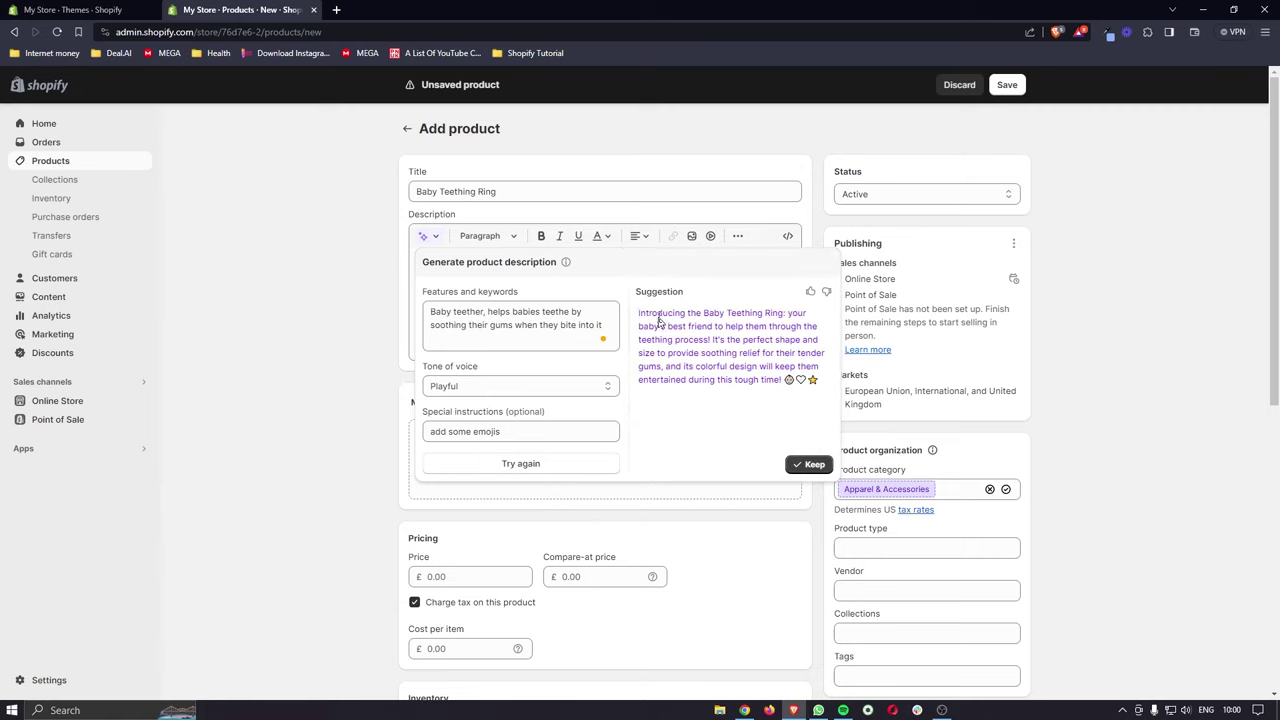
left_click(810, 464)
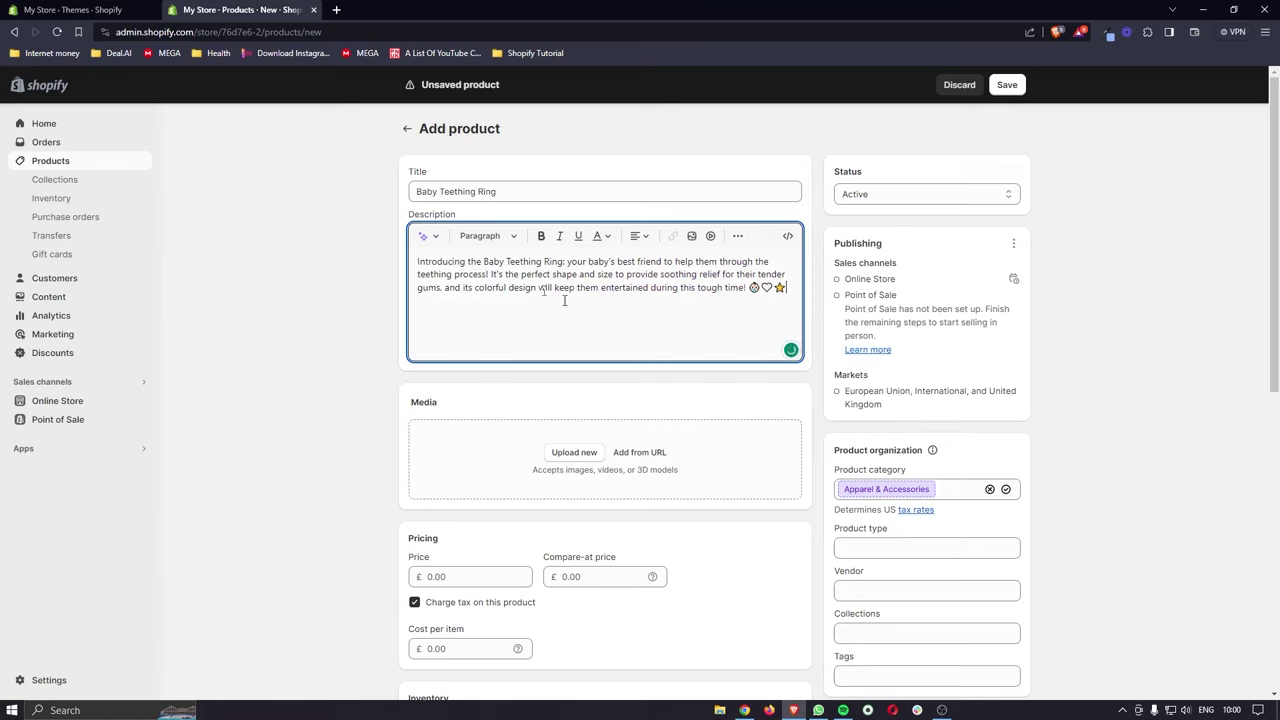
left_click_drag(787, 288, 363, 262)
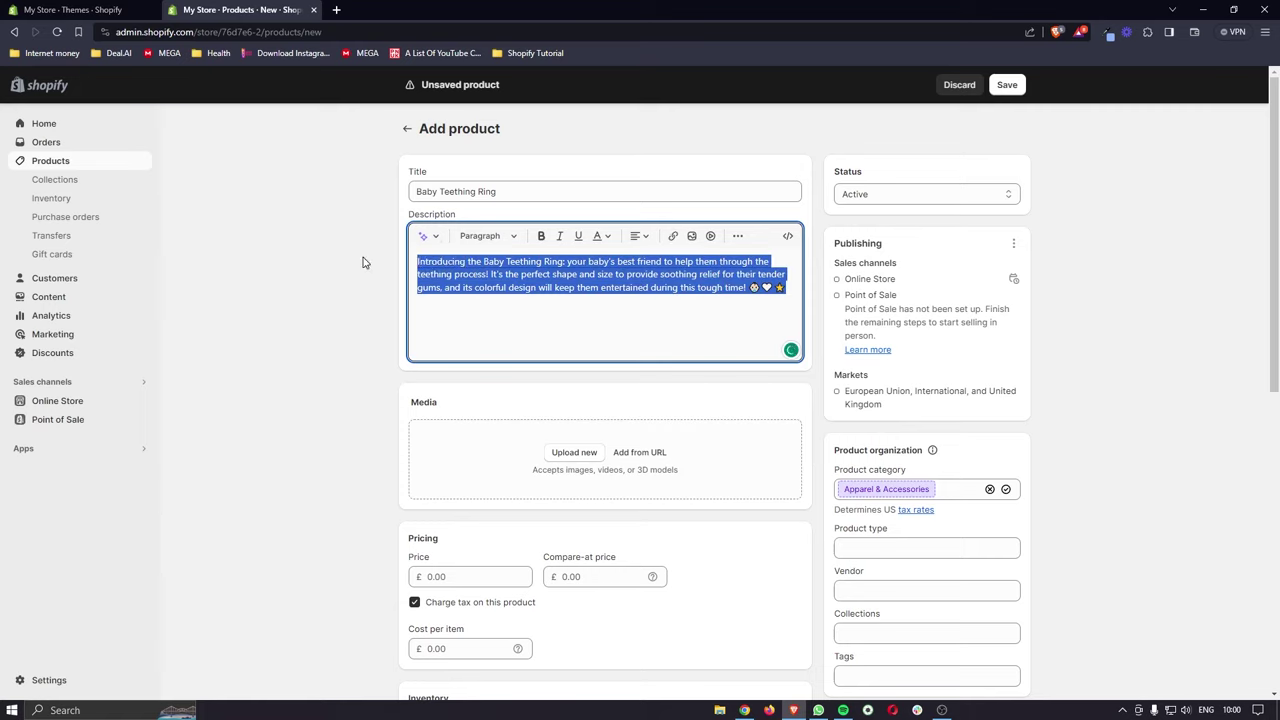
left_click(508, 287)
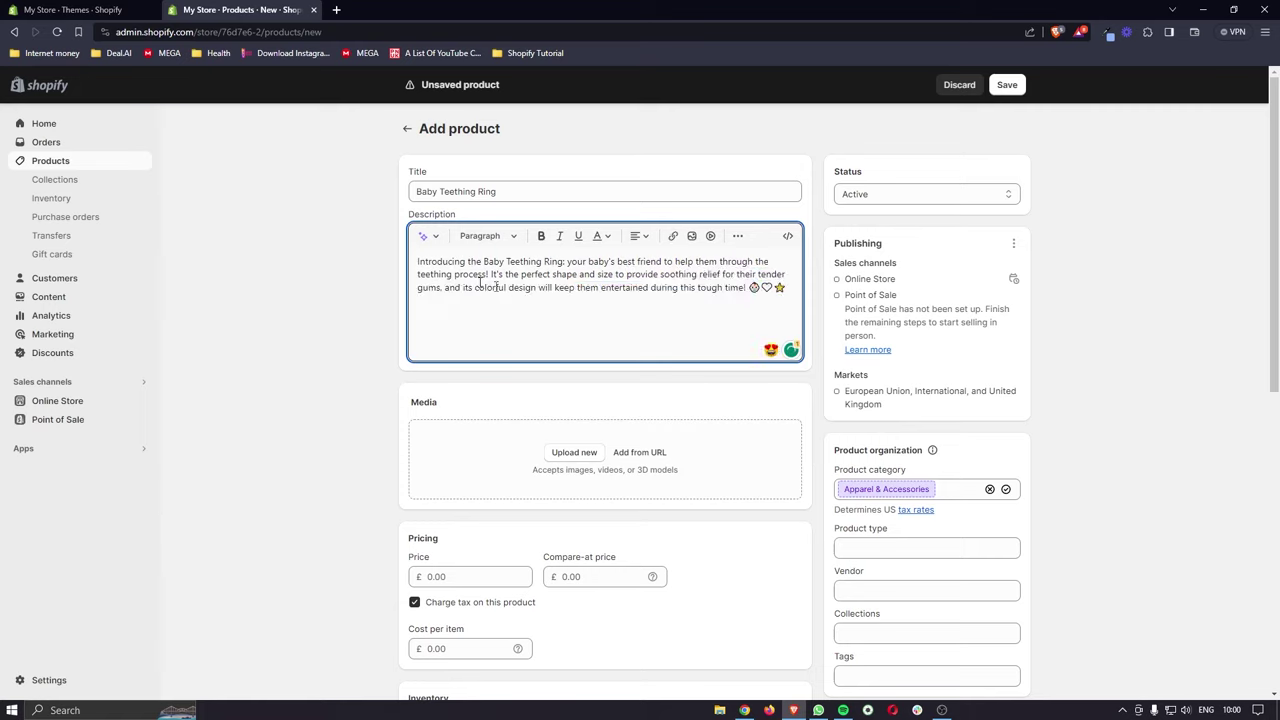
Step: Add the grey, beige and pink rabbit teething ring images to the product's media
scroll(363, 317, "down", 2)
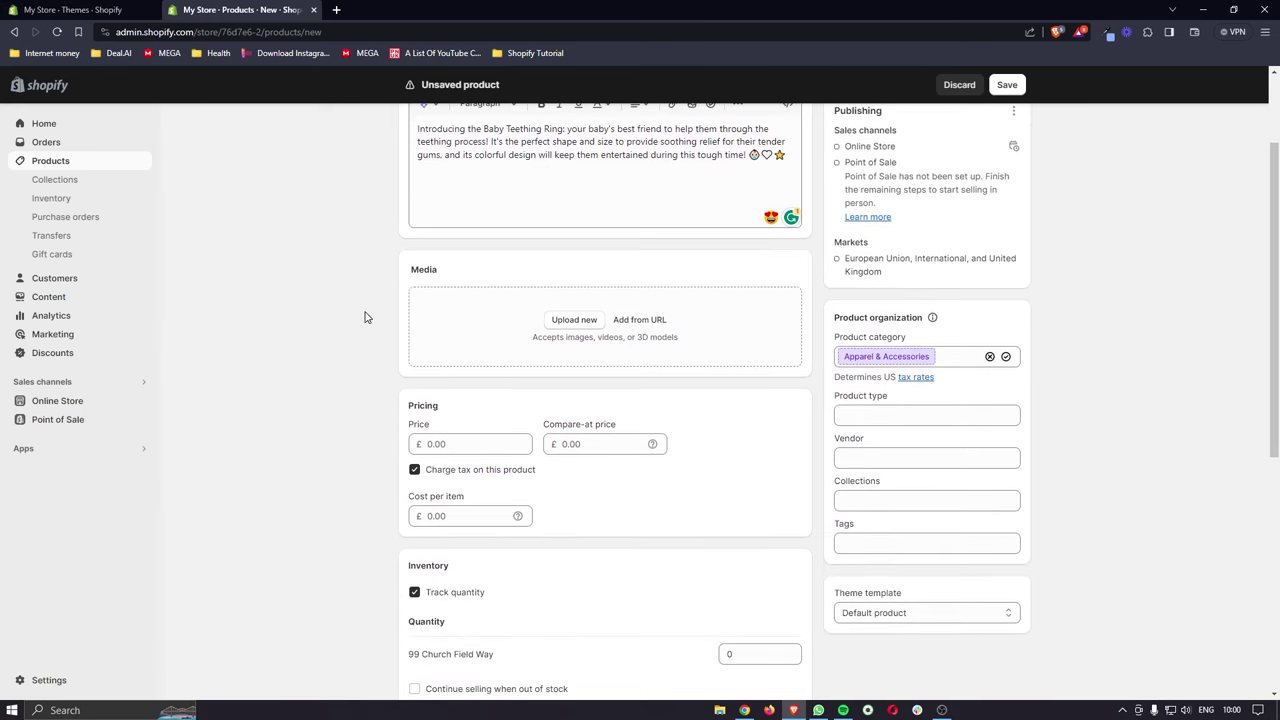
left_click_drag(404, 272, 446, 271)
left_click(469, 271)
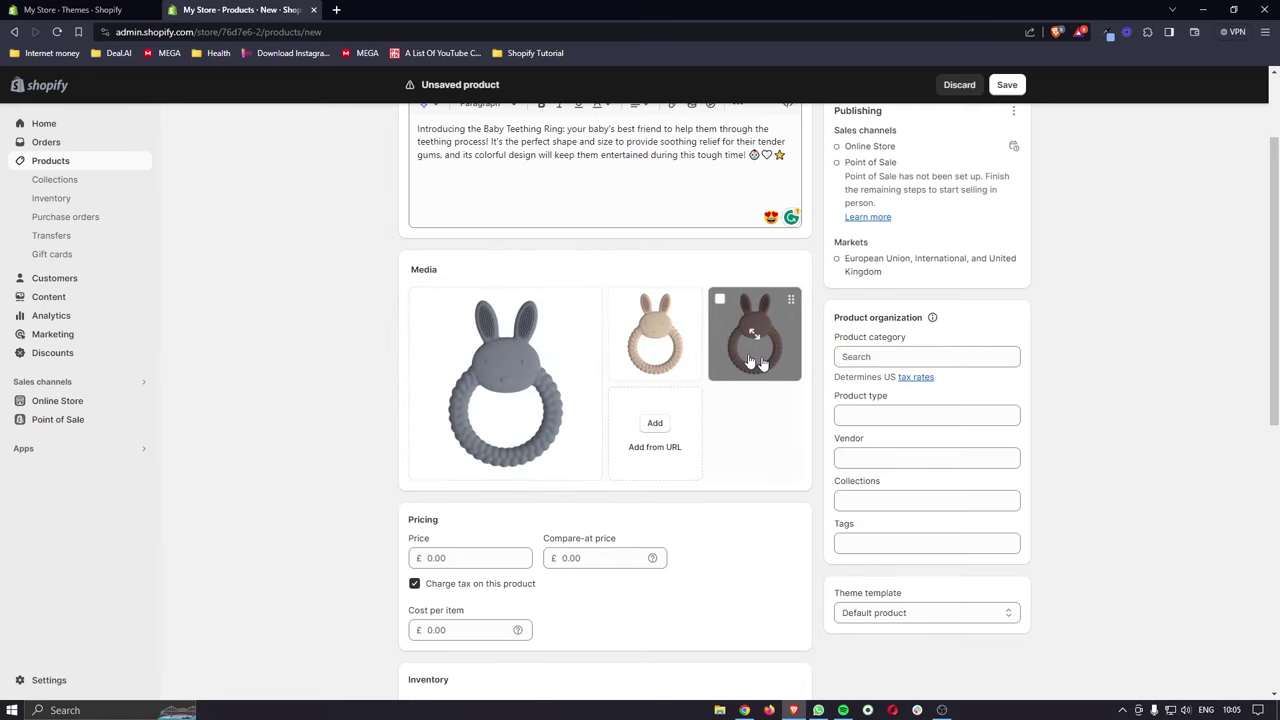
Step: Set the product's price to £14.99
scroll(688, 397, "down", 2)
scroll(688, 397, "down", 1)
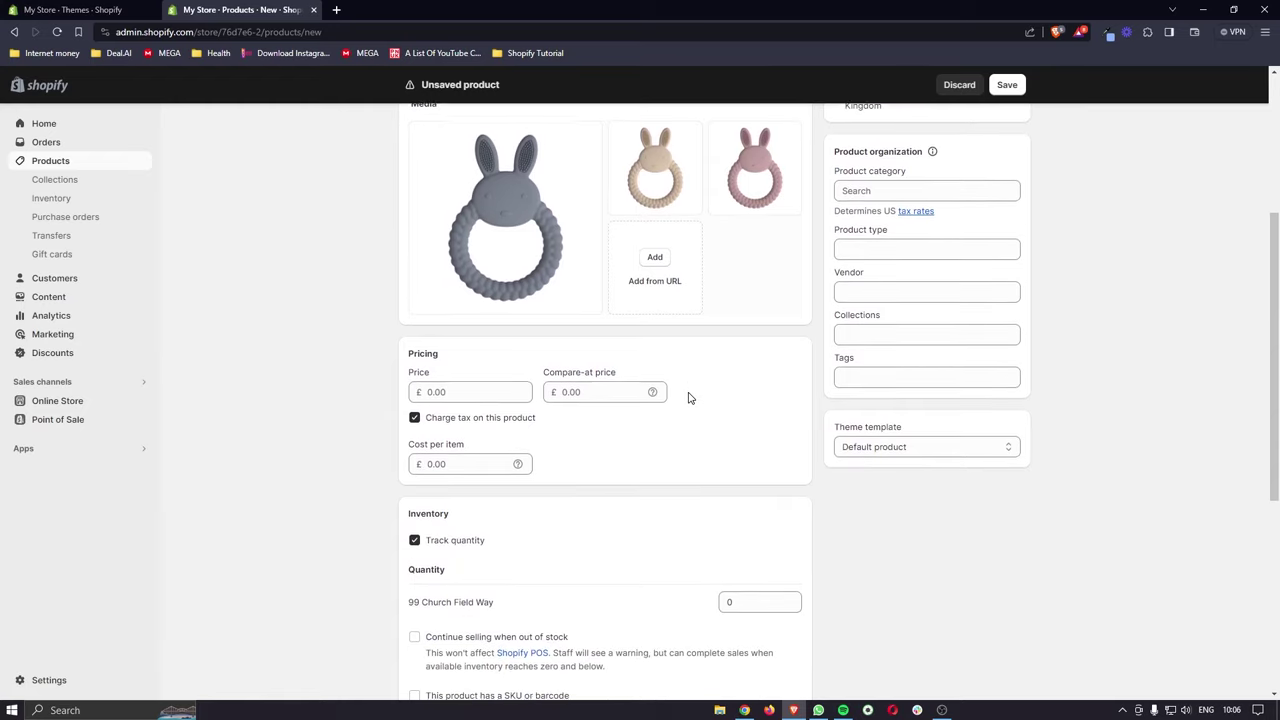
double_click(420, 339)
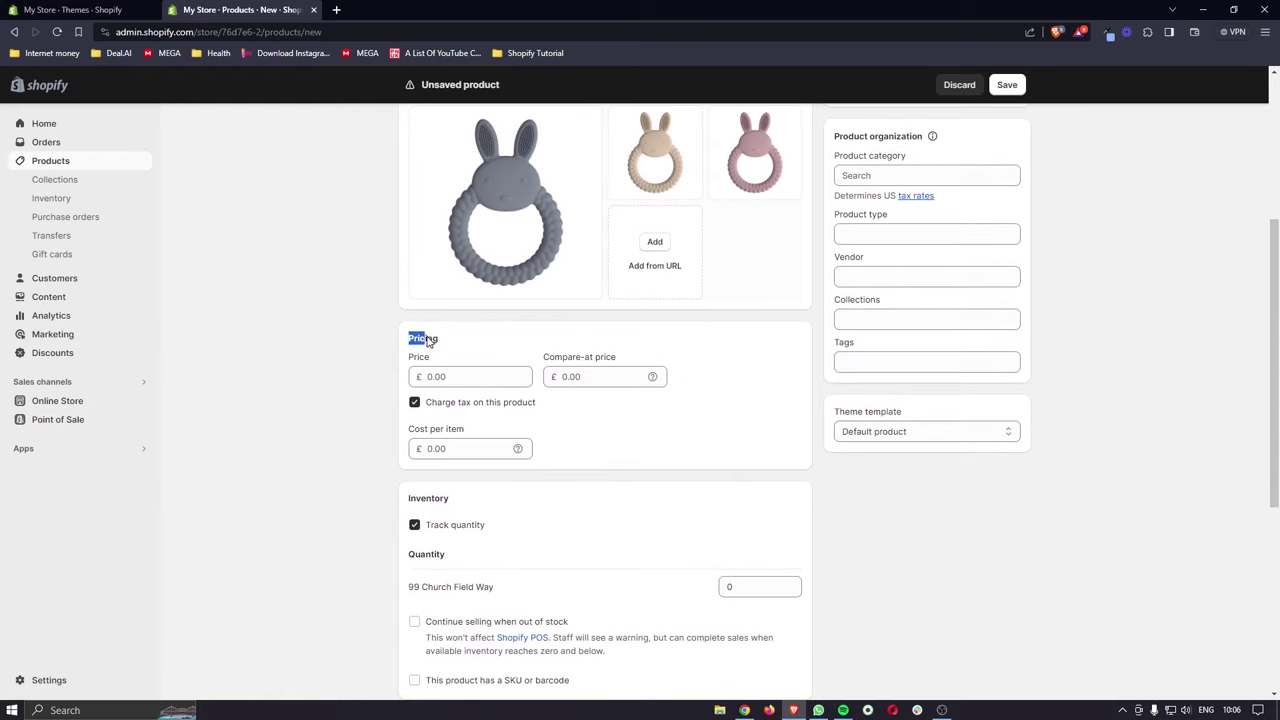
left_click(480, 376)
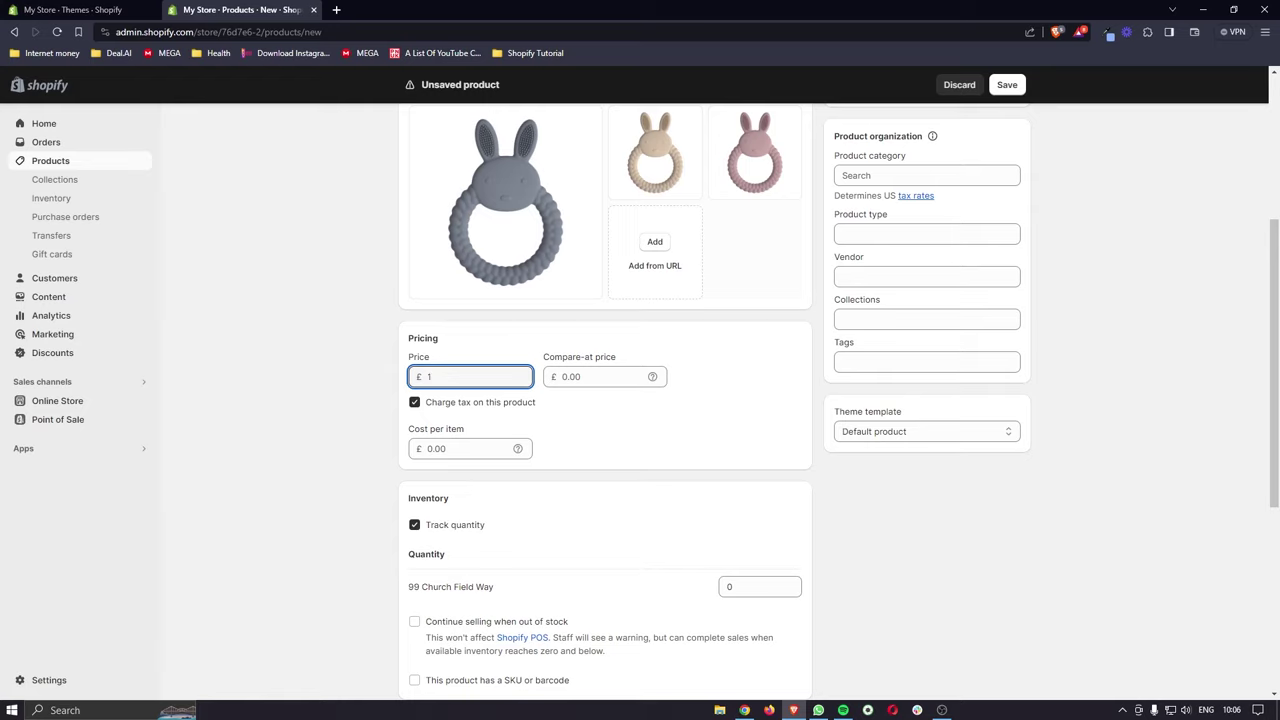
type("14.99")
left_click(593, 419)
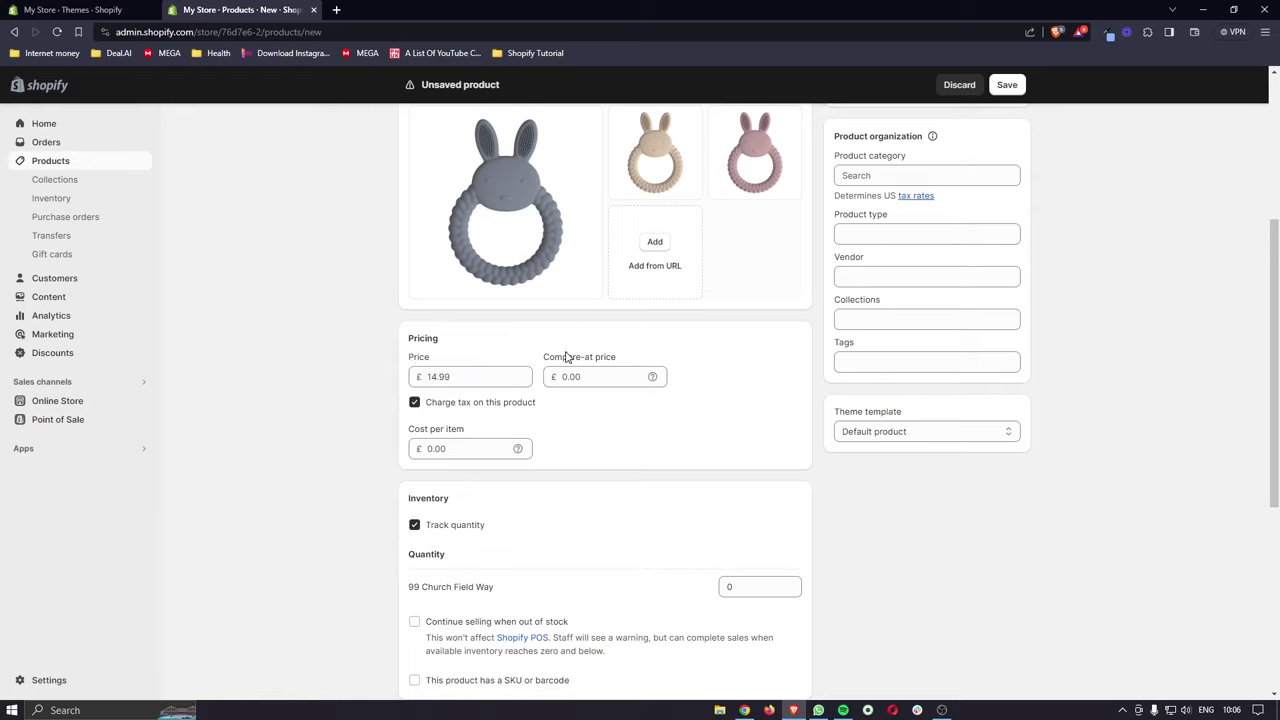
Step: Set the product's compare-at price to £30.00
left_click_drag(543, 357, 620, 363)
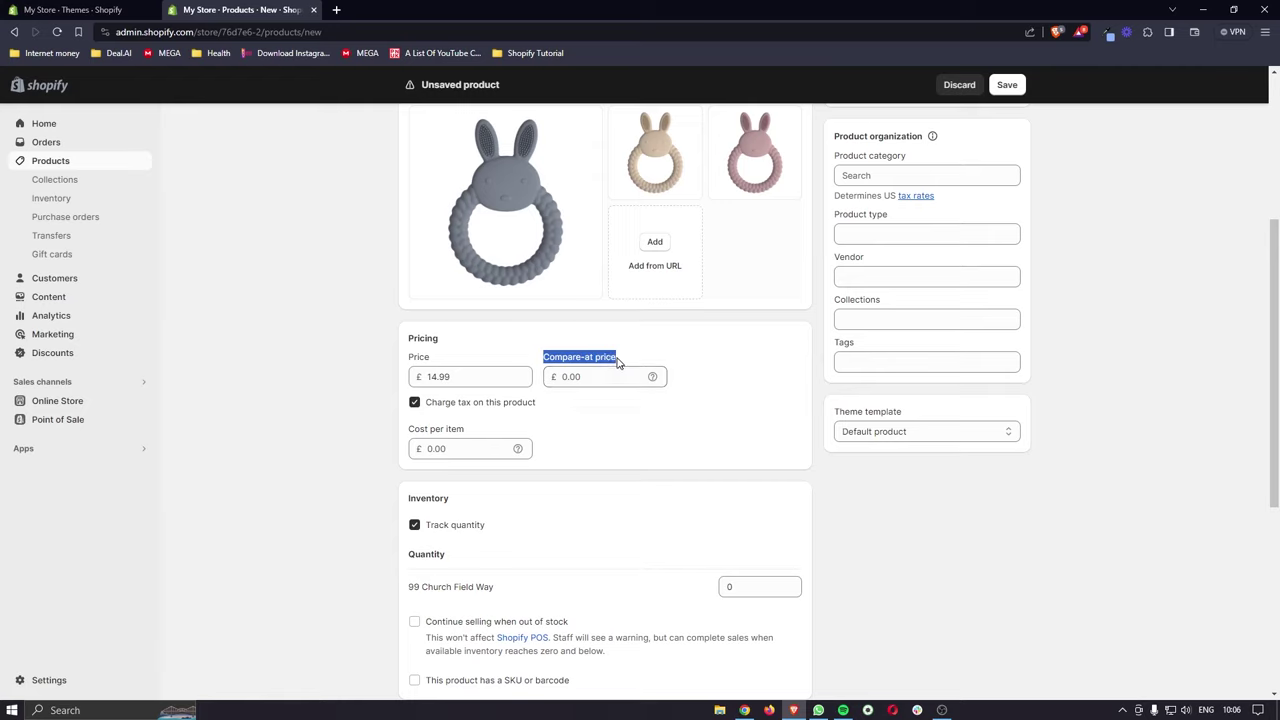
left_click(662, 356)
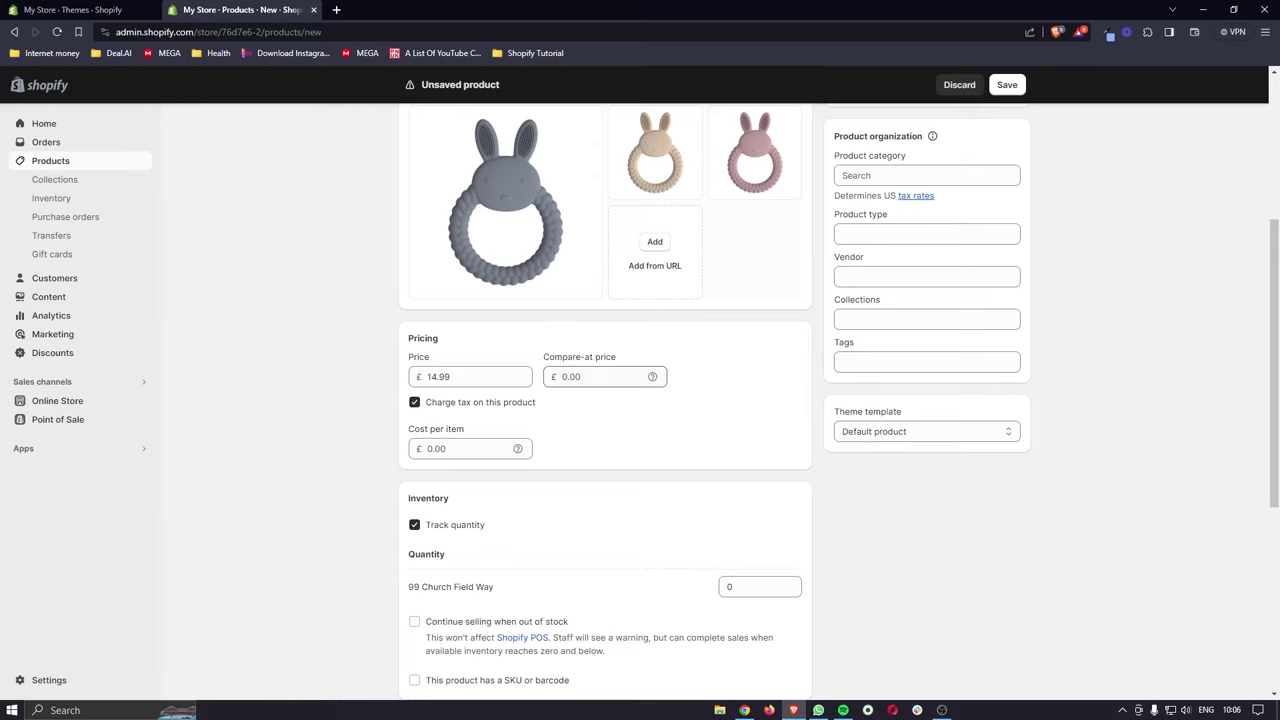
left_click(562, 376)
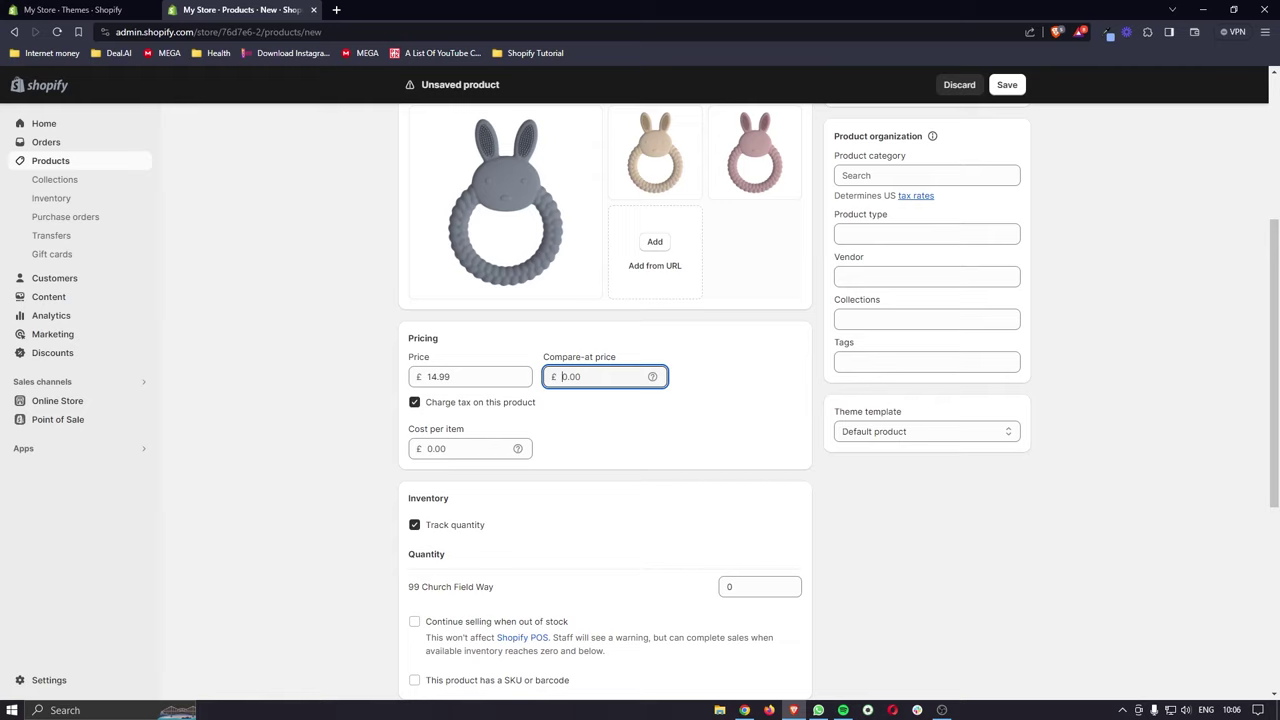
left_click(725, 409)
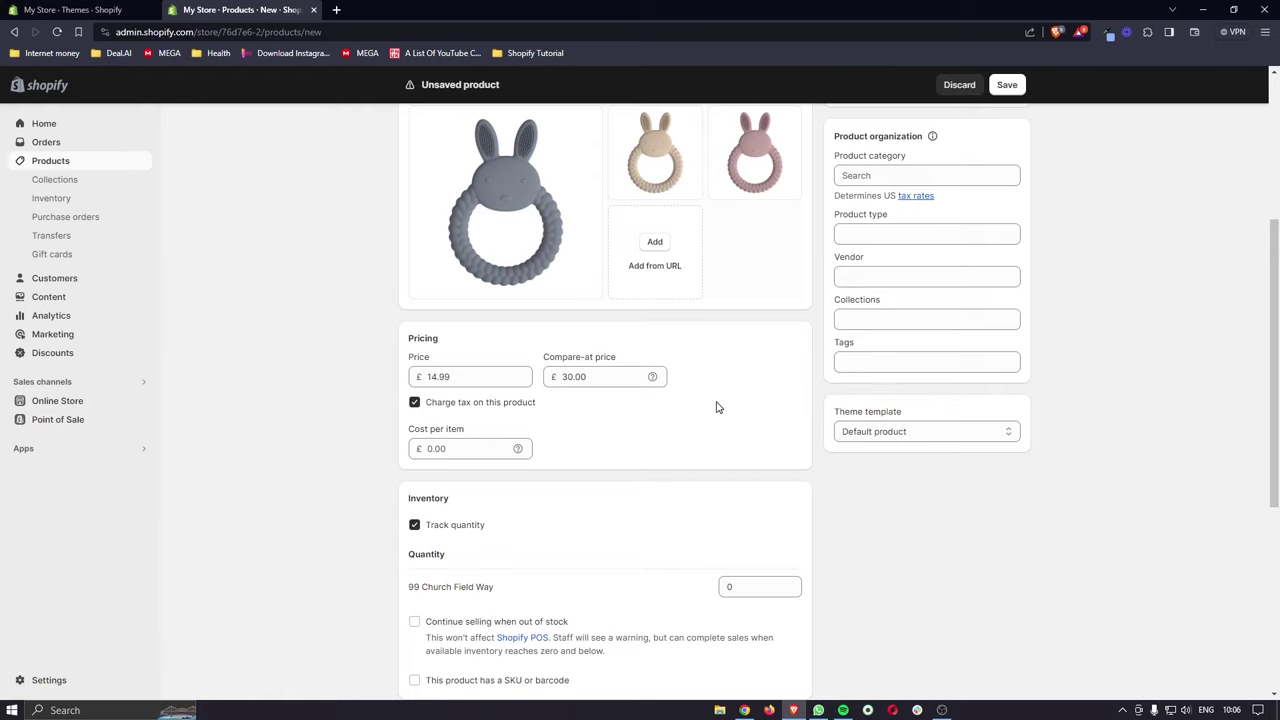
Step: Check the hint for cost per item, and set the cost to £5
scroll(716, 407, "down", 1)
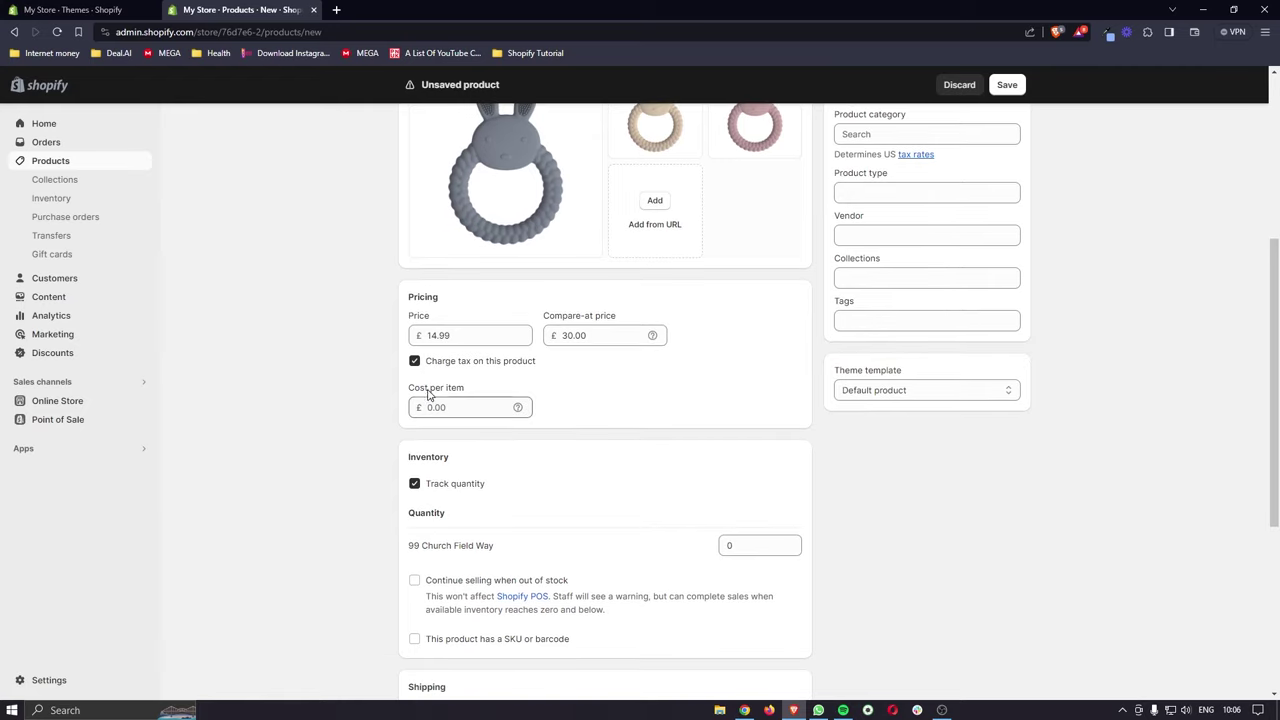
mouse_move(517, 407)
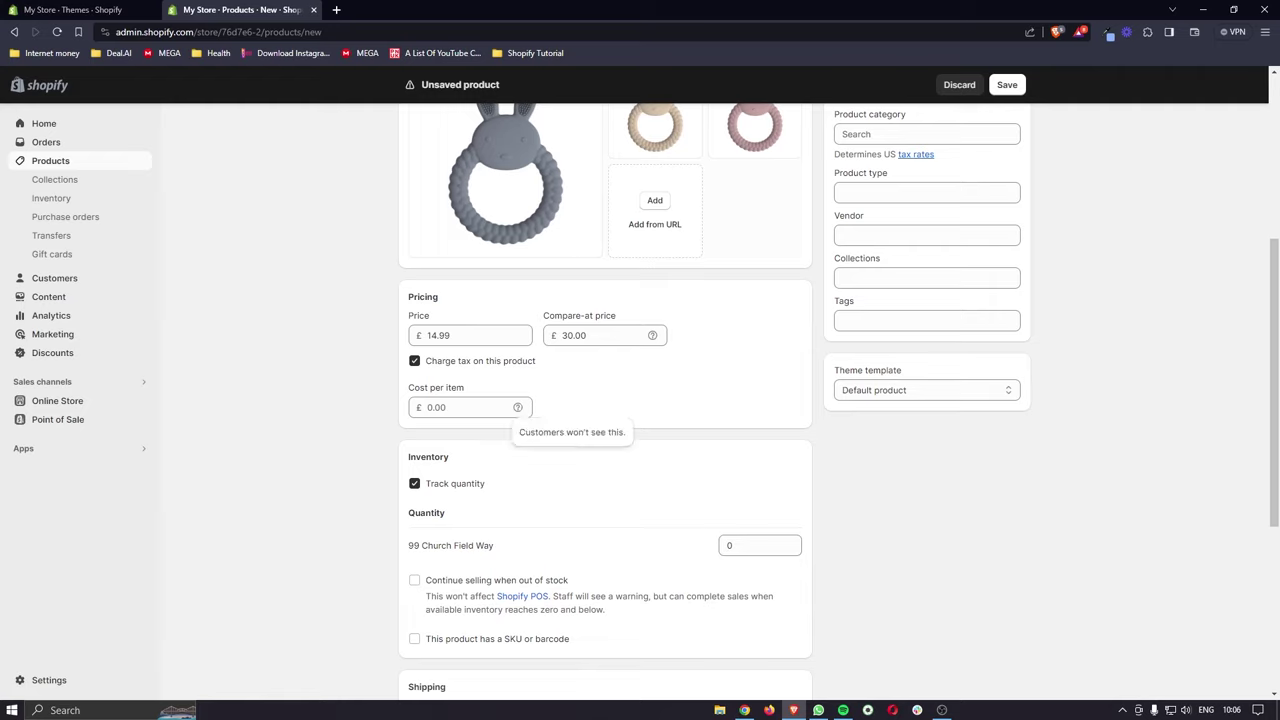
left_click(427, 407)
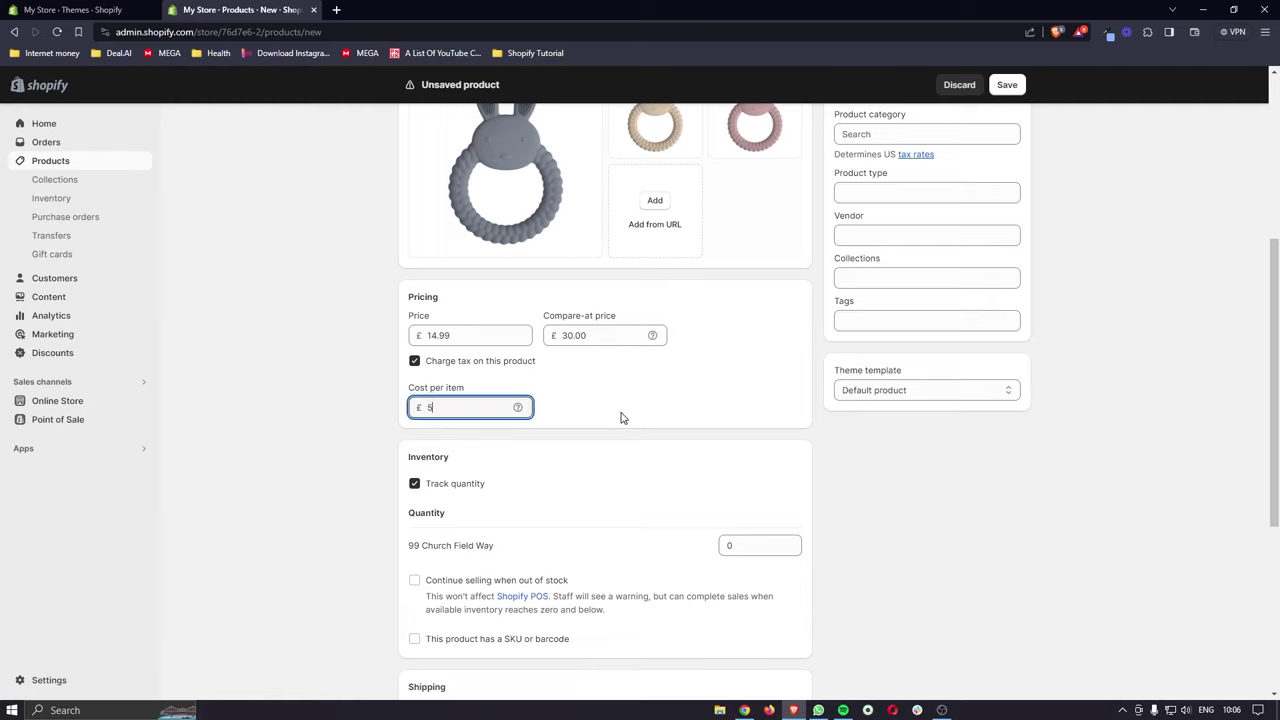
left_click(380, 430)
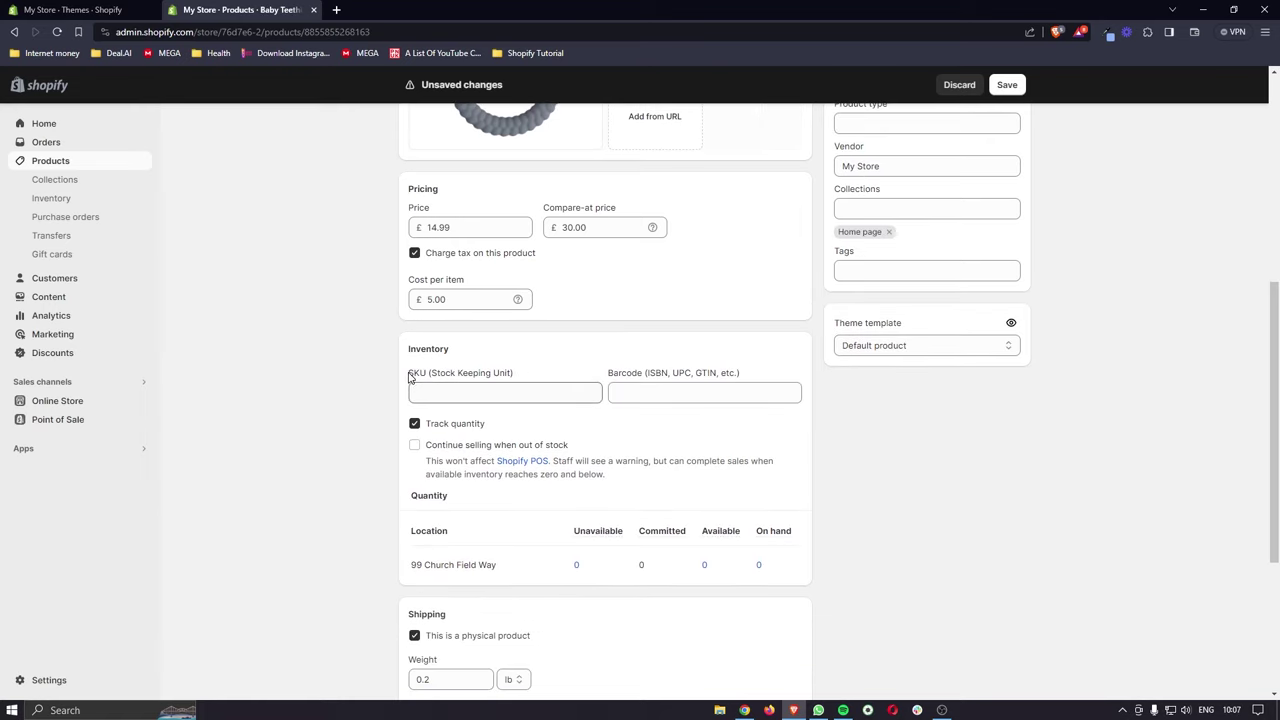
Step: Examine the SKU (Stock Keeping Unit) field in the product's inventory details and open it for editing
double_click(414, 372)
left_click_drag(433, 376, 525, 377)
left_click(573, 373)
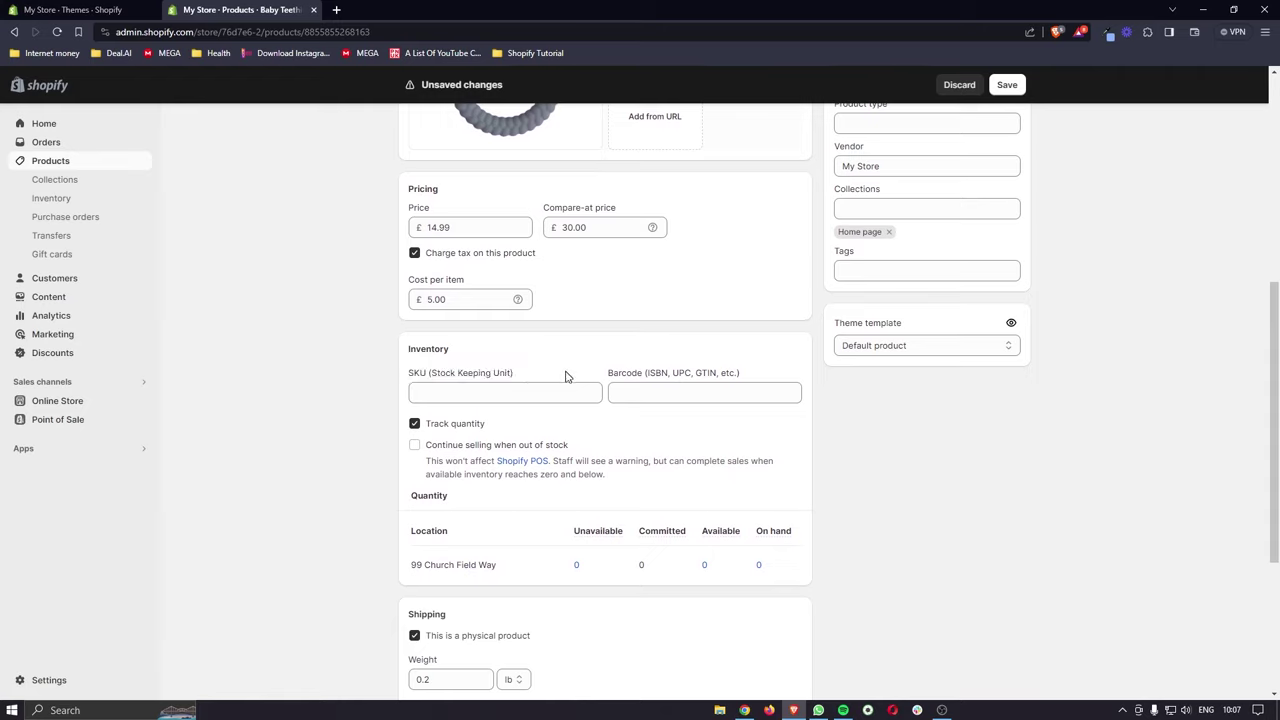
left_click(562, 392)
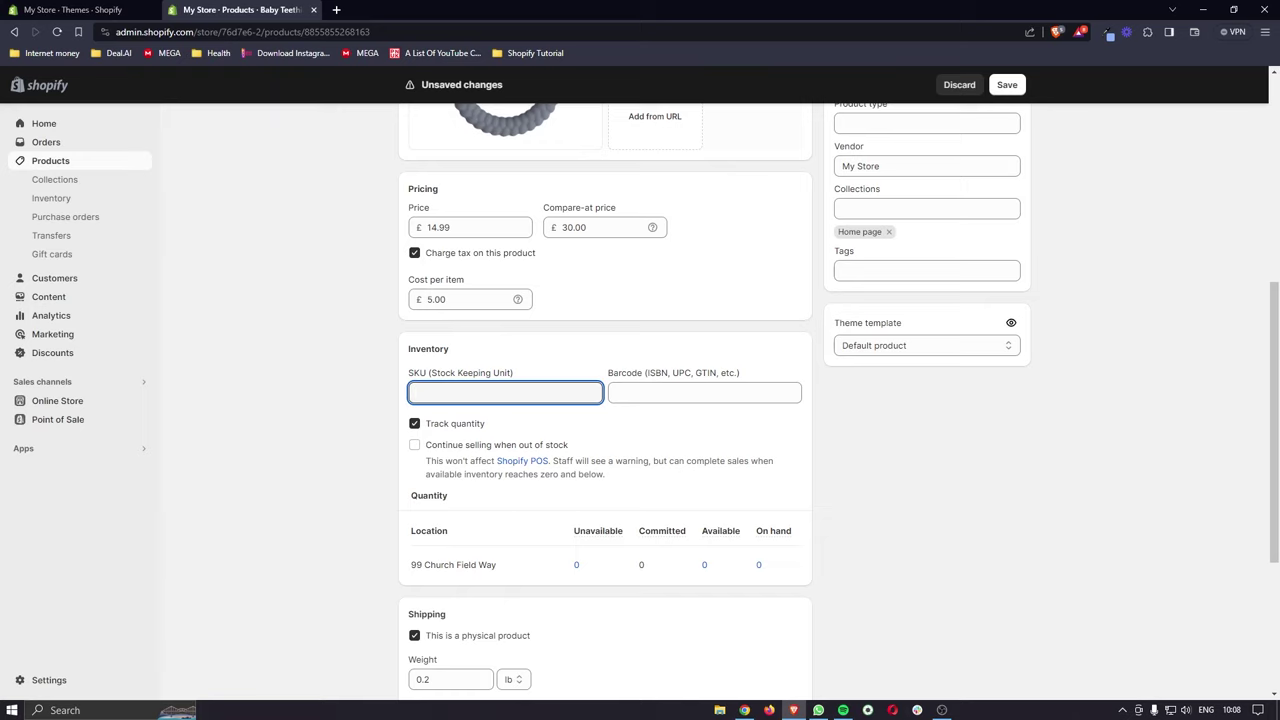
Step: Set the product's SKU to Teether
type("Tetther")
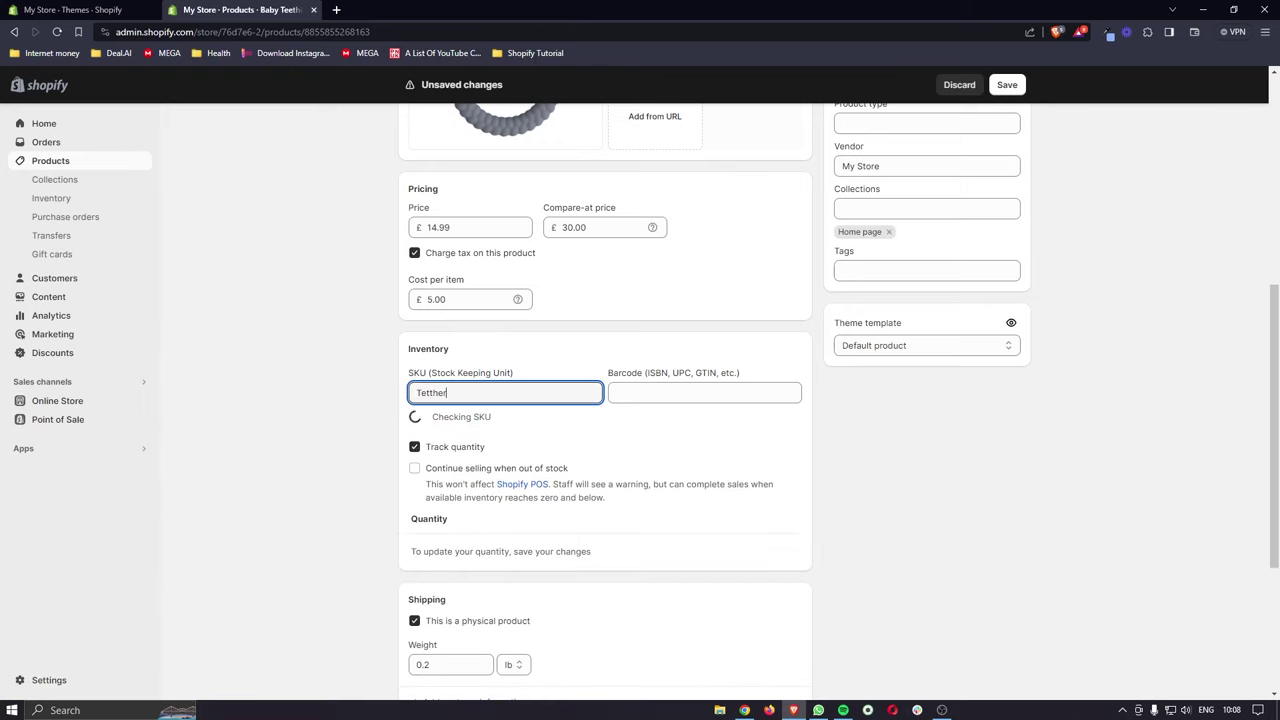
key("BackSpace")
key("BackSpace")
key("BackSpace")
key("BackSpace")
key("BackSpace")
type("ether")
left_click(586, 360)
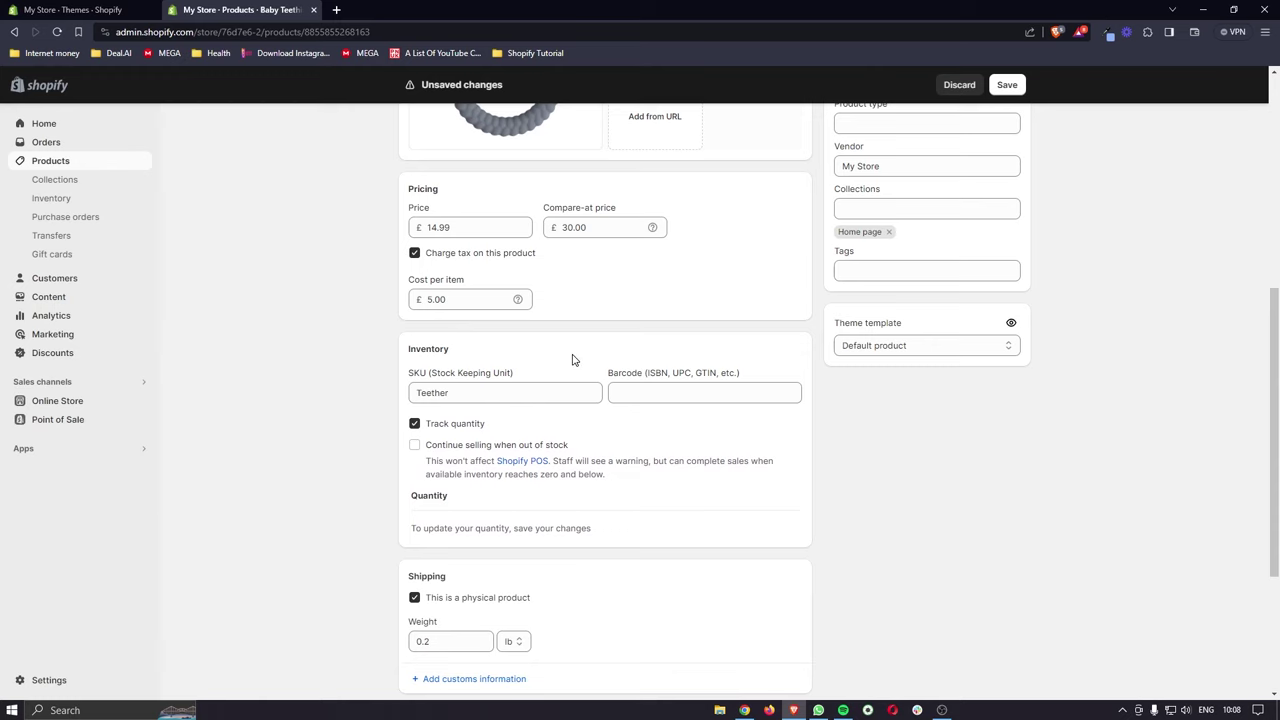
Step: Add a product variant option named Color
scroll(573, 359, "down", 3)
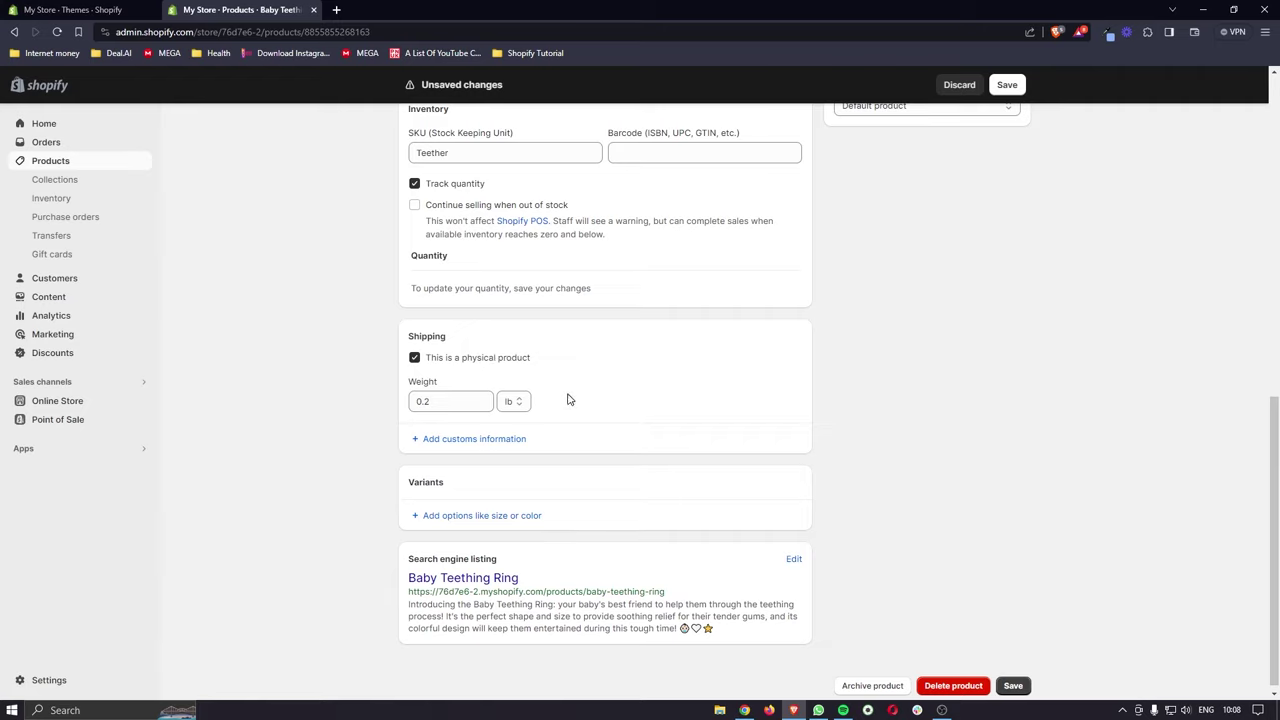
scroll(567, 399, "down", 1)
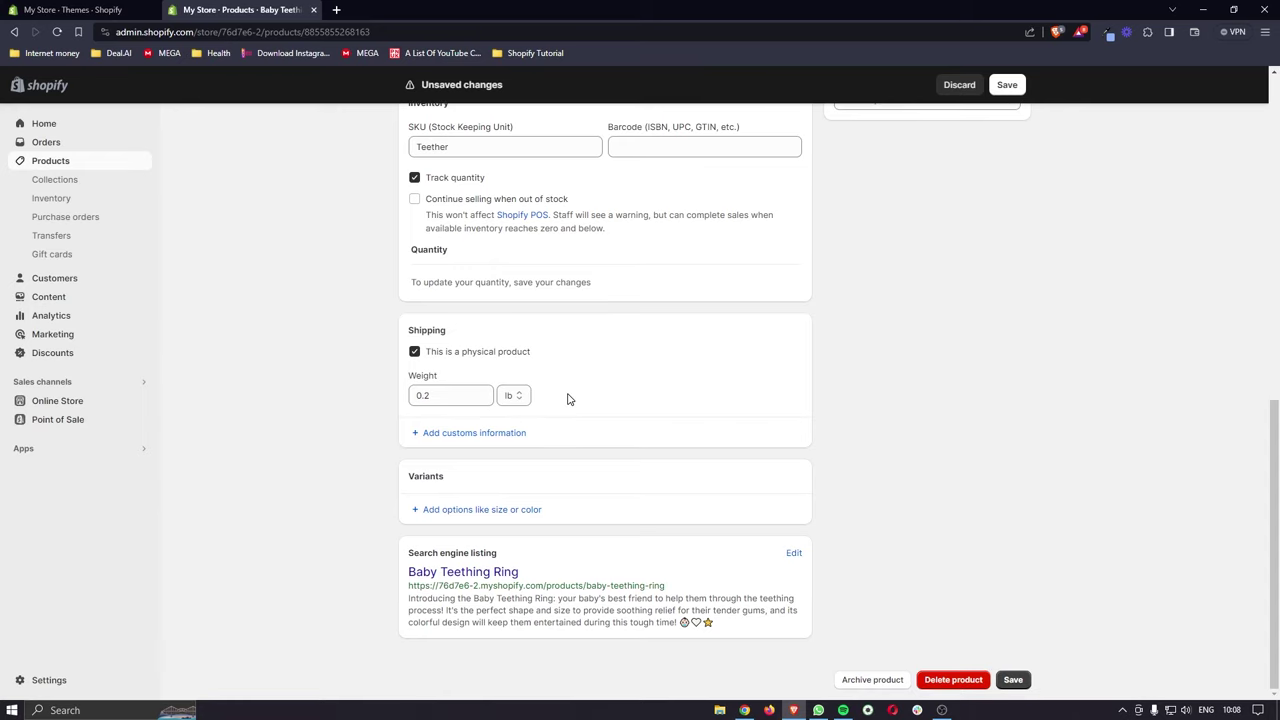
left_click(455, 510)
scroll(490, 503, "down", 1)
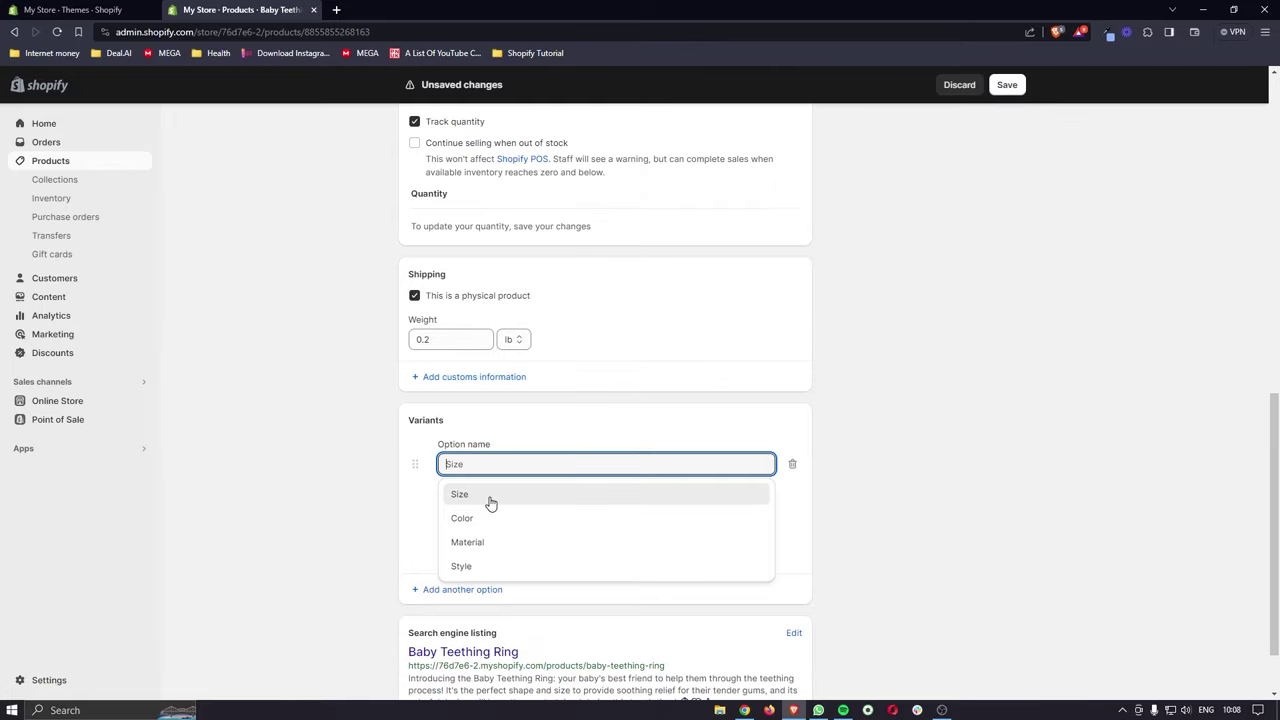
scroll(523, 446, "up", 6)
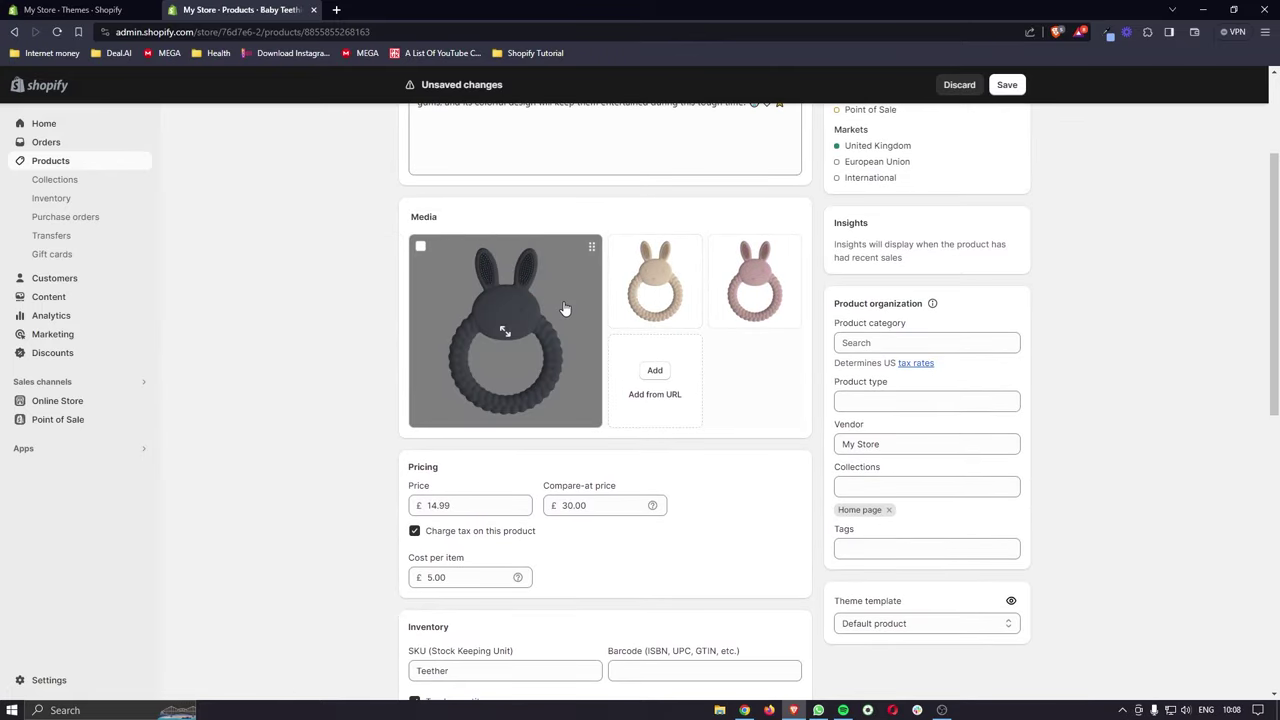
scroll(564, 308, "down", 7)
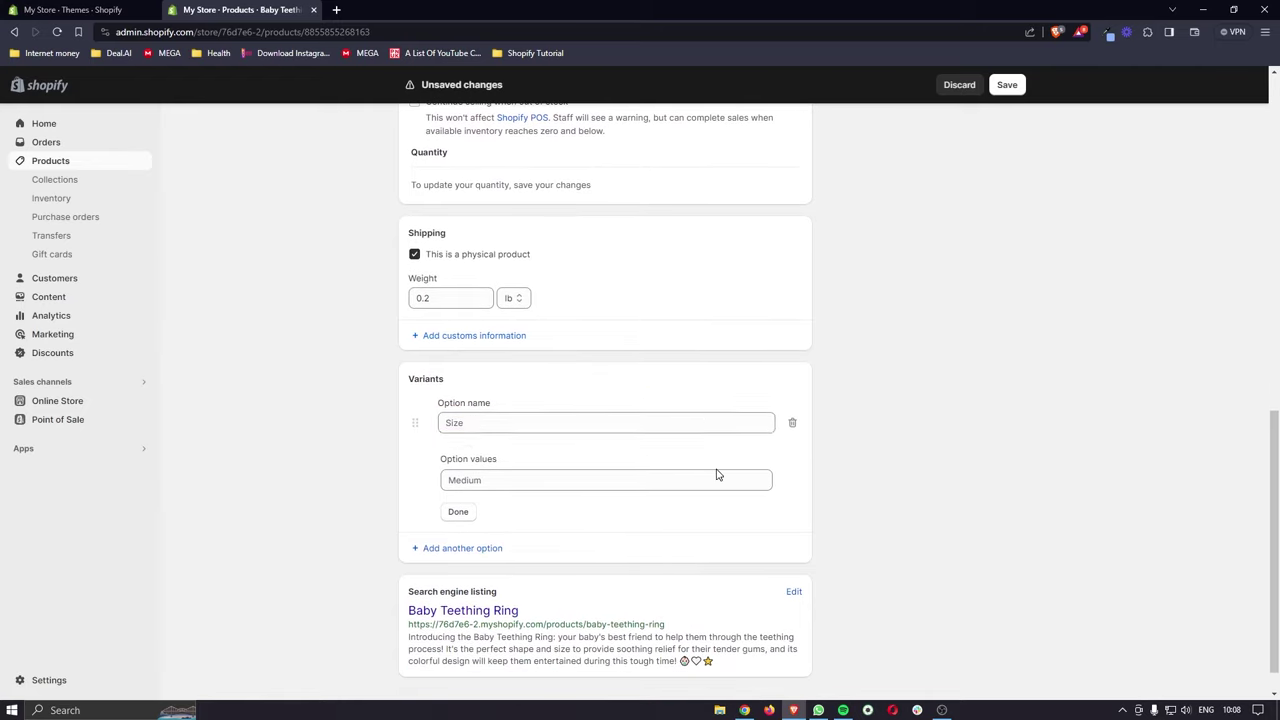
left_click(651, 428)
left_click(471, 480)
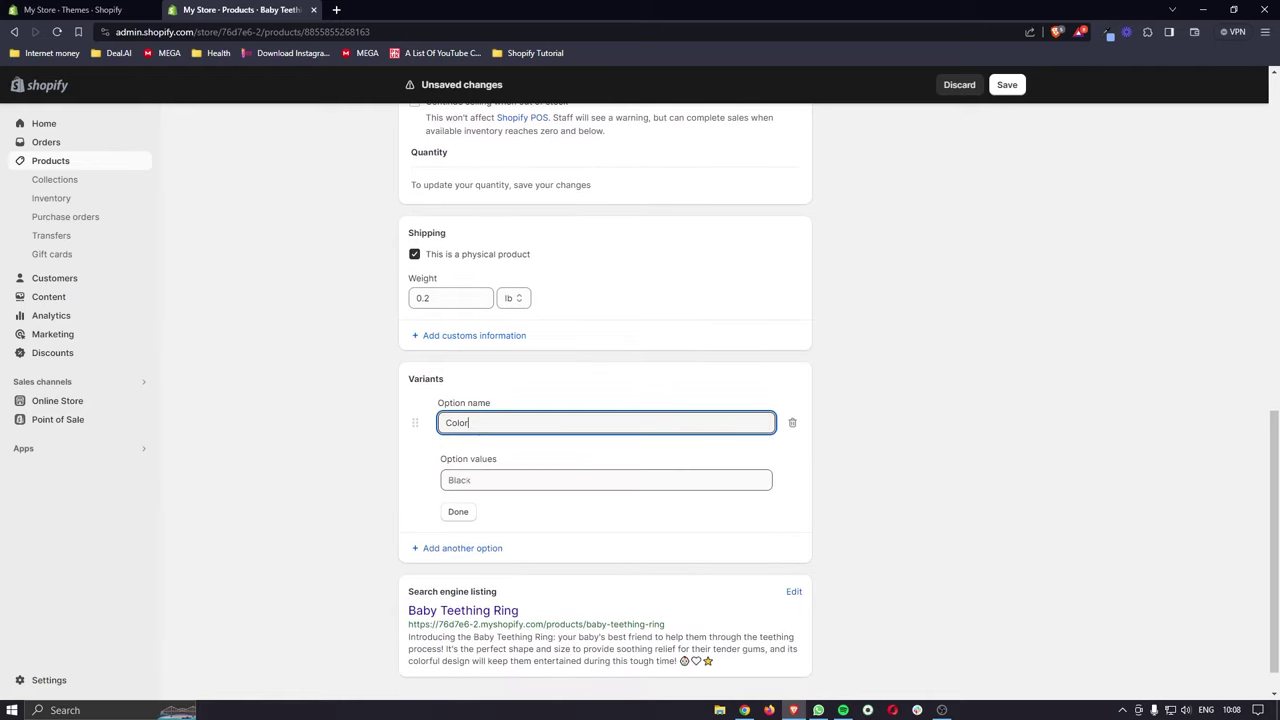
Step: Give the Color option the values Pink, White and Blue, and finish editing the option
scroll(486, 443, "down", 1)
left_click(480, 448)
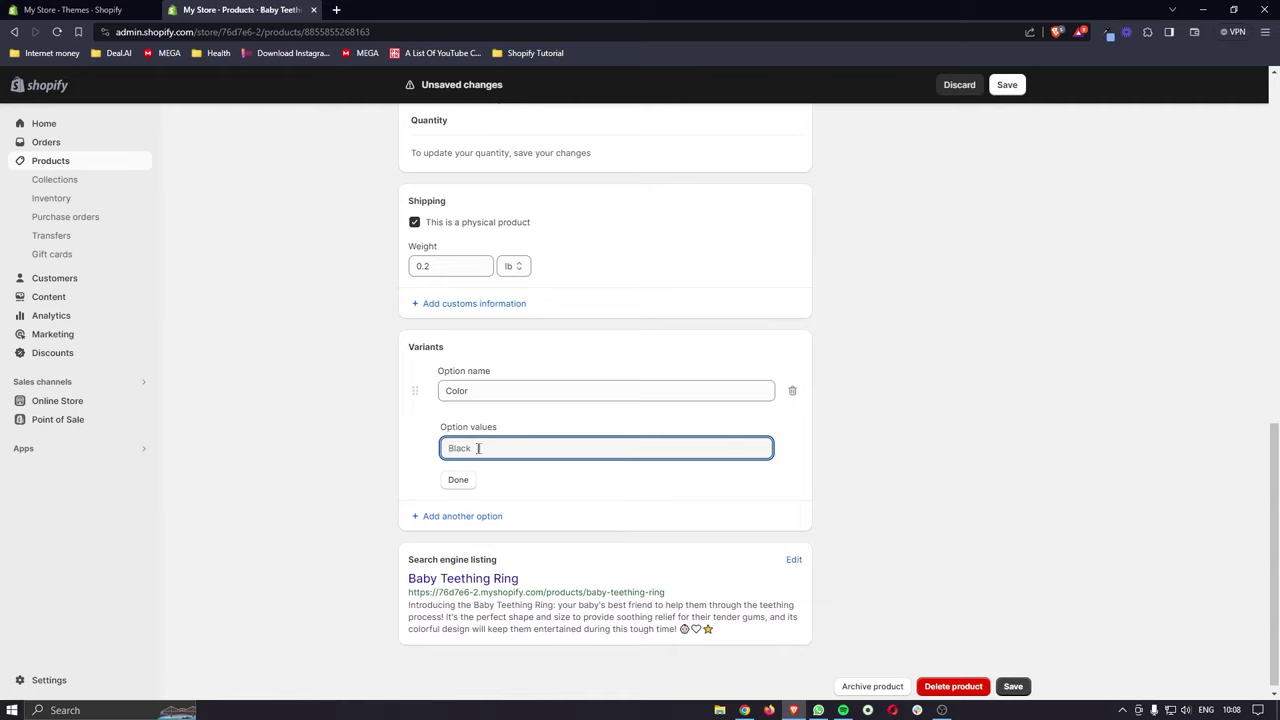
scroll(506, 400, "up", 6)
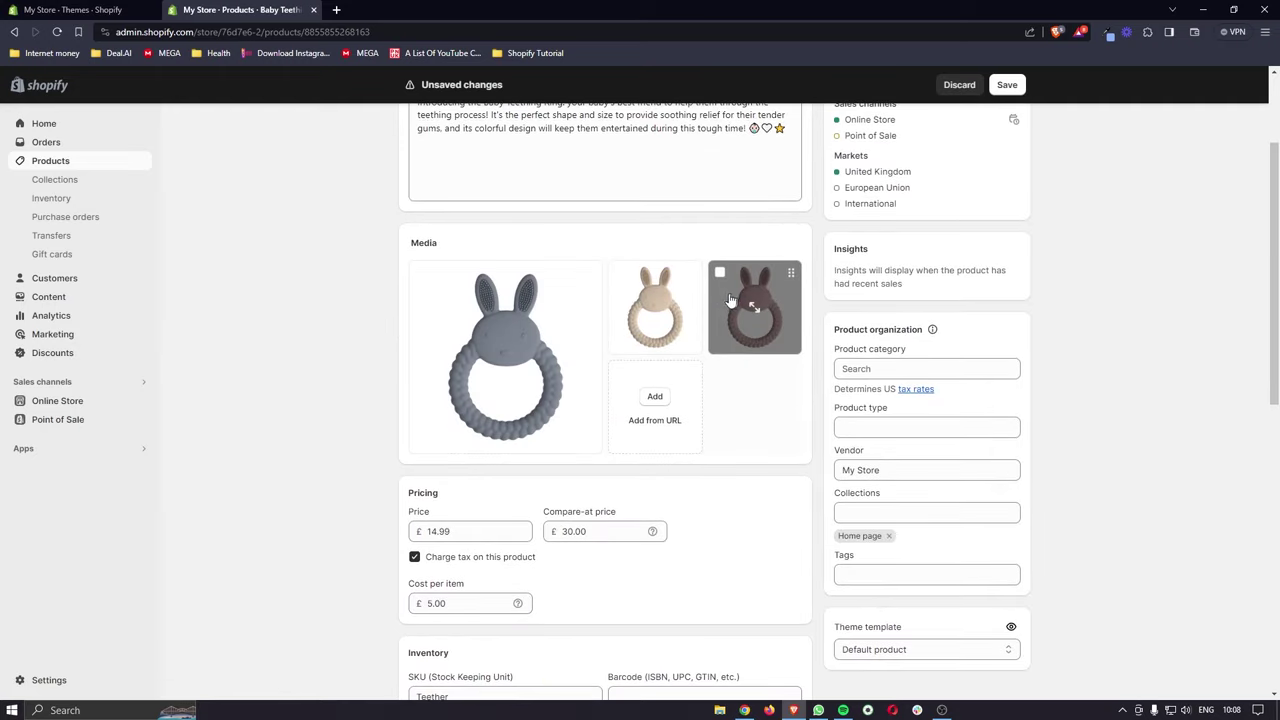
scroll(590, 343, "down", 6)
type("P")
key("Caps_Lock")
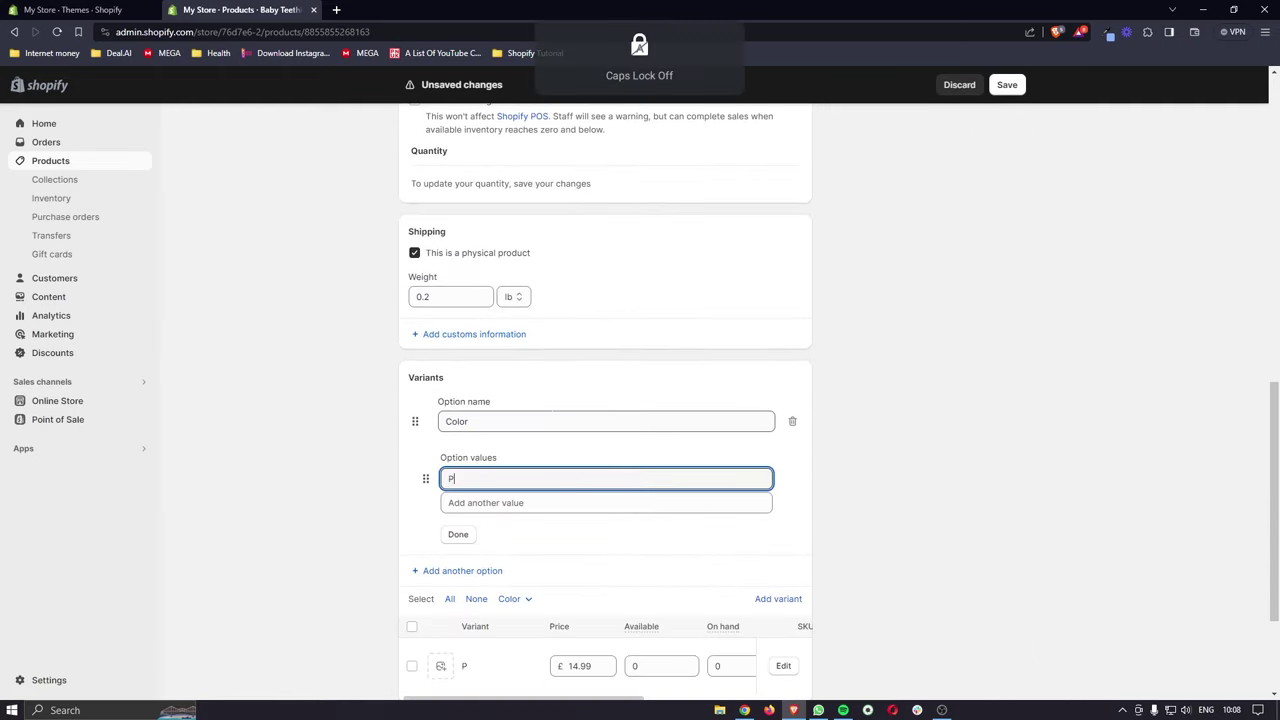
type("ink")
left_click(494, 500)
type("White")
key("Tab")
type("Blue")
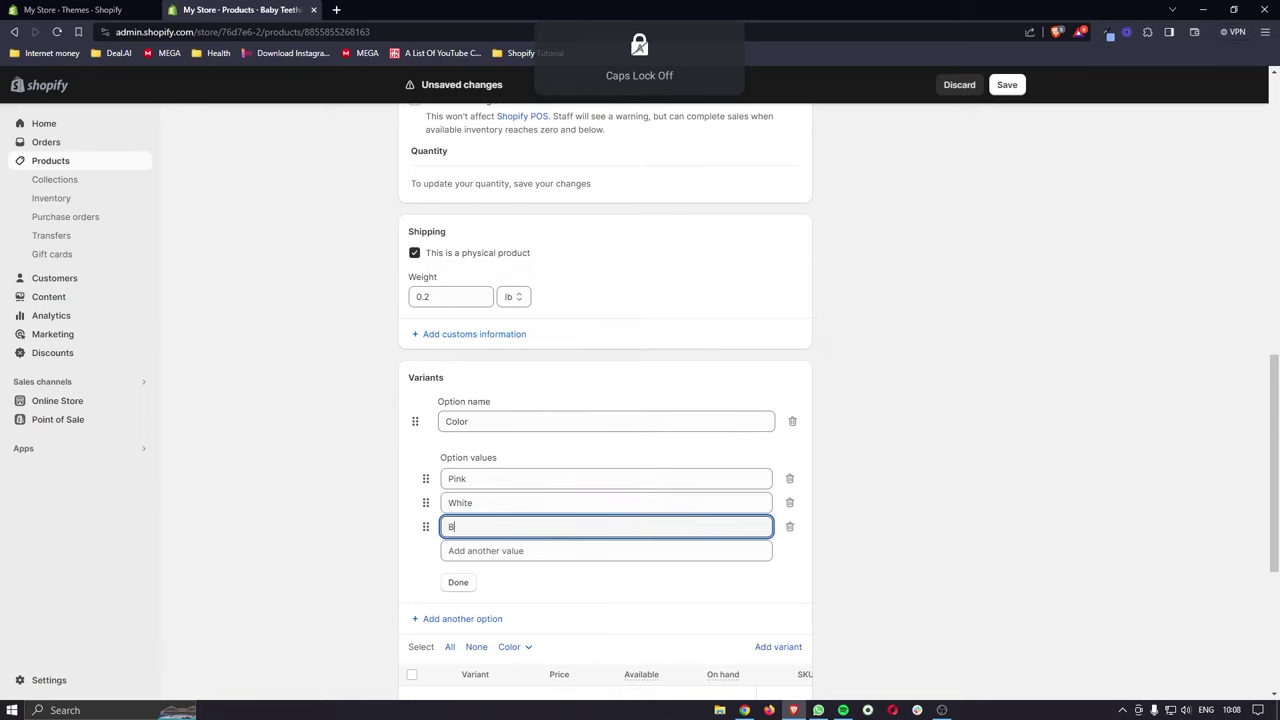
left_click(460, 583)
Step: Assign the pink teething ring image to the Pink variant
scroll(560, 545, "down", 1)
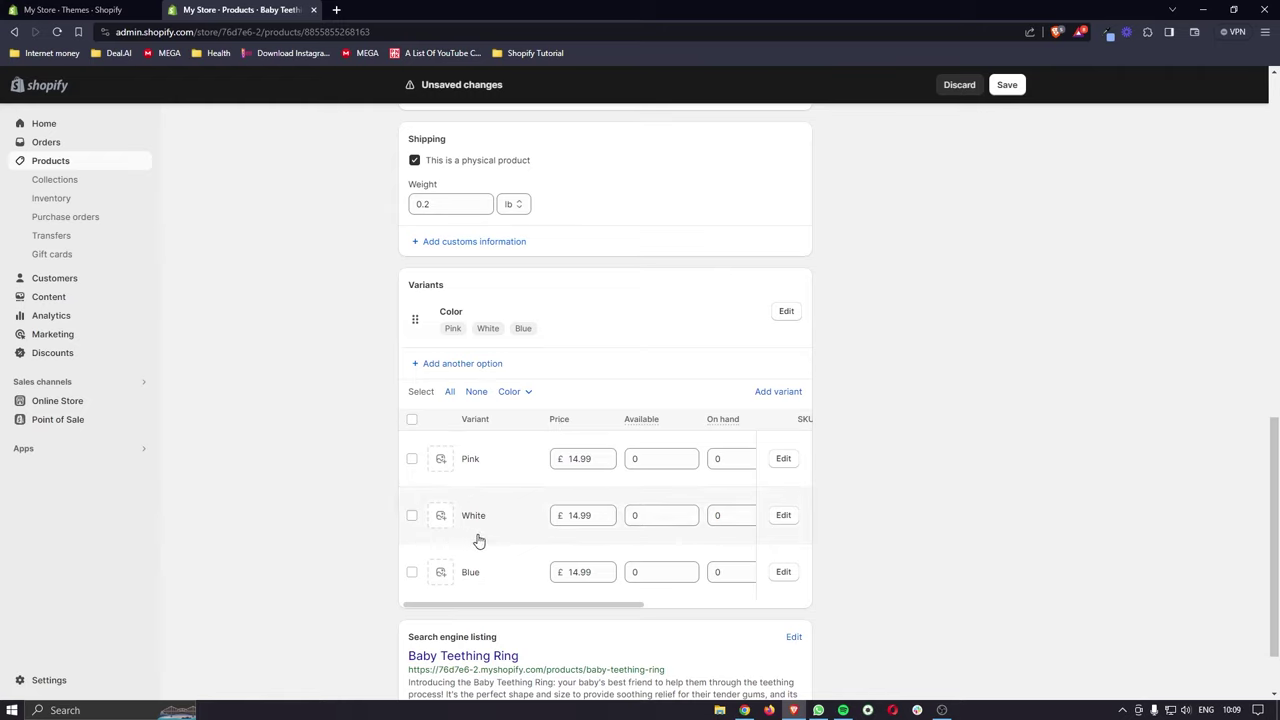
left_click(441, 466)
left_click(788, 424)
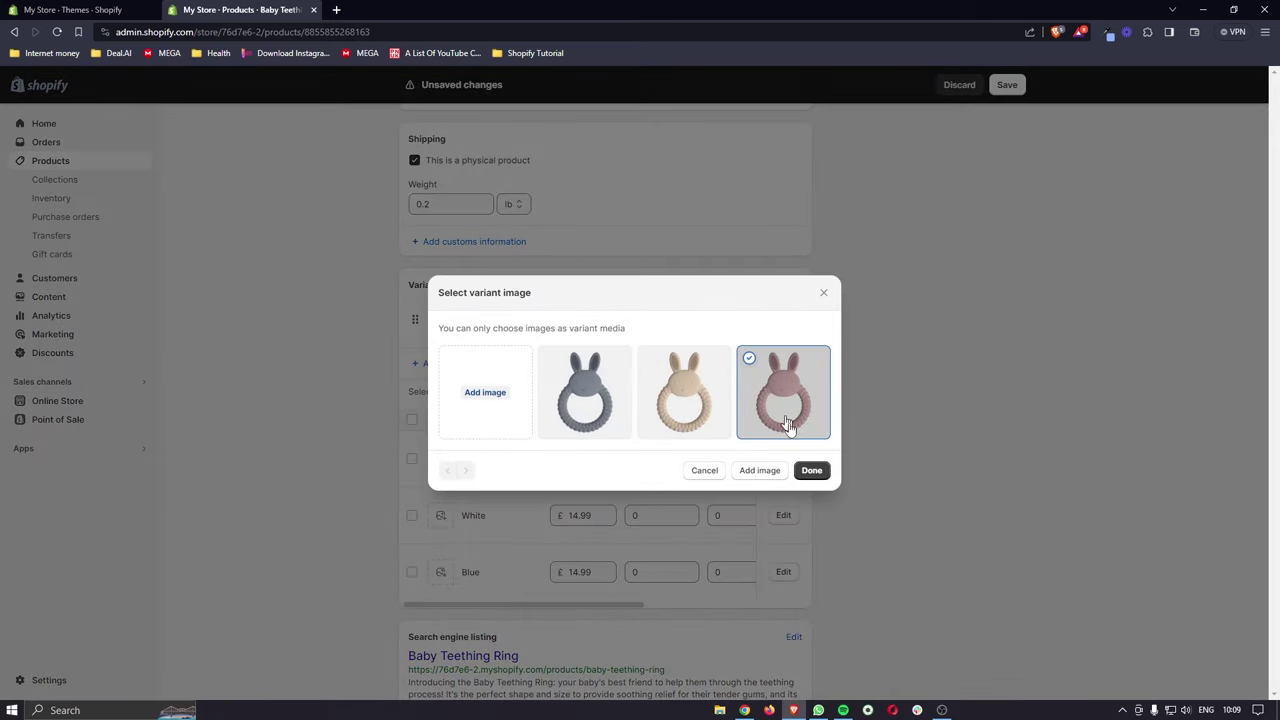
left_click(811, 470)
Step: Assign the beige ring image to the White variant and the blue-grey ring image to the Blue variant
left_click(450, 520)
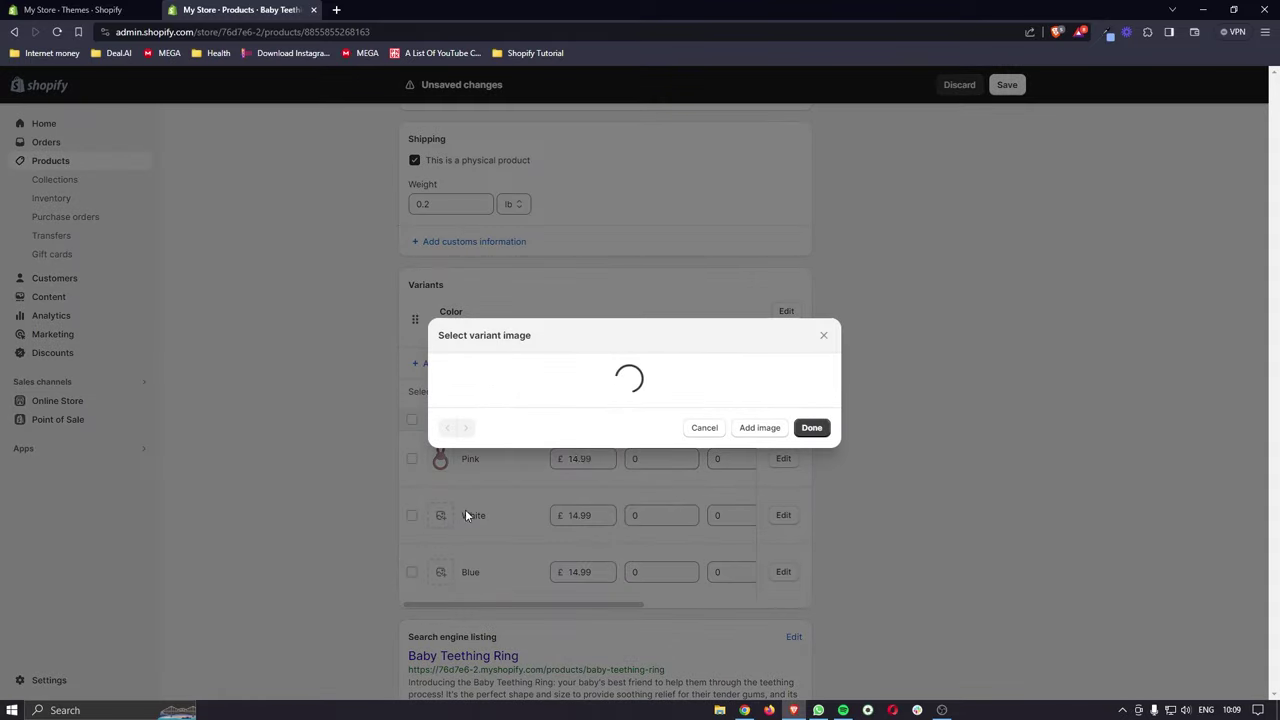
left_click(674, 406)
left_click(811, 469)
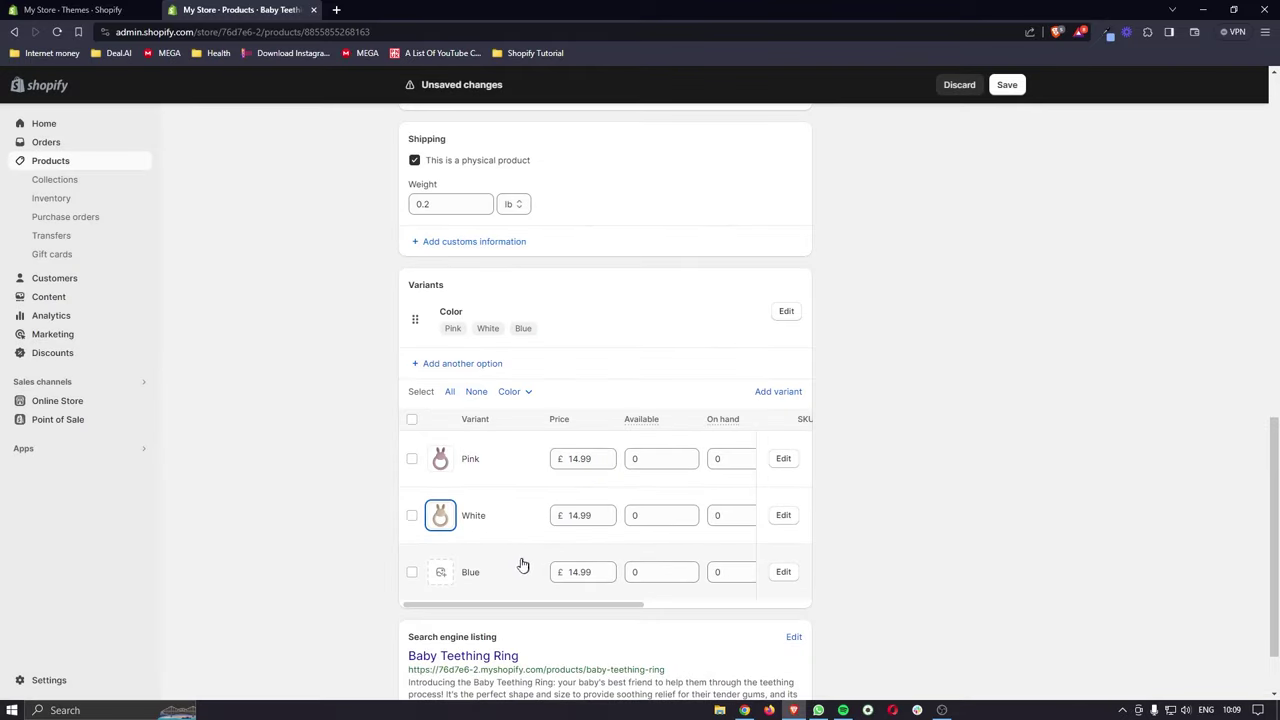
left_click(441, 571)
left_click(588, 424)
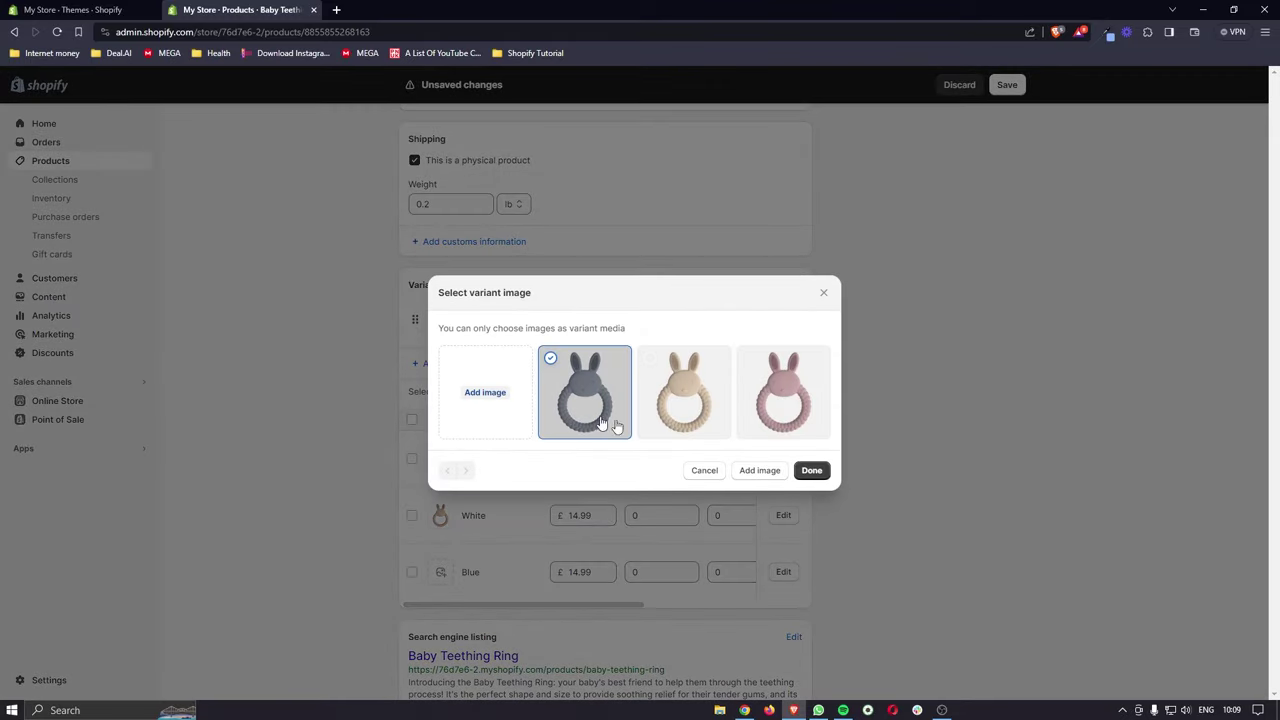
left_click(811, 470)
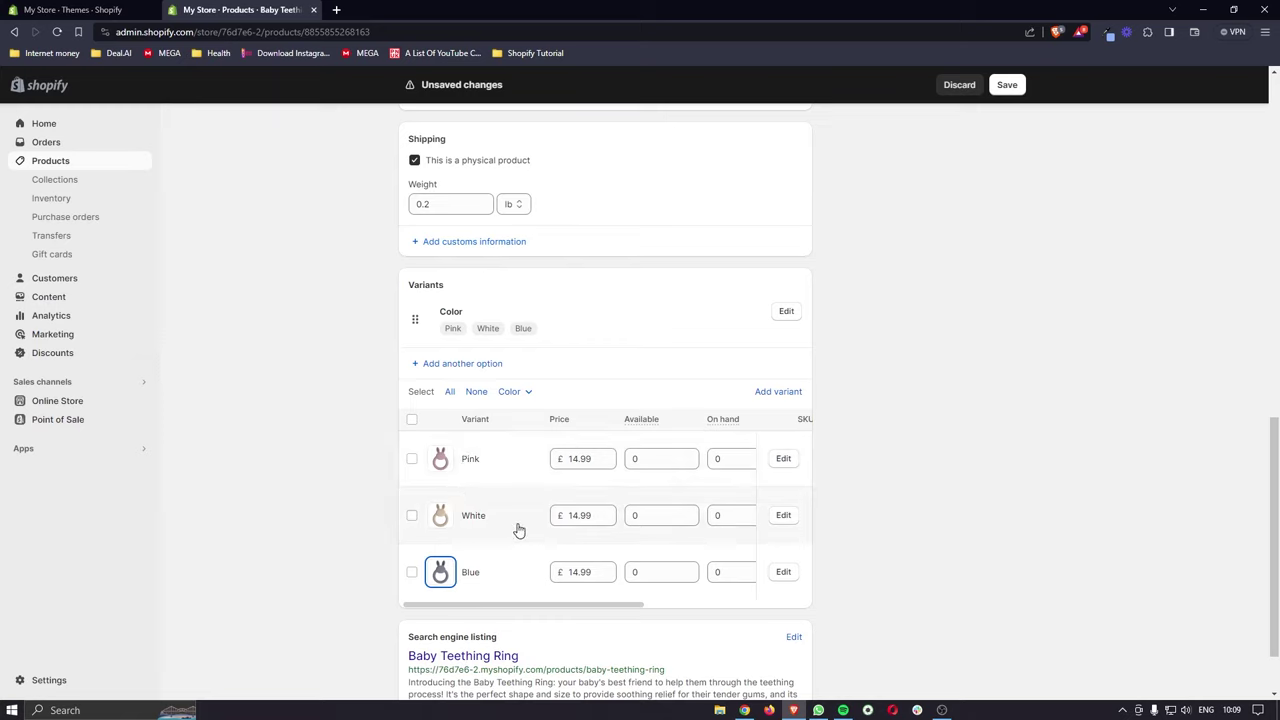
Step: Set the Pink variant's price to £14.99 and its available quantity to 100
scroll(600, 505, "right", 1)
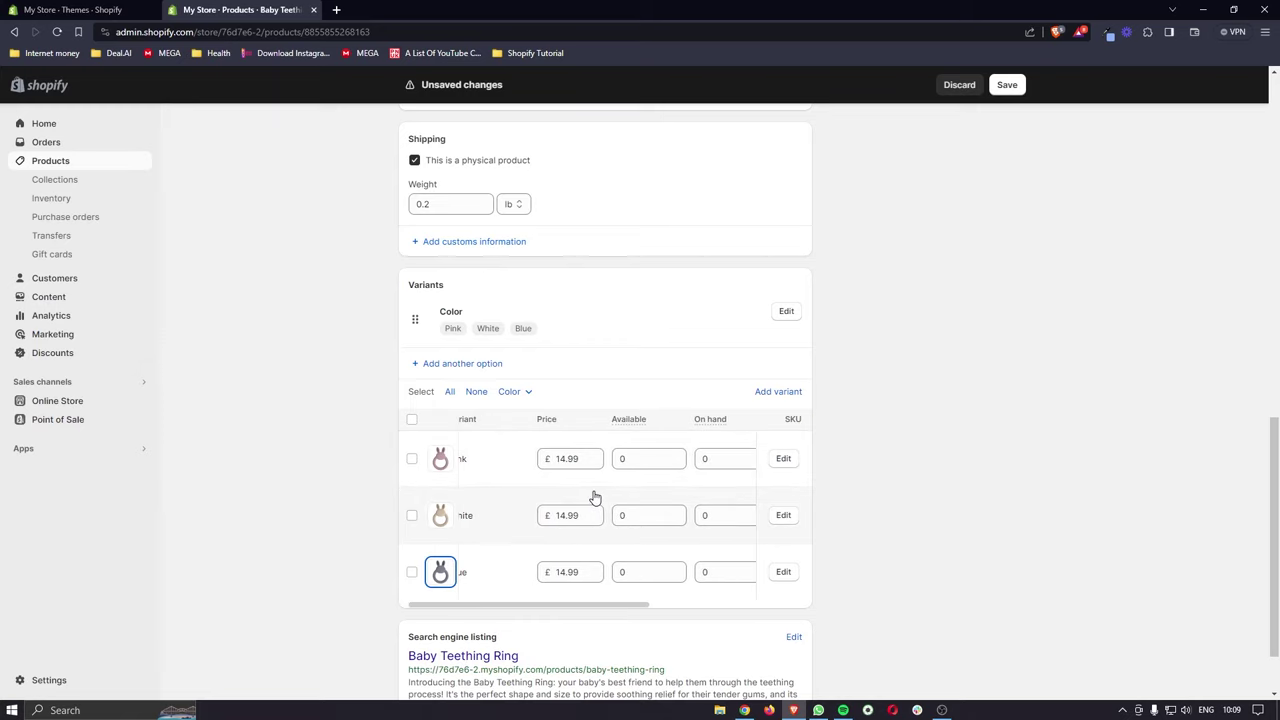
scroll(592, 495, "right", 3)
mouse_move(583, 426)
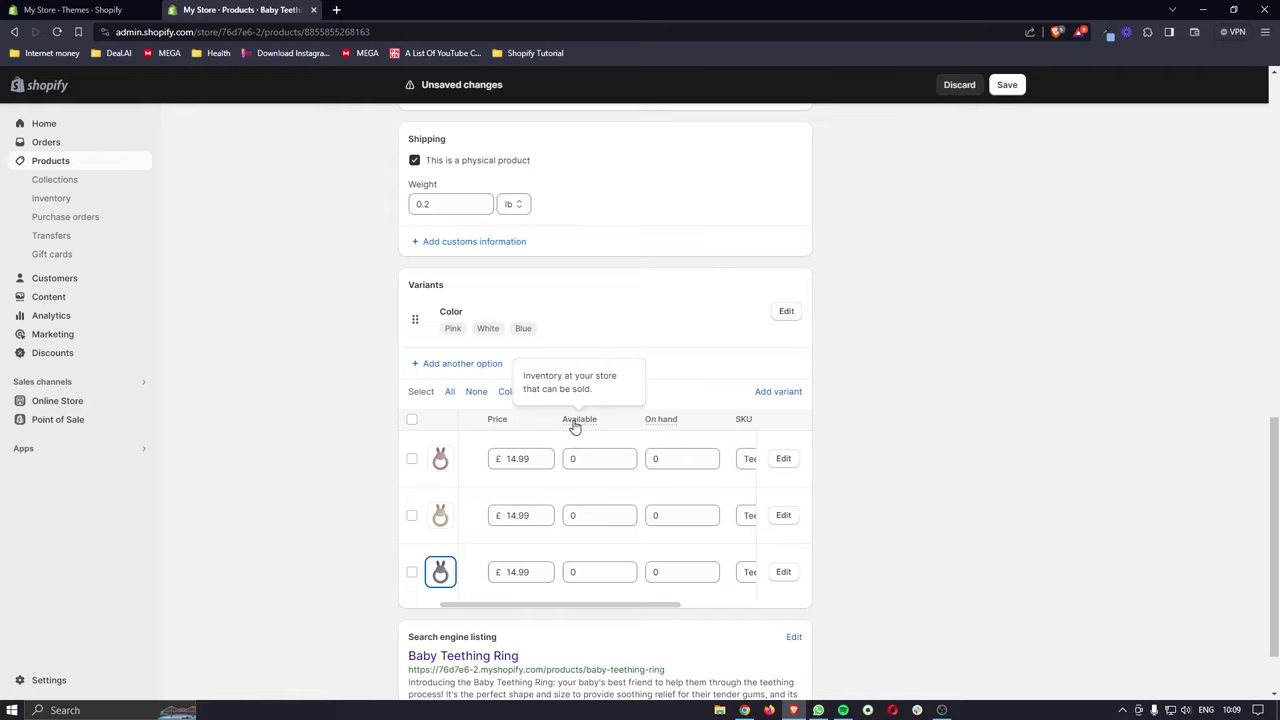
double_click(563, 458)
key("shift+Tab")
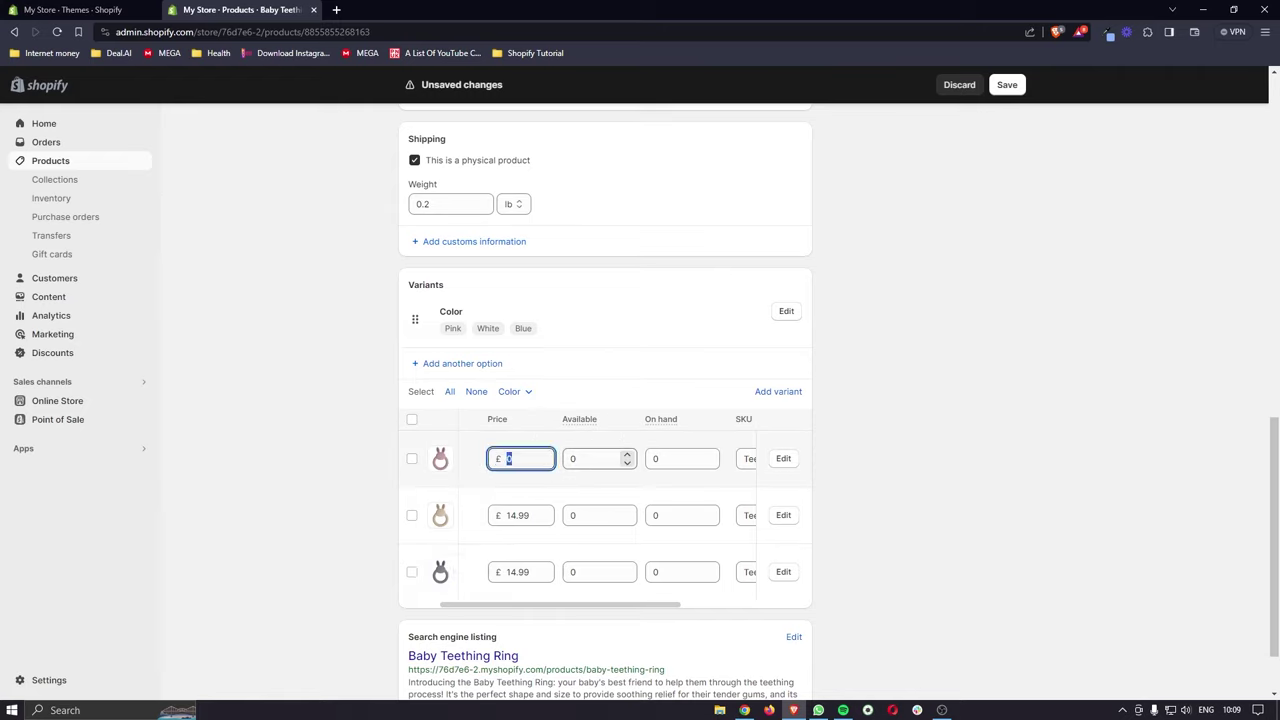
key("Tab")
key("shift+Tab")
type("14.99")
key("Tab")
type("100")
Step: Set the available quantity of the White and Blue variants to 100 each
double_click(603, 514)
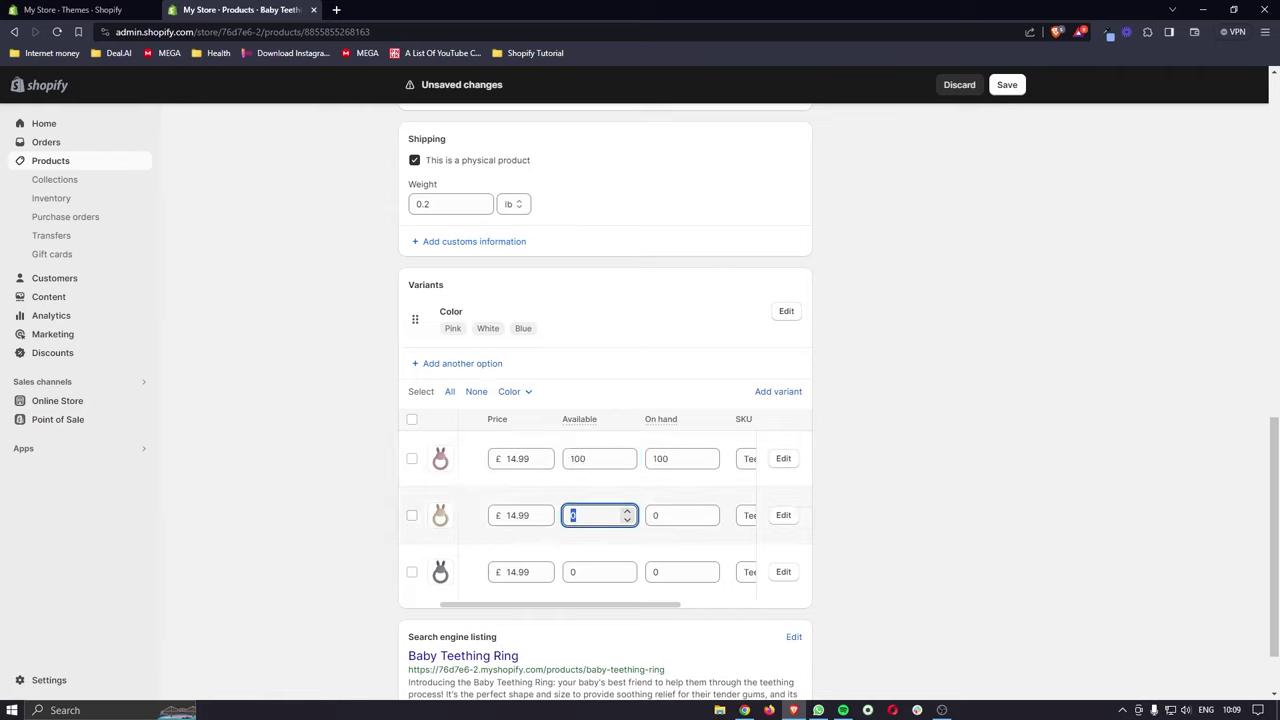
type("100")
double_click(600, 571)
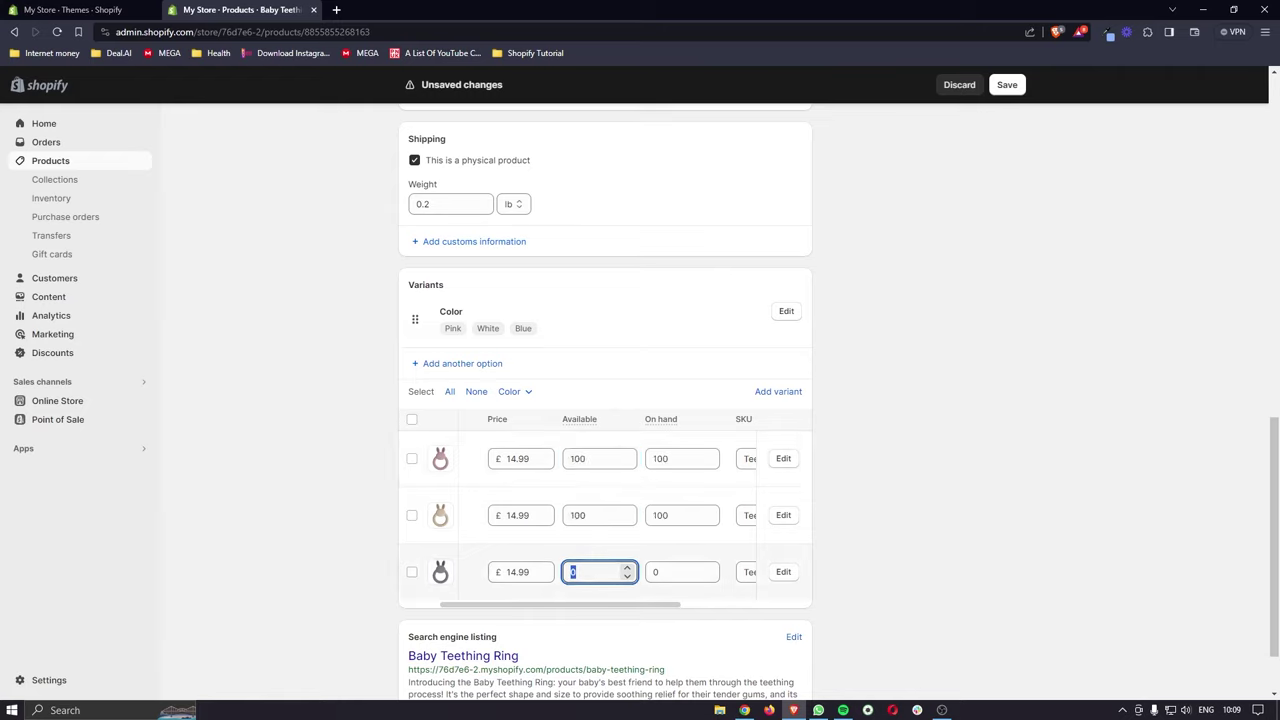
type("100")
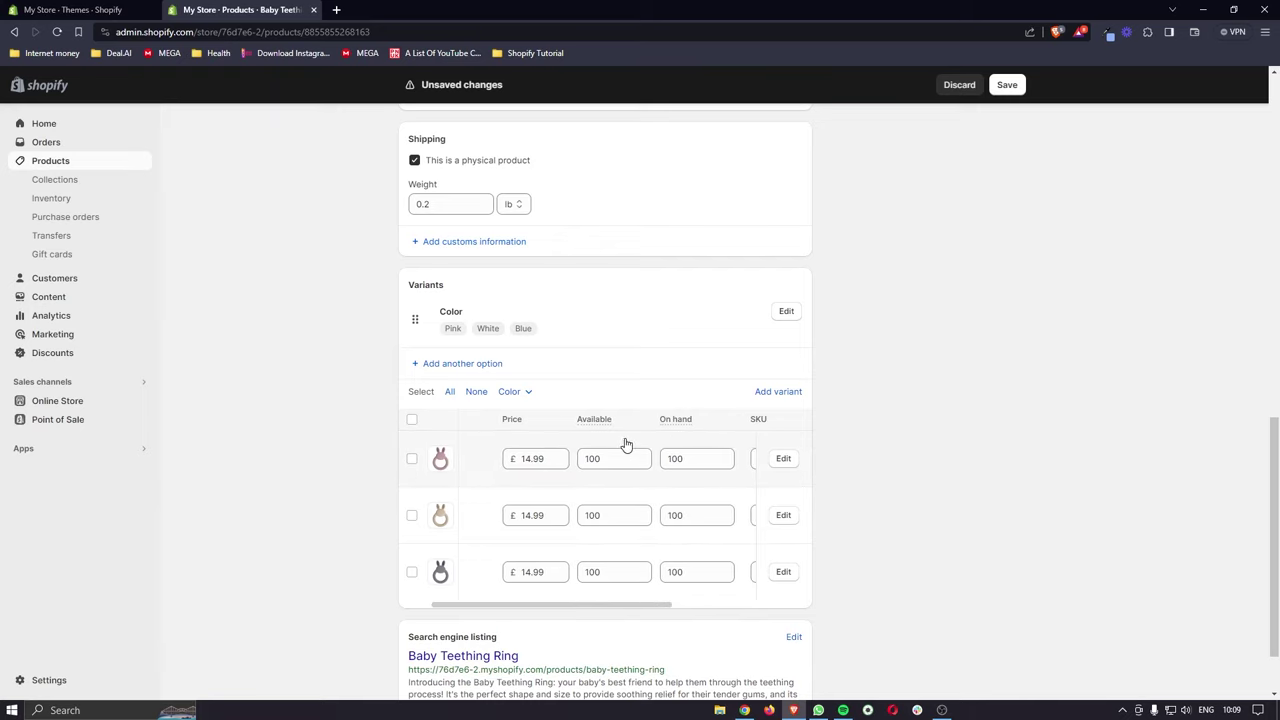
Step: Review the price, quantity, SKU and barcode columns of the three color variants
key("ctrl+plus")
key("ctrl+plus")
key("ctrl+plus")
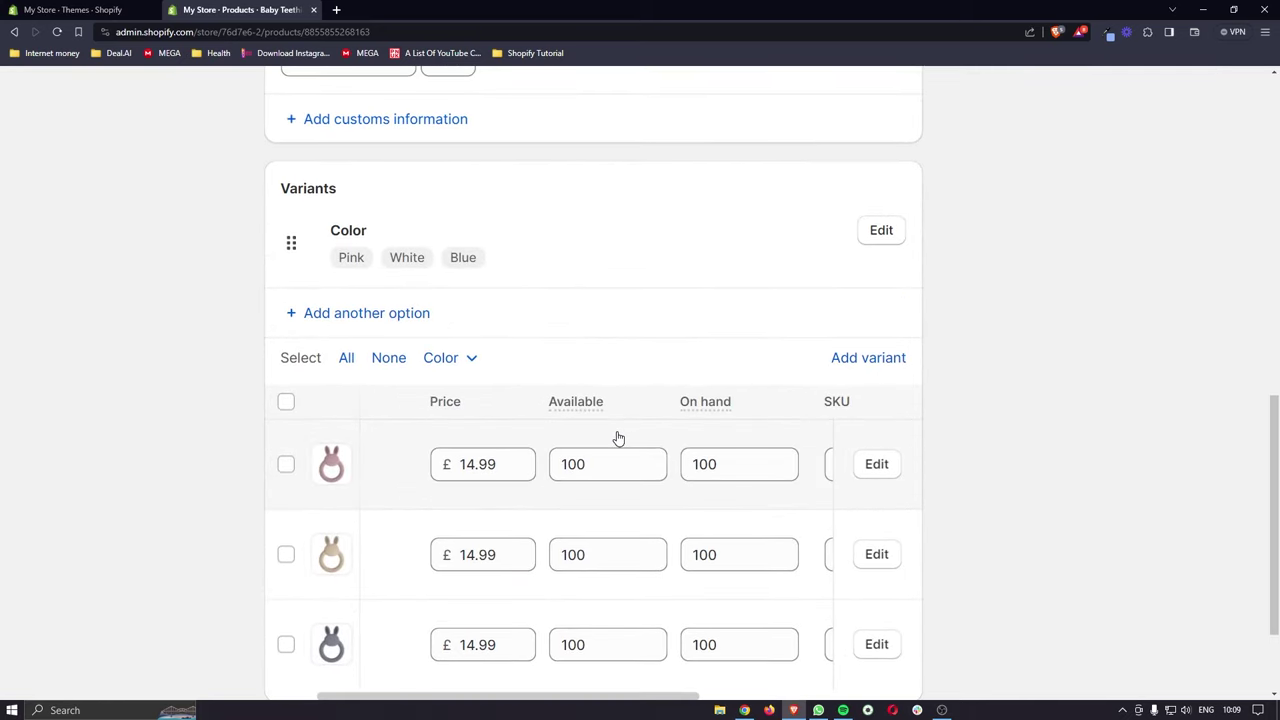
key("ctrl+0")
scroll(700, 465, "right", 3)
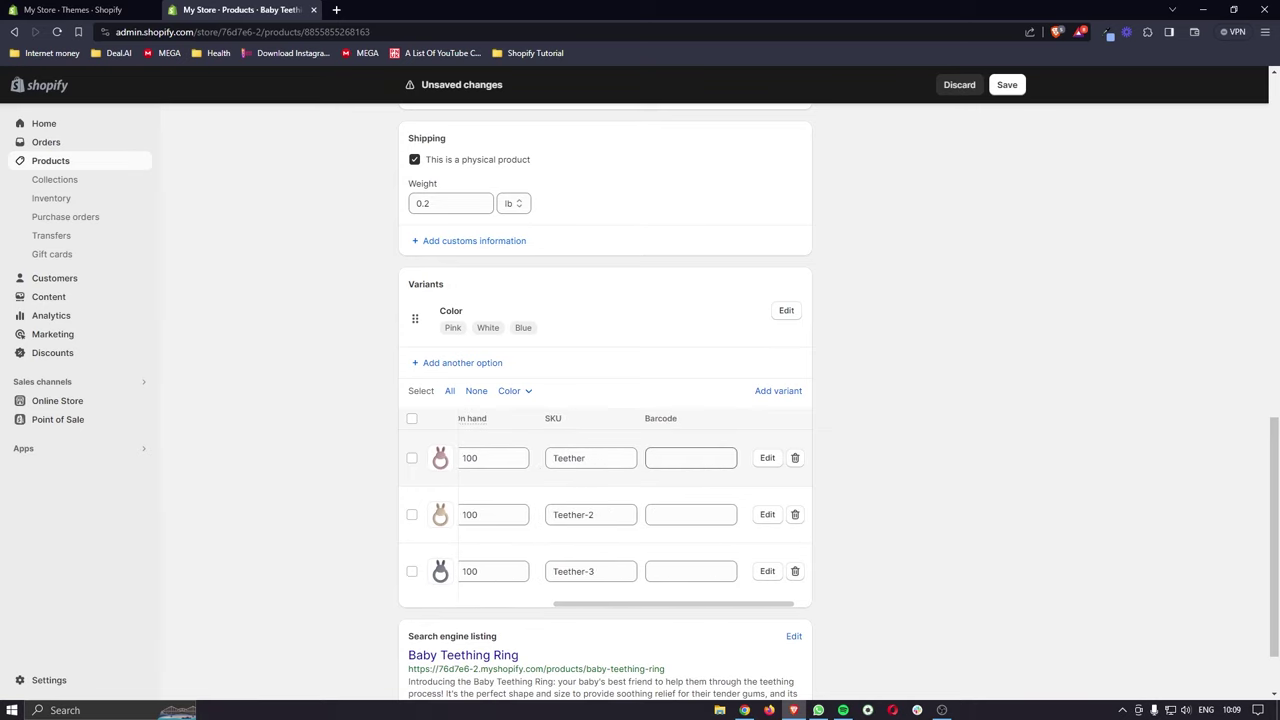
scroll(743, 483, "left", 3)
scroll(882, 486, "down", 1)
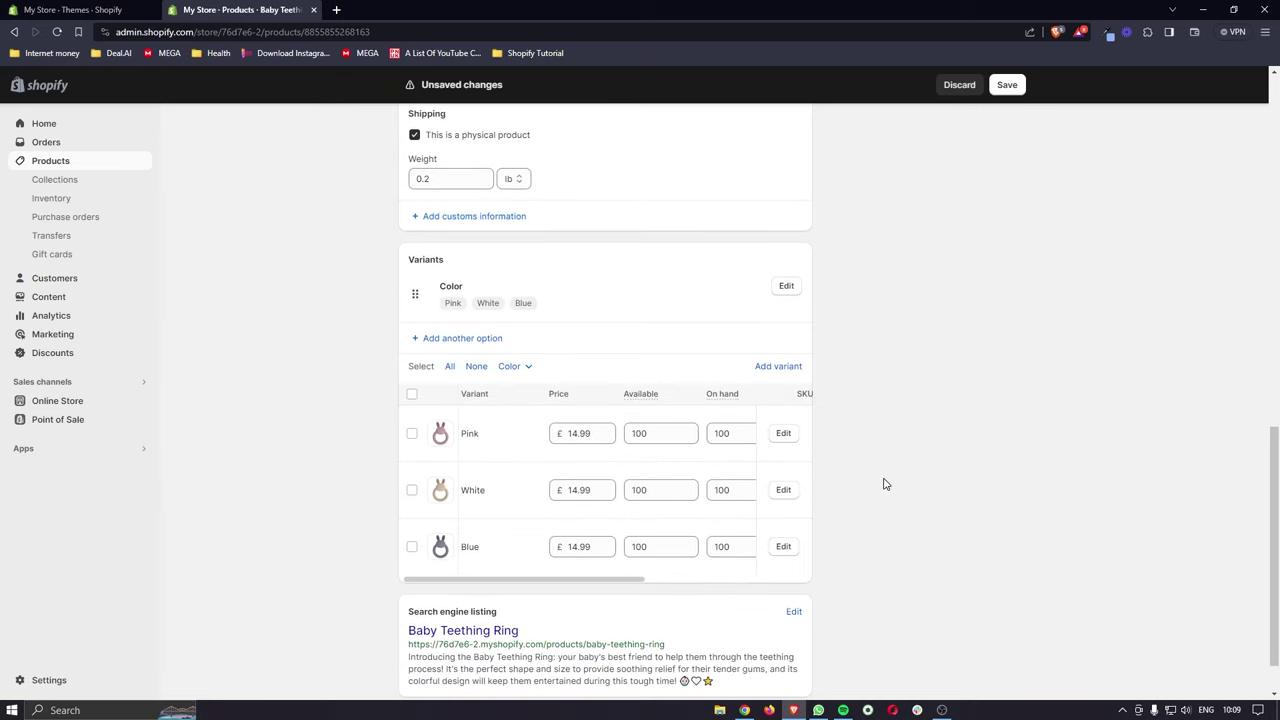
left_click(472, 340)
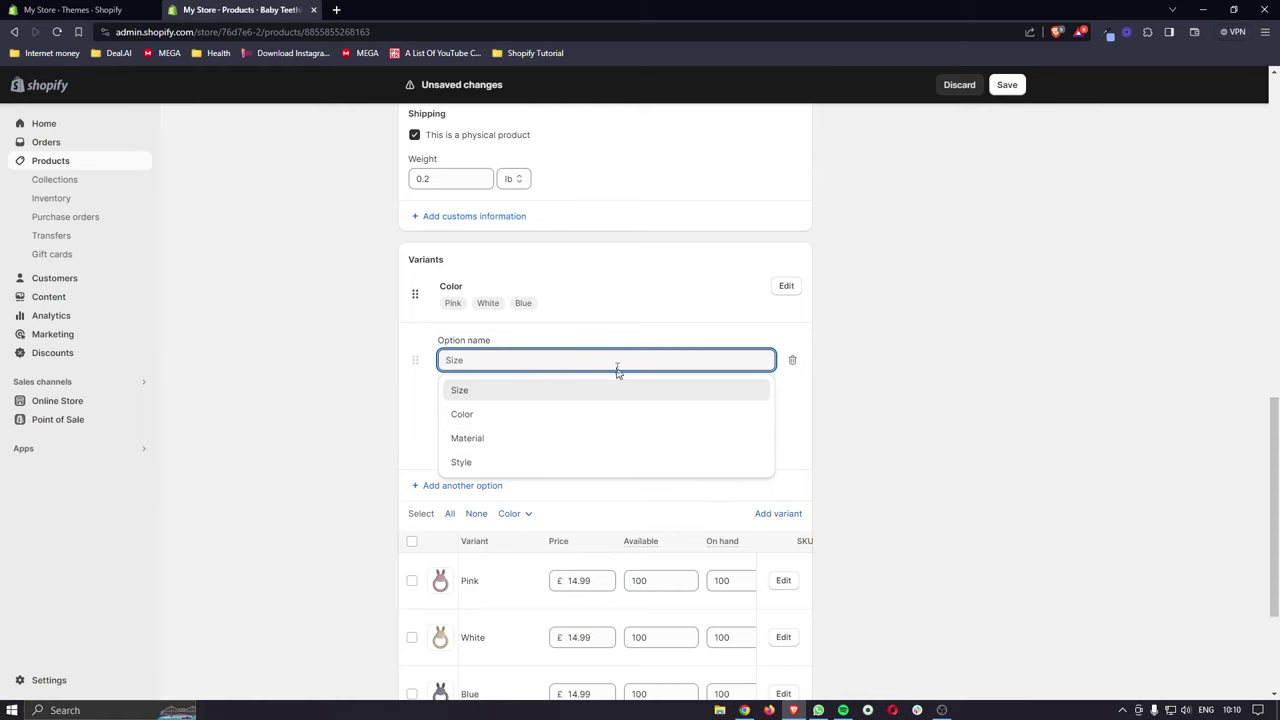
left_click(636, 330)
left_click(791, 362)
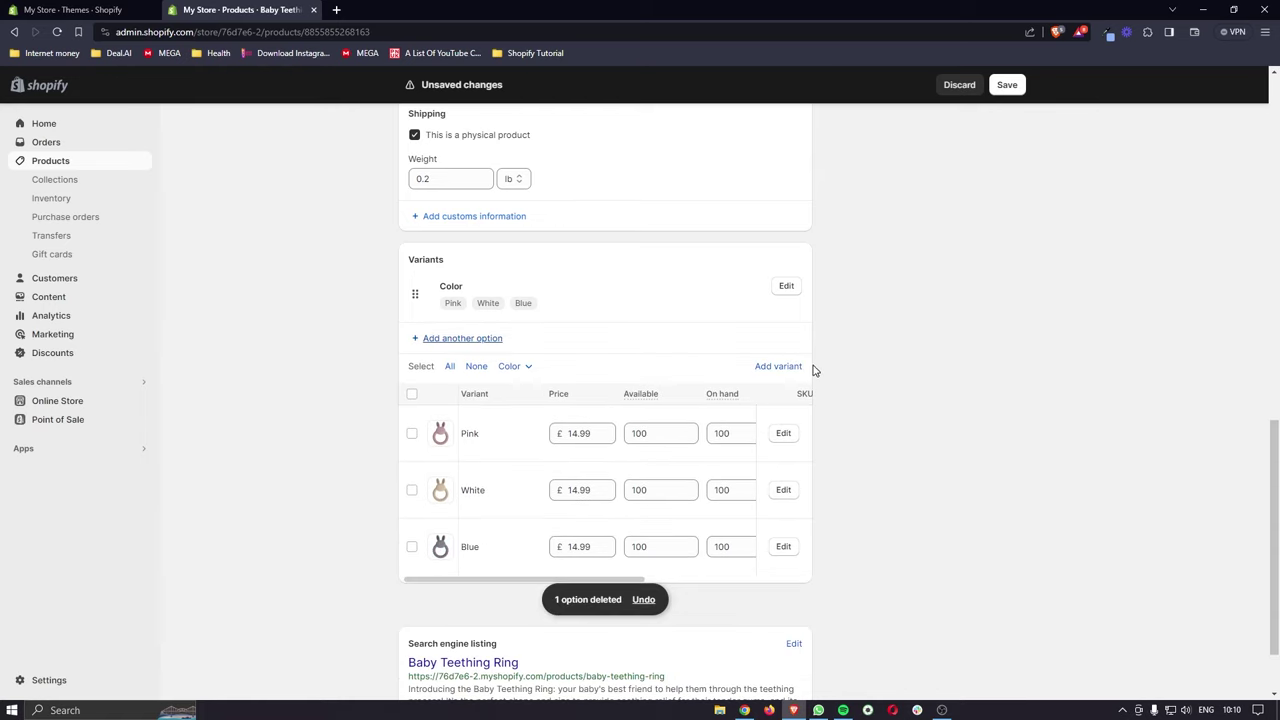
Step: Save the Baby Teething Ring product and return to the product list
scroll(836, 368, "down", 2)
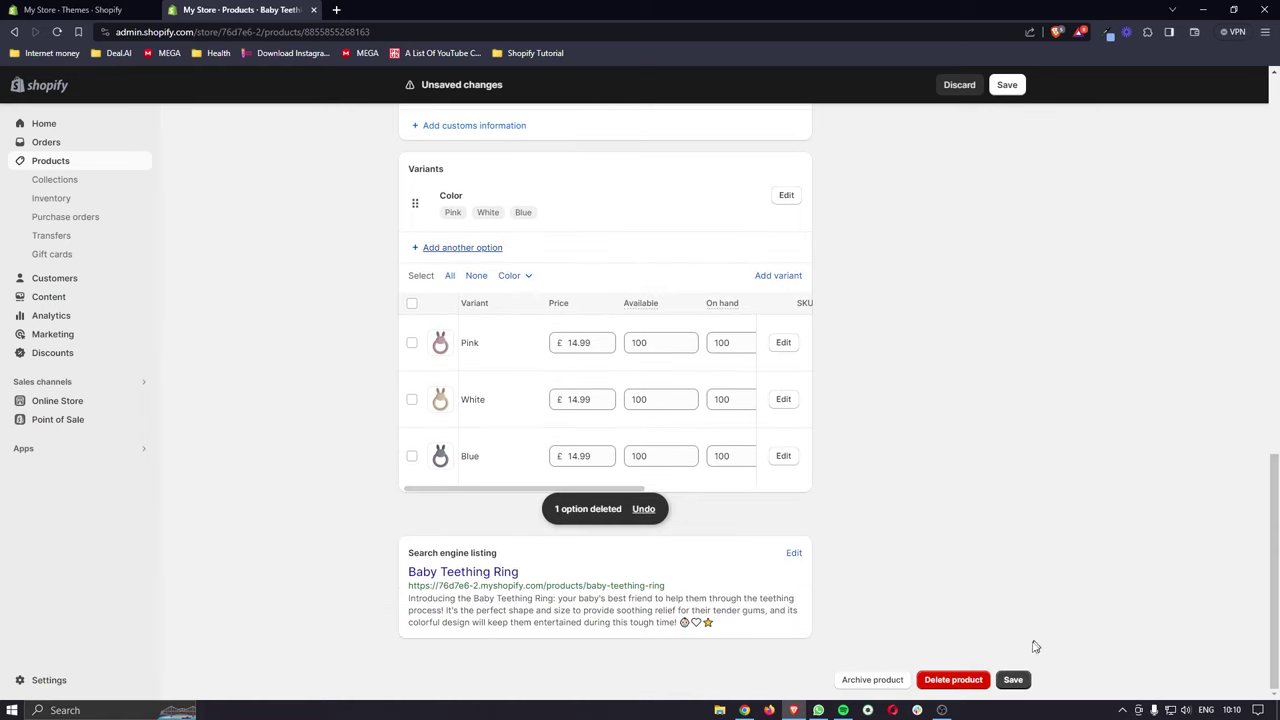
left_click(1013, 679)
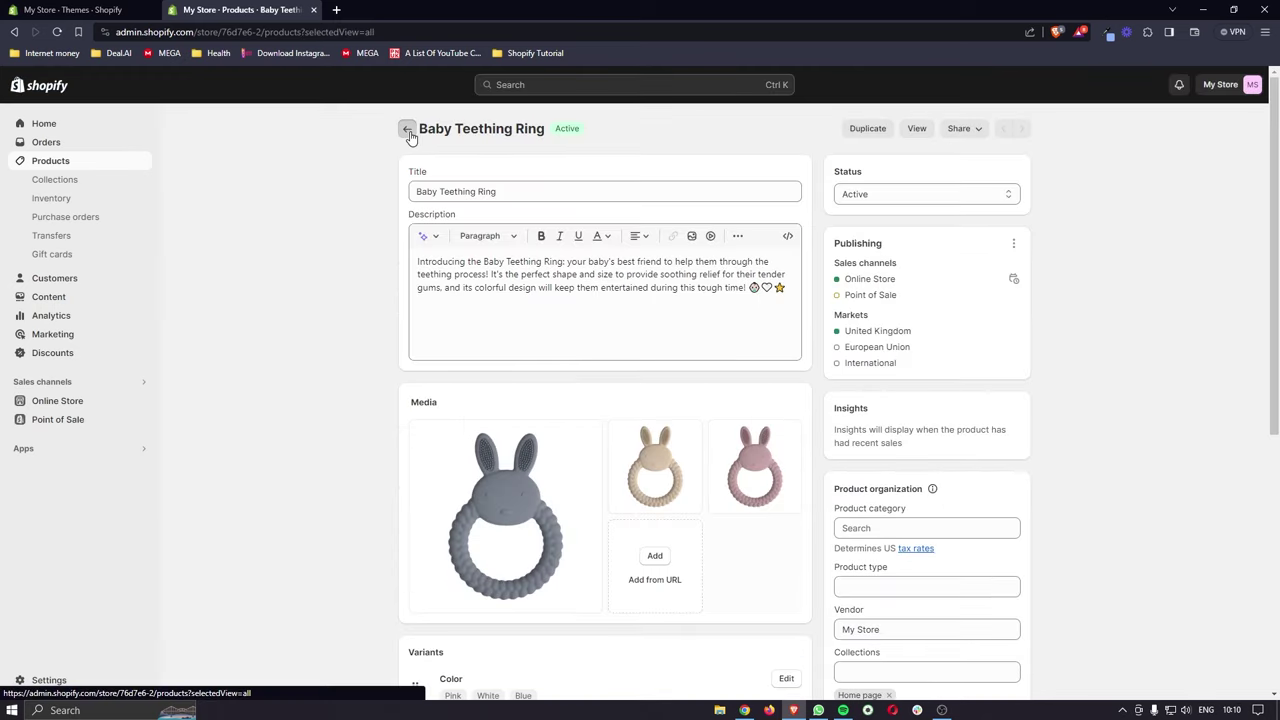
left_click(406, 129)
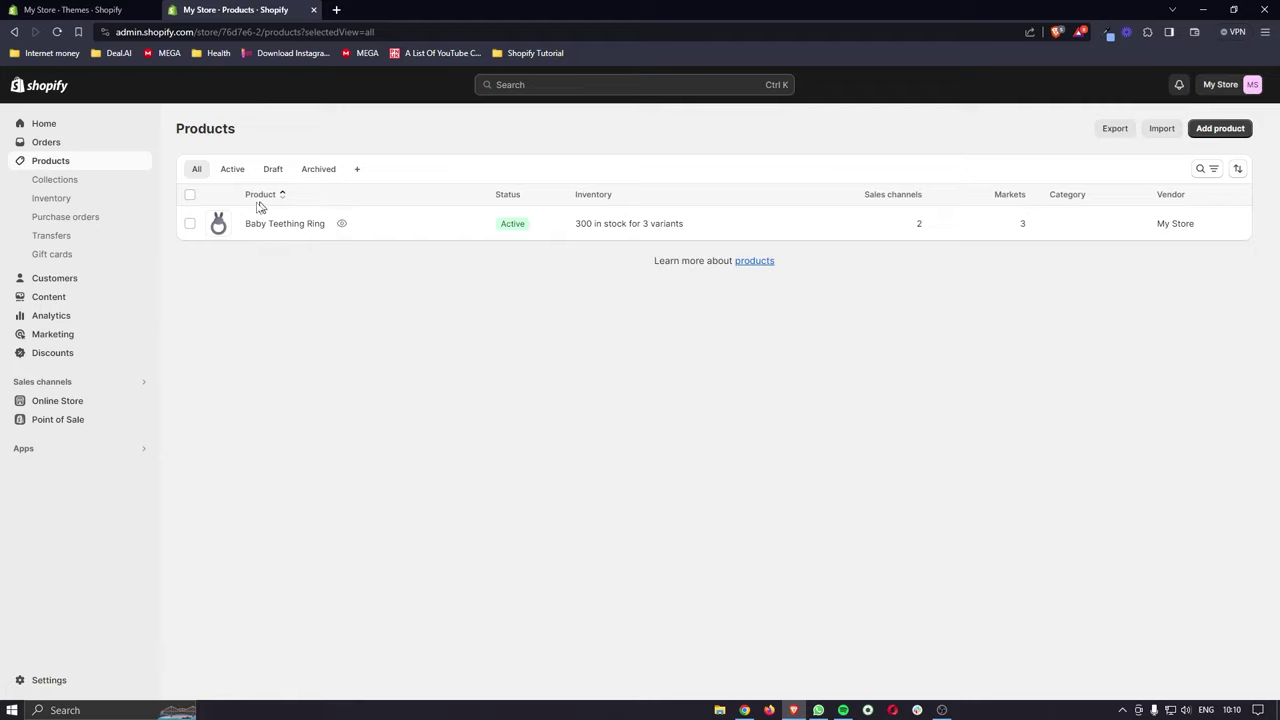
Step: Preview the Baby Teething Ring in the online store and examine its images, price, color options and description
left_click(343, 224)
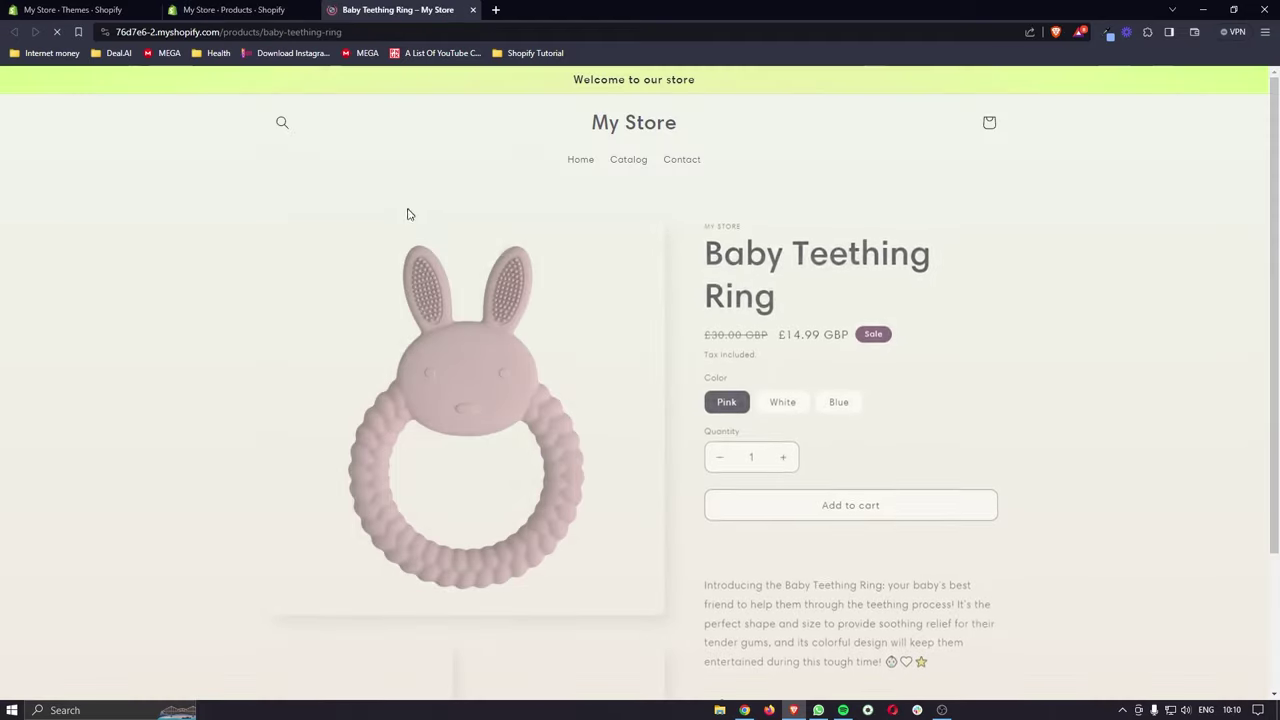
scroll(640, 400, "down", 3)
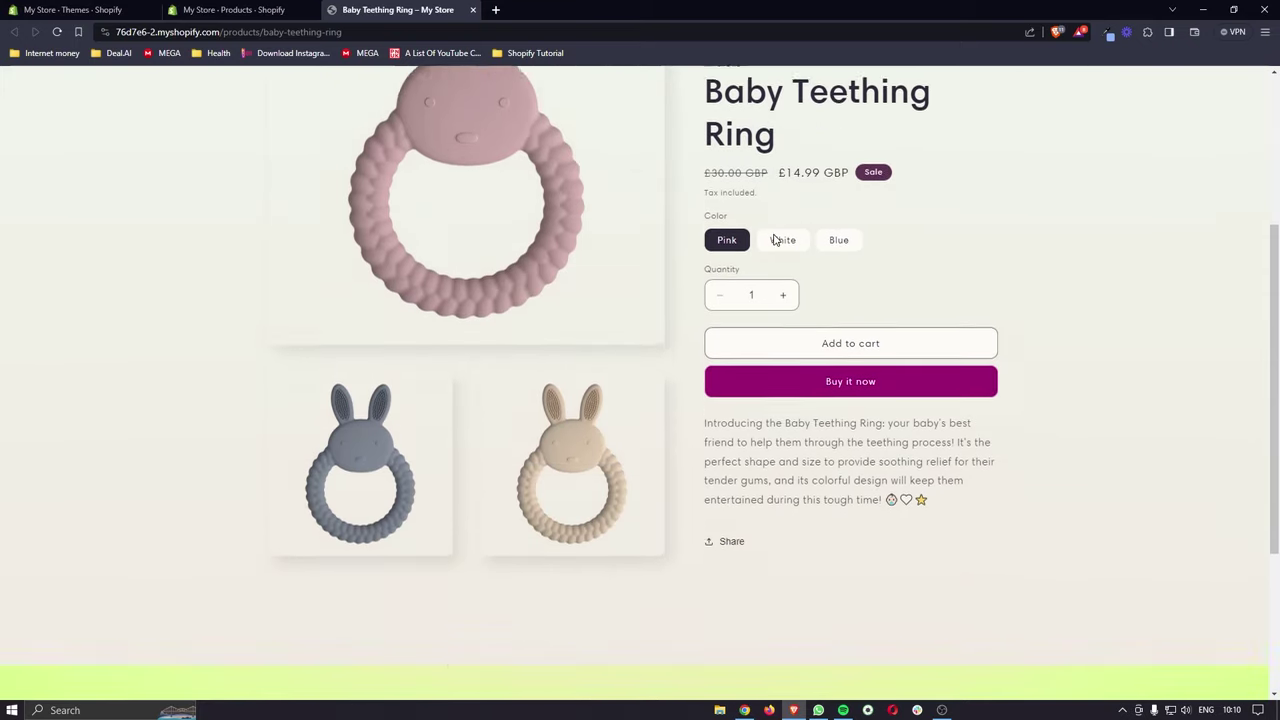
scroll(640, 400, "up", 3)
scroll(775, 241, "down", 3)
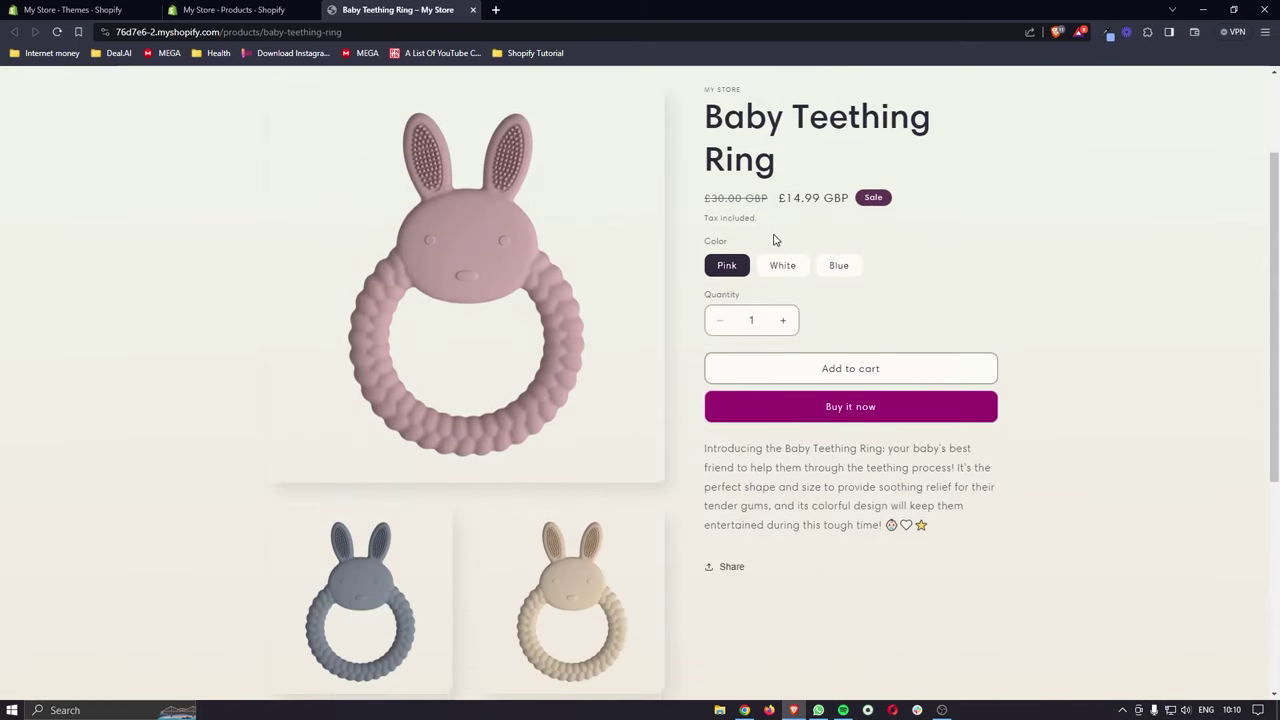
Step: Examine the sale and compare-at prices on the Baby Teething Ring store page, and close the preview
scroll(775, 241, "up", 3)
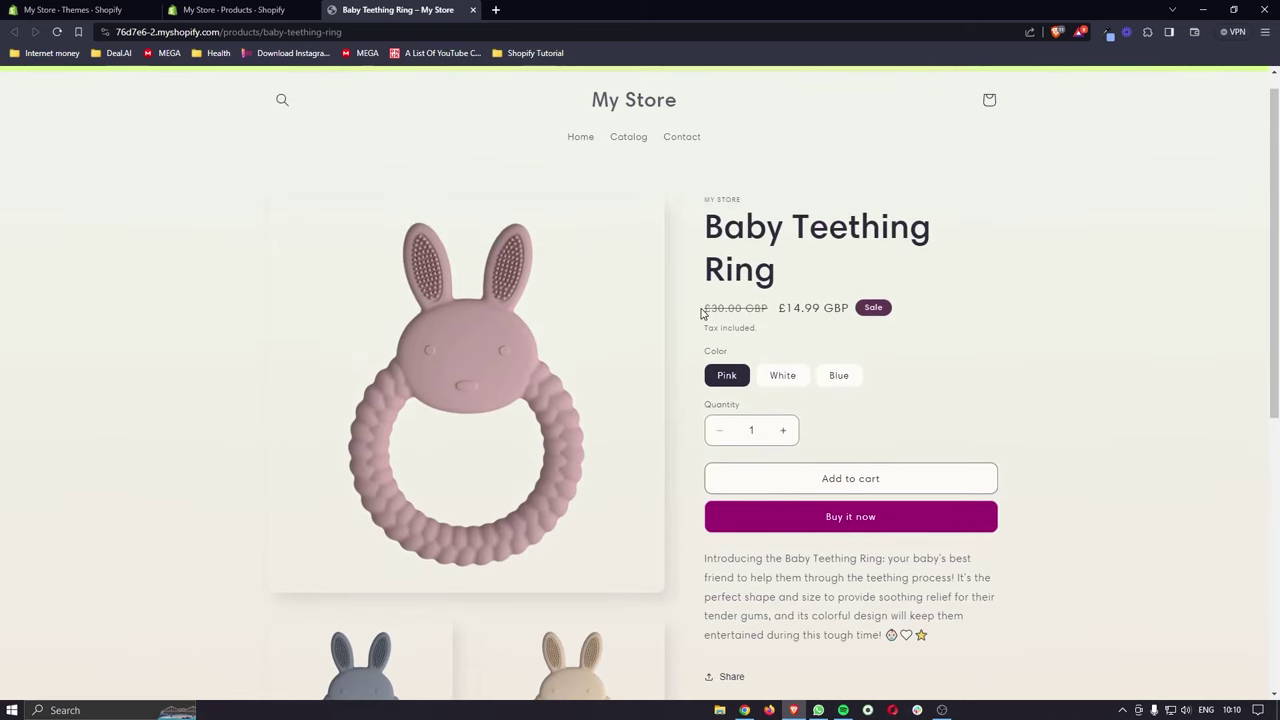
left_click_drag(702, 313, 849, 310)
left_click(800, 331)
left_click(851, 322)
left_click(474, 10)
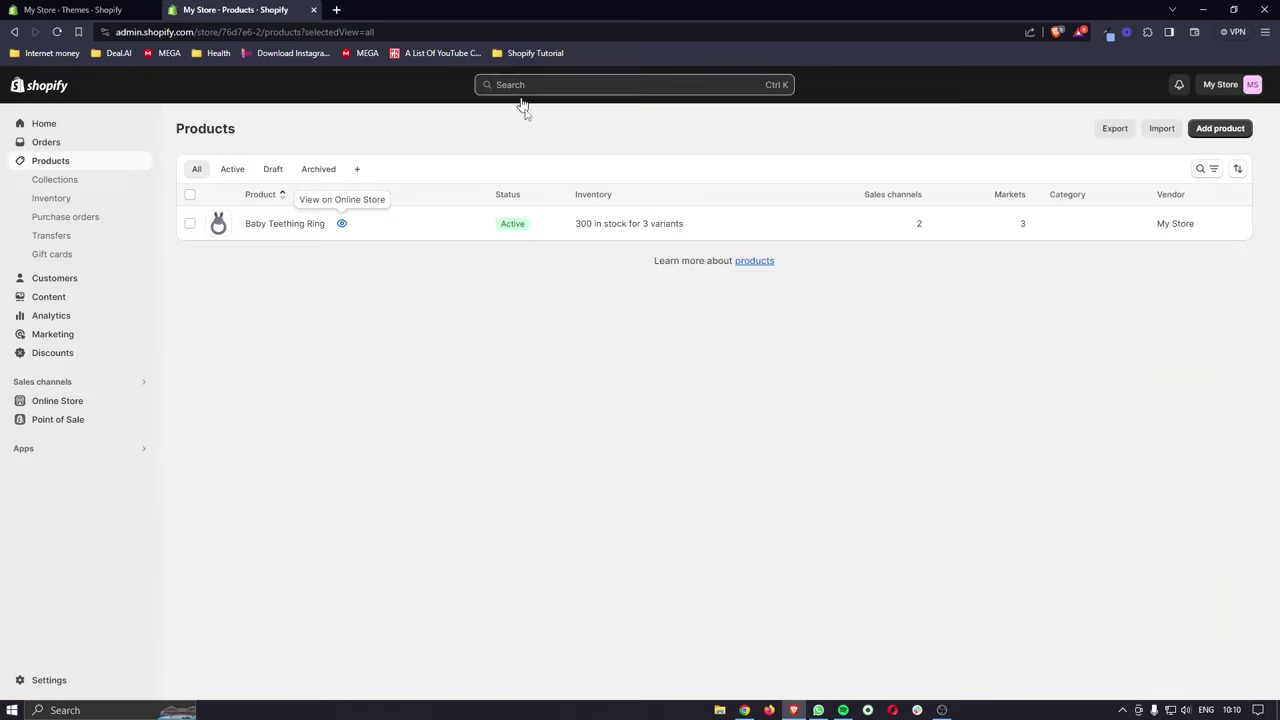
Step: Add the remaining baby products, including the Insulated Baby Bottle, Tall Sippy Cup and Wooden Sippy Cup, and review the product list
left_click(1224, 134)
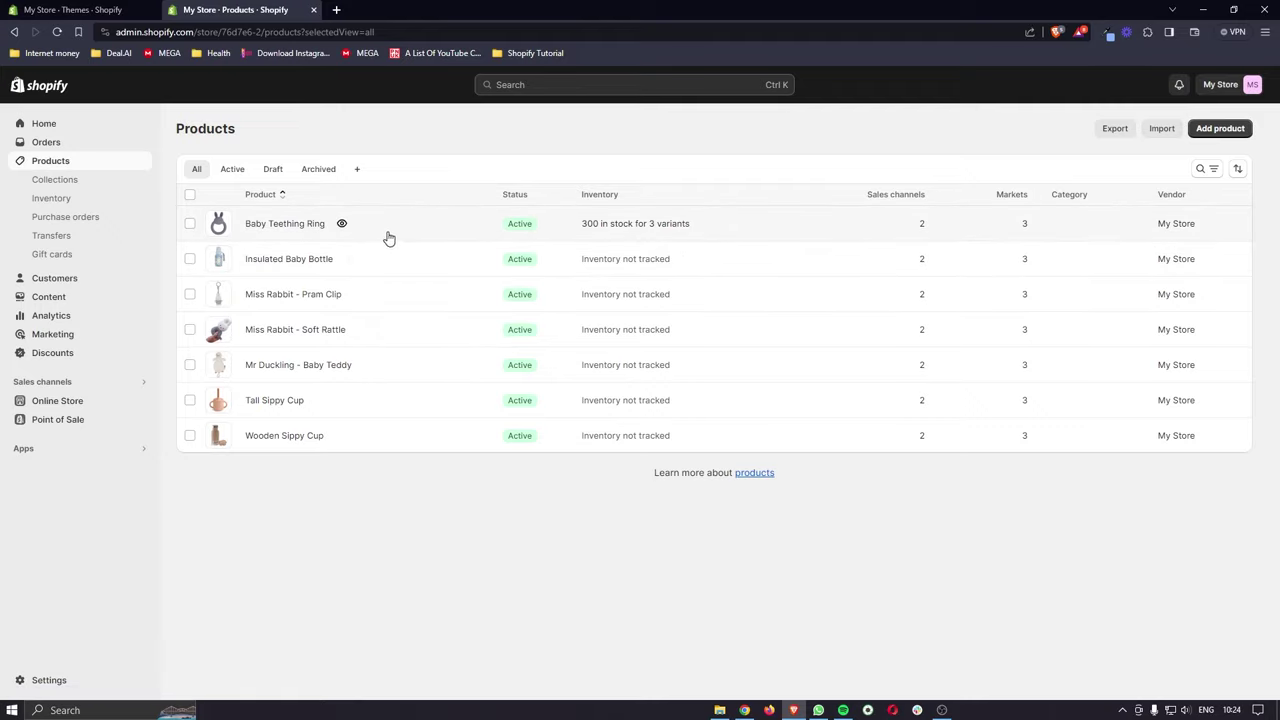
scroll(260, 258, "up", 5)
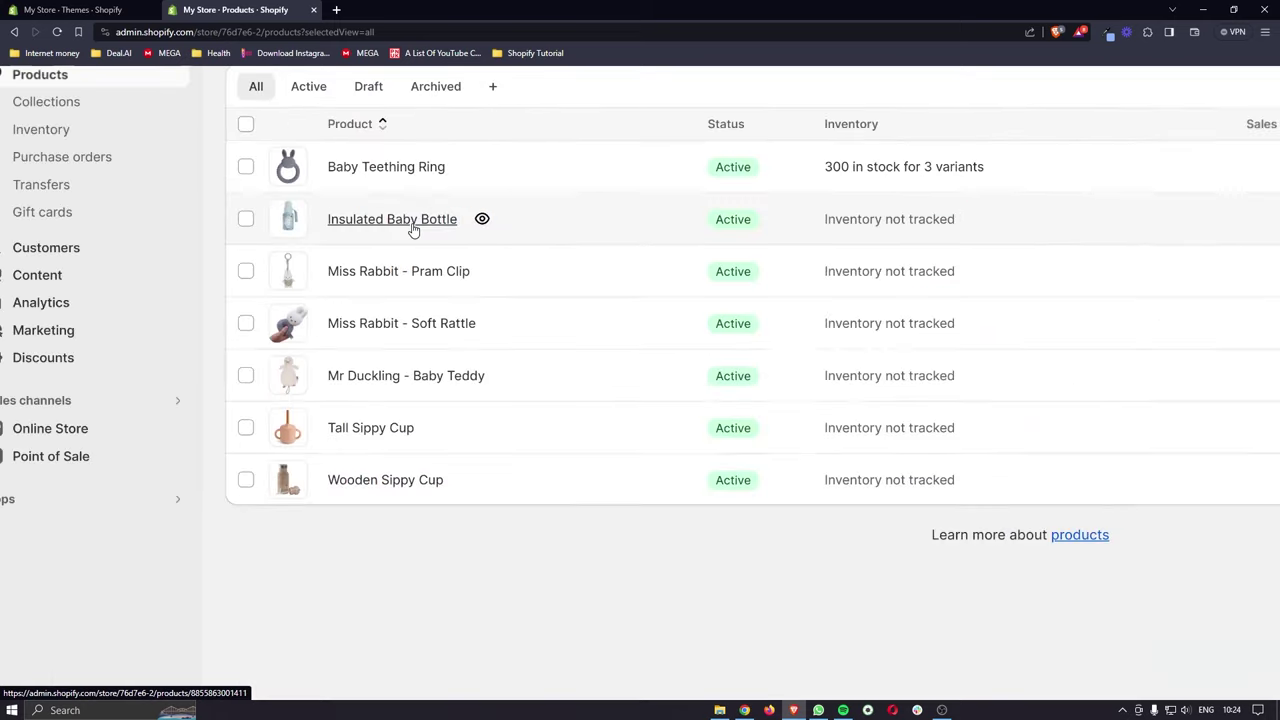
scroll(405, 228, "down", 5)
scroll(413, 228, "down", 1)
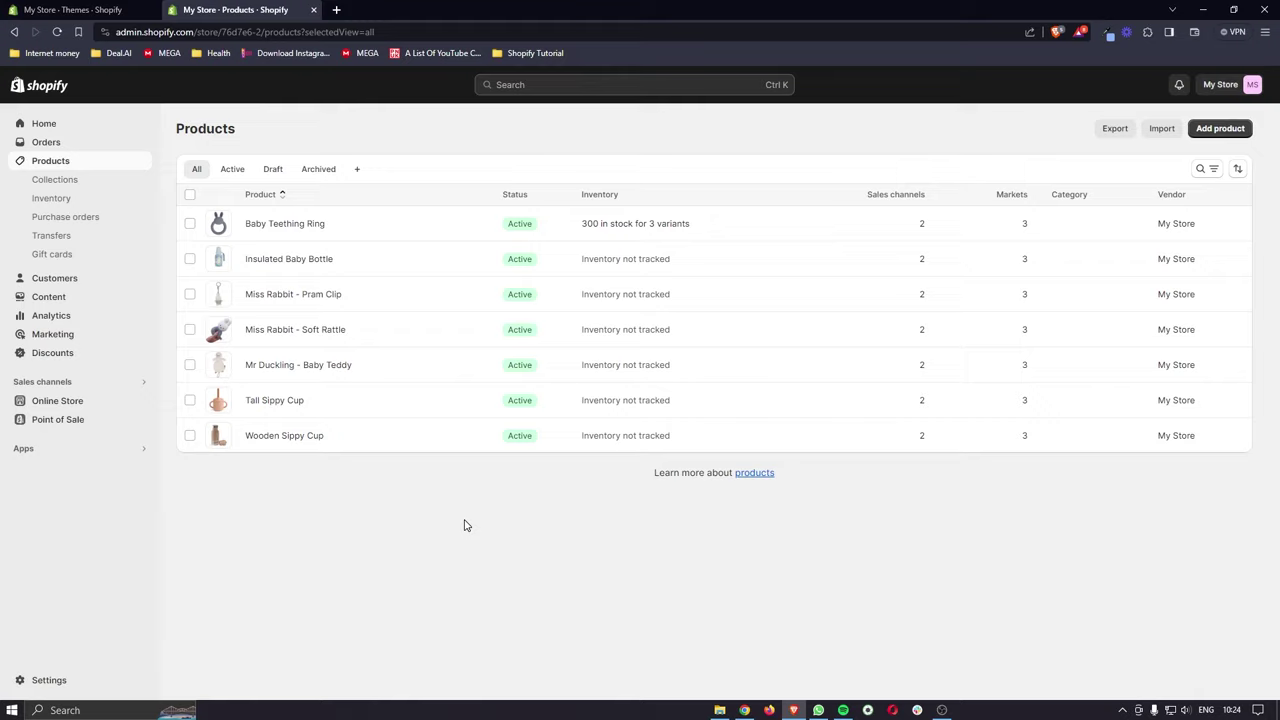
Step: Delete the Home page collection from the store's collections
left_click(70, 183)
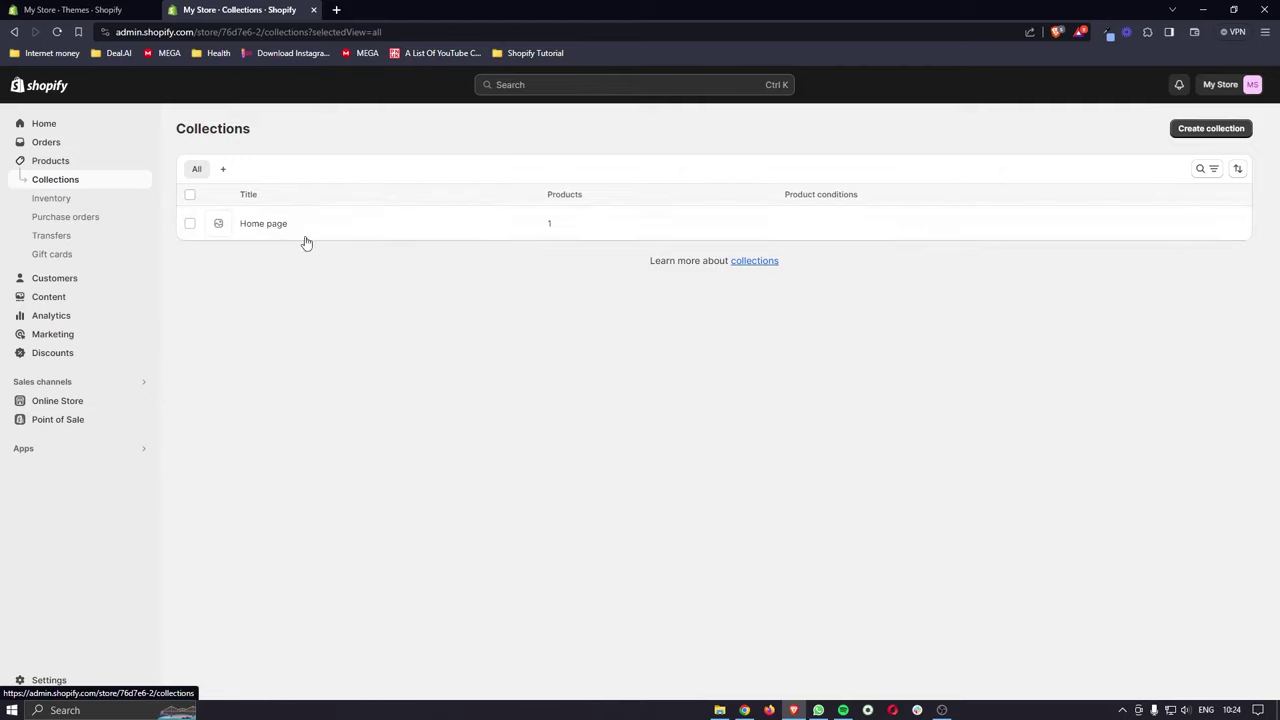
left_click(190, 224)
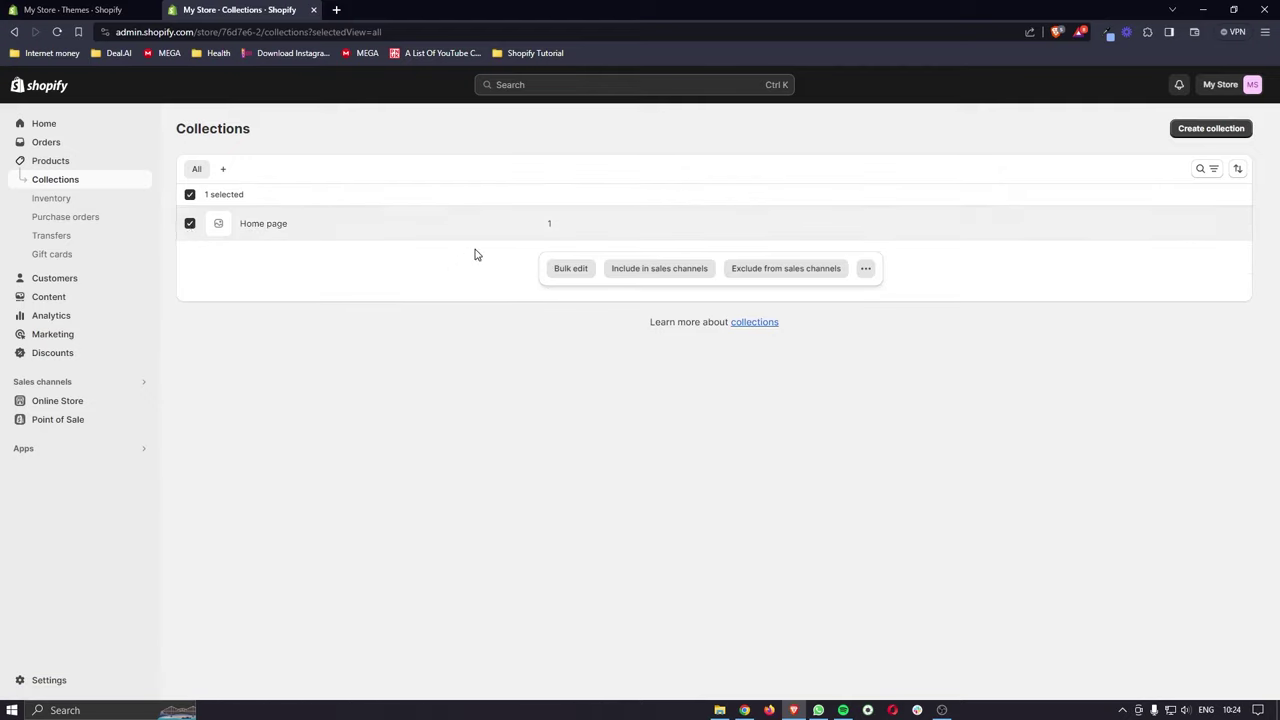
left_click(866, 270)
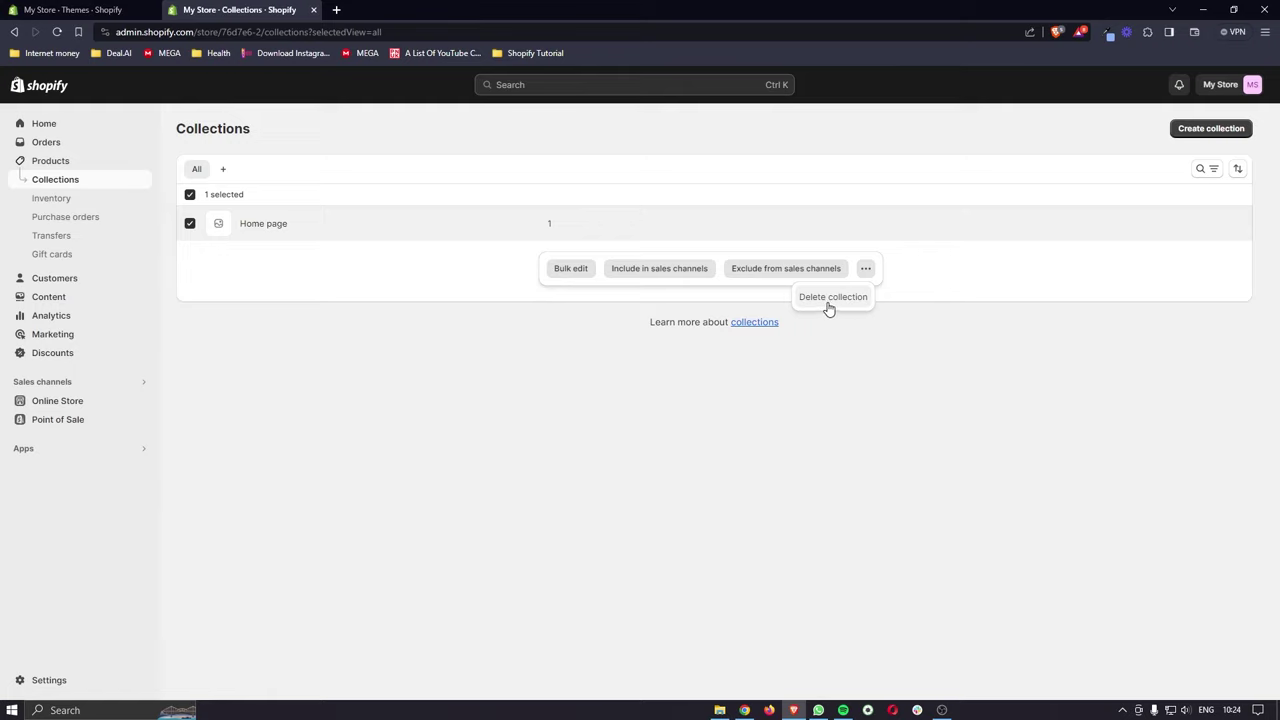
left_click(829, 299)
left_click(813, 418)
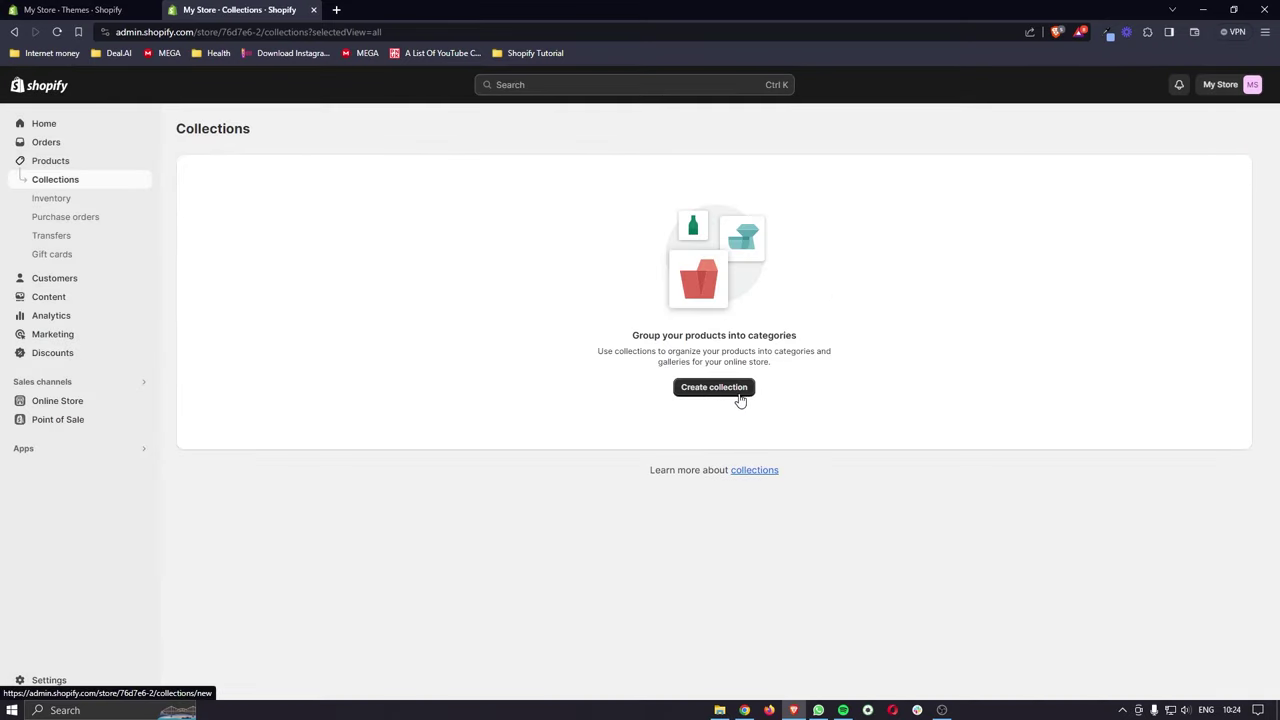
Step: Create a collection titled Baby Bottles with the description "Shop our finest range of baby bottles, for your little one!"
left_click(714, 388)
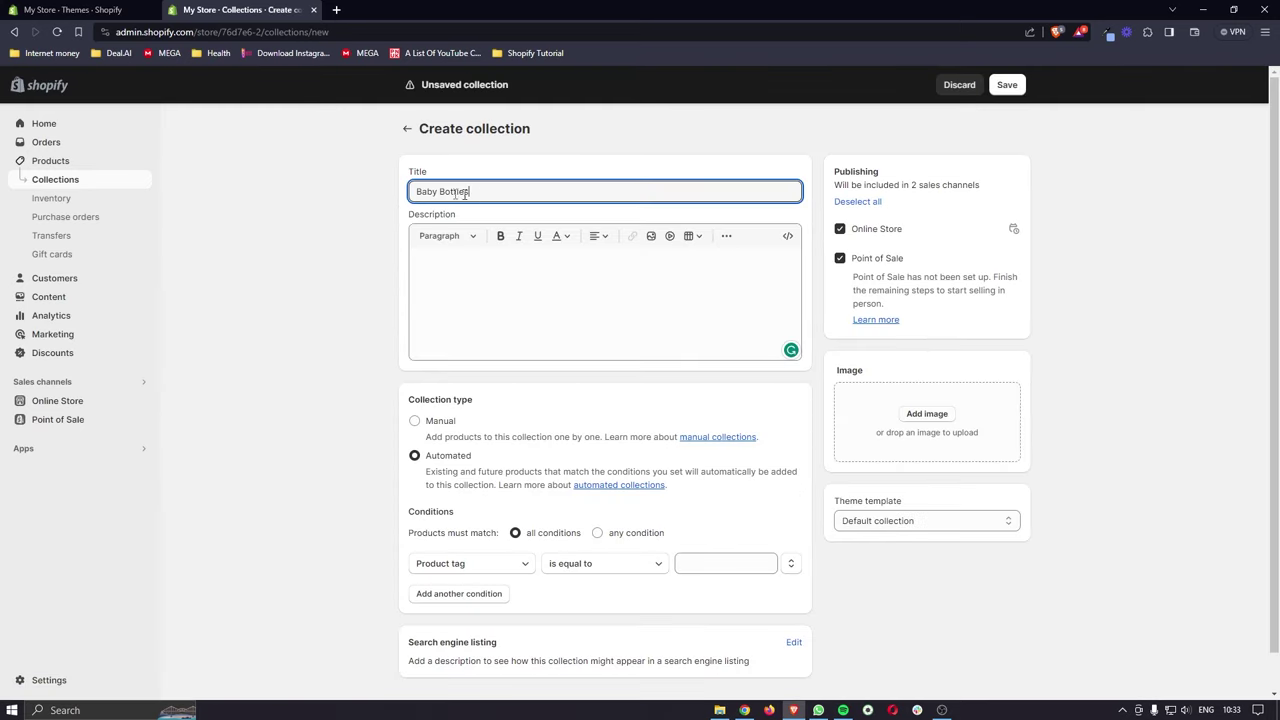
left_click_drag(470, 191, 402, 193)
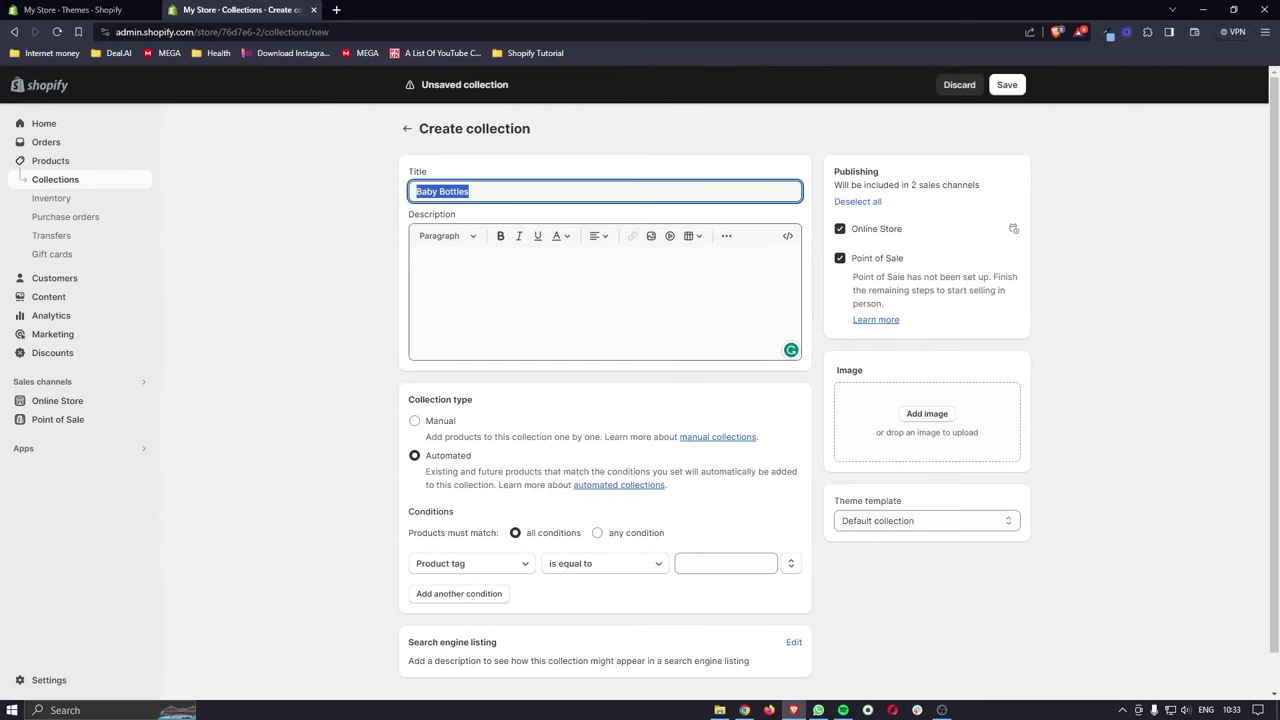
left_click(490, 282)
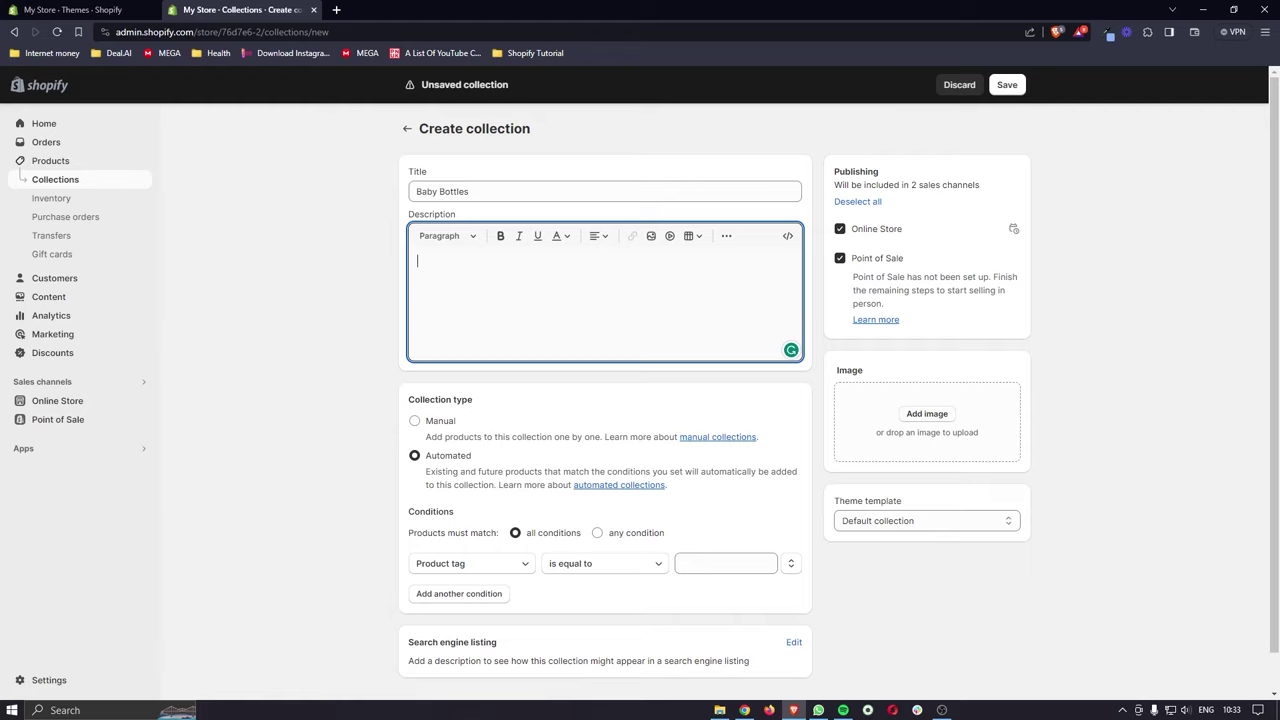
scroll(449, 341, "down", 1)
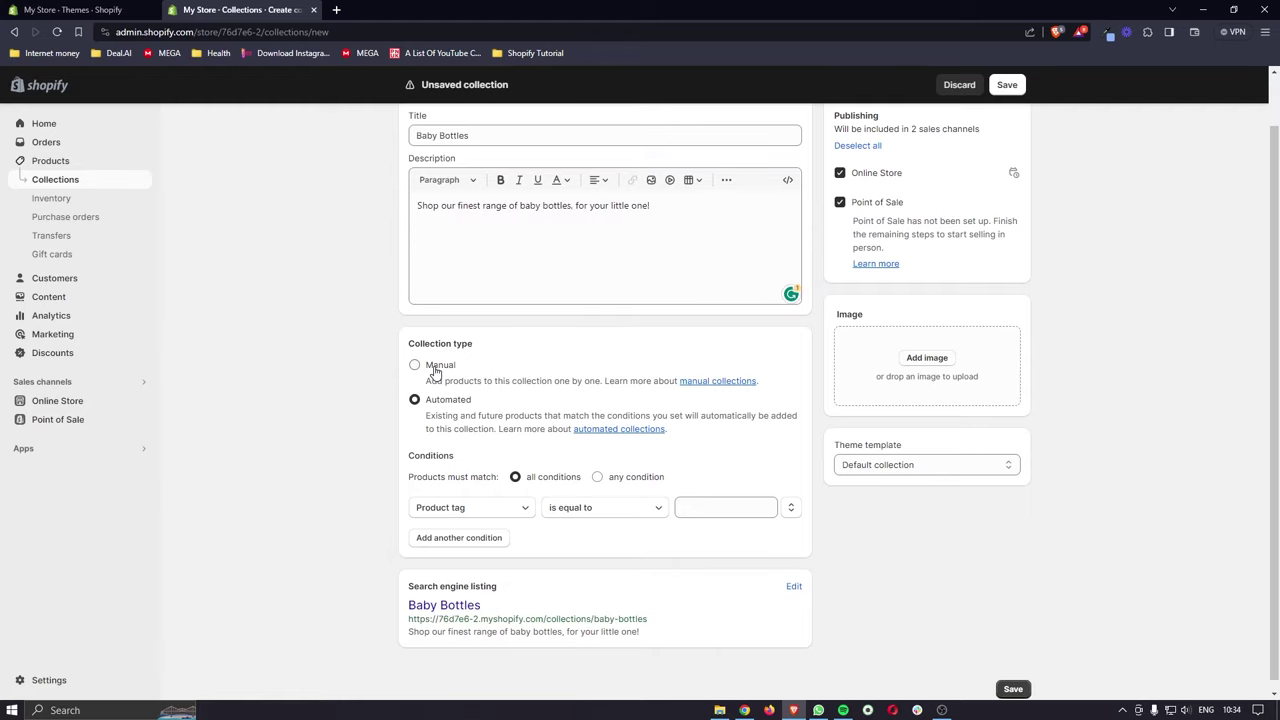
Step: Make the Baby Bottles collection automated, with the condition that the product tag is equal to bottle
left_click(437, 367)
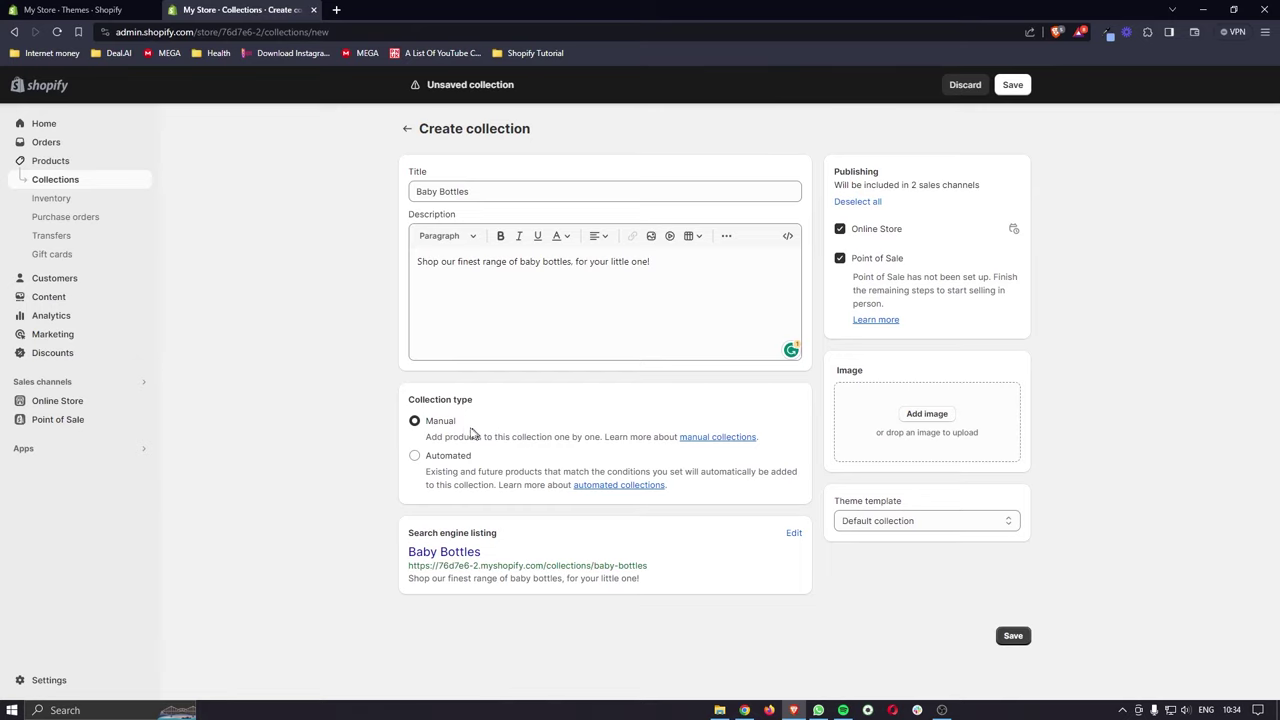
left_click(465, 462)
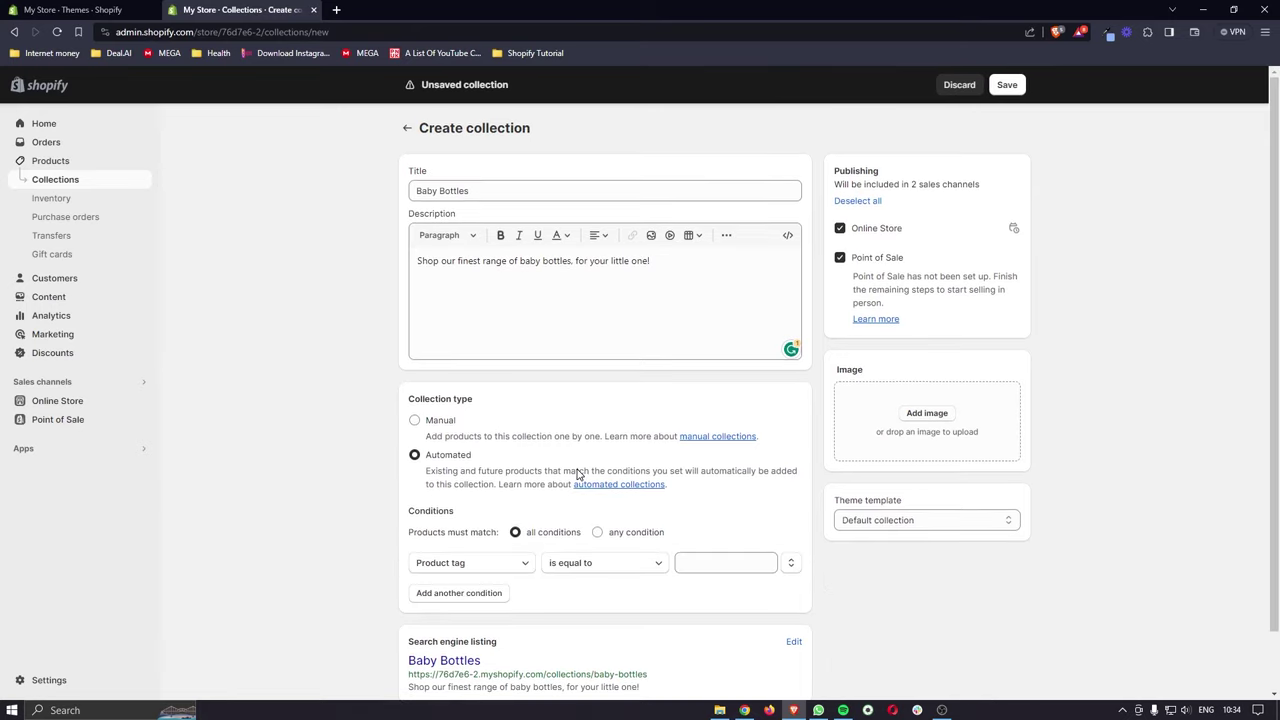
scroll(540, 470, "down", 1)
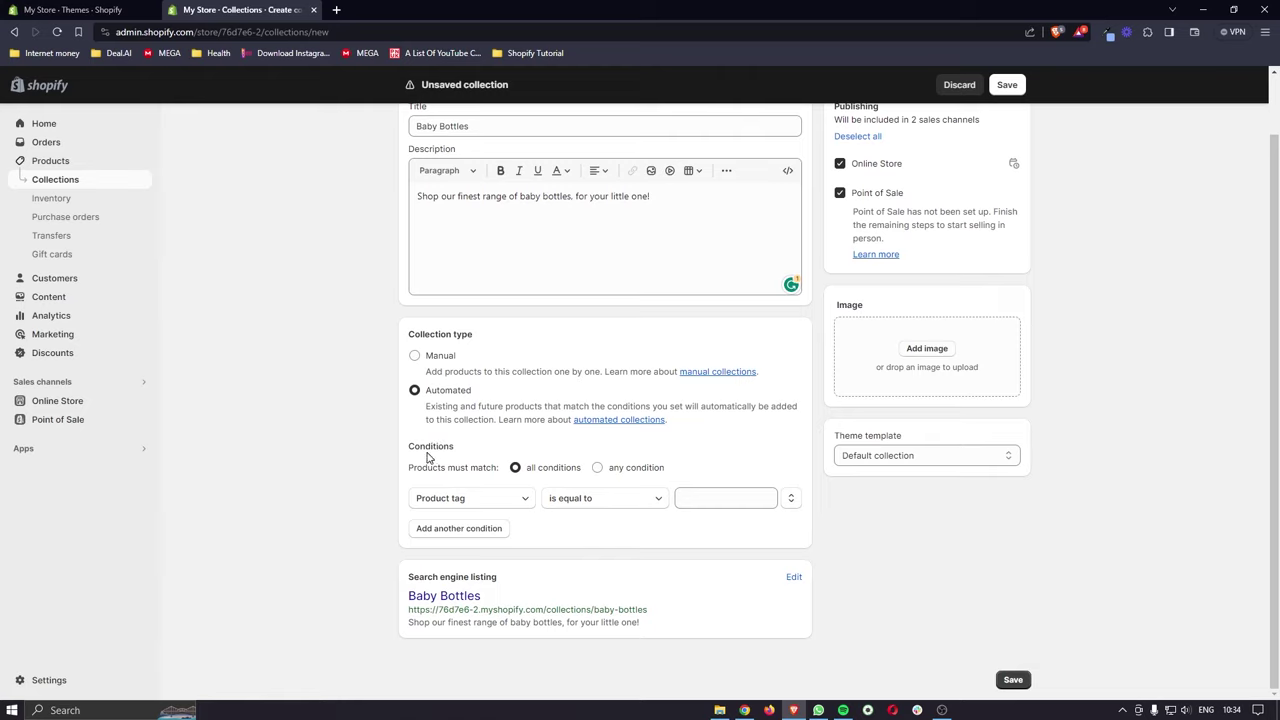
left_click_drag(409, 451, 457, 450)
left_click(496, 453)
left_click(707, 505)
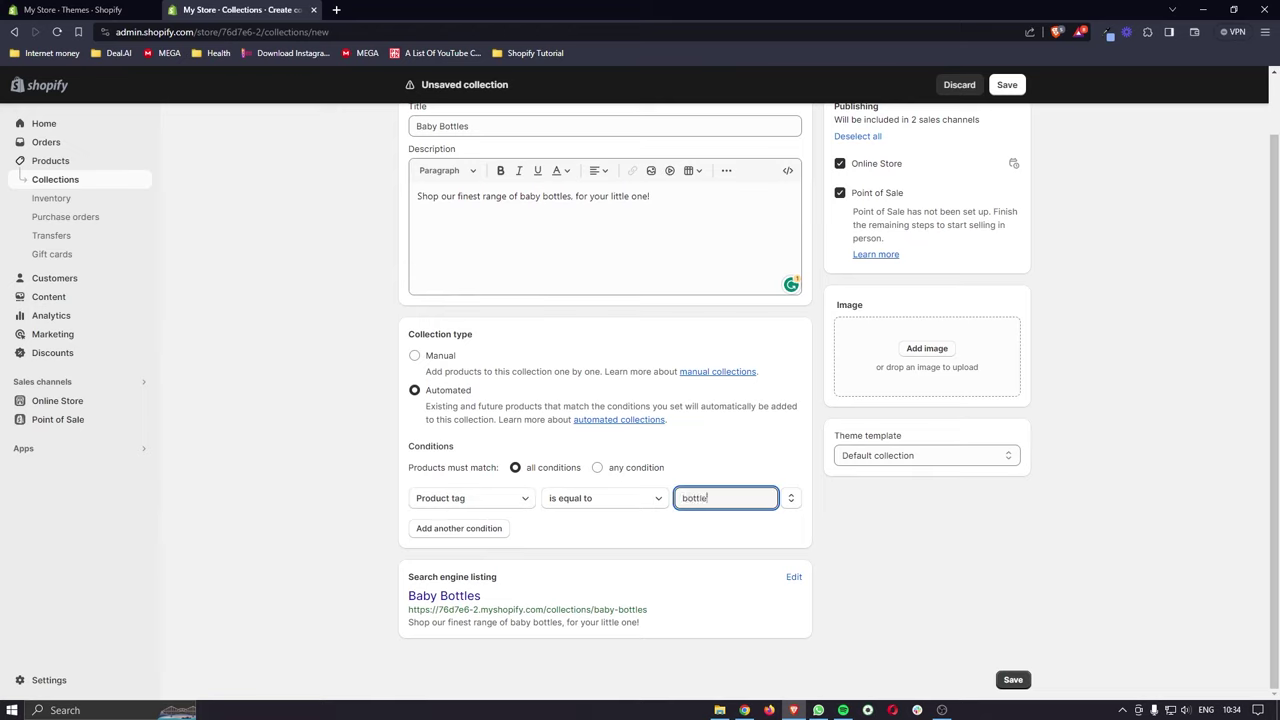
left_click(830, 579)
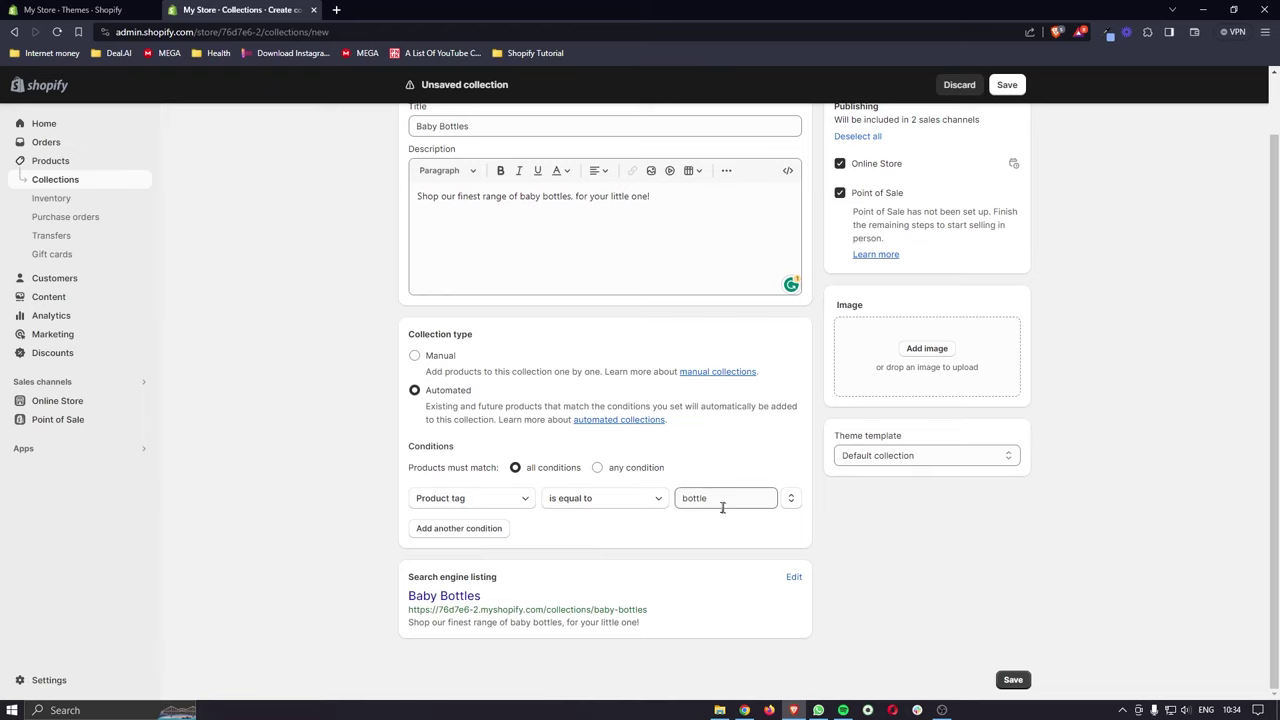
Step: Add a picture of a baby drinking from a bottle as the collection image, and save the collection
scroll(791, 515, "up", 1)
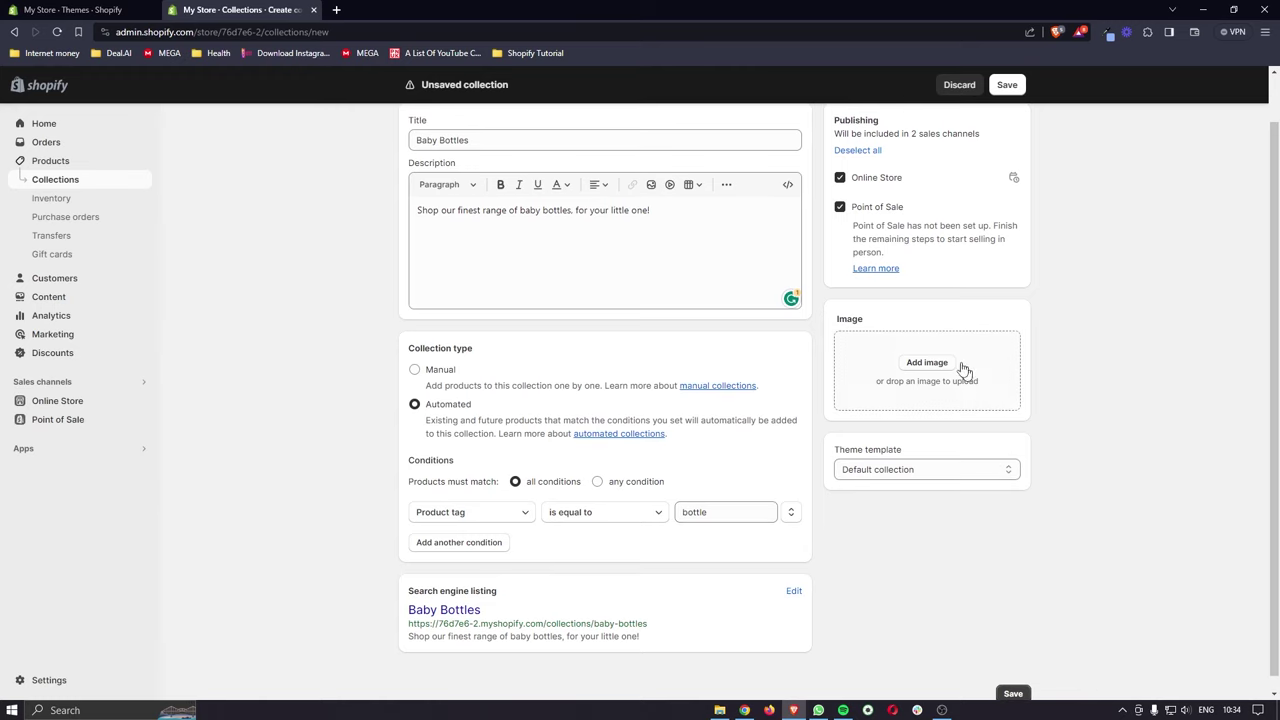
left_click_drag(838, 320, 919, 372)
left_click(901, 323)
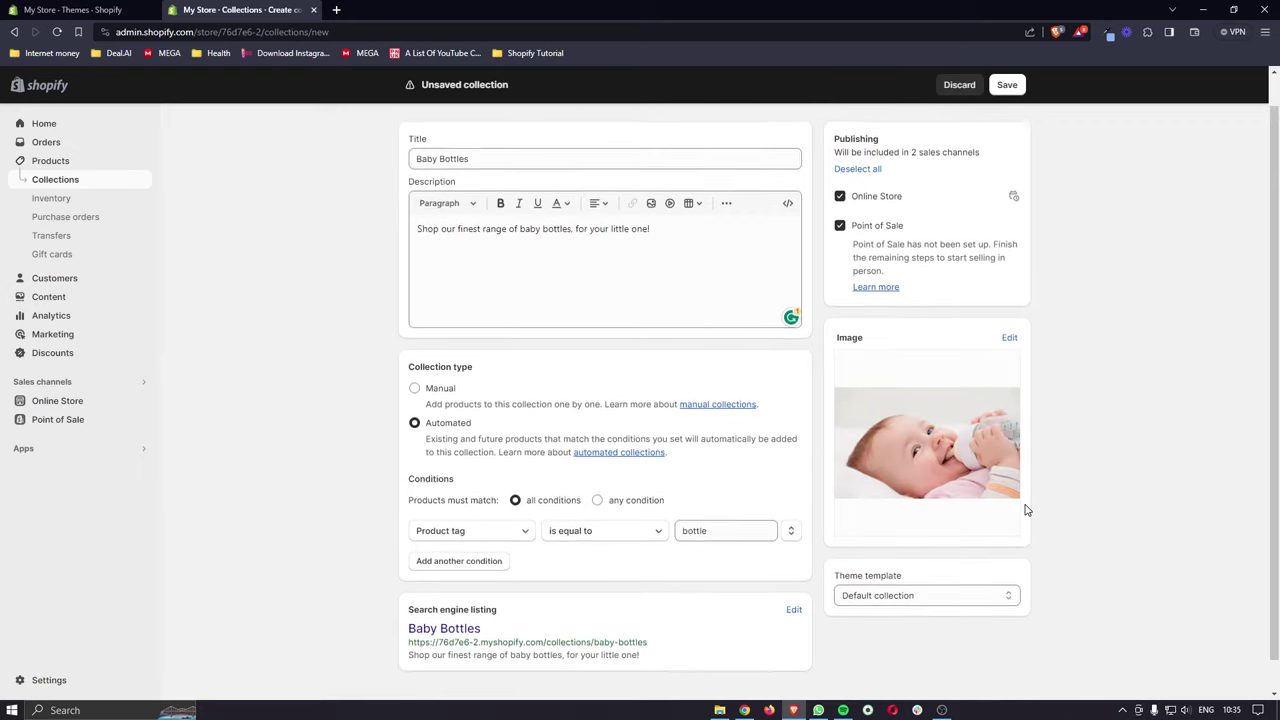
left_click(1008, 87)
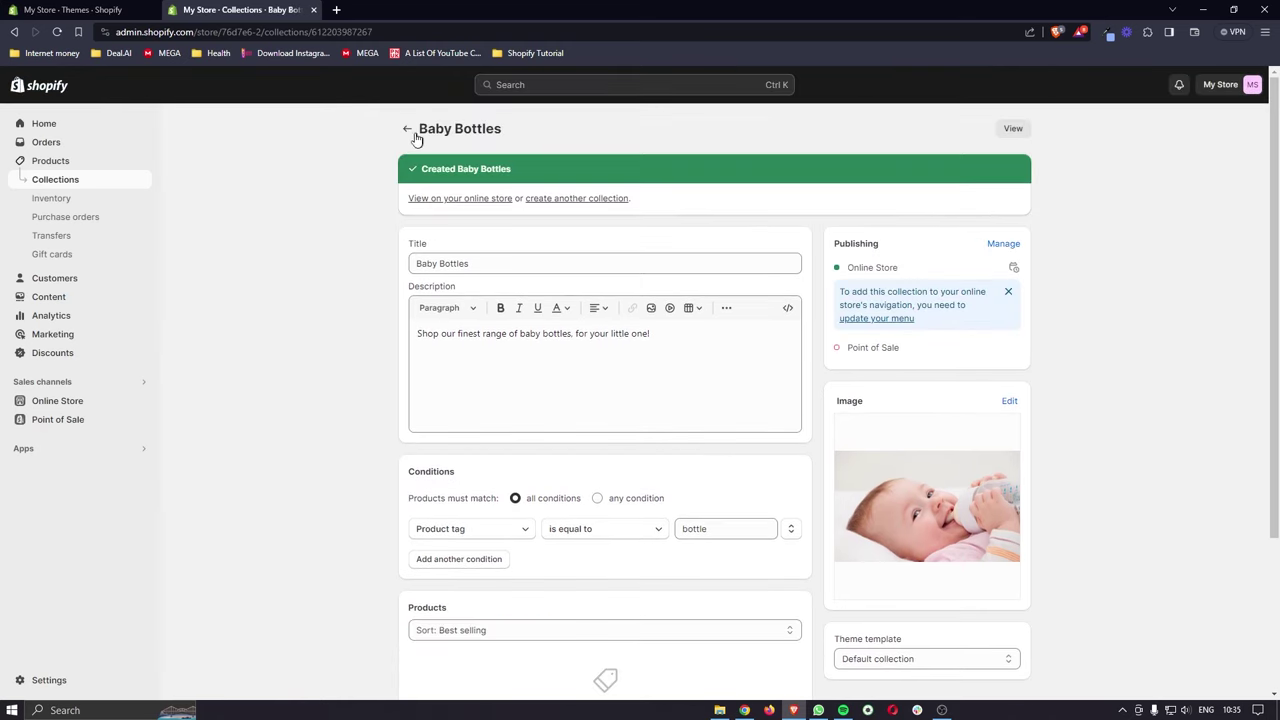
left_click(412, 133)
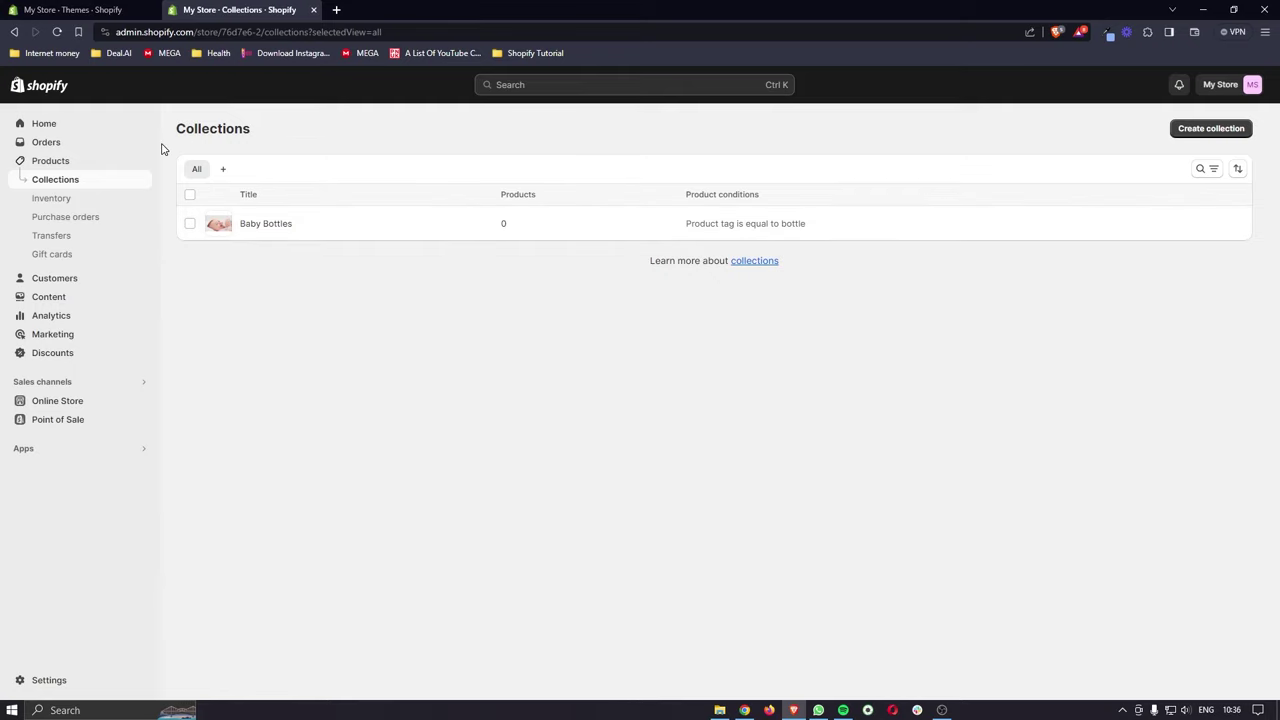
Step: Add the tag bottle to the Insulated Baby Bottle product and save it
left_click(59, 166)
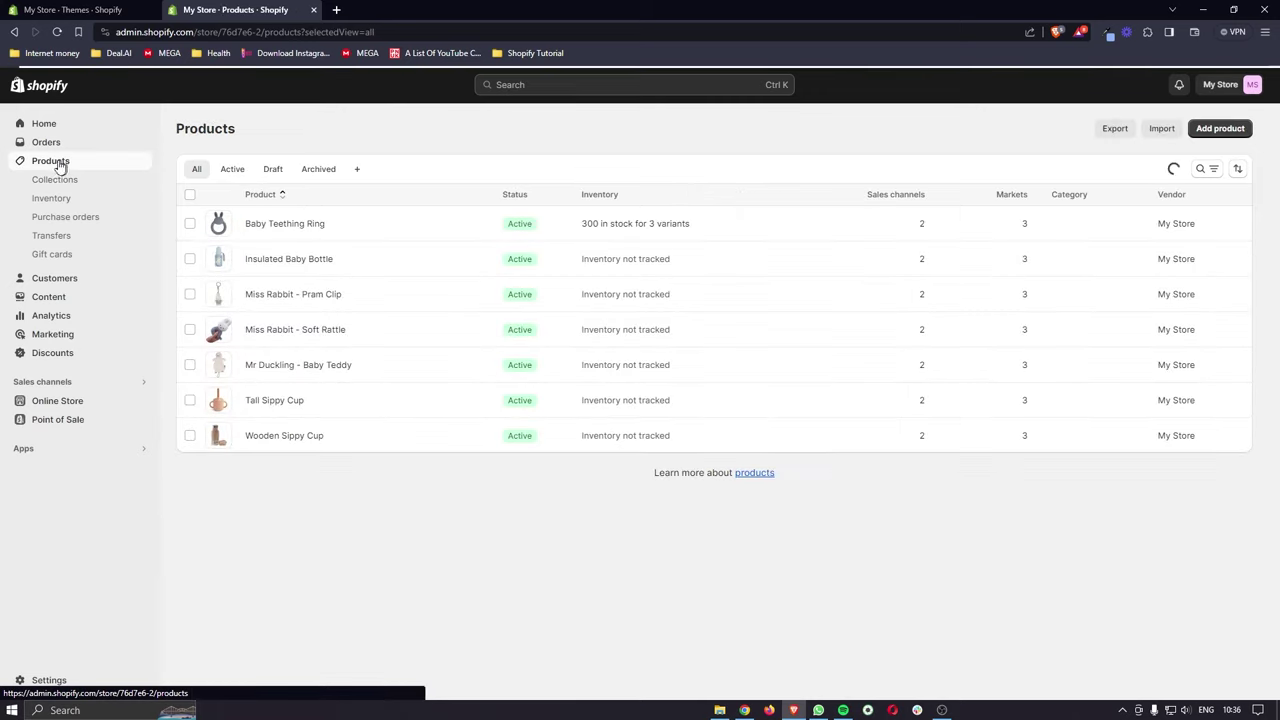
left_click(312, 262)
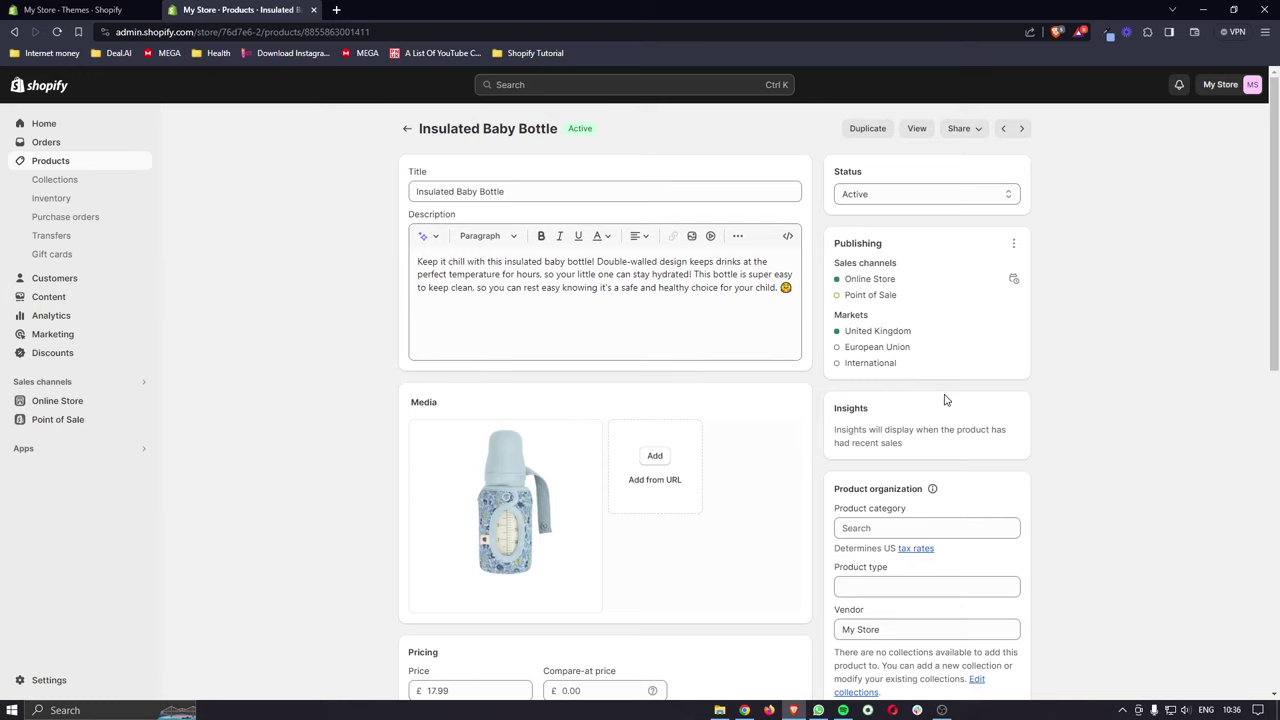
scroll(1068, 399, "down", 5)
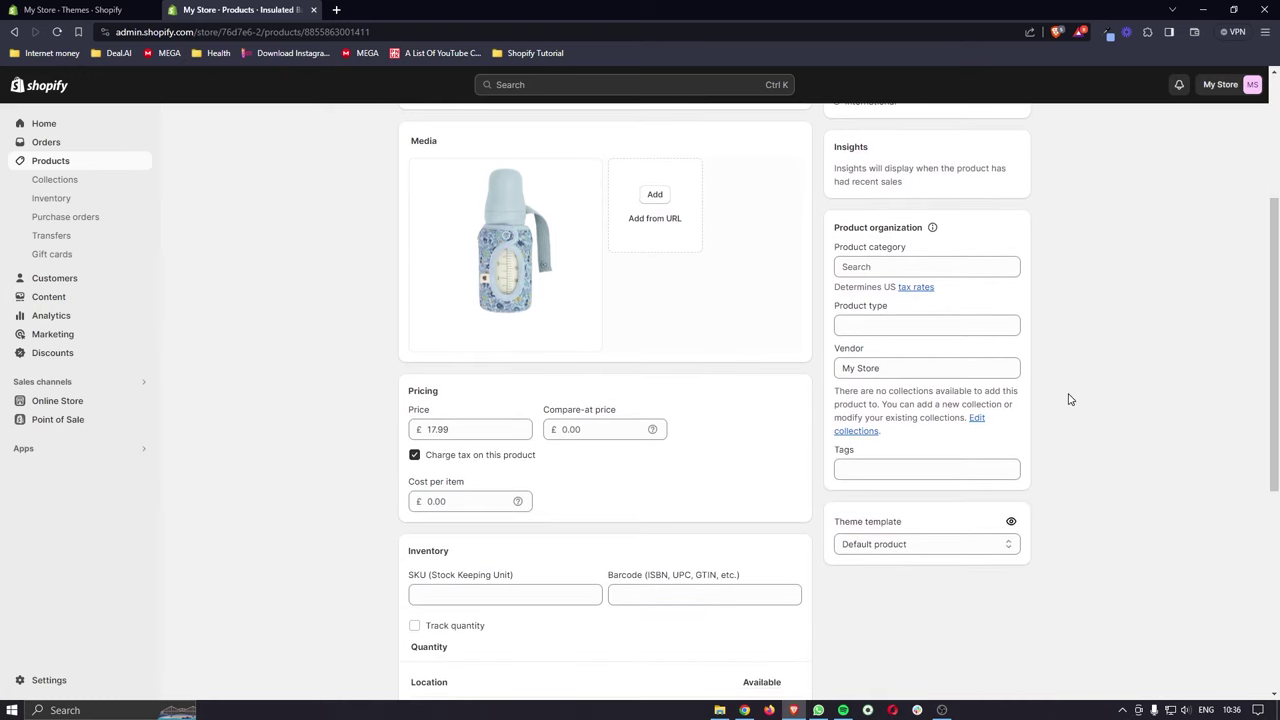
left_click(927, 396)
type("bottle")
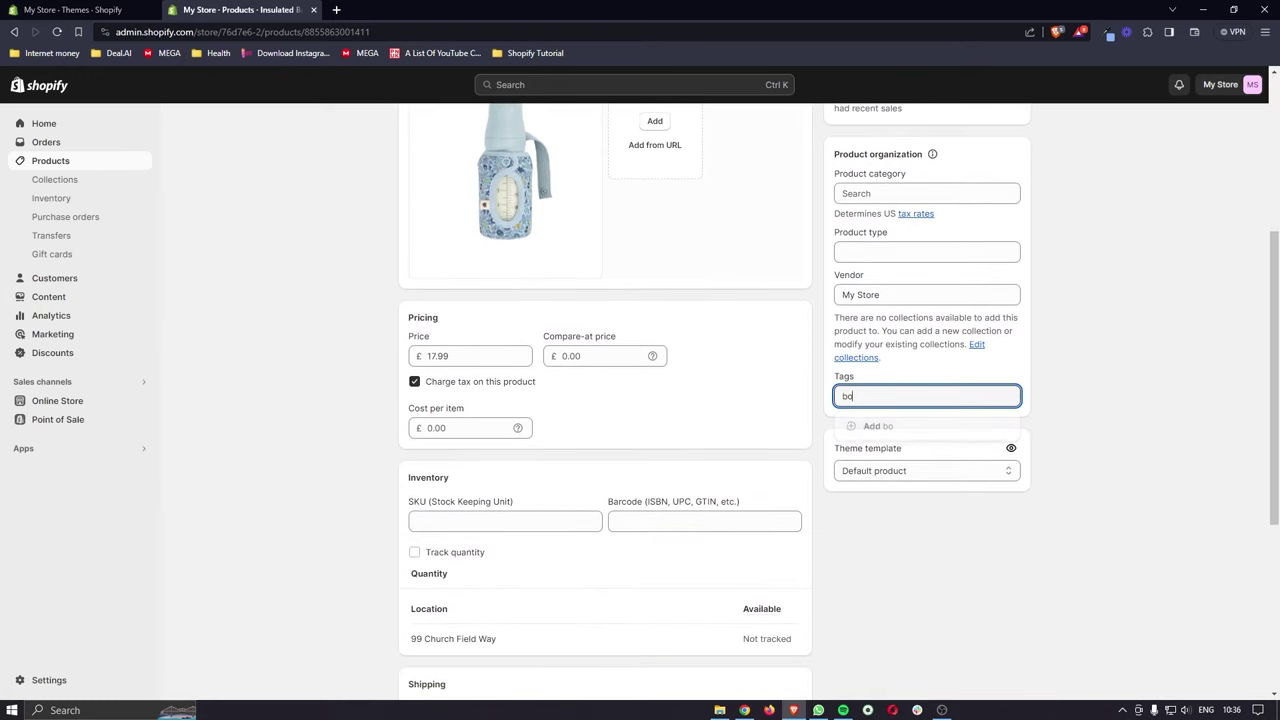
left_click(880, 426)
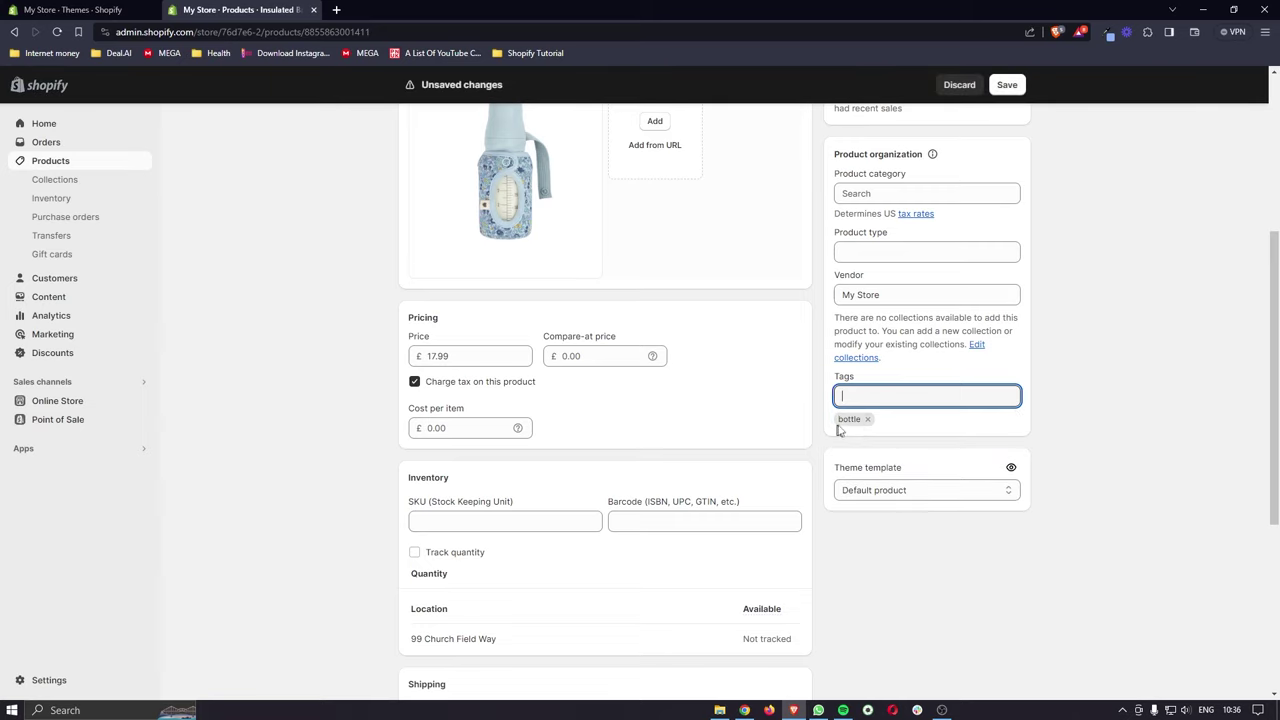
left_click(1020, 89)
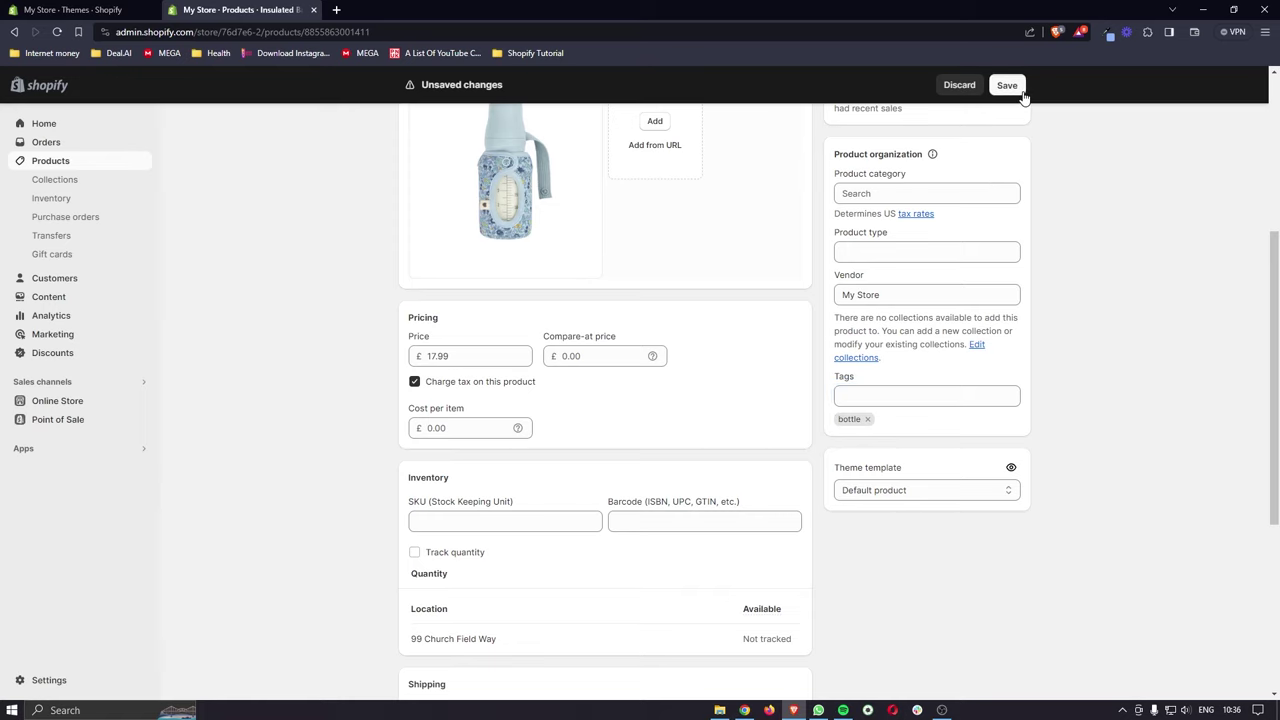
Step: Check the Baby Bottles collection for the products it contains and return to the collection list
left_click(50, 160)
left_click(68, 180)
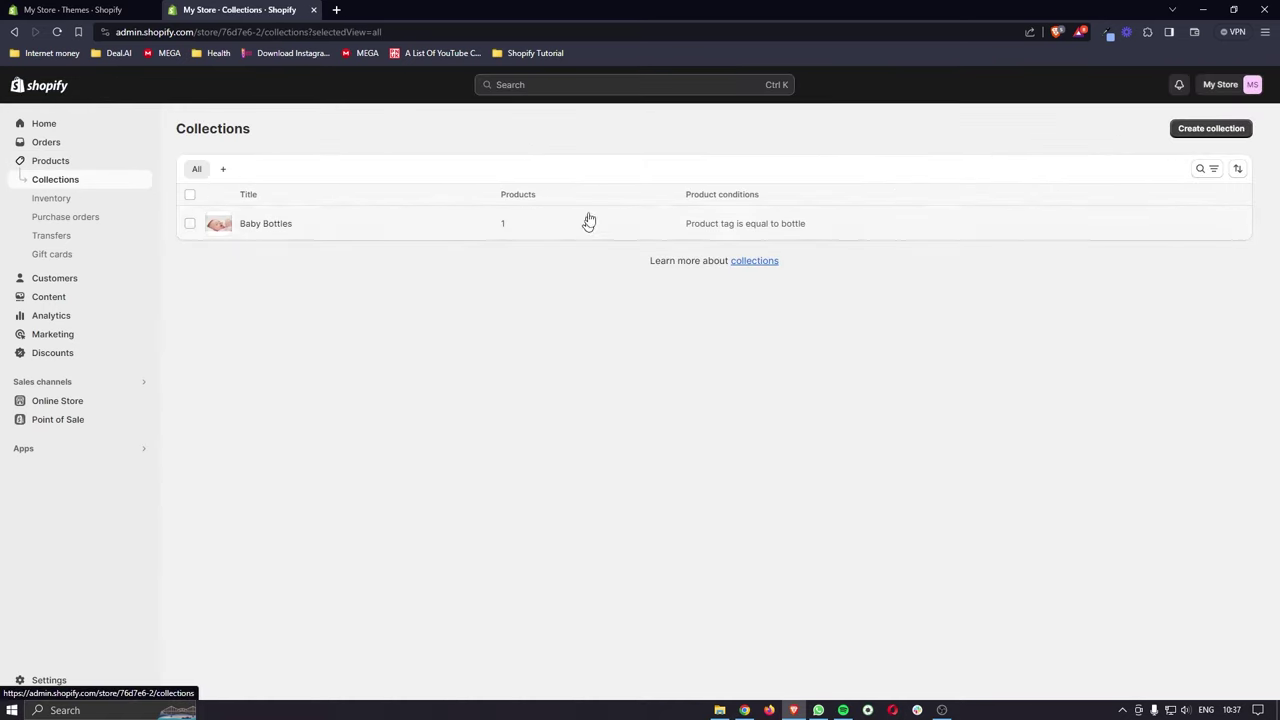
left_click(370, 233)
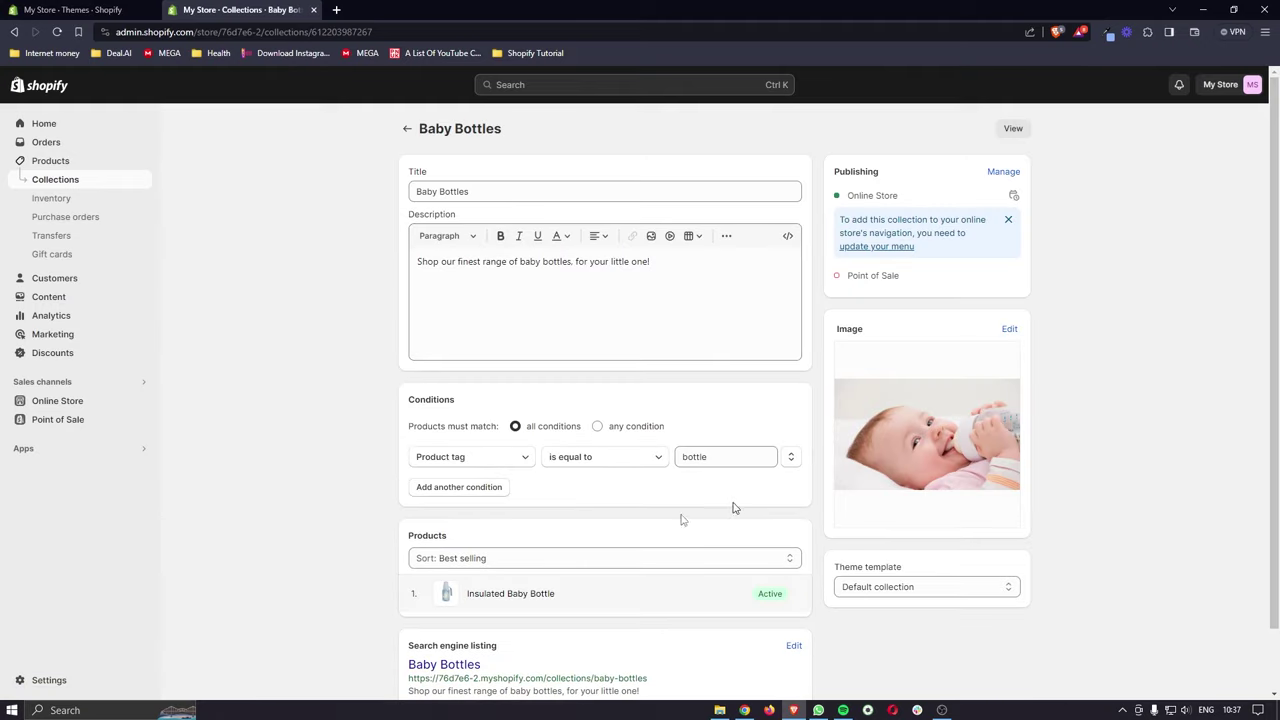
scroll(609, 457, "down", 1)
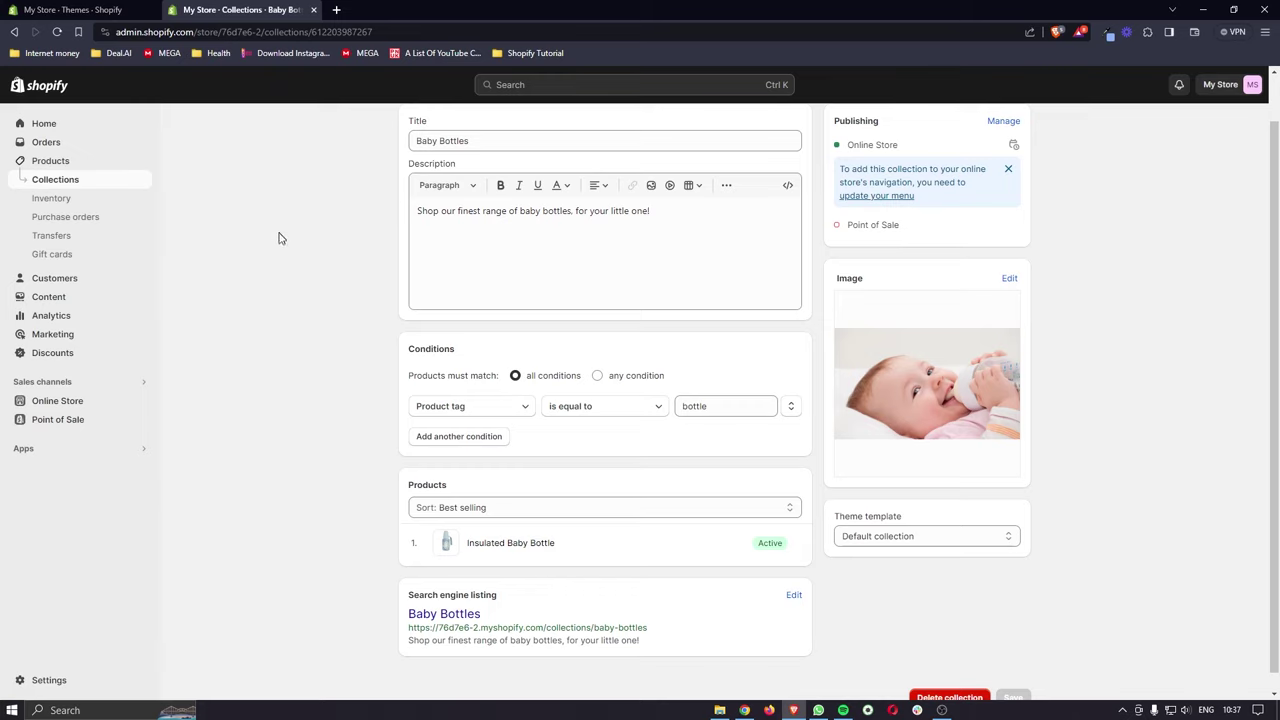
key("alt+Left")
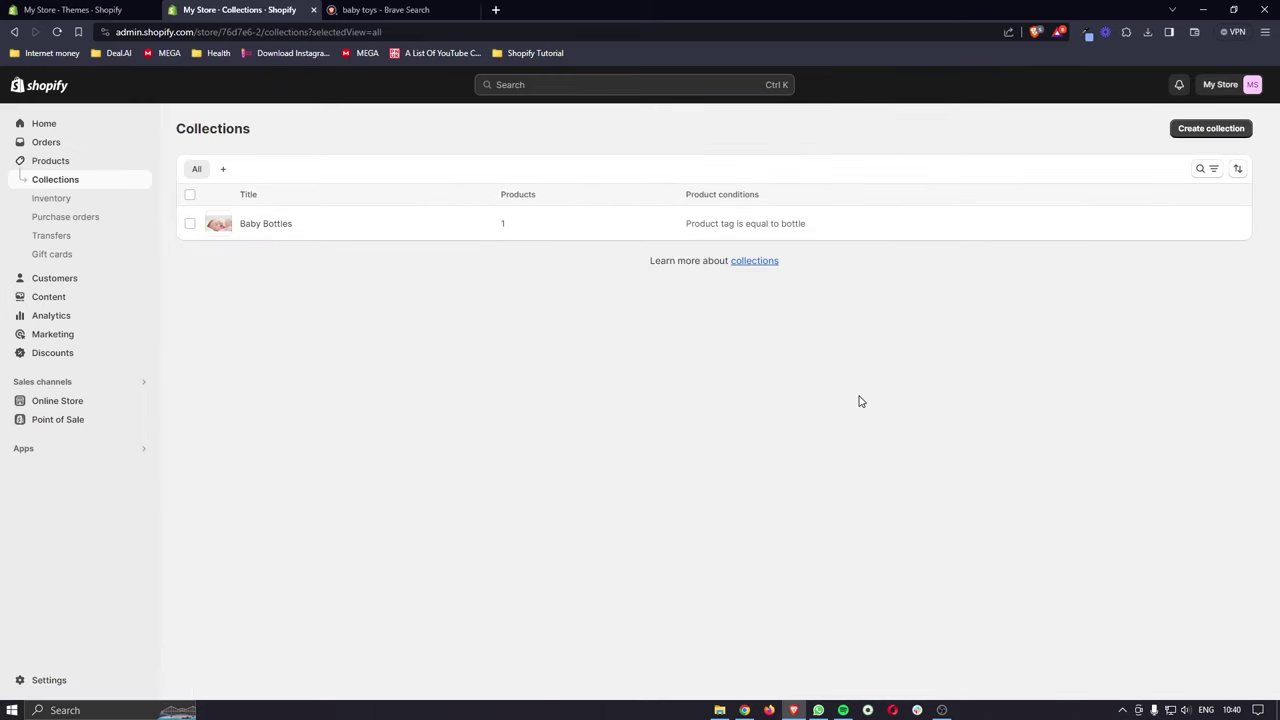
Step: Create a collection titled Baby Toys with the description "The best baby toys in the world"
left_click(1208, 129)
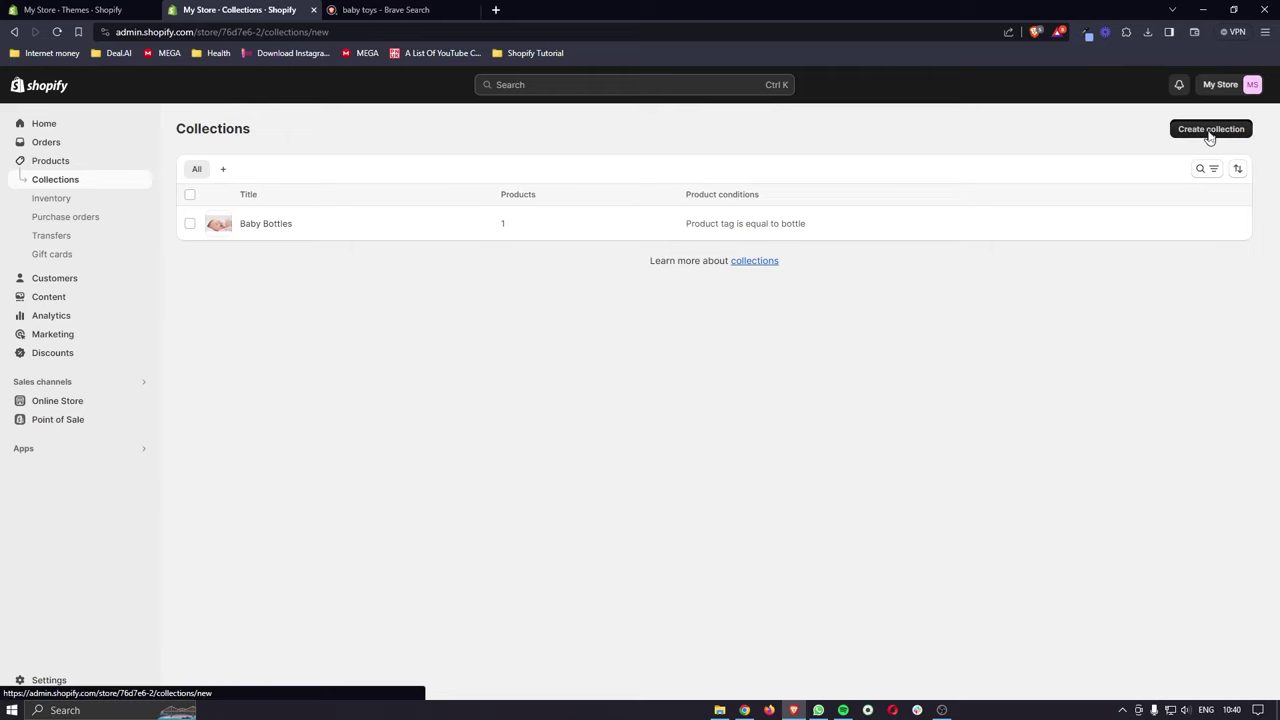
left_click(476, 190)
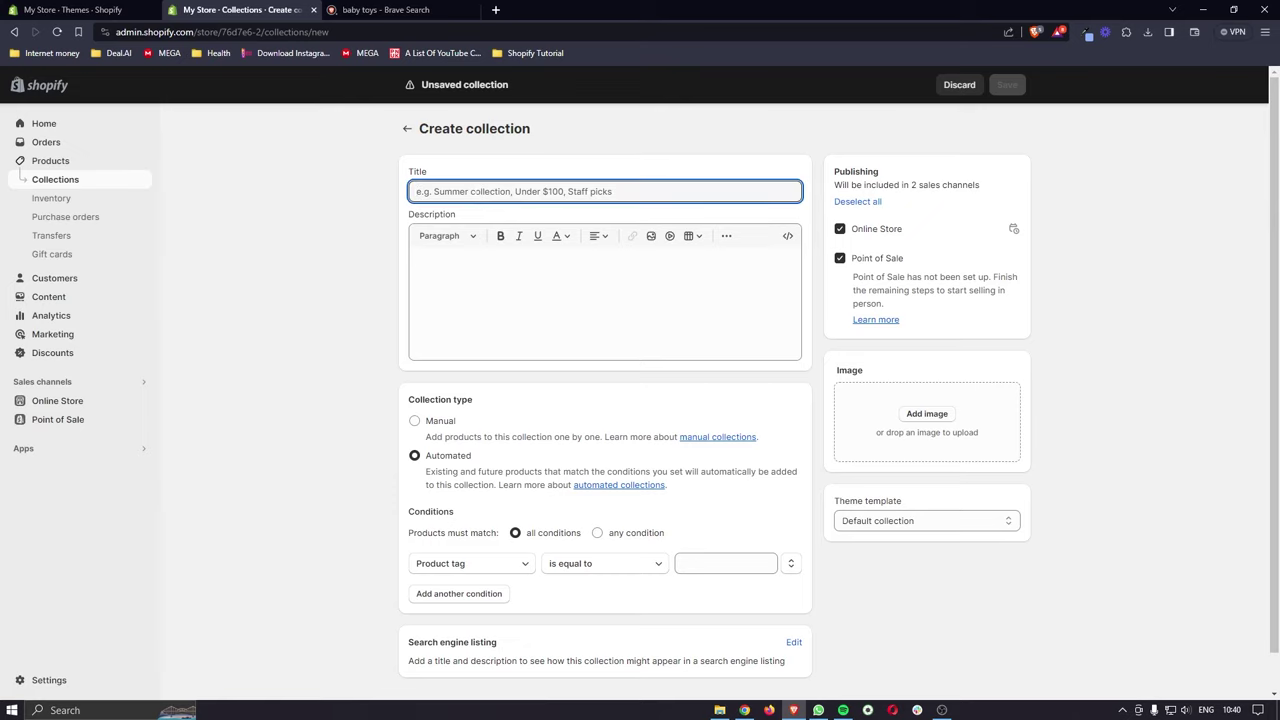
type("B")
key("Caps_Lock")
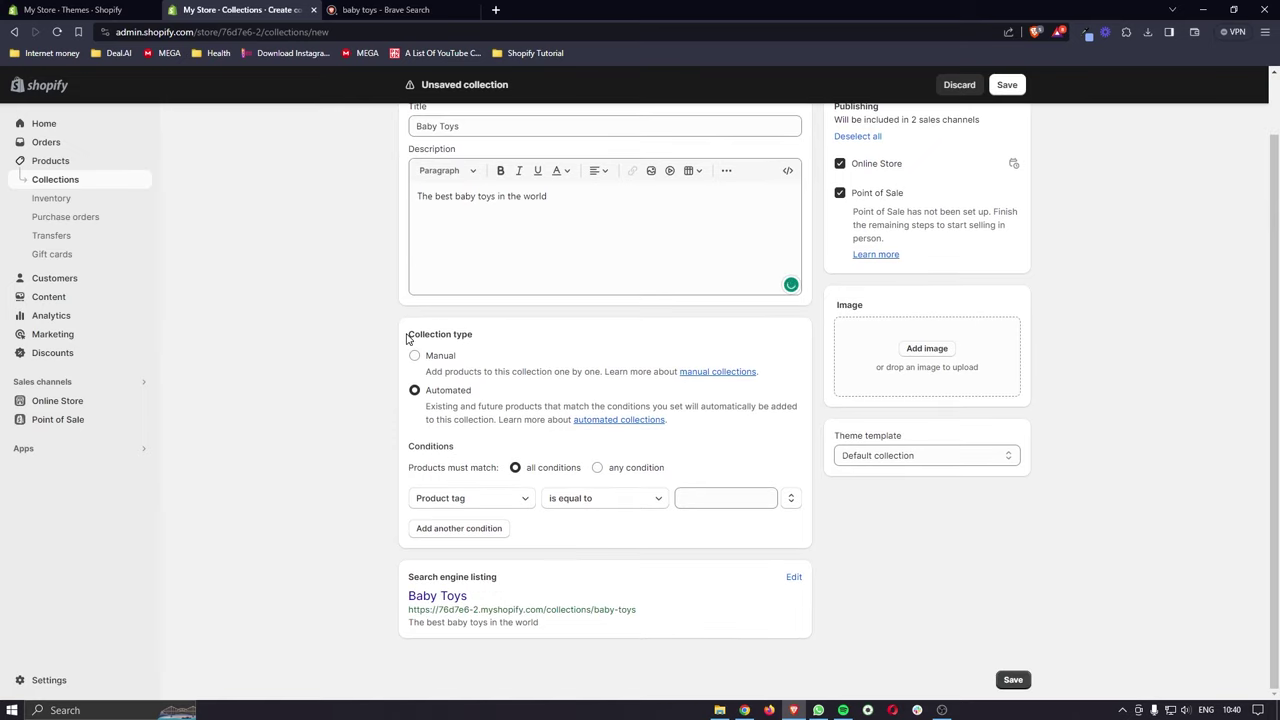
Step: Set the Baby Toys collection's automated condition to product tag is equal to toys
left_click_drag(407, 338, 482, 340)
left_click(484, 340)
left_click(686, 498)
type("toys")
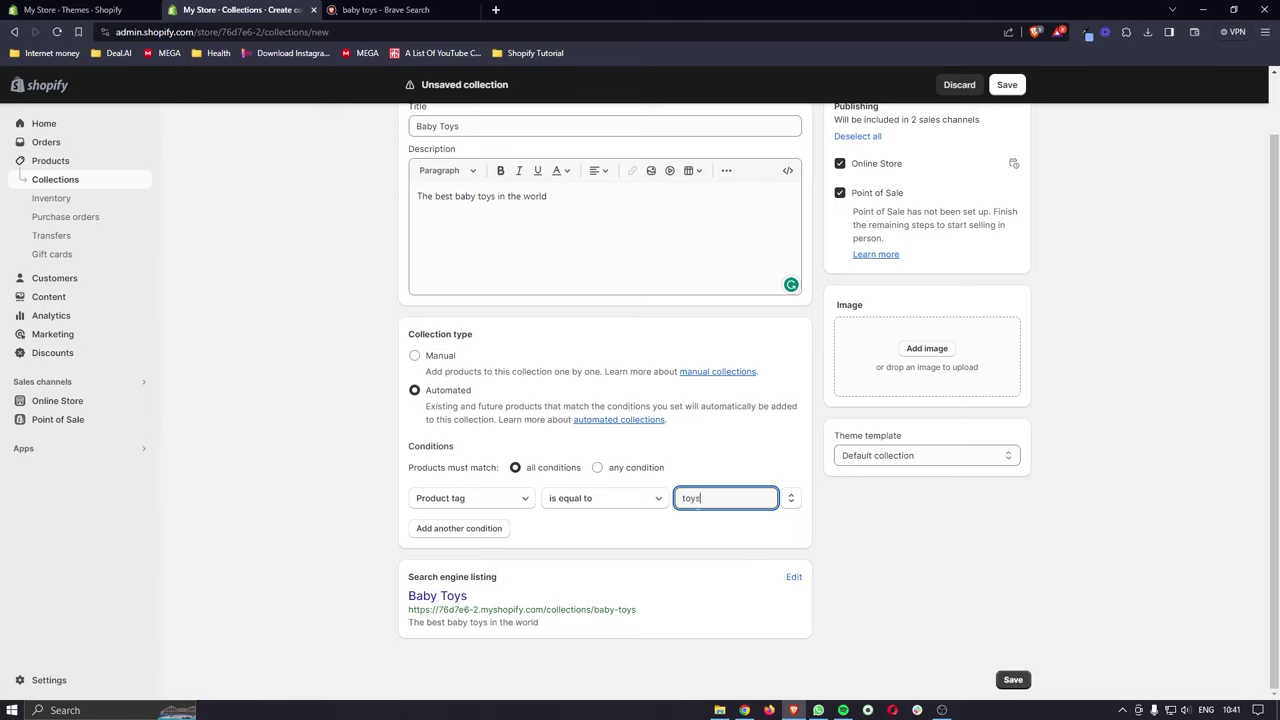
left_click(885, 513)
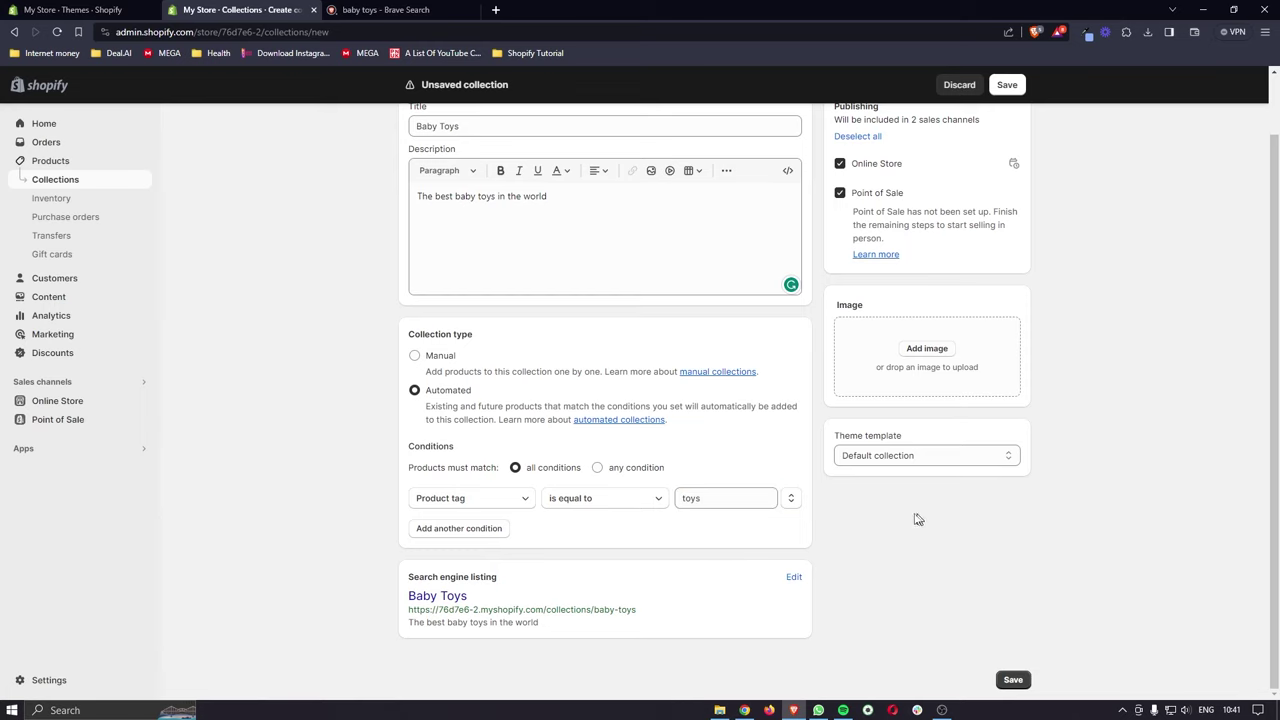
Step: Add the picture of a baby girl playing with toys as the collection image, save the collection, and return to the collection list
left_click(951, 349)
double_click(222, 333)
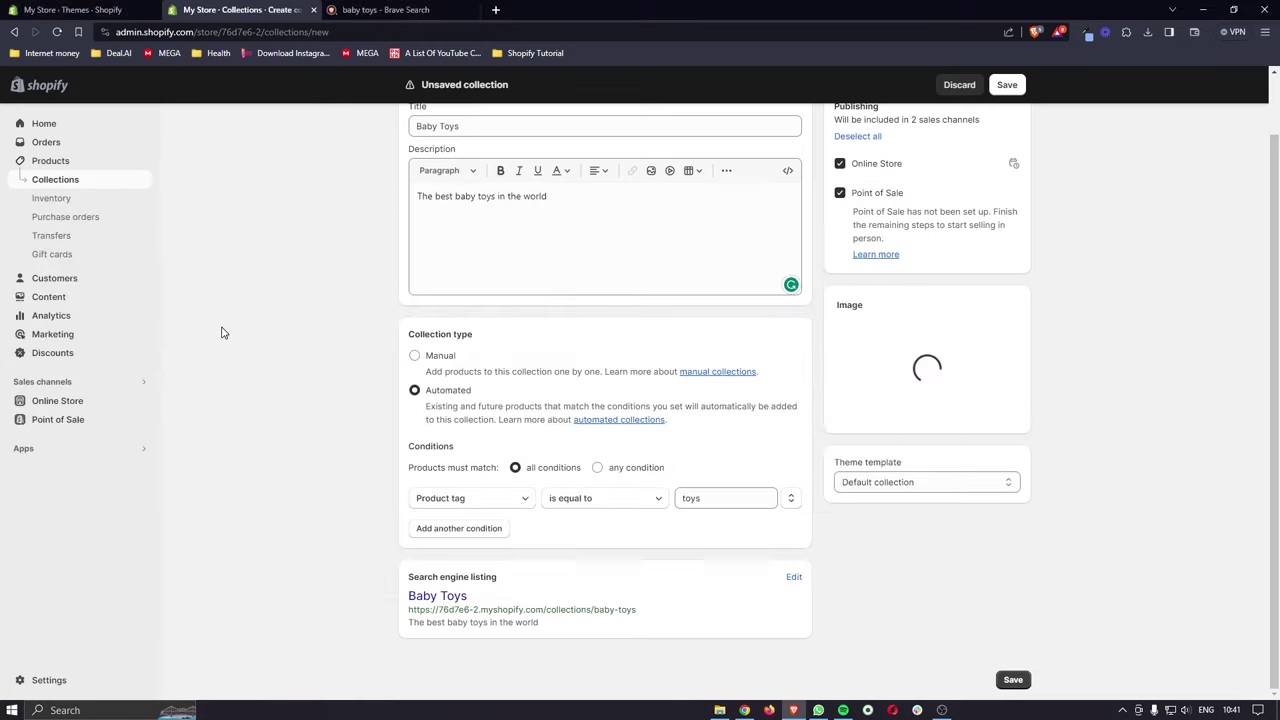
scroll(1046, 249, "up", 2)
left_click(1008, 86)
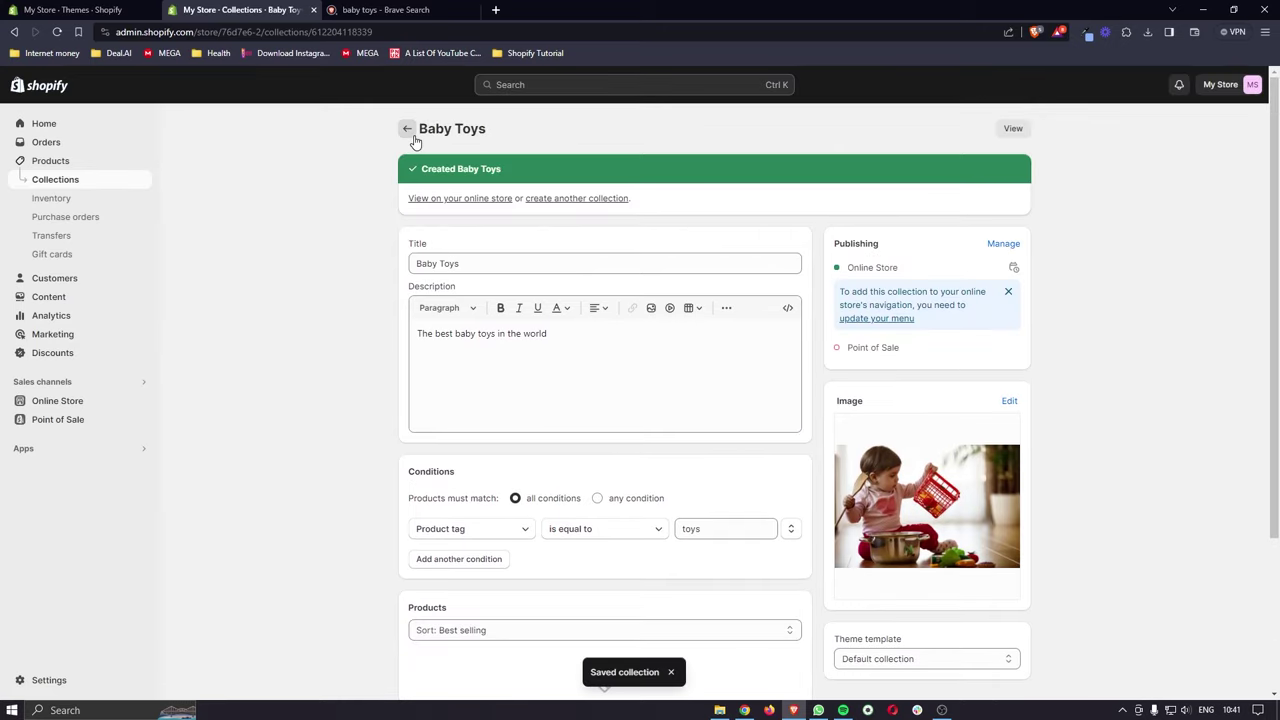
left_click(407, 130)
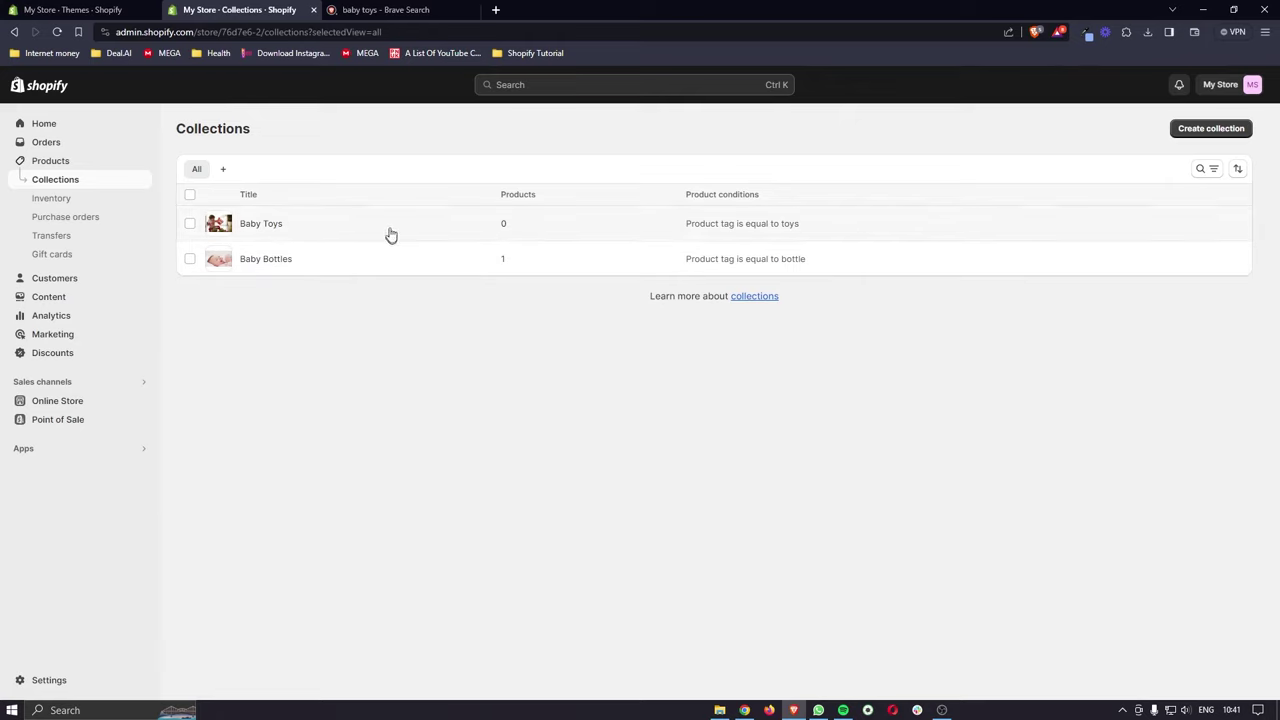
Step: Add the tag toys to the Baby Teething Ring product, save it, and go back to the collection list
left_click(74, 163)
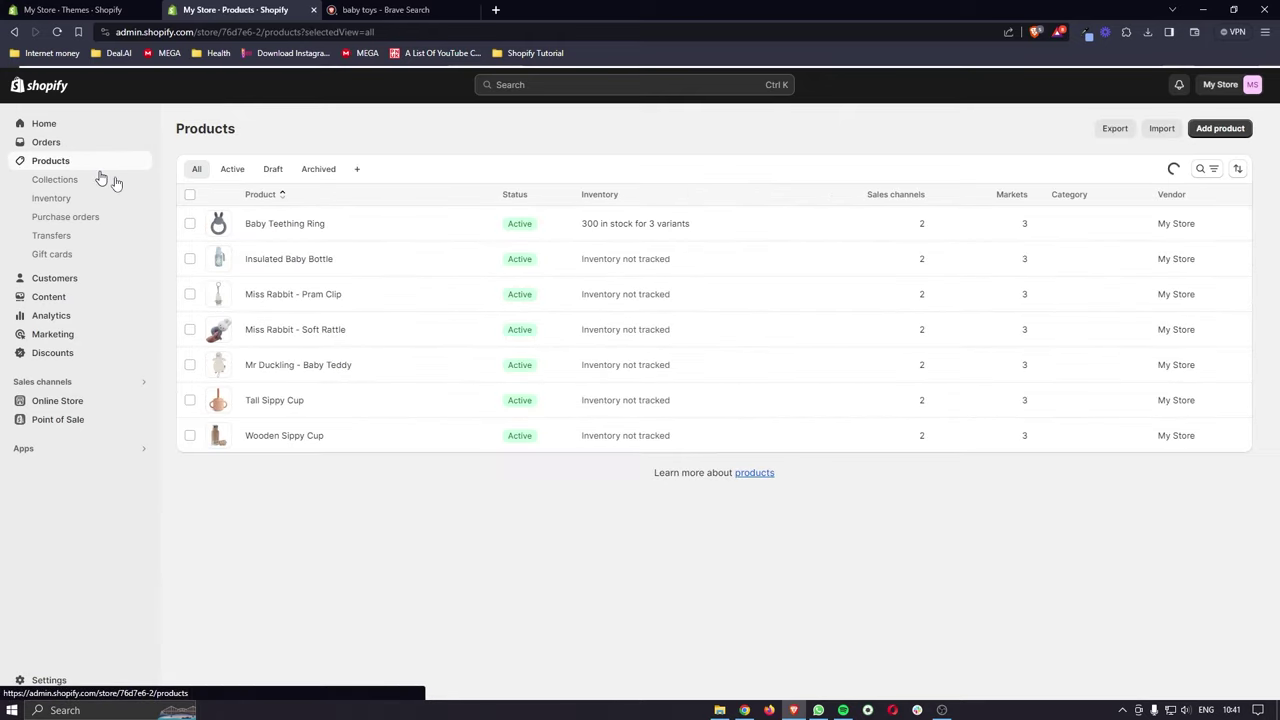
left_click(298, 228)
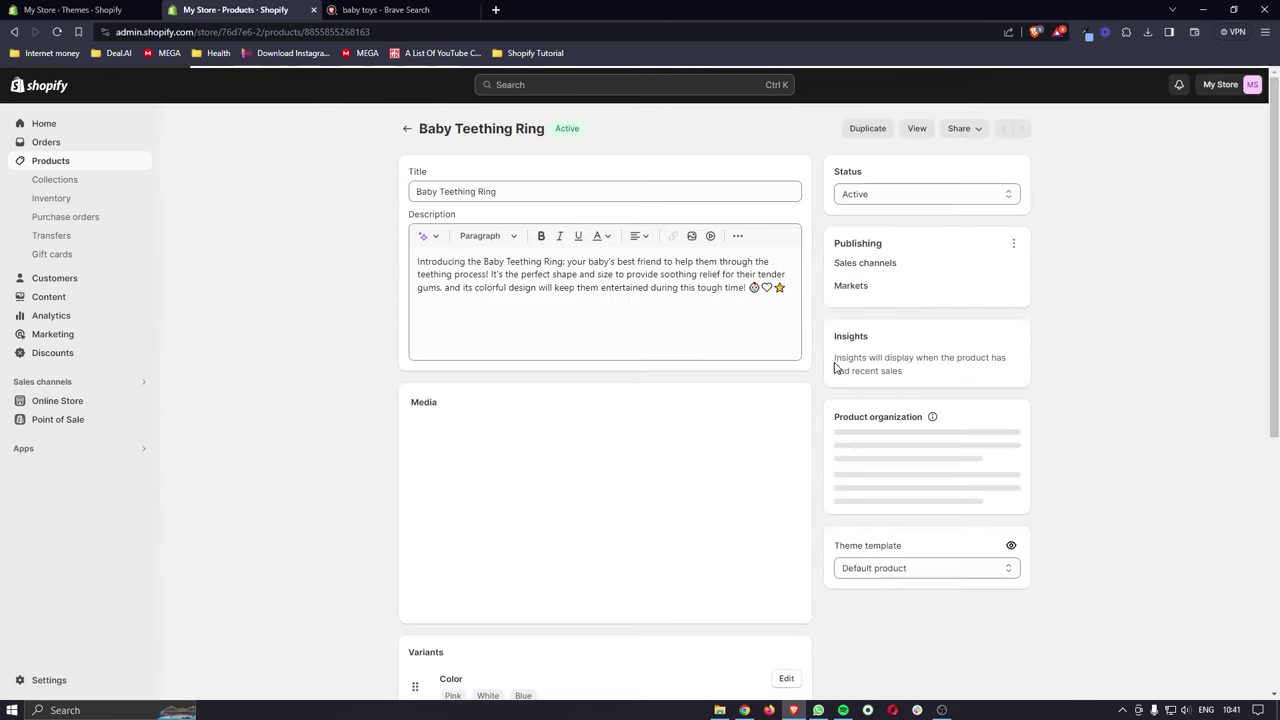
scroll(1063, 437, "down", 3)
left_click(870, 508)
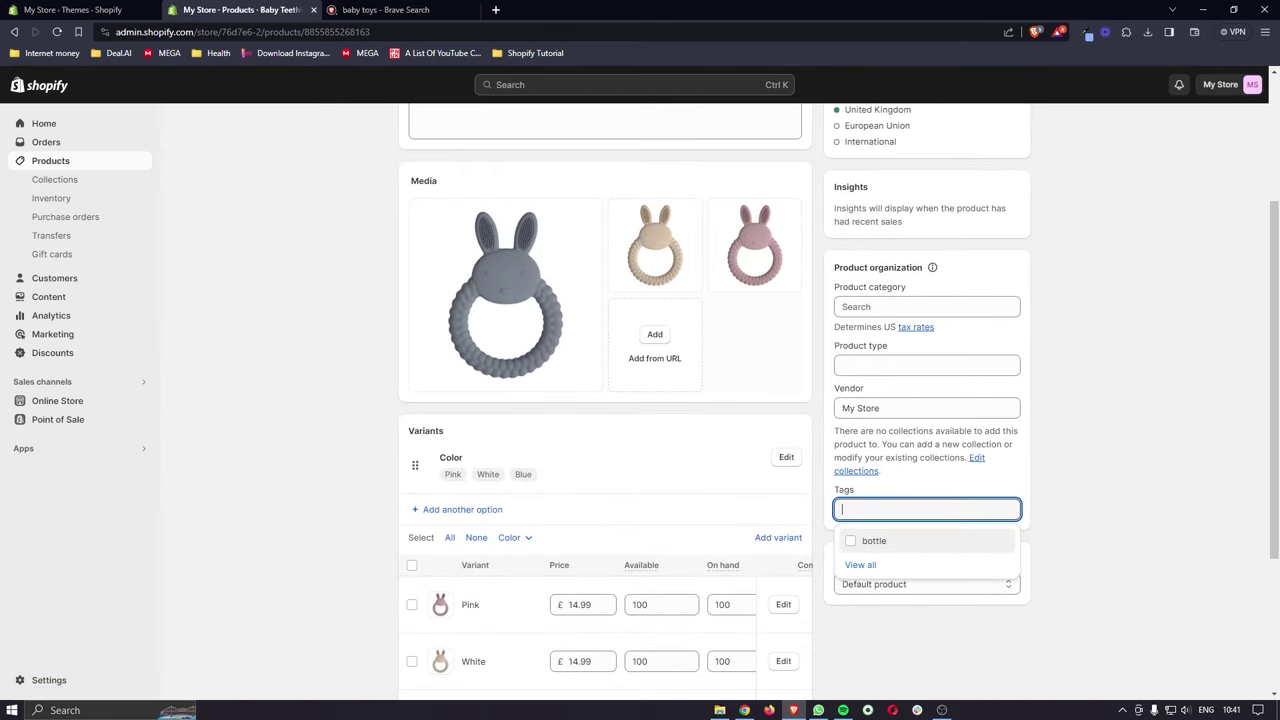
type("toys")
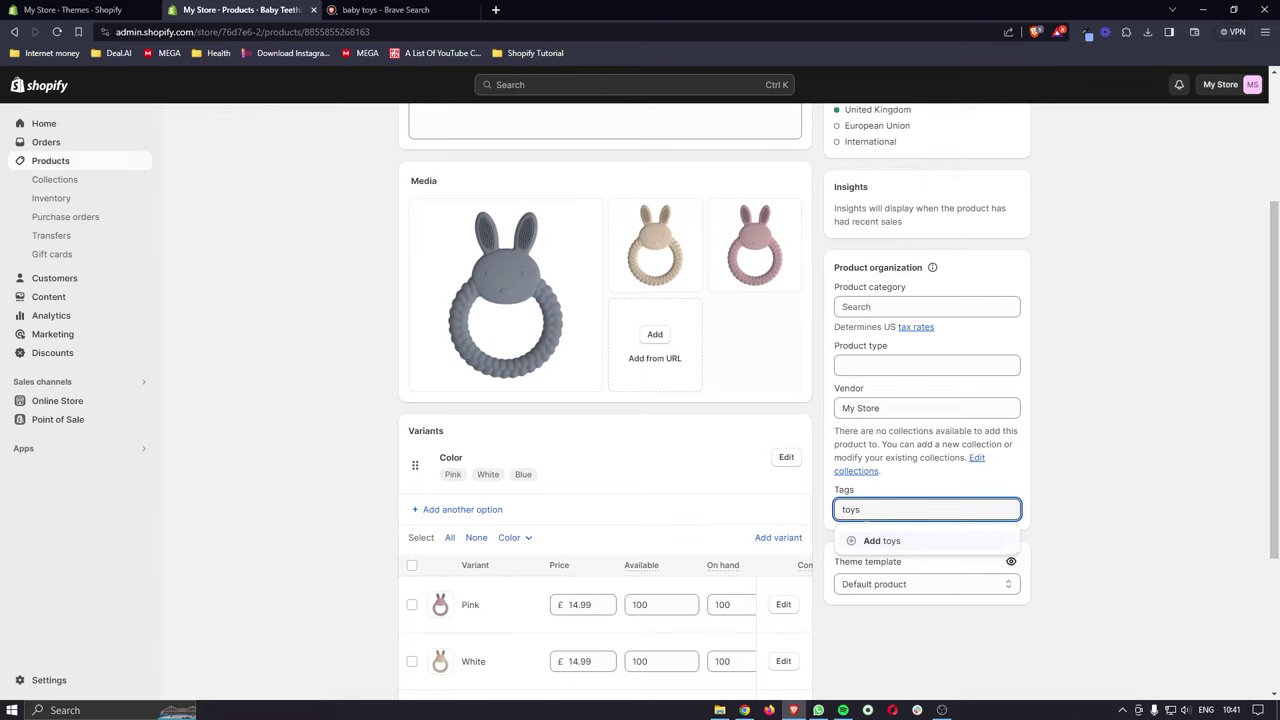
left_click(876, 540)
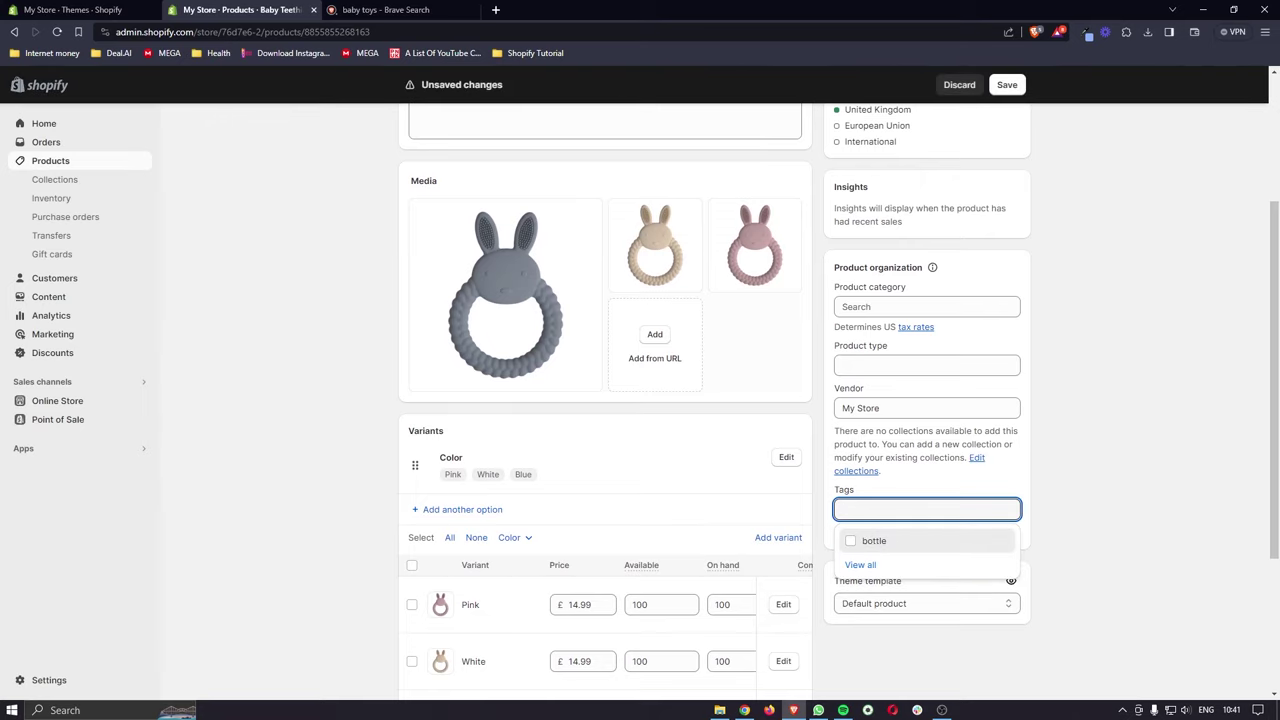
left_click(1034, 507)
left_click(1020, 87)
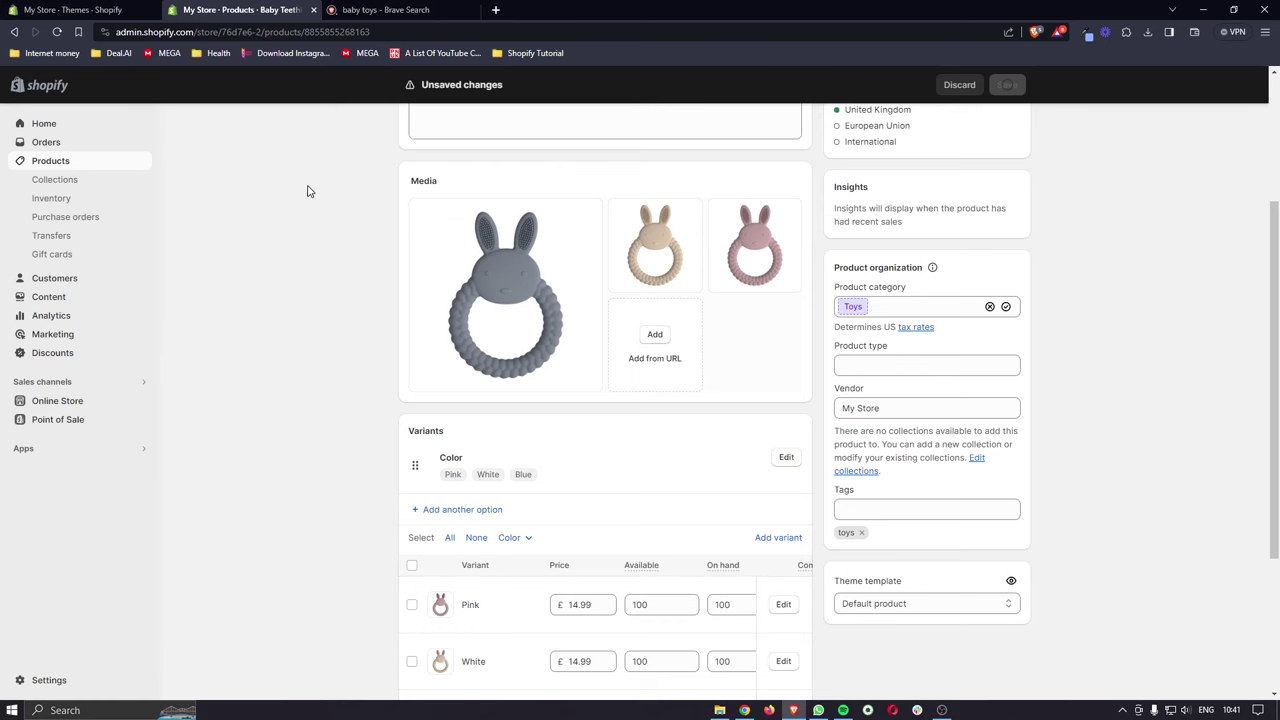
scroll(307, 191, "up", 3)
left_click(403, 126)
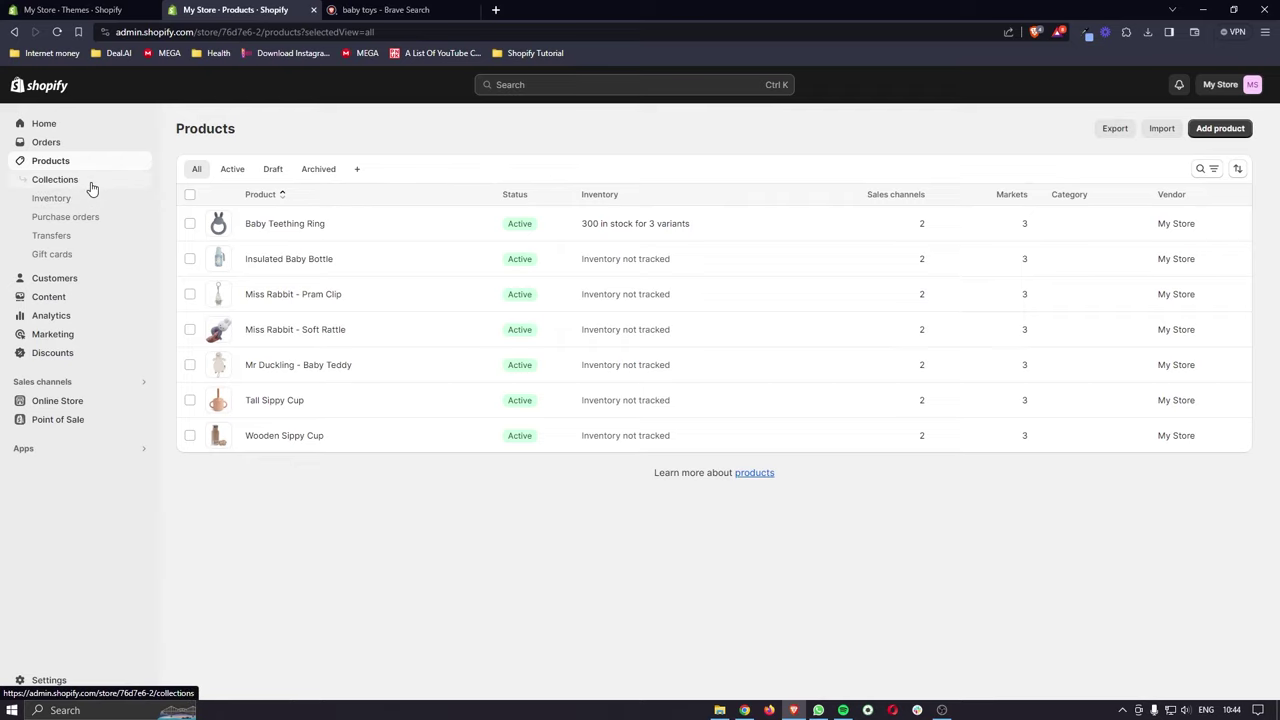
left_click(89, 186)
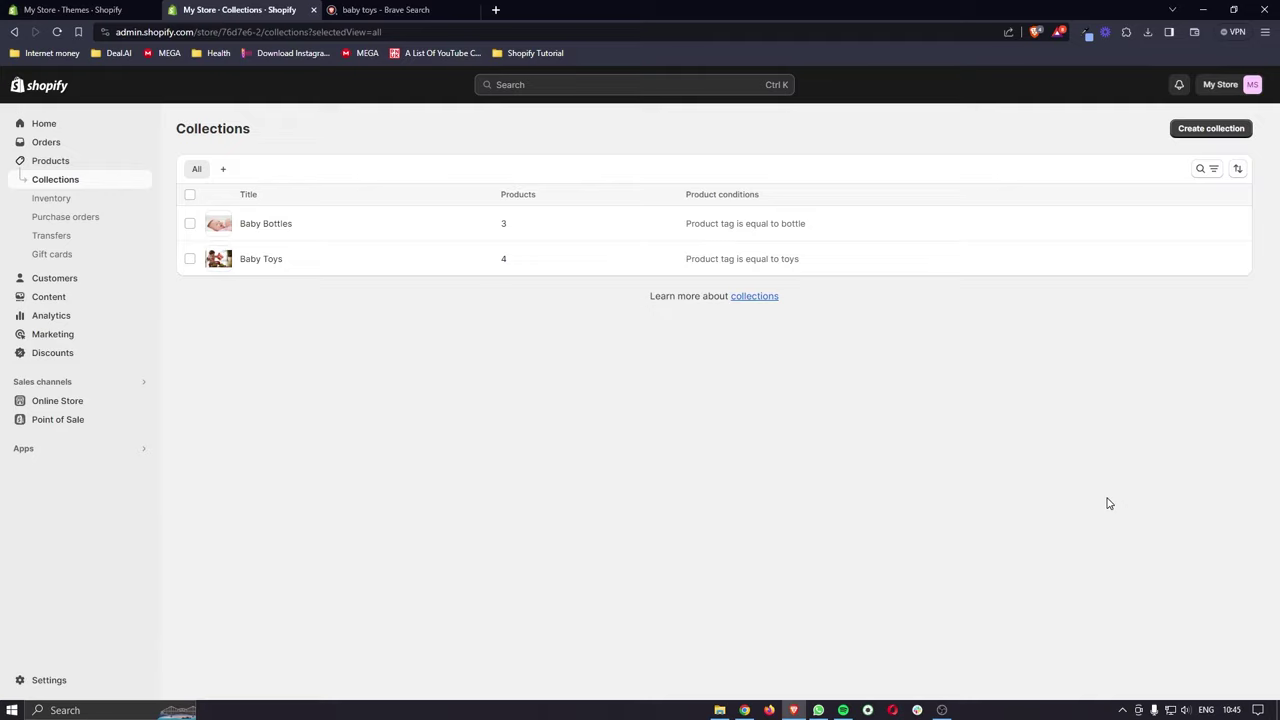
Step: Open the Sense theme for customization and hide the home page's Featured collection section
left_click(55, 400)
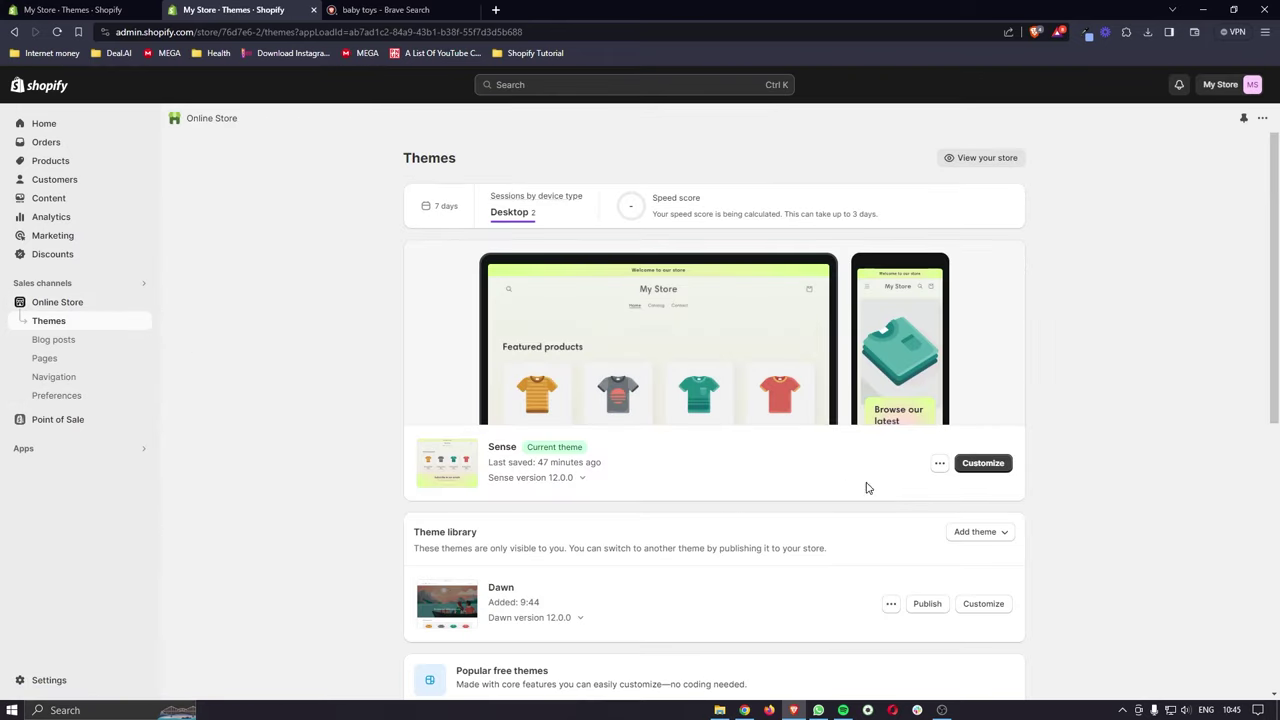
left_click(984, 463)
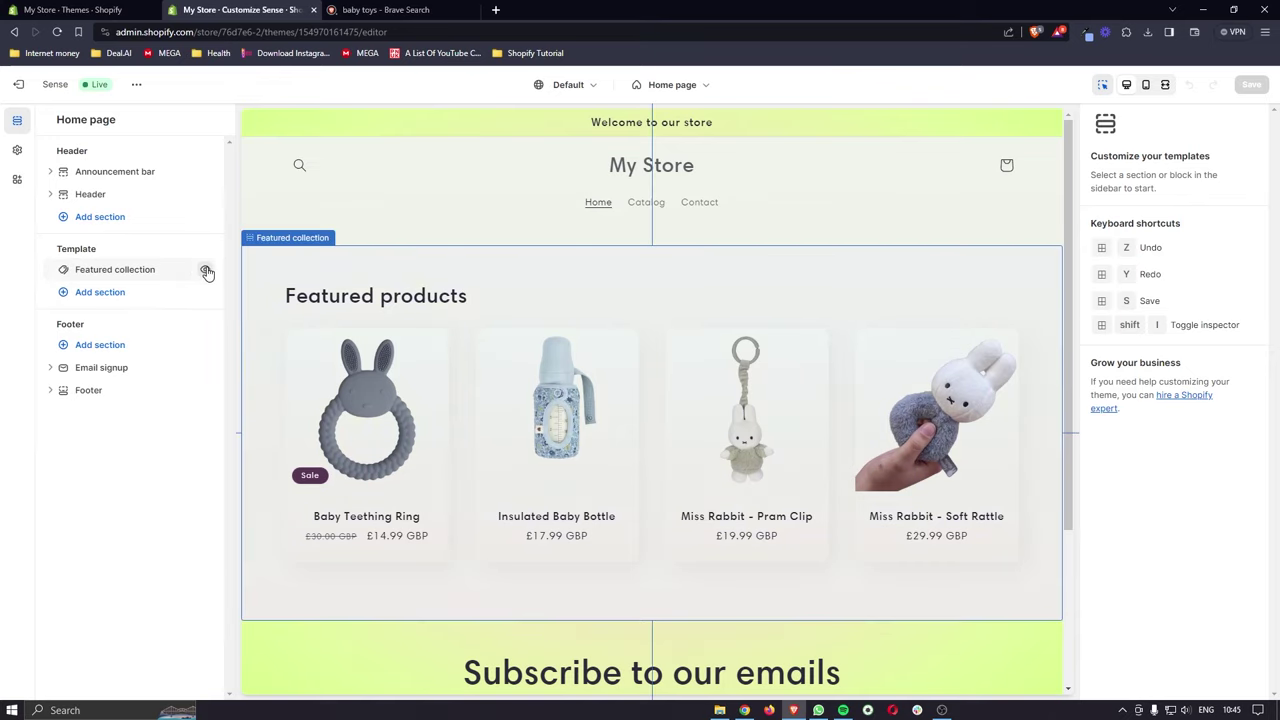
left_click(205, 270)
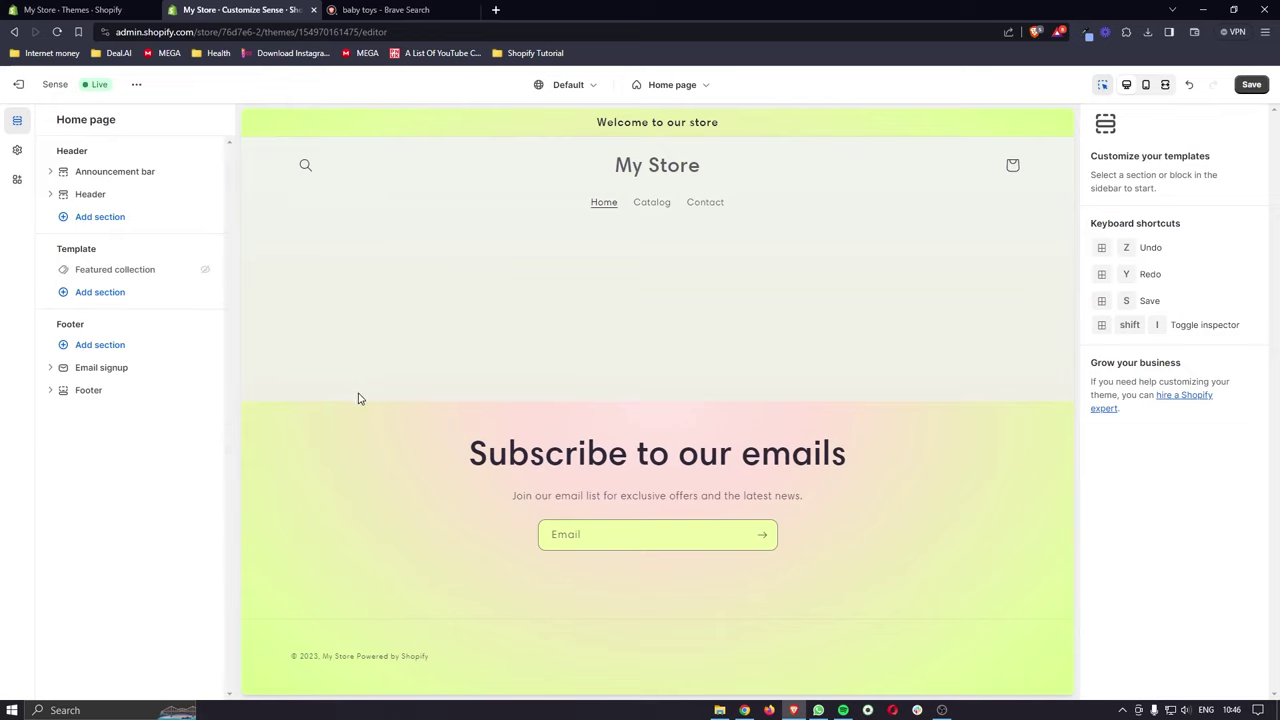
Step: Add an Image with text section to the home page template
left_click(124, 296)
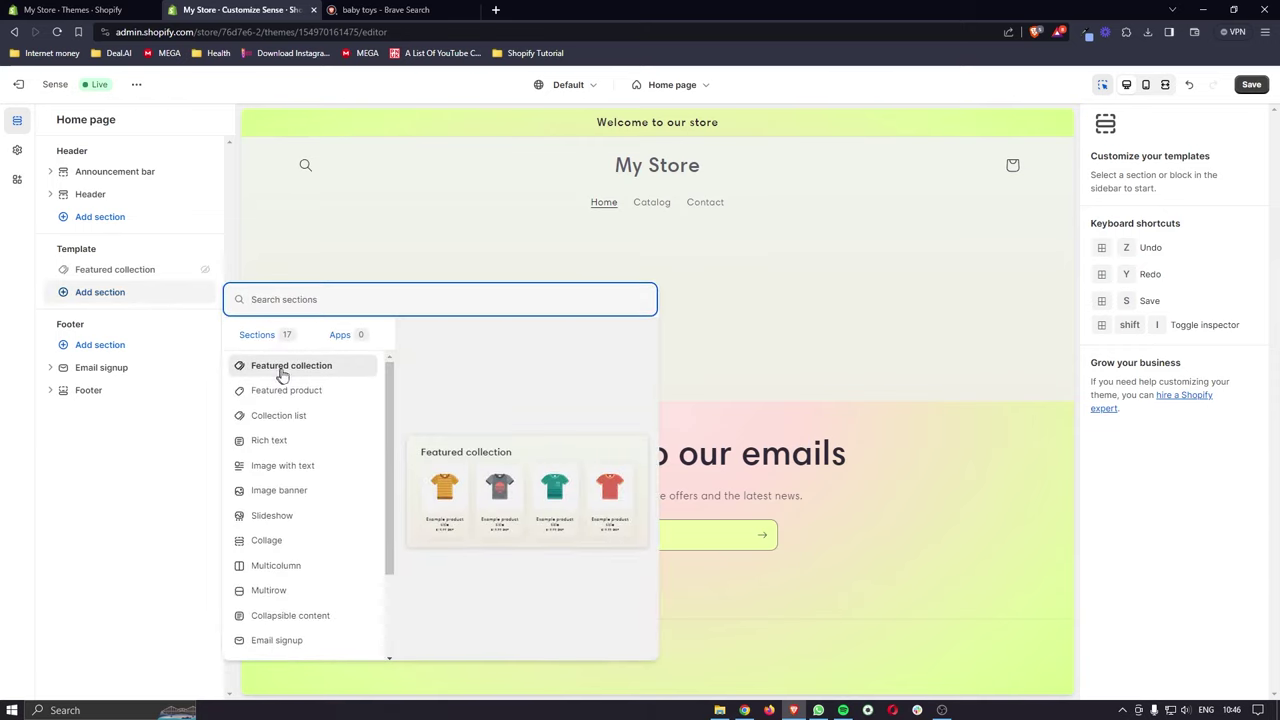
left_click(292, 470)
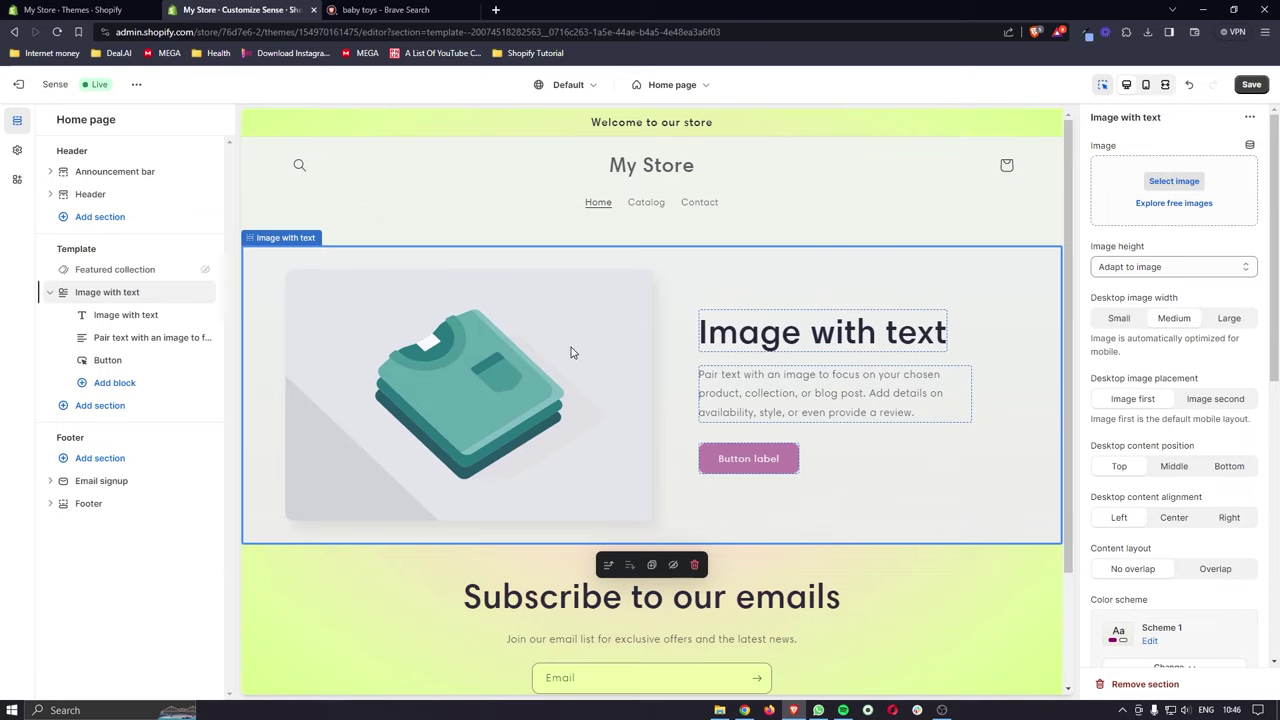
left_click_drag(1081, 117, 1164, 125)
left_click(1165, 125)
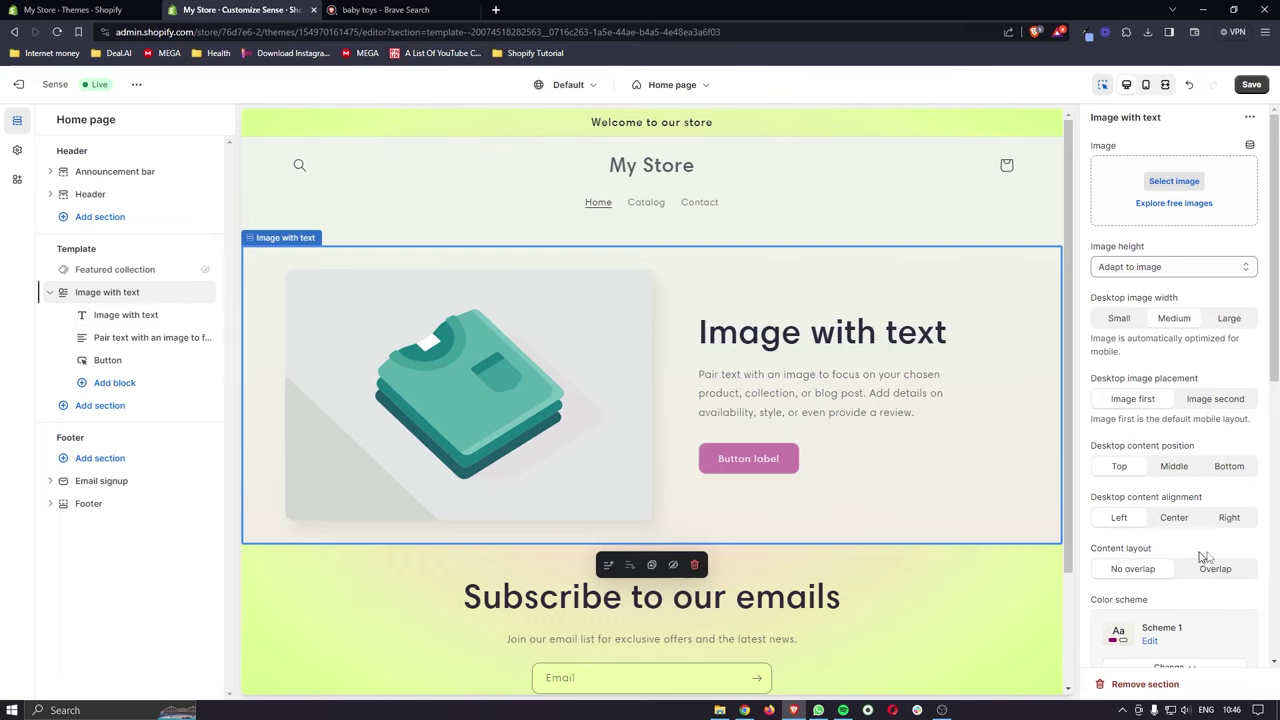
Step: Set the section's desktop image placement to Image second and use the baby-girl-playing-with-toys picture as its image
left_click(1202, 404)
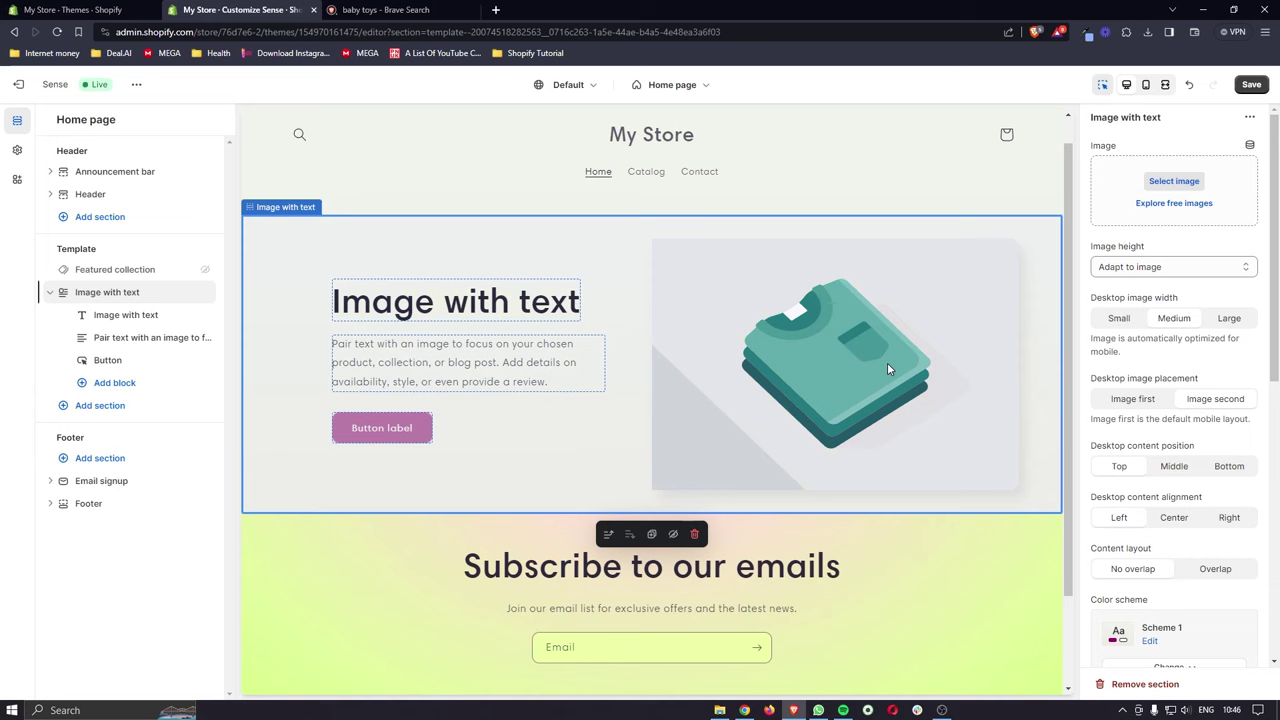
left_click(1168, 183)
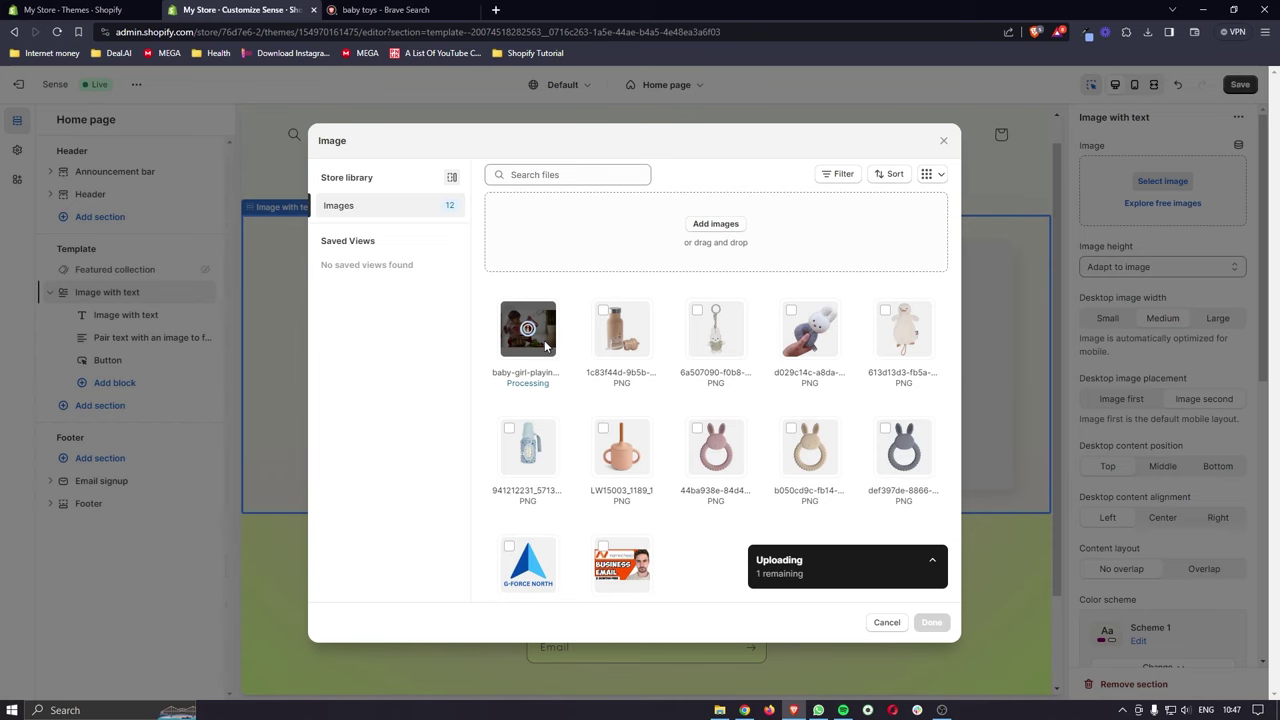
left_click(931, 622)
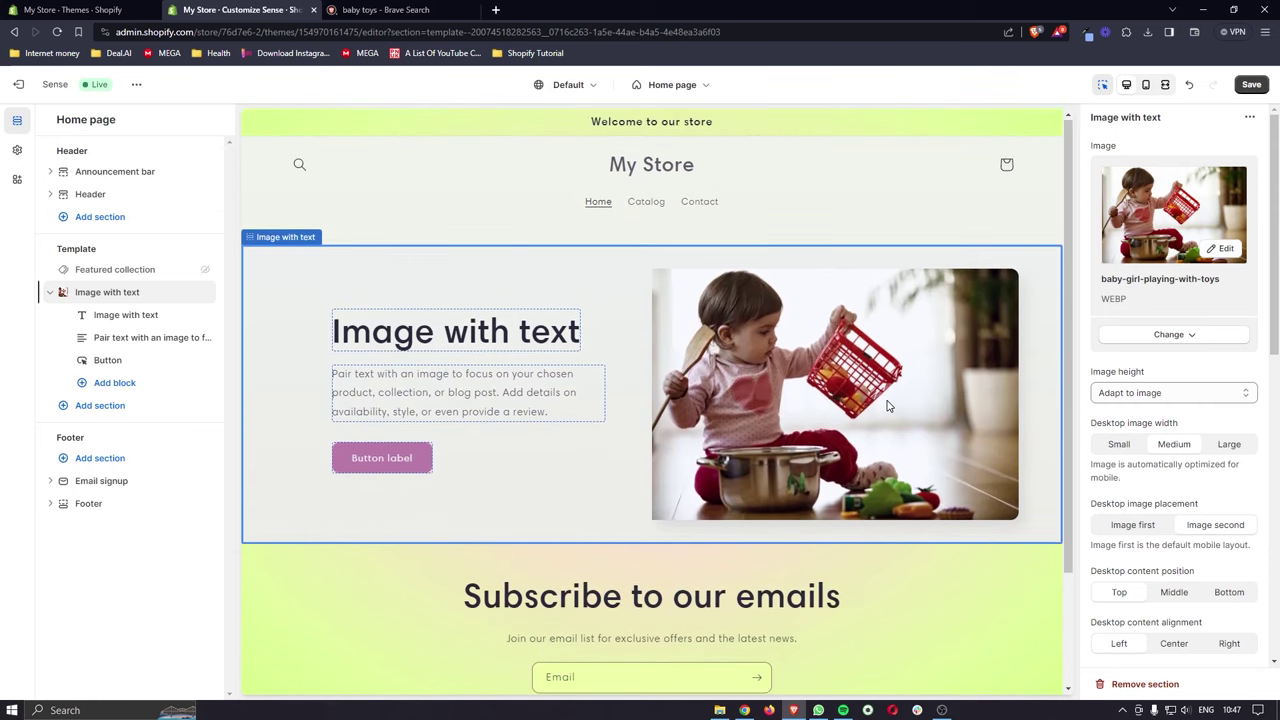
Step: Replace the heading of the Image with text section with "G-Force Babies"
left_click(420, 318)
key("ctrl+a")
key("BackSpace")
key("Caps_Lock")
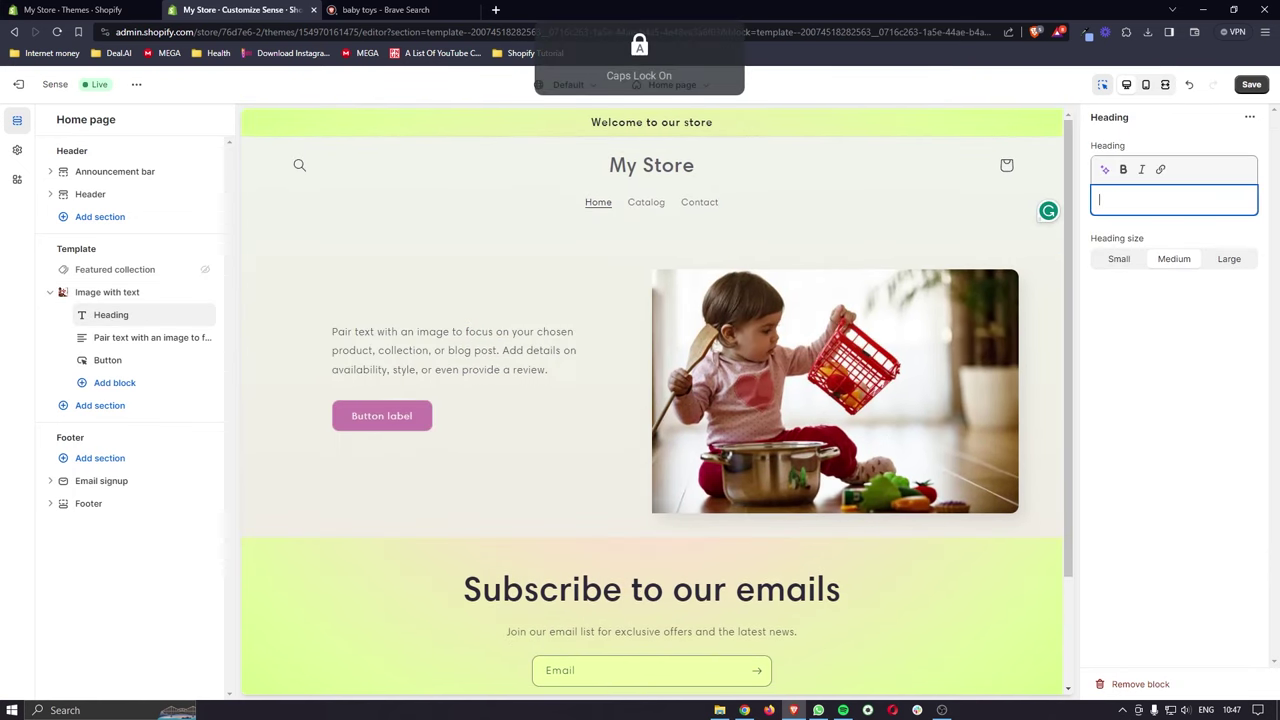
type("G")
key("Caps_Lock")
type("-Fo")
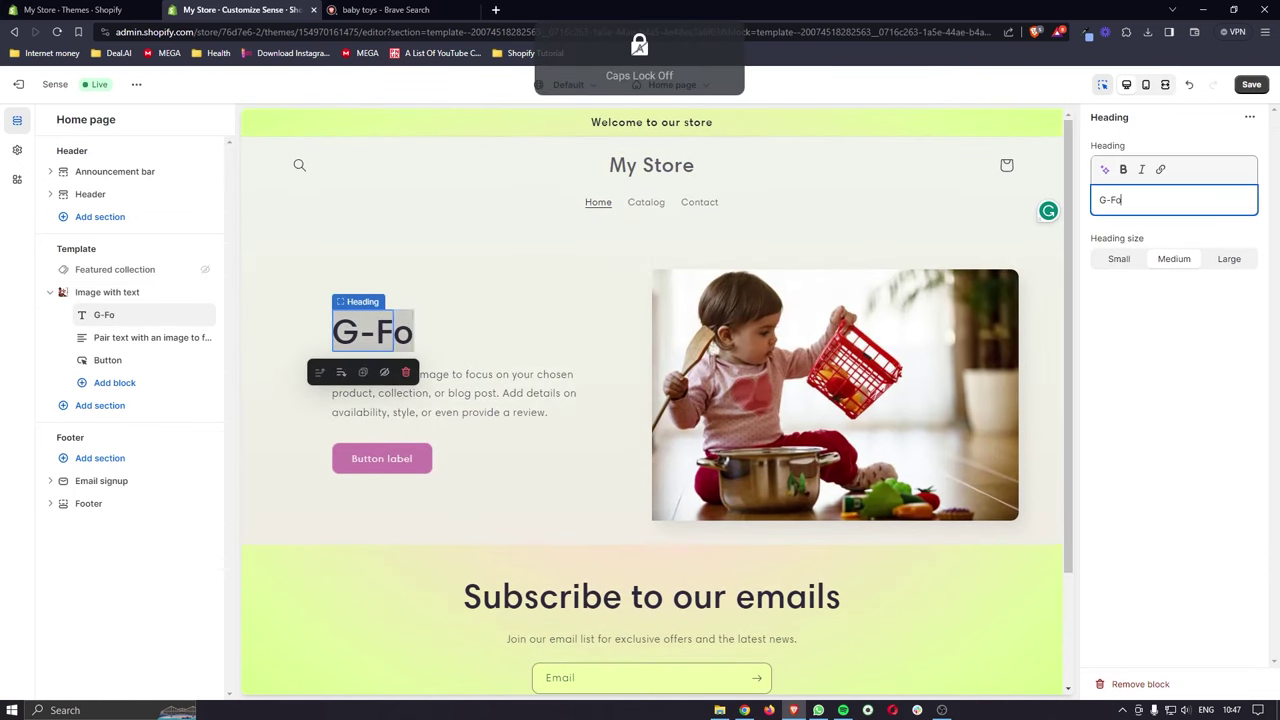
type("rce Bba")
key("BackSpace")
key("BackSpace")
type("ab")
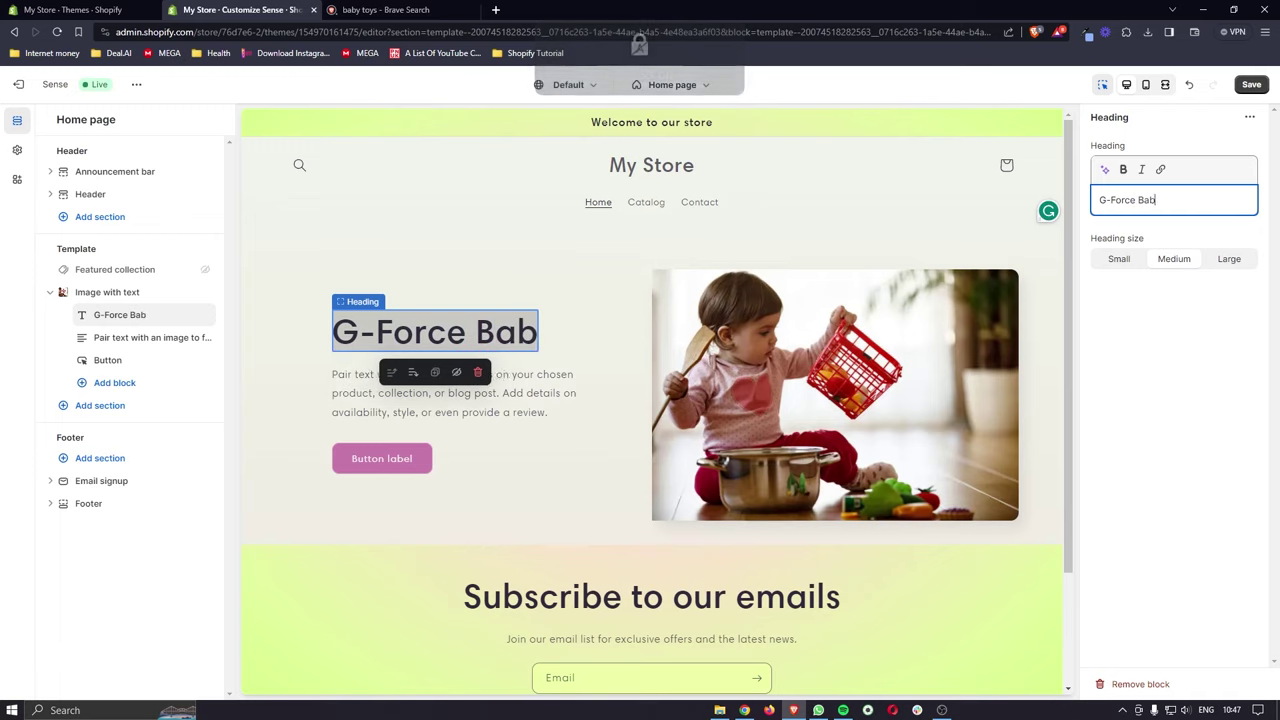
type("ues")
key("BackSpace")
key("BackSpace")
key("BackSpace")
type("ies")
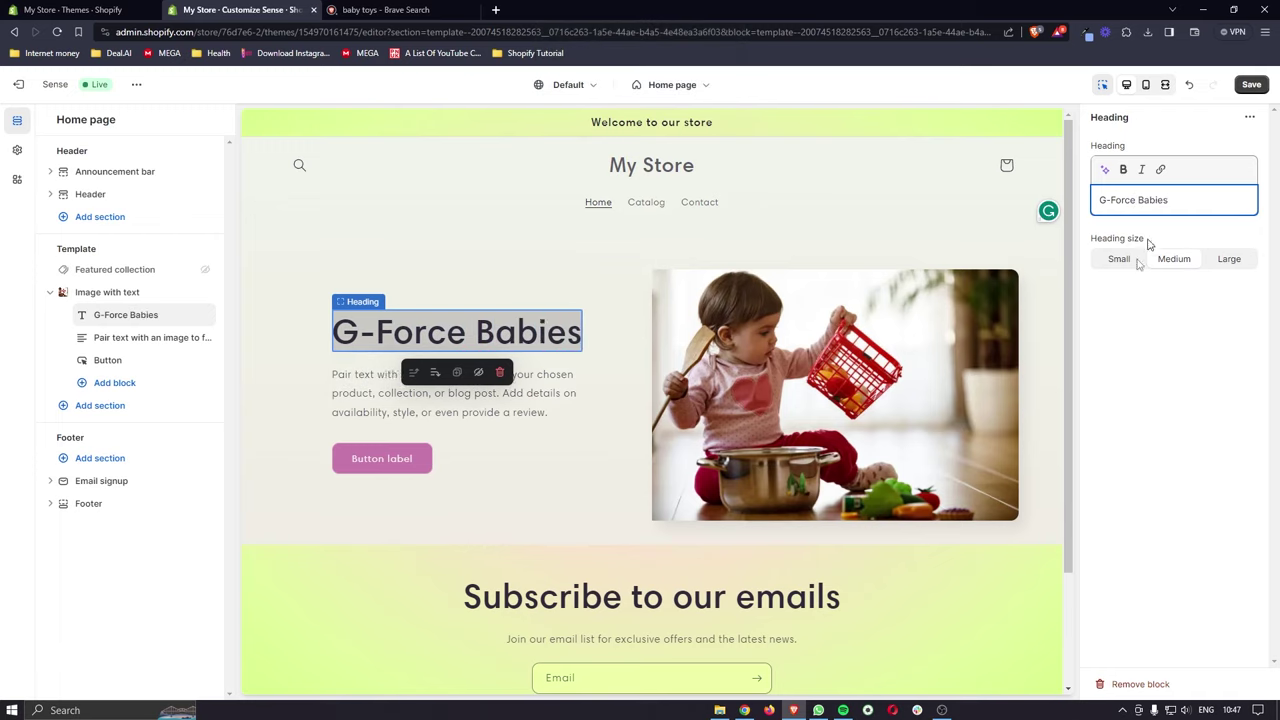
Step: Replace the body text with "Coo and Cuddle: Where Baby Dreams Come True!", generated from "give a slogan for my baby store" in a Playful tone
left_click(558, 416)
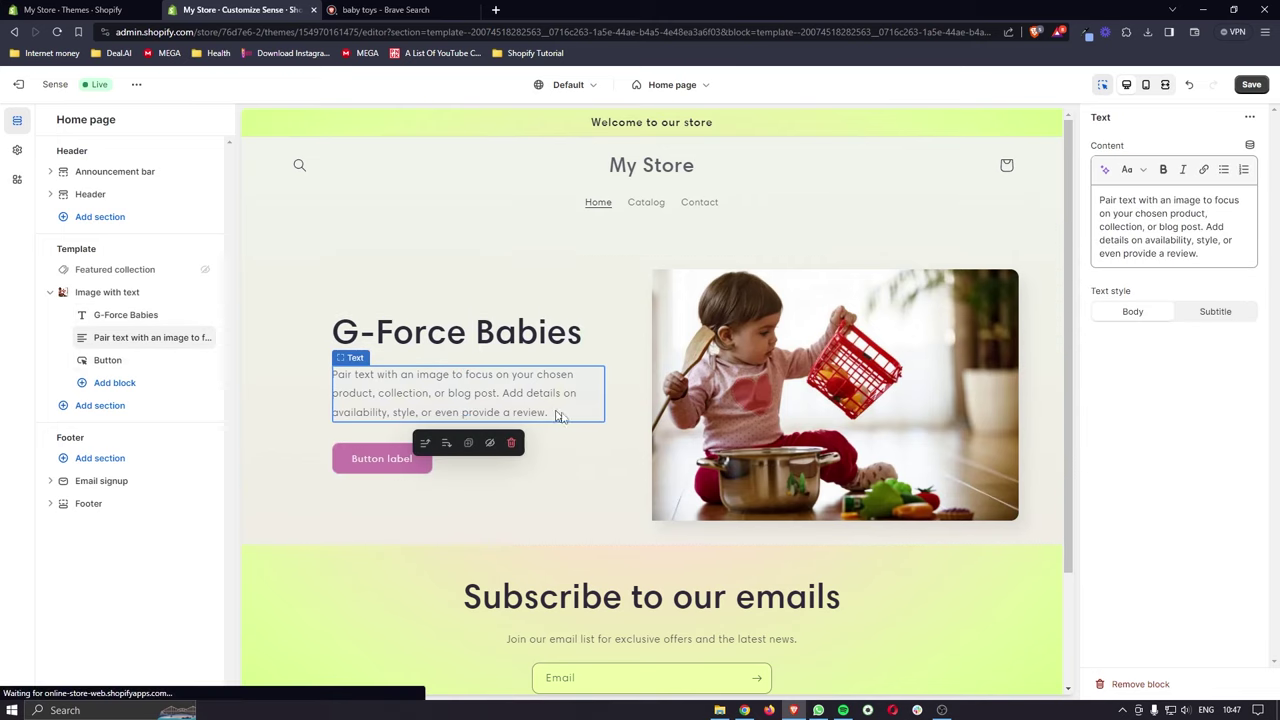
left_click_drag(1200, 253, 1090, 192)
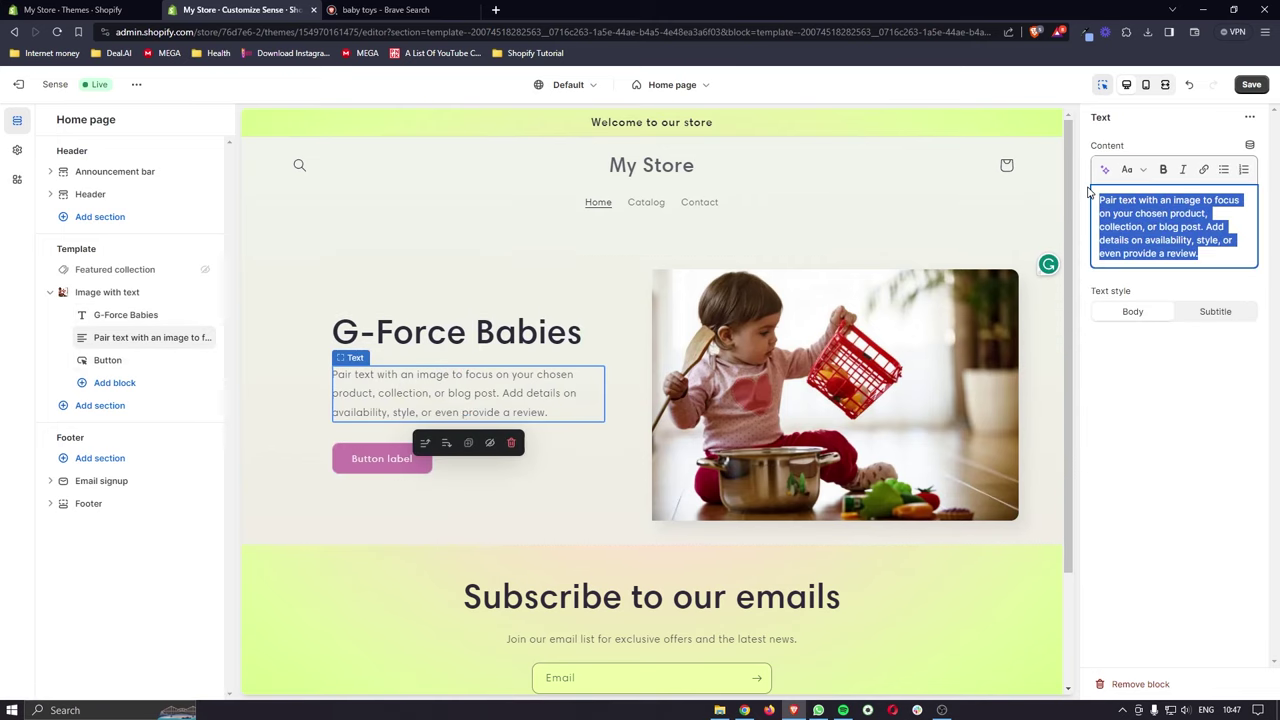
key("BackSpace")
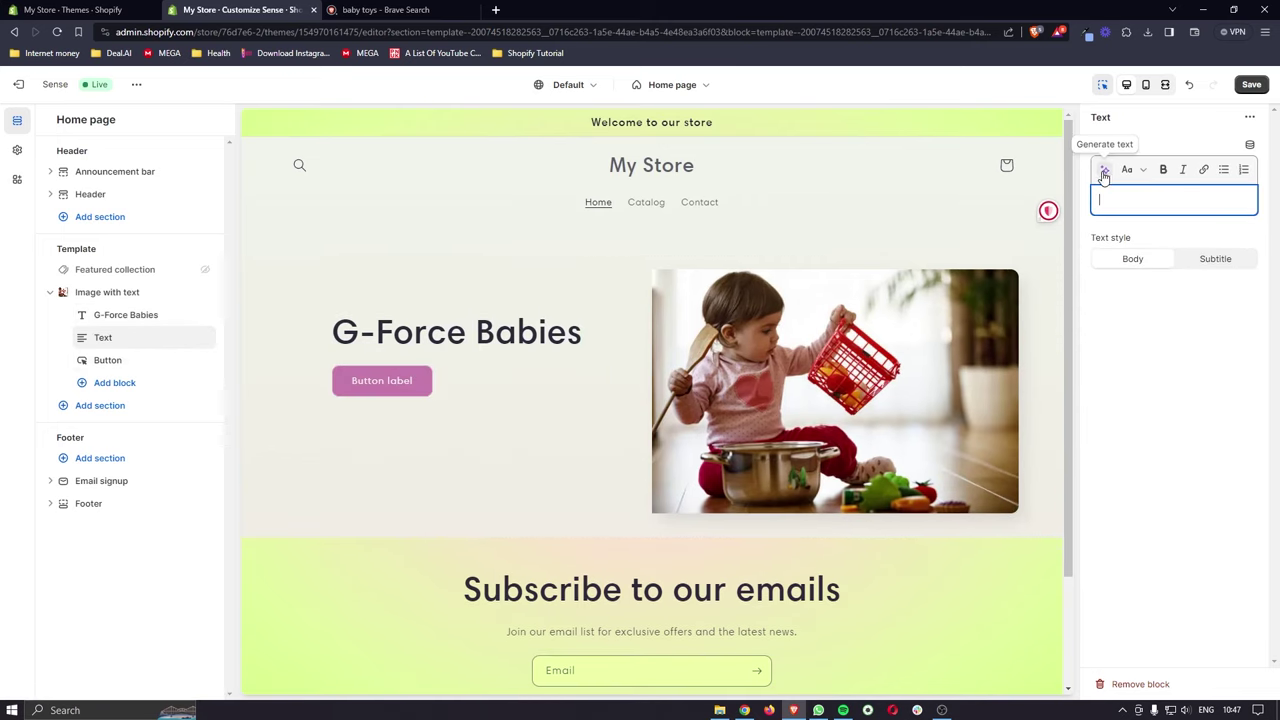
left_click(1104, 171)
type("give a slogan for my baby store")
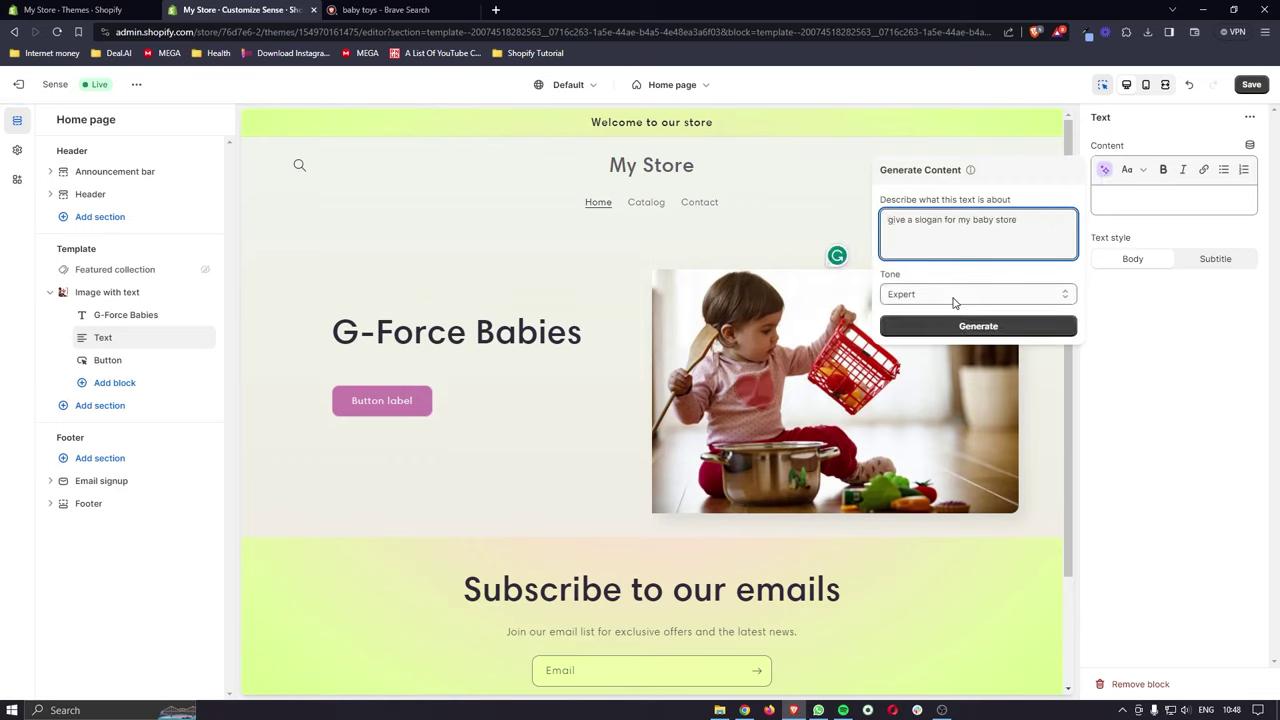
left_click(951, 294)
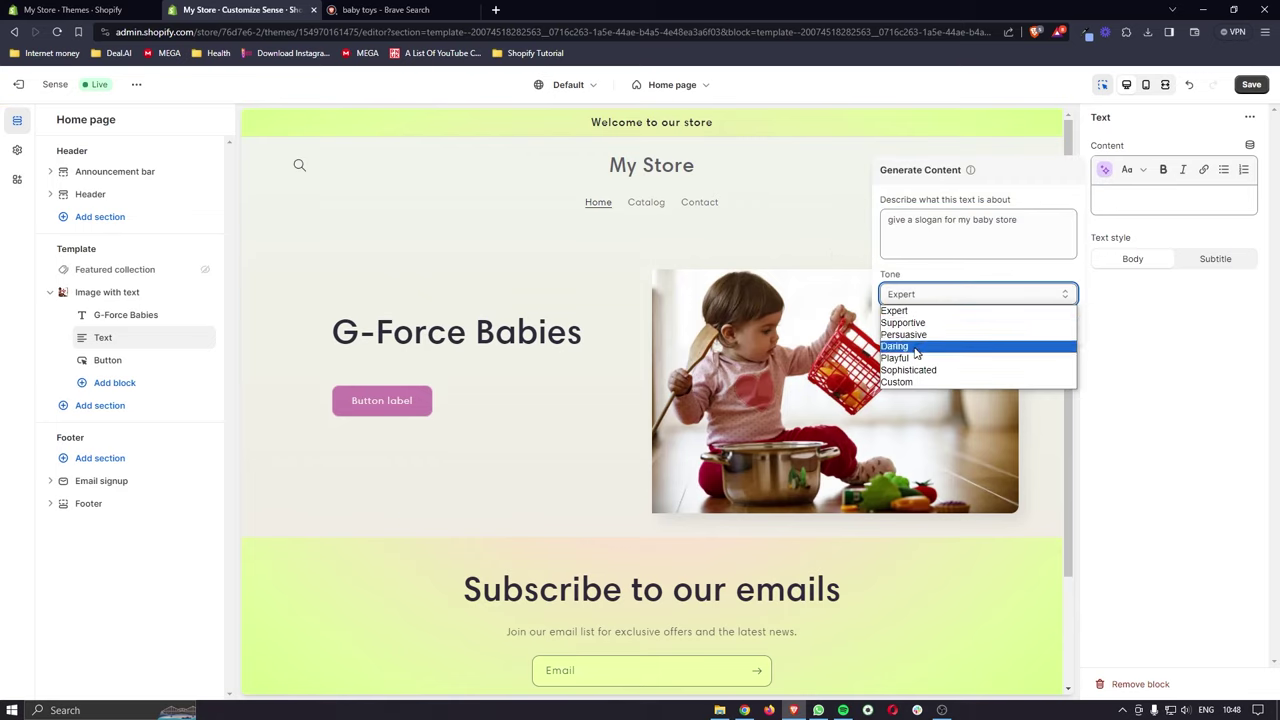
left_click(912, 357)
left_click(1000, 326)
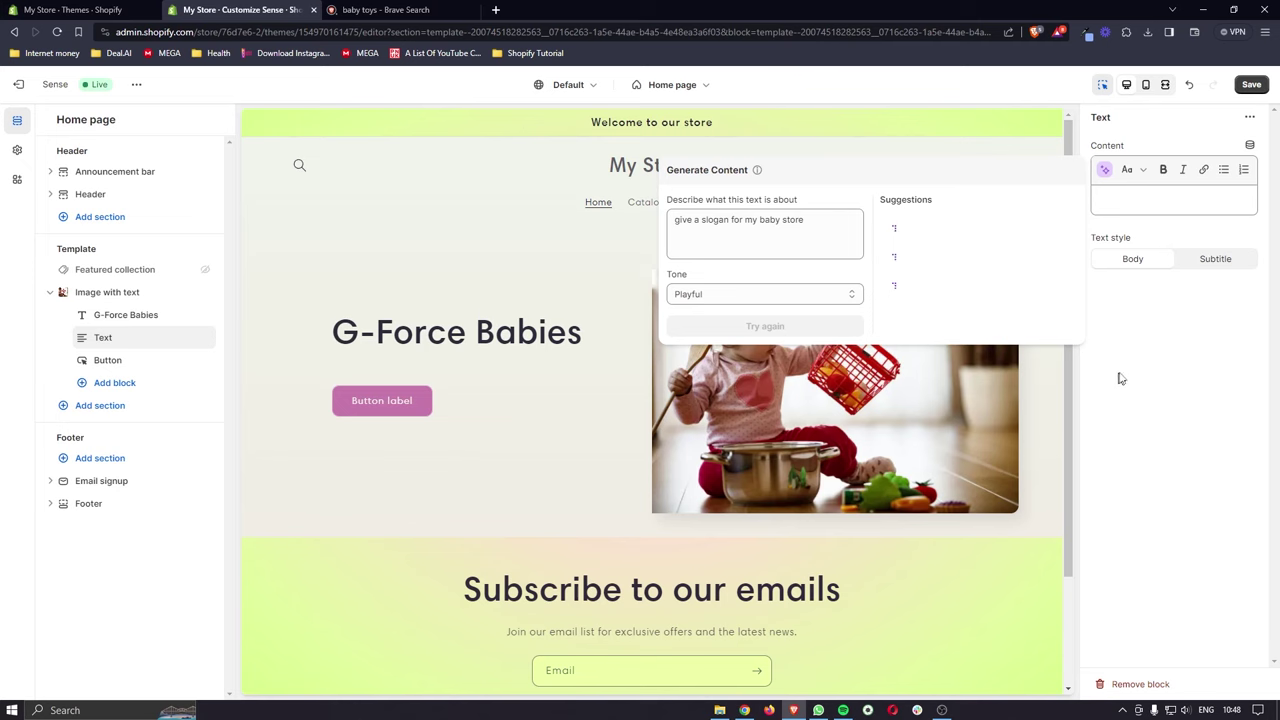
left_click(930, 233)
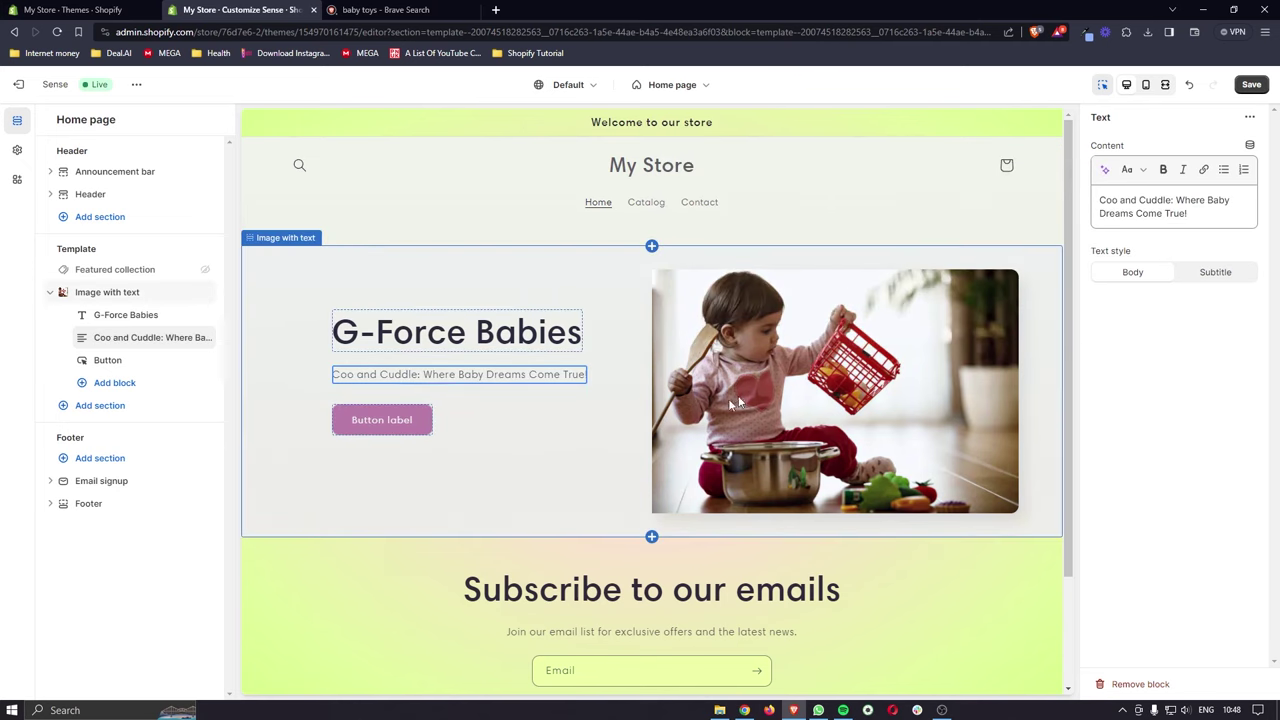
left_click(1034, 384)
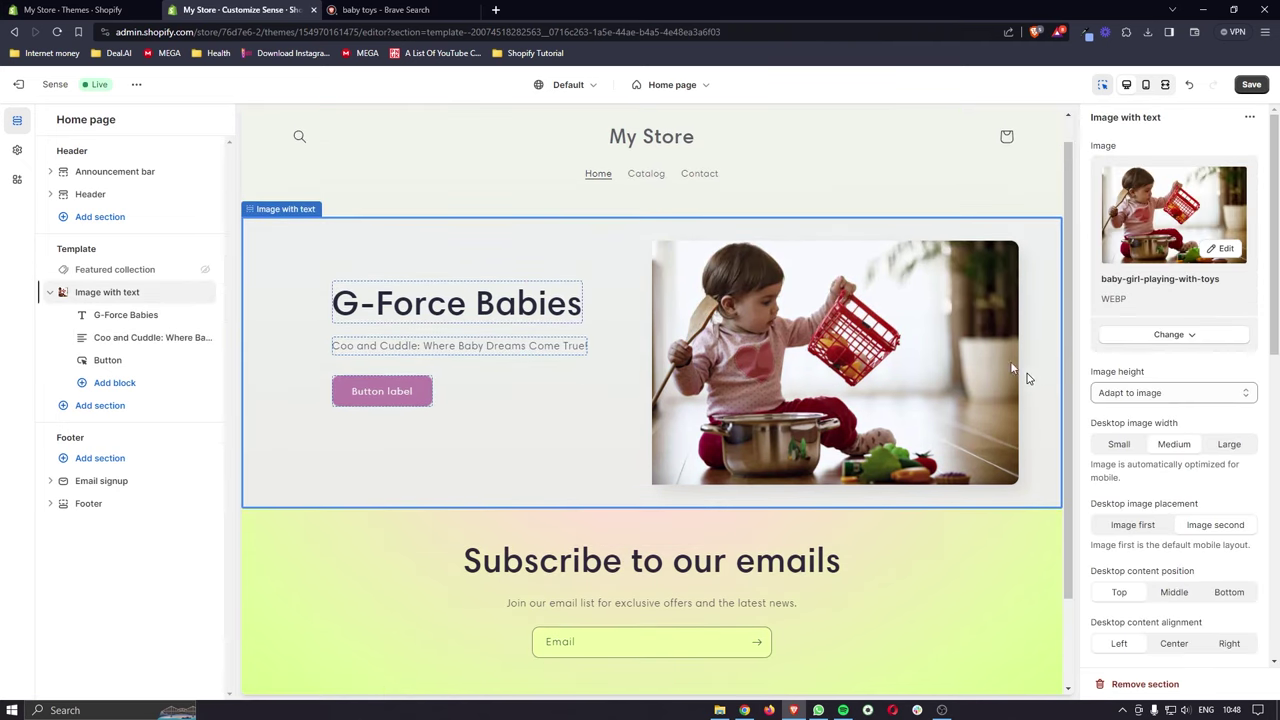
scroll(938, 325, "down", 1)
scroll(674, 258, "up", 2)
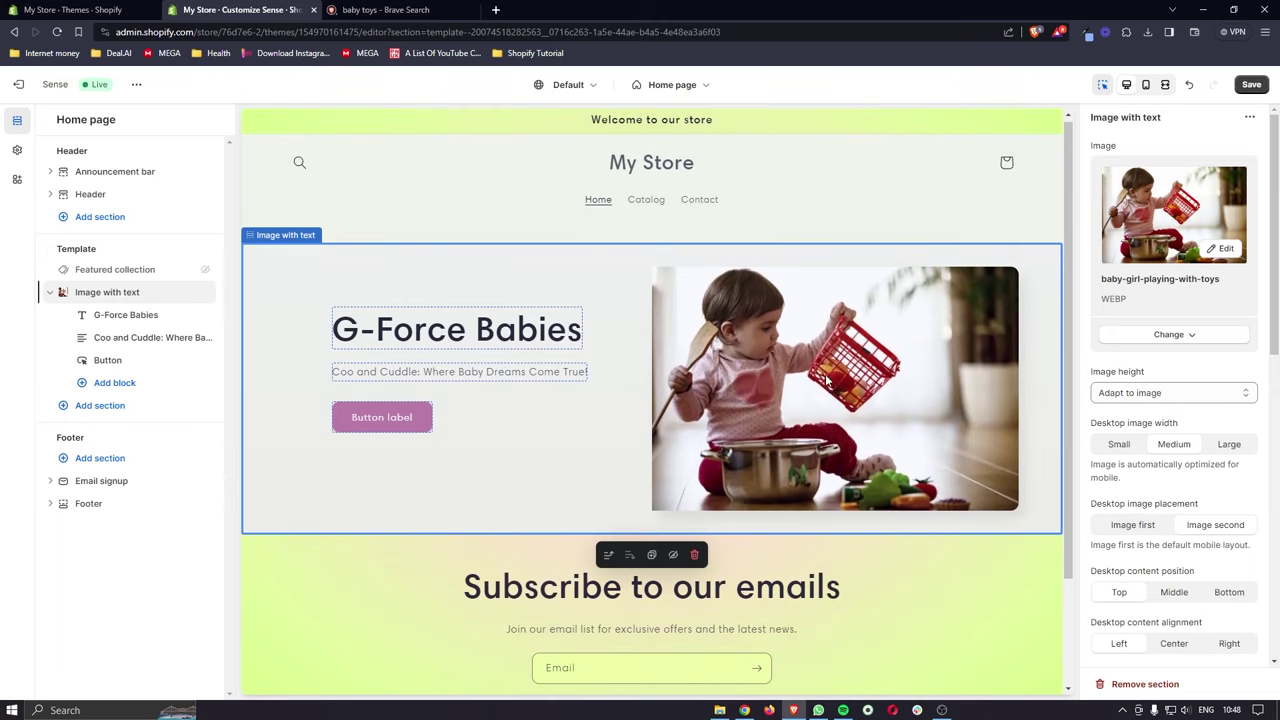
Step: Add a Collection list section to the home page template below the Image with text section
scroll(603, 327, "down", 1)
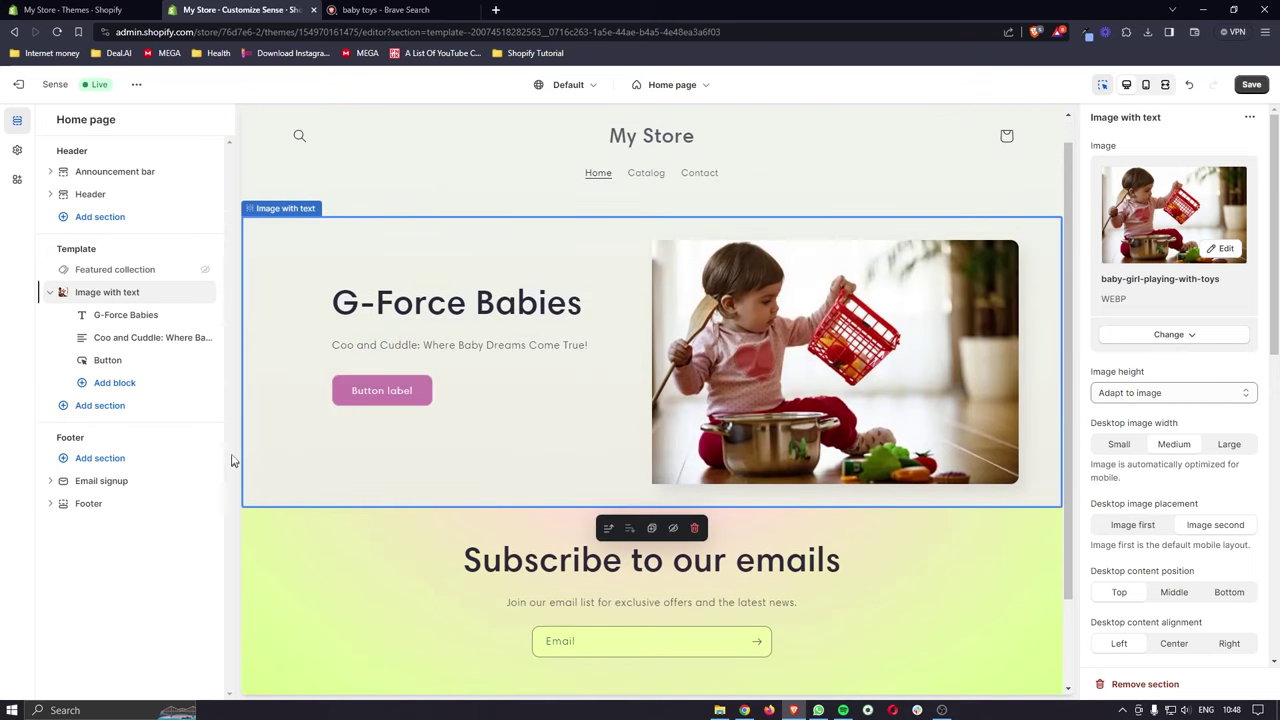
left_click(100, 405)
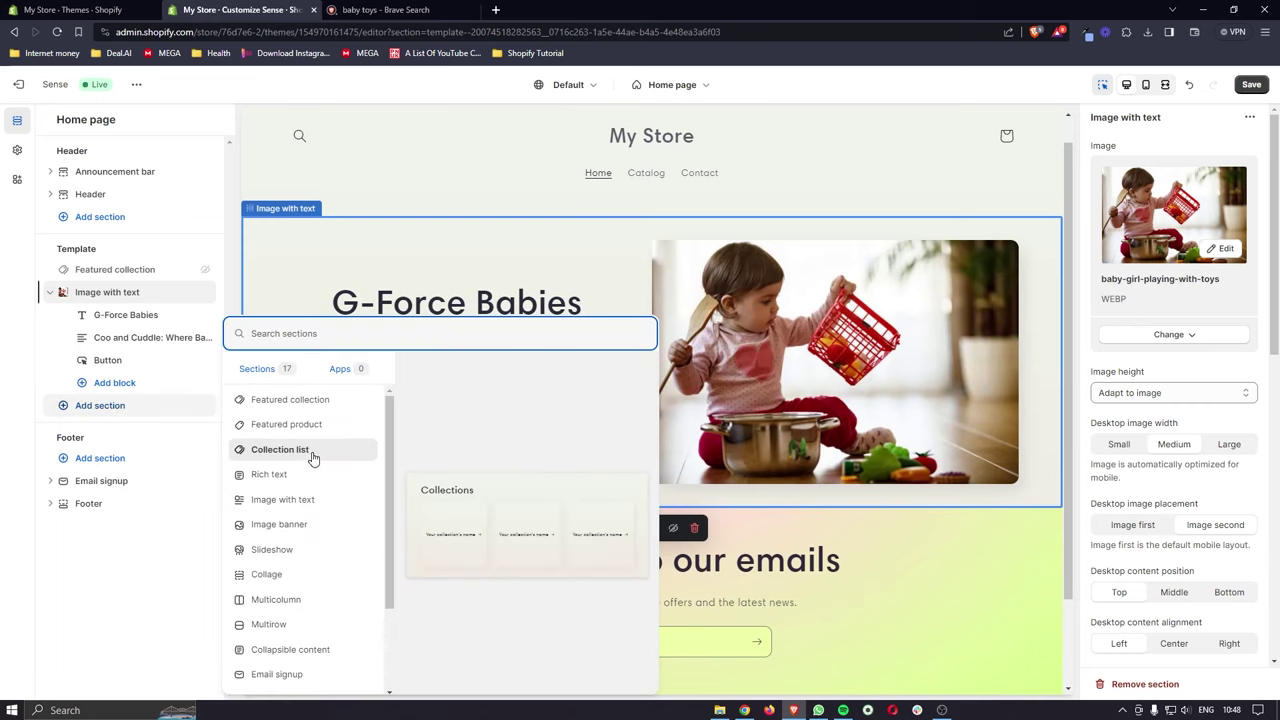
left_click(281, 450)
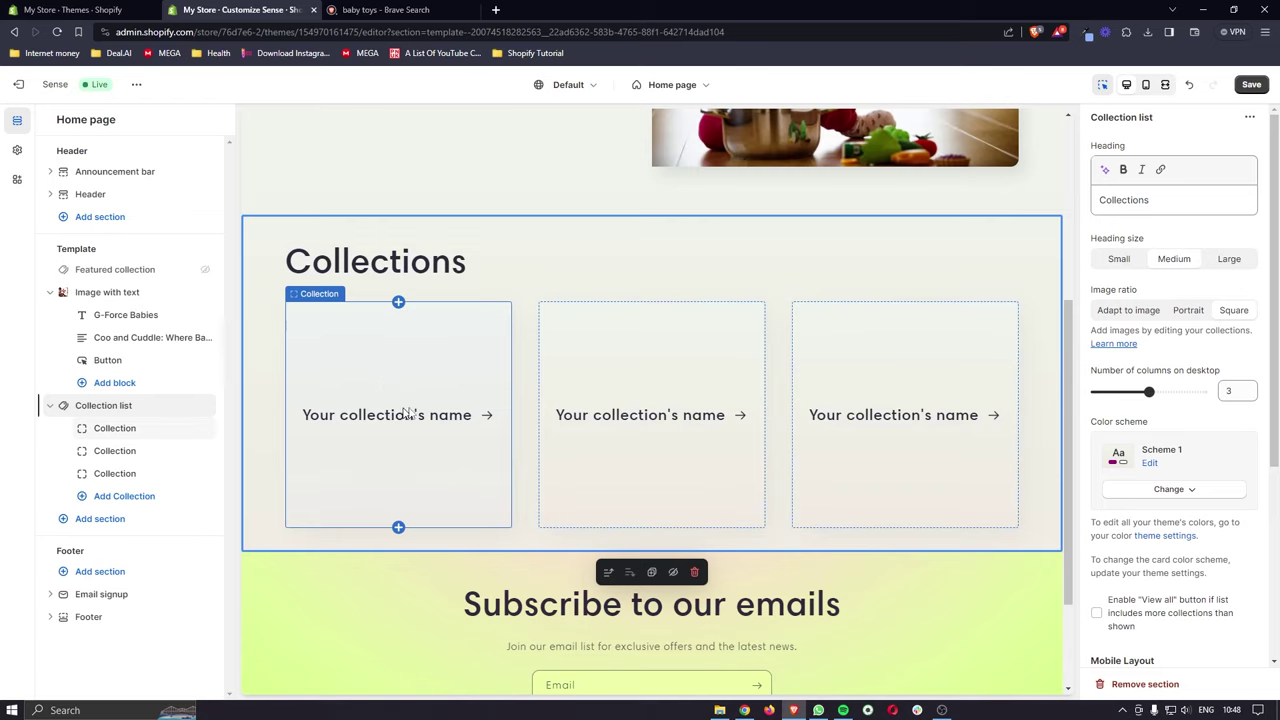
Step: Try to assign the Baby Bottles collection to the first block of the Collection list section
left_click(436, 427)
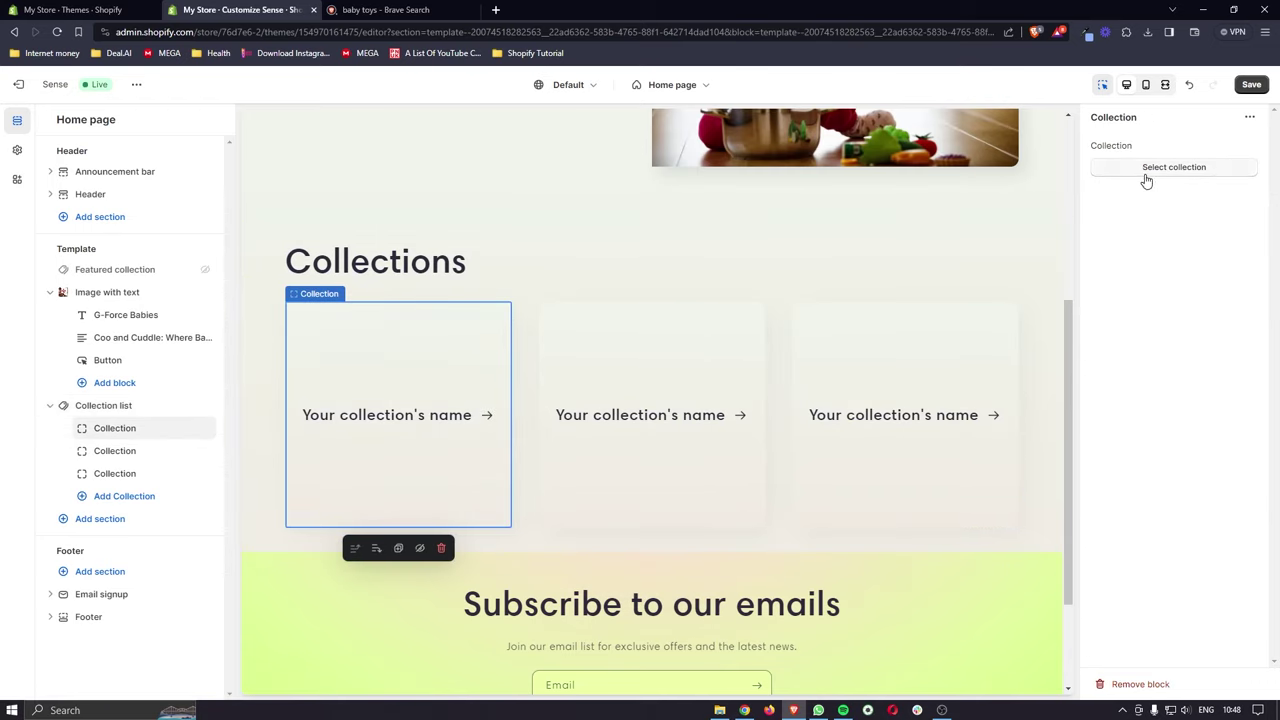
left_click(1185, 174)
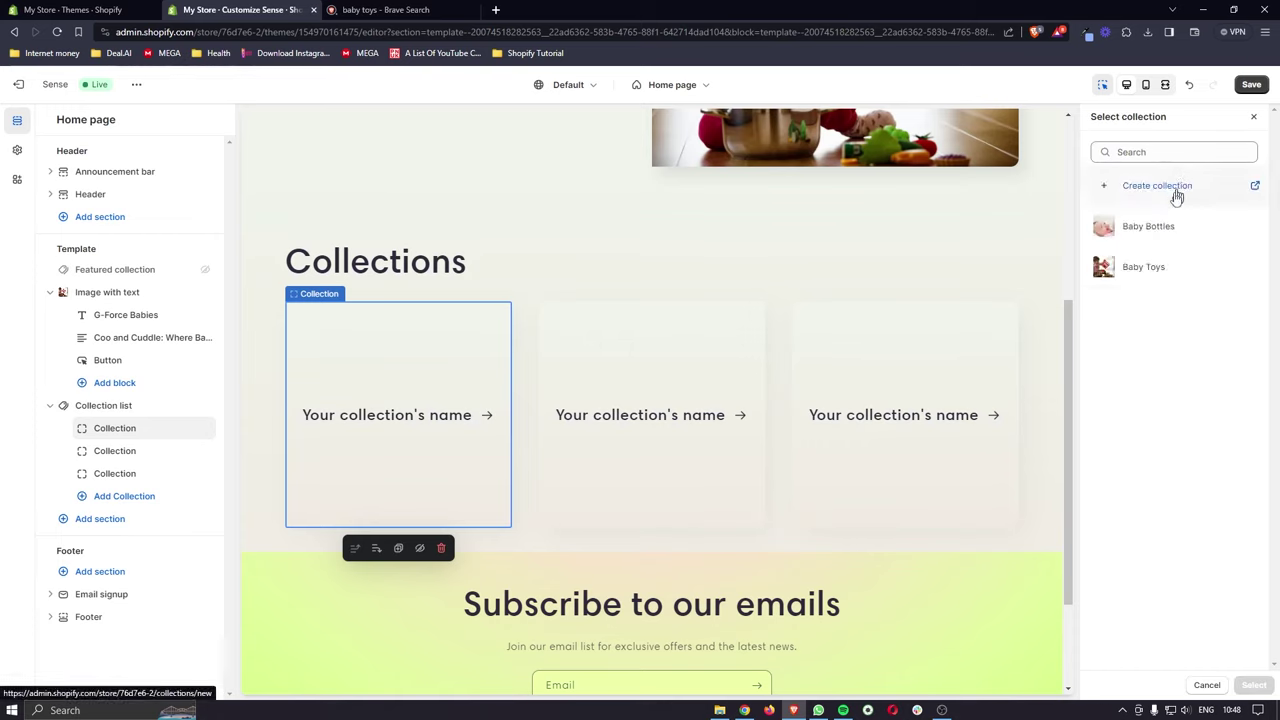
left_click(1155, 226)
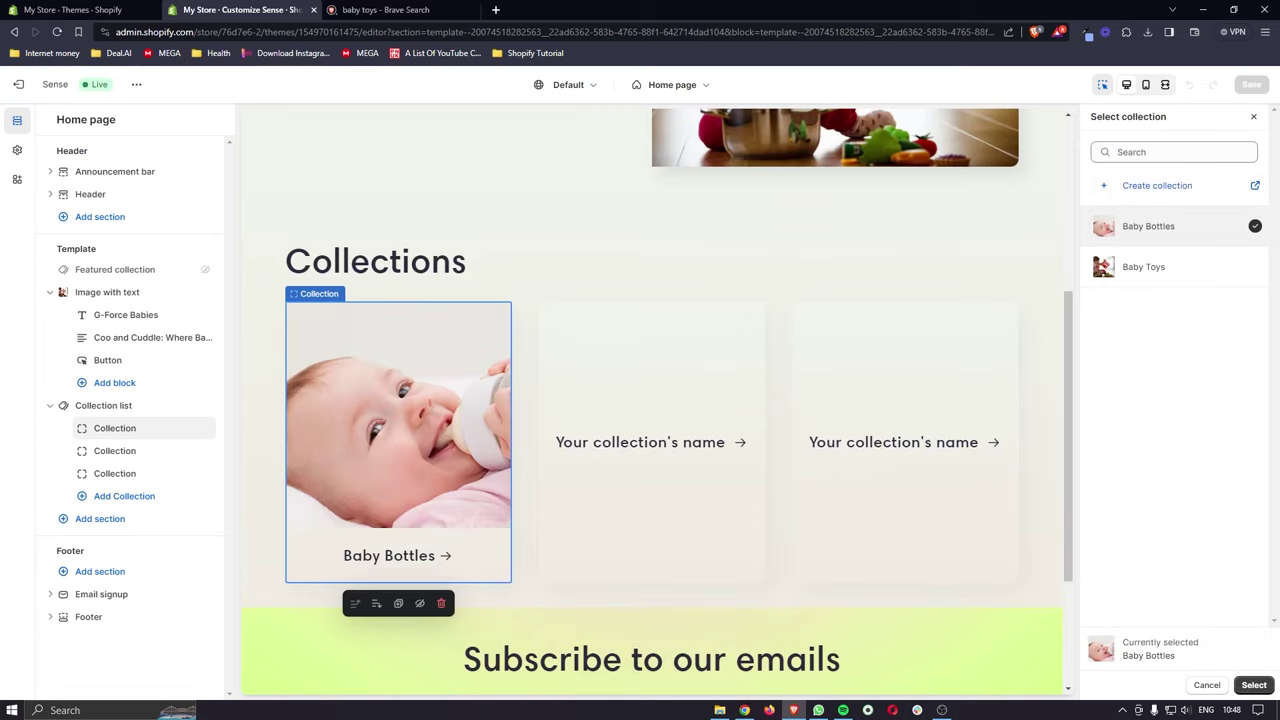
left_click(1254, 686)
Step: Open the collection selection for the second block of the Collection list section
left_click(700, 408)
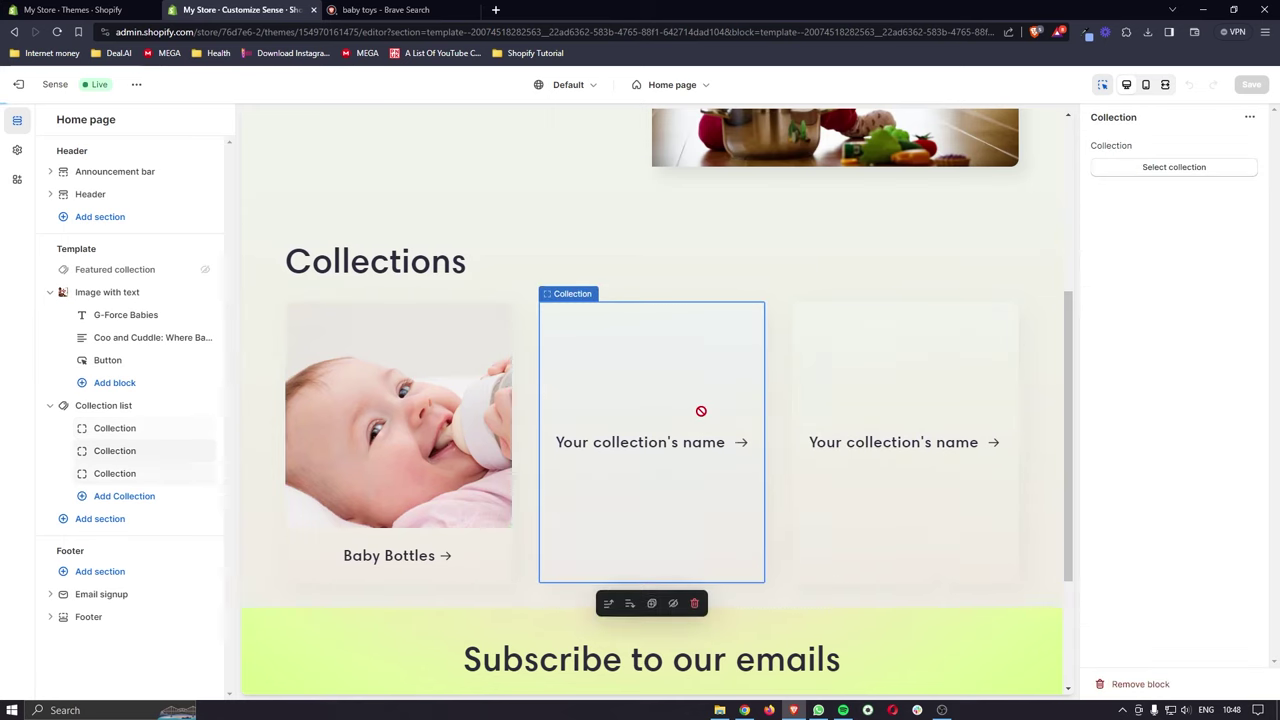
left_click(1137, 170)
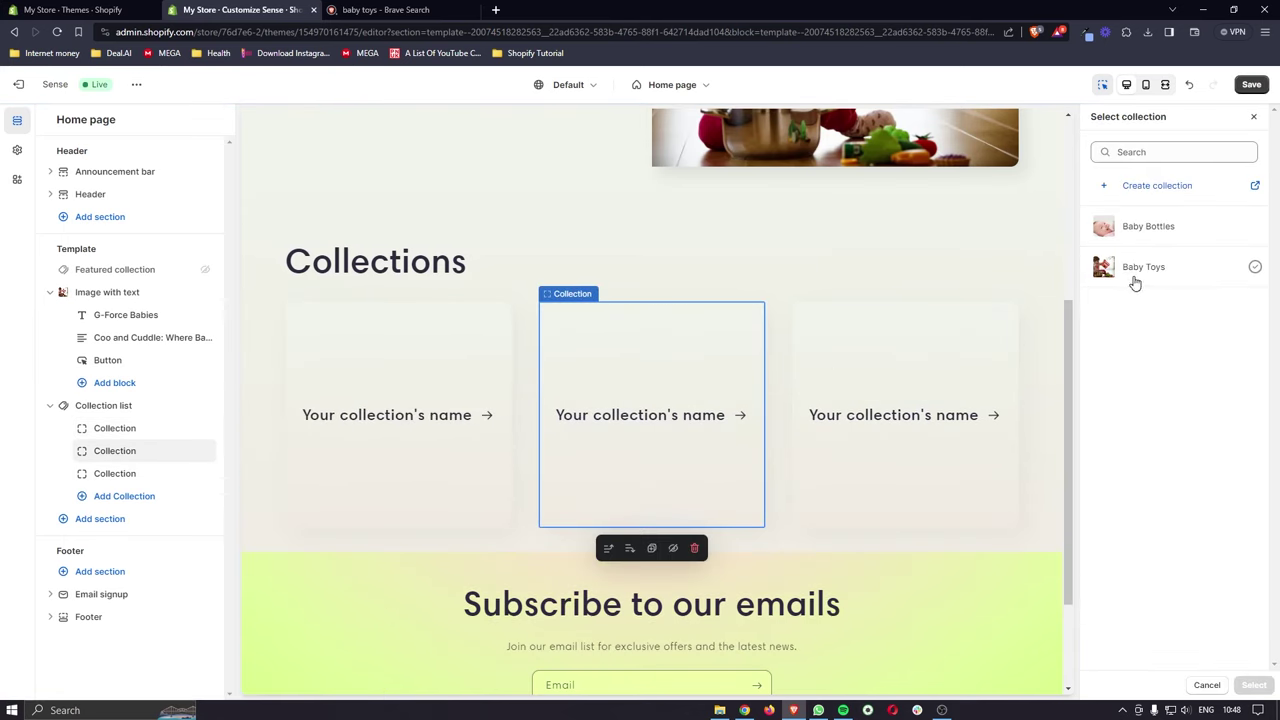
Step: Assign the Baby Toys collection to the middle block of the collection list and Baby Bottles to the first block
left_click(1144, 272)
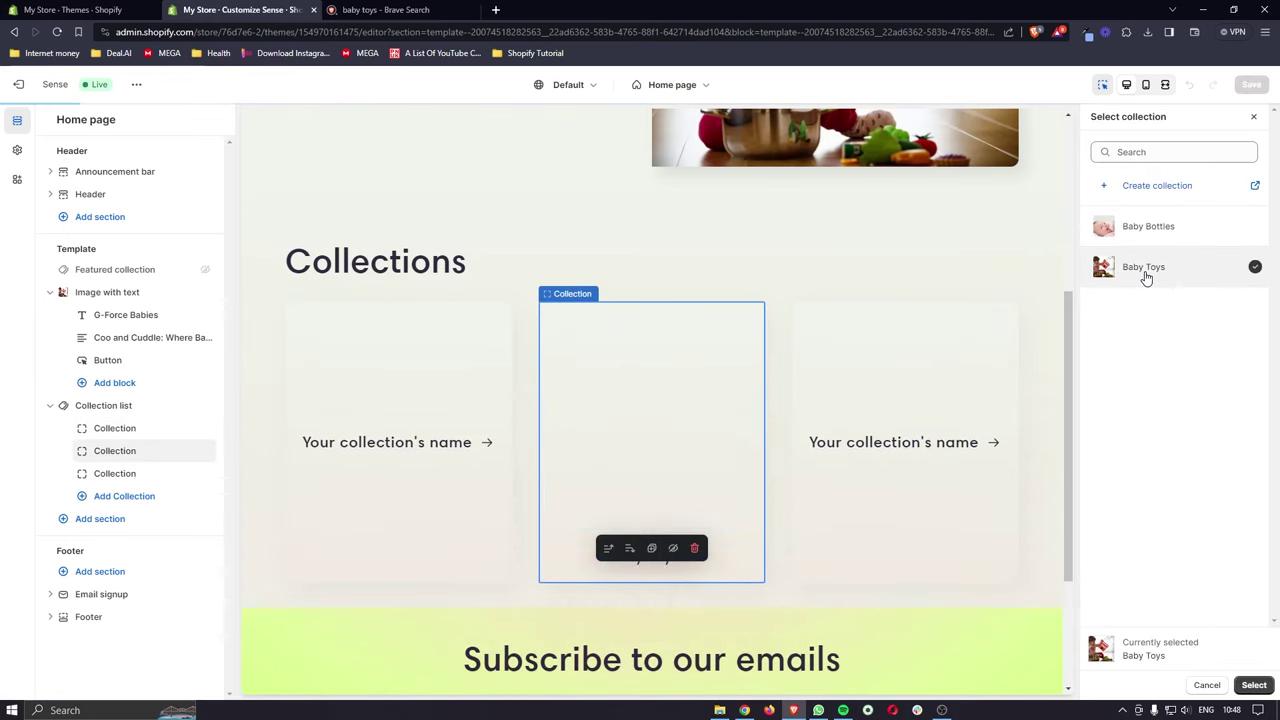
left_click(1253, 685)
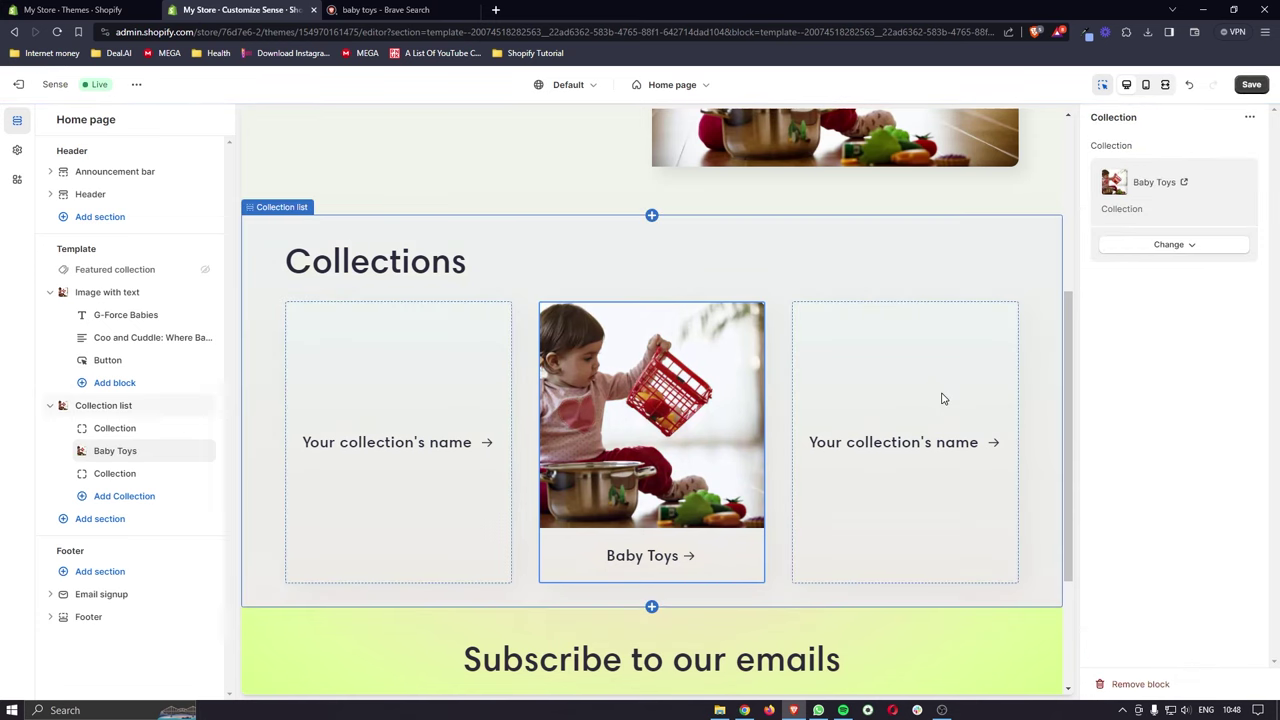
scroll(873, 340, "up", 3)
scroll(873, 303, "down", 3)
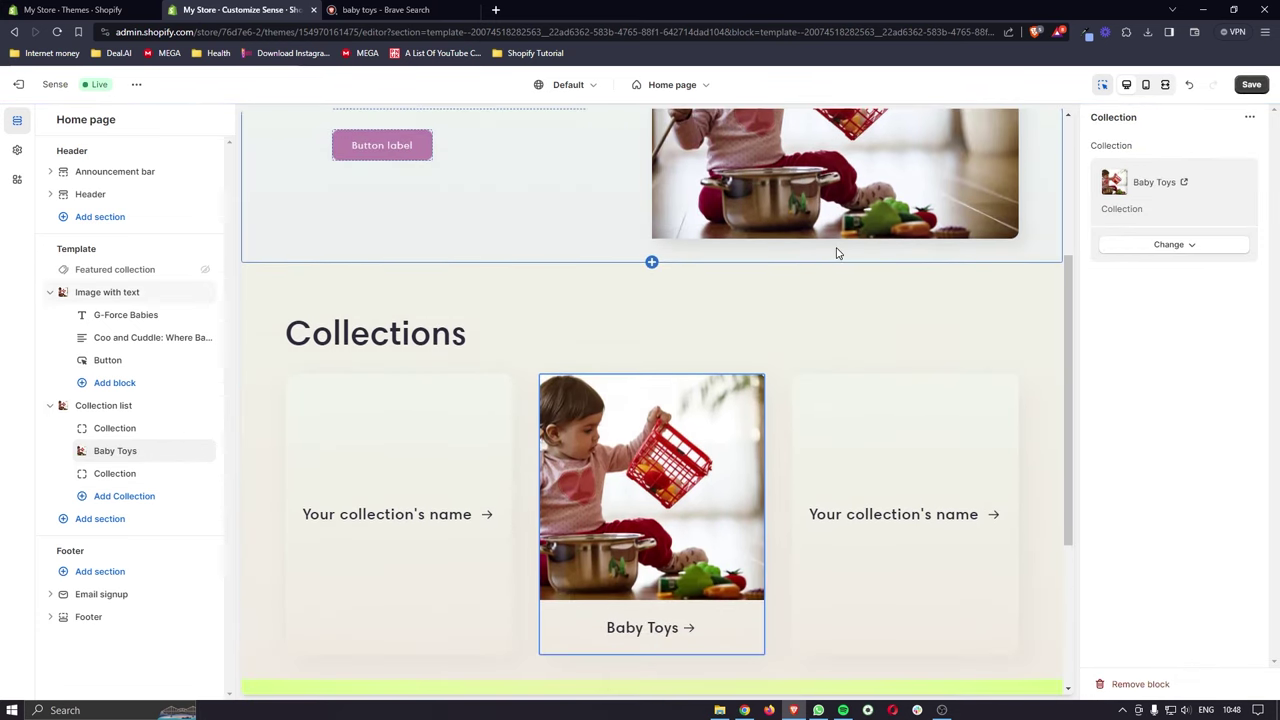
left_click(464, 336)
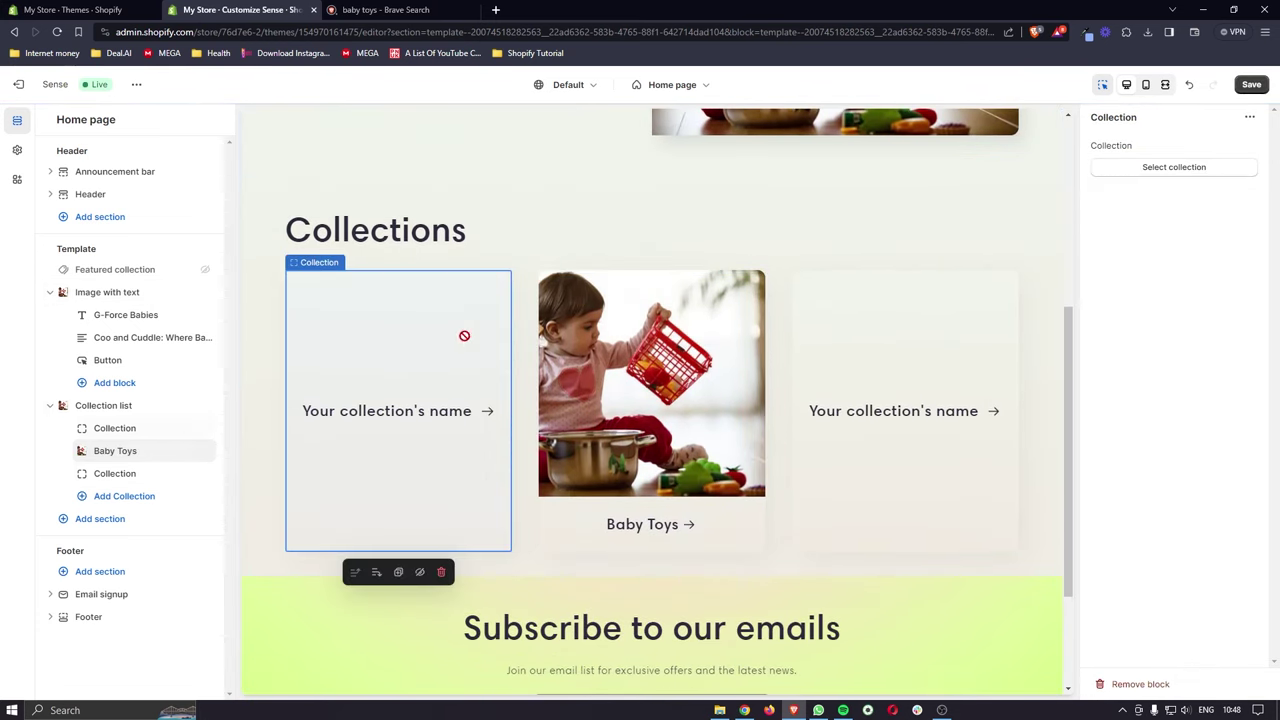
left_click(1149, 167)
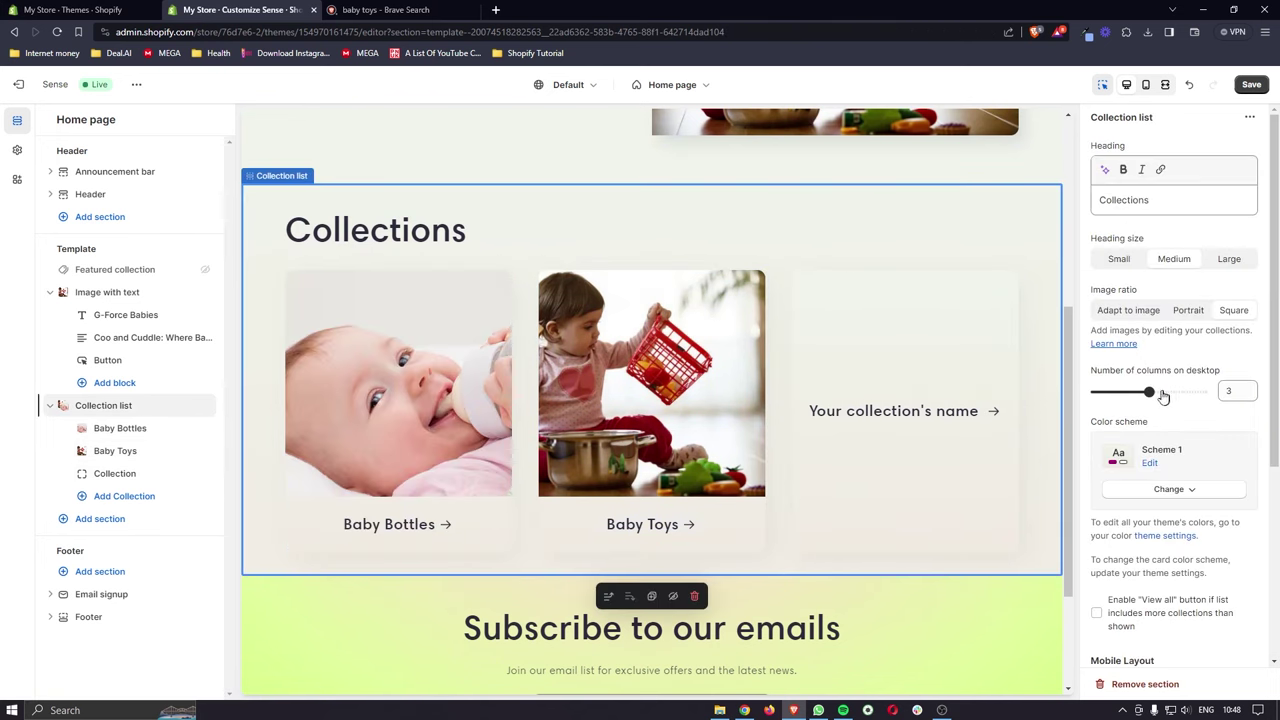
Step: Set the collection list's number of columns on desktop to 2 and save the theme
left_click_drag(1148, 392, 1121, 392)
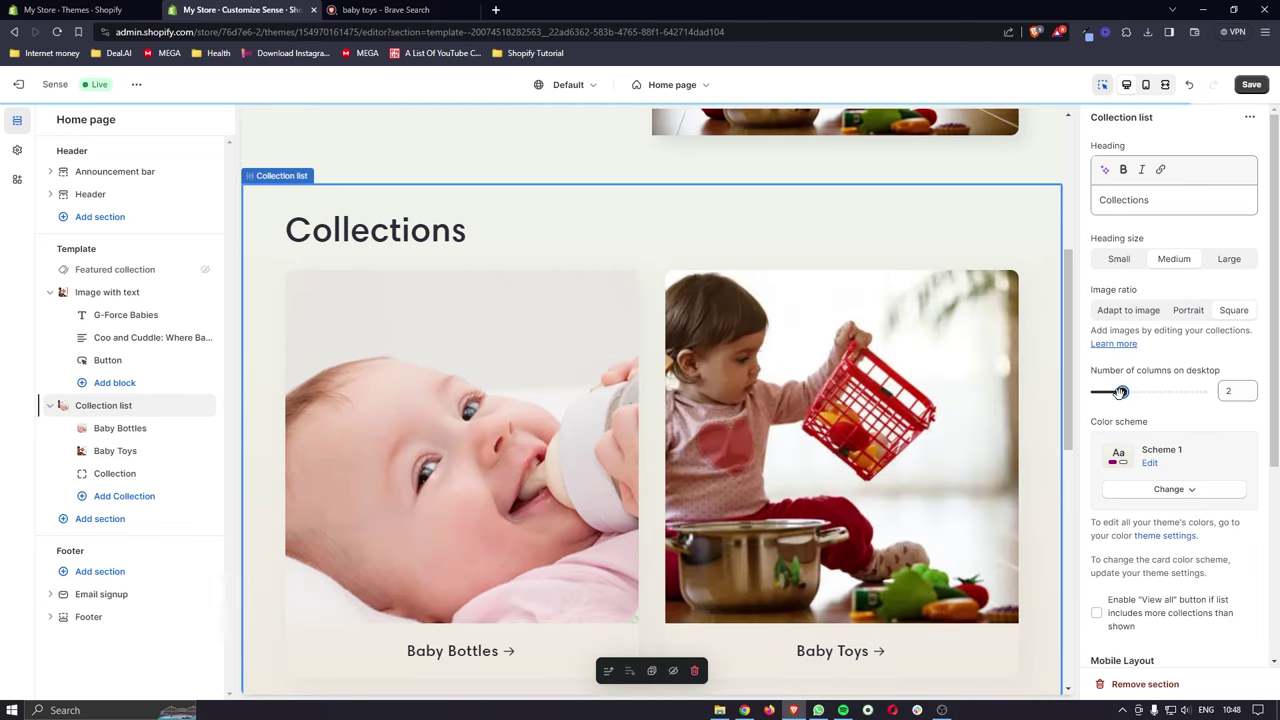
scroll(968, 349, "down", 1)
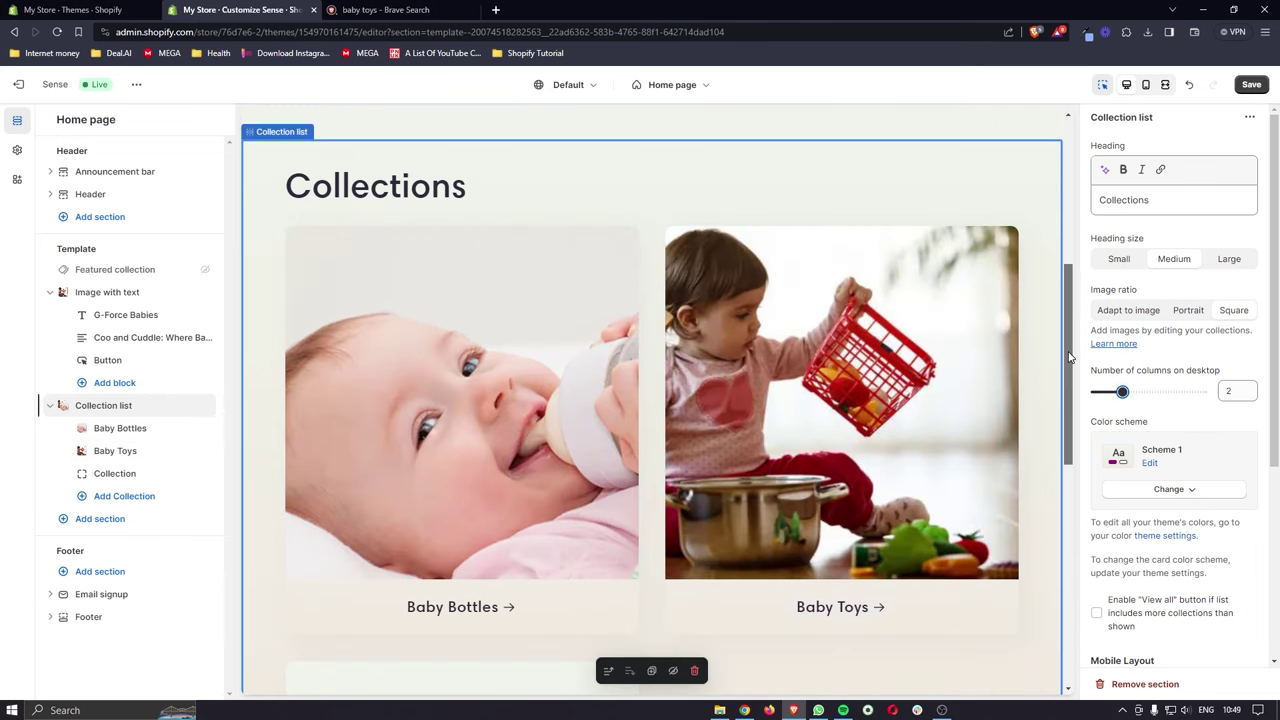
scroll(1066, 358, "up", 1)
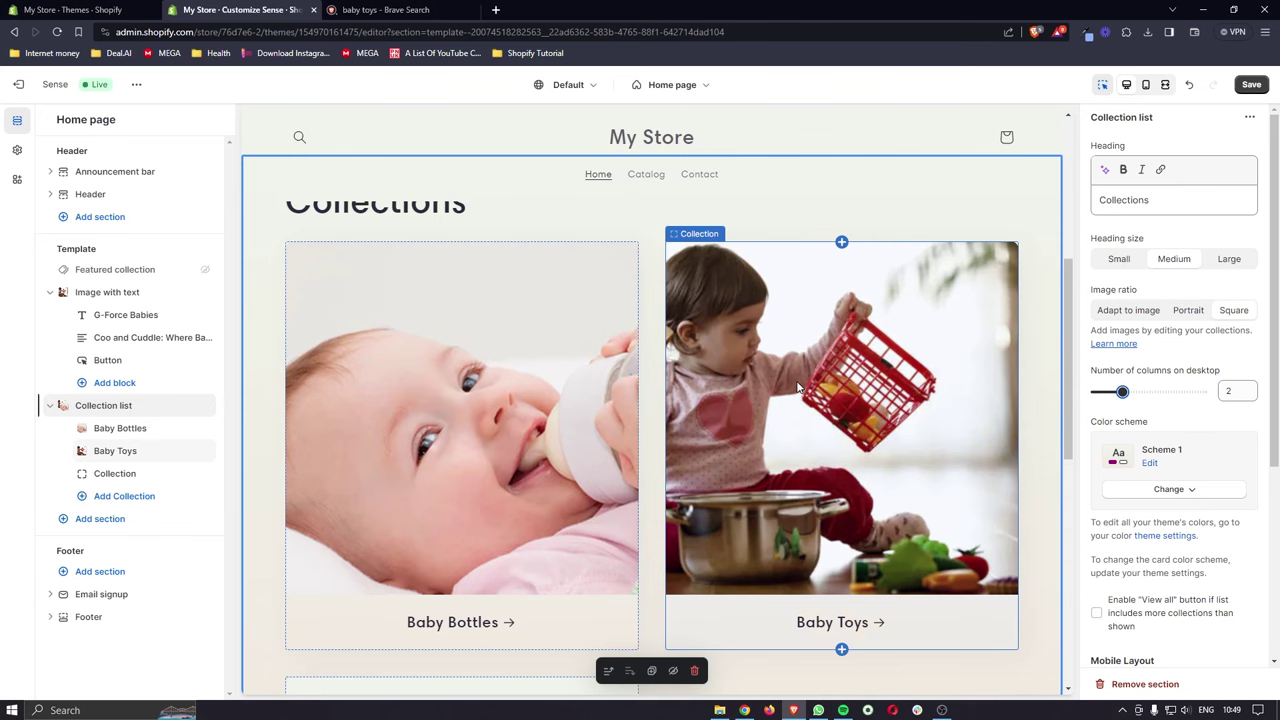
scroll(797, 387, "down", 1)
scroll(797, 387, "up", 1)
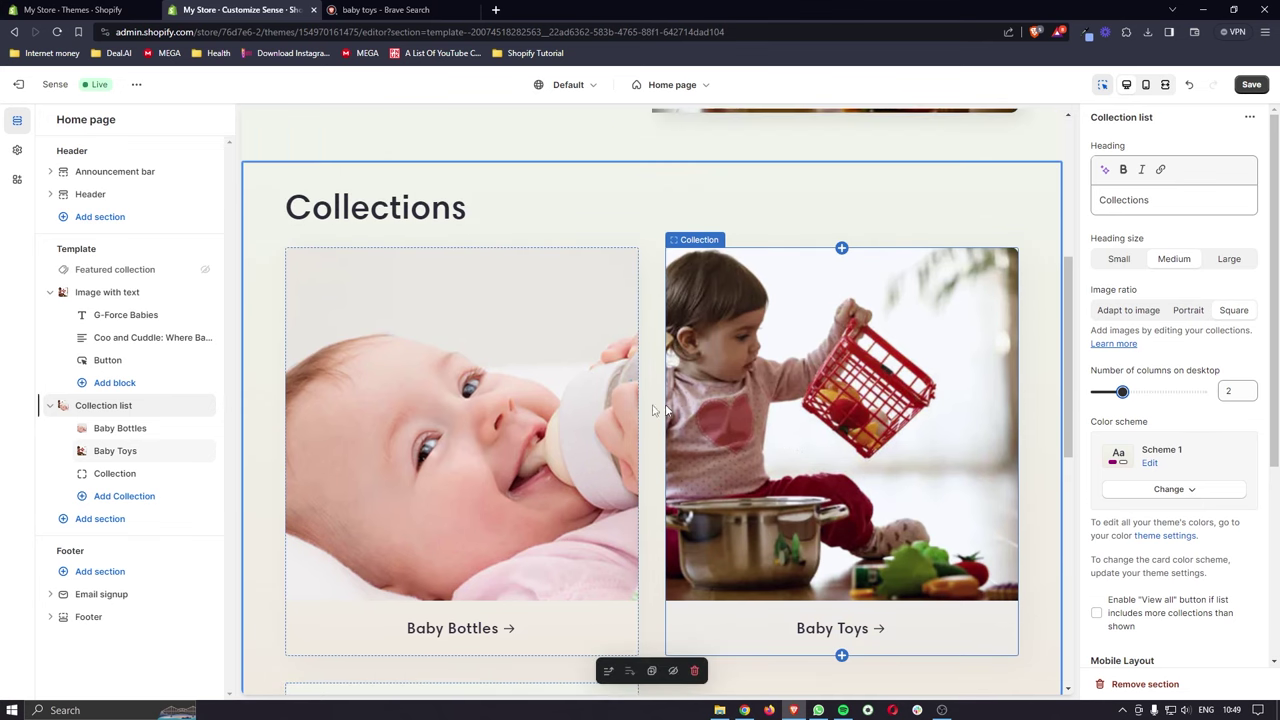
left_click(507, 369)
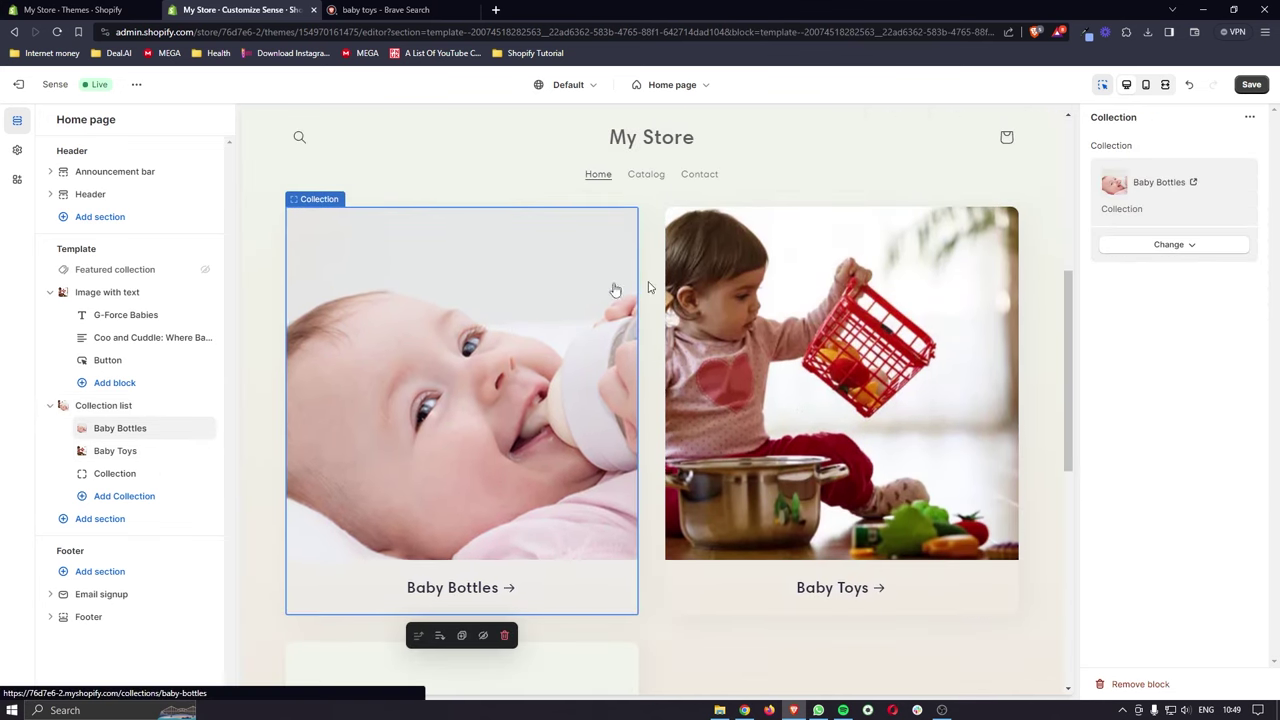
left_click(1249, 87)
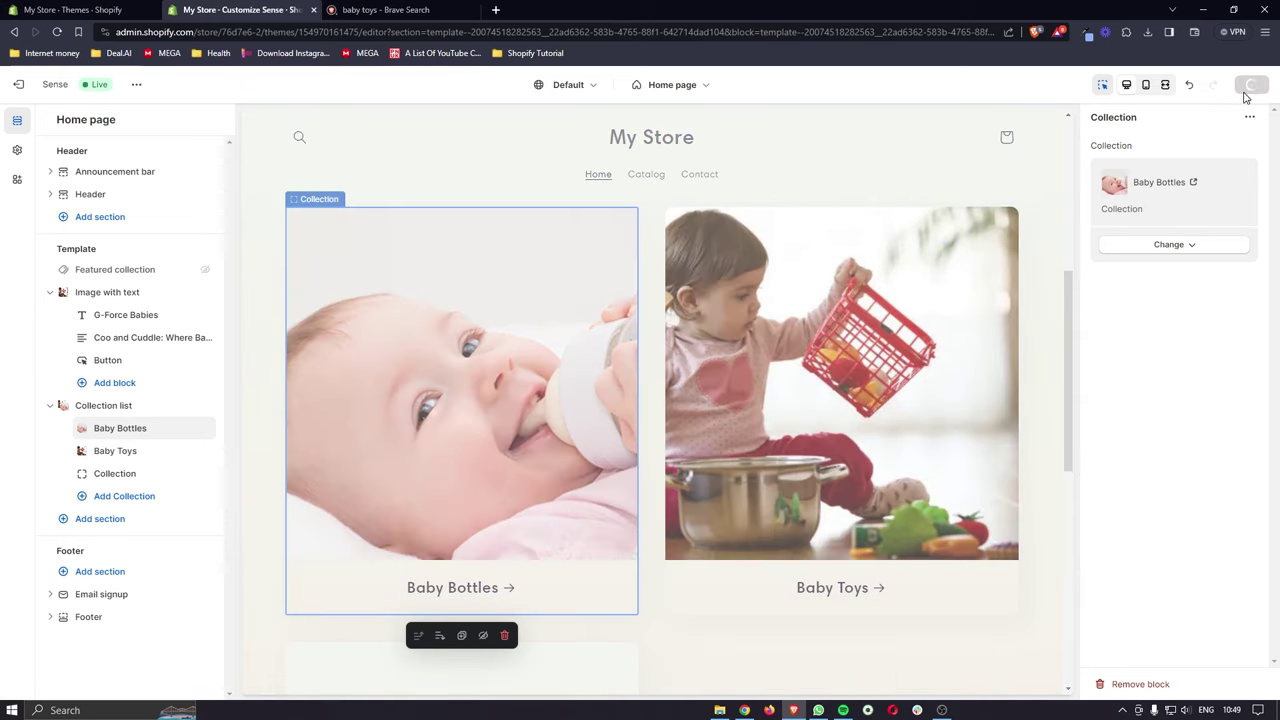
Step: View the live store, check the Baby Bottles collection page from the home page, and return to the theme editor
left_click(136, 84)
left_click(60, 226)
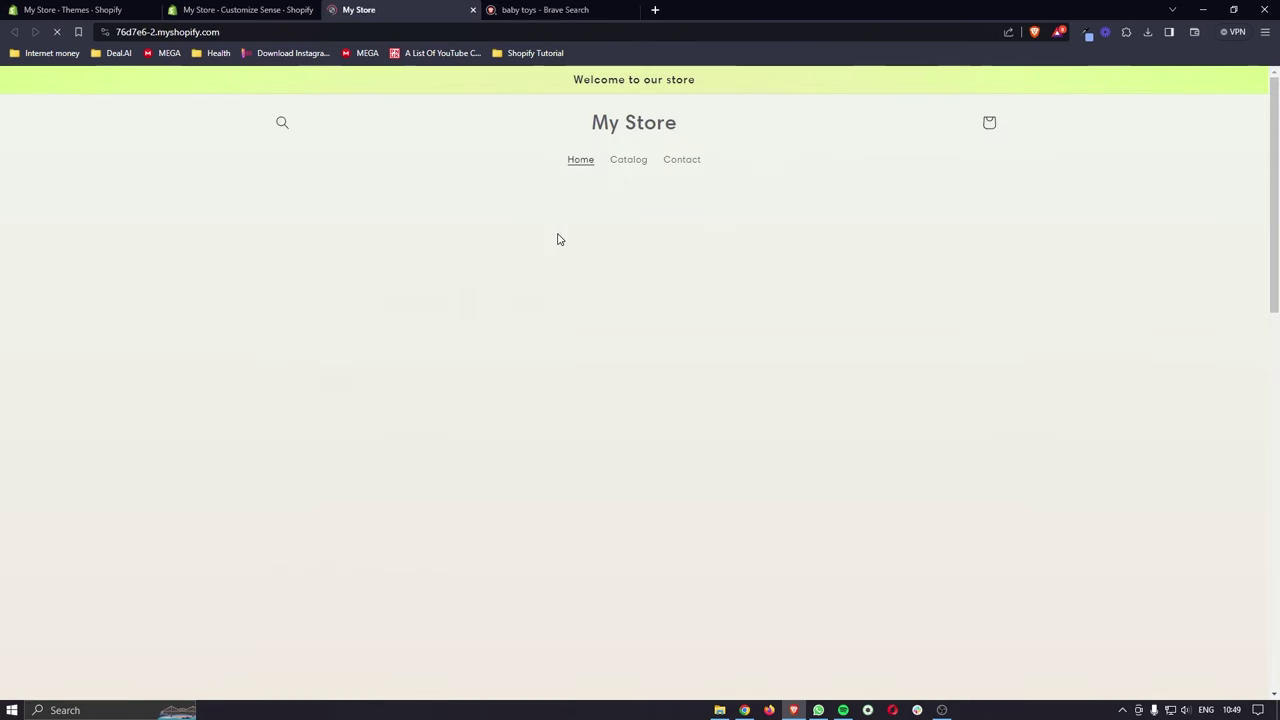
scroll(580, 320, "down", 2)
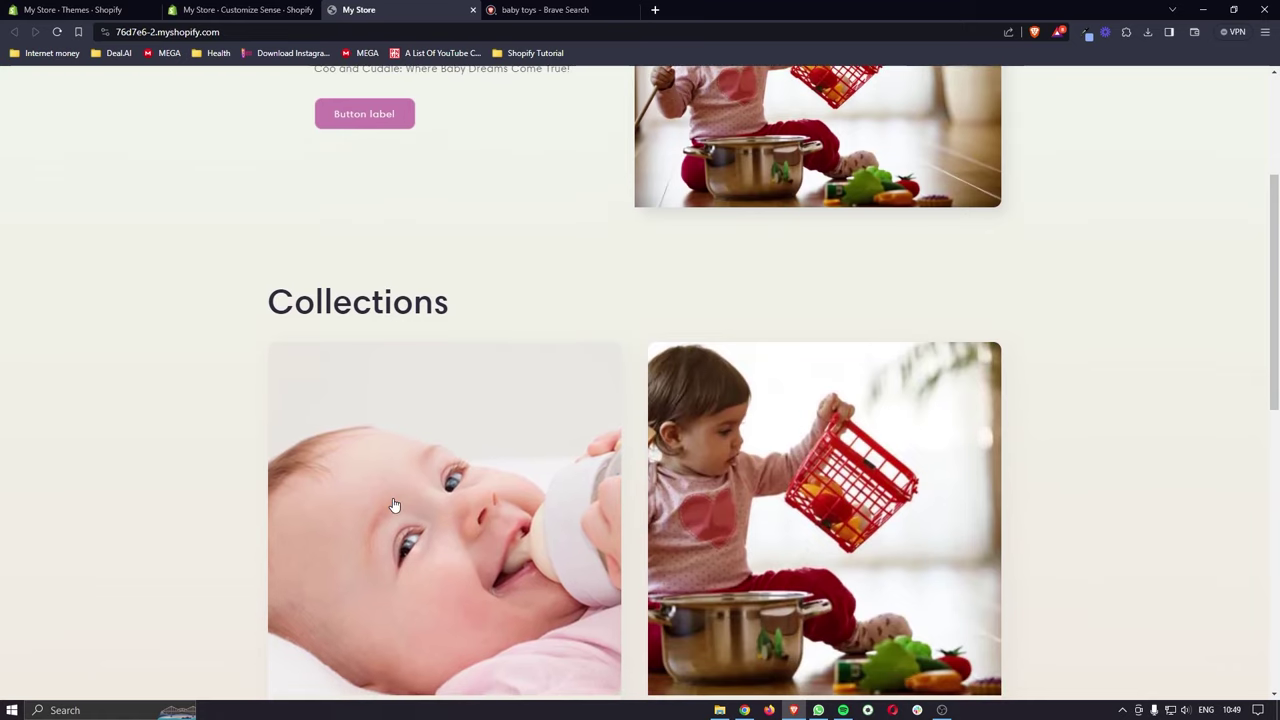
left_click(391, 506)
scroll(713, 434, "down", 2)
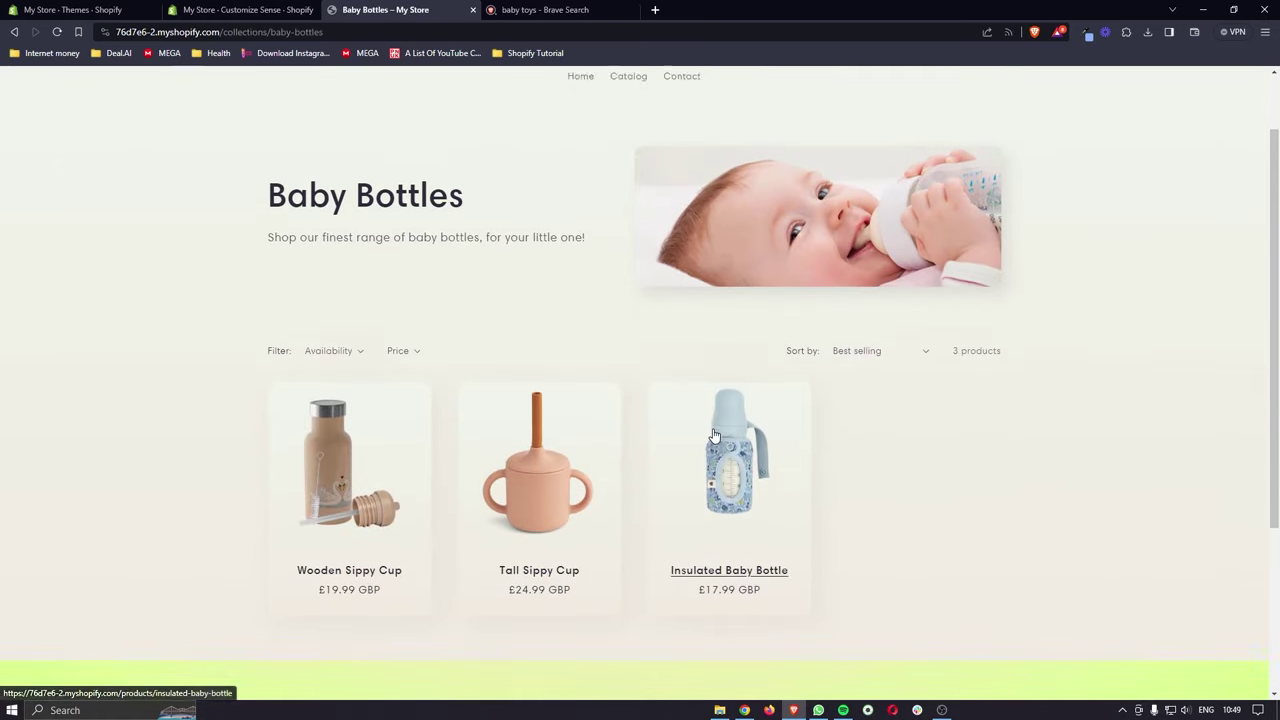
scroll(900, 410, "up", 2)
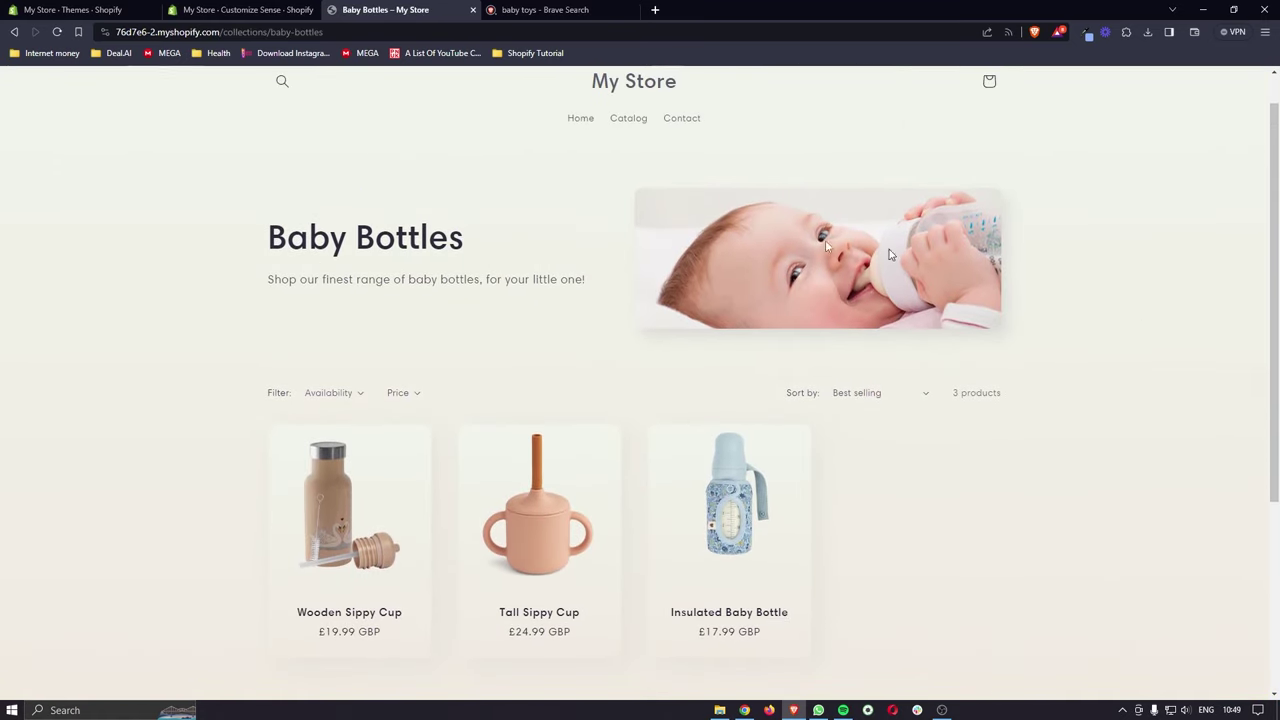
scroll(779, 362, "down", 1)
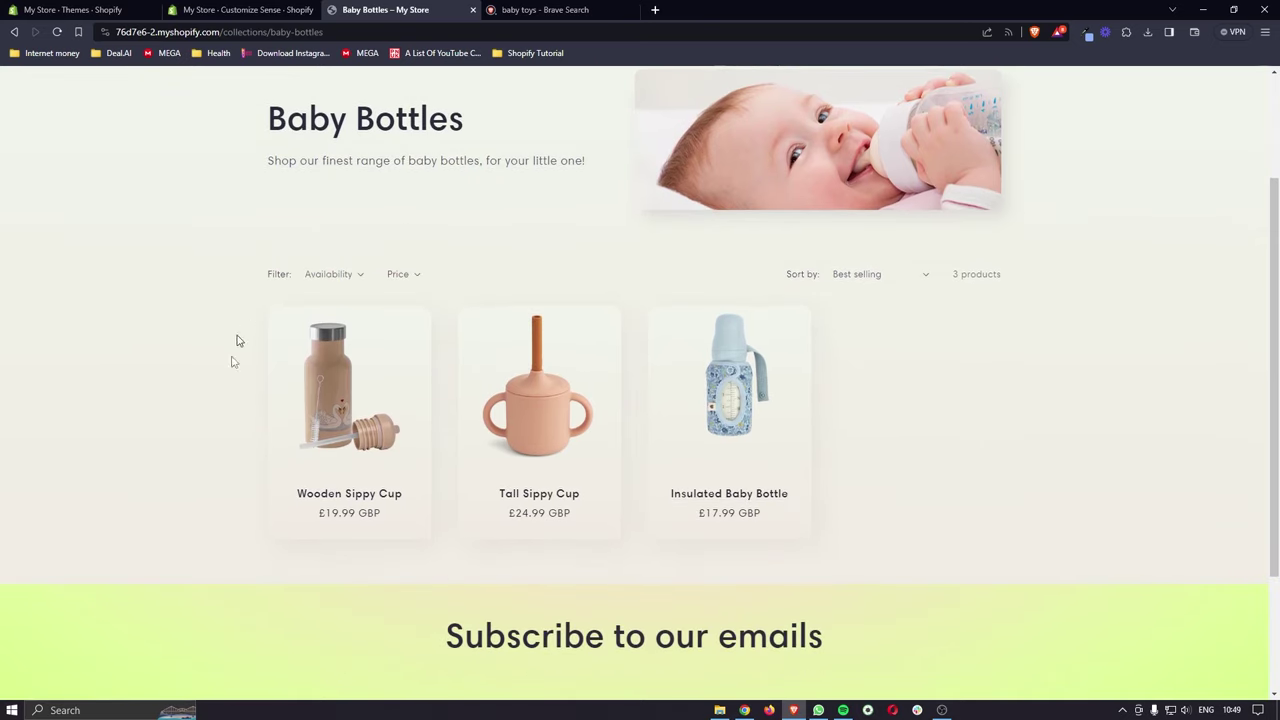
left_click(472, 9)
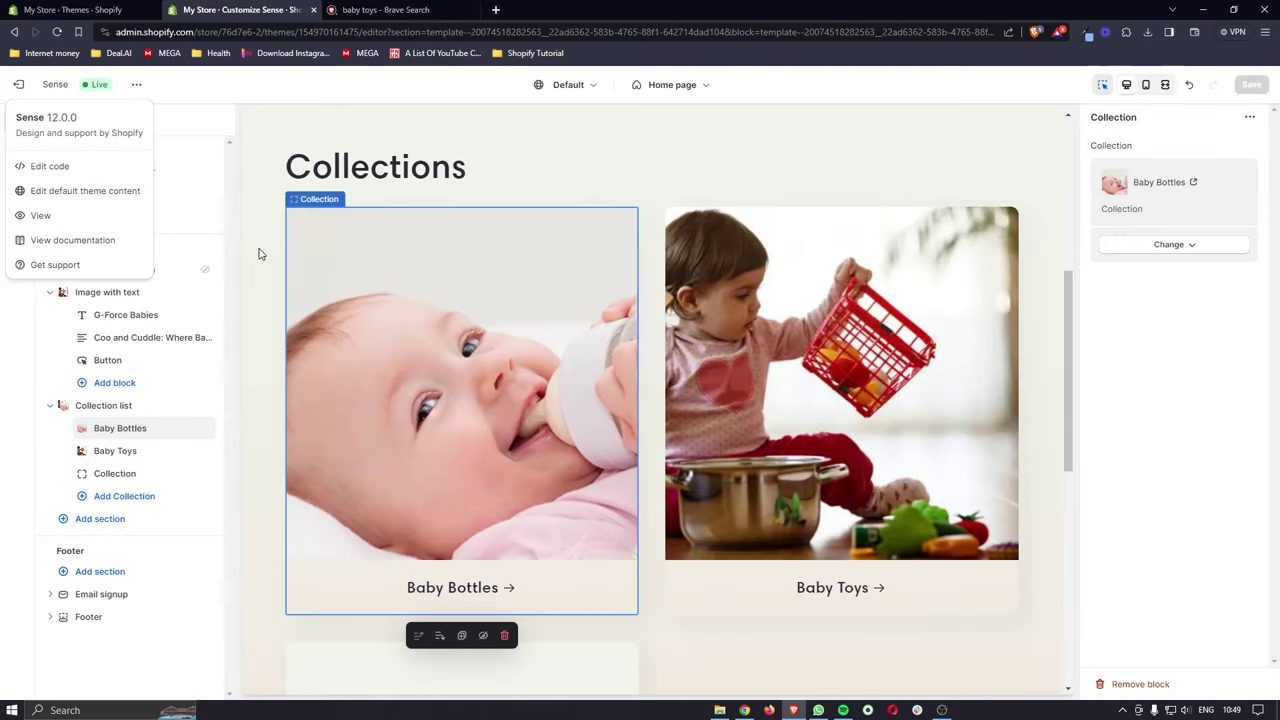
Step: Add a Featured collection section below the collection list and assign the Baby Toys collection to it
left_click(200, 405)
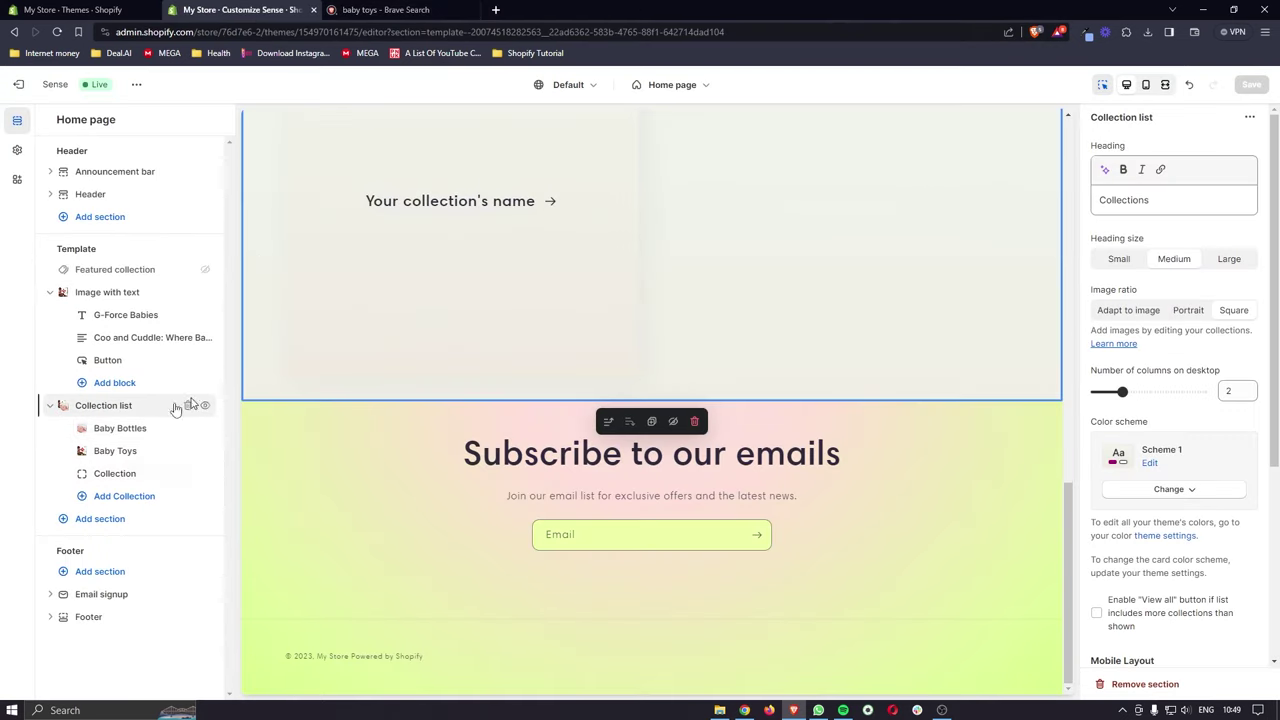
left_click(100, 519)
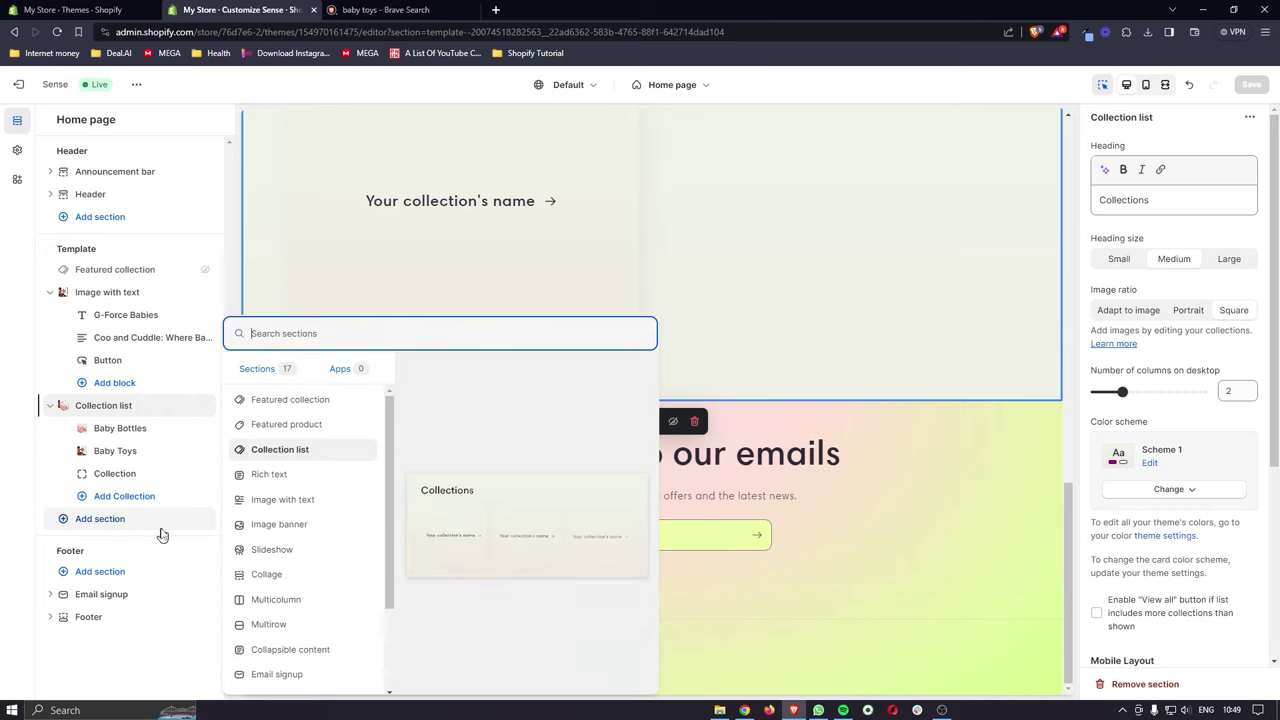
left_click(292, 400)
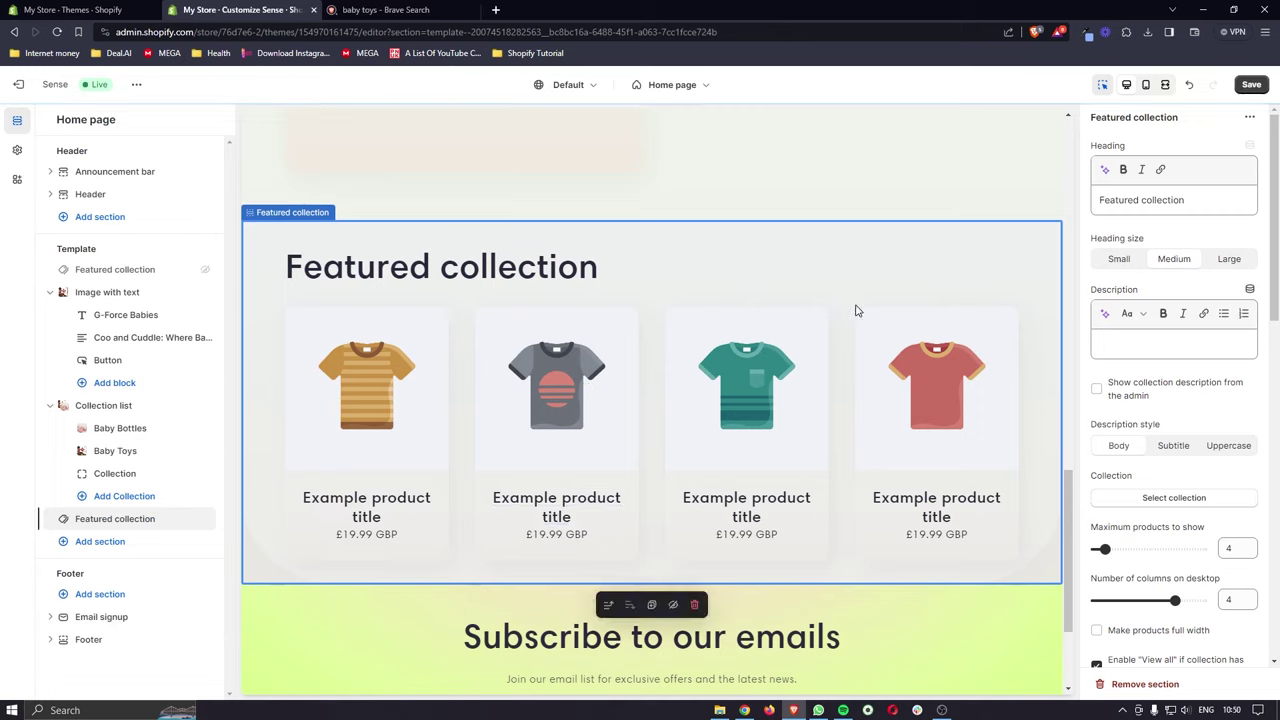
scroll(1125, 300, "down", 1)
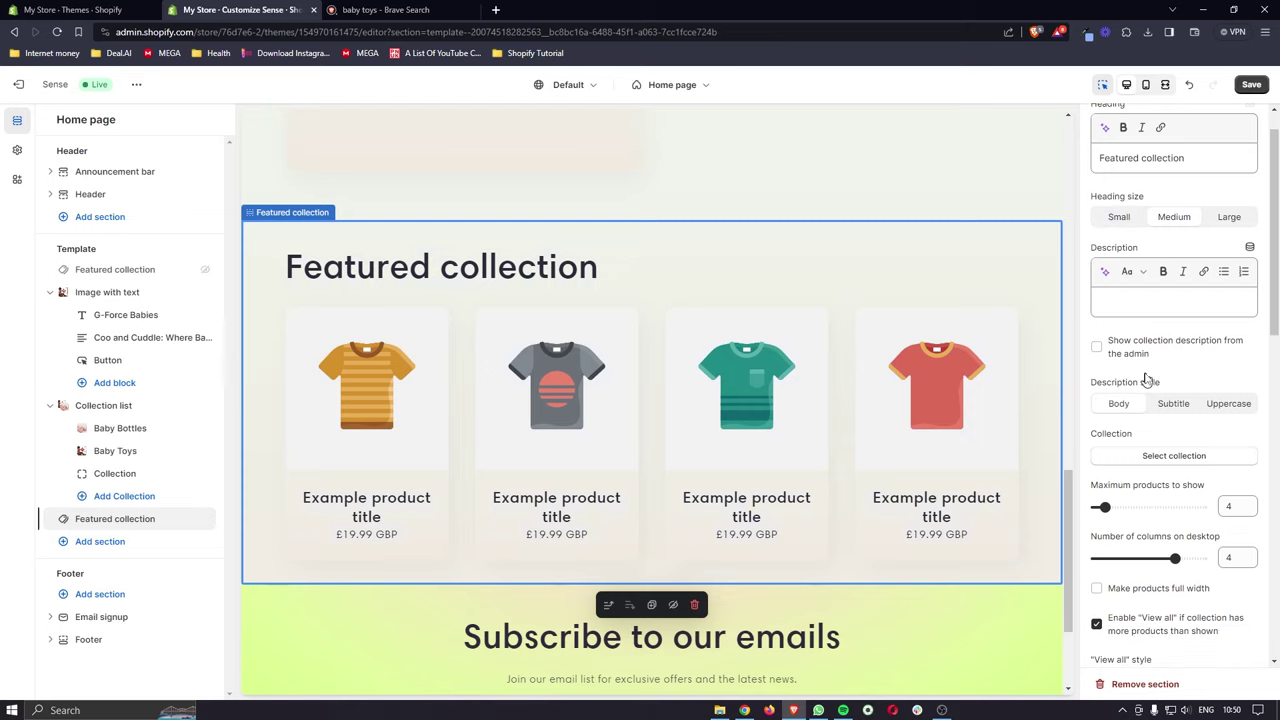
left_click(1166, 460)
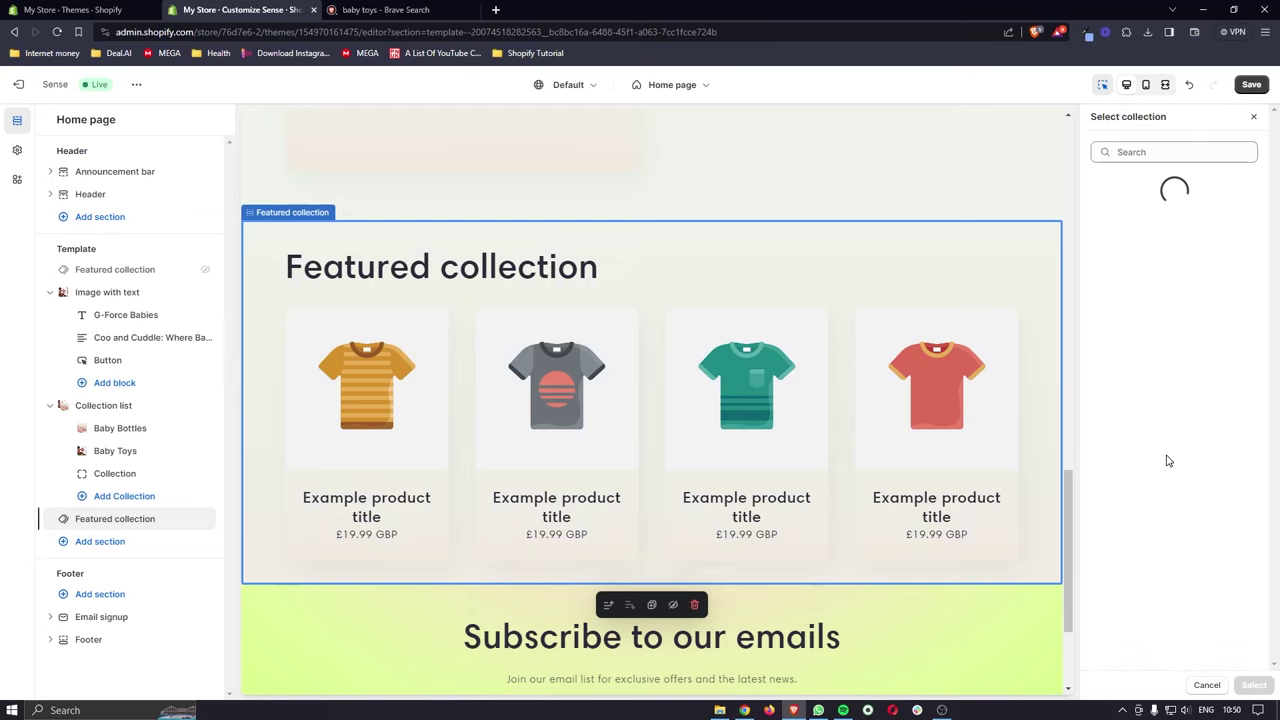
left_click(1158, 265)
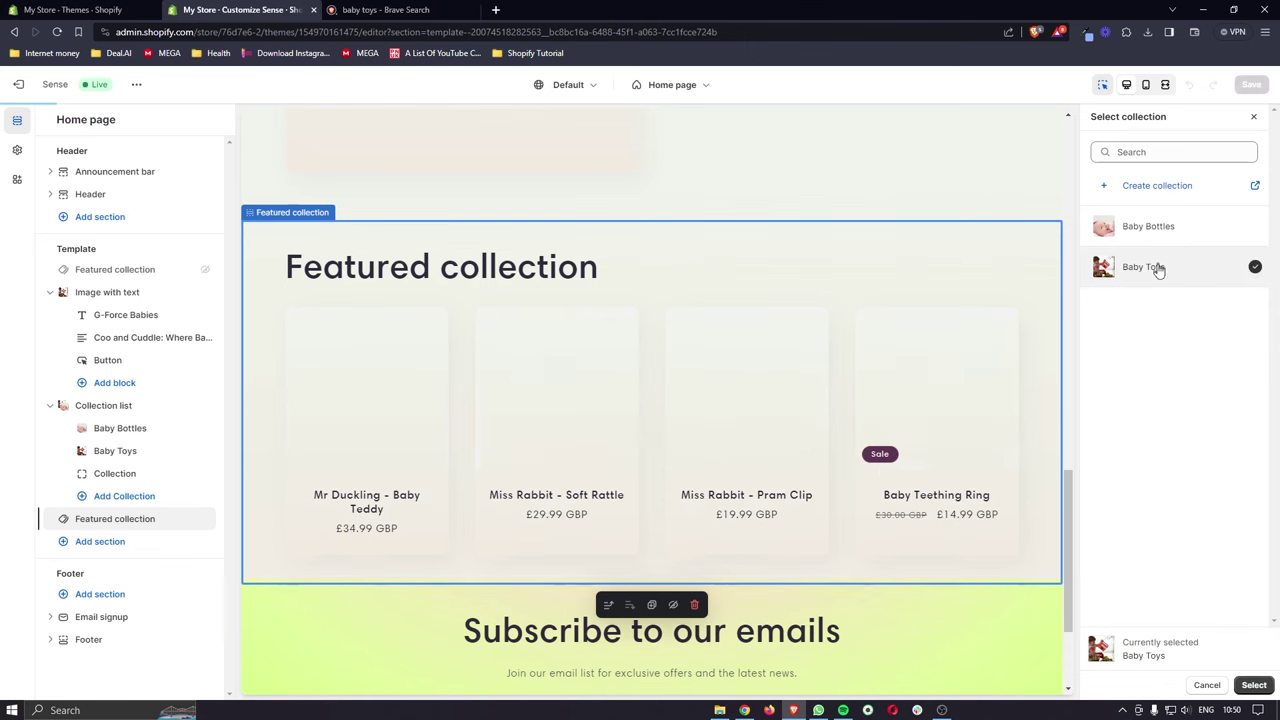
left_click(1253, 685)
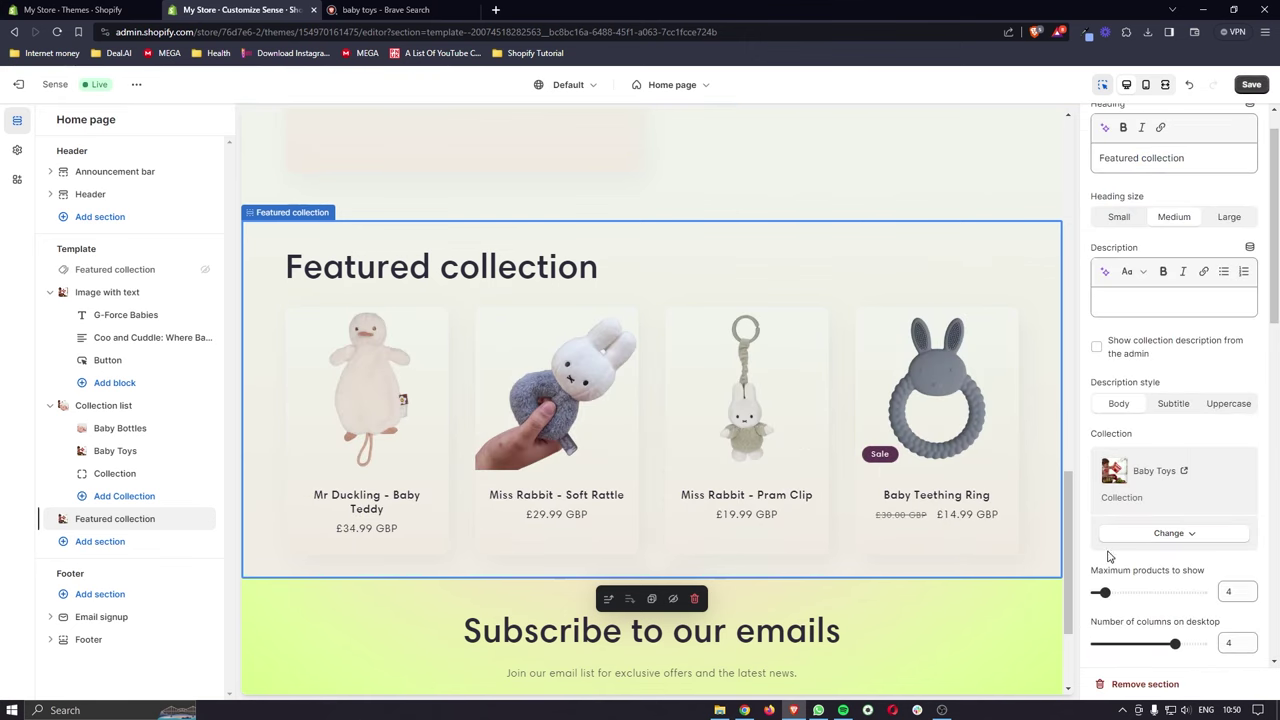
Step: Replace the picture in the Image with text section with the baby-crawling-with-toys image
scroll(971, 460, "up", 5)
scroll(971, 460, "up", 5)
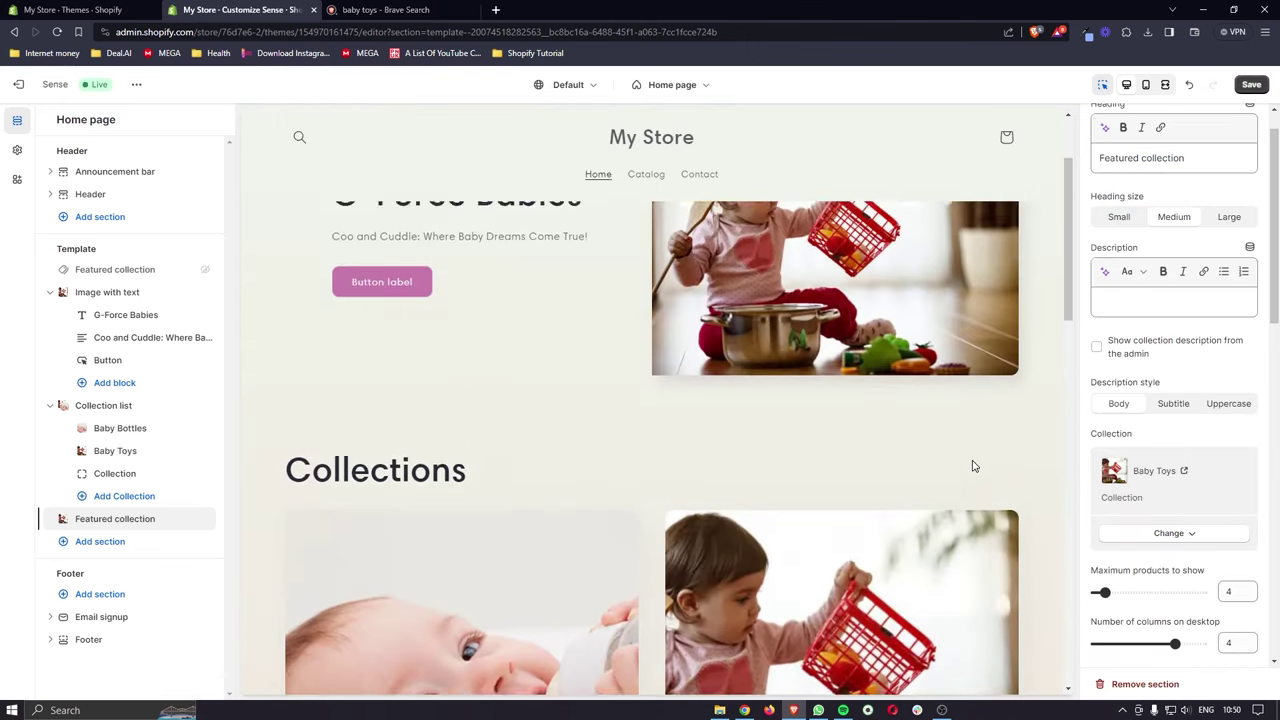
scroll(900, 400, "down", 1)
left_click(840, 352)
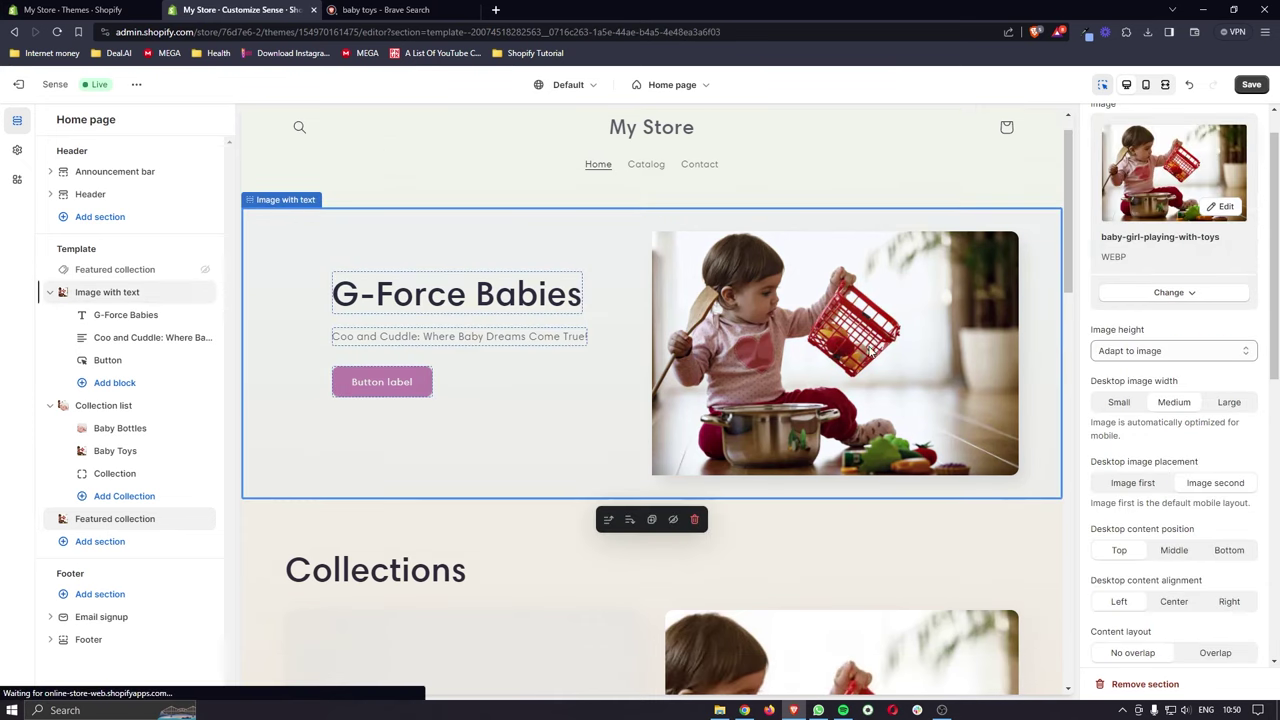
left_click(385, 10)
key("ctrl+shift+Tab")
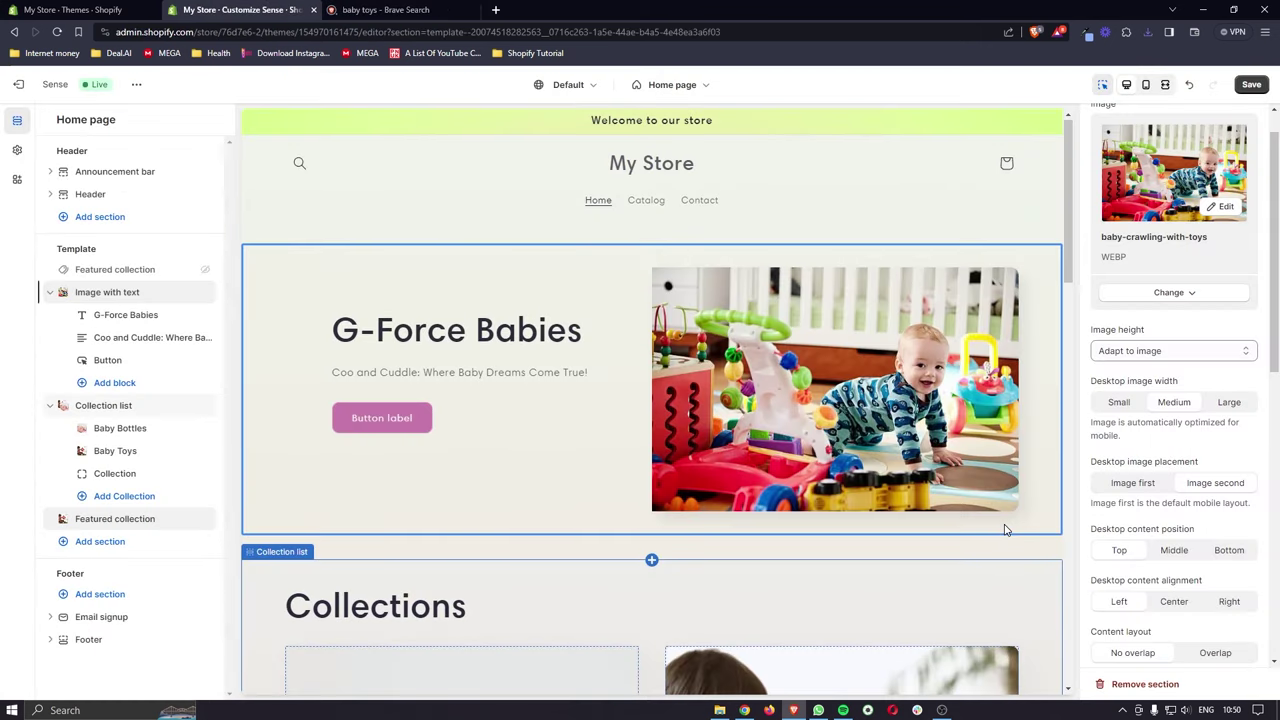
Step: Change the new Featured collection section's heading to "Our rage of baby toys" and set its heading size to Large
scroll(1006, 530, "down", 10)
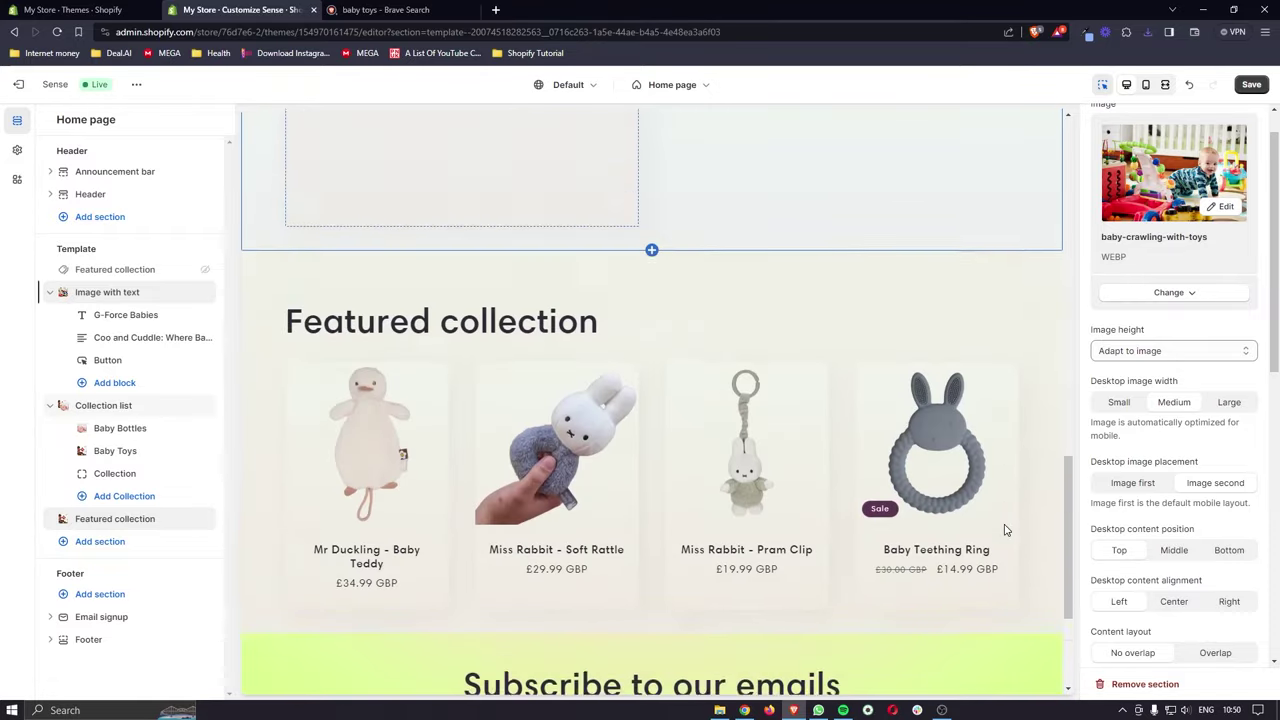
scroll(1006, 530, "down", 1)
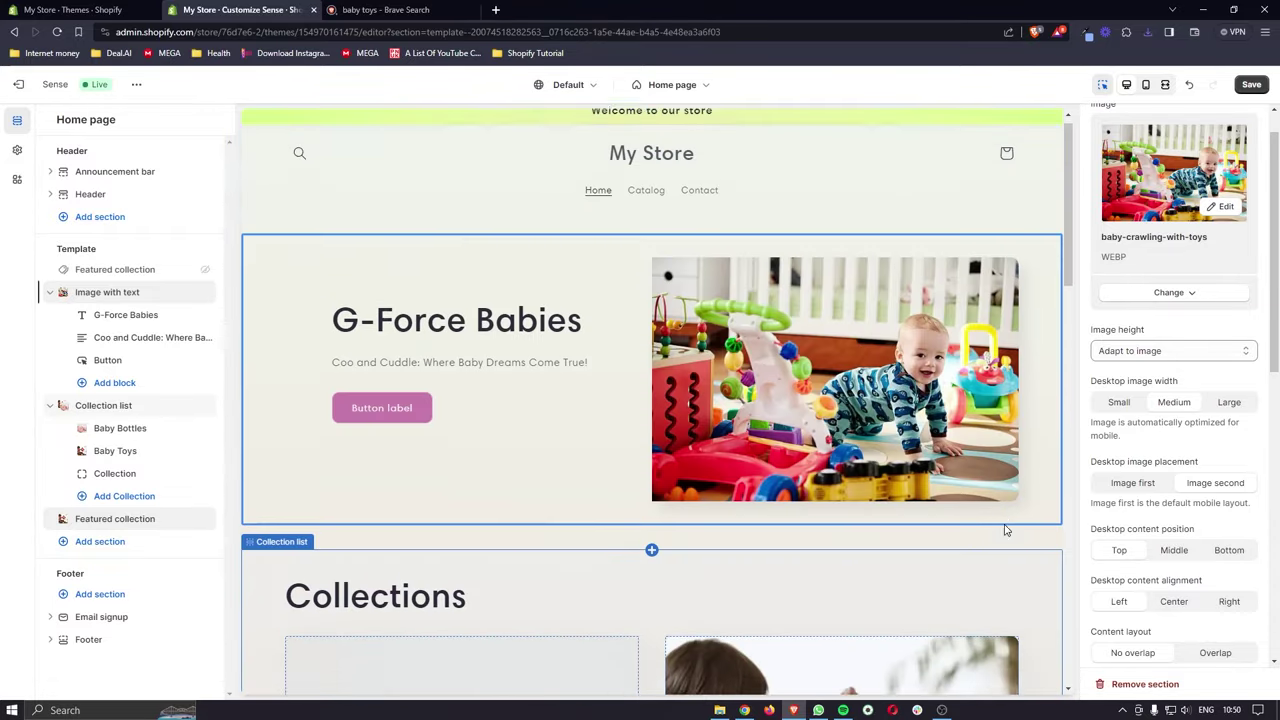
left_click(605, 292)
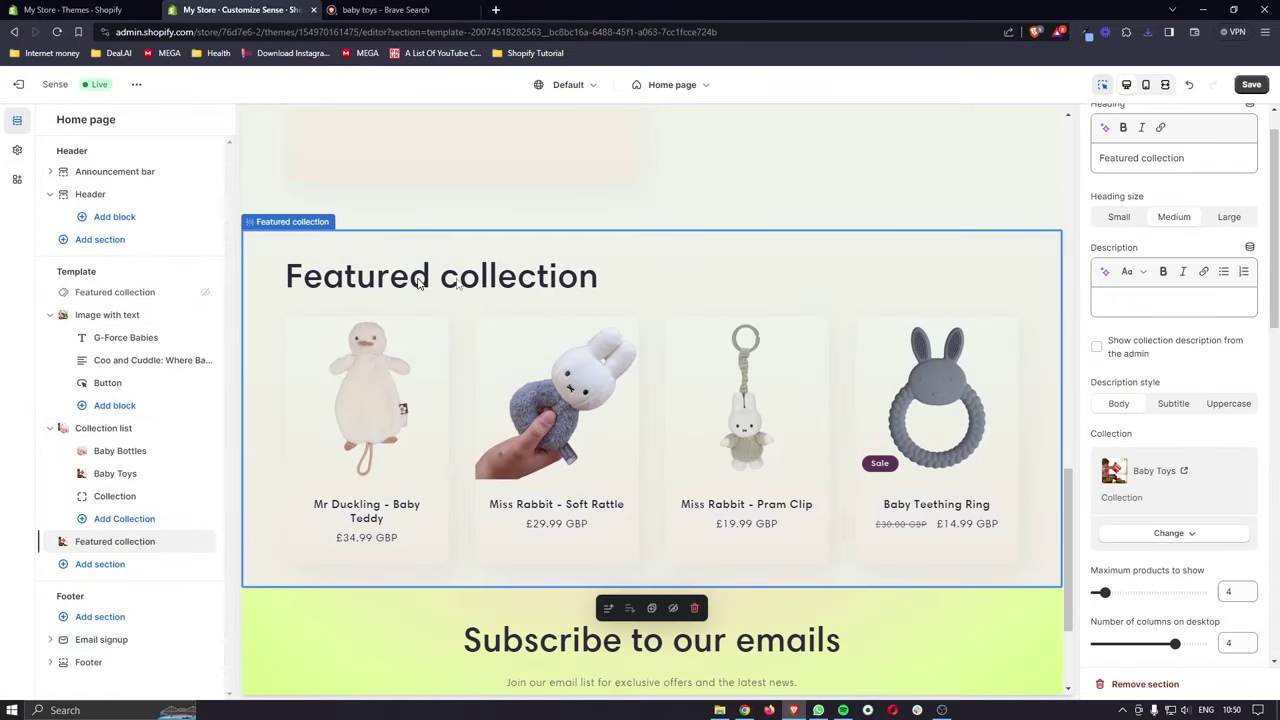
triple_click(1128, 160)
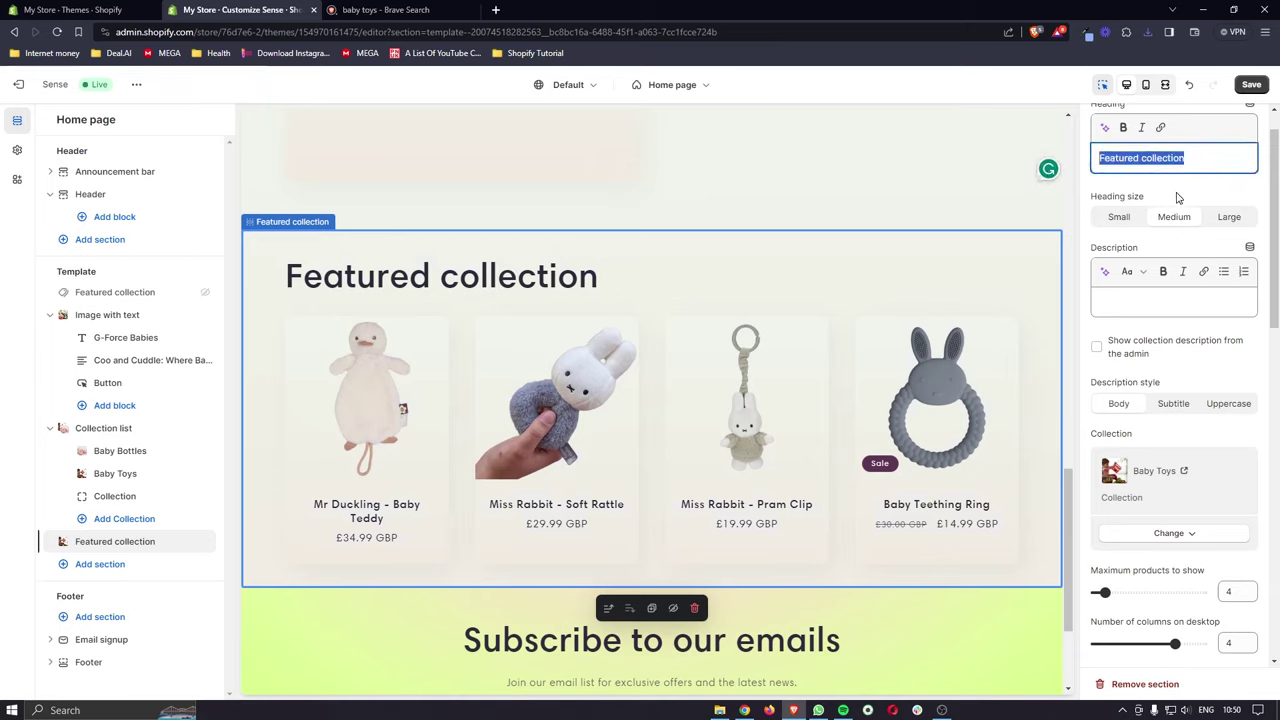
key("Caps_Lock")
type("Our ")
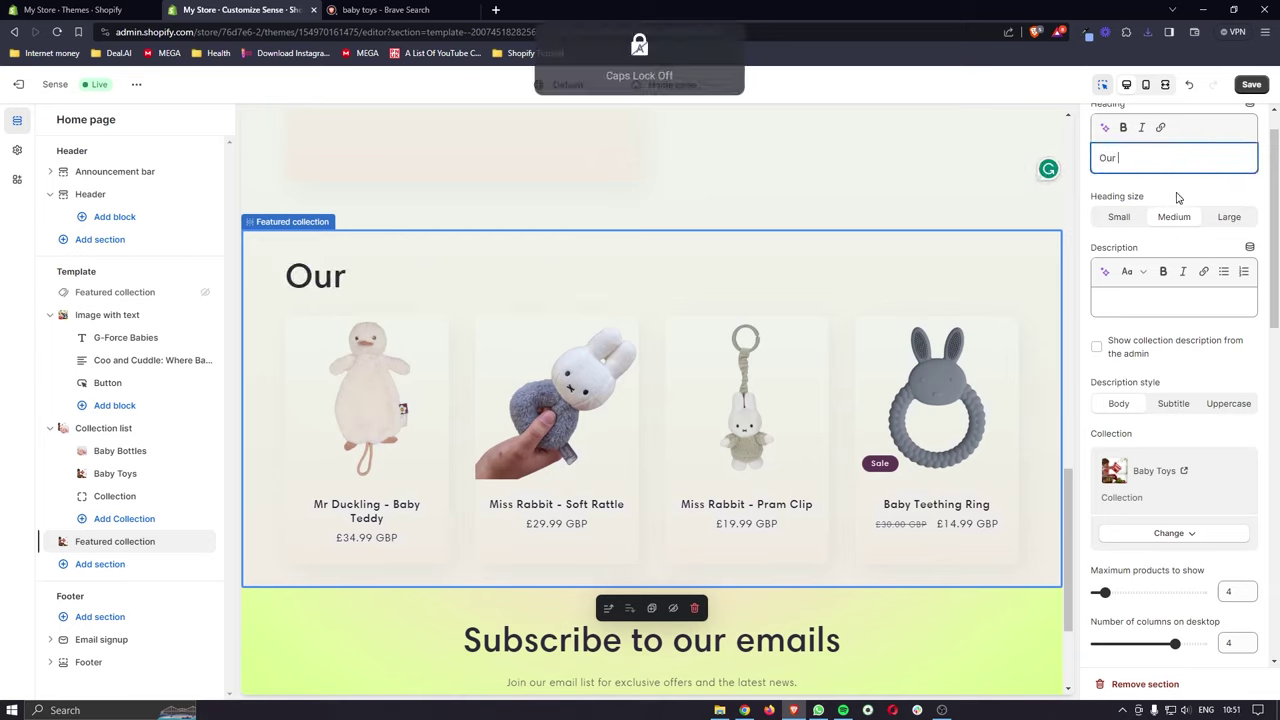
type("rage of baby ti")
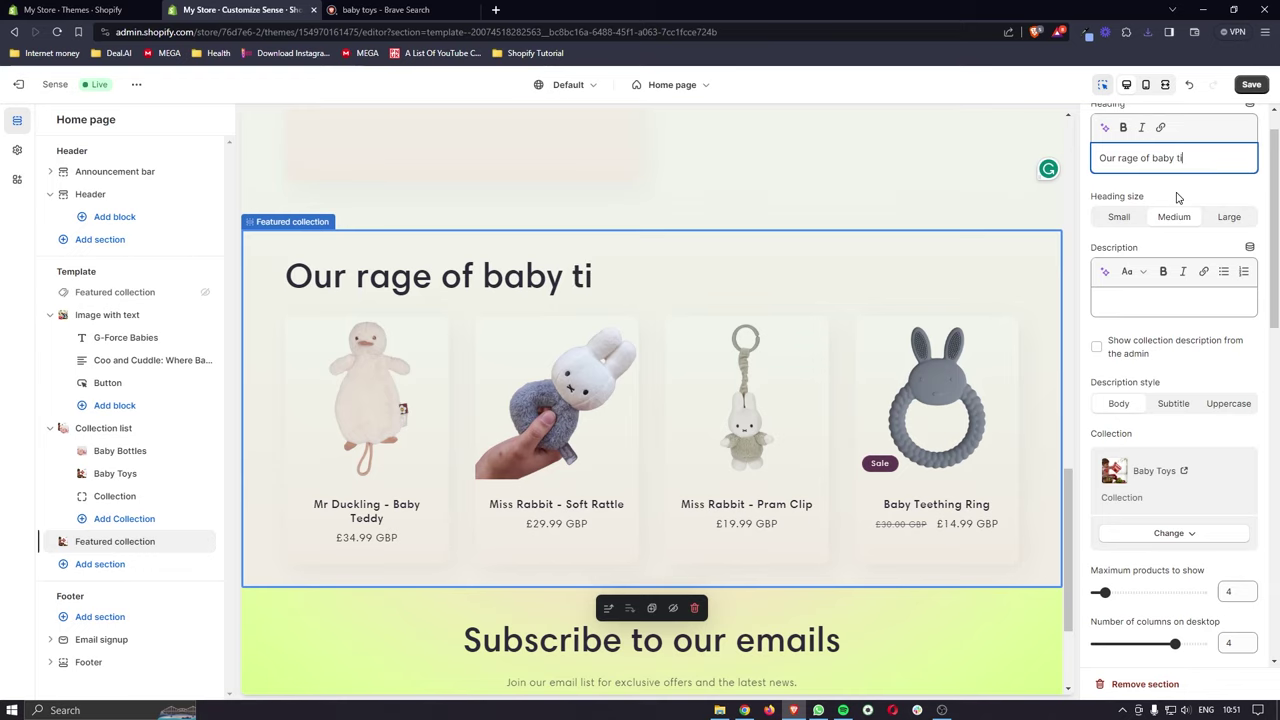
key("BackSpace")
type("oys")
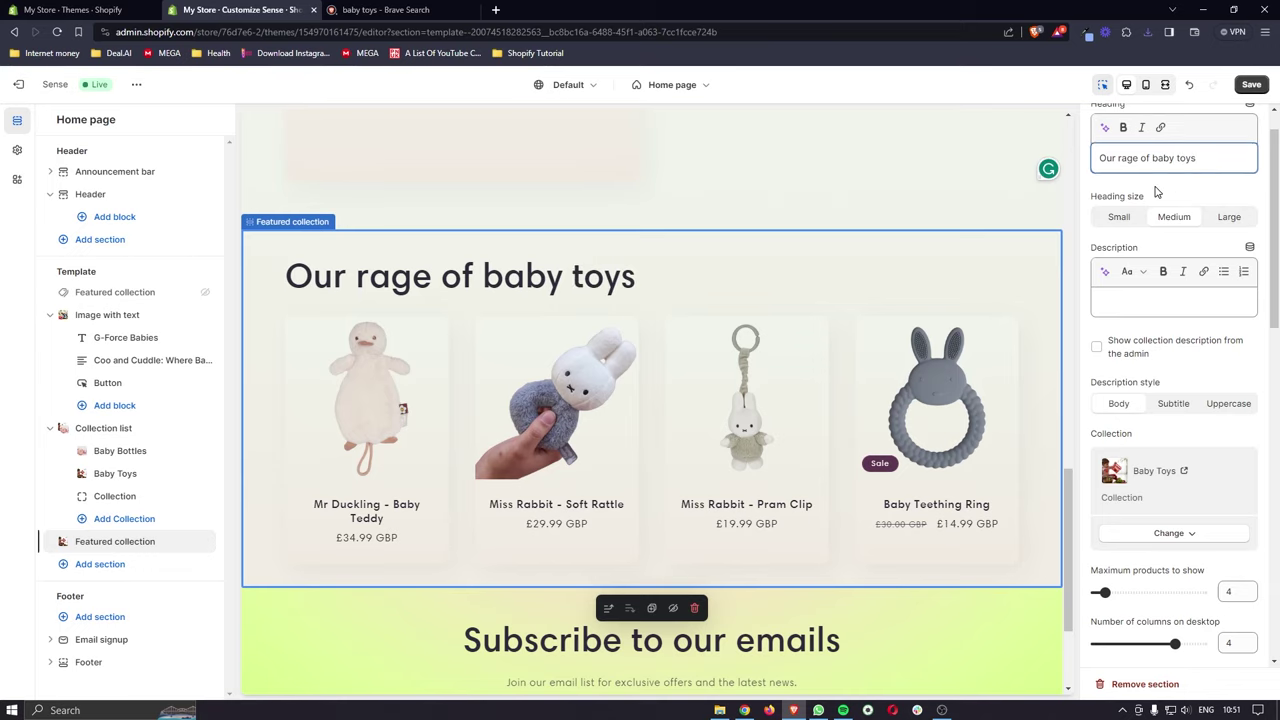
left_click(1117, 215)
left_click(1230, 217)
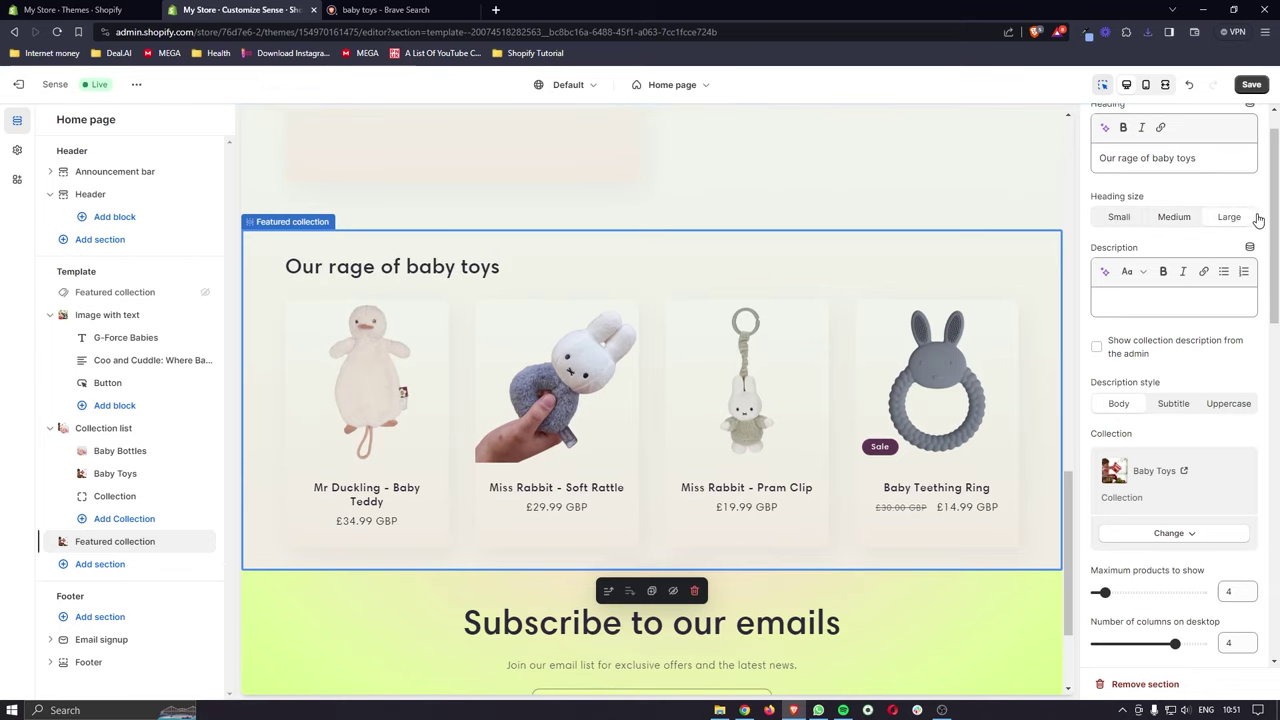
Step: Set the baby toys Featured collection's heading size to Medium and look over its remaining settings
left_click(1190, 218)
scroll(1185, 250, "down", 5)
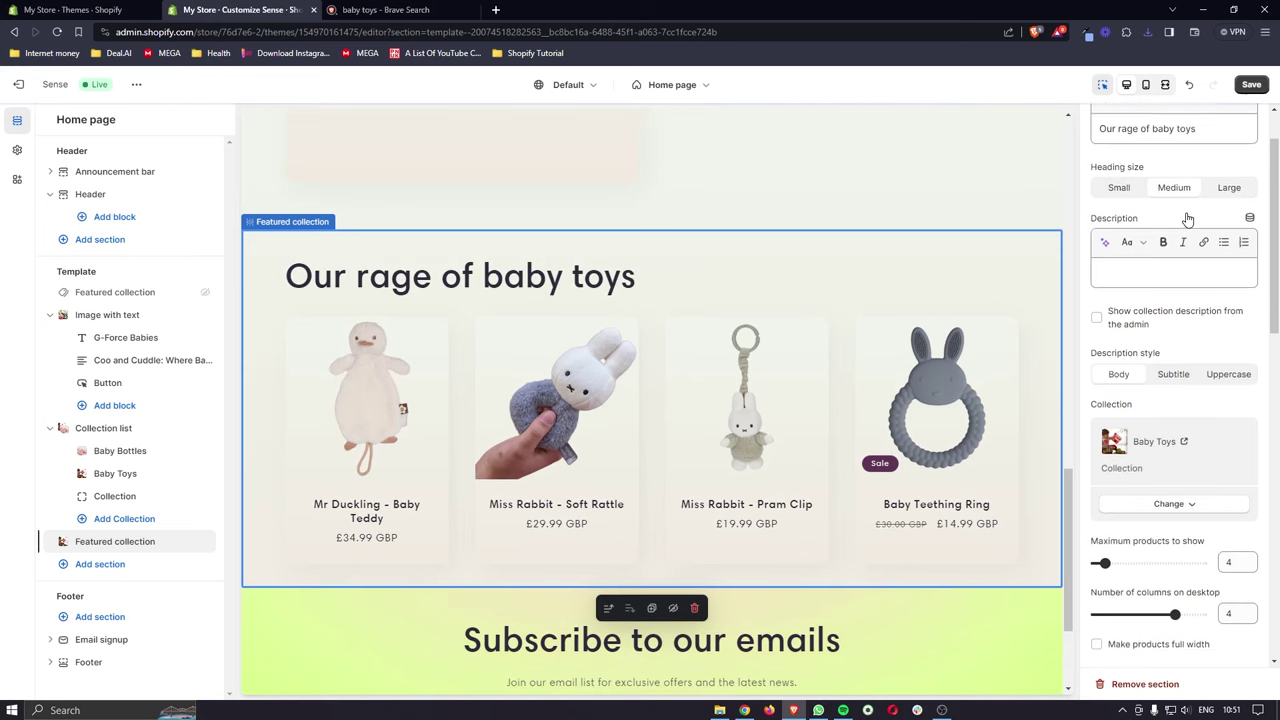
scroll(1182, 289, "down", 3)
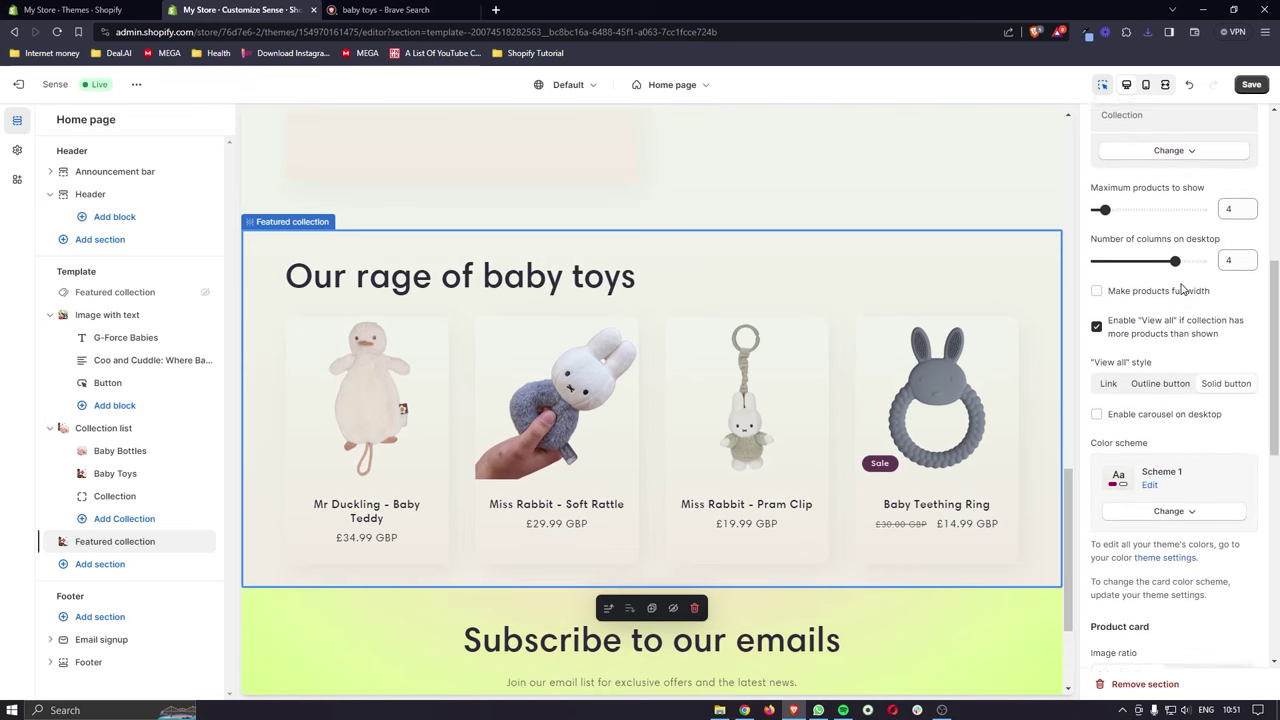
scroll(900, 380, "up", 6)
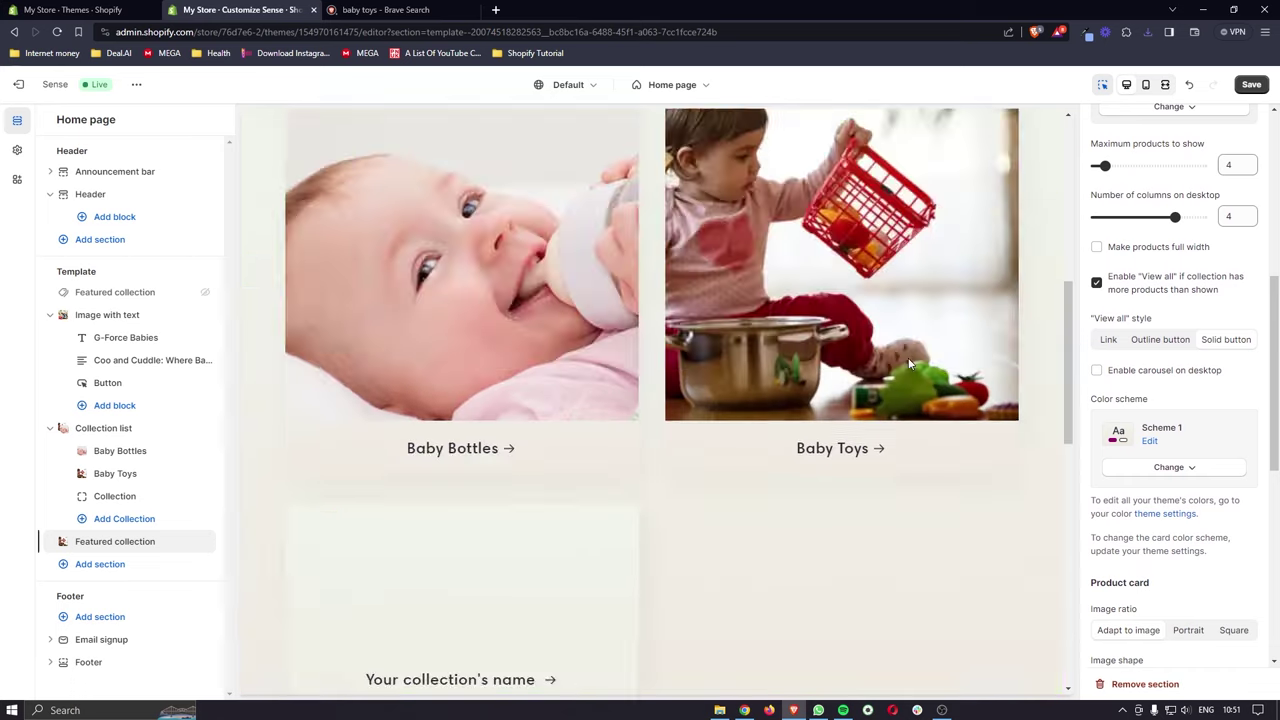
scroll(909, 363, "down", 3)
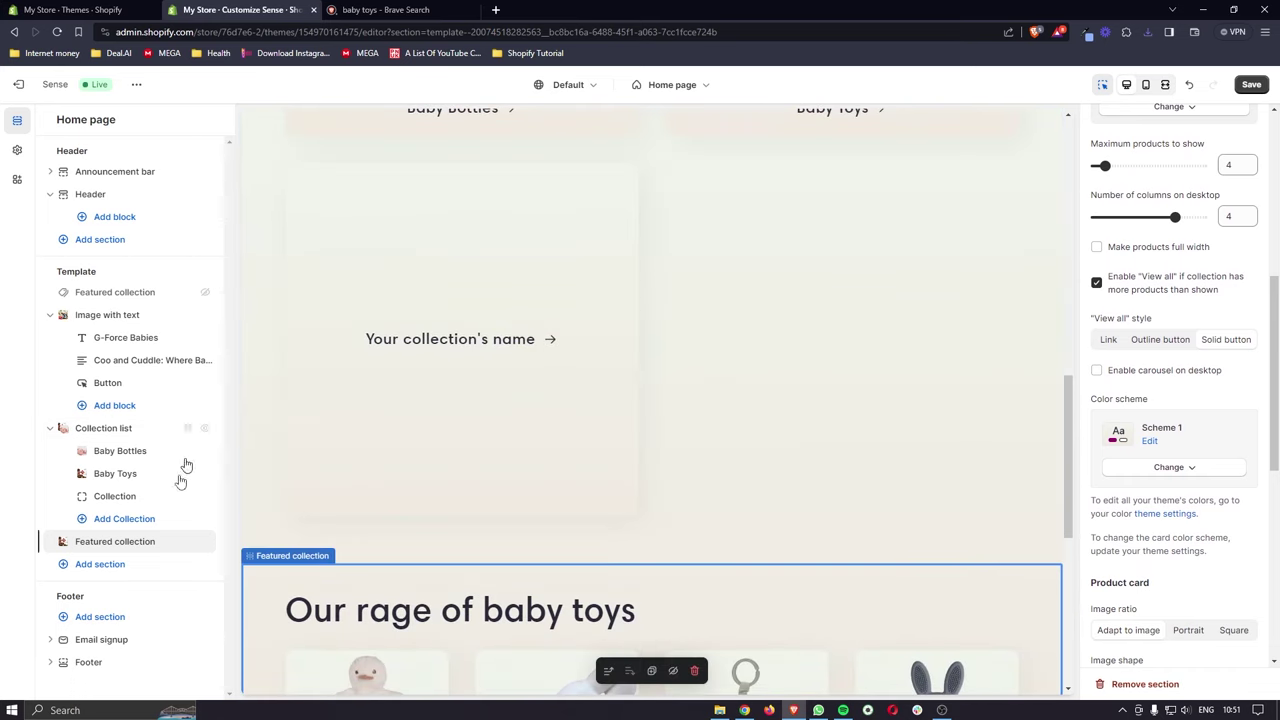
Step: Add a Slideshow section below the Featured collection and preview both of its slides
left_click(140, 566)
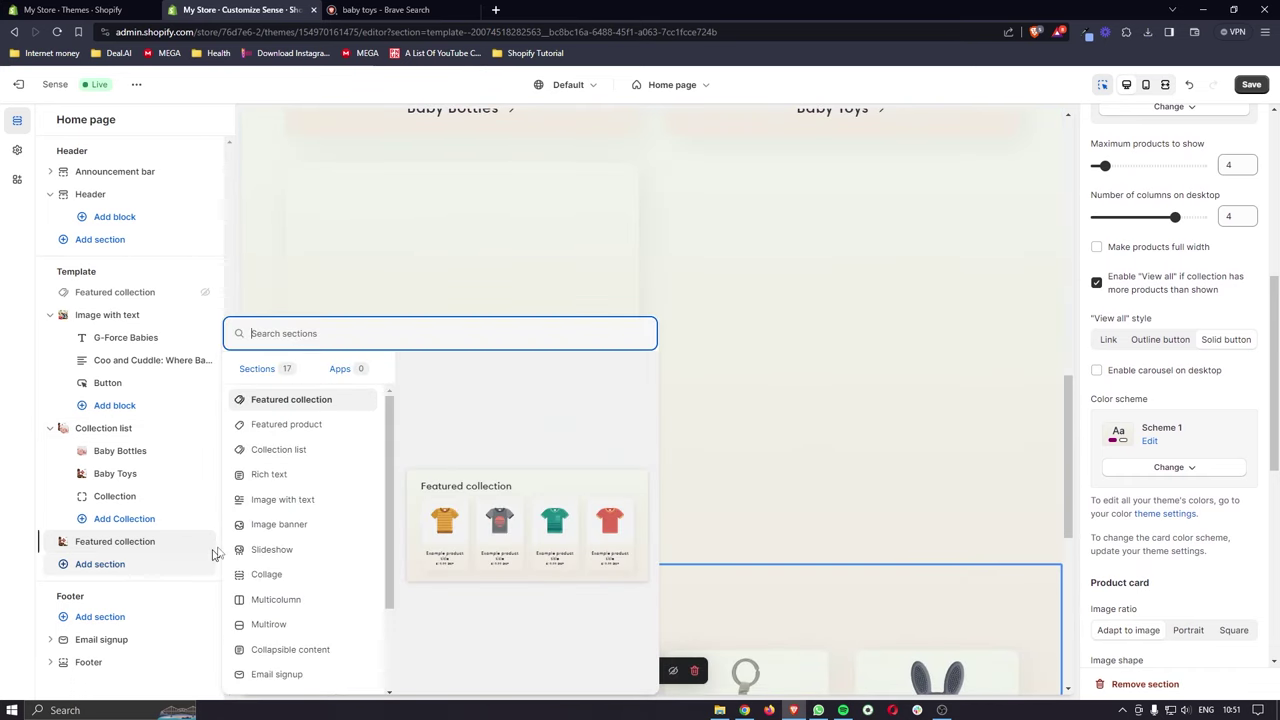
left_click(297, 557)
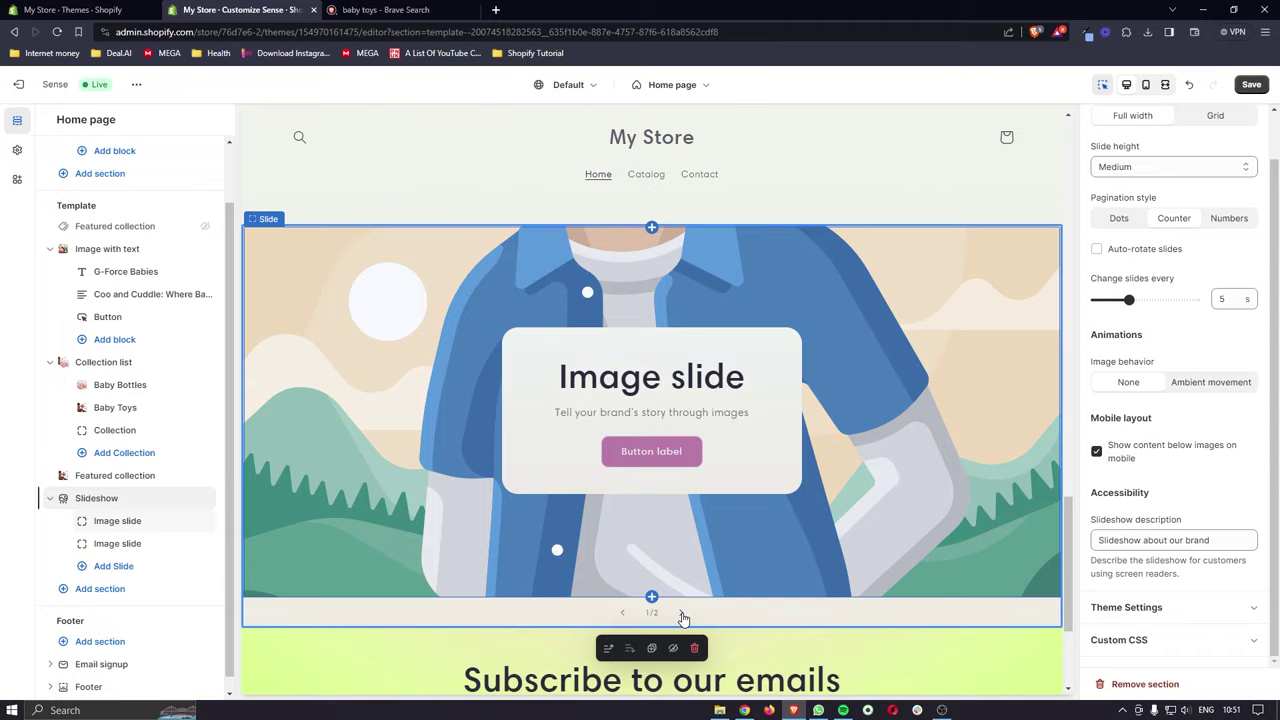
left_click(681, 613)
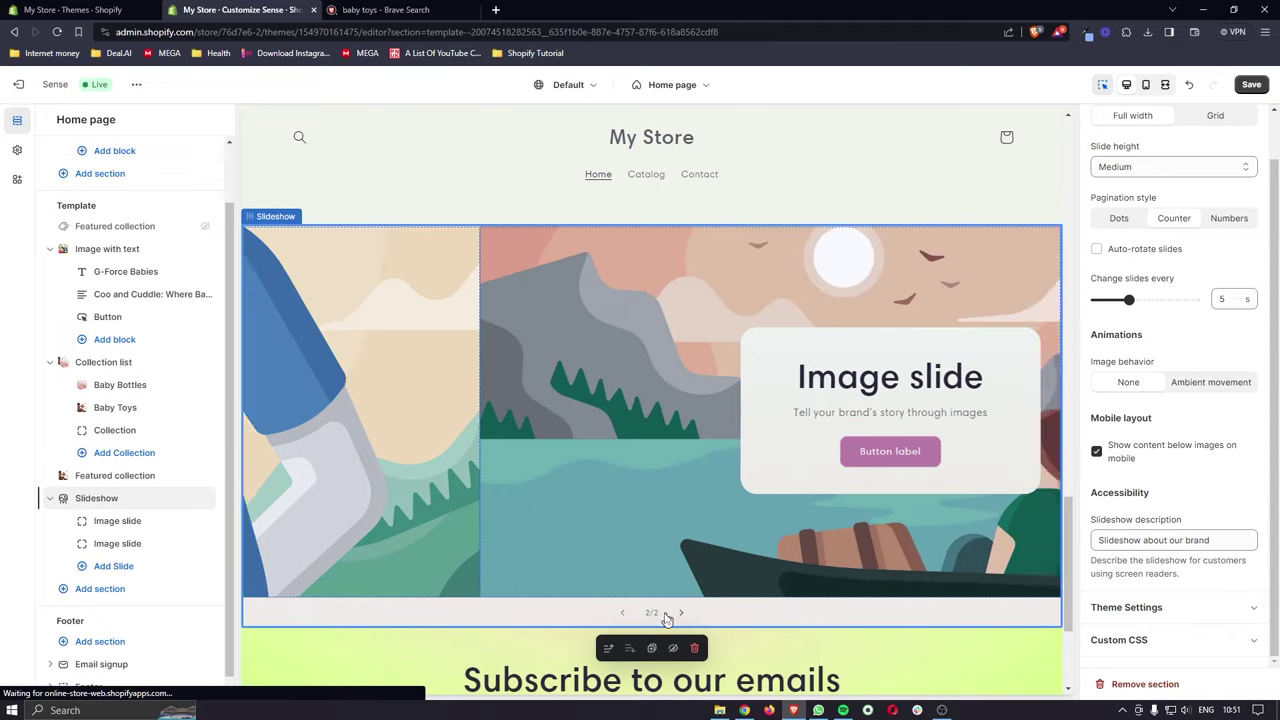
left_click(622, 613)
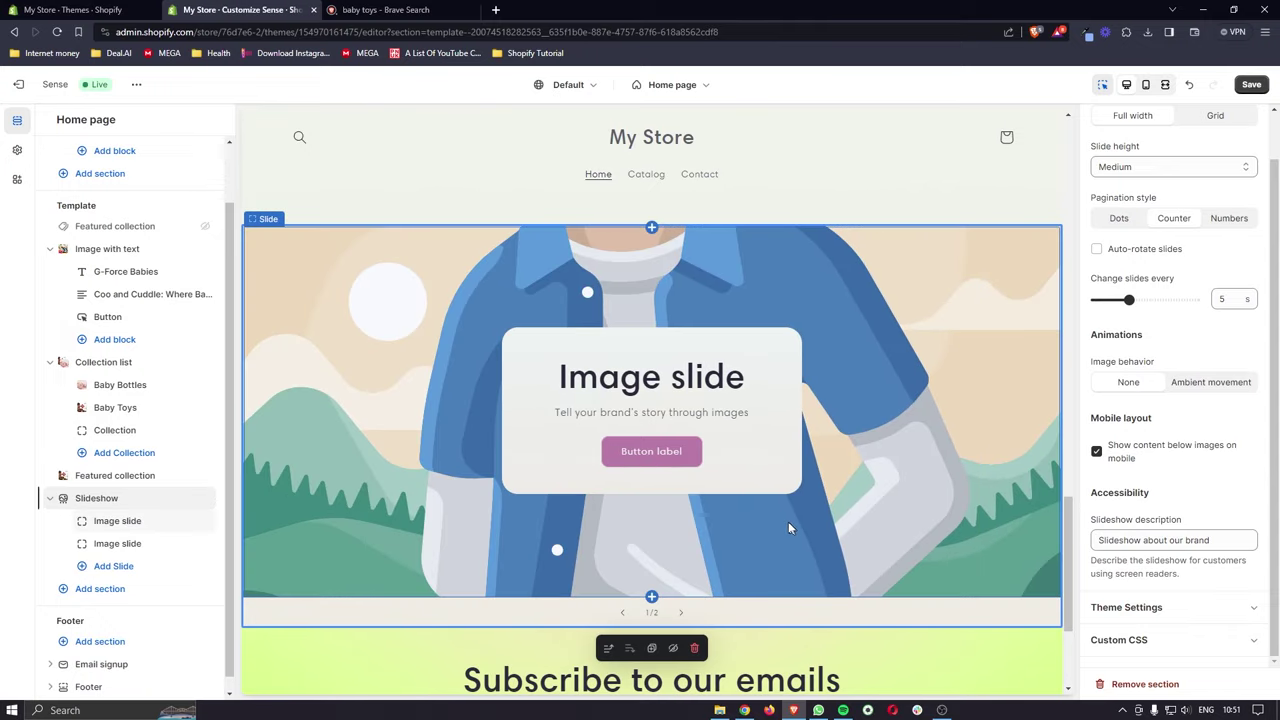
Step: Remove both image slides from the Slideshow section
left_click(878, 356)
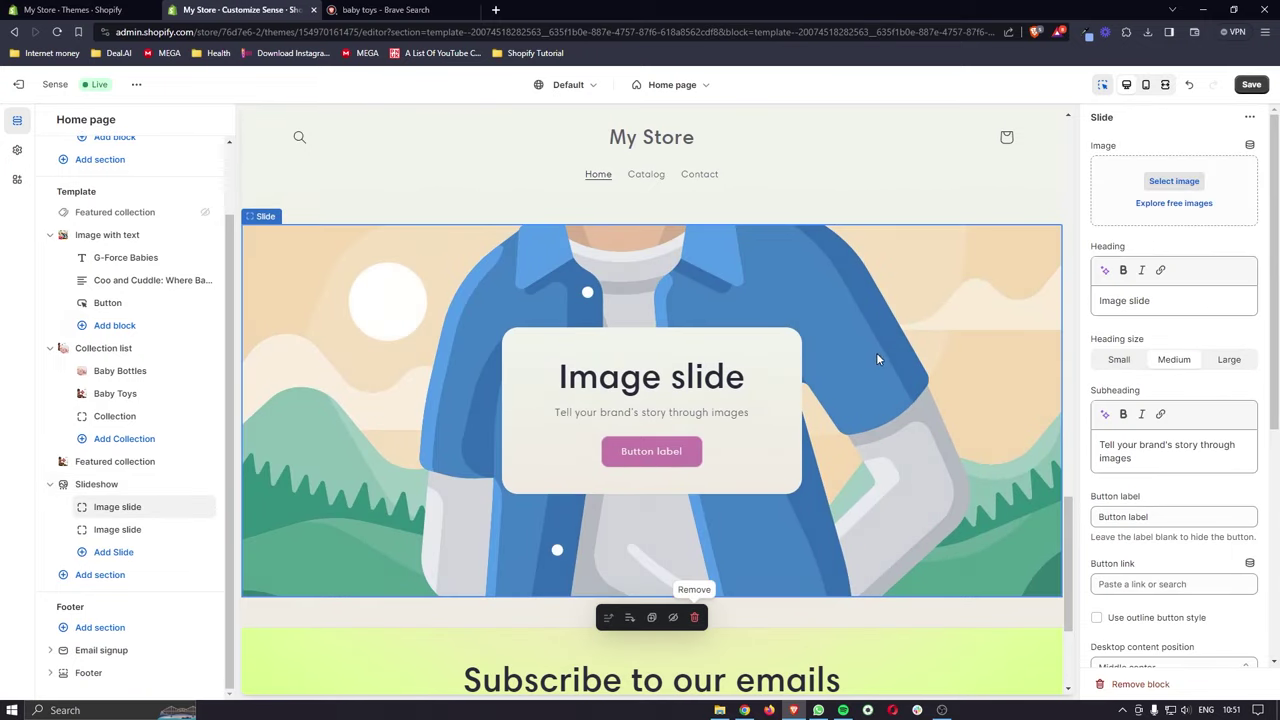
left_click(693, 620)
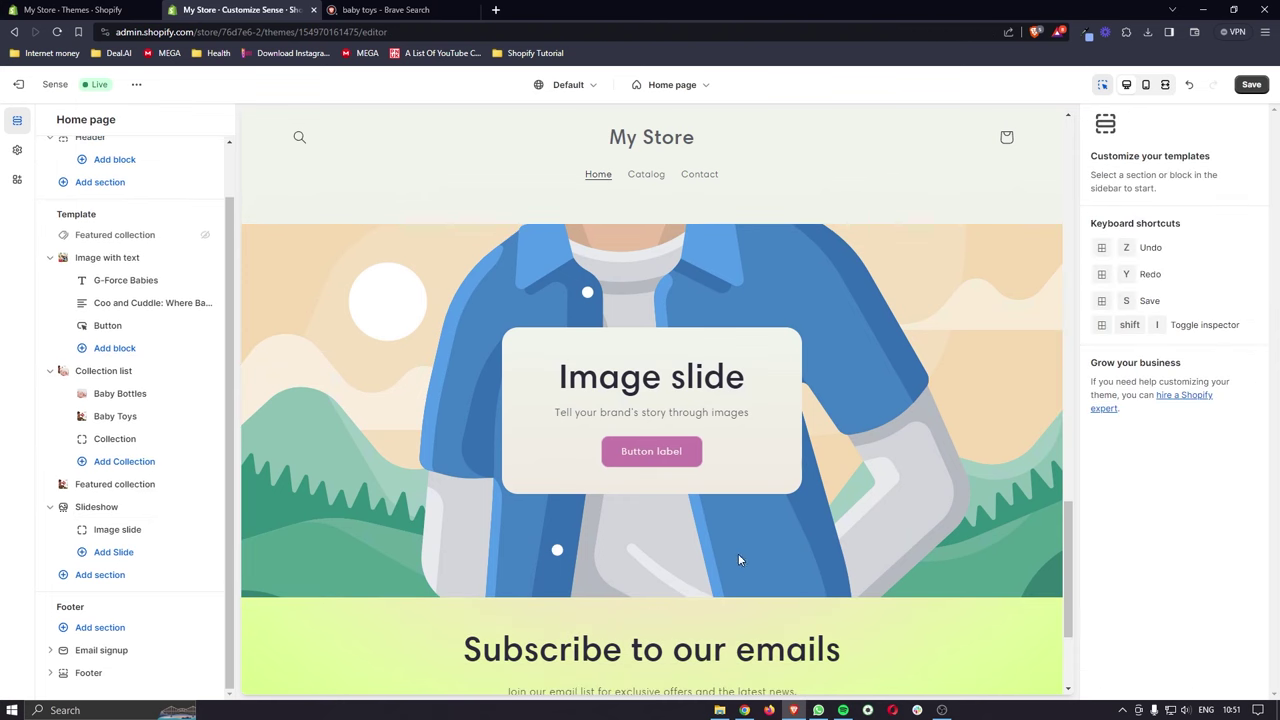
left_click(785, 518)
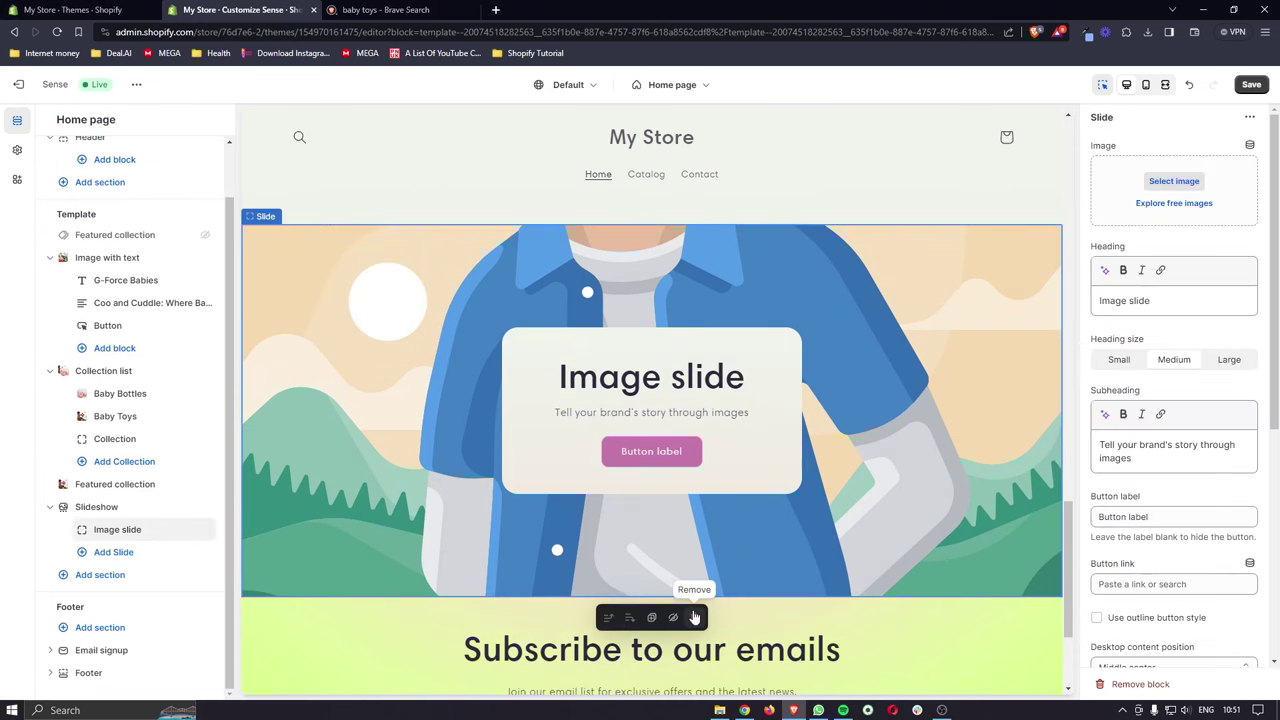
left_click(694, 618)
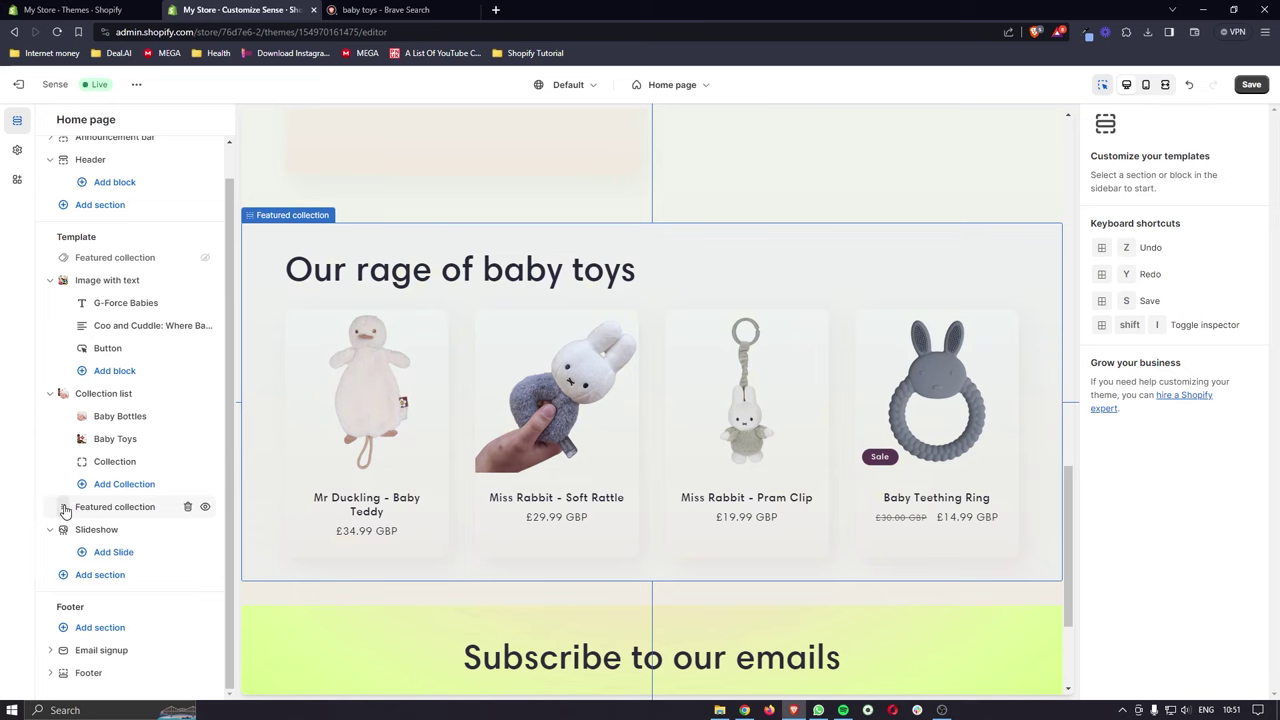
Step: Move the baby toys Featured collection section up so it sits between Image with text and Collection list
left_click_drag(64, 510, 68, 310)
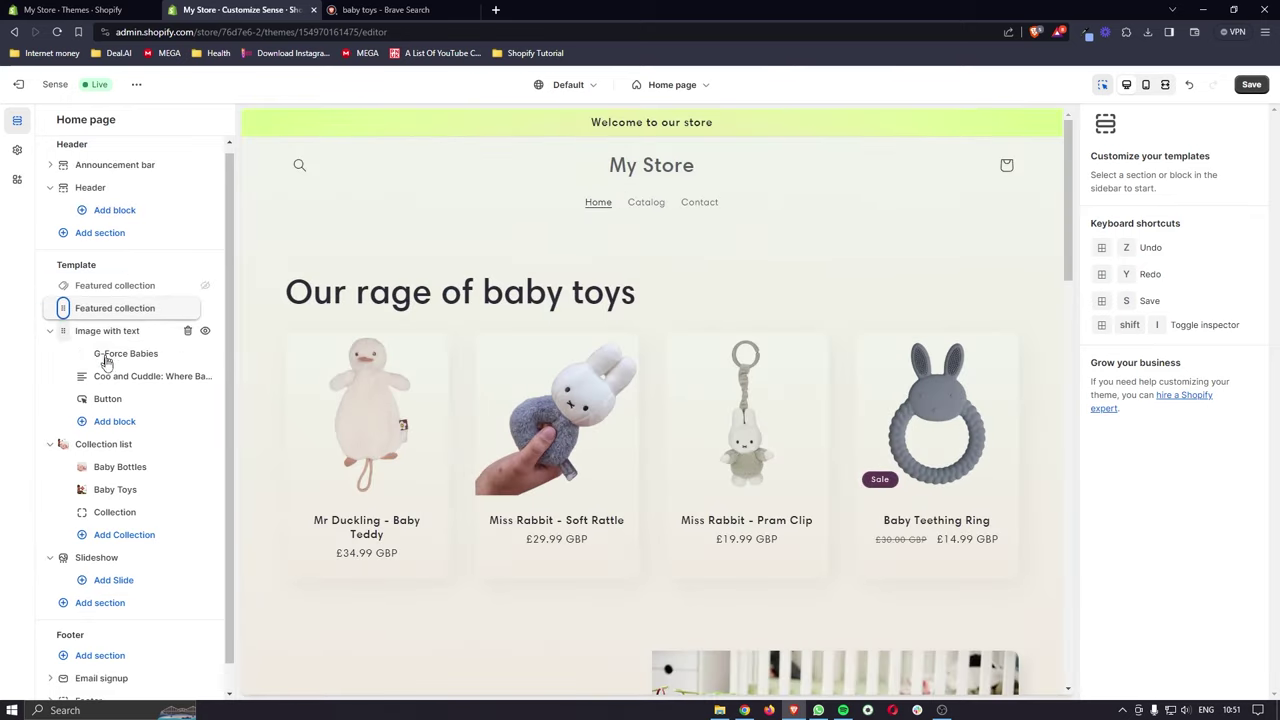
left_click_drag(106, 360, 85, 420)
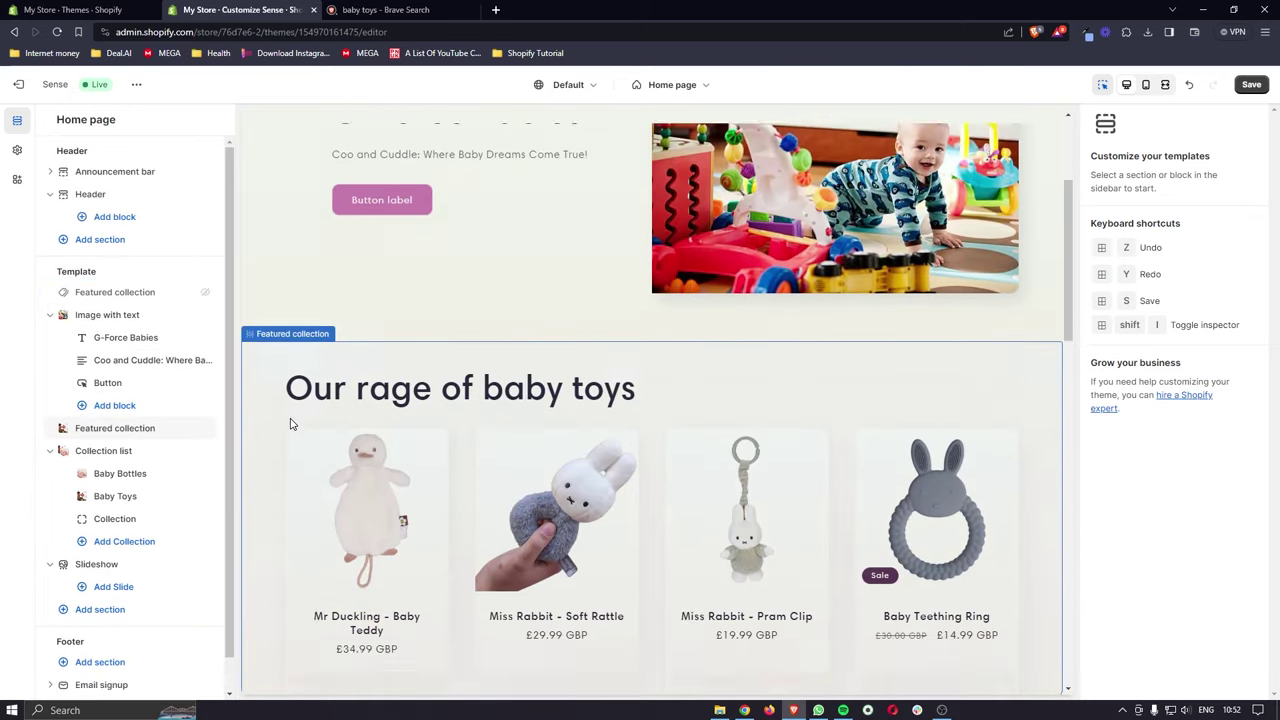
scroll(290, 424, "down", 10)
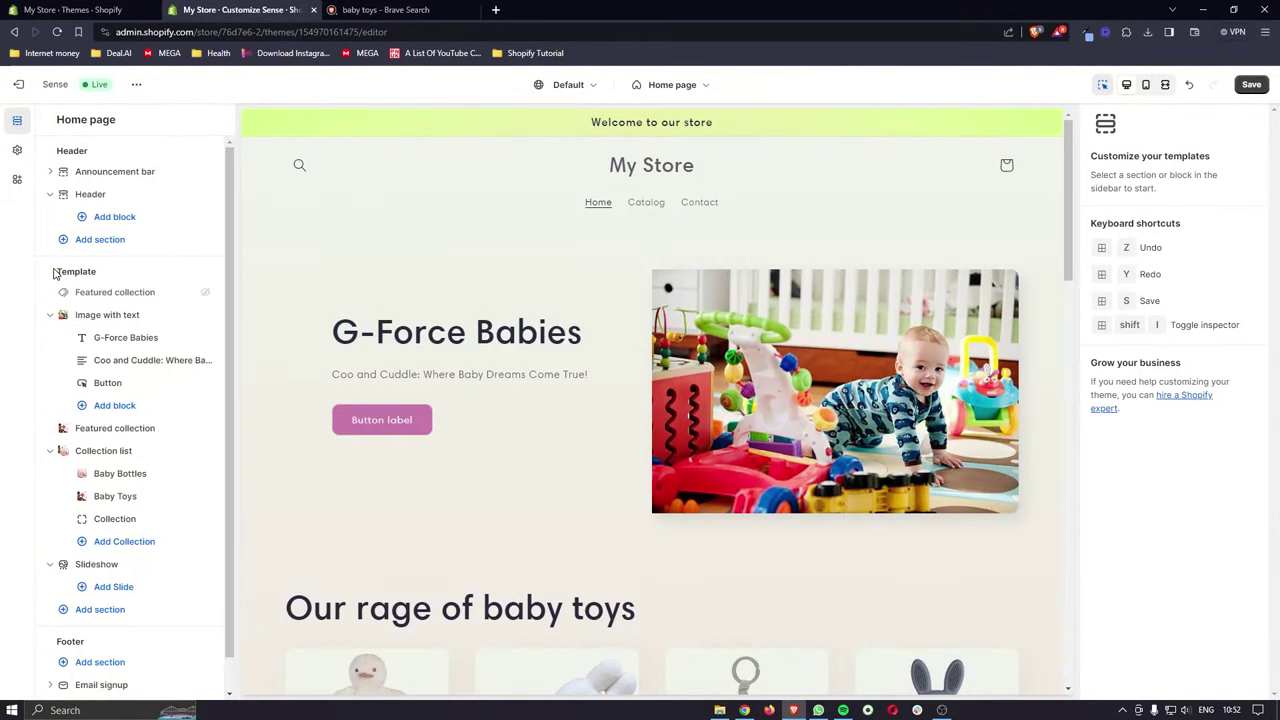
left_click_drag(55, 273, 100, 277)
left_click(103, 277)
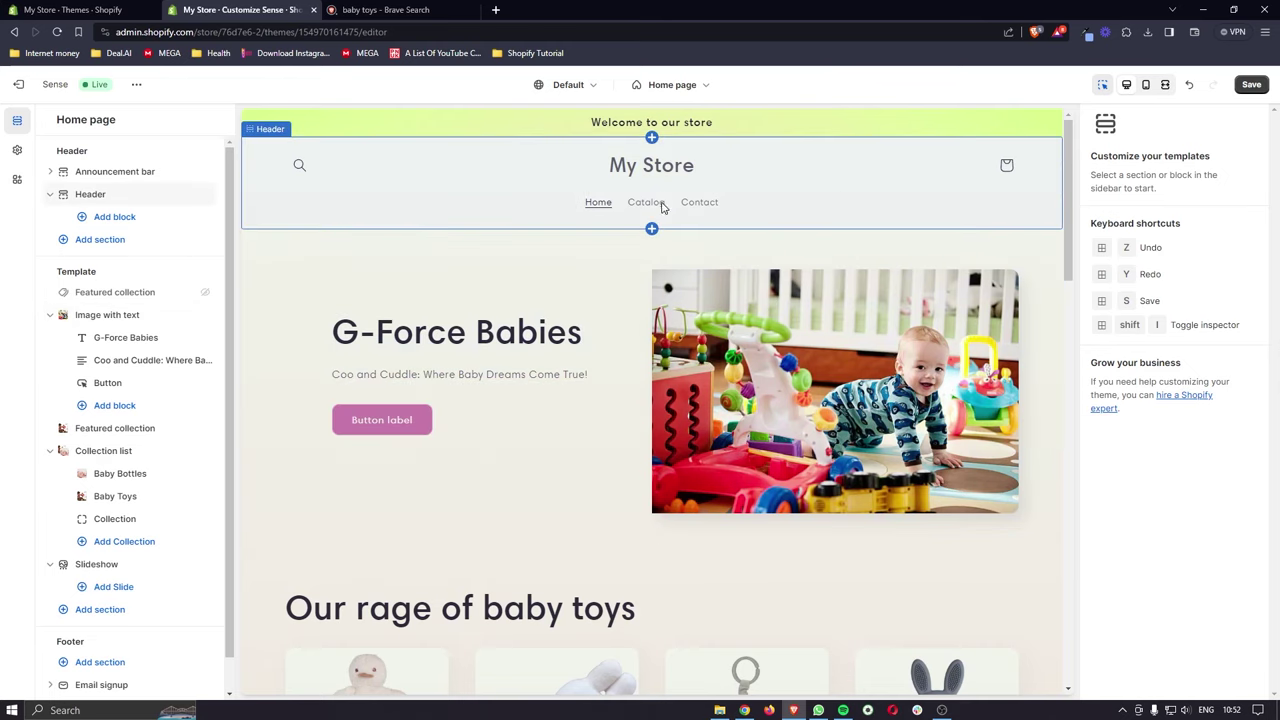
Step: Open the logo theme settings from the Header section and set the uploaded G-FORCE NORTH image as the store logo
left_click(453, 160)
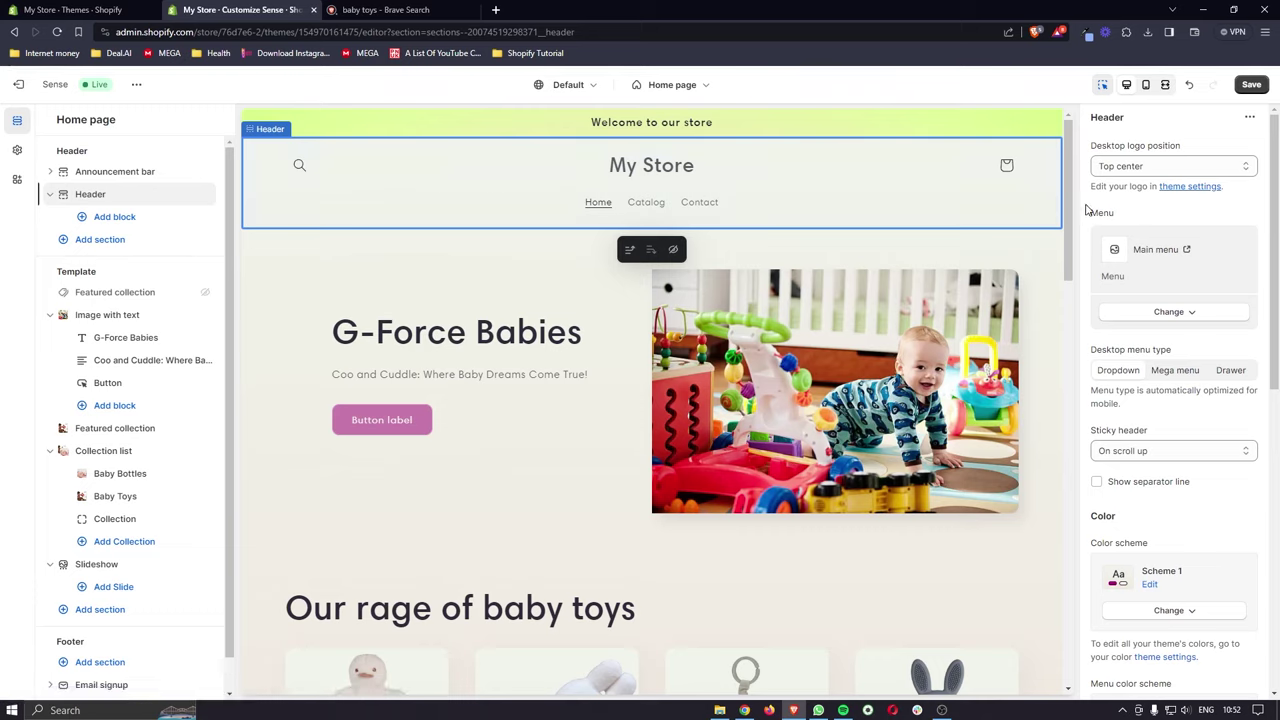
left_click_drag(1090, 191, 1233, 195)
left_click(1175, 188)
left_click(1190, 190)
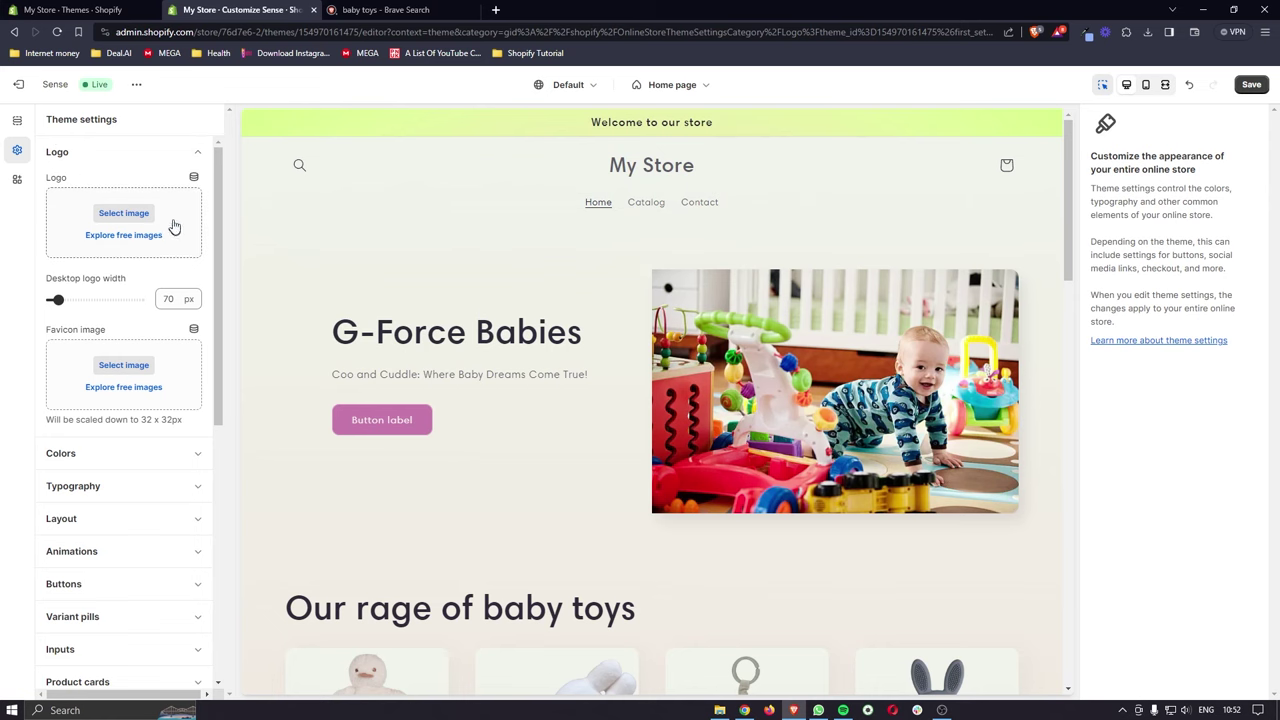
left_click(124, 213)
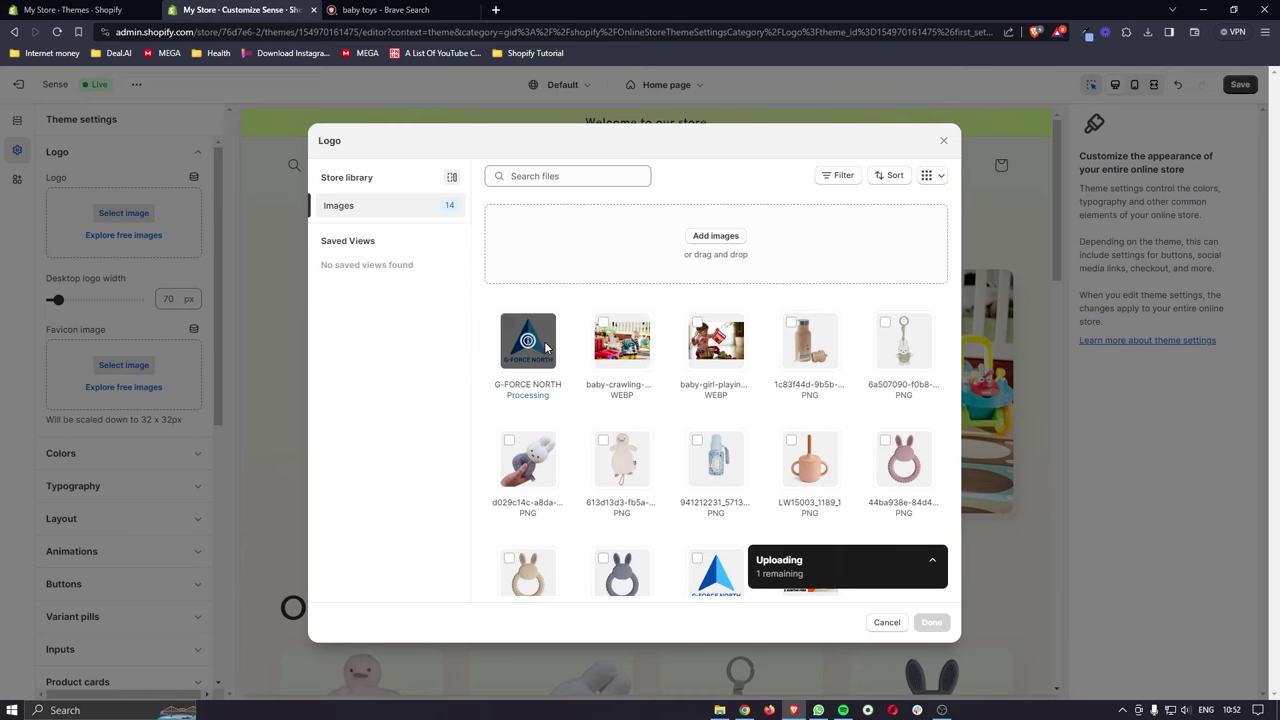
left_click(932, 622)
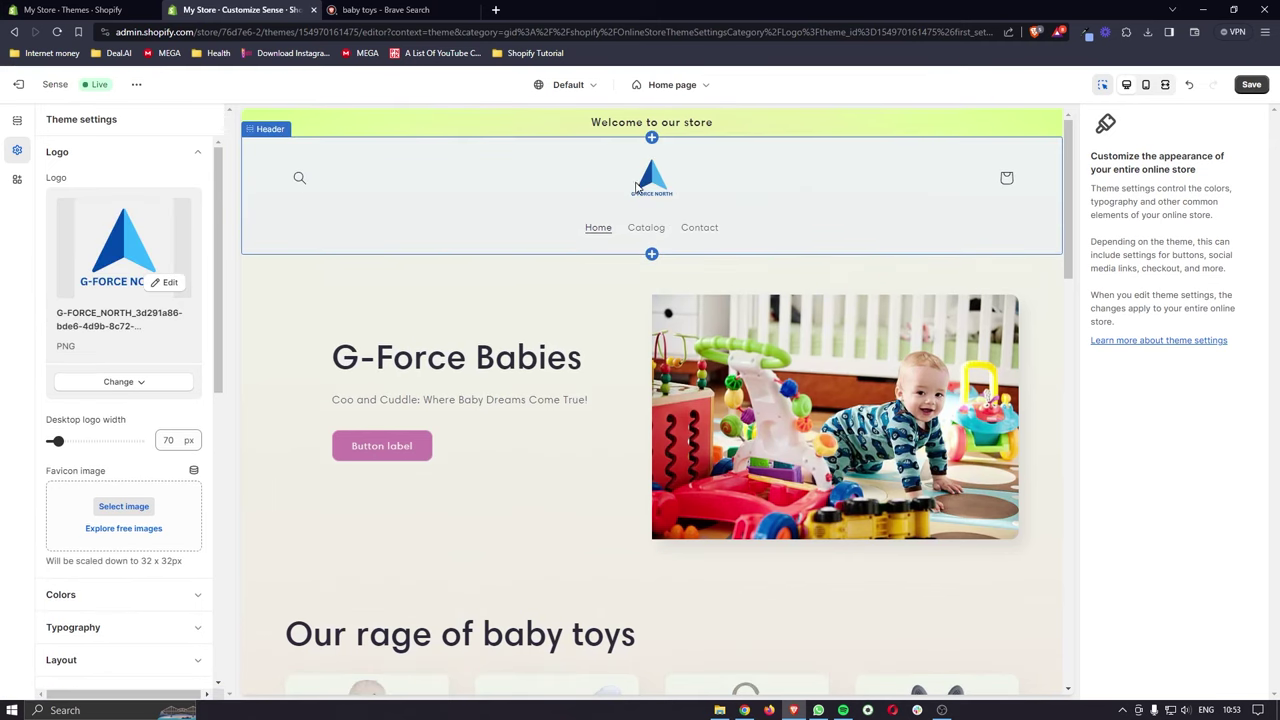
left_click(815, 287)
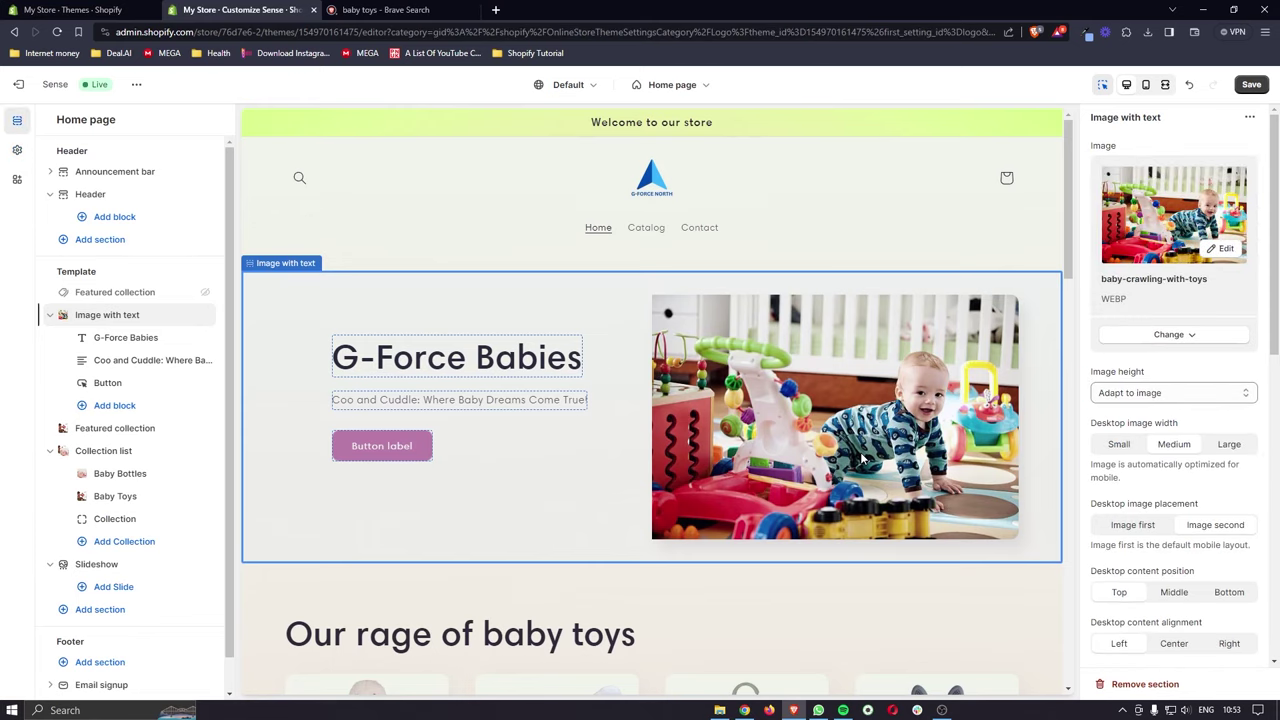
Step: Change the announcement bar's announcement text to "Babies are cool"
left_click(740, 133)
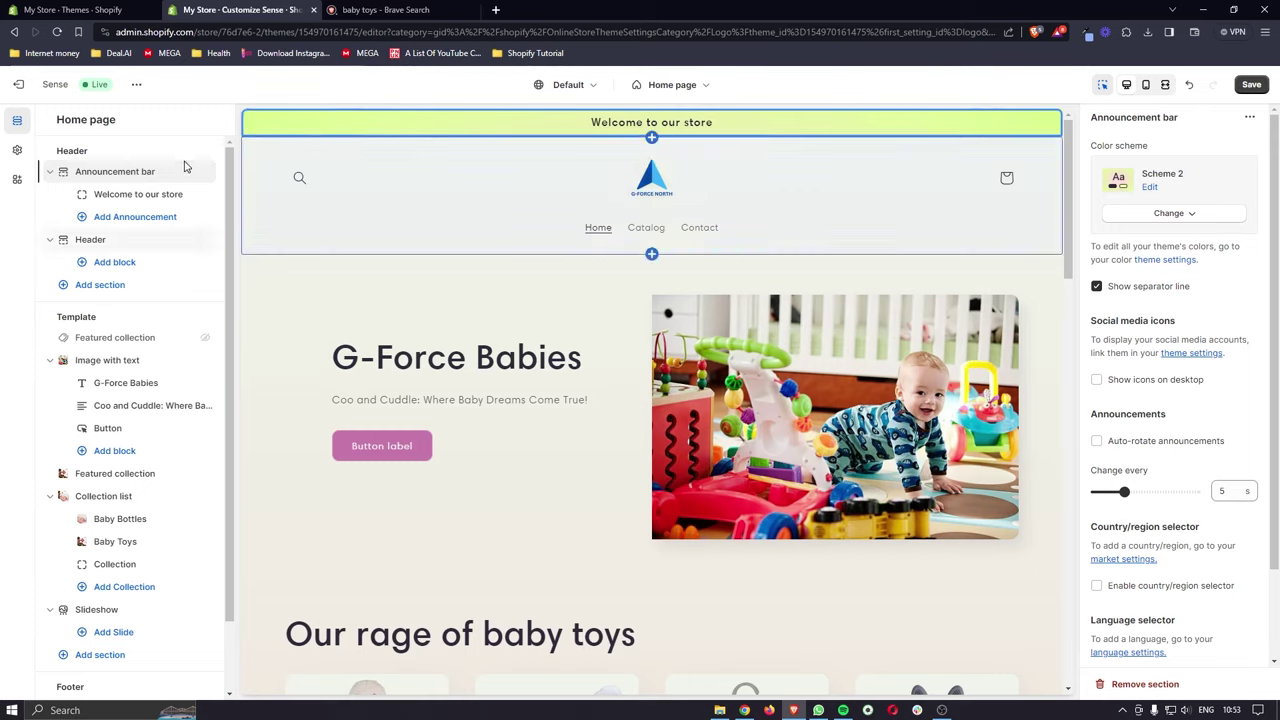
left_click(133, 199)
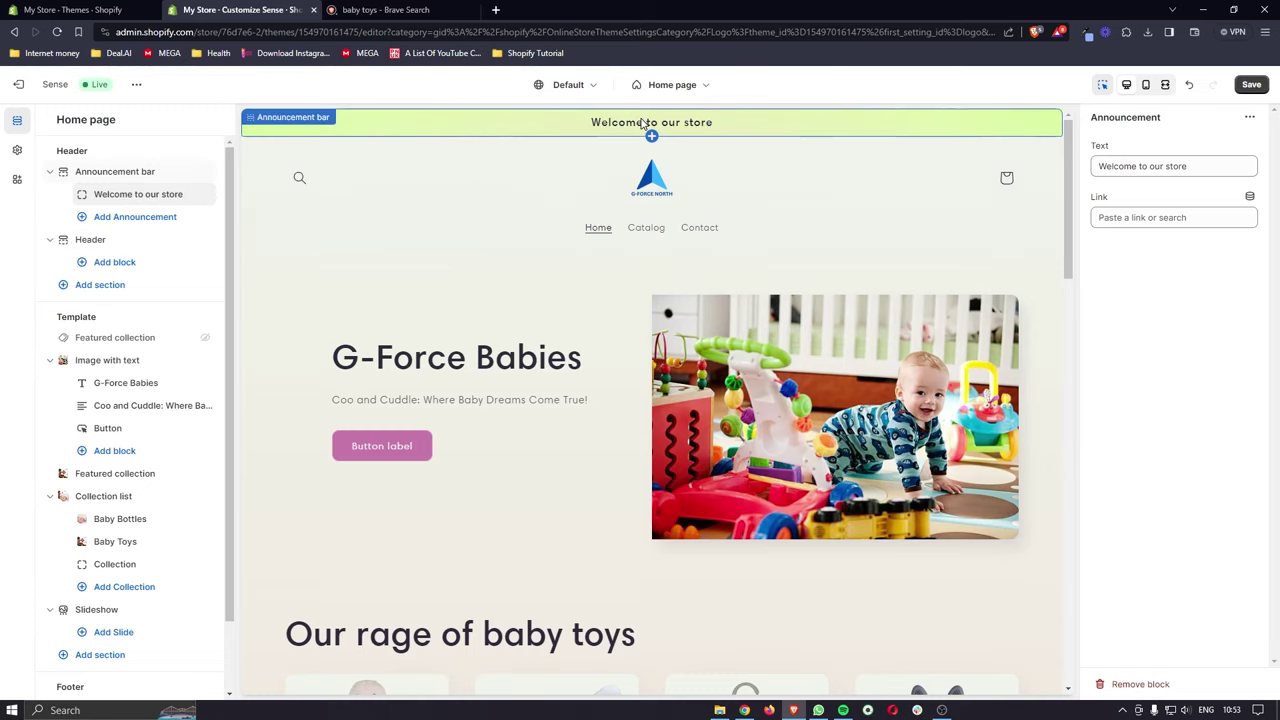
left_click(1187, 166)
left_click_drag(1187, 166, 1094, 166)
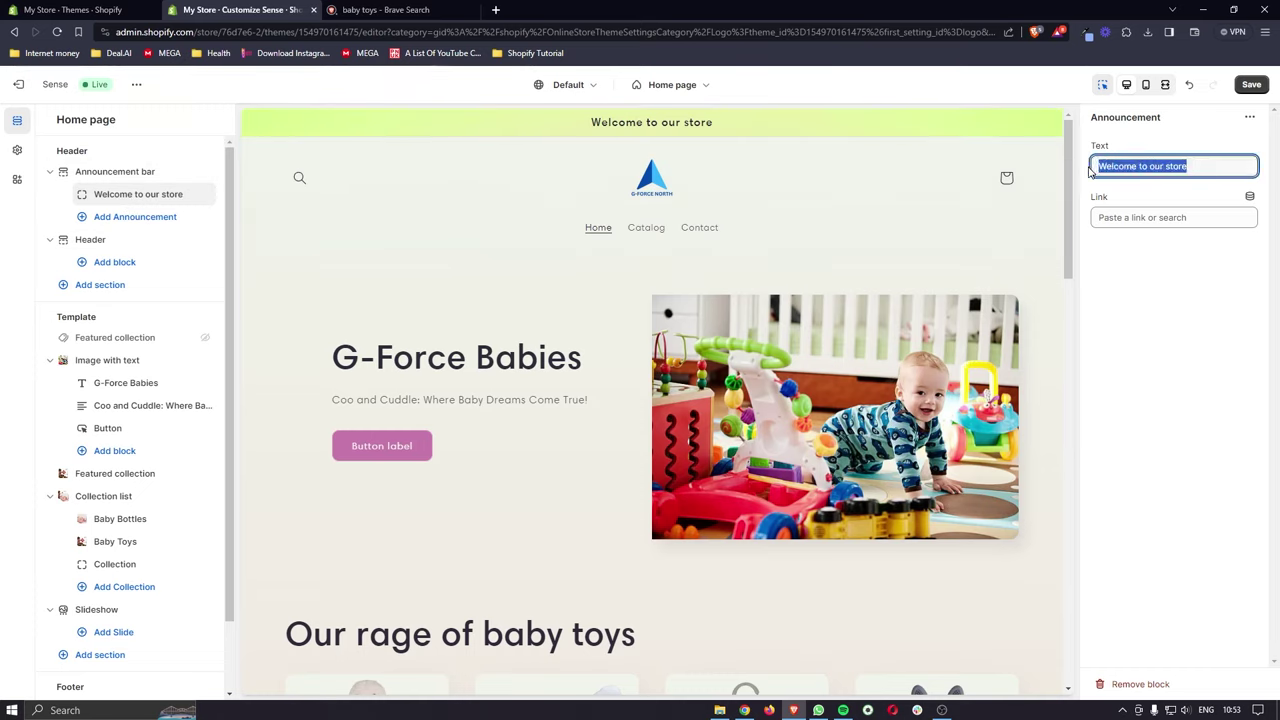
type("B")
key("Caps_Lock")
type("abies ")
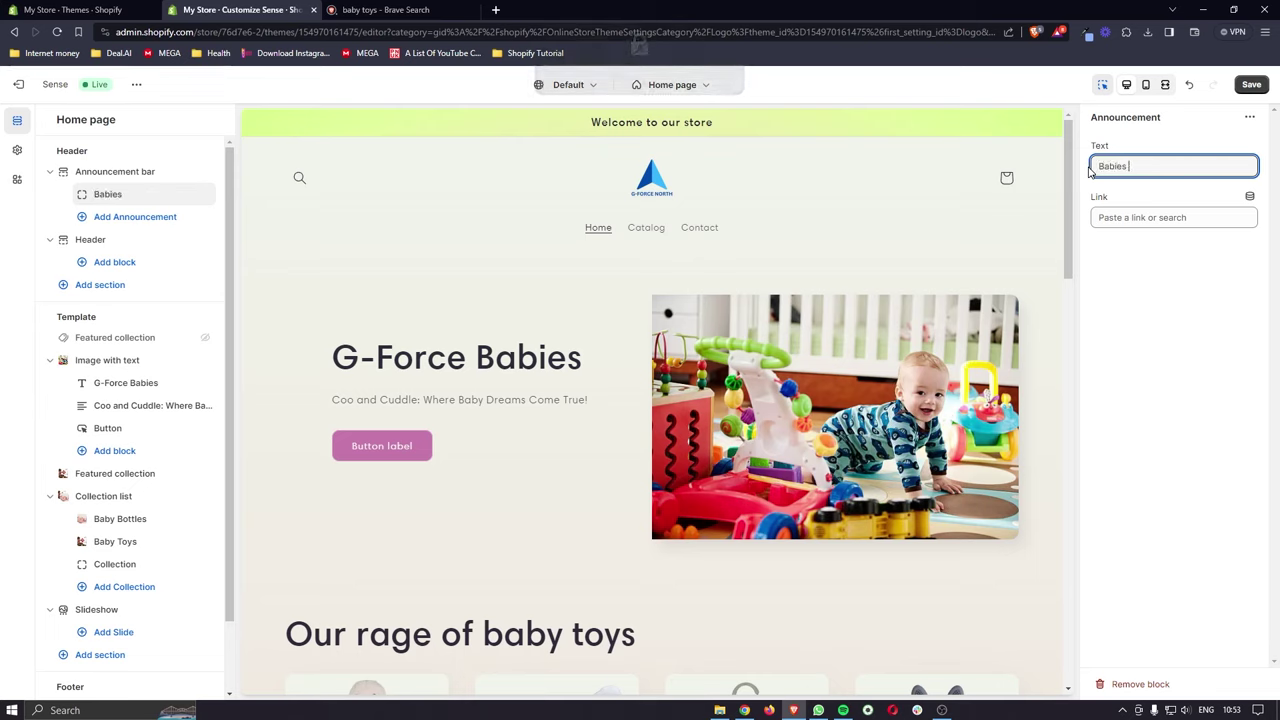
type("are coll")
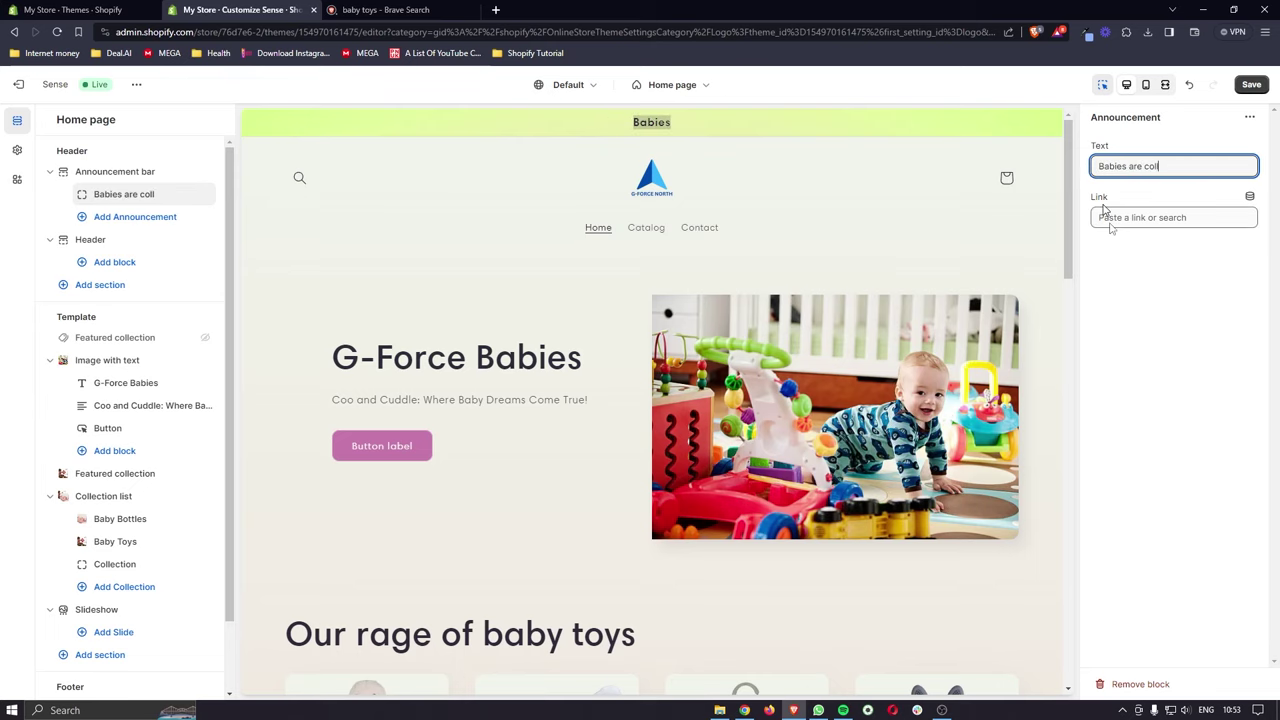
key("BackSpace")
key("BackSpace")
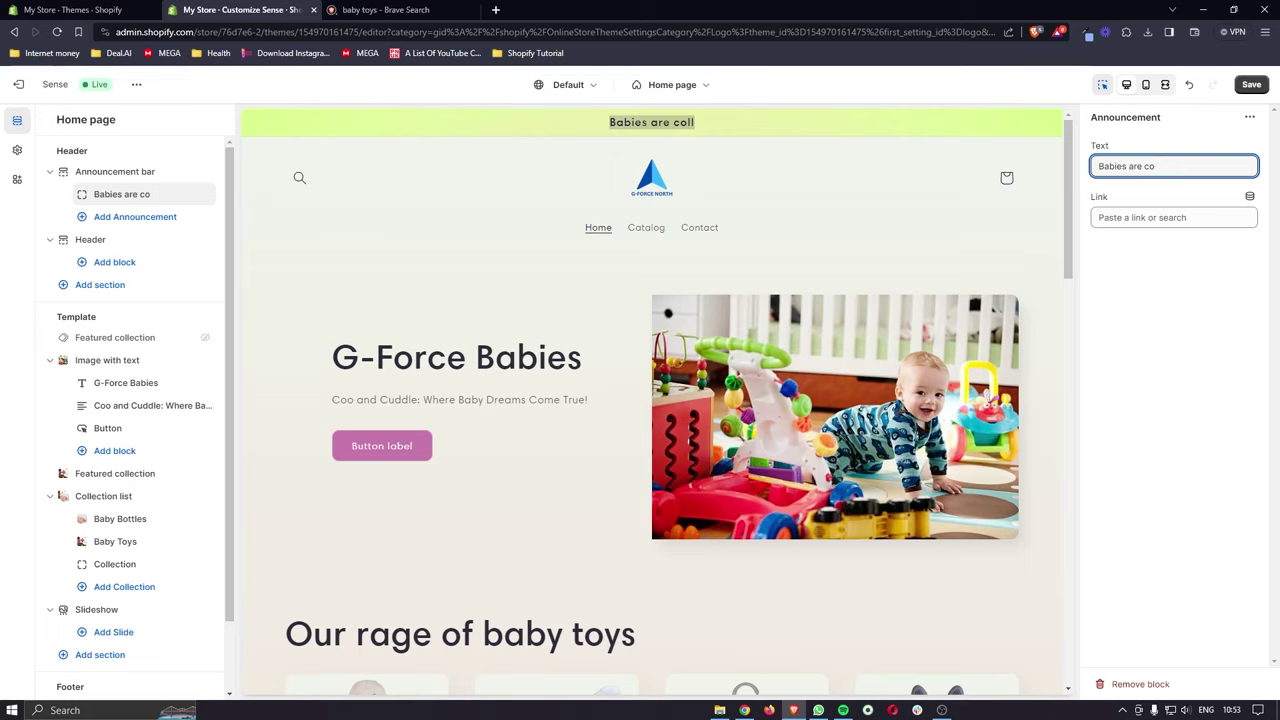
type("ol")
left_click(1163, 281)
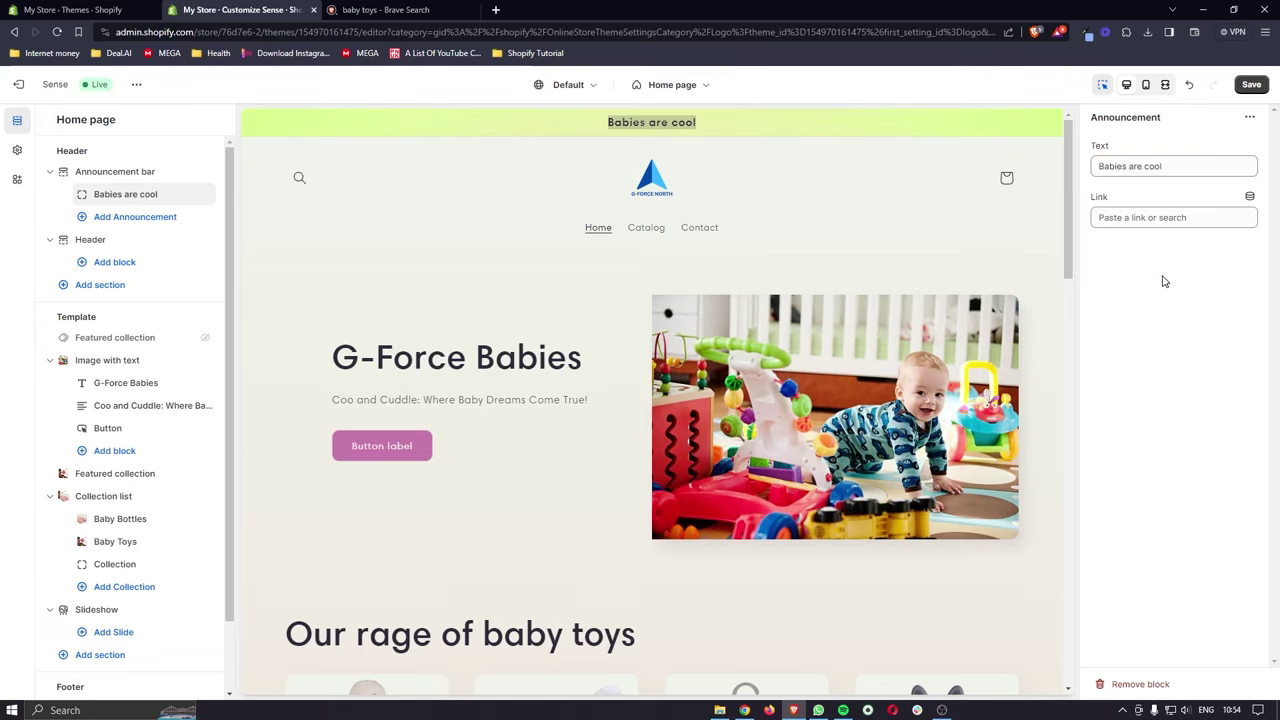
Step: View the announcement's link options without assigning a link, and save the theme changes
left_click(1145, 218)
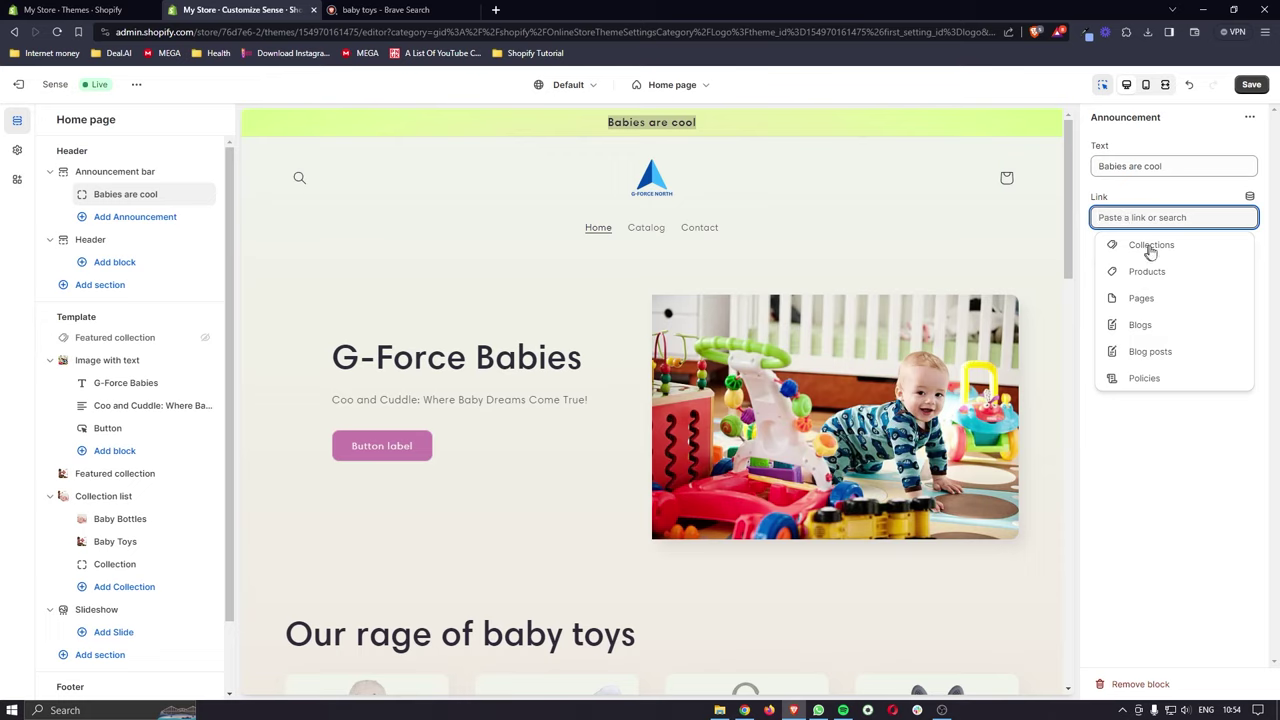
left_click(1154, 436)
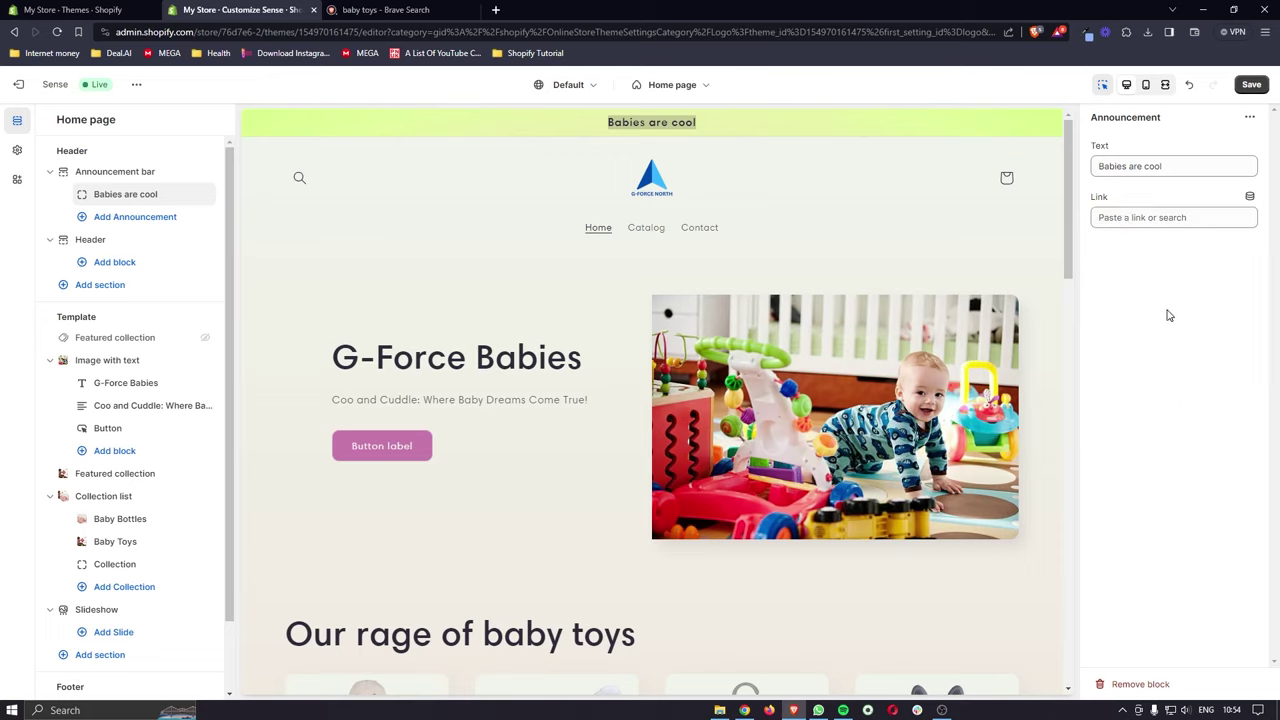
left_click(1251, 84)
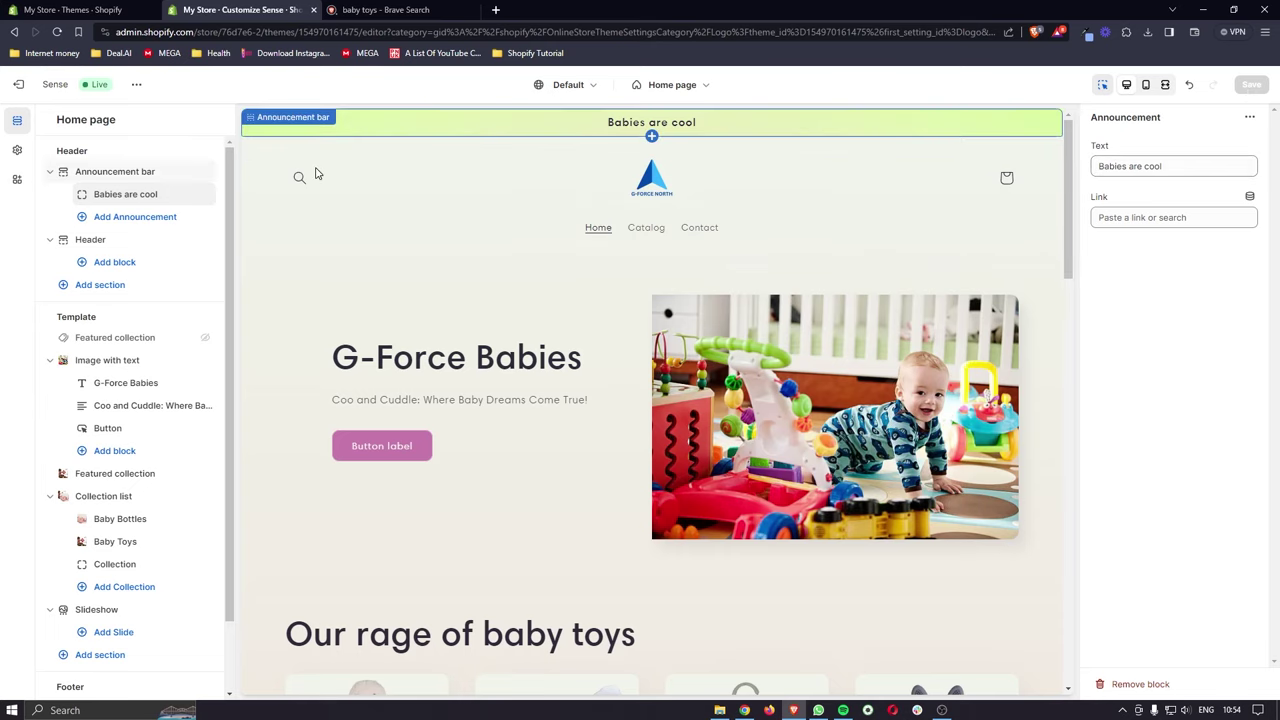
Step: Exit the theme editor and open the Main menu from the online store's Navigation page
left_click(17, 90)
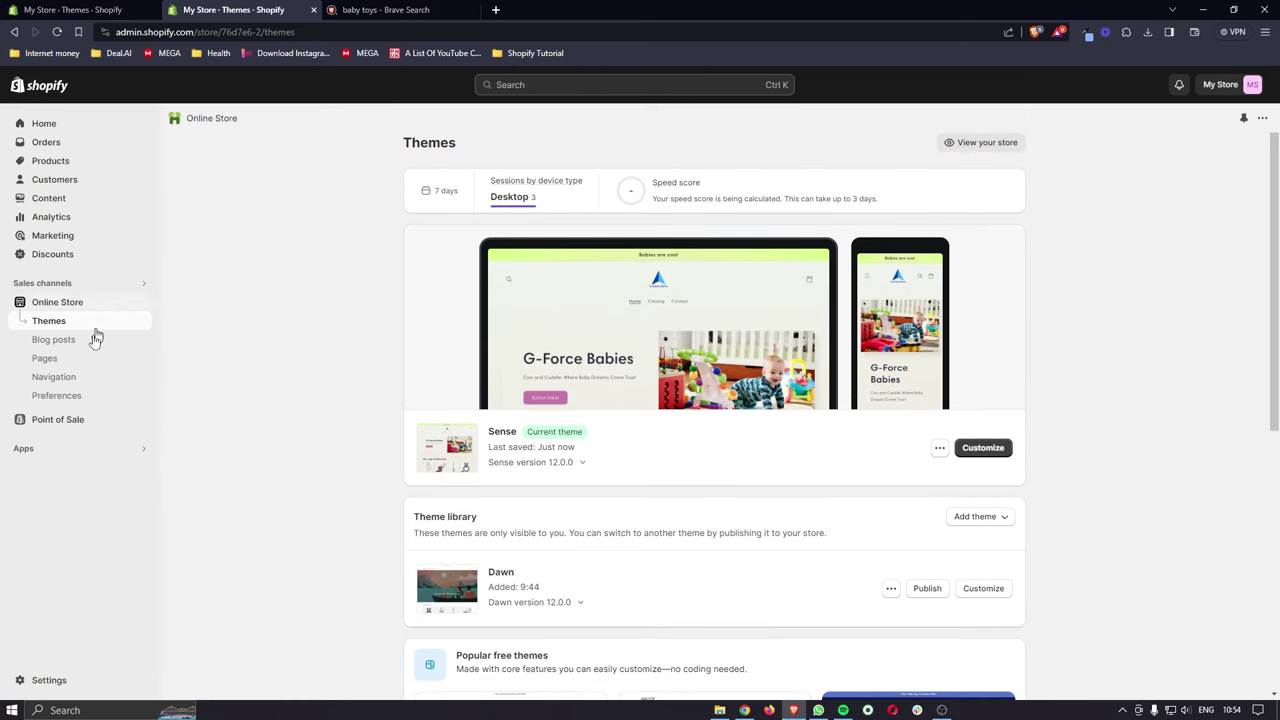
left_click(58, 384)
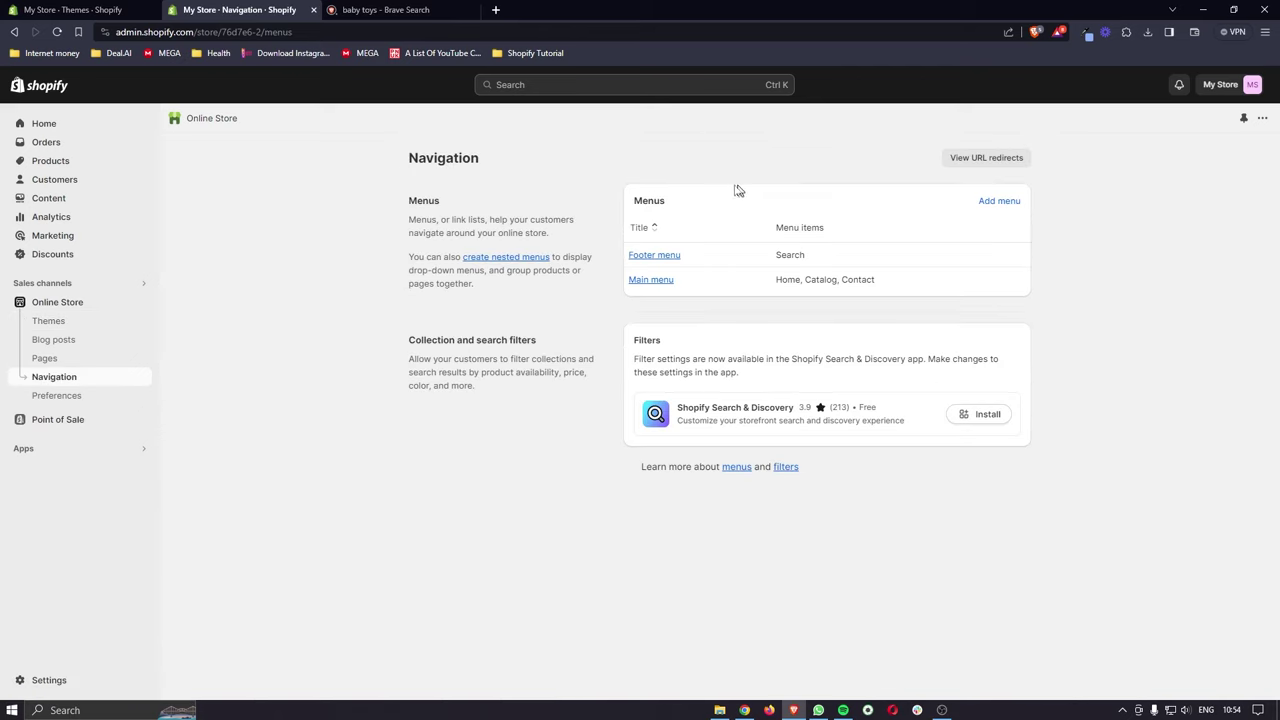
left_click_drag(647, 202, 689, 206)
left_click(703, 194)
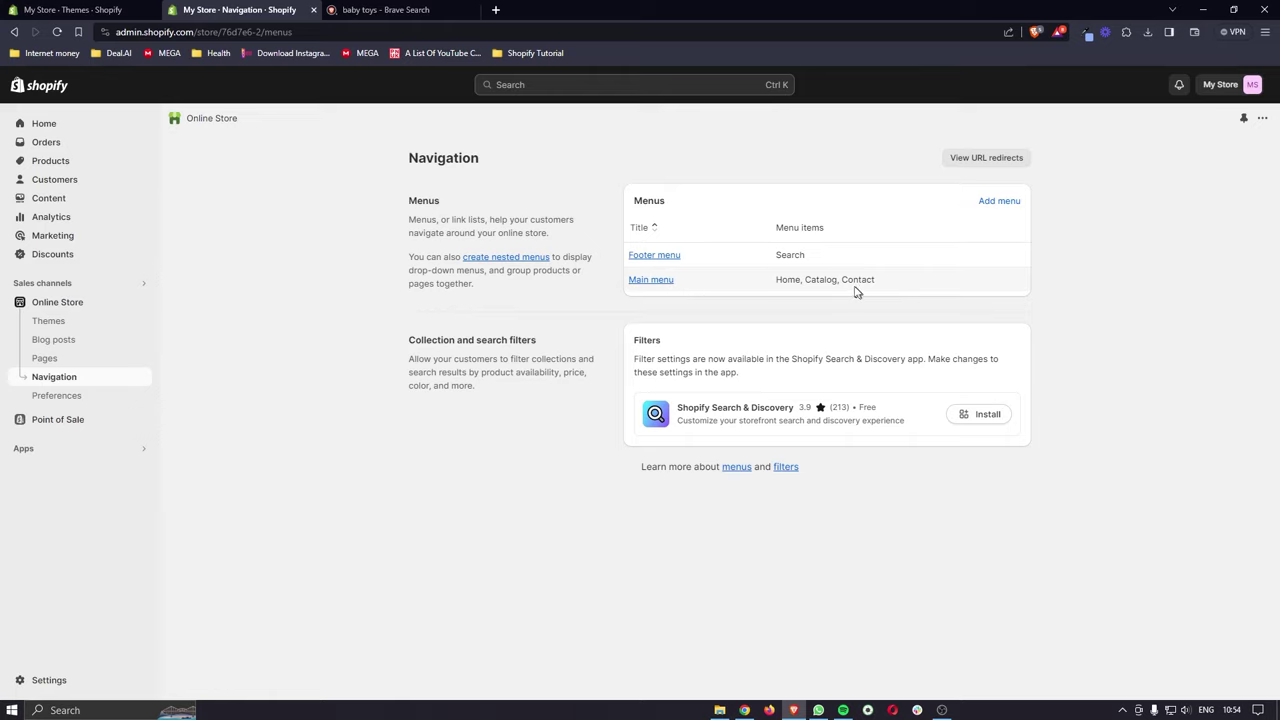
left_click(652, 280)
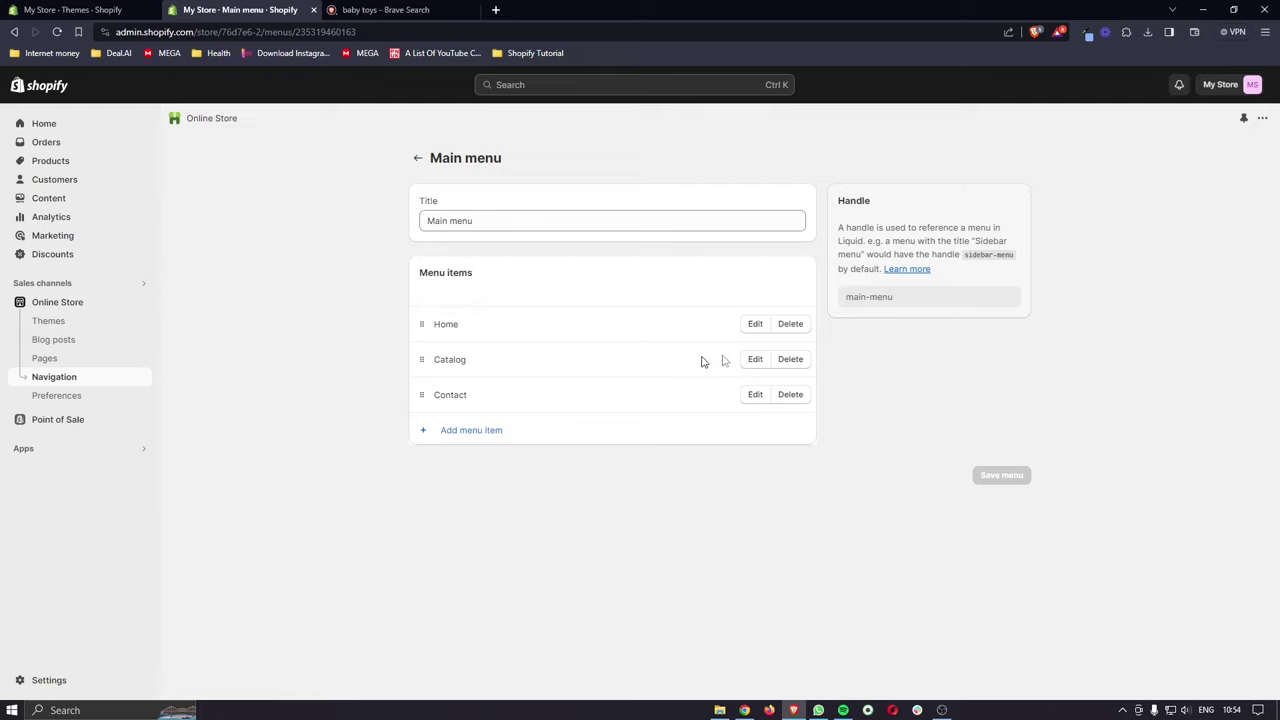
Step: Remove the Catalog item from the Main menu and start a new menu item named "Baby Toys"
left_click(790, 359)
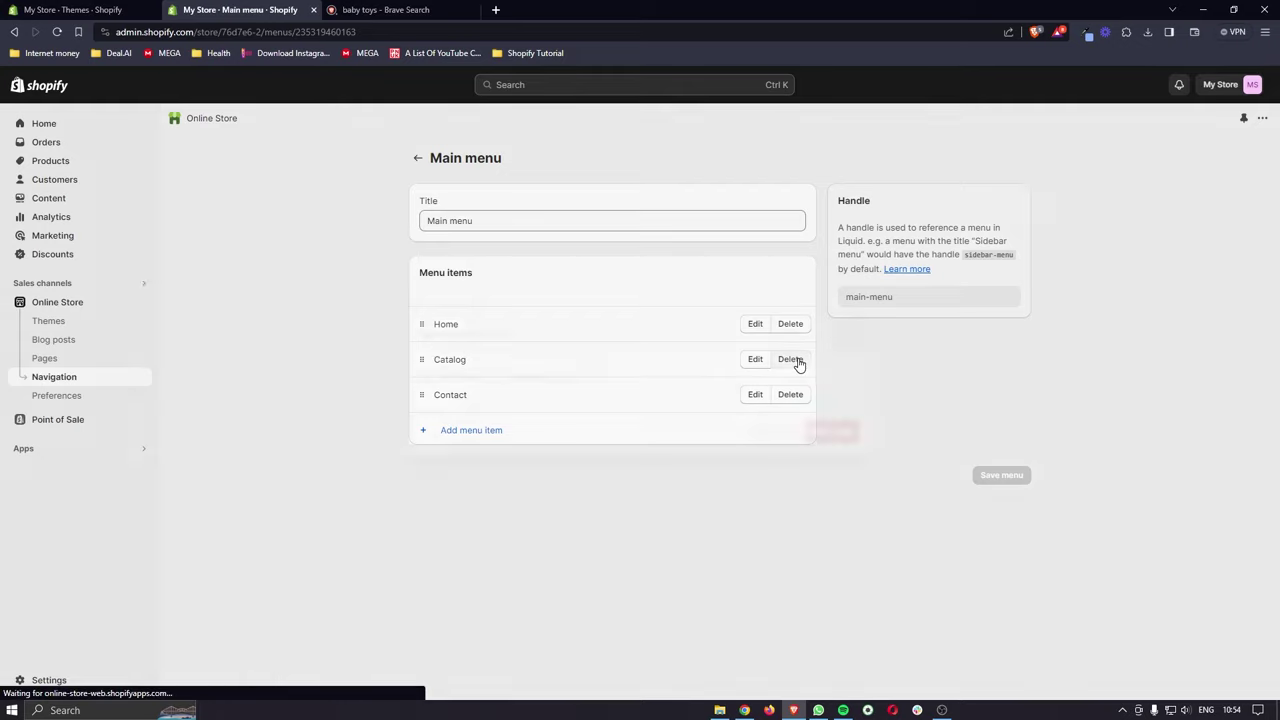
left_click(812, 425)
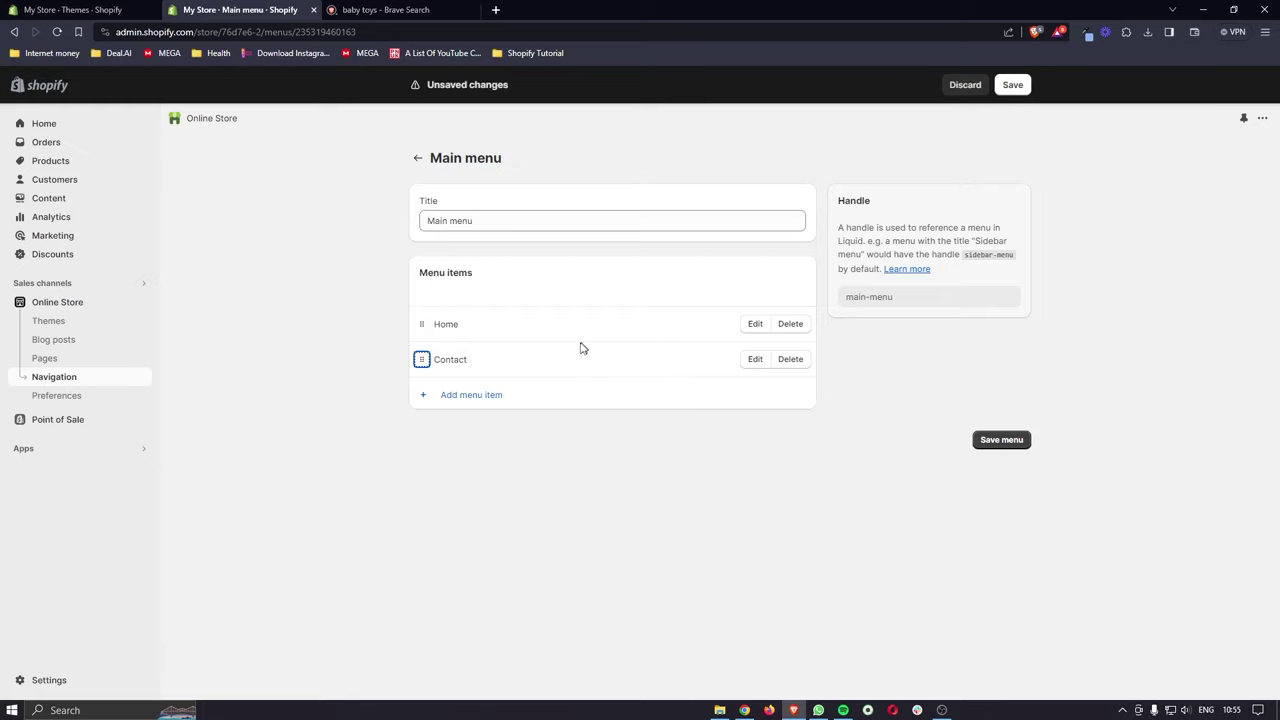
left_click(469, 398)
key("Caps_Lock")
type("B")
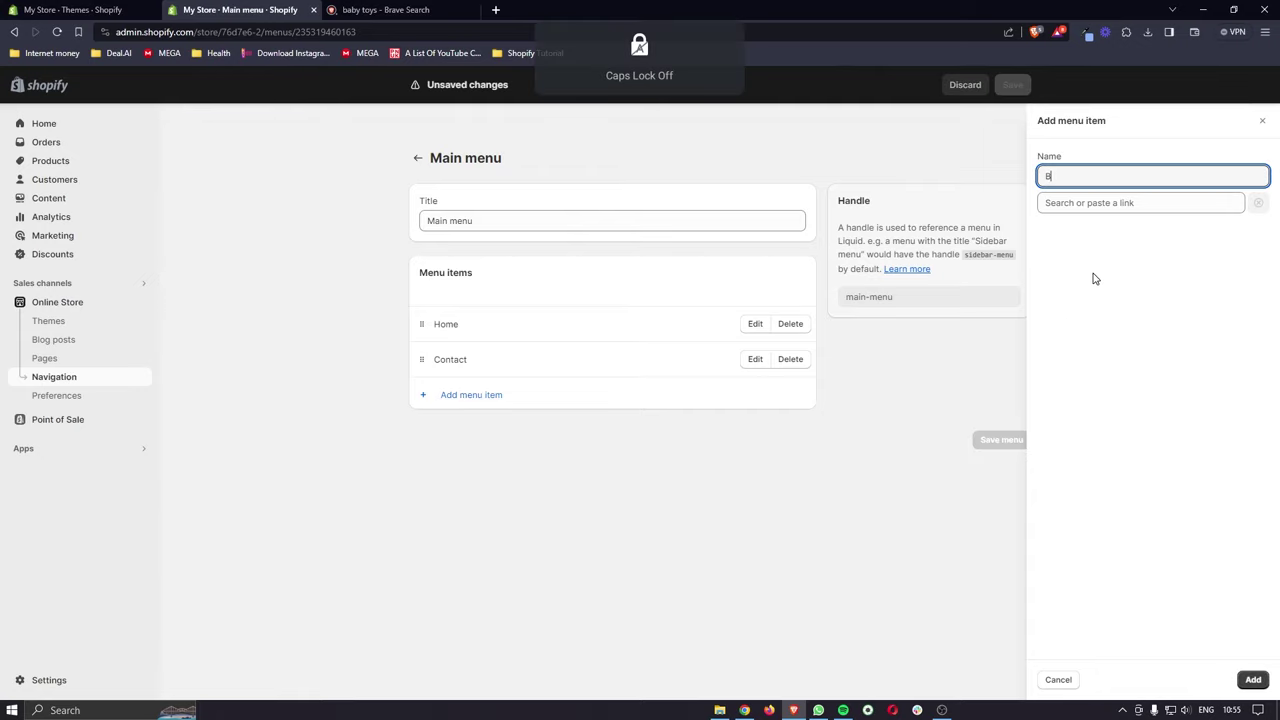
type("aby T")
key("Caps_Lock")
type("oys")
left_click(1092, 277)
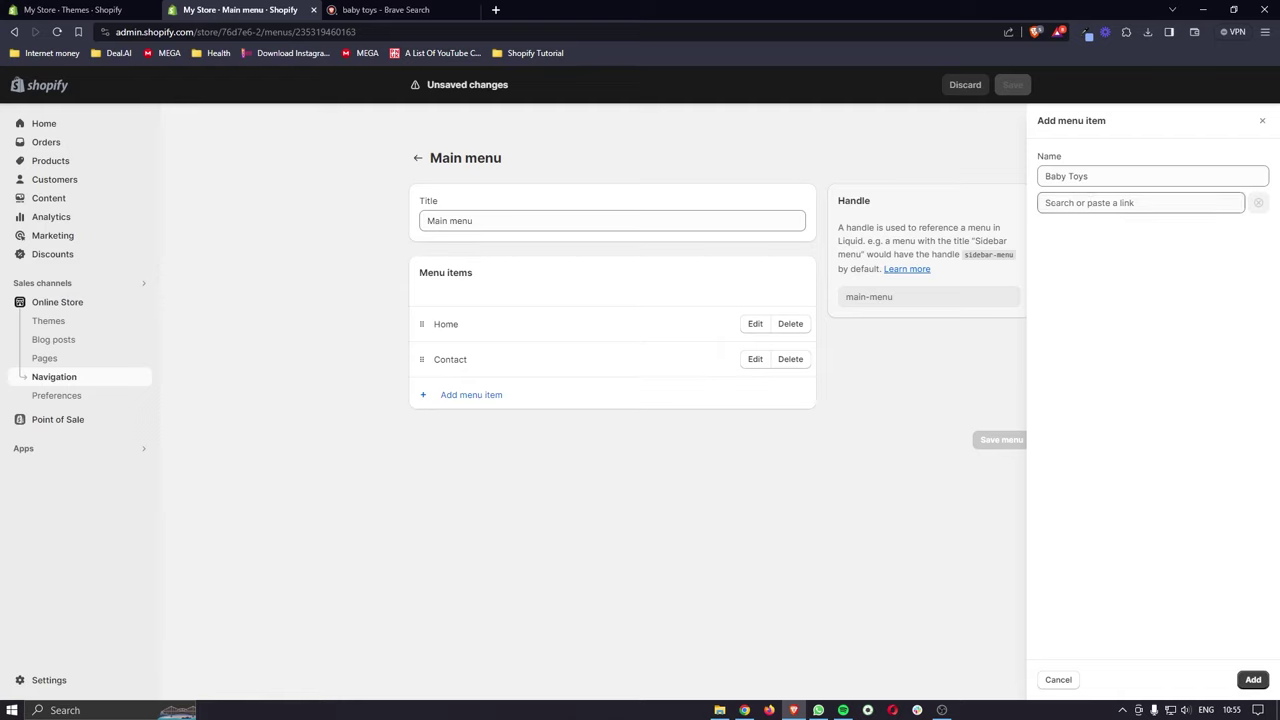
Step: Link the new menu item to the Baby Toys collection and add it to the menu
left_click(1104, 203)
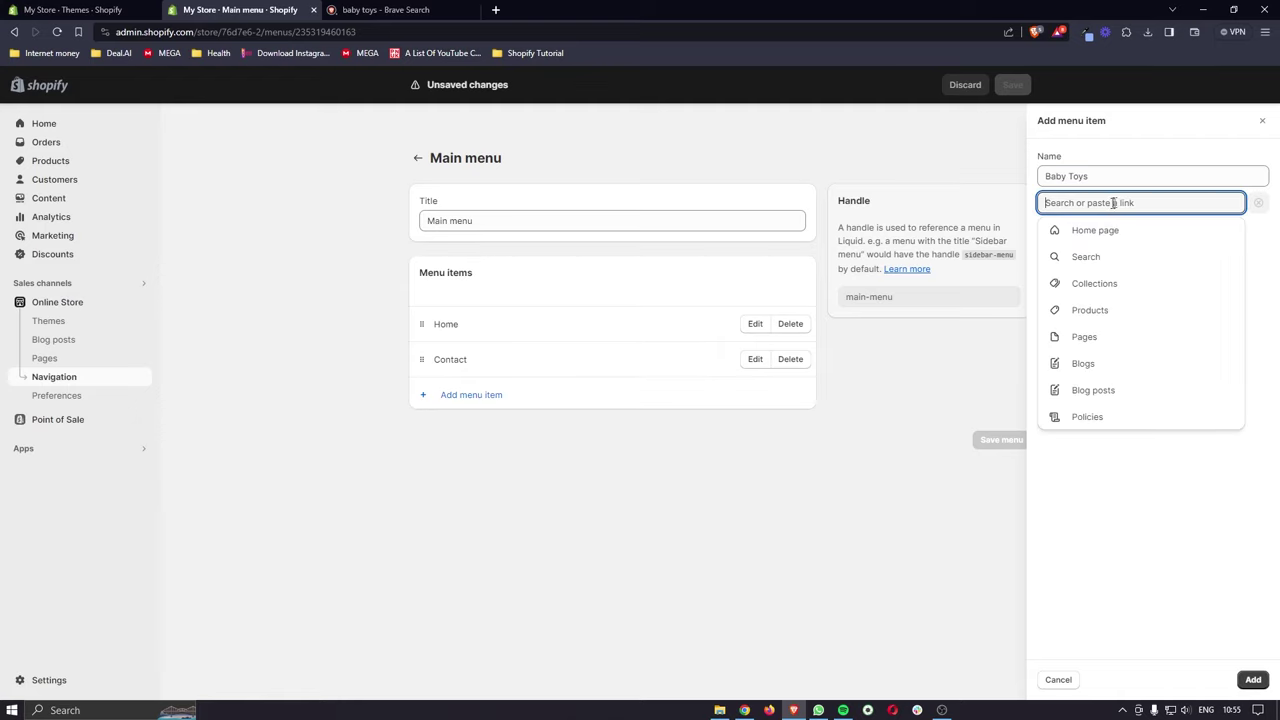
left_click(1094, 285)
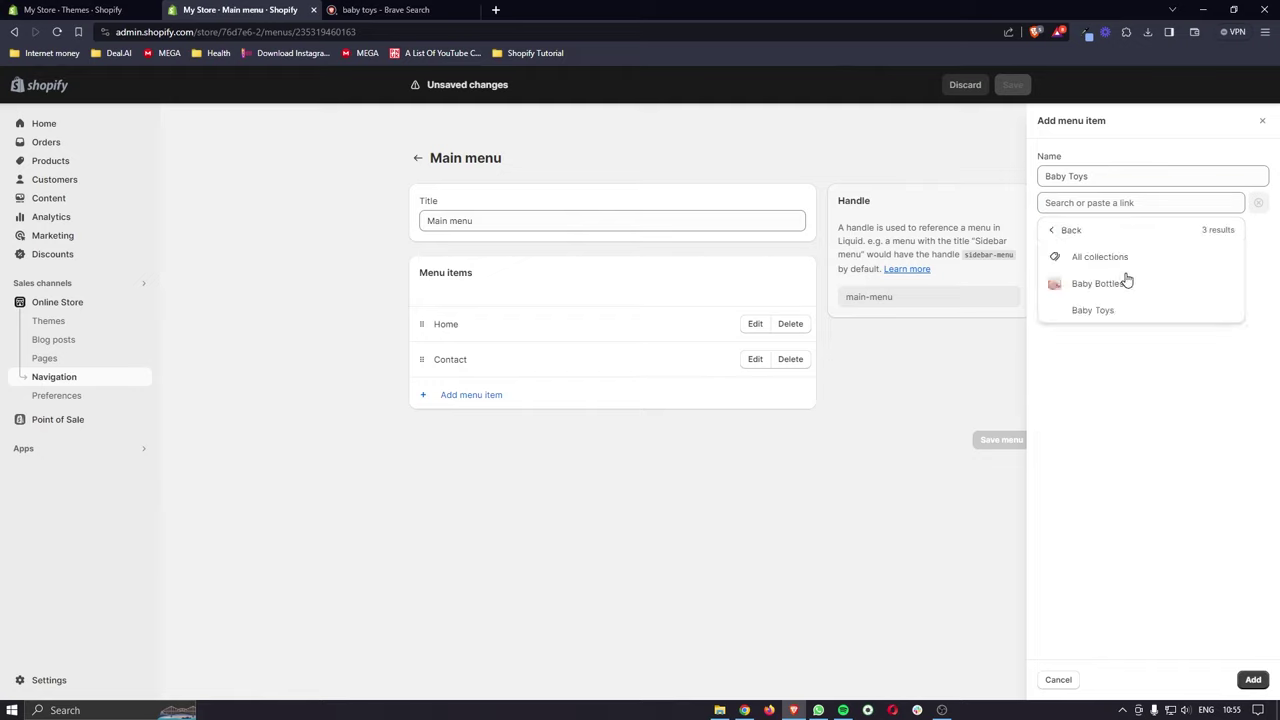
left_click(1103, 311)
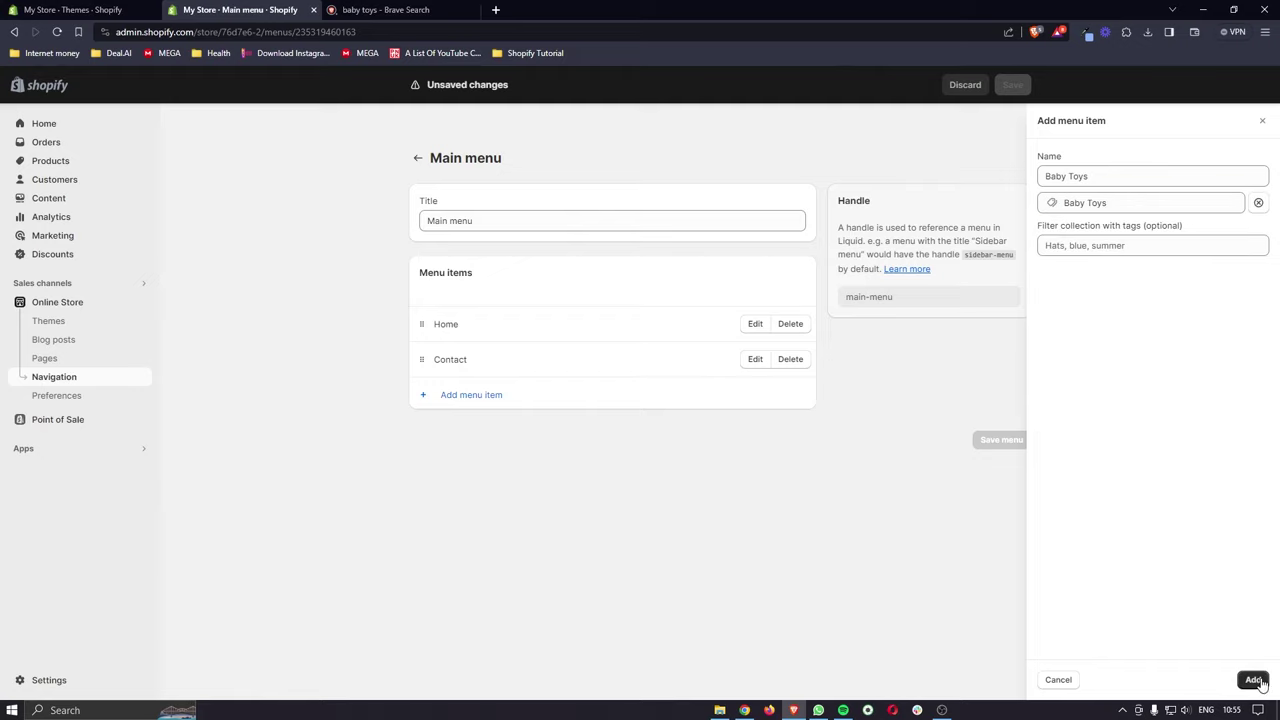
left_click(1253, 680)
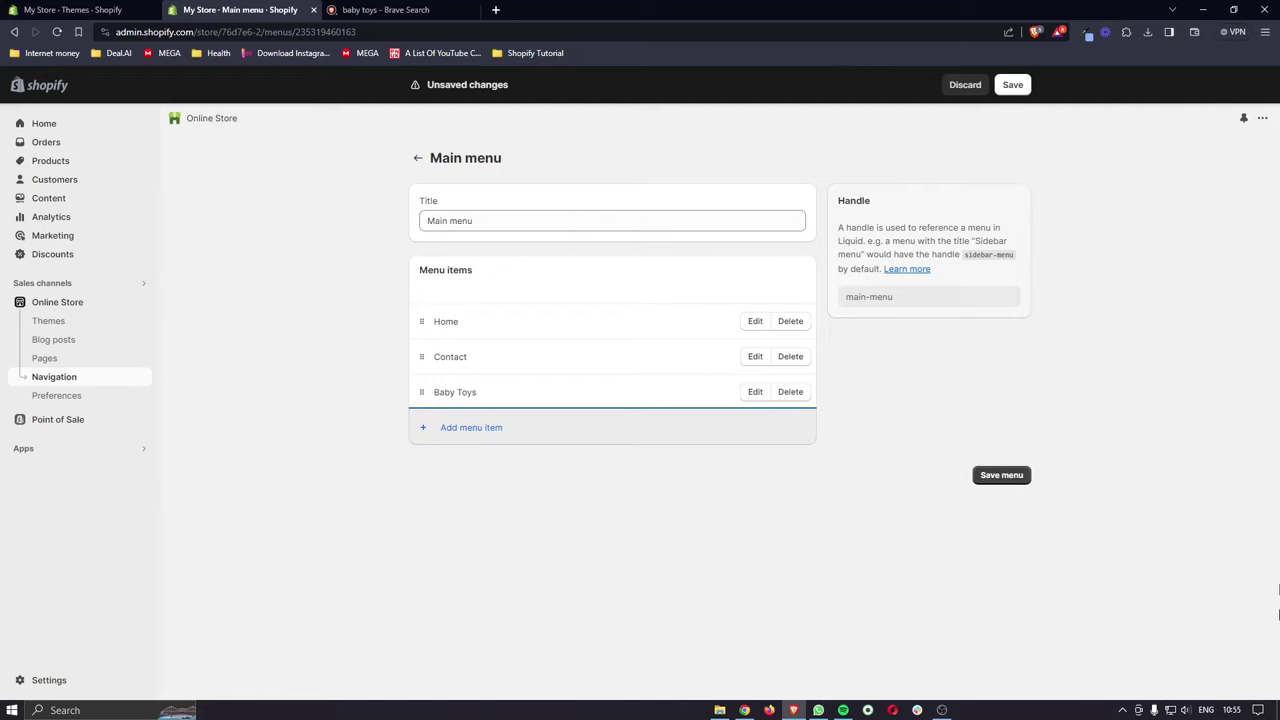
Step: Start another Main menu item and name it "Baby Bottle"
left_click(477, 428)
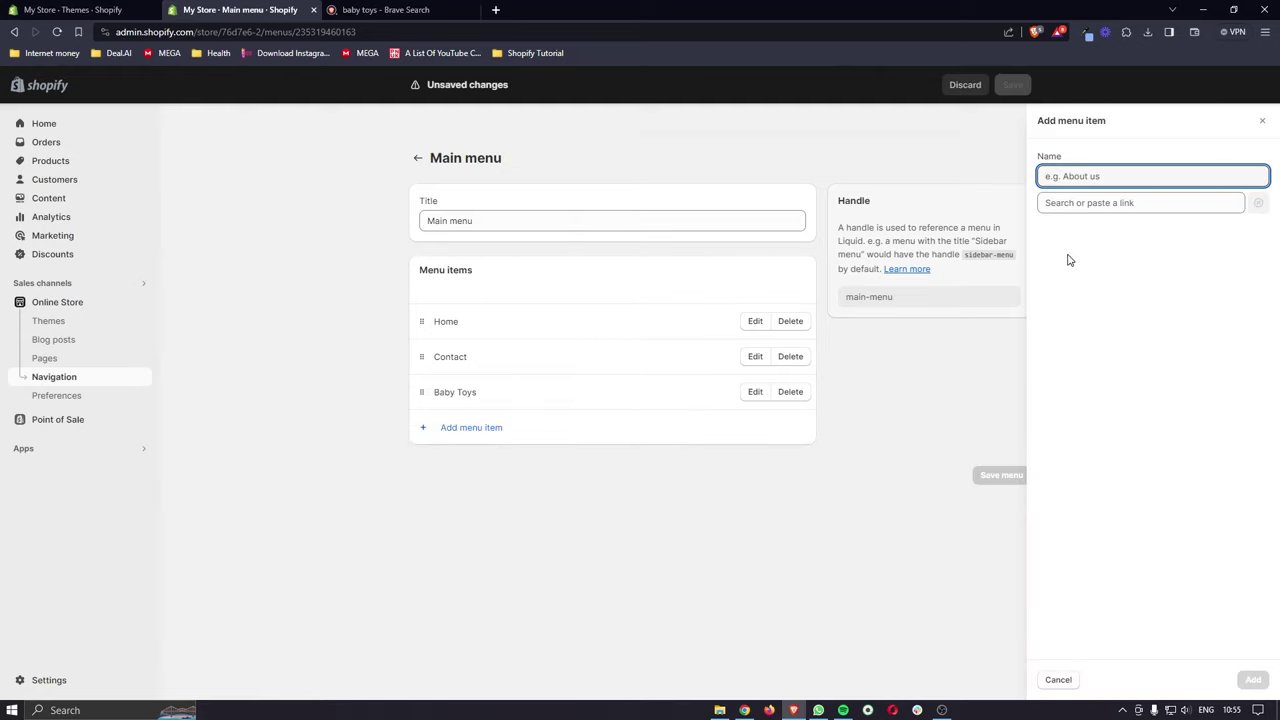
type("B")
key("Caps_Lock")
type("aby")
key("Caps_Lock")
type("B")
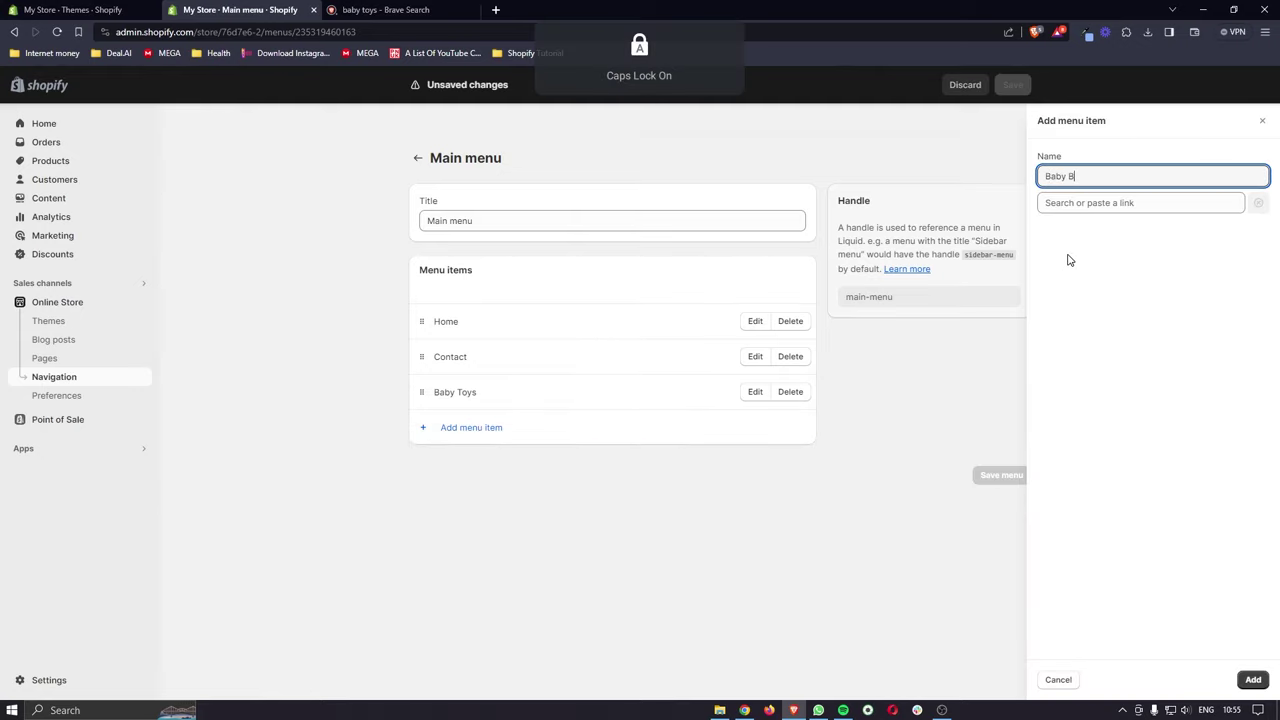
key("Caps_Lock")
type("ottle")
Step: Link the Baby Bottle item to the Baby Bottles collection, add it and save the menu
left_click(1110, 203)
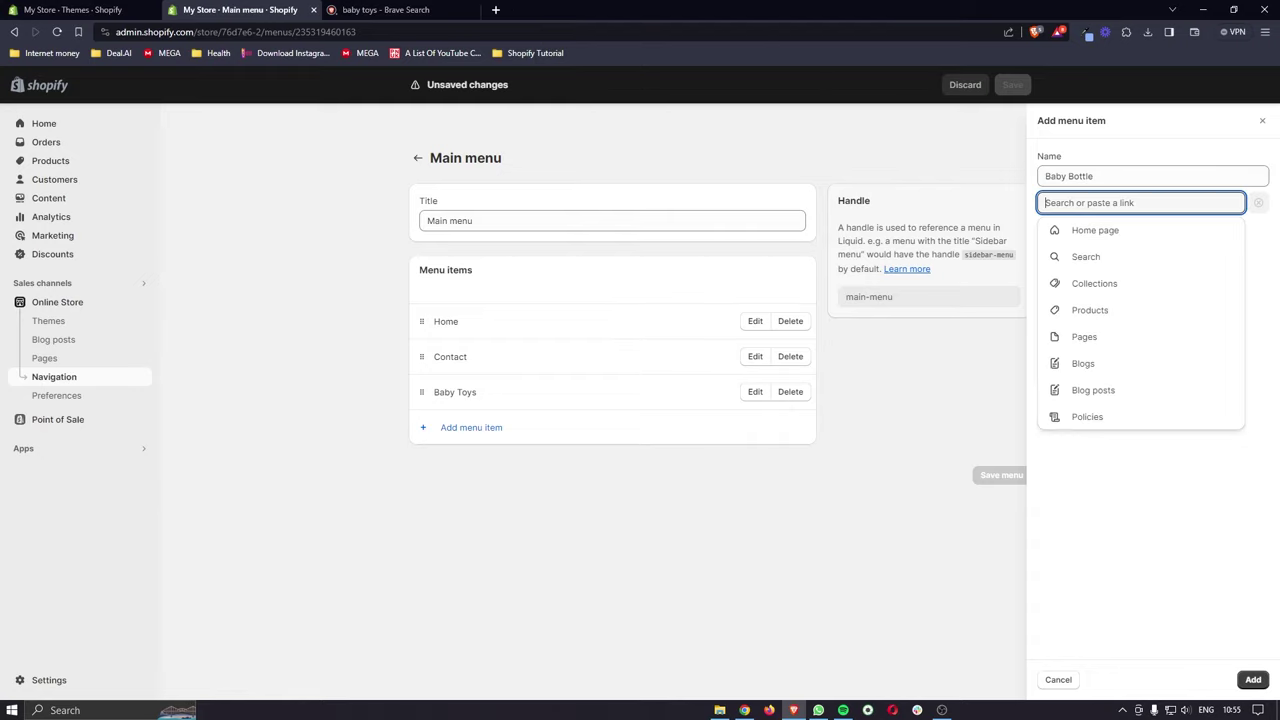
left_click(1105, 288)
left_click(1106, 283)
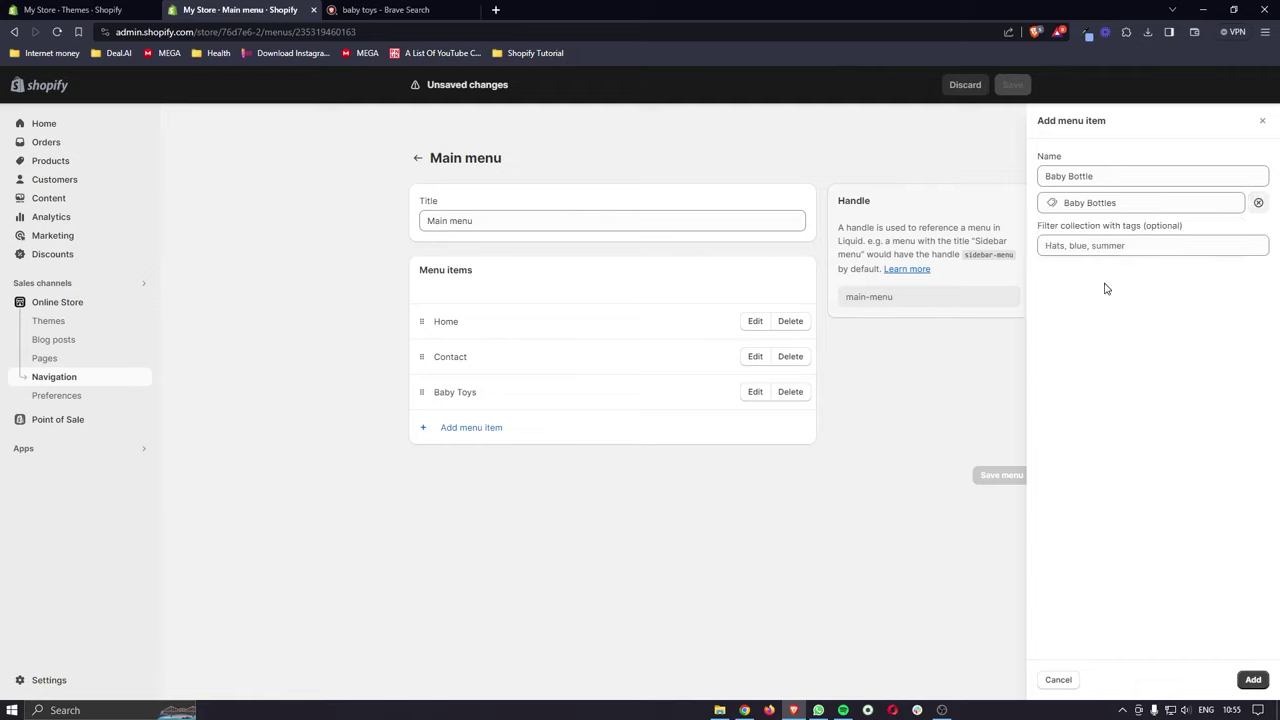
left_click(1253, 679)
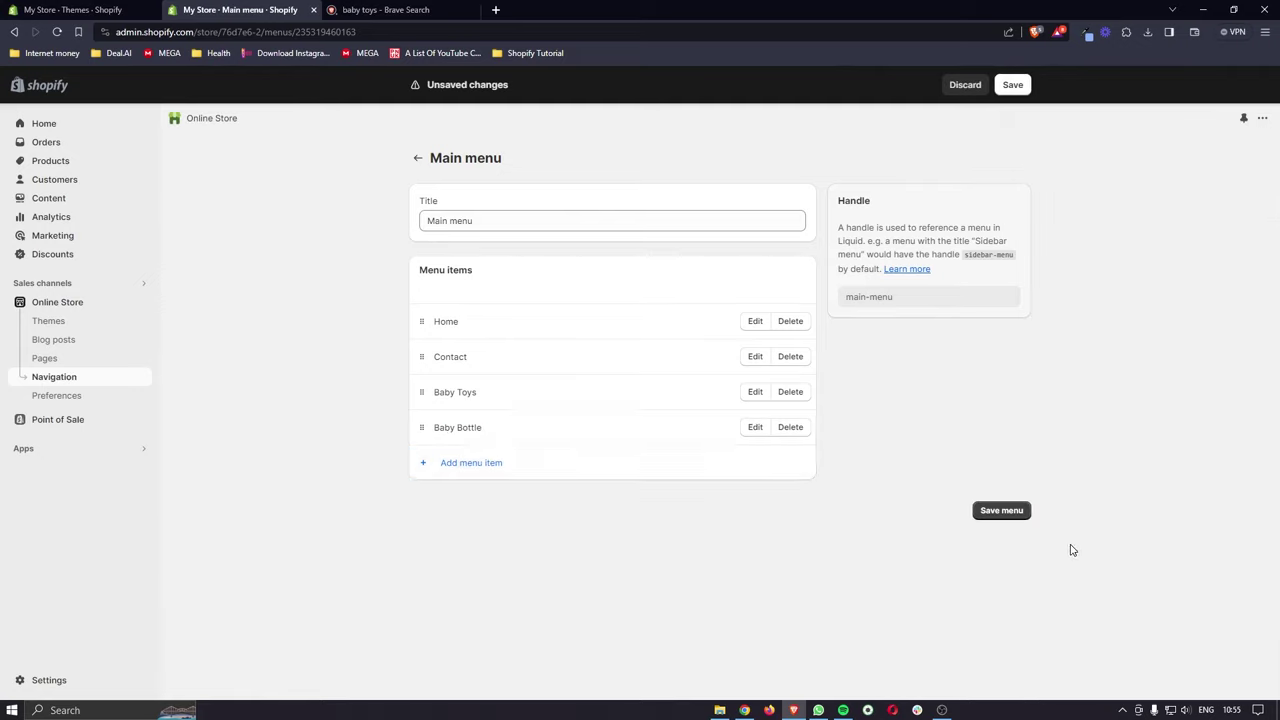
left_click(1012, 85)
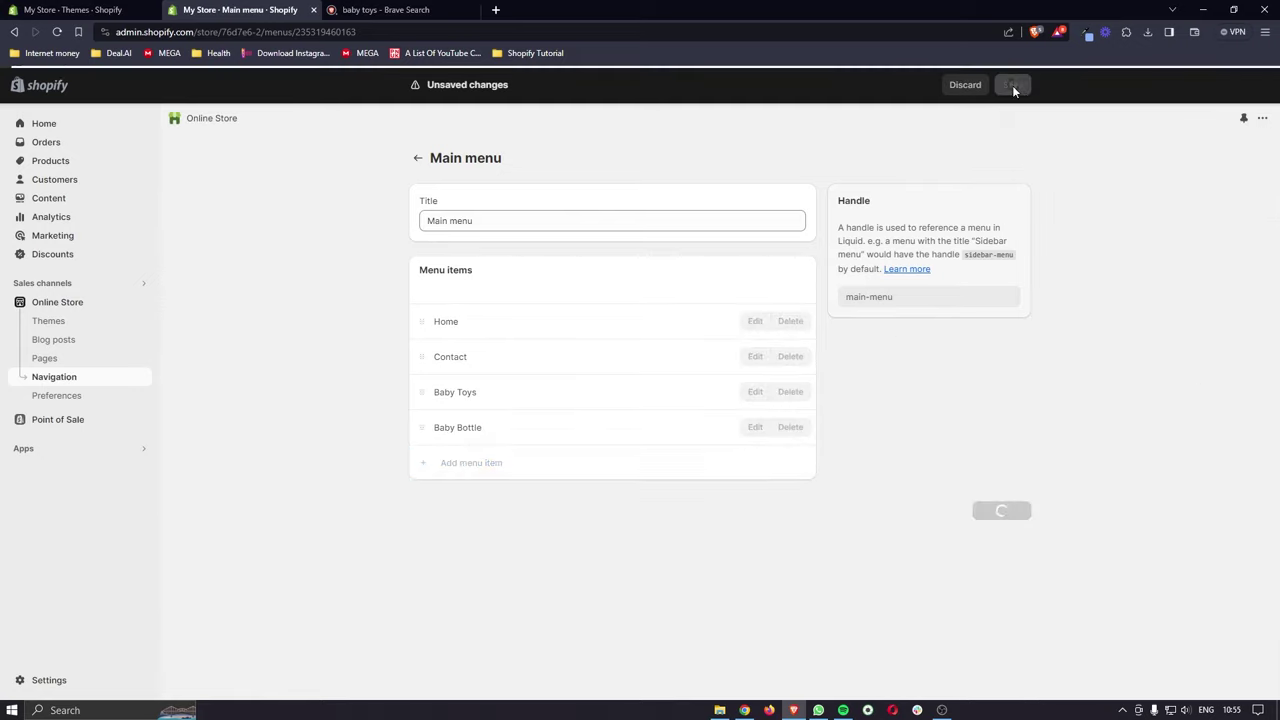
Step: Return to the Sense theme editor and view the live storefront from it
key("alt+Left")
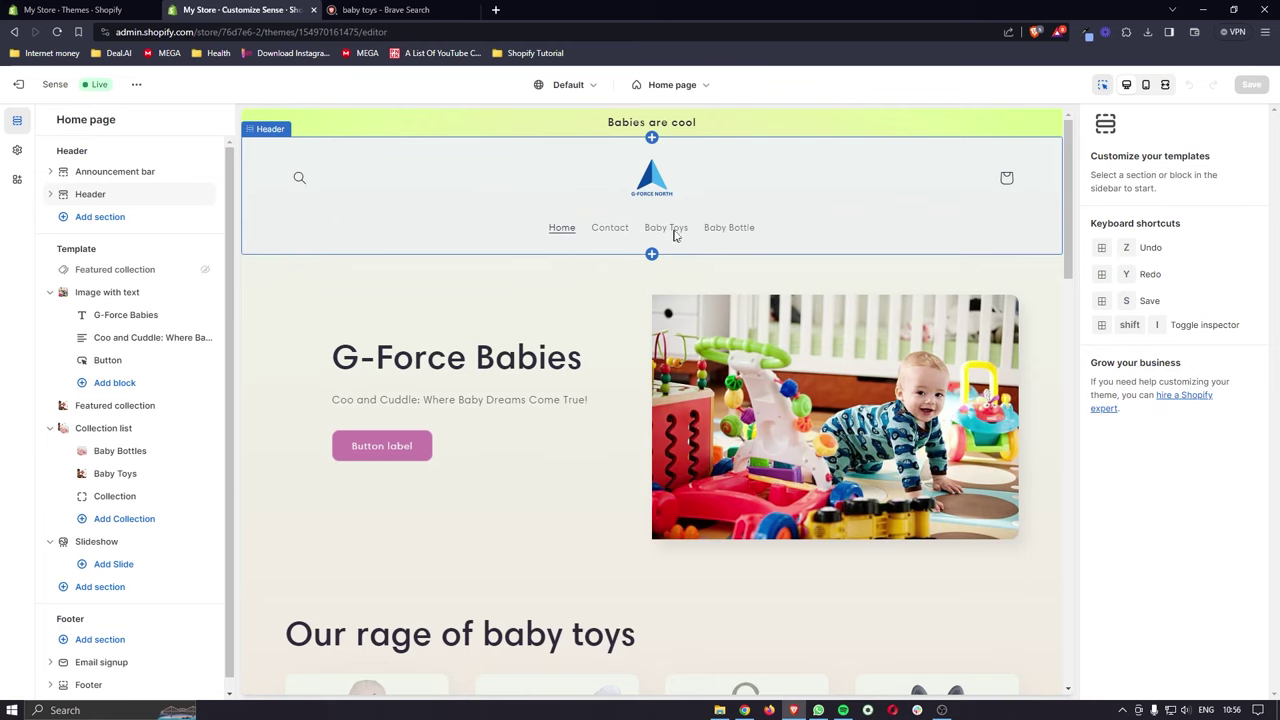
left_click(136, 84)
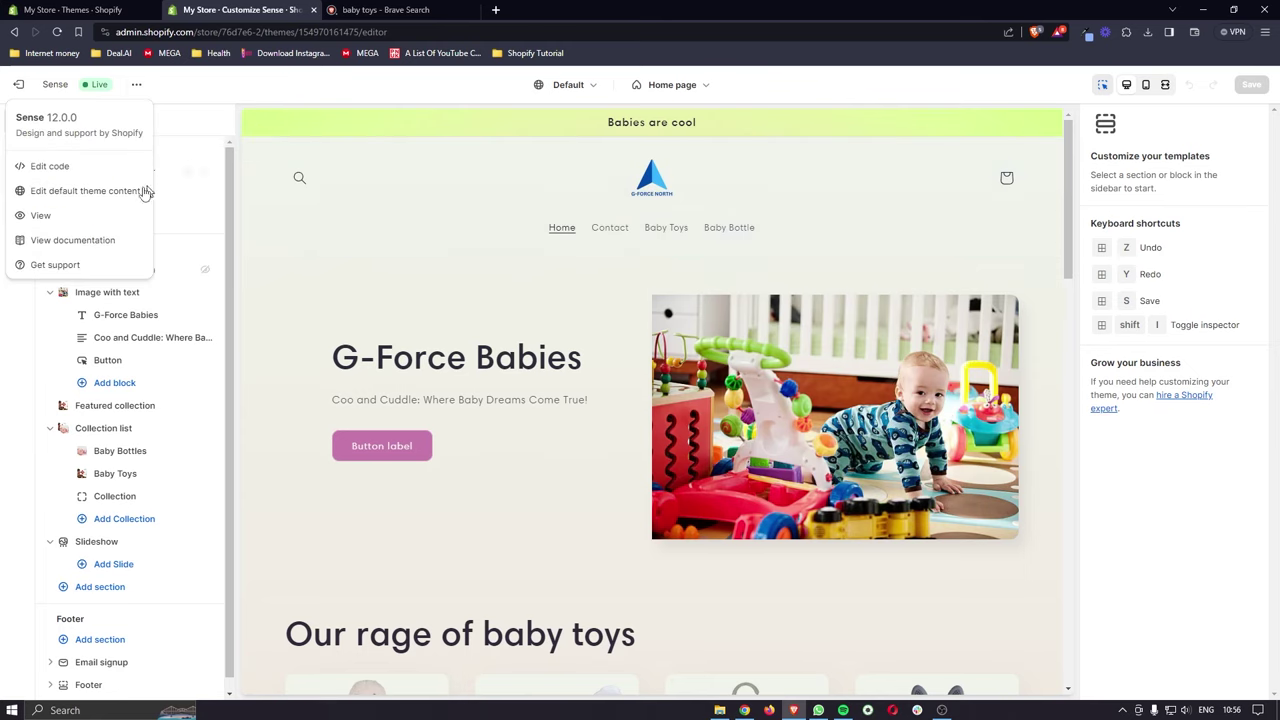
left_click(76, 222)
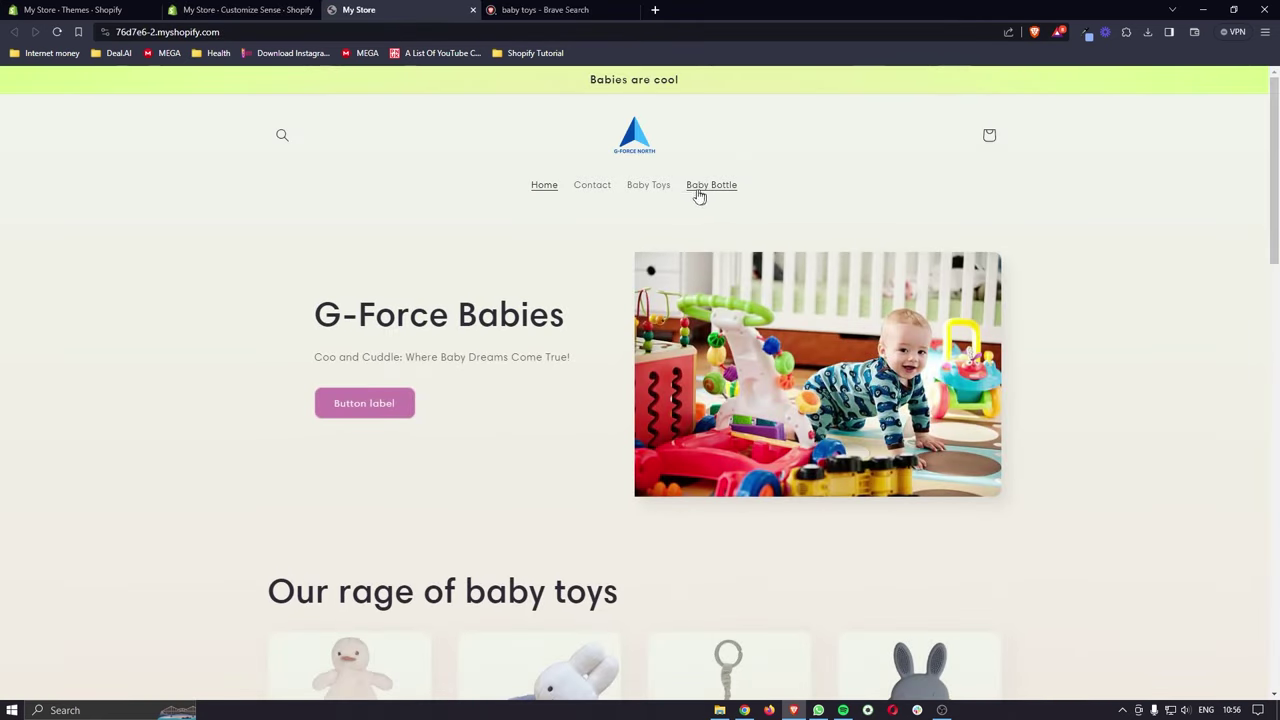
Step: Check the Baby Toys and Baby Bottle navigation links by viewing their collection pages on the live store
left_click(669, 194)
scroll(805, 330, "down", 2)
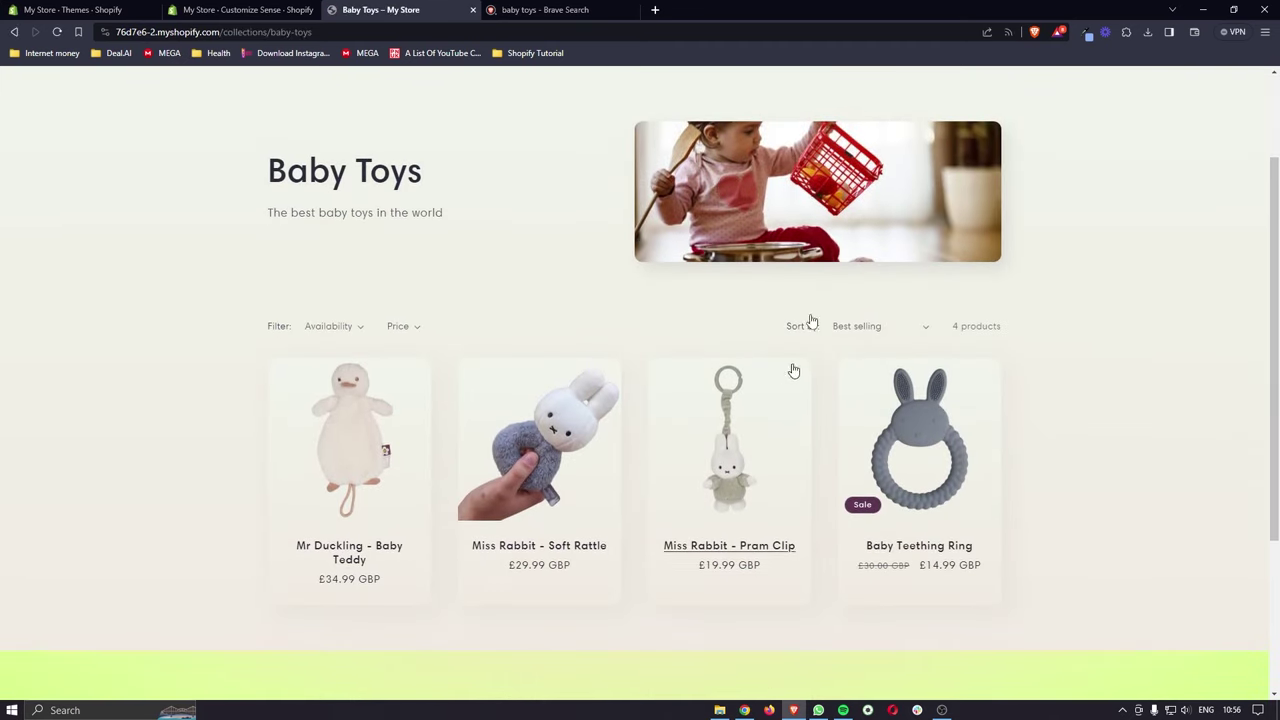
scroll(780, 505, "up", 2)
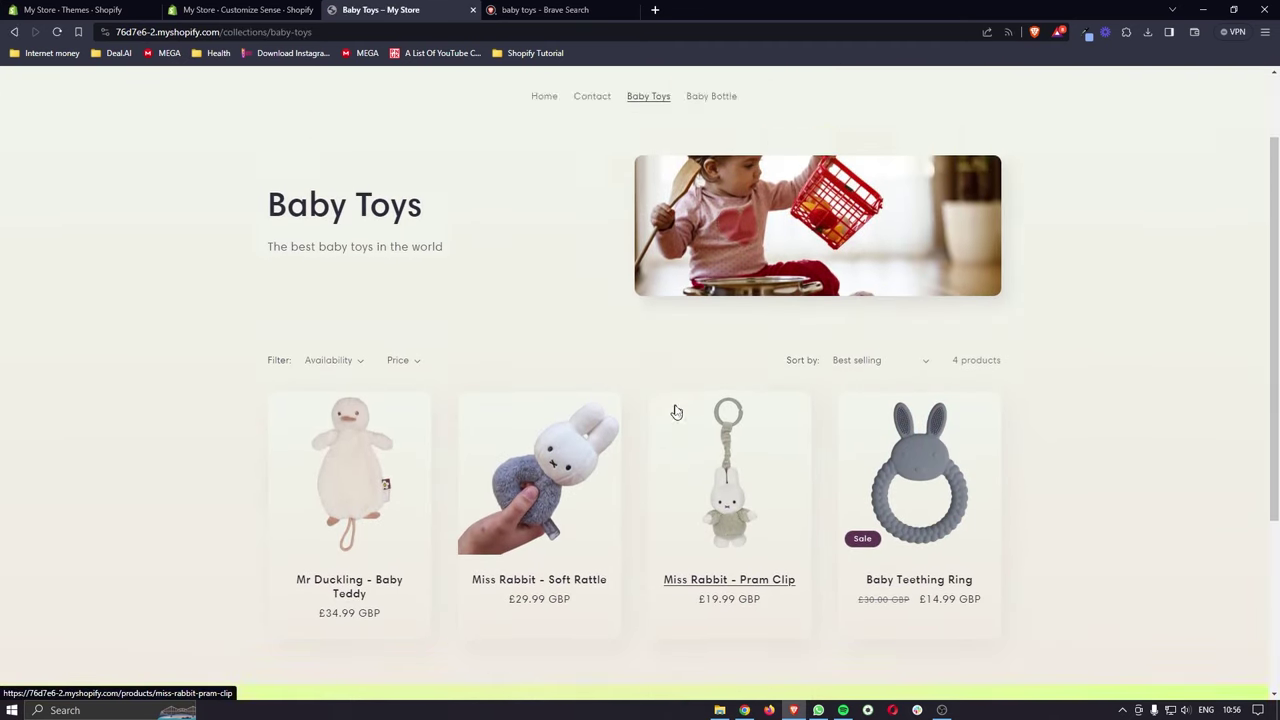
left_click(710, 185)
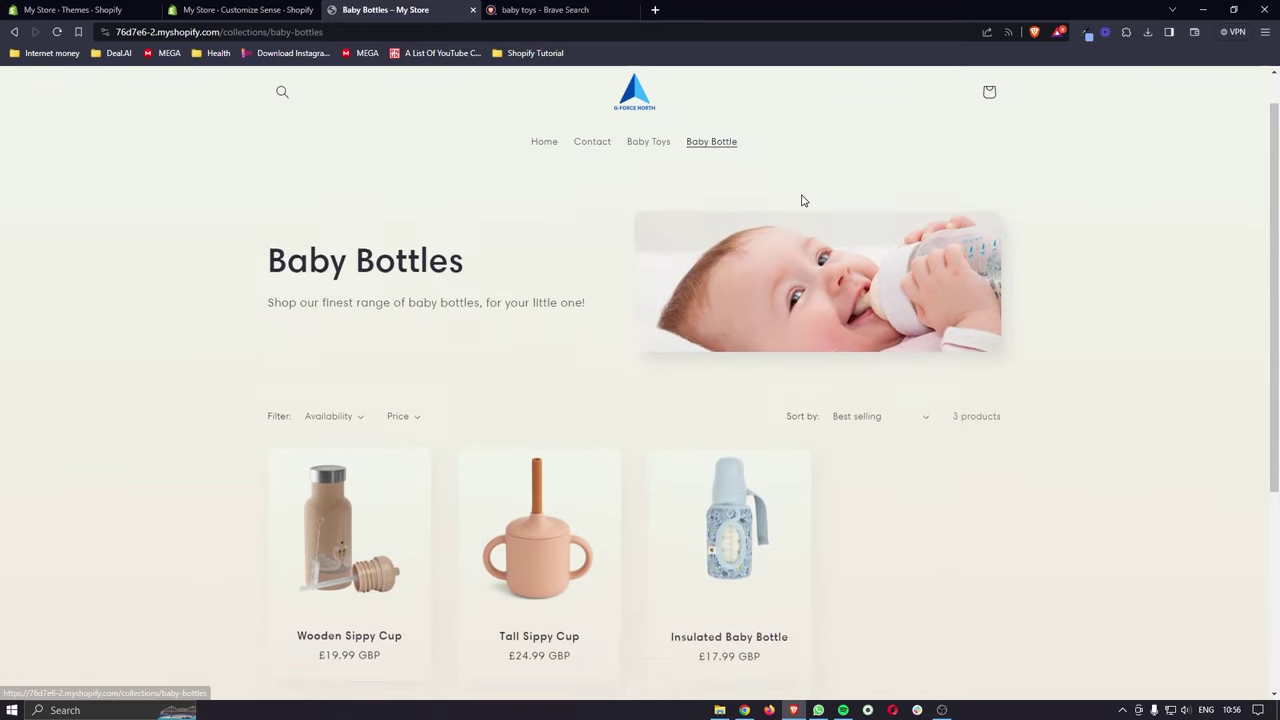
scroll(783, 455, "down", 2)
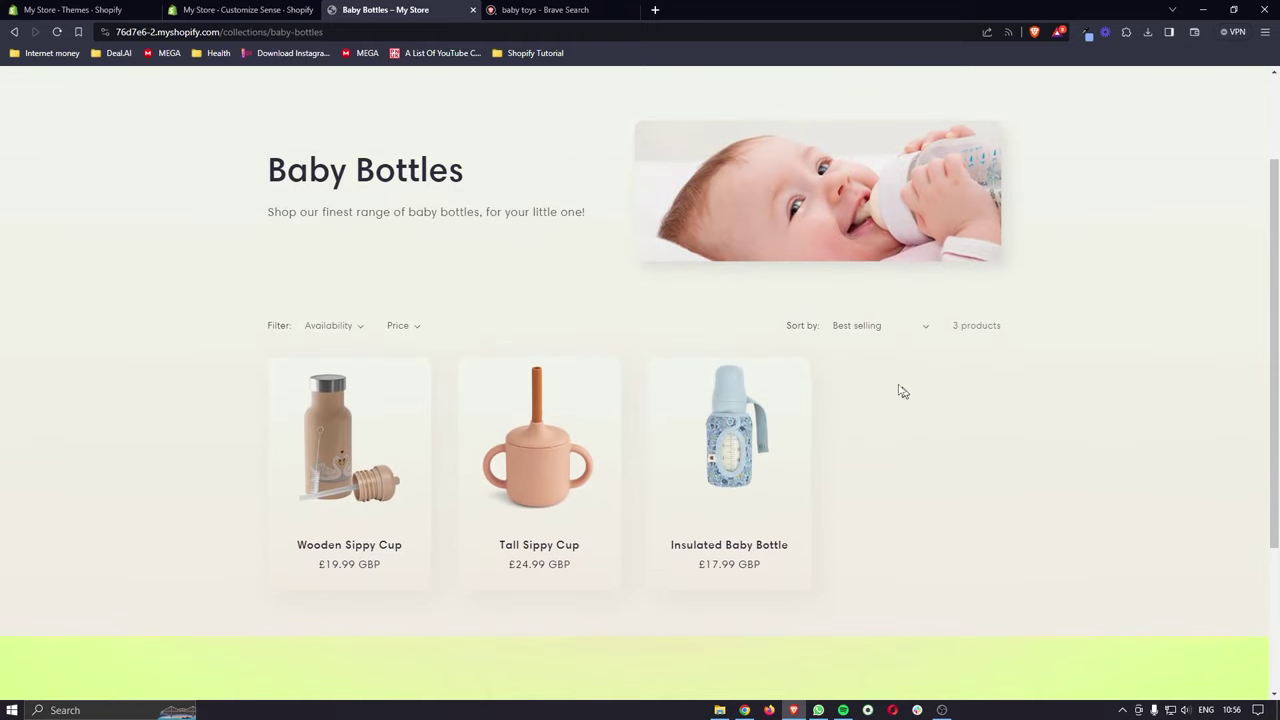
scroll(897, 388, "up", 1)
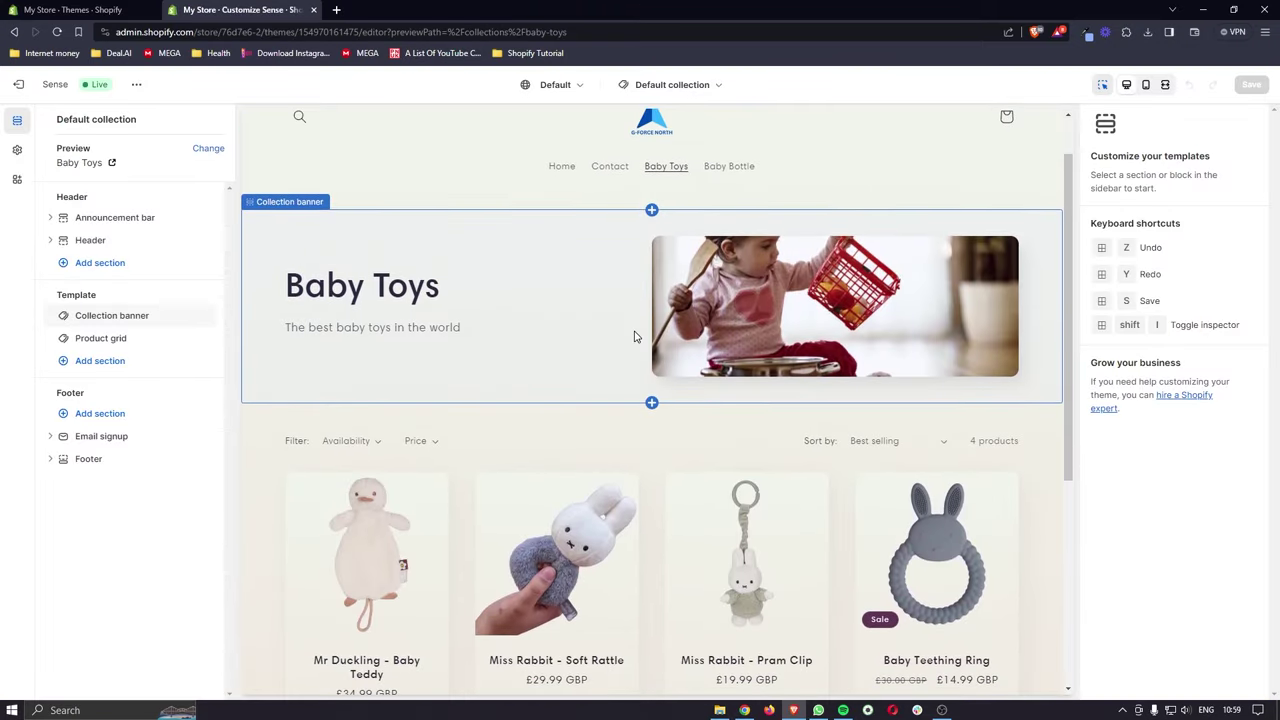
Step: Open the Miss Rabbit - Soft Rattle product page from the Baby Toys collection in the theme editor preview
scroll(634, 336, "down", 1)
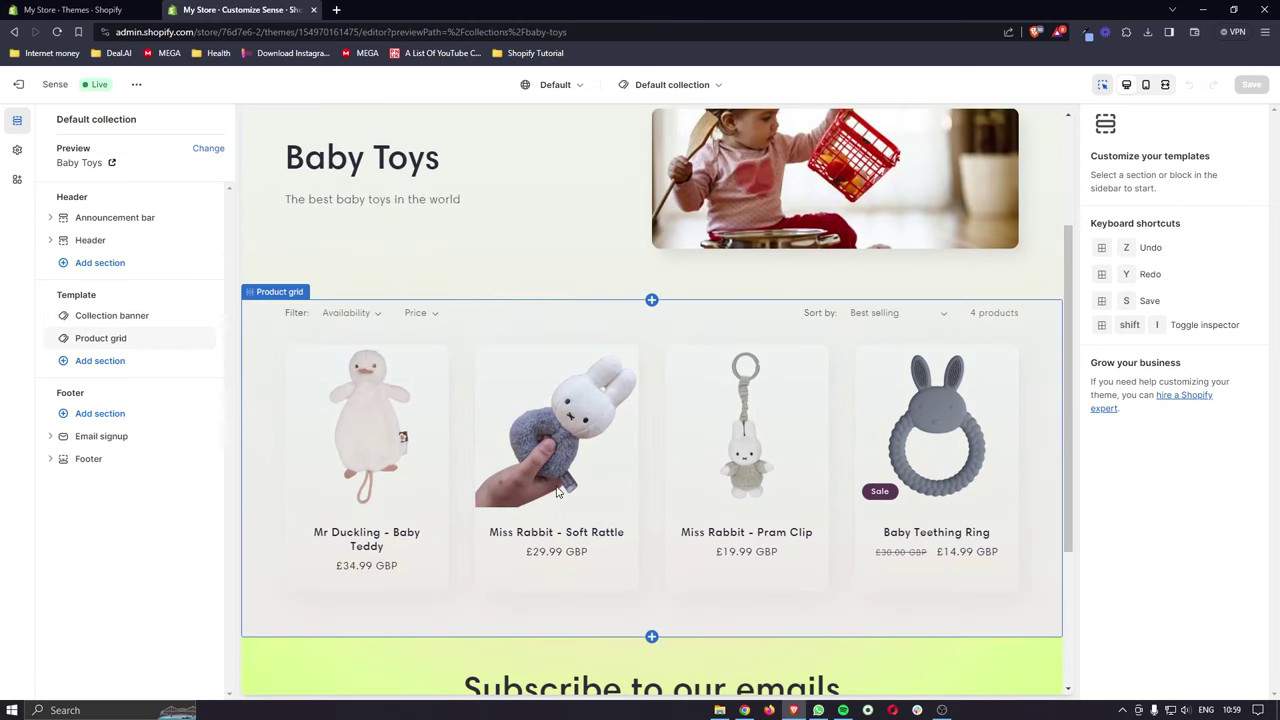
left_click(557, 531)
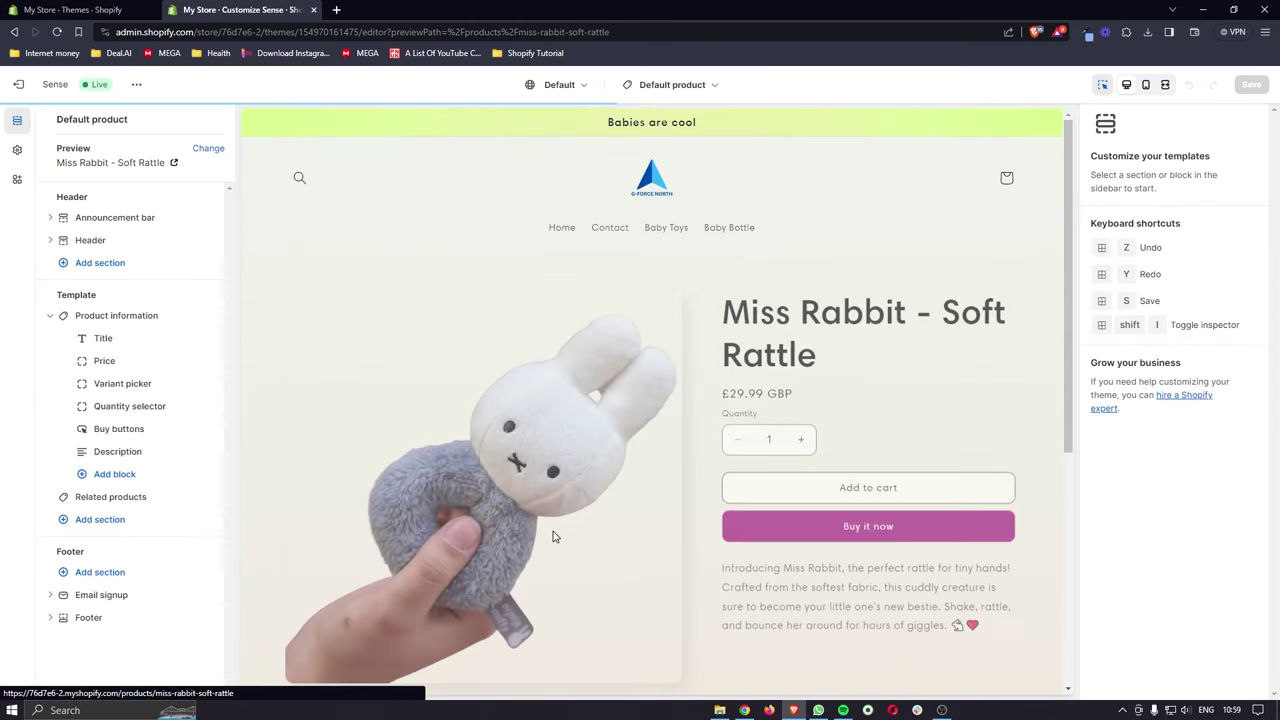
left_click(735, 366)
scroll(750, 355, "down", 1)
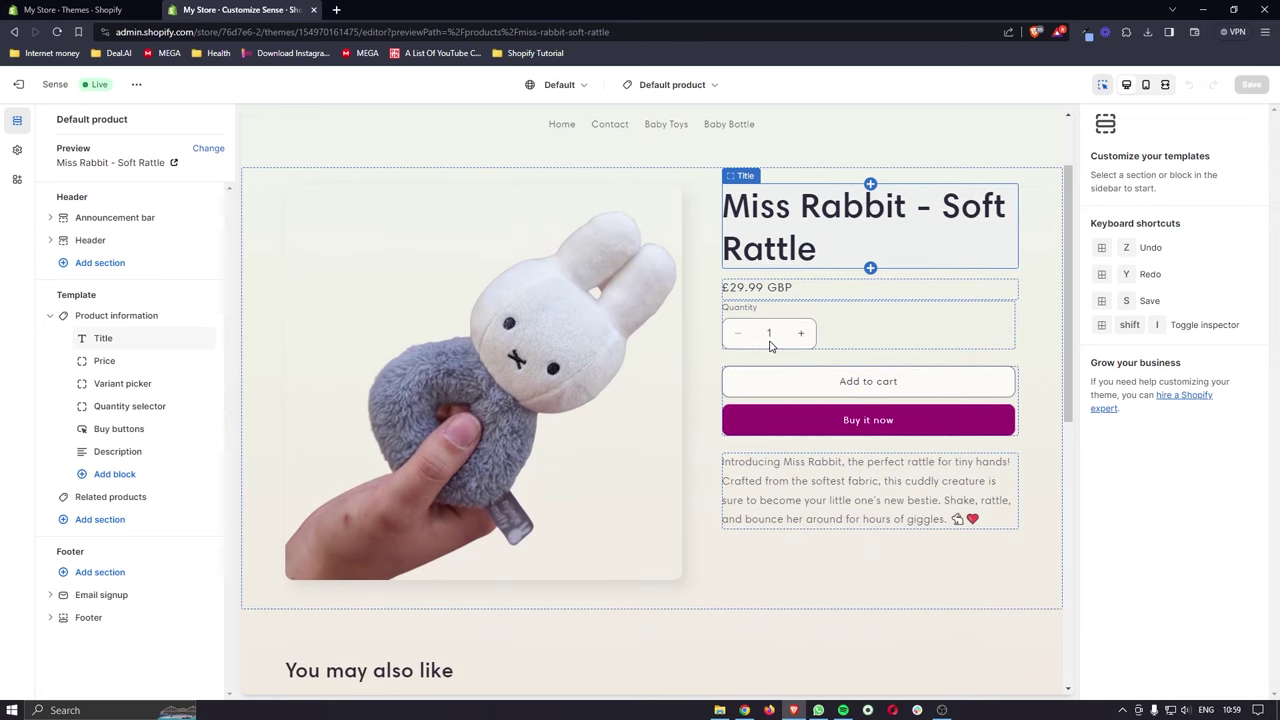
scroll(770, 345, "up", 1)
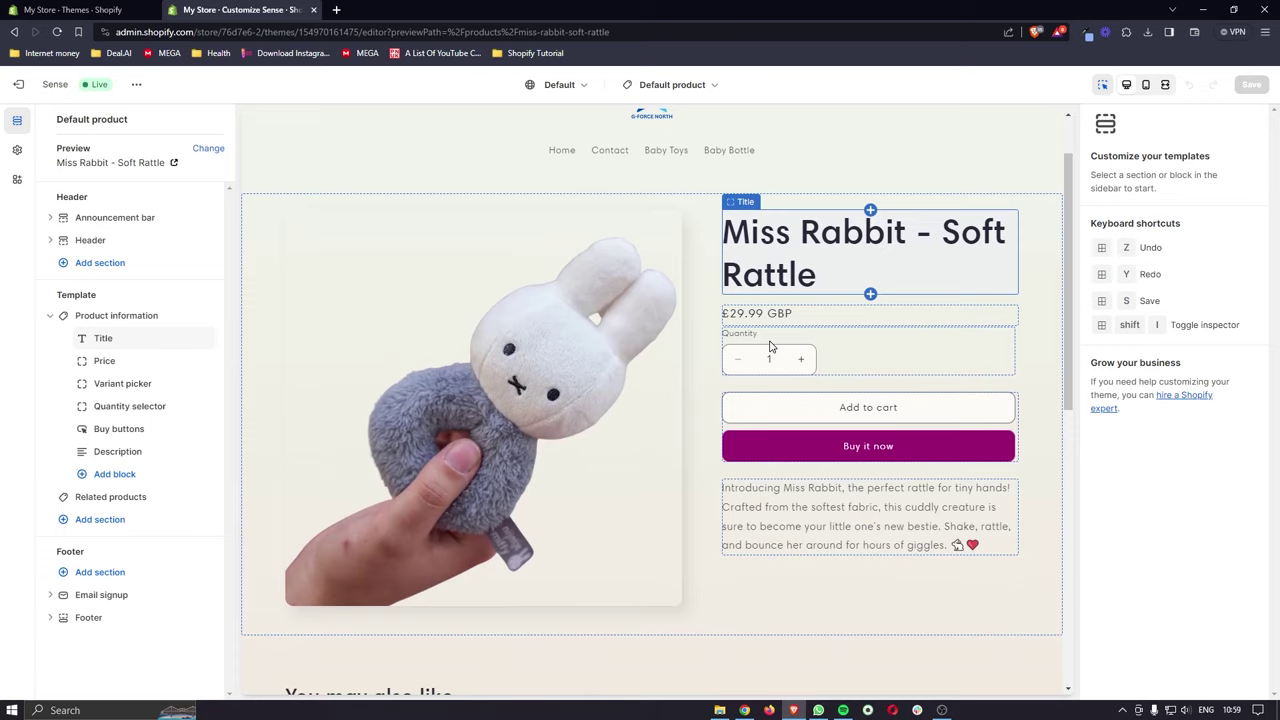
Step: Examine the available page templates and the default product template's header, product information, related products and footer sections
left_click(658, 88)
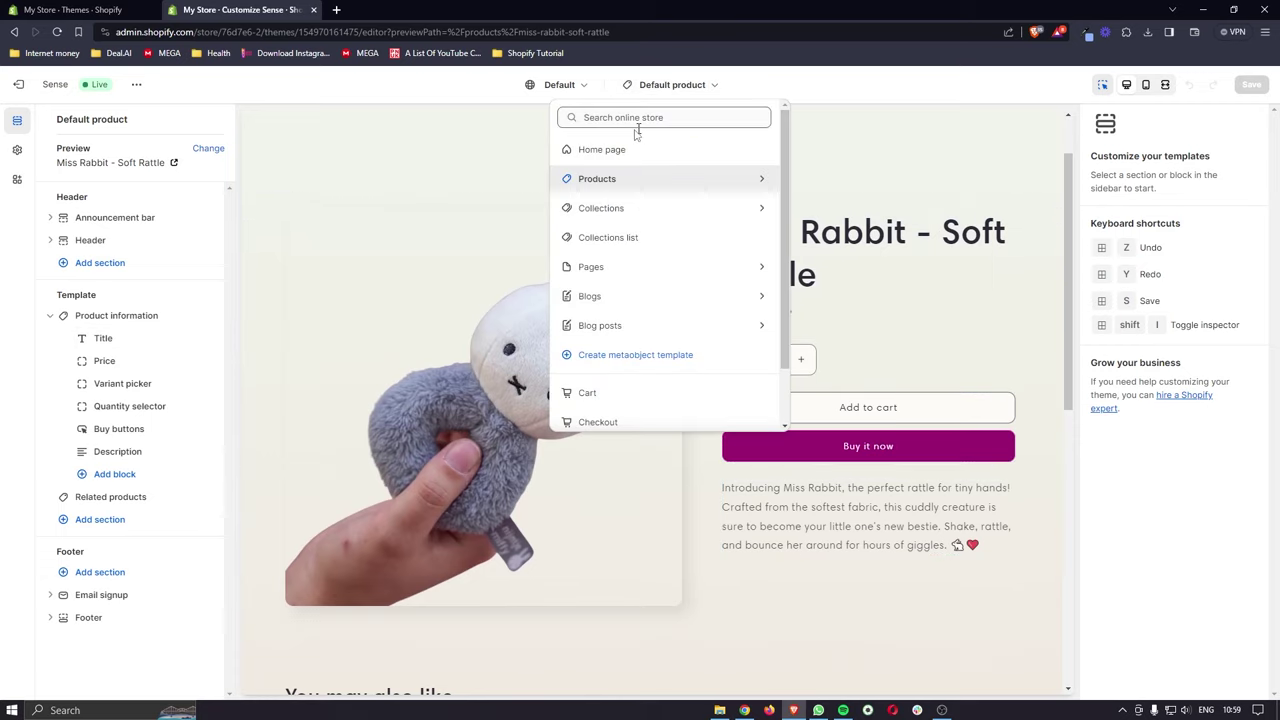
left_click(697, 92)
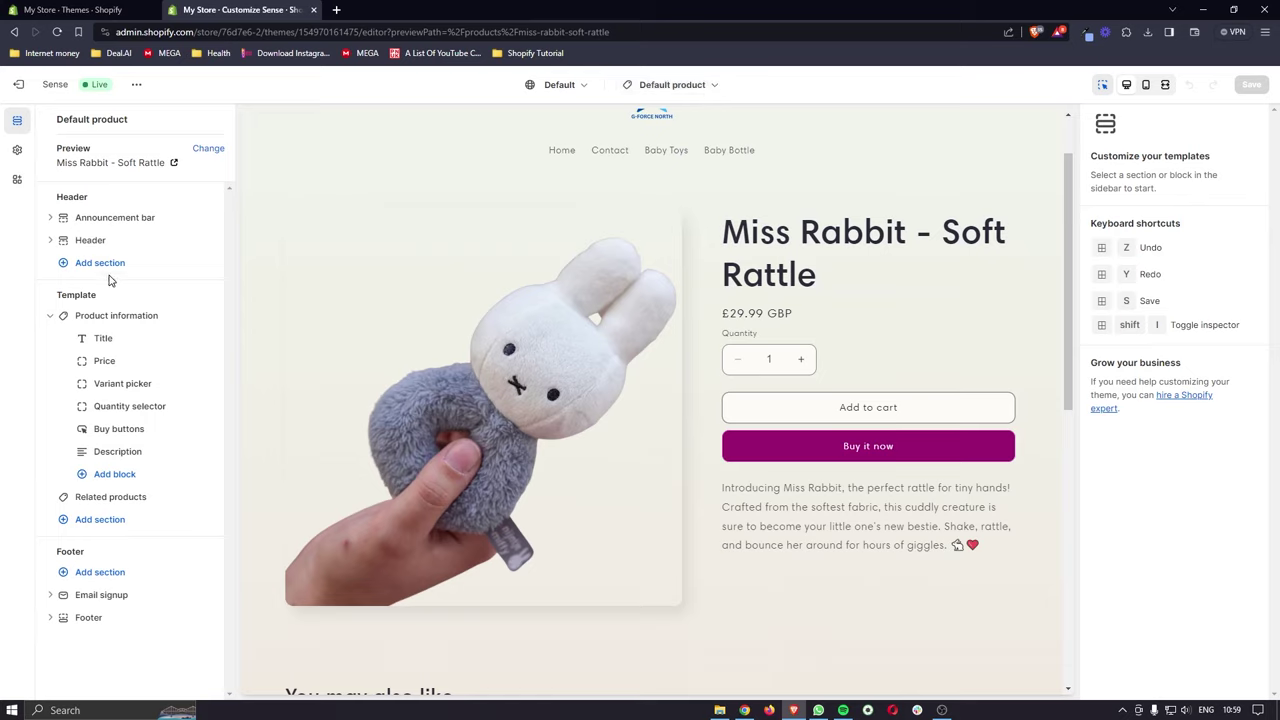
mouse_move(123, 240)
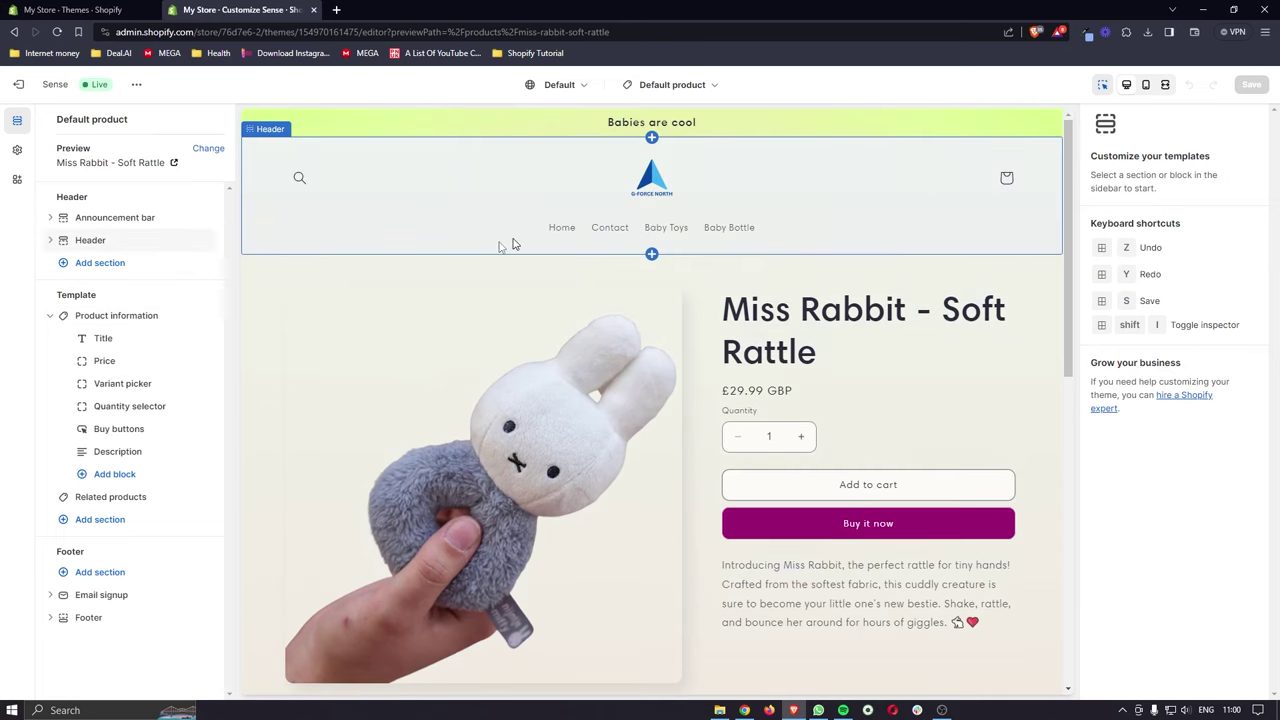
mouse_move(150, 318)
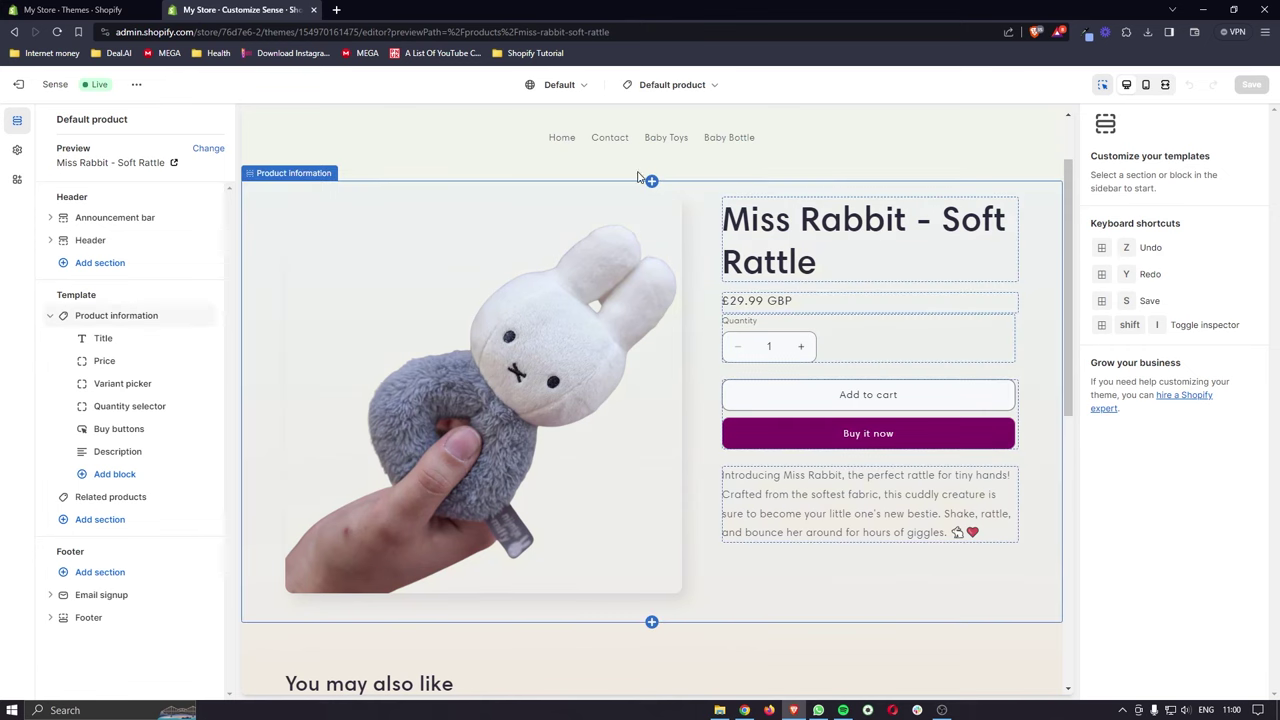
scroll(595, 430, "down", 5)
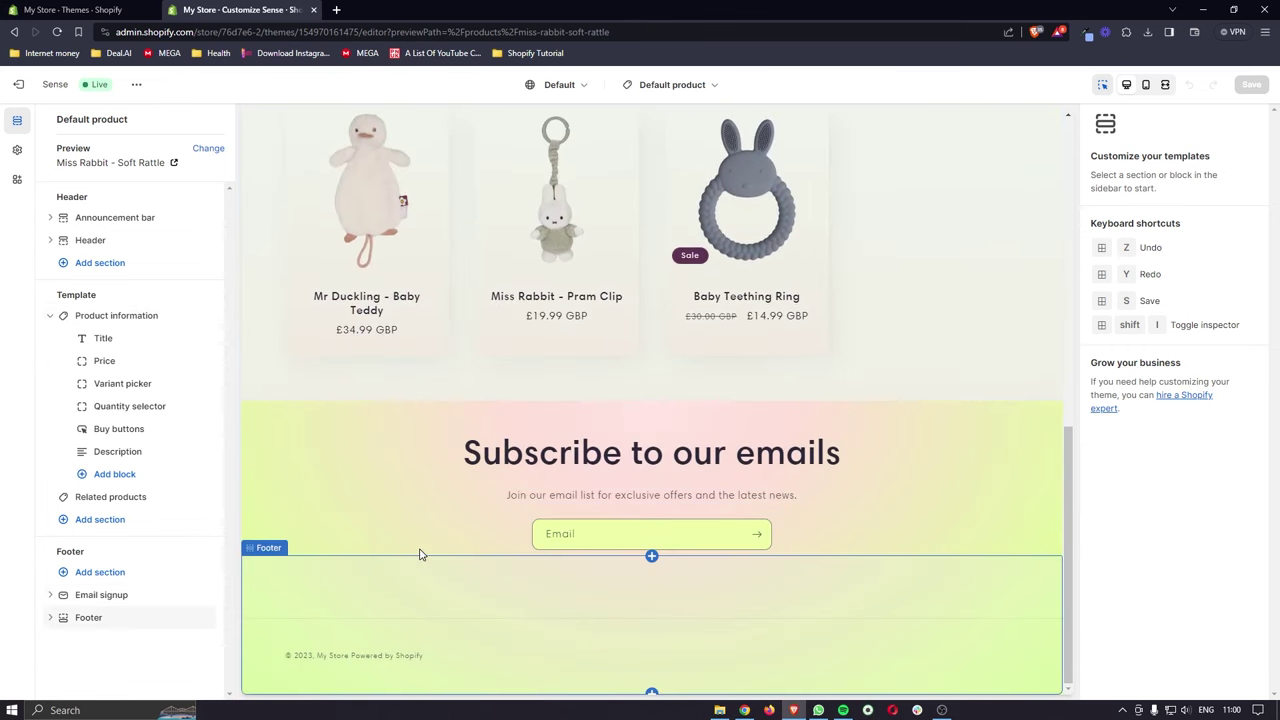
scroll(420, 553, "up", 3)
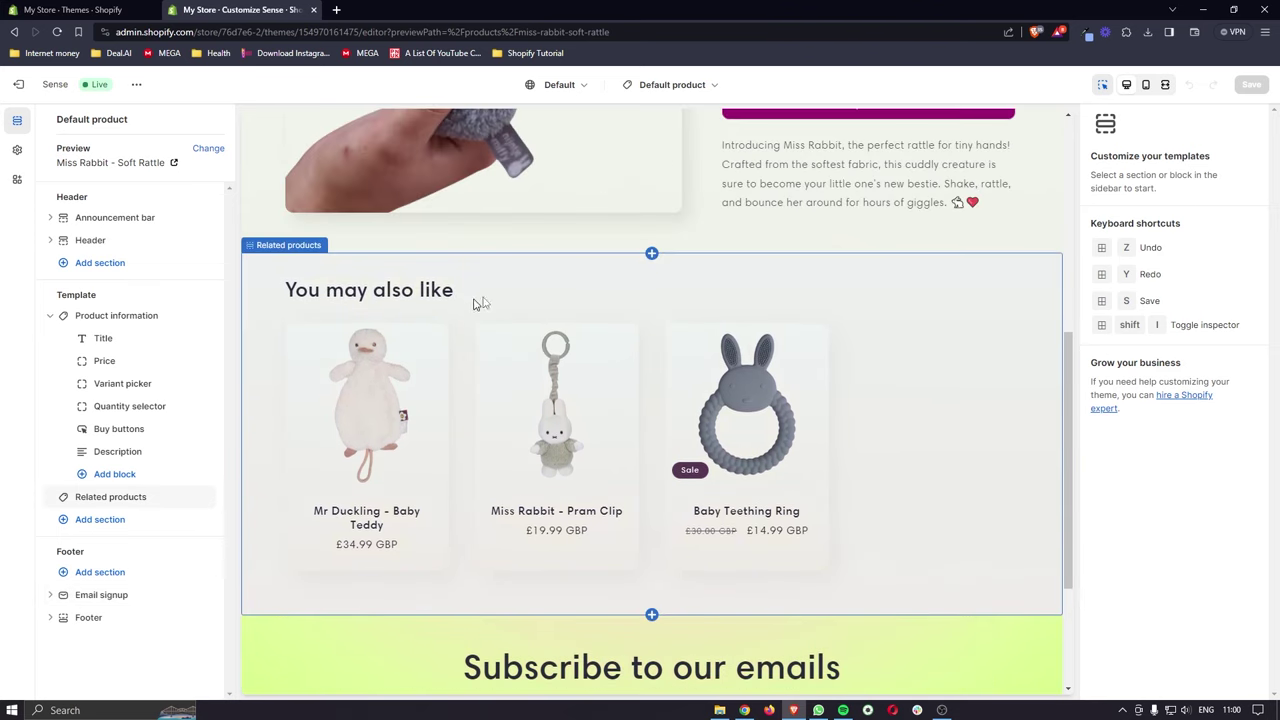
Step: Hide the Related products section on the default product template and review the product page without it
left_click(687, 298)
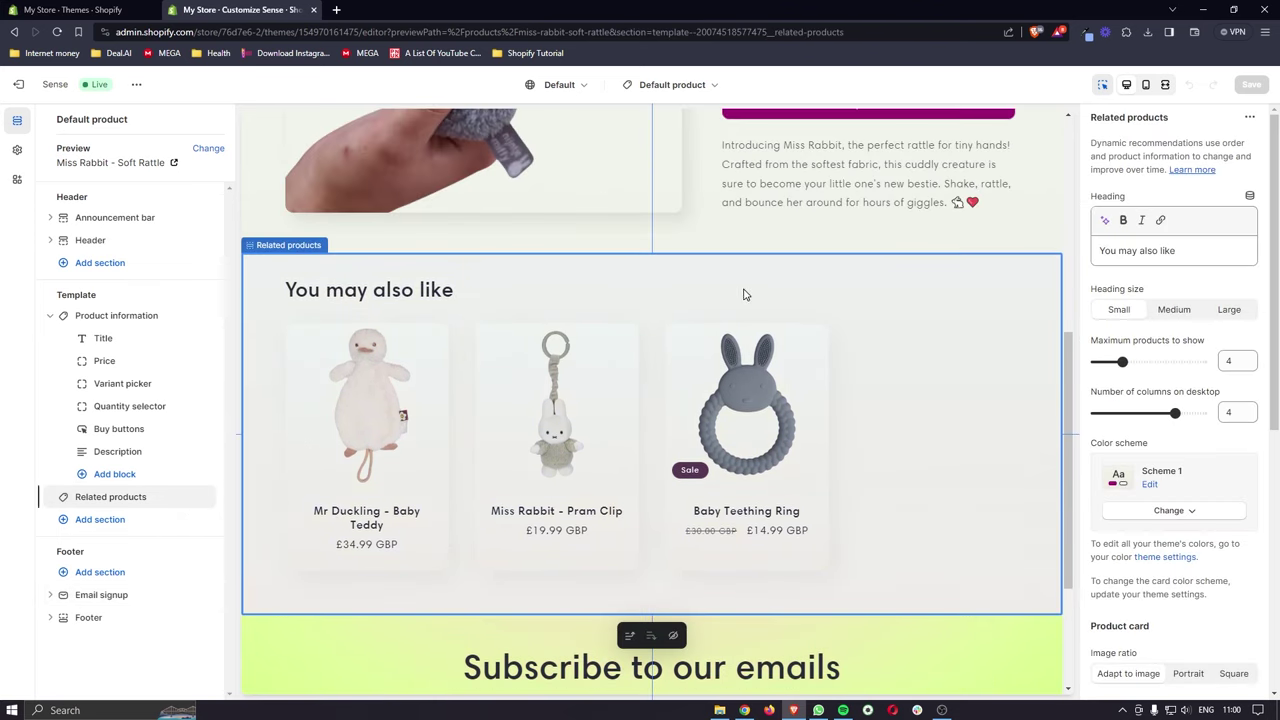
left_click(204, 498)
scroll(346, 479, "up", 3)
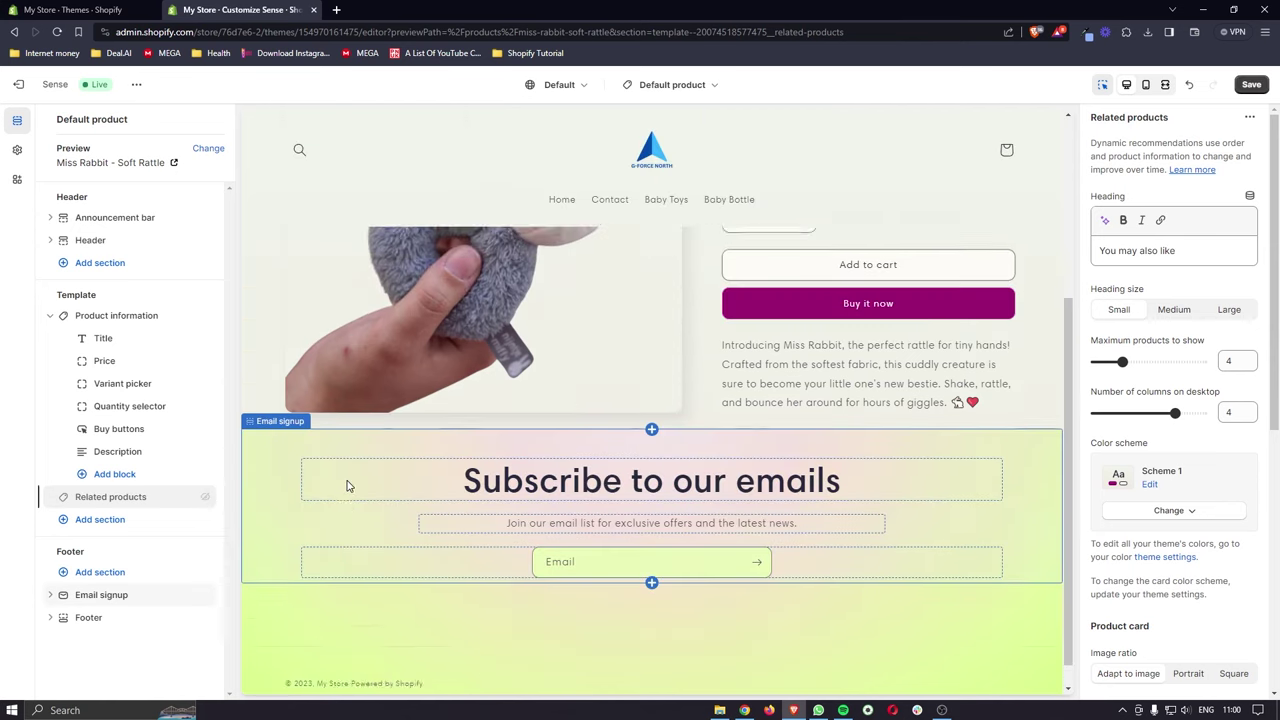
scroll(347, 486, "up", 1)
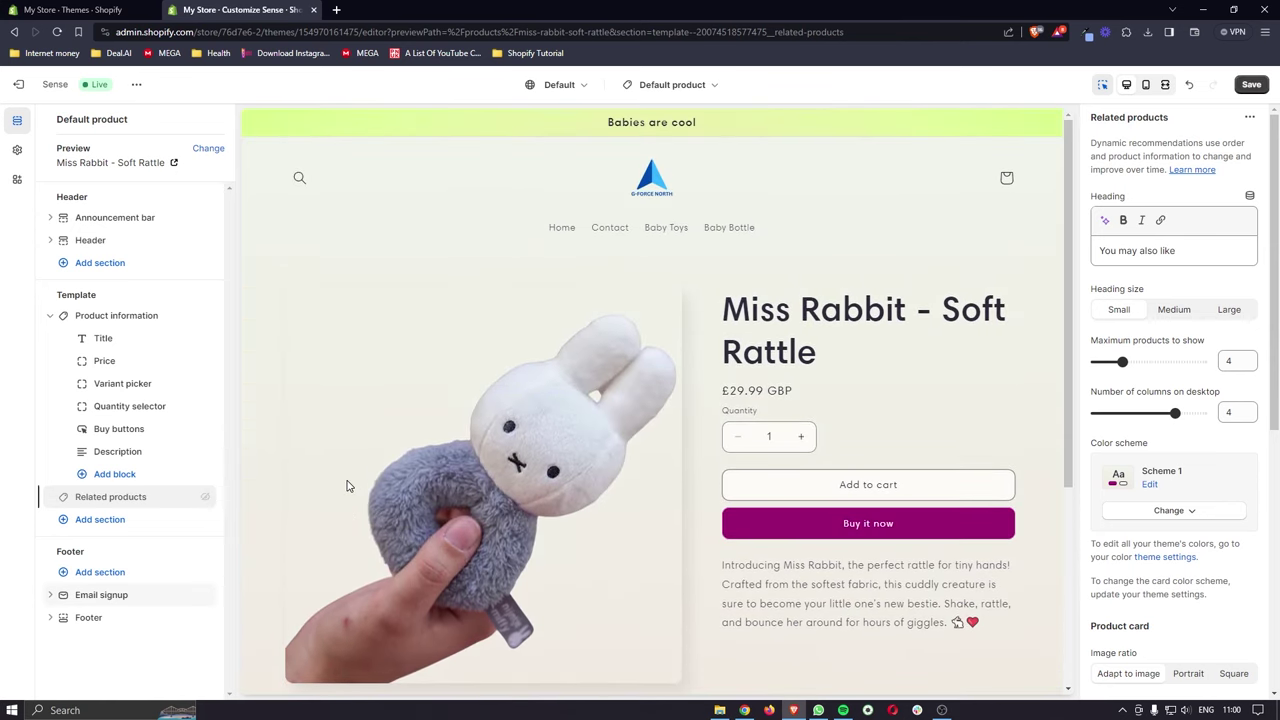
Step: Try the Large desktop media width on the Product information section, restore Medium, and choose the Original media fit
left_click(653, 417)
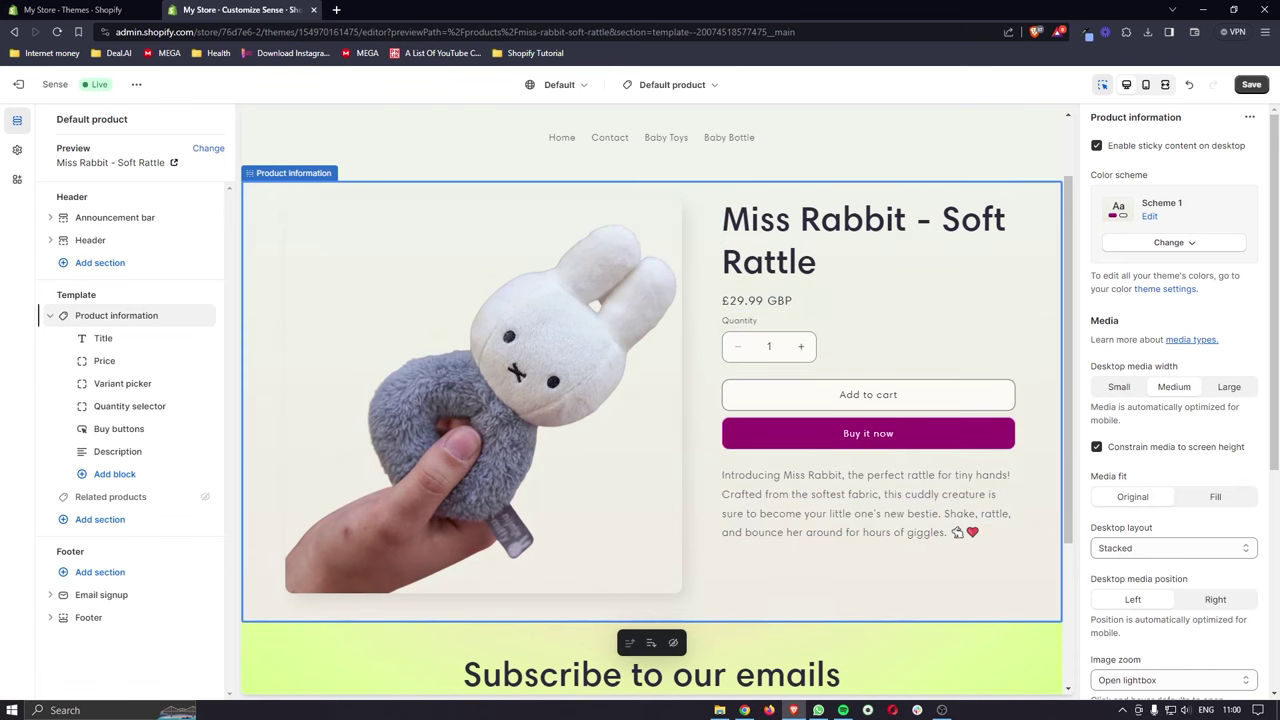
left_click(1229, 391)
left_click(1177, 391)
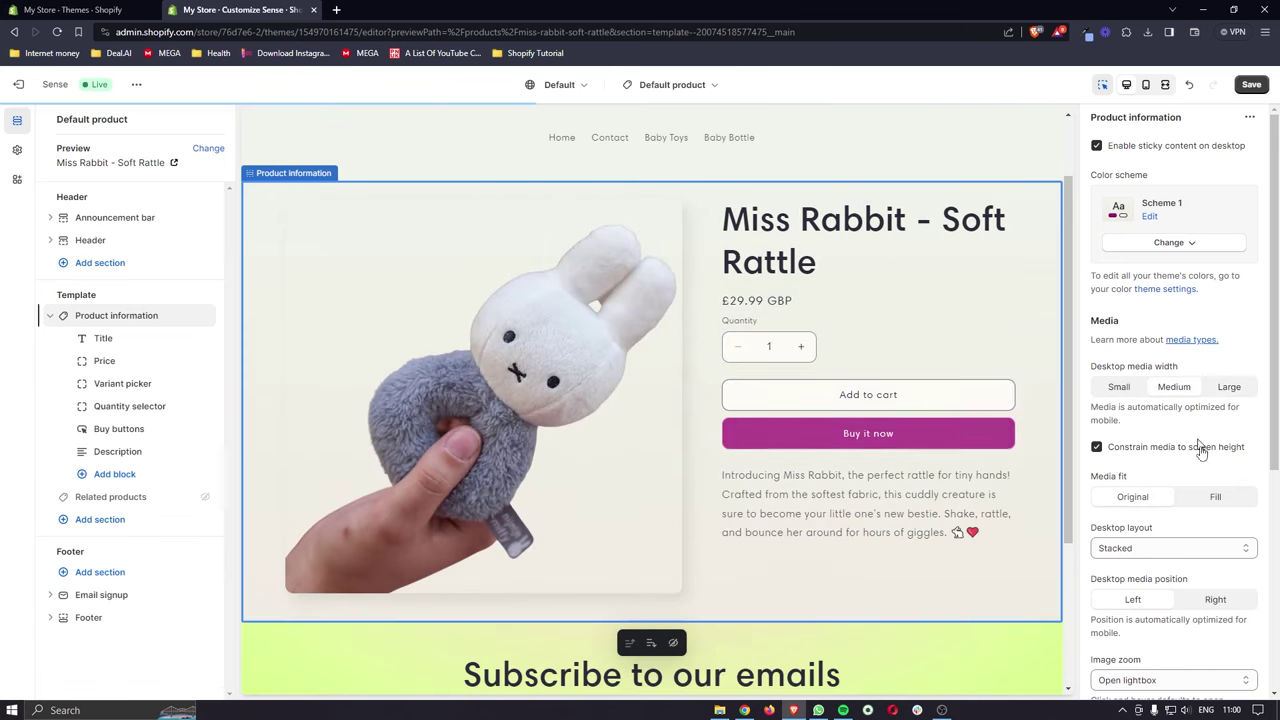
left_click(1155, 500)
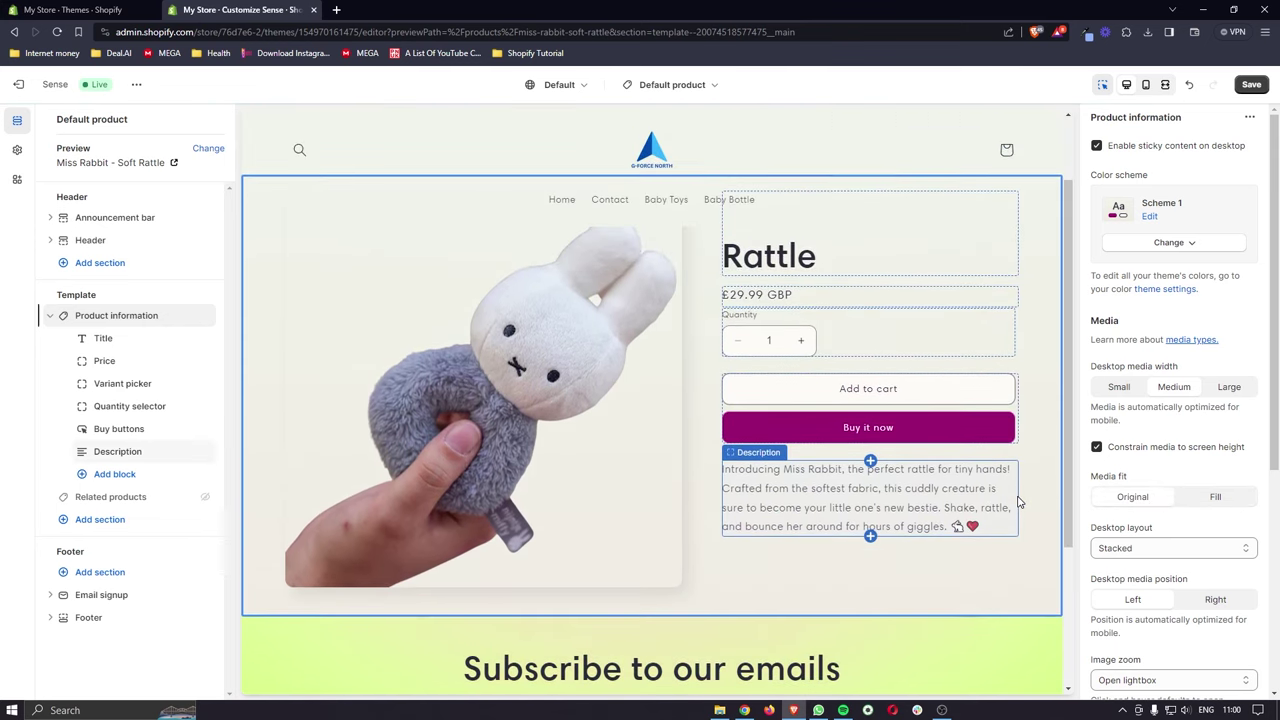
scroll(1019, 502, "down", 2)
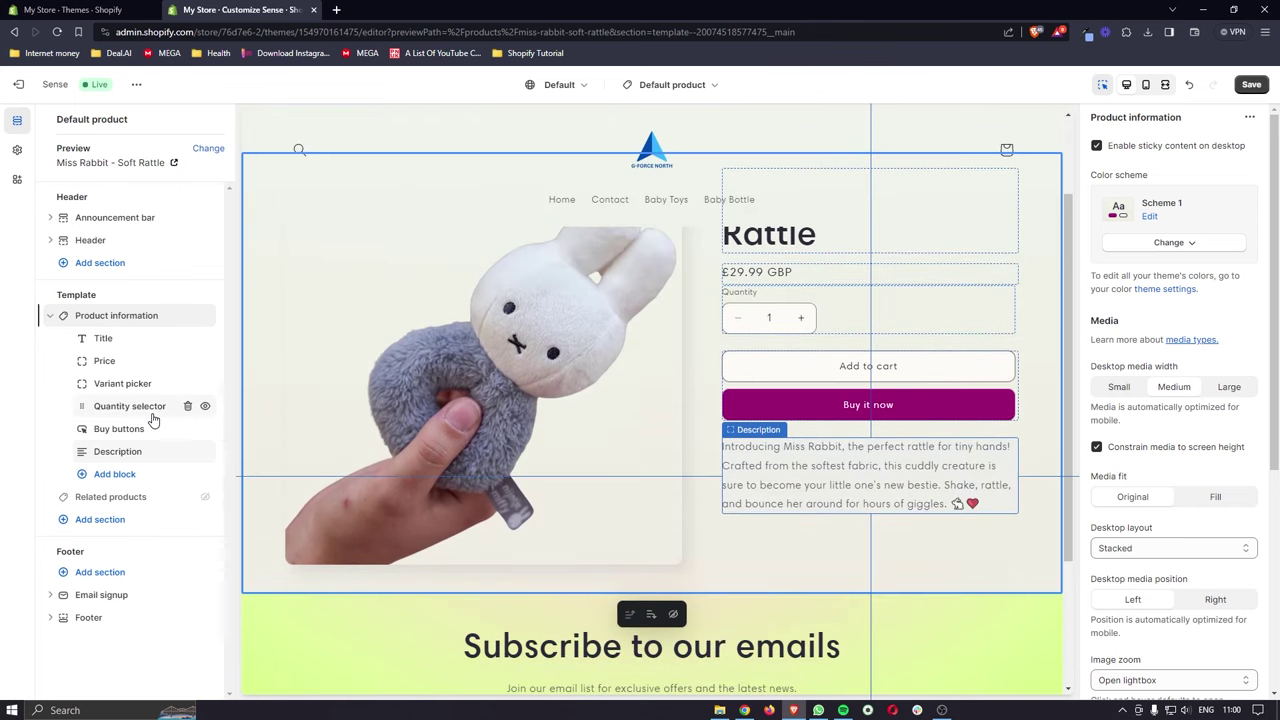
Step: Examine the Variant picker, Buy buttons and Description block settings of the product template alongside the product page preview
left_click(150, 383)
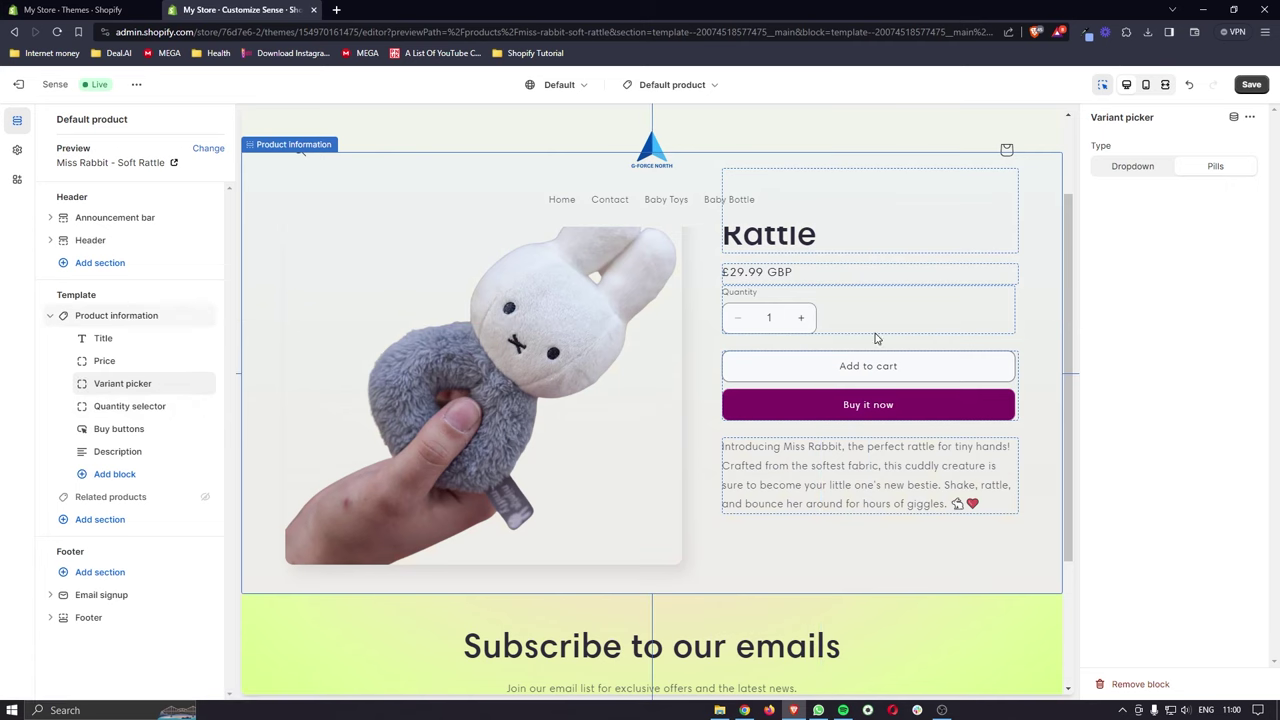
left_click(140, 429)
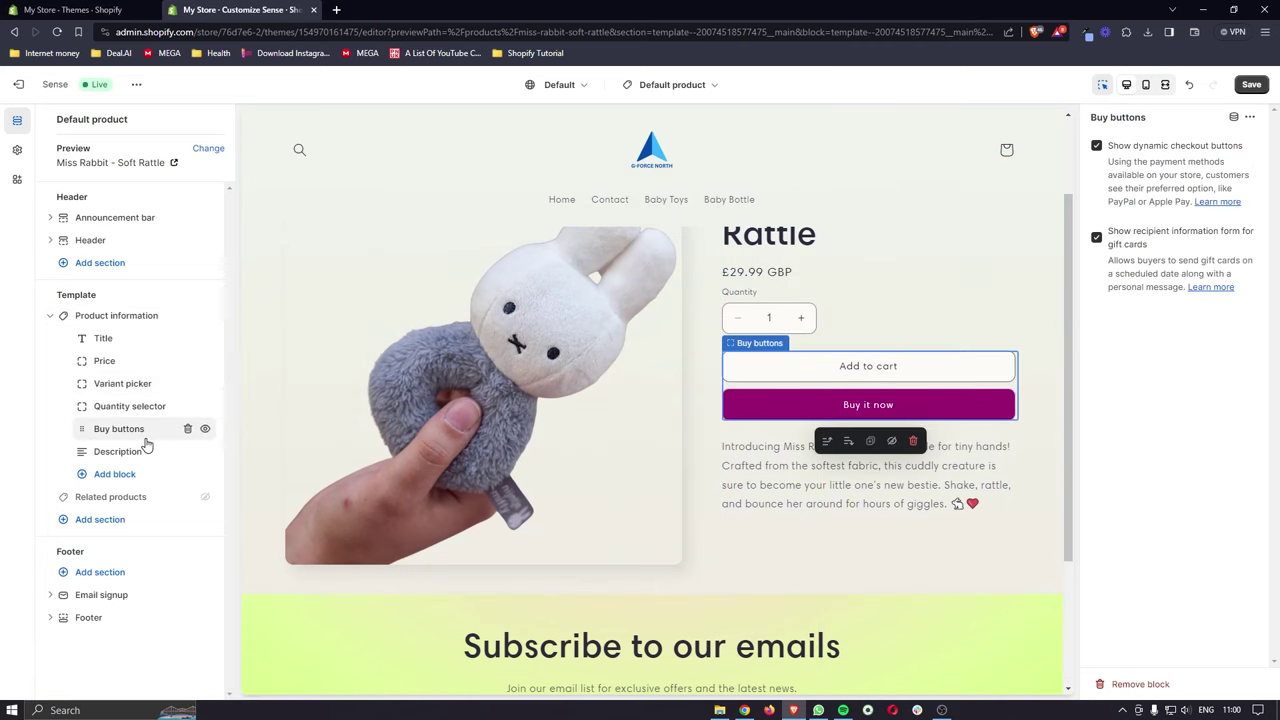
left_click(166, 455)
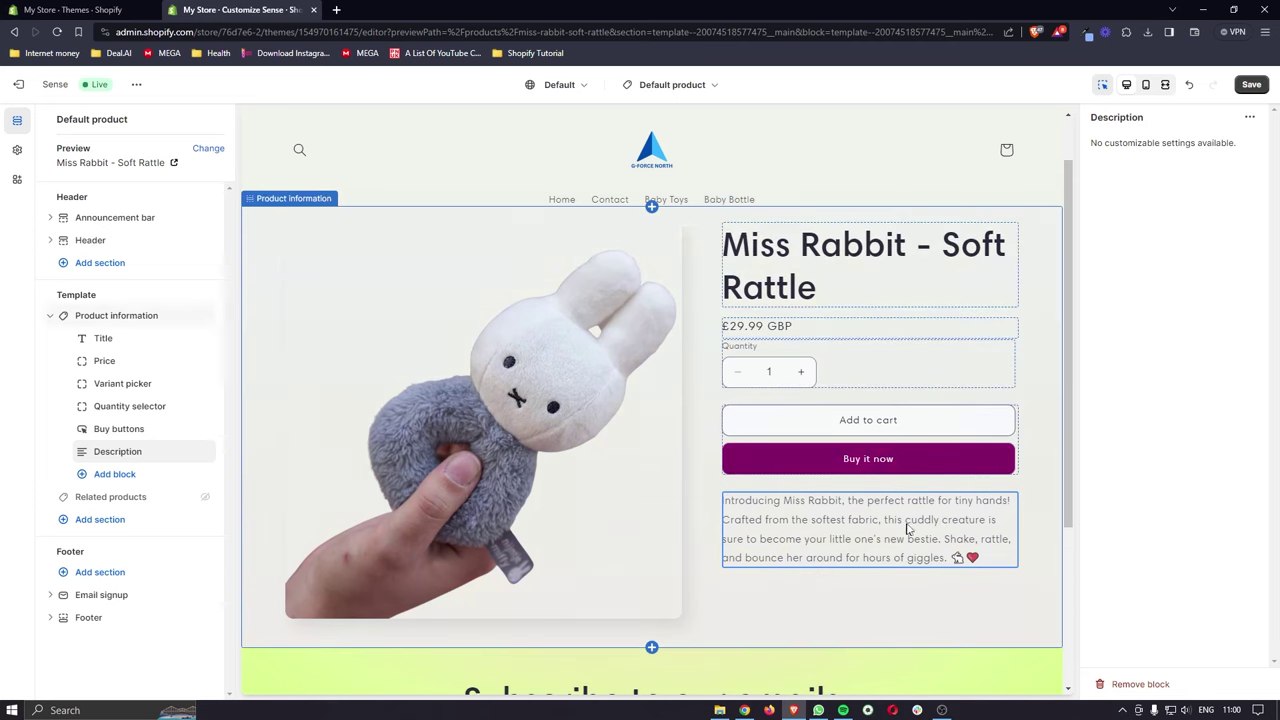
left_click(932, 466)
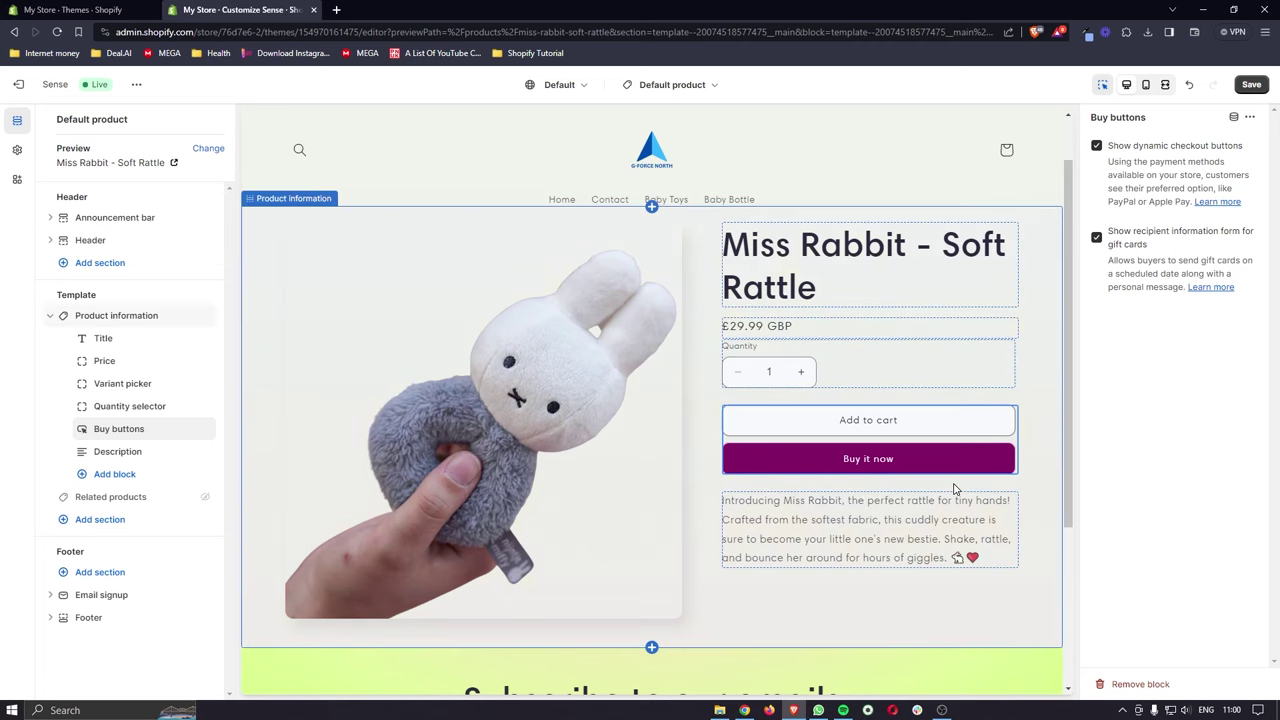
scroll(984, 408, "up", 1)
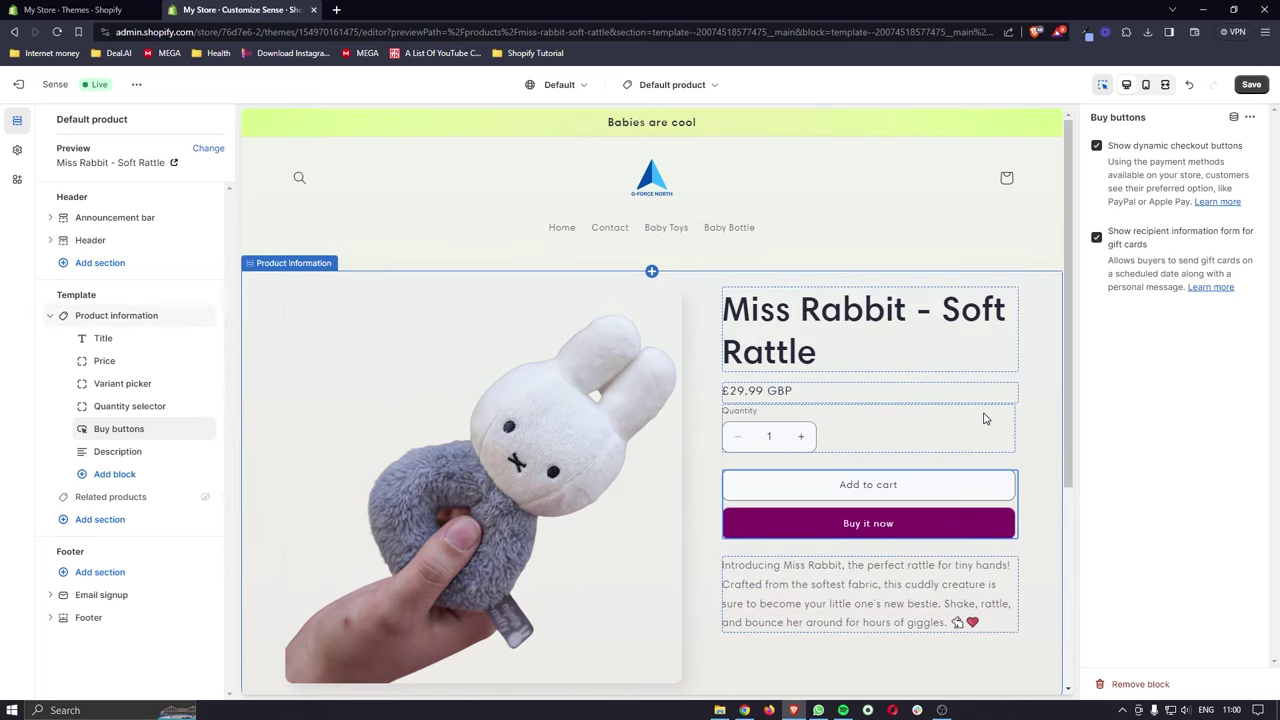
scroll(888, 390, "down", 2)
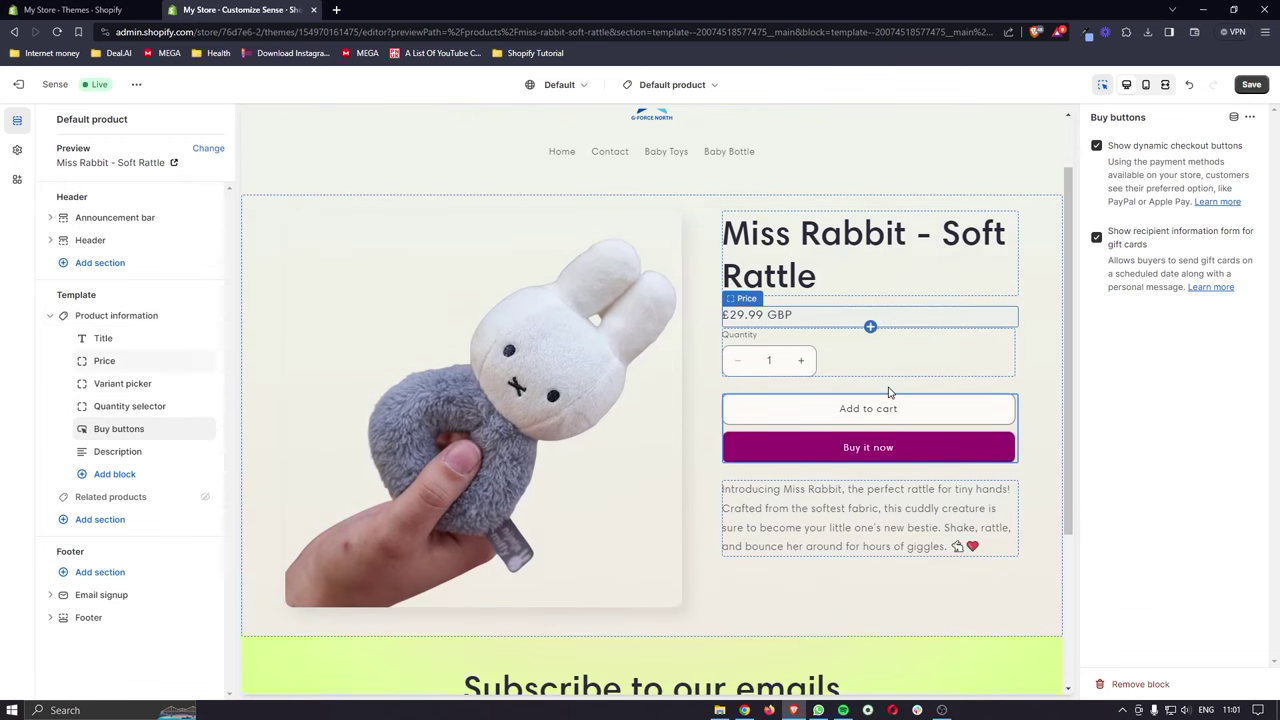
scroll(890, 392, "up", 1)
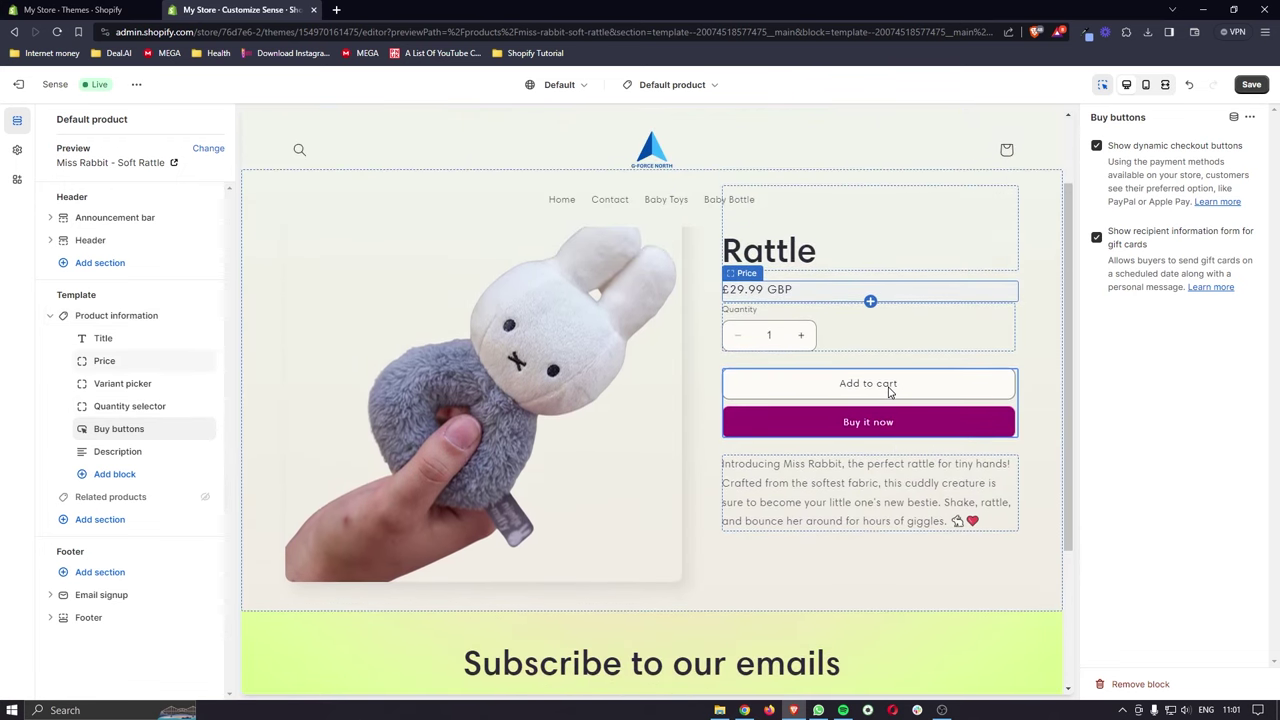
scroll(890, 392, "up", 1)
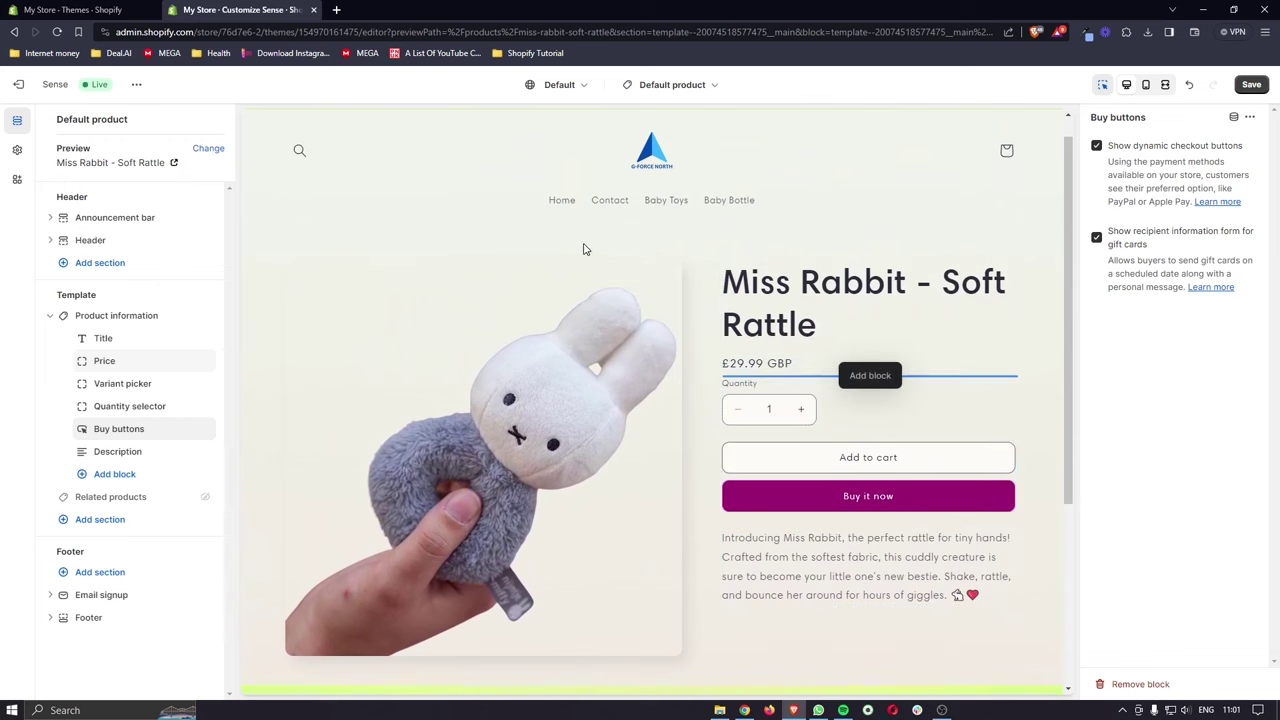
Step: Go back to the store's home page in the preview and review its product and collection sections
left_click(566, 203)
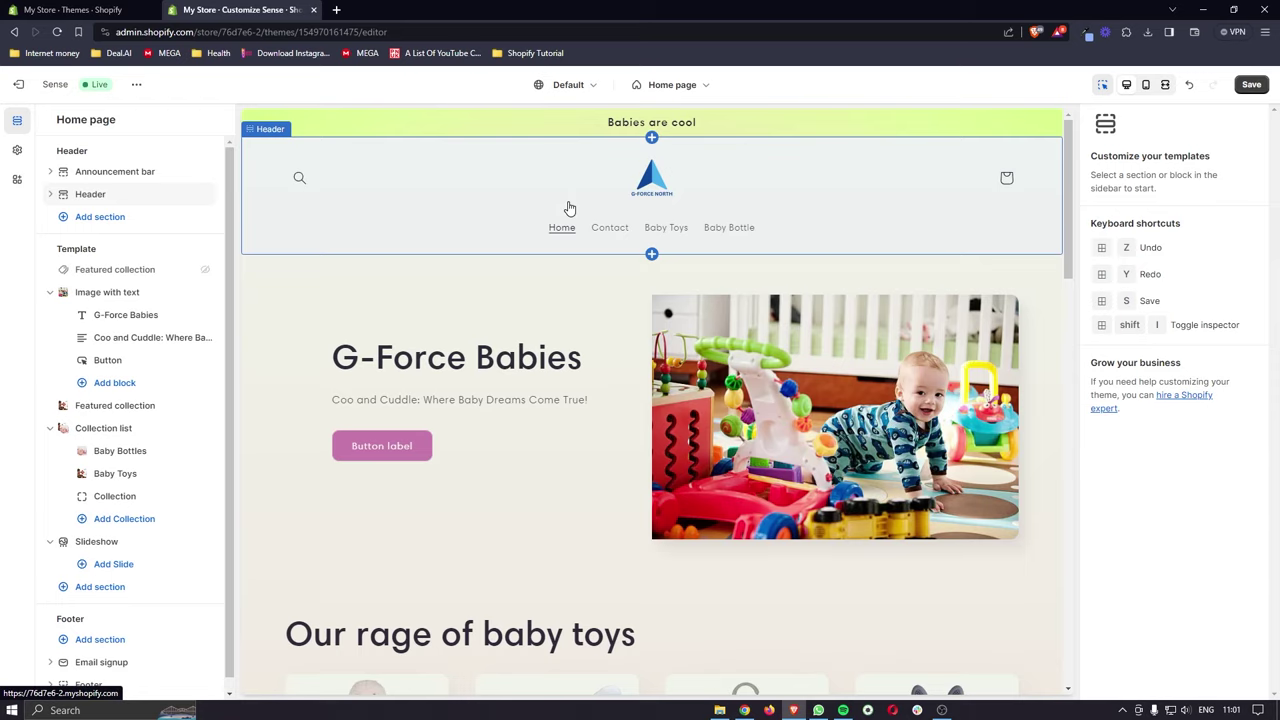
scroll(634, 305, "down", 8)
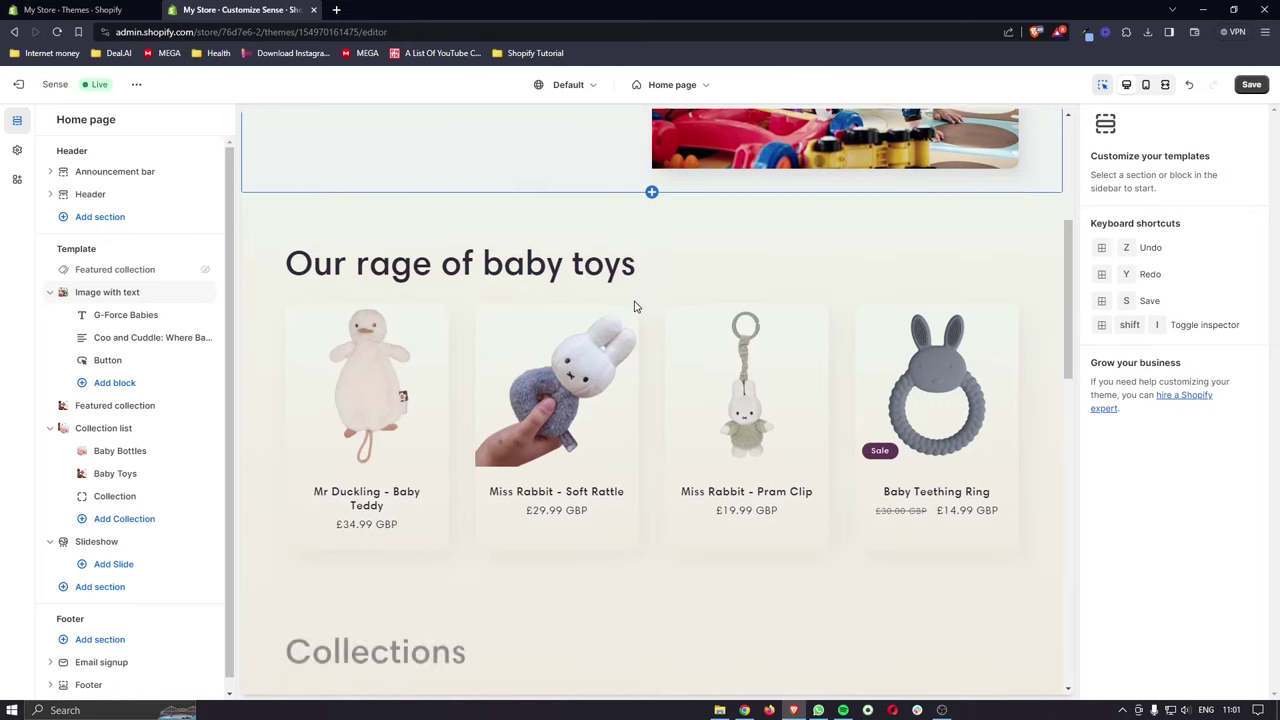
scroll(634, 305, "down", 7)
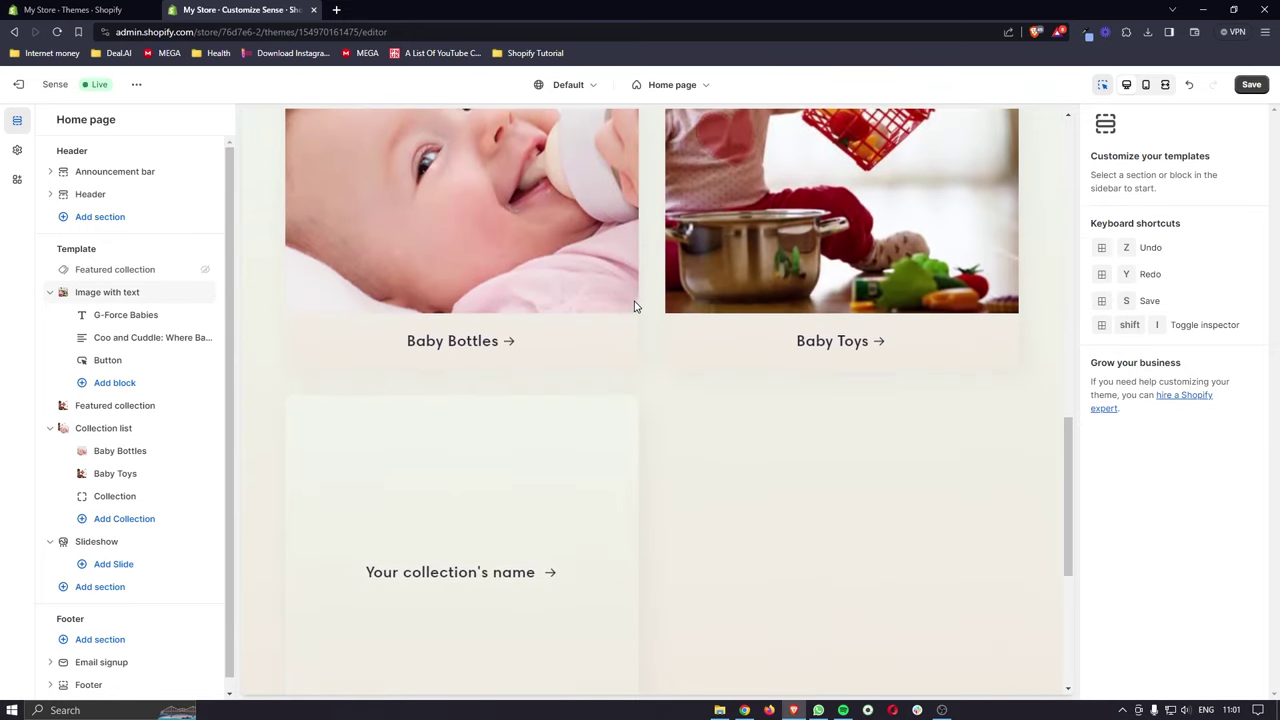
scroll(634, 305, "up", 15)
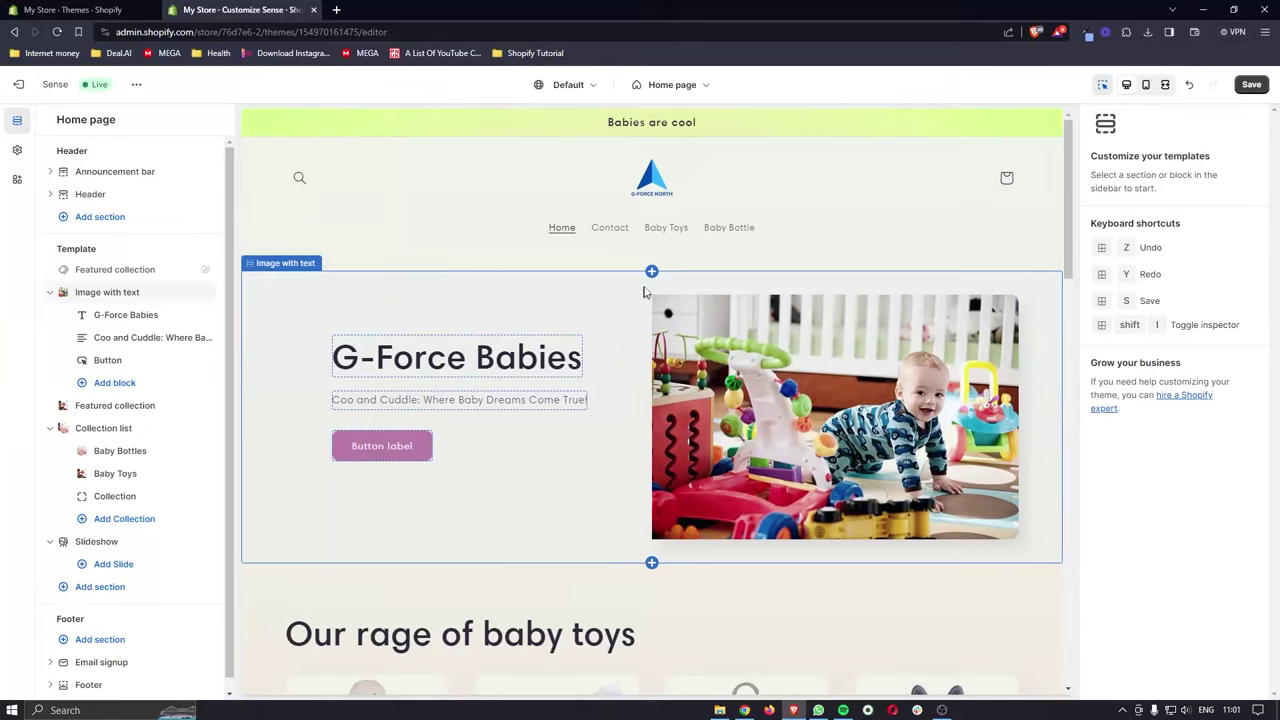
Step: Examine the color schemes in the theme settings, including the individual colors of Scheme 2
left_click(16, 151)
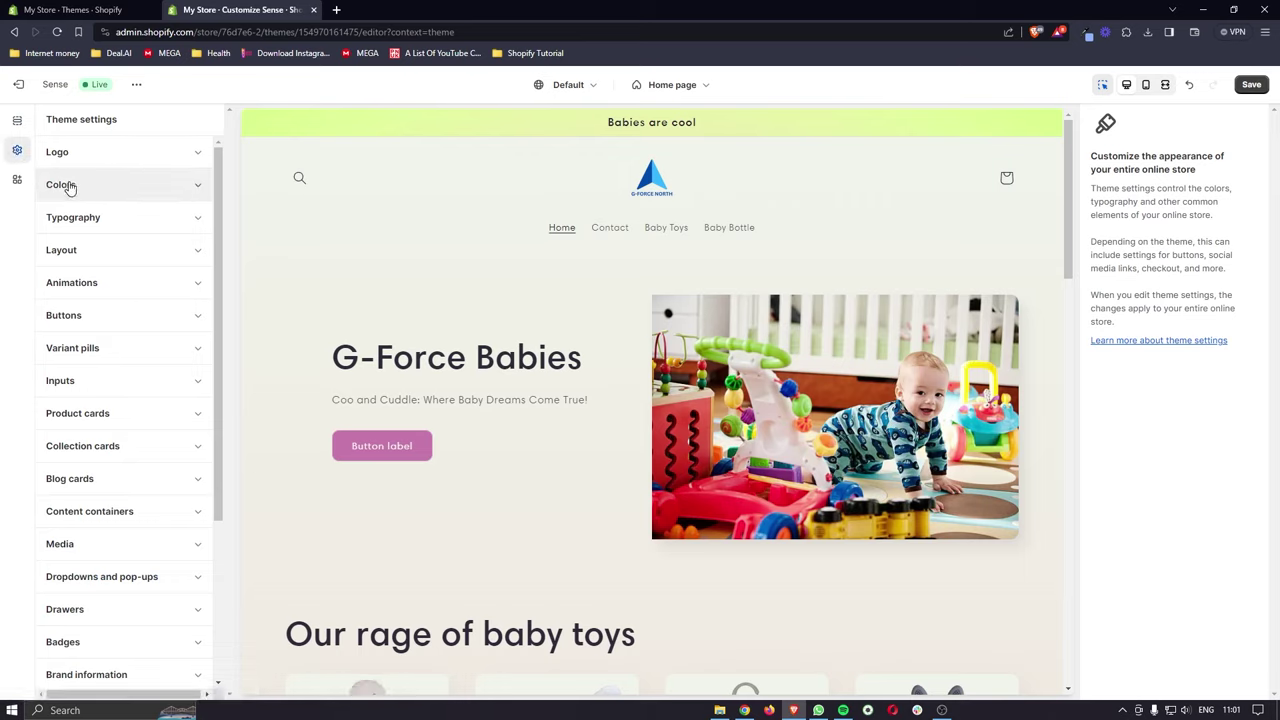
left_click(197, 190)
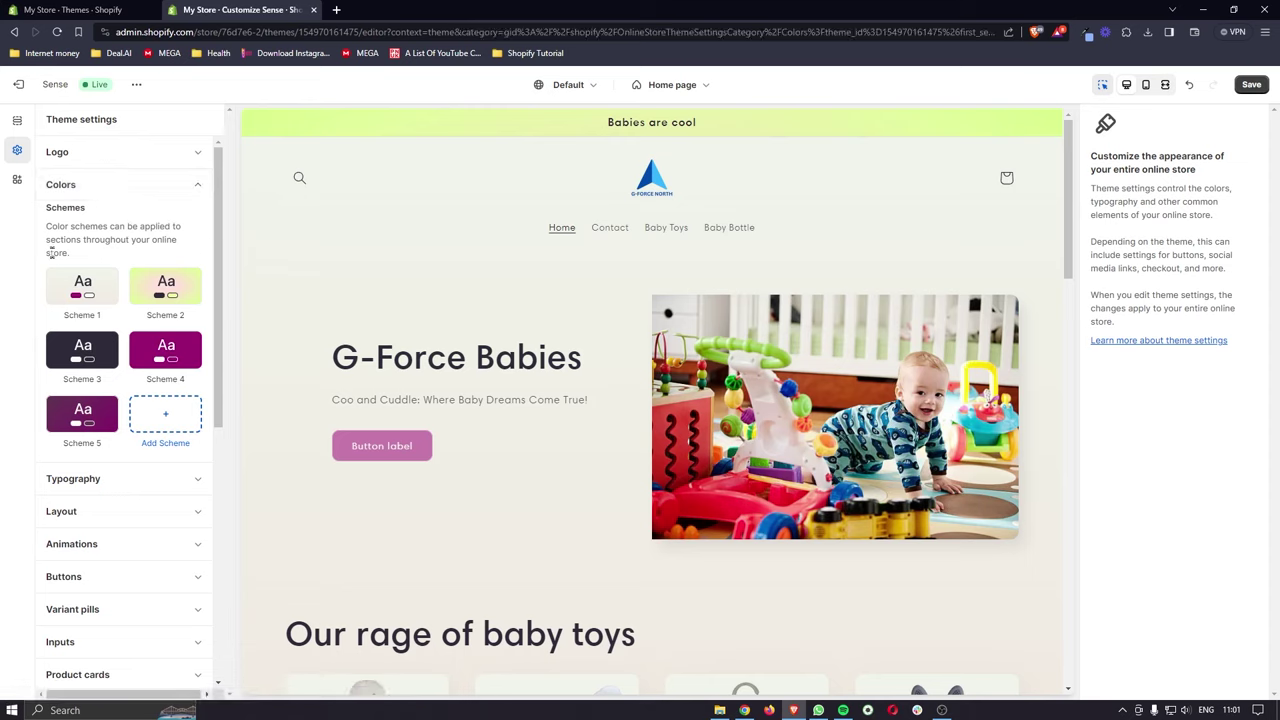
left_click(170, 292)
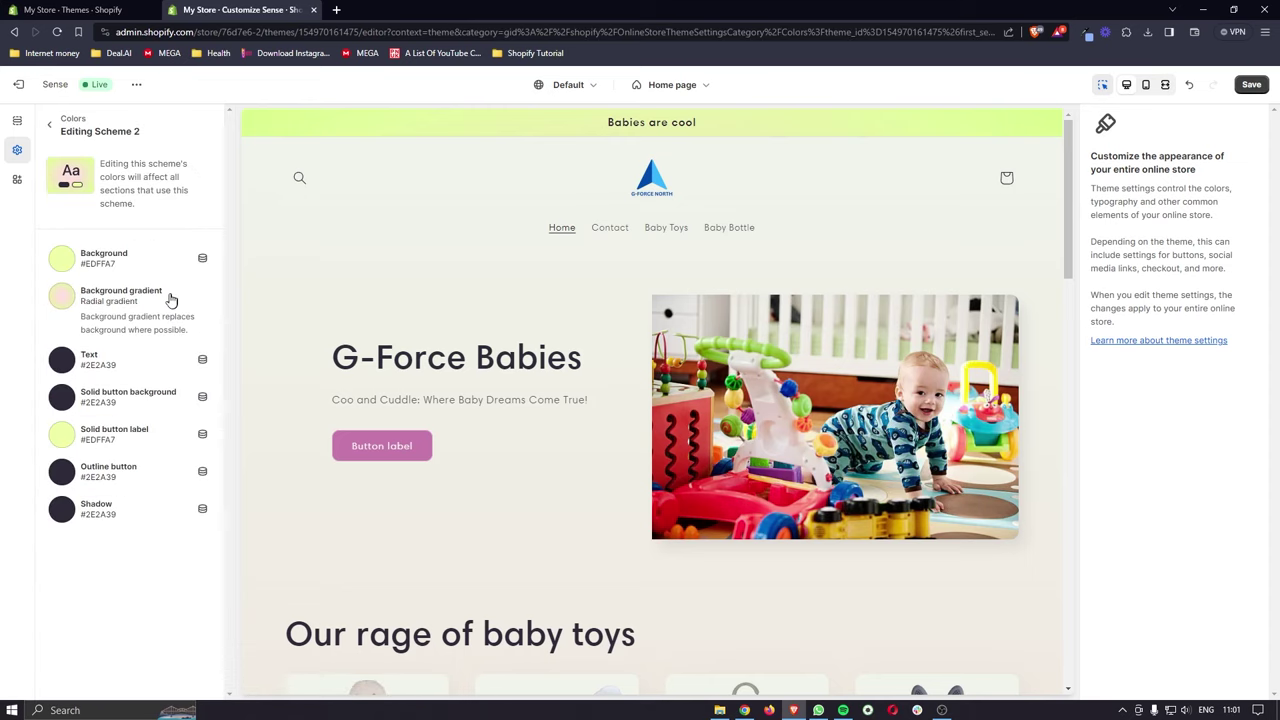
left_click(55, 126)
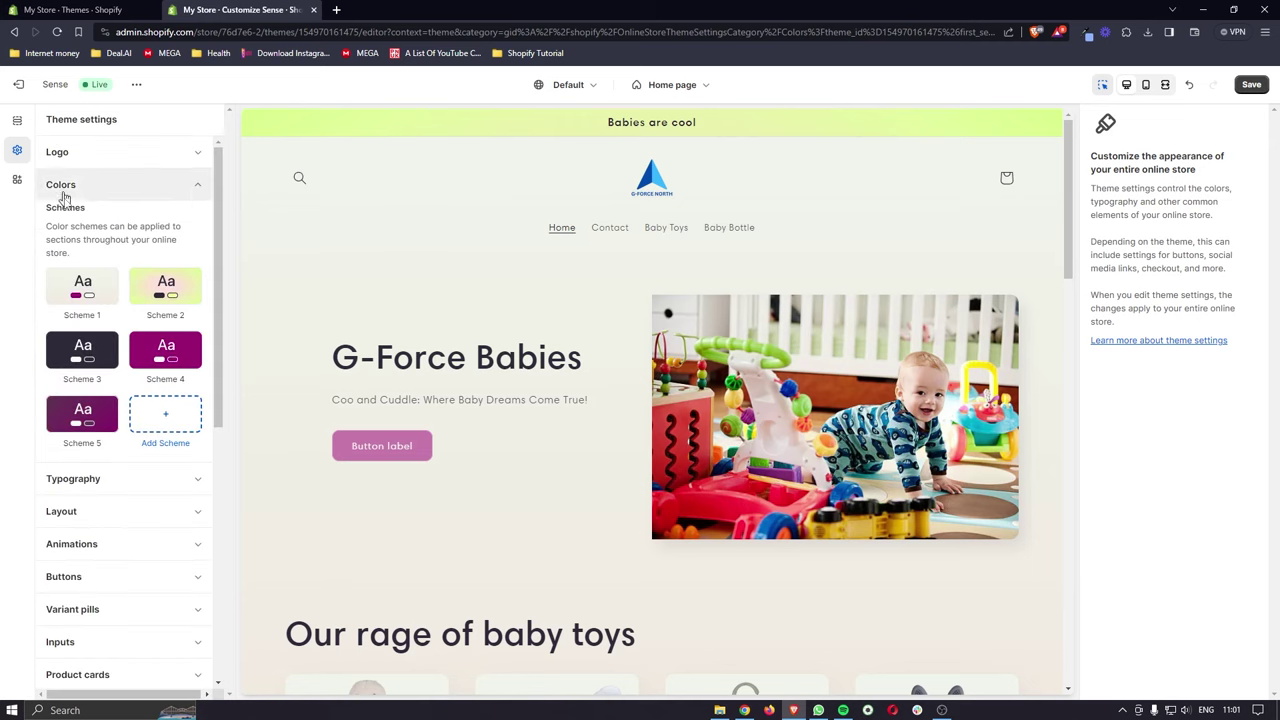
Step: Add a new color scheme and change the end stop of its linear background gradient to light blue
left_click(166, 422)
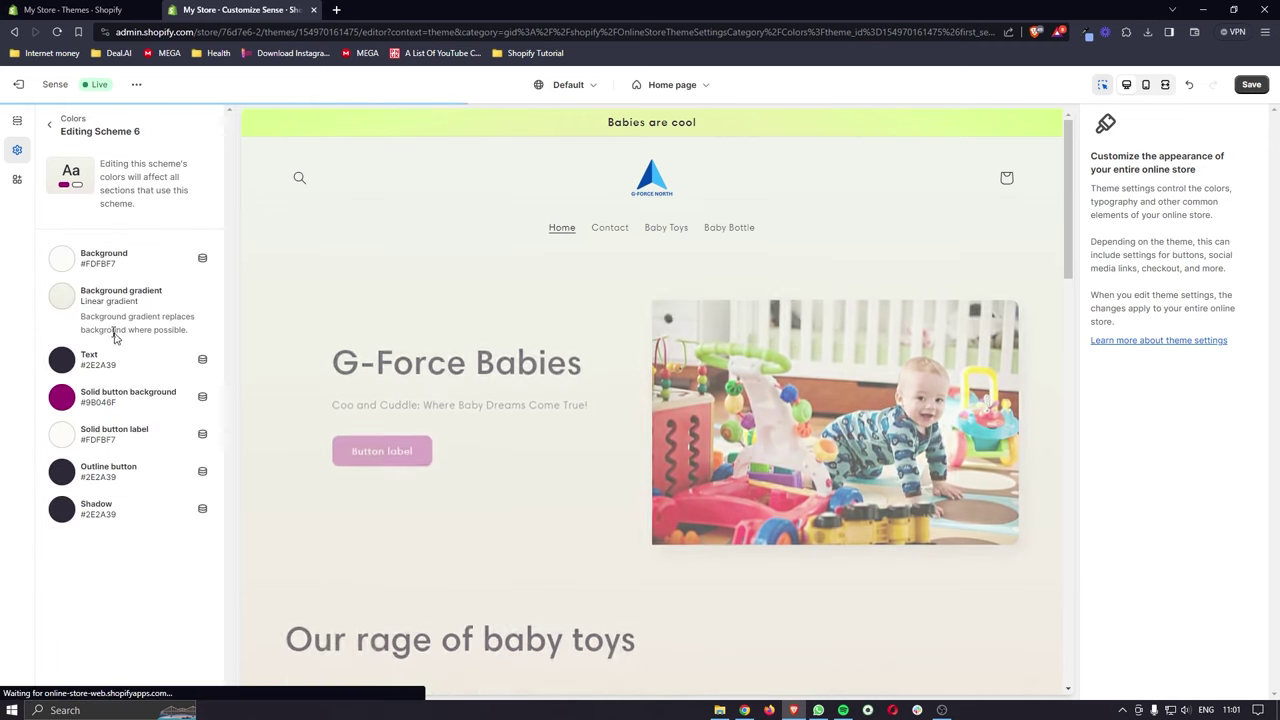
left_click(62, 297)
scroll(158, 447, "down", 1)
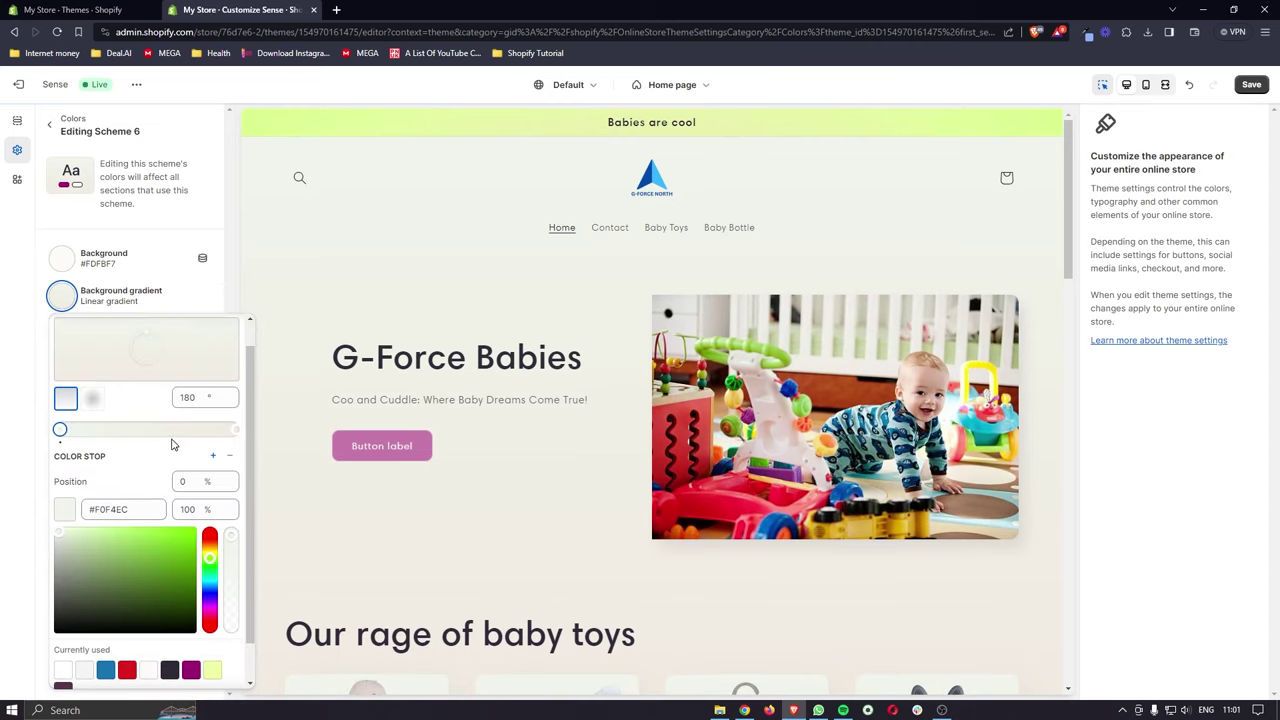
left_click(237, 430)
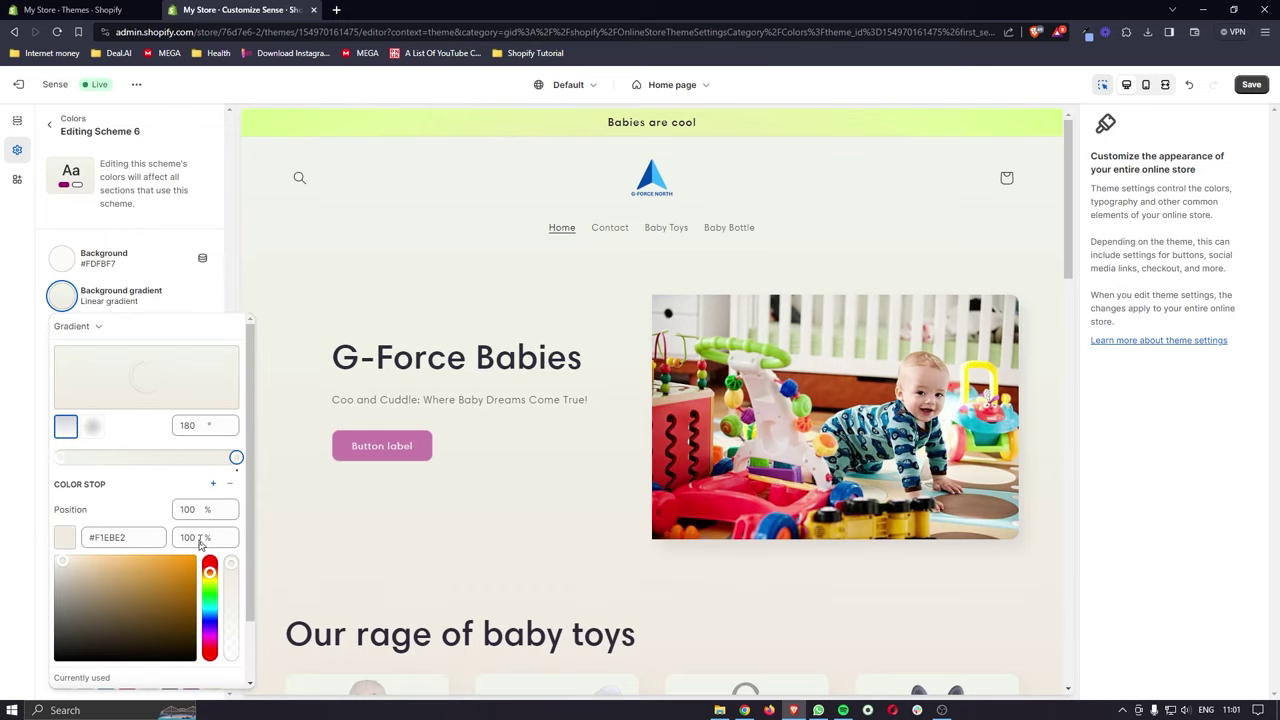
left_click(210, 618)
left_click_drag(92, 563, 100, 557)
left_click(62, 295)
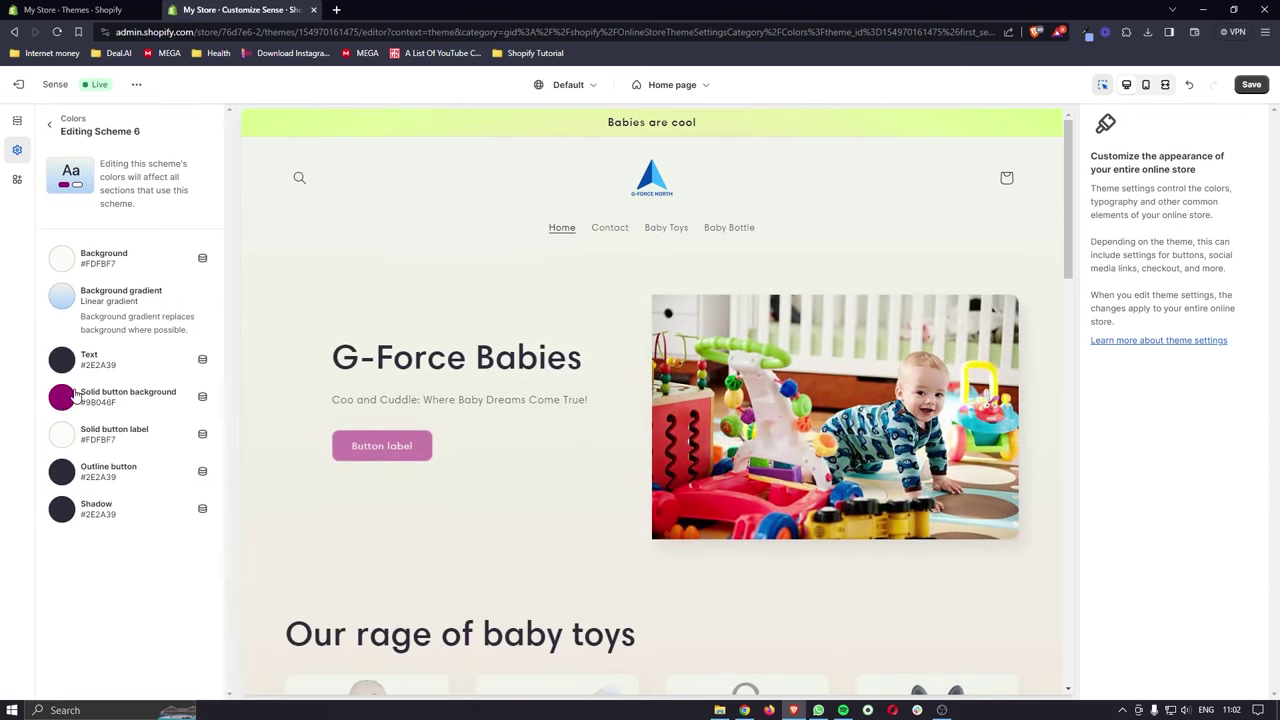
Step: Set the new scheme's solid button background to the blue #1773B0, save the theme, and return to the color schemes
left_click(68, 401)
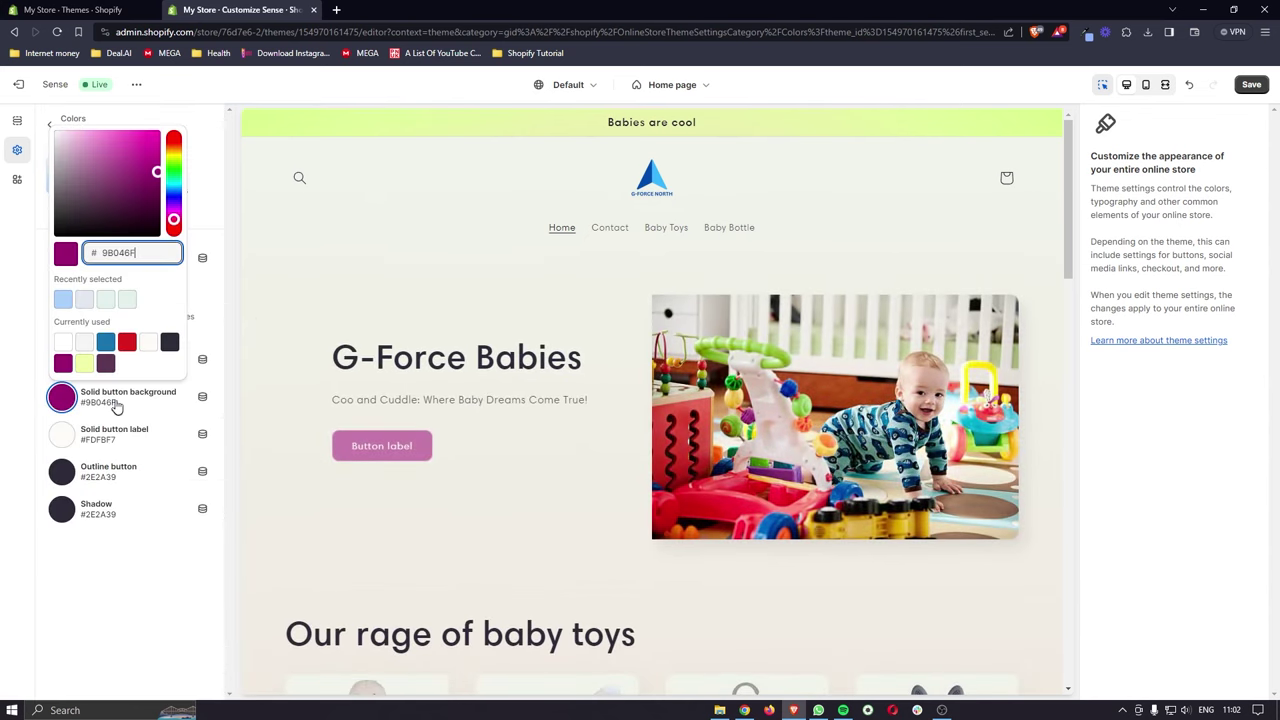
left_click(109, 347)
left_click(133, 544)
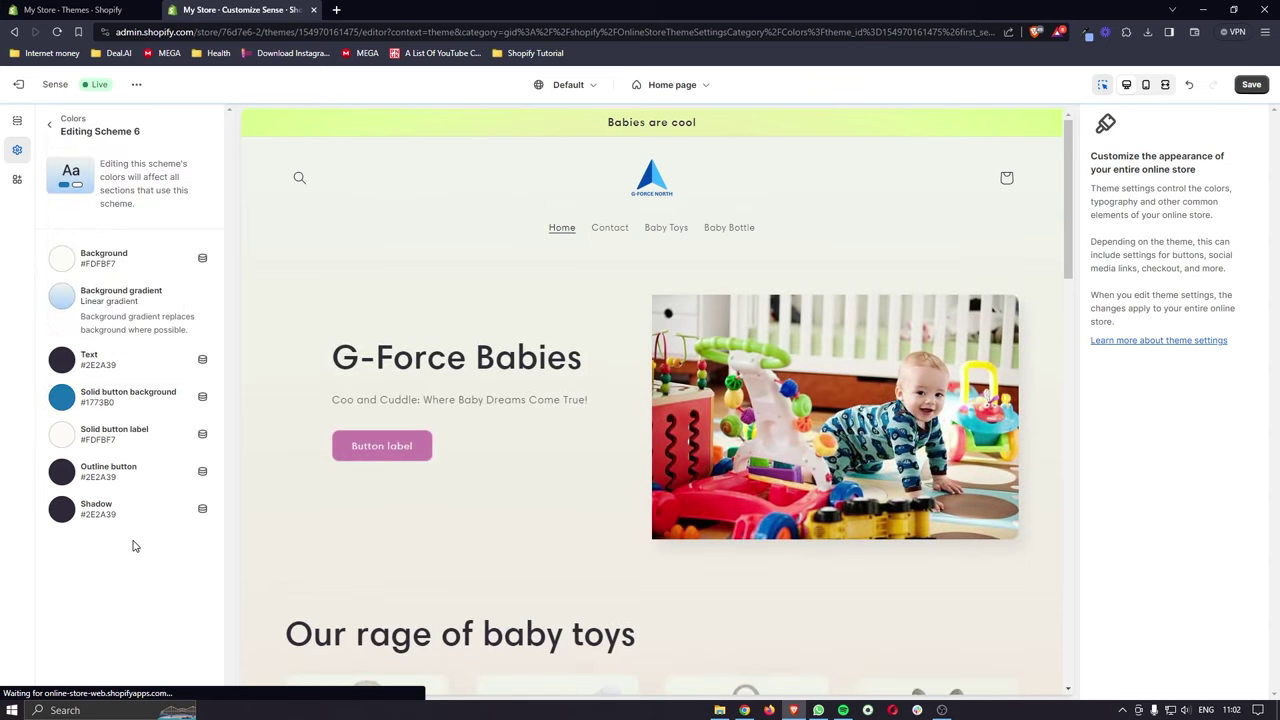
left_click(1251, 84)
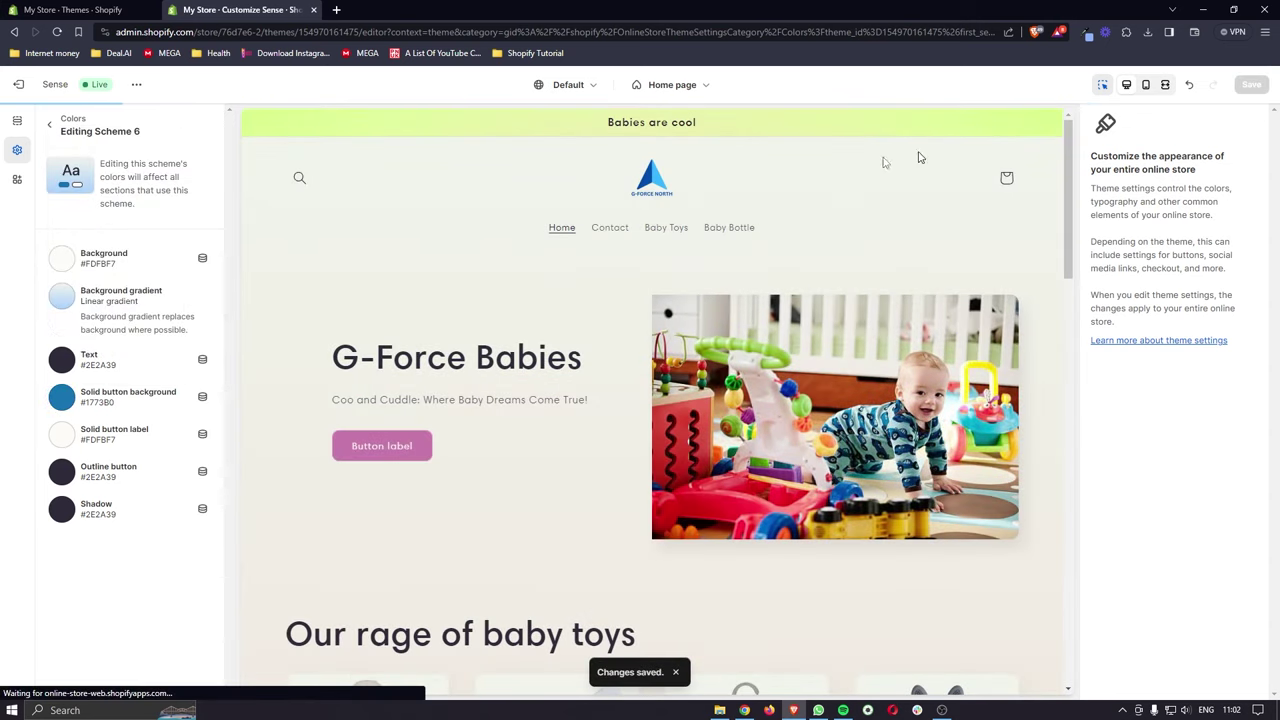
left_click(53, 128)
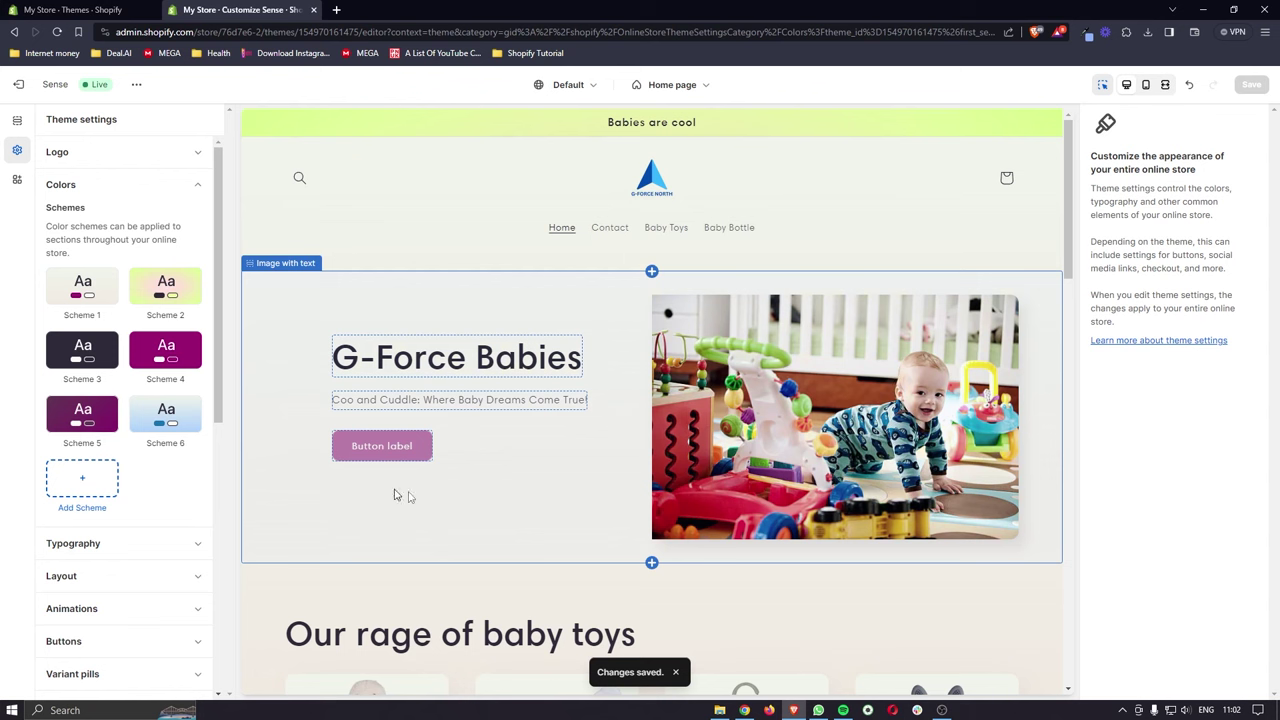
Step: Apply Scheme 6 as both the color scheme and the container color scheme of the home page's Image with text section
left_click(355, 276)
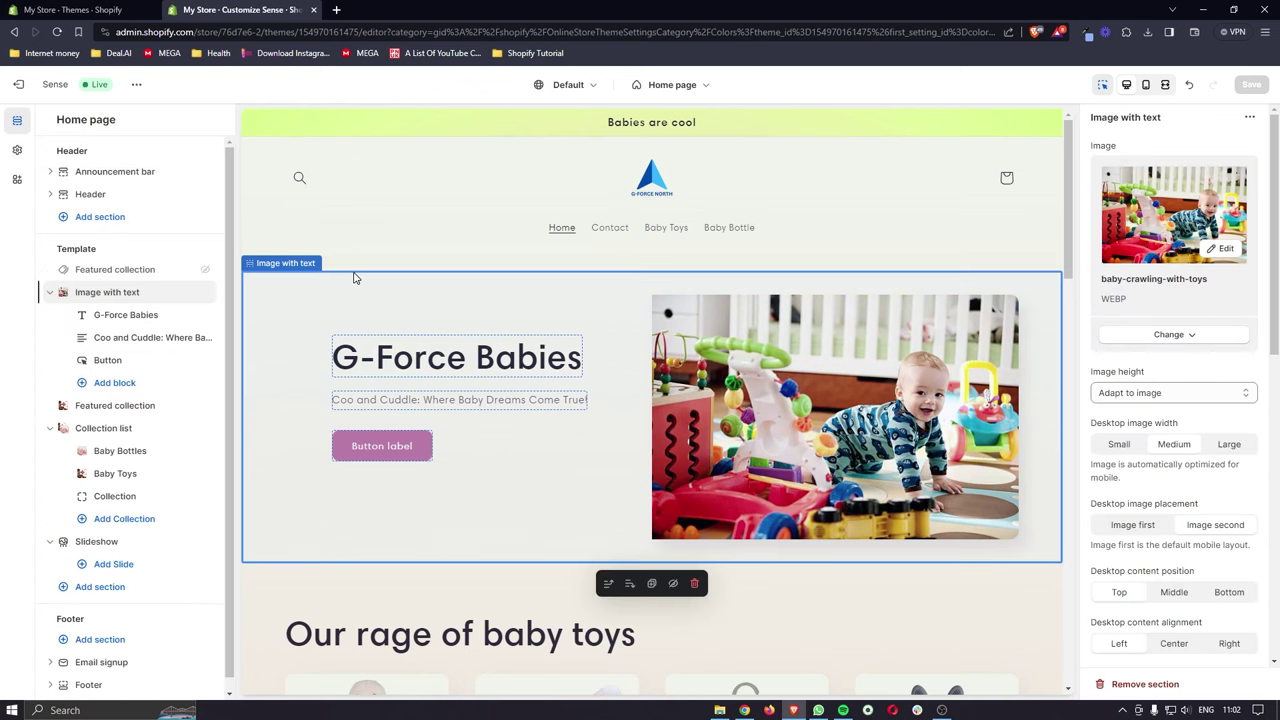
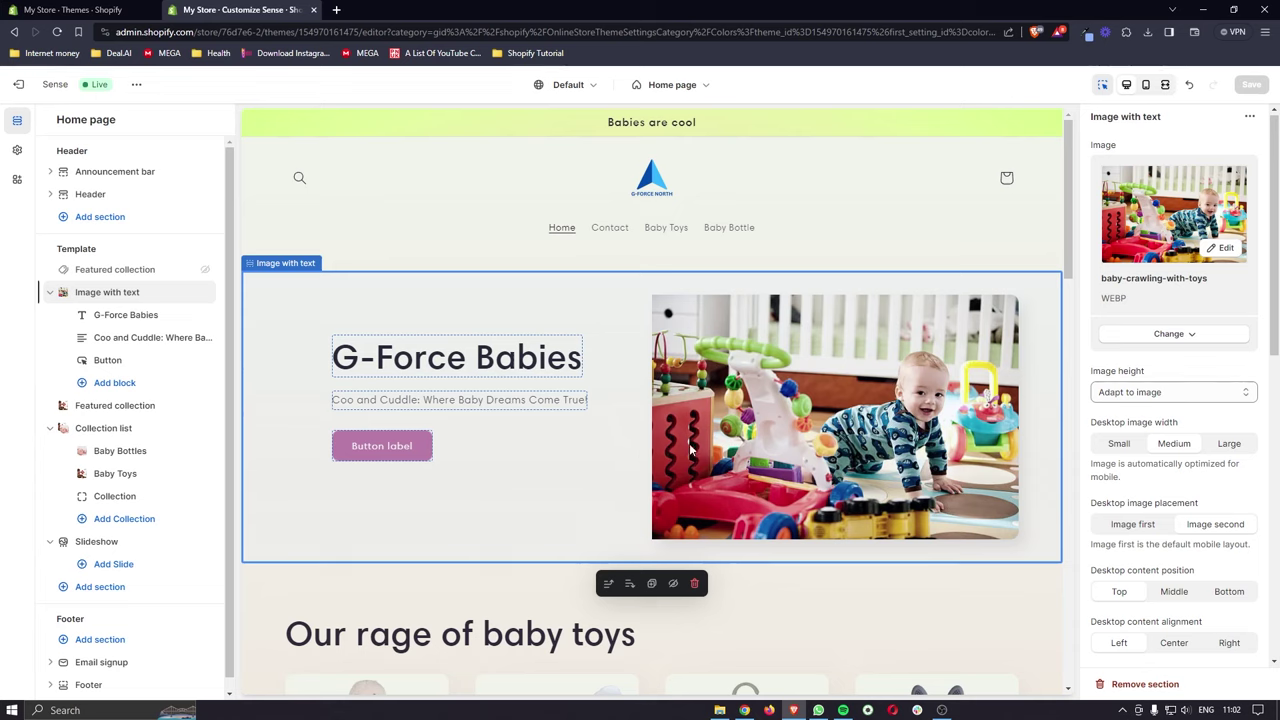
scroll(1175, 370, "down", 3)
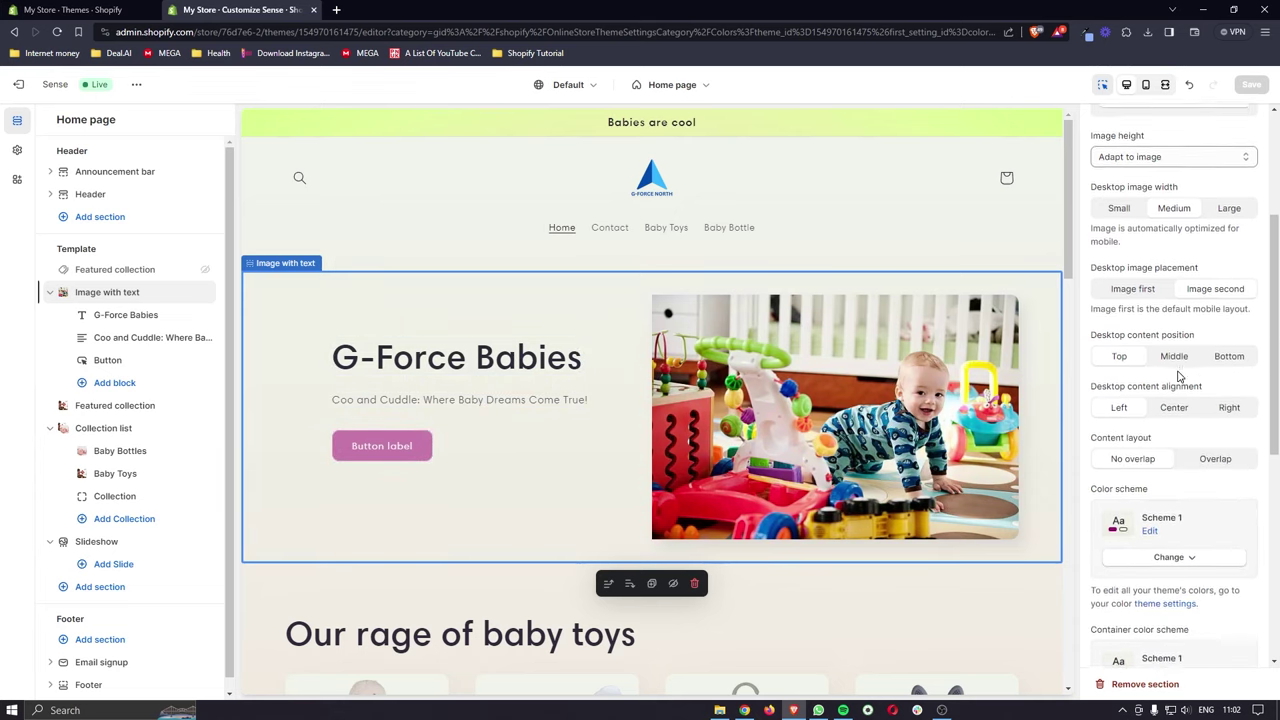
scroll(1175, 372, "down", 2)
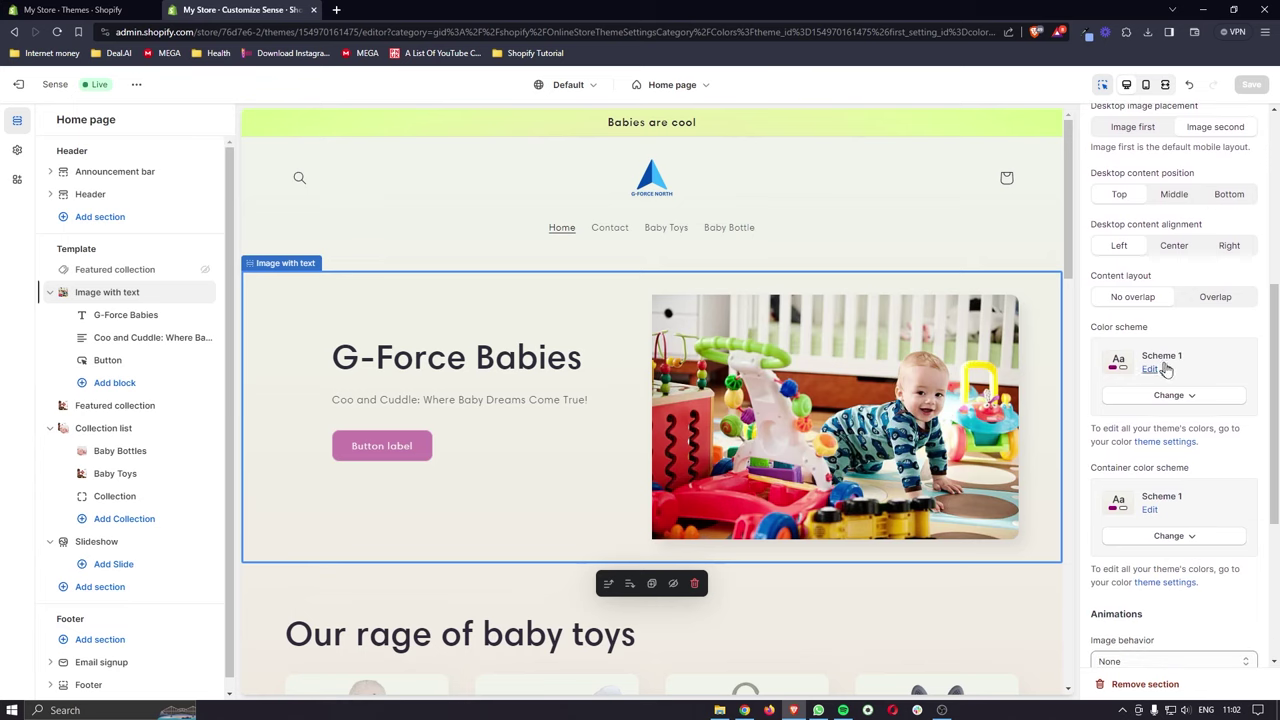
left_click(1172, 396)
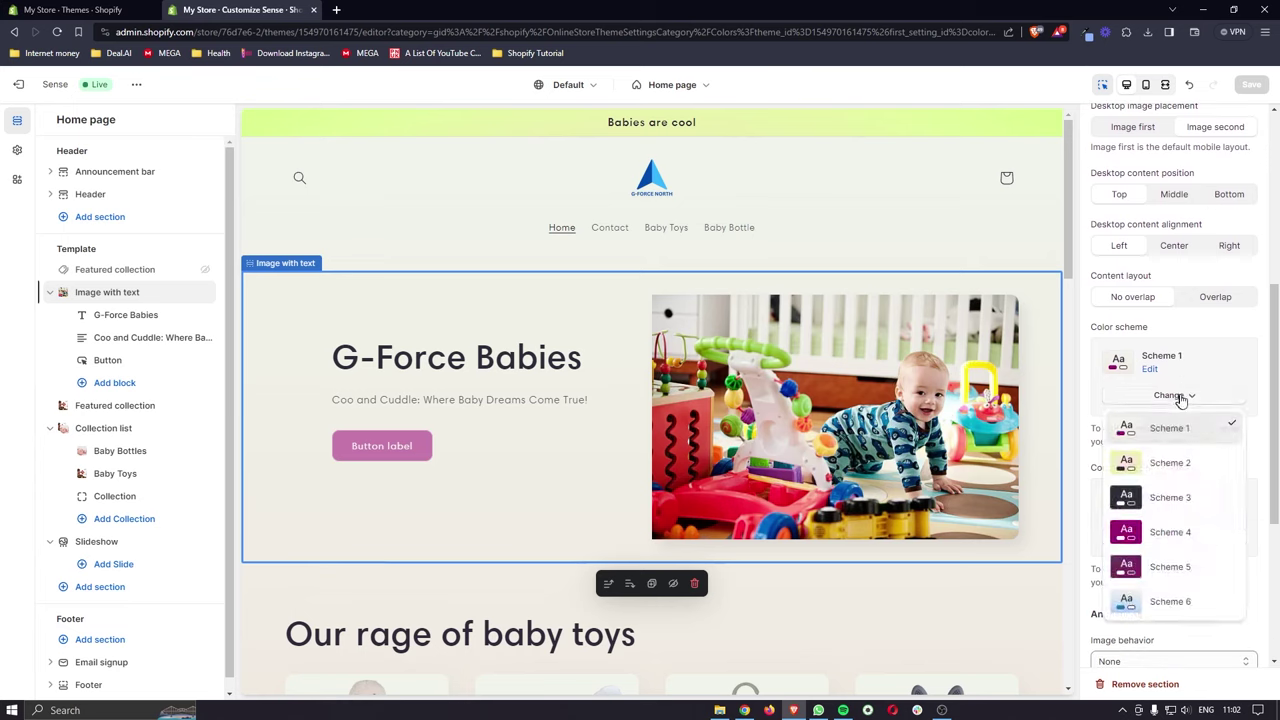
left_click(1165, 600)
scroll(1155, 550, "down", 1)
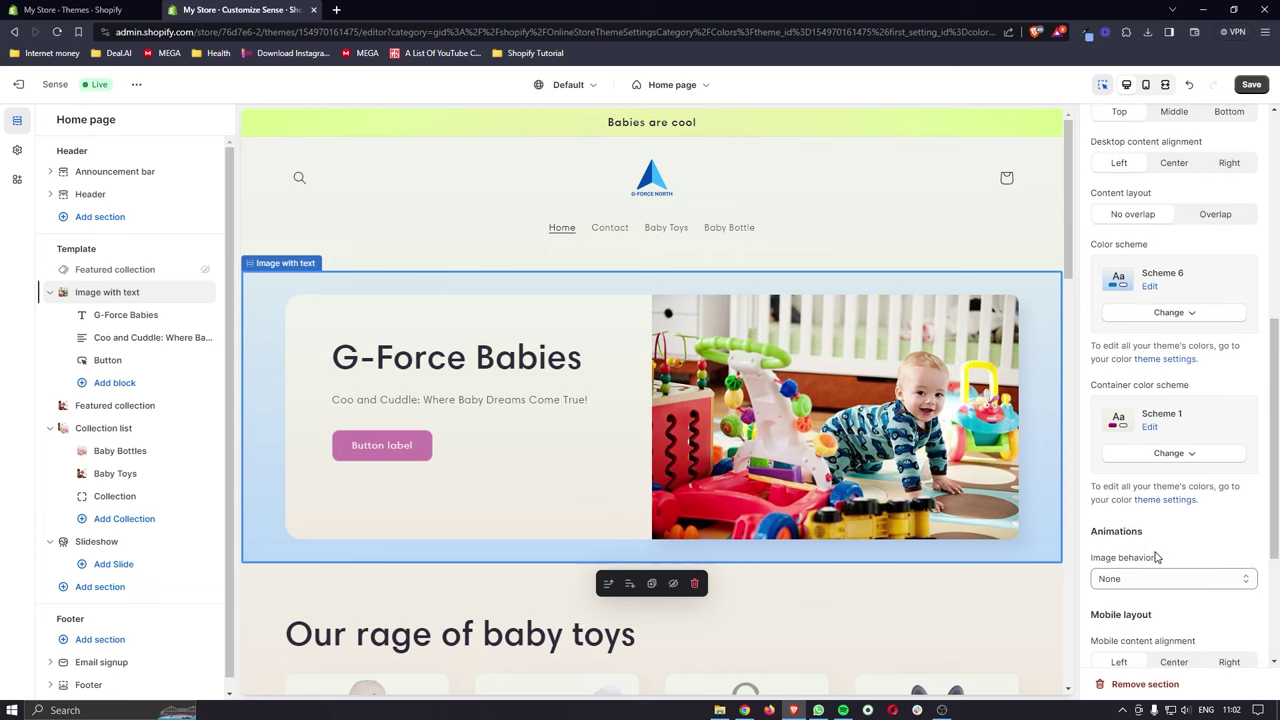
left_click(1174, 453)
left_click(1165, 655)
scroll(1150, 480, "down", 2)
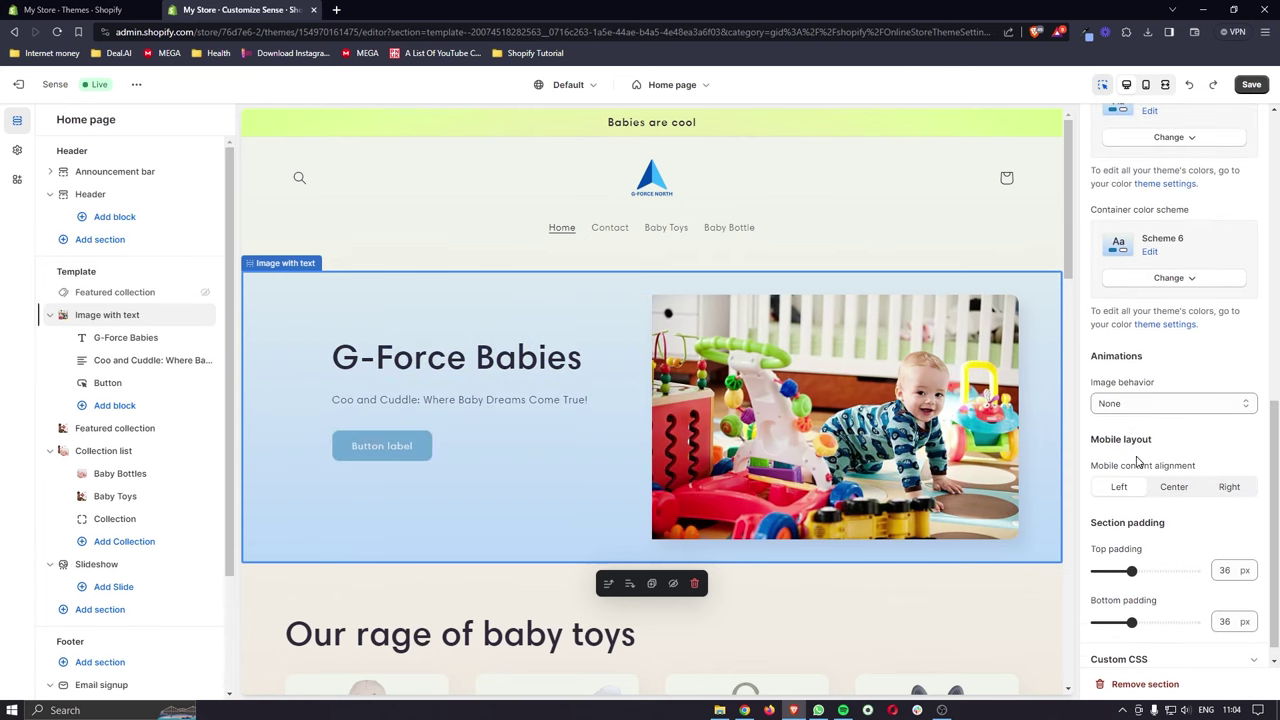
Step: Apply Scheme 2 as both the color scheme and the container color scheme of the home page's Image with text section
scroll(1137, 461, "up", 3)
left_click(1185, 417)
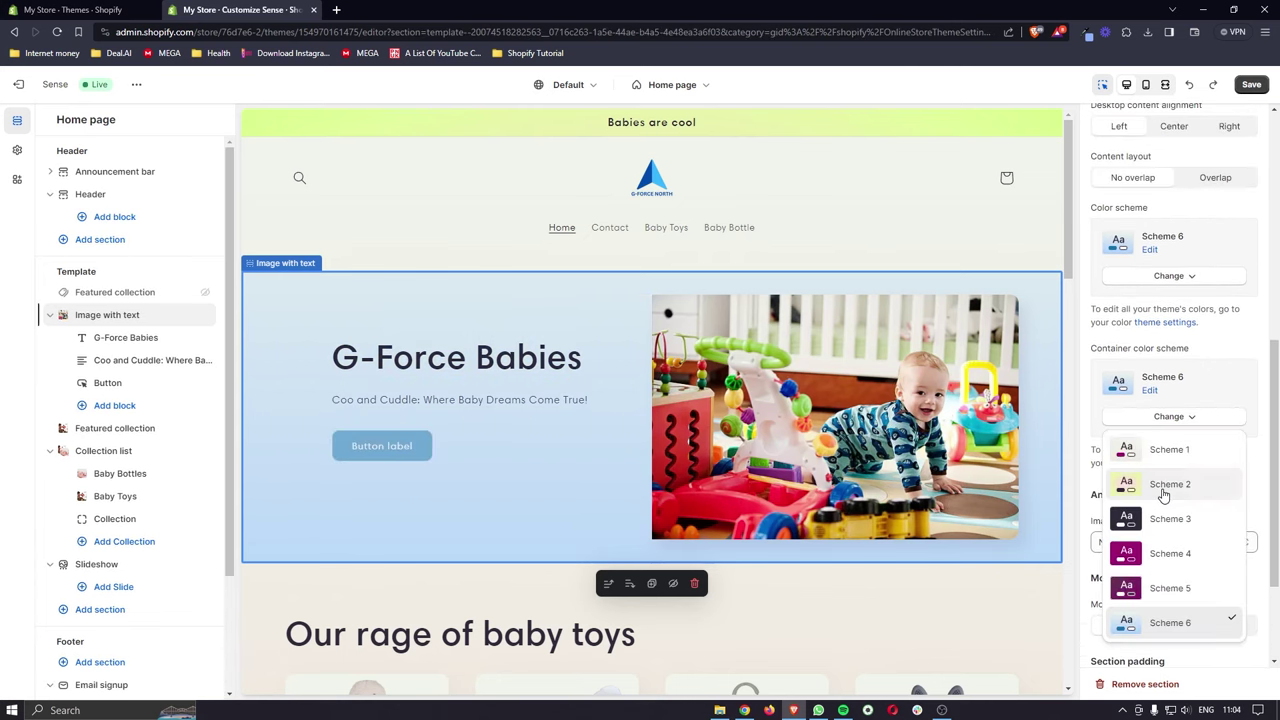
left_click(1163, 490)
left_click(1174, 276)
left_click(1178, 352)
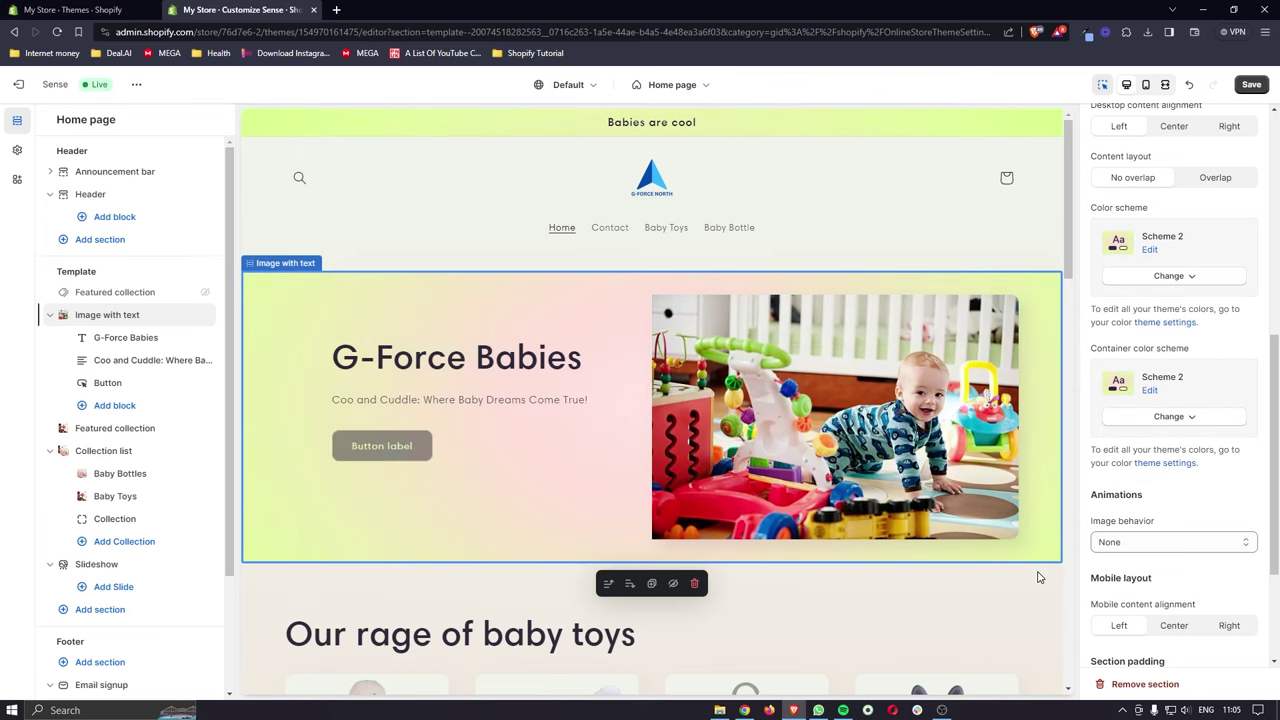
Step: Review the home page sections in the desktop preview and in the mobile preview, and return to the desktop view
left_click(951, 599)
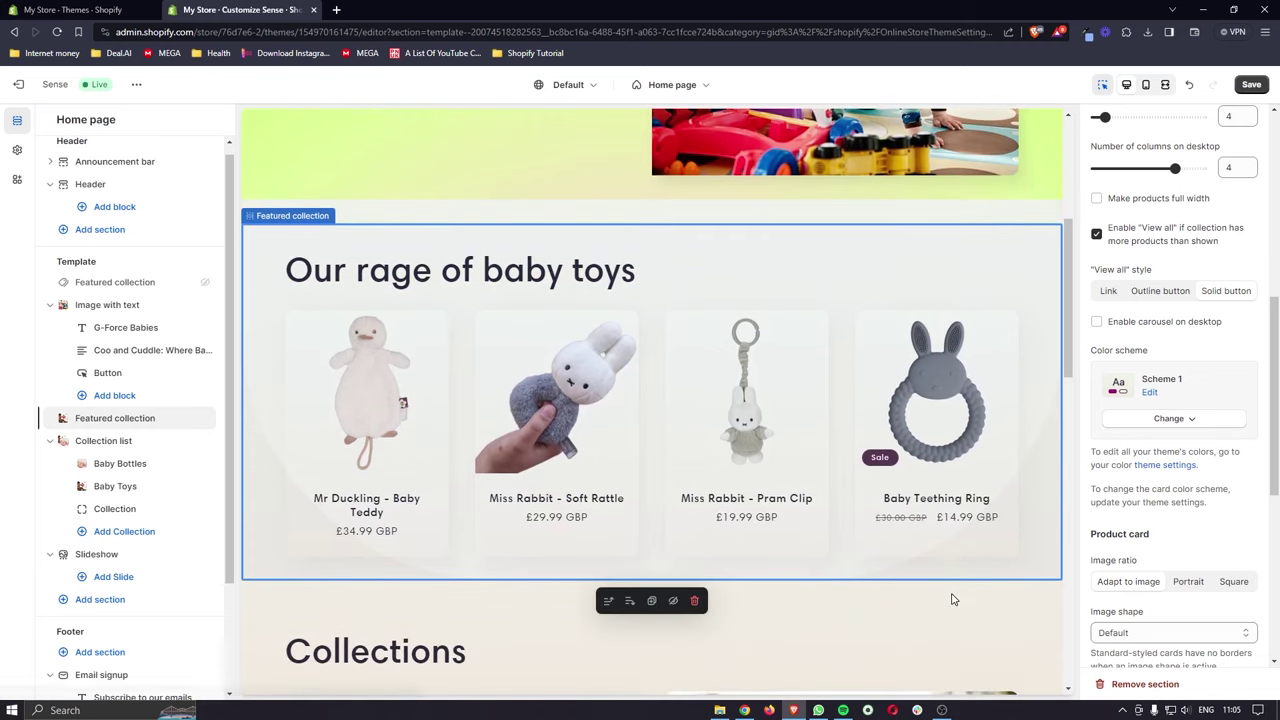
scroll(981, 415, "up", 4)
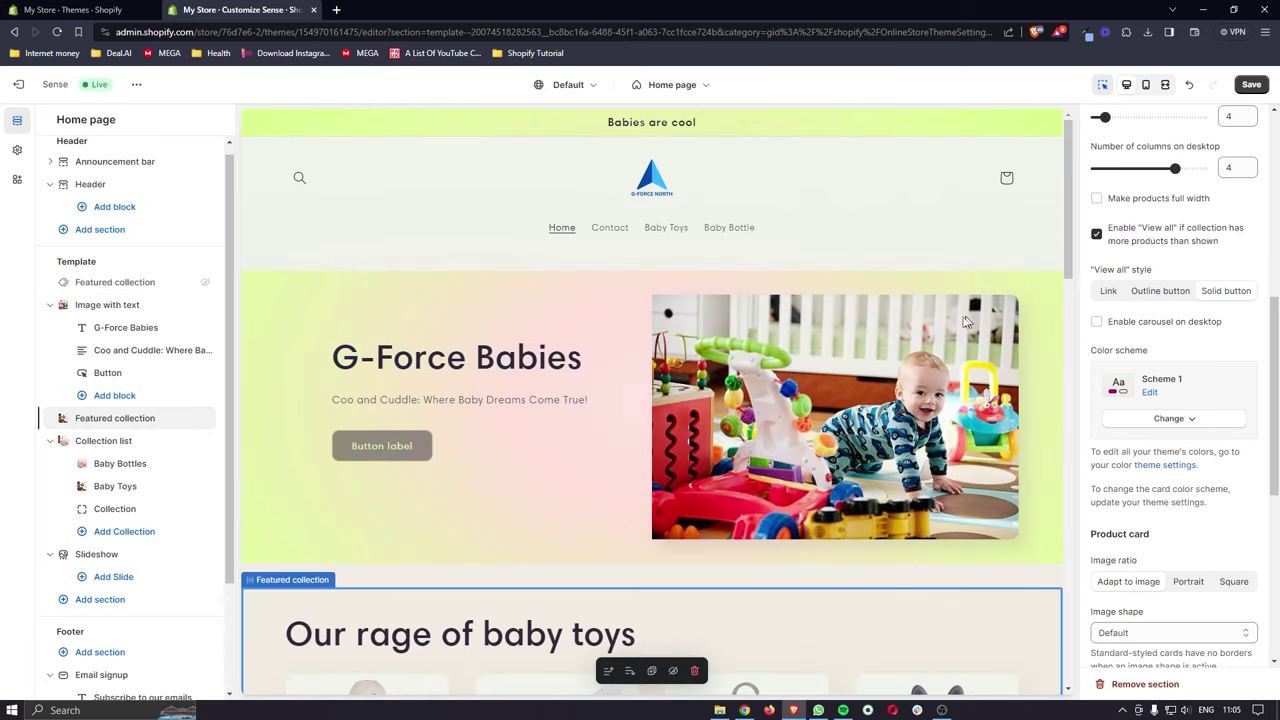
scroll(962, 330, "down", 1)
scroll(960, 323, "up", 1)
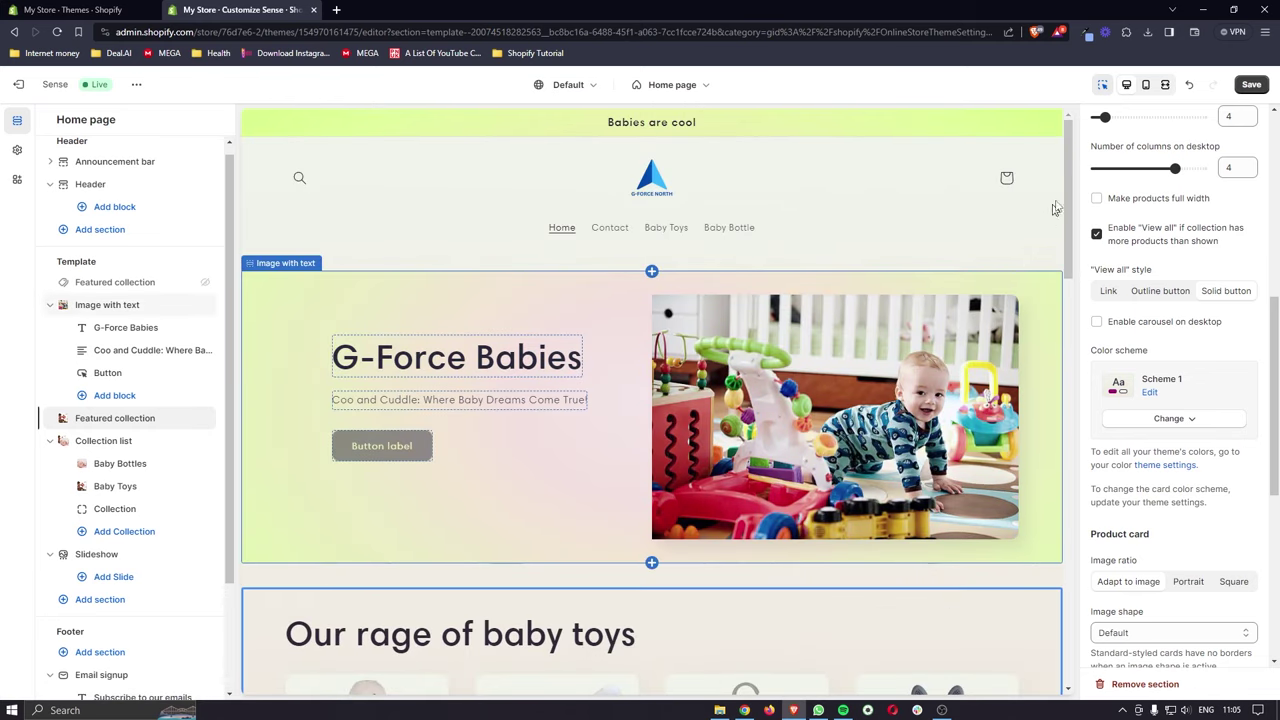
left_click(1146, 86)
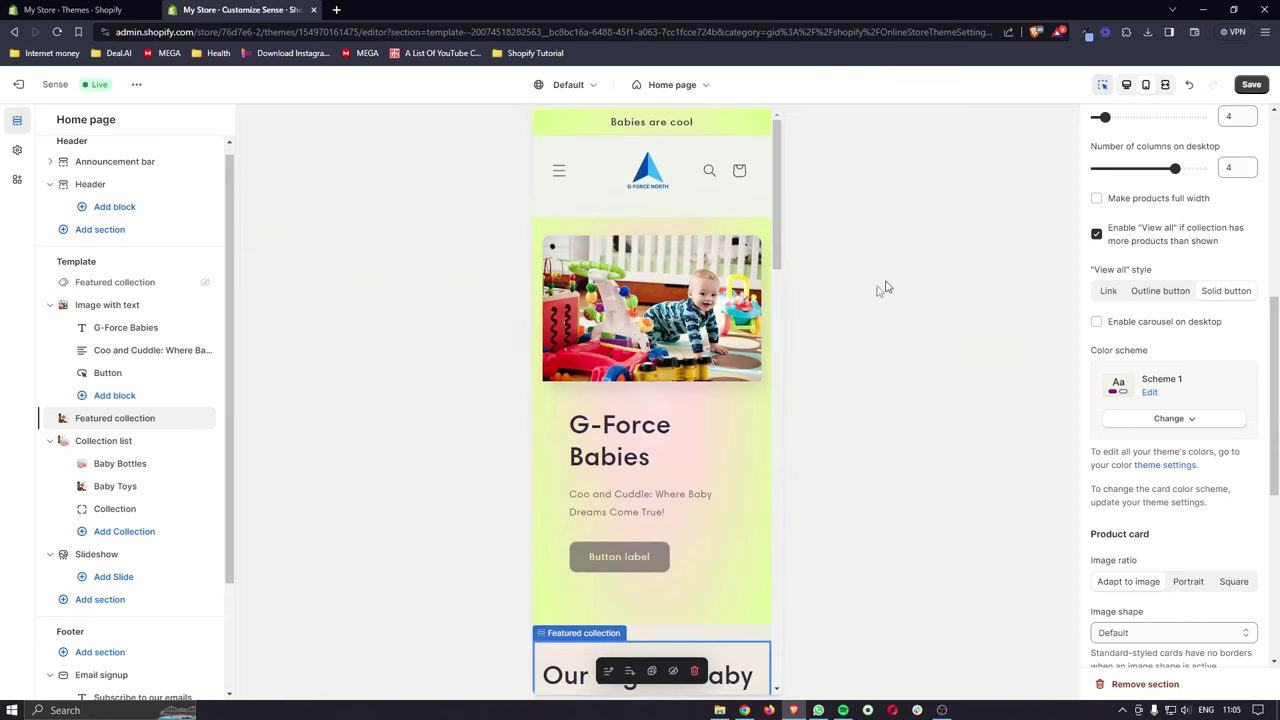
scroll(733, 349, "down", 3)
scroll(733, 349, "down", 10)
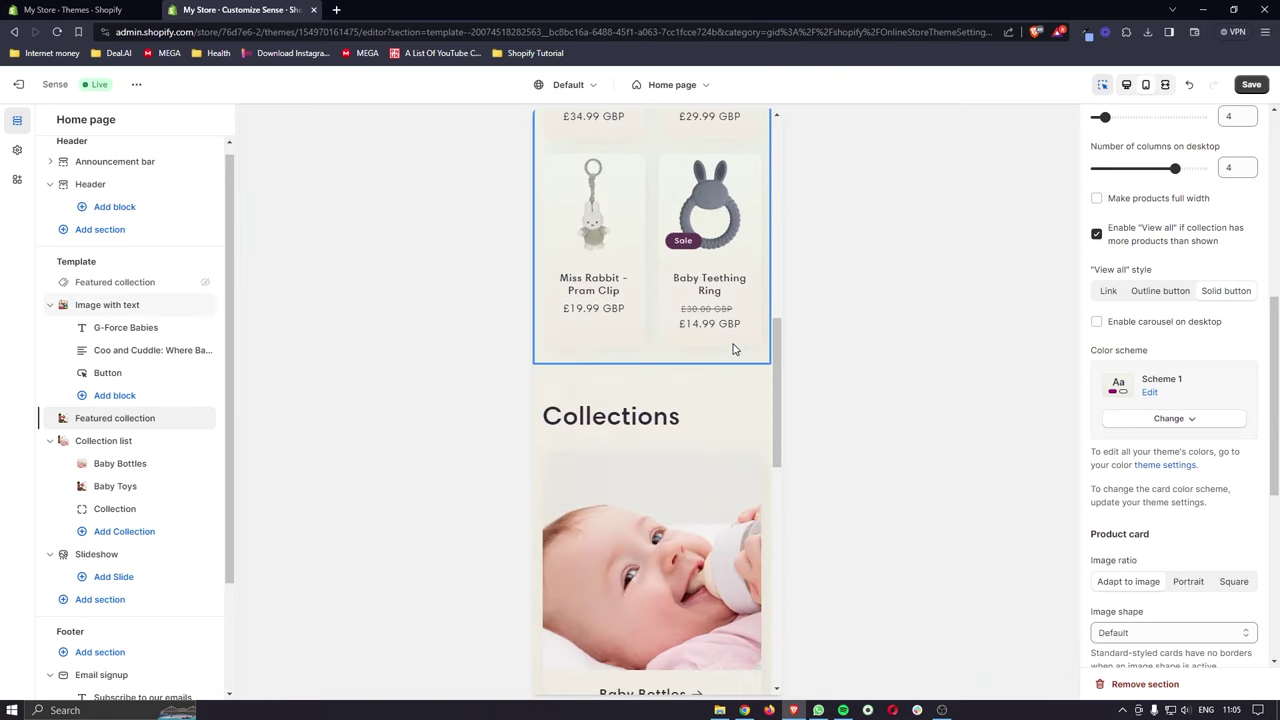
scroll(733, 349, "down", 3)
scroll(733, 349, "up", 15)
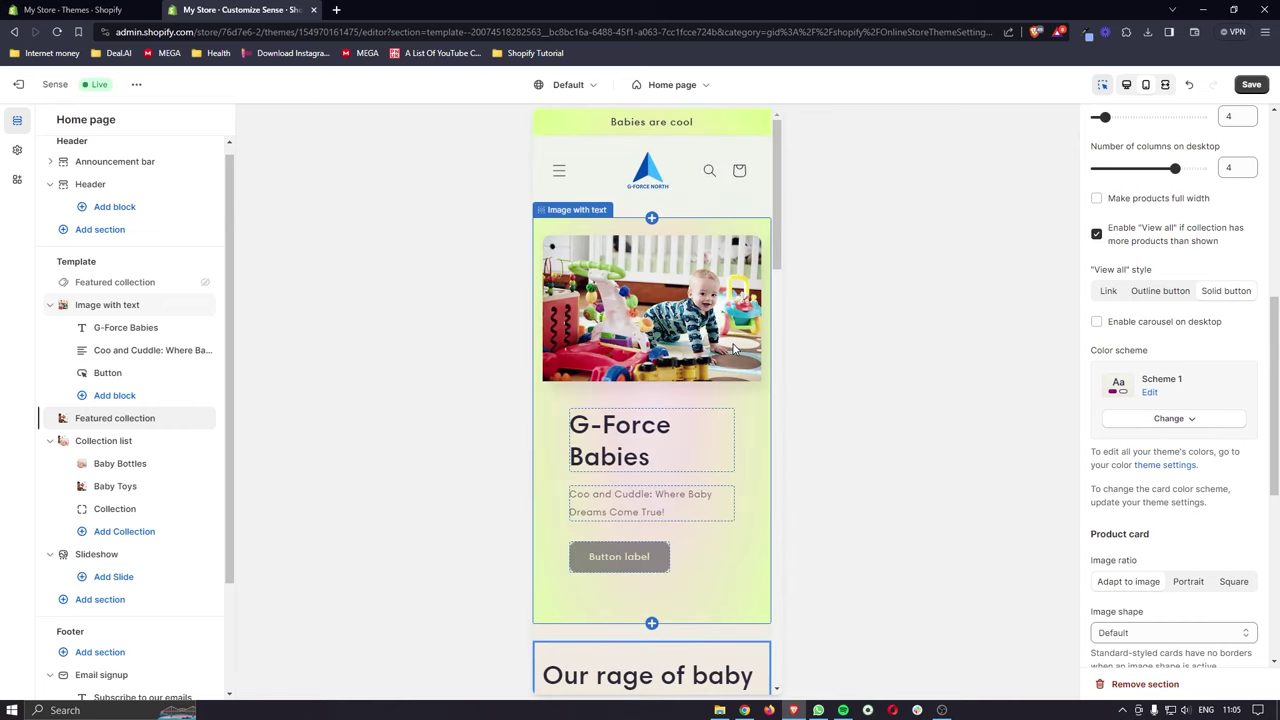
left_click(1127, 85)
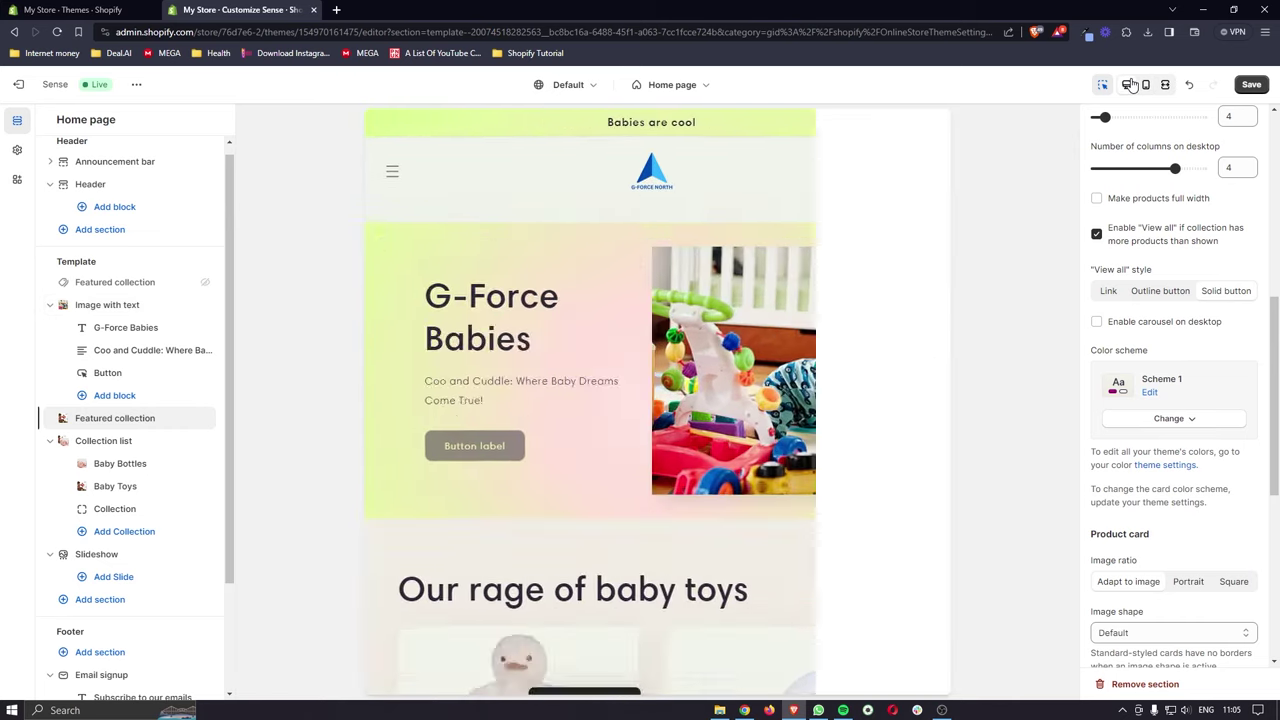
Step: Save the theme and open the Policies page in the store settings
left_click(1243, 89)
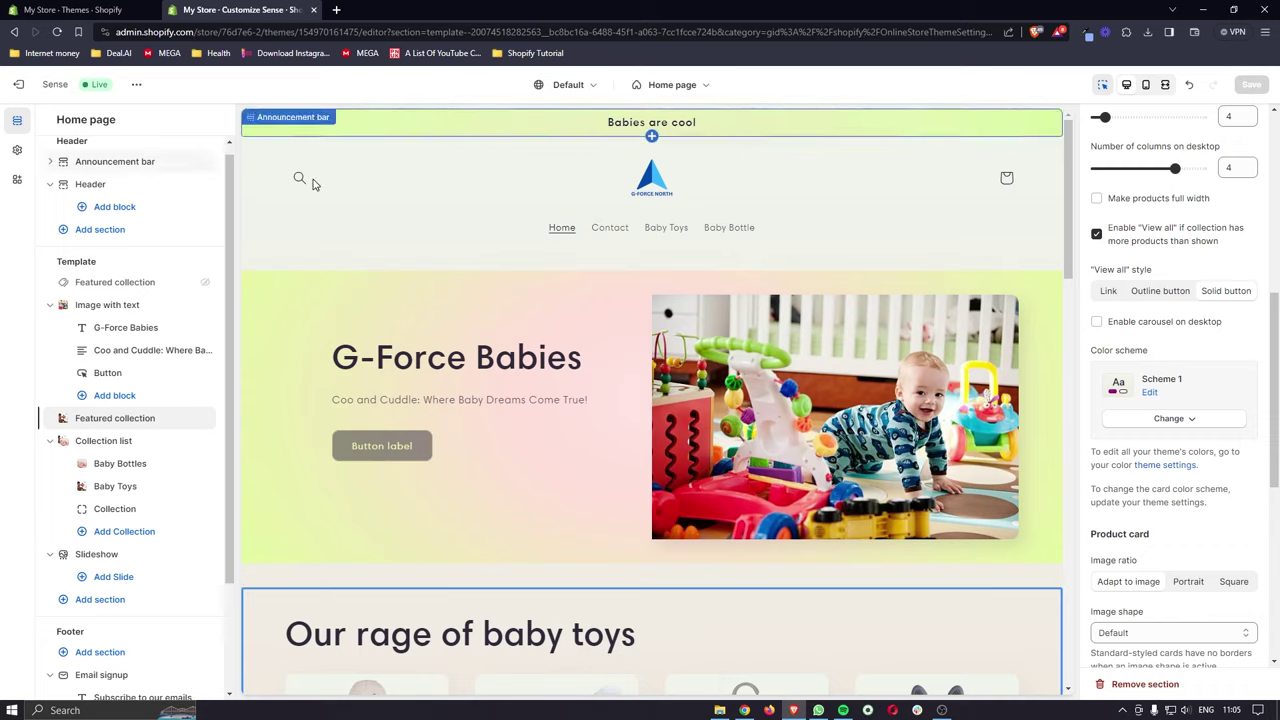
left_click(18, 84)
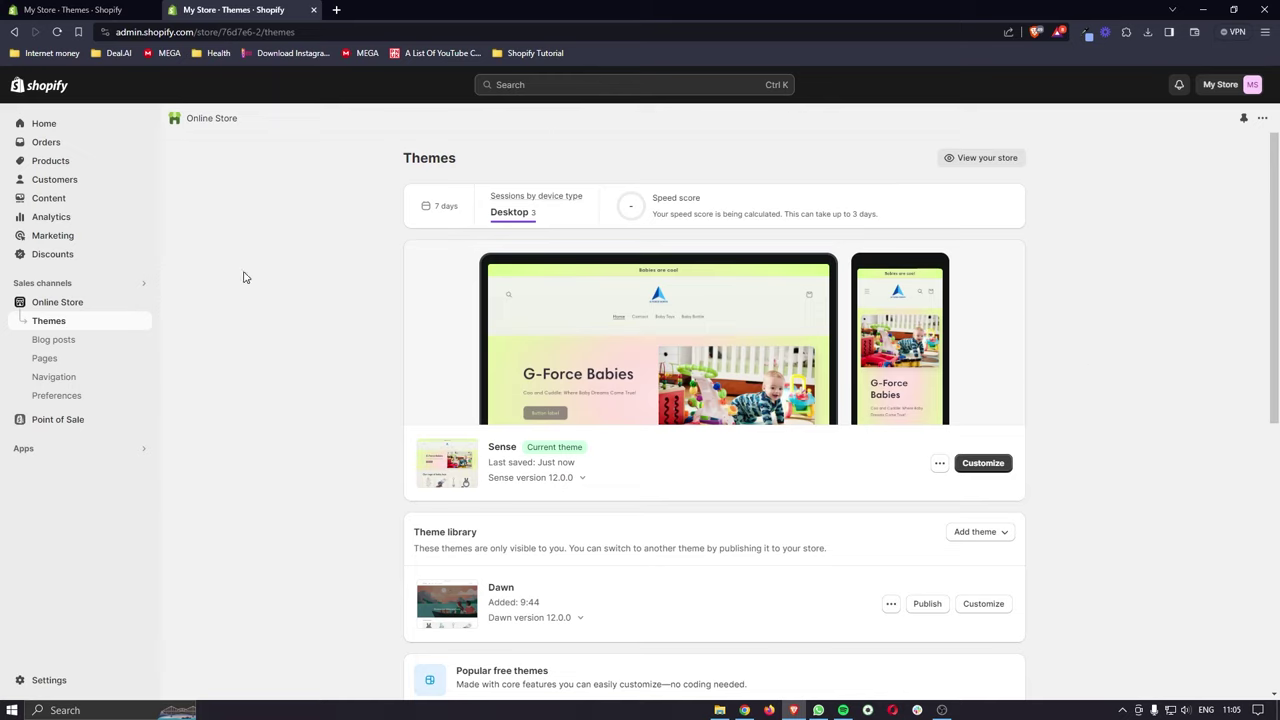
left_click(53, 683)
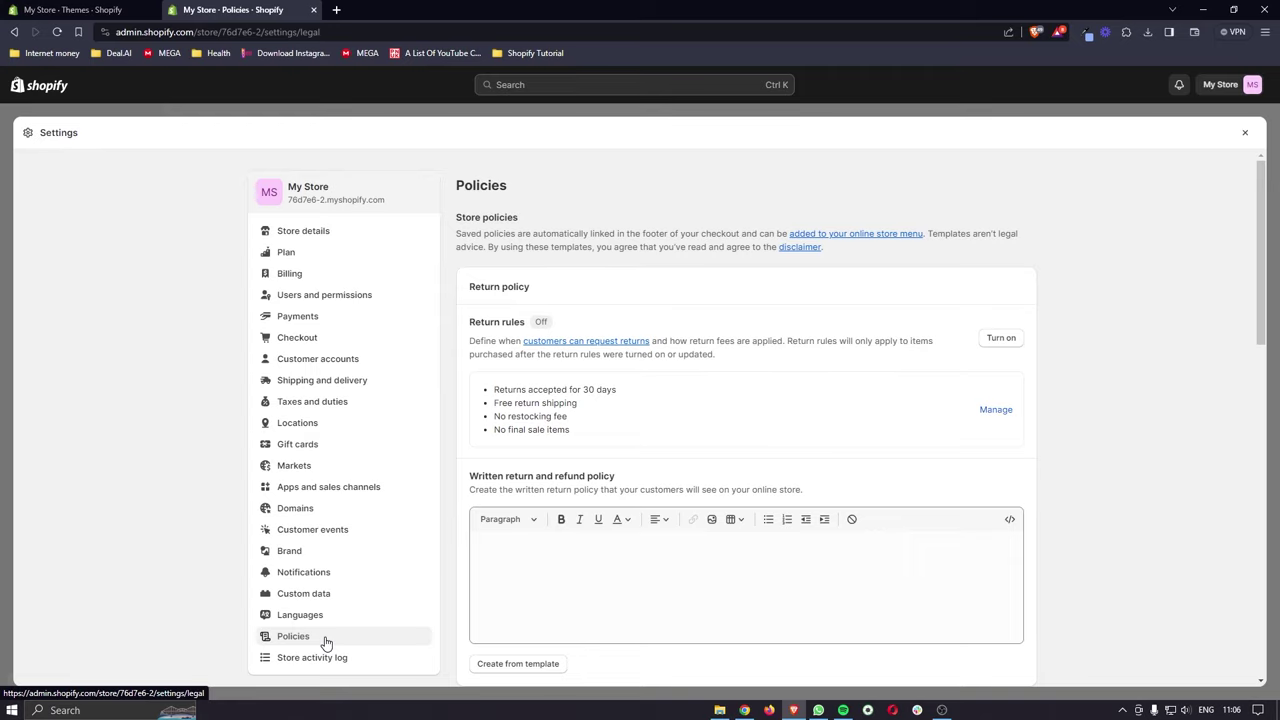
Step: Create the written return and refund policy from the template
scroll(563, 560, "down", 3)
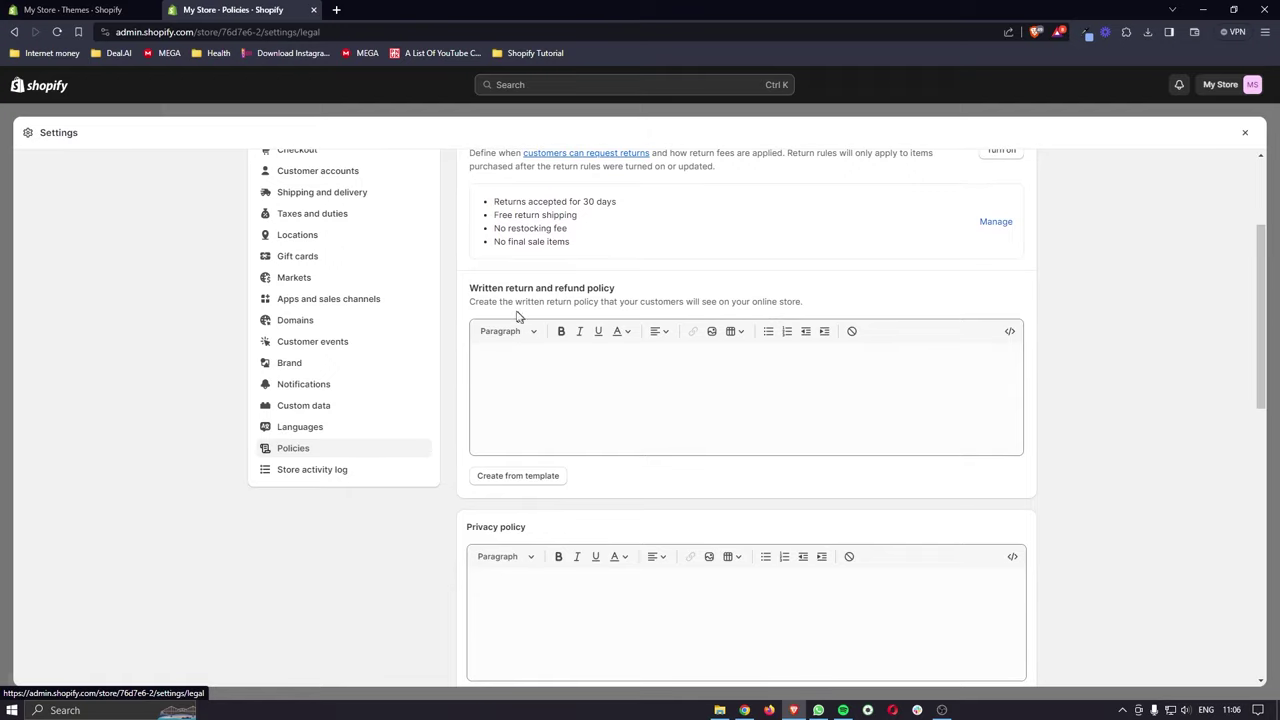
left_click_drag(465, 290, 636, 296)
left_click(658, 295)
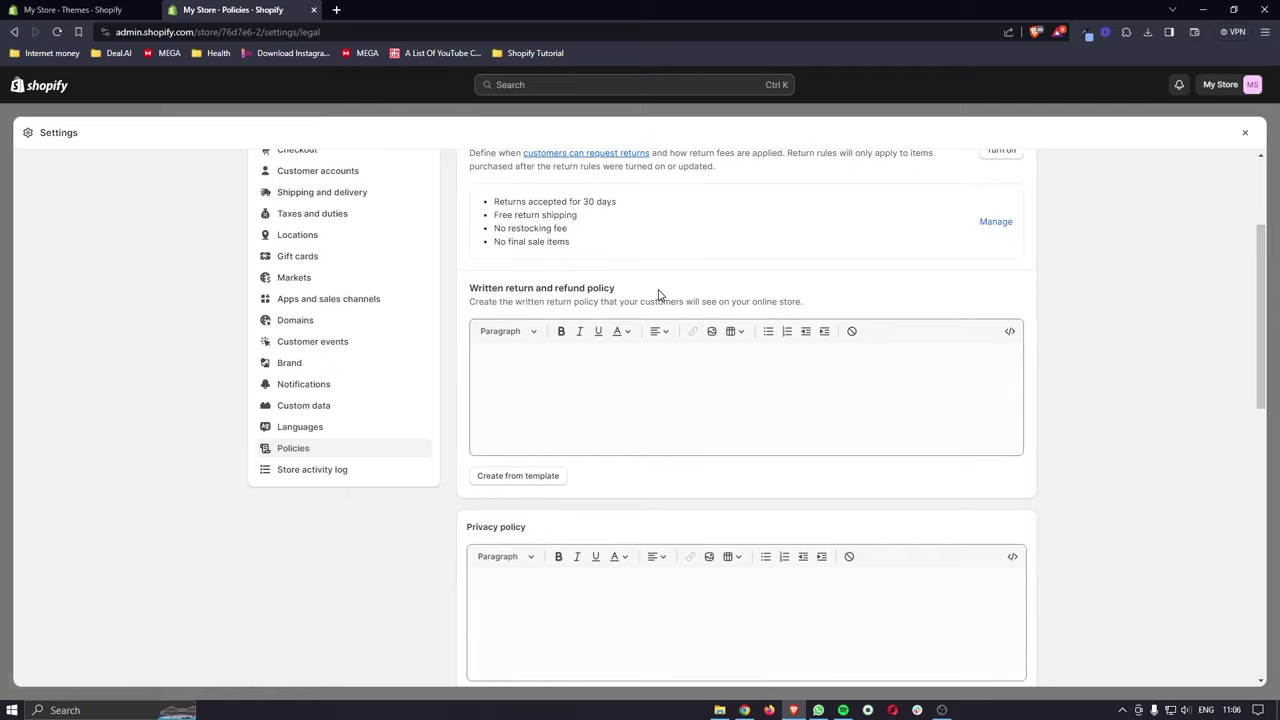
left_click(519, 476)
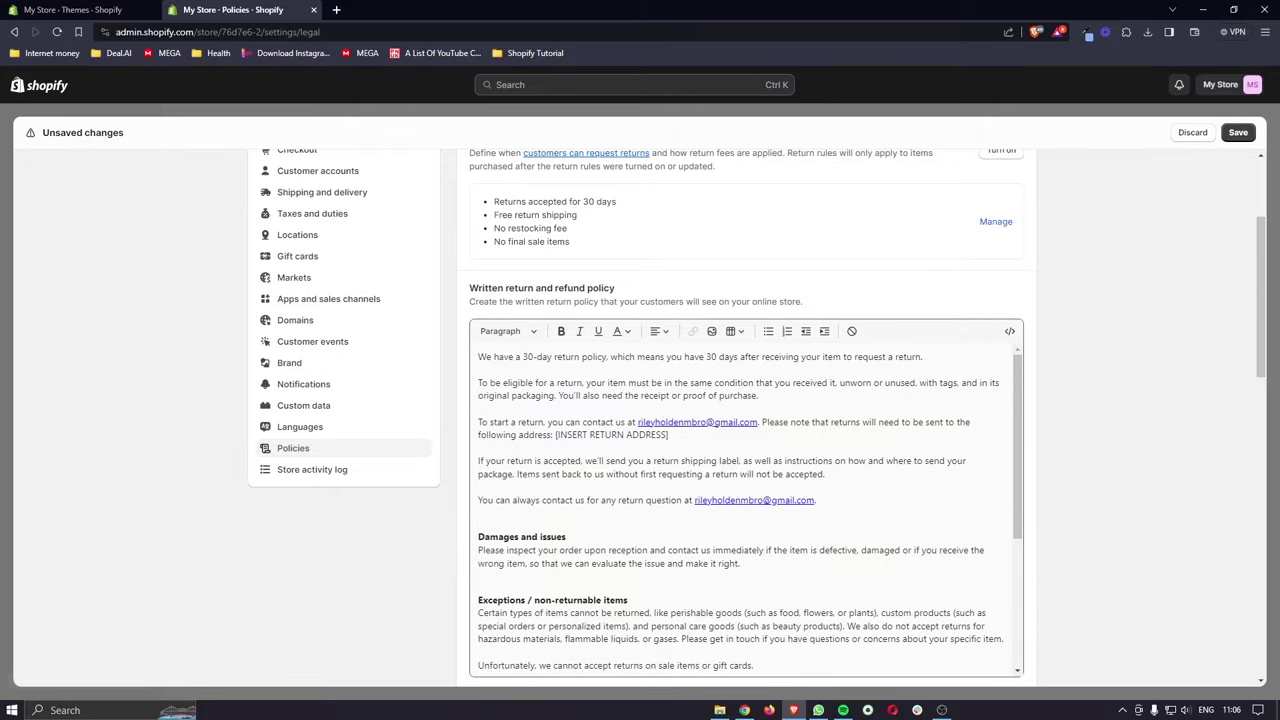
Step: Read through the generated return and refund policy, checking the return address placeholder and the refund terms
scroll(587, 476, "up", 1)
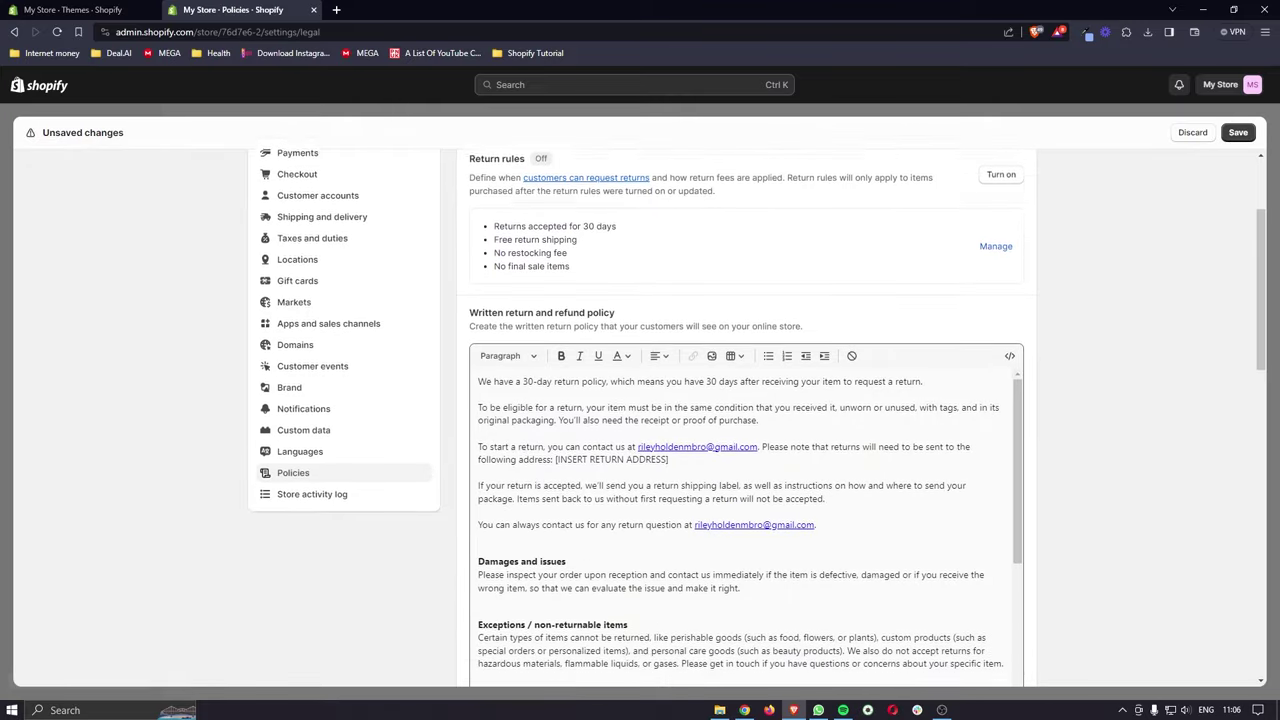
scroll(587, 476, "down", 3)
scroll(745, 470, "down", 1)
scroll(745, 470, "up", 3)
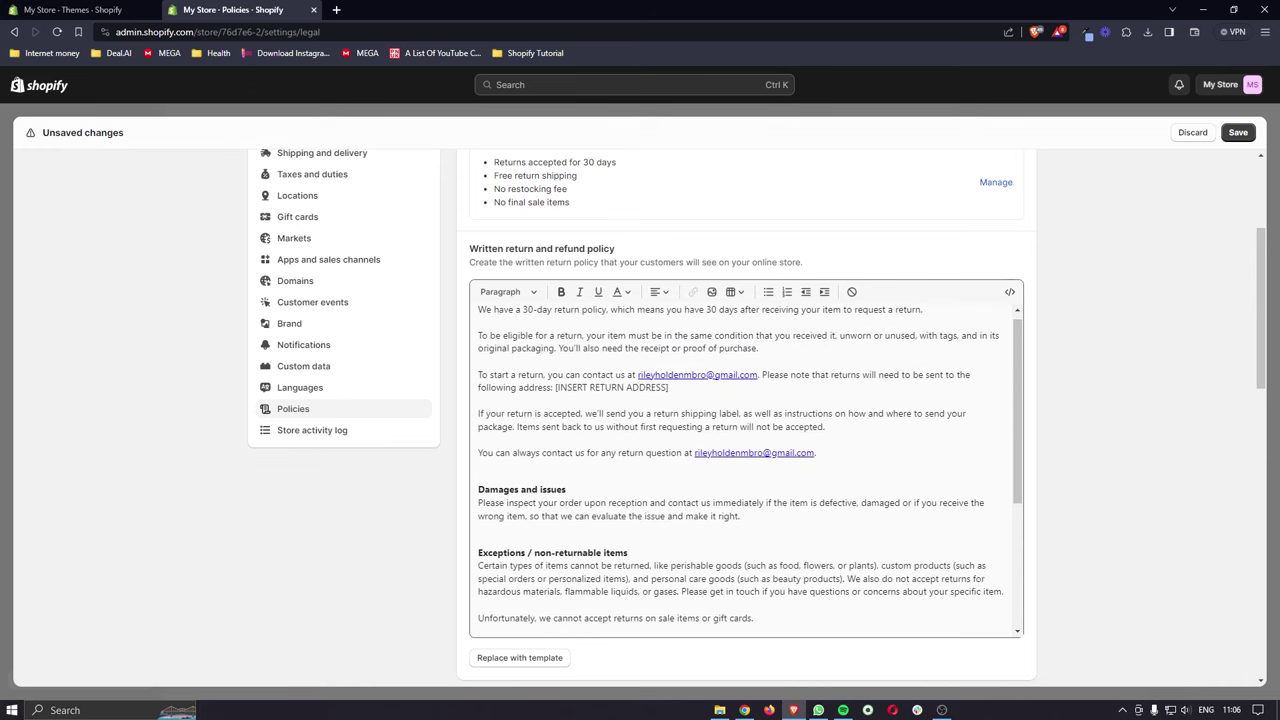
left_click_drag(556, 387, 668, 387)
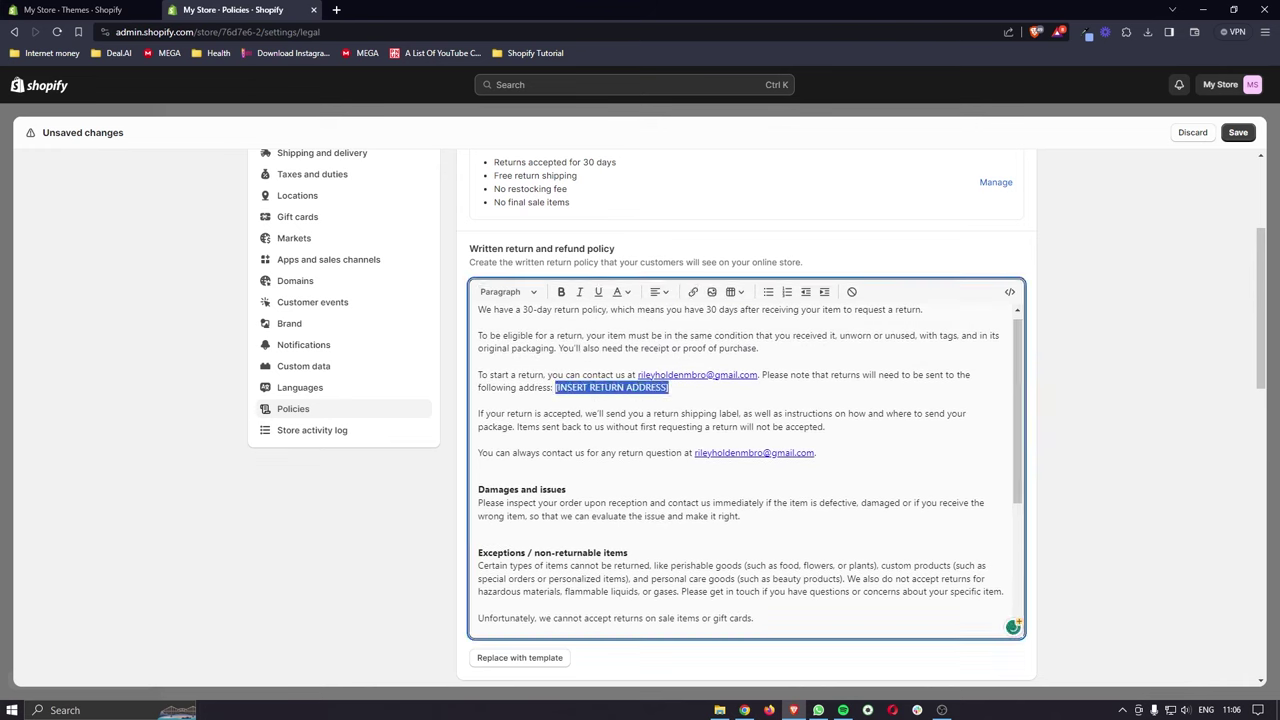
left_click(558, 387)
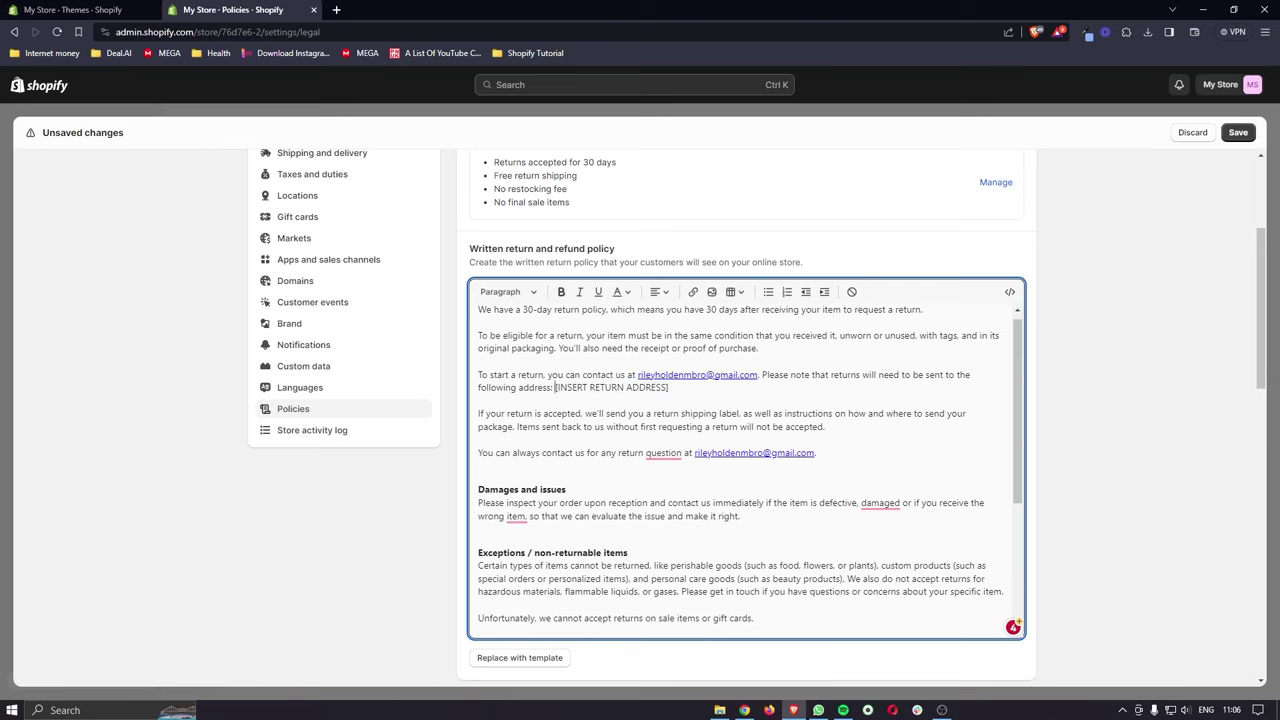
left_click_drag(556, 387, 681, 393)
scroll(745, 470, "down", 5)
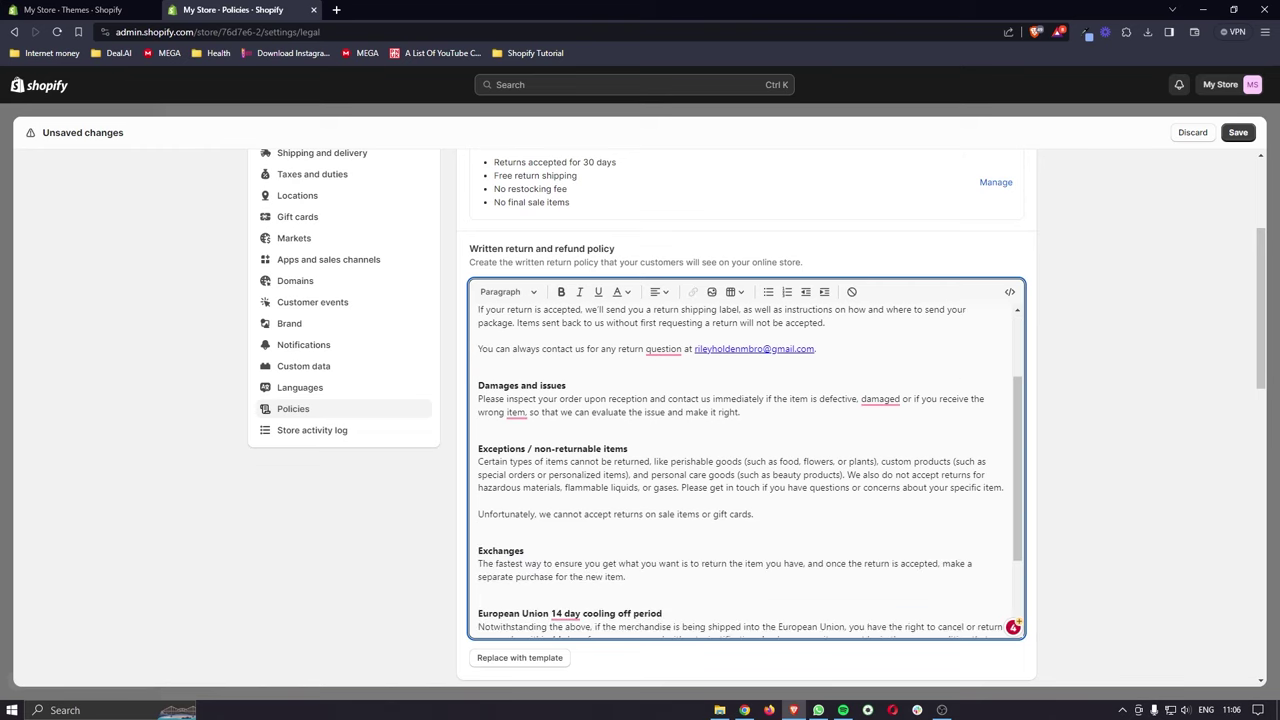
scroll(931, 480, "down", 3)
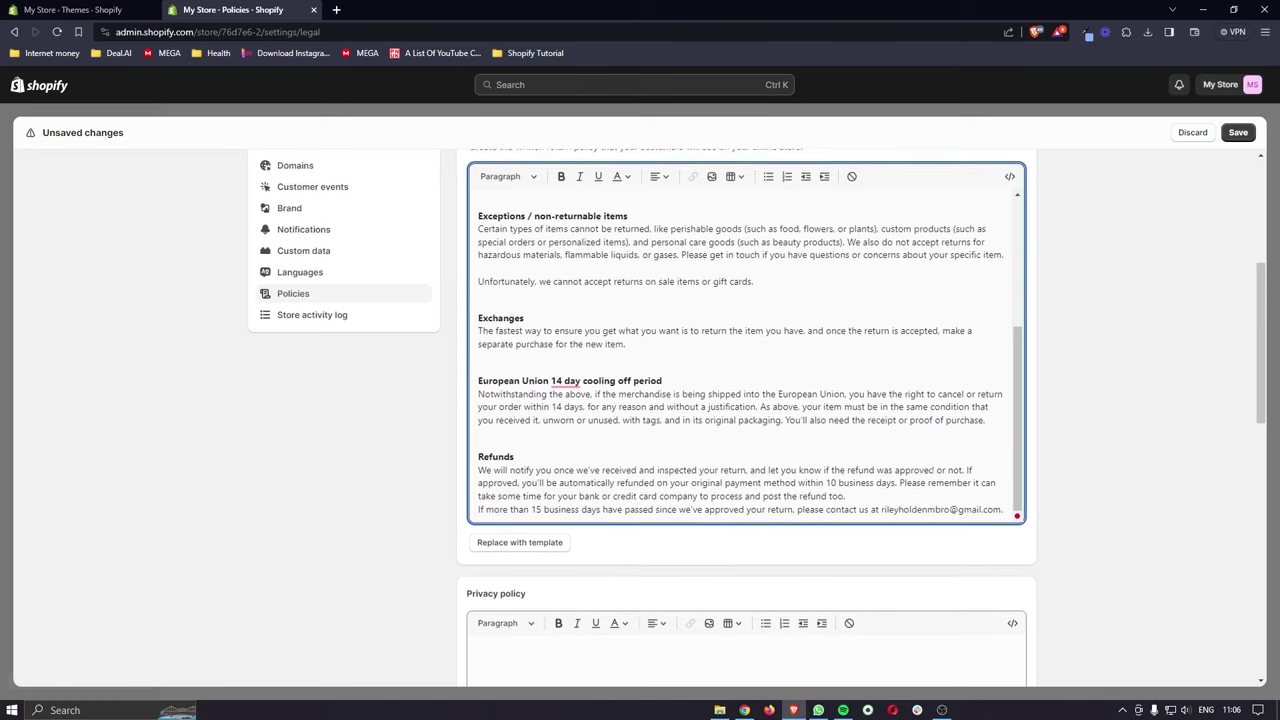
Step: Create the privacy policy from the template and review its date placeholder and merchant notes
left_click(529, 519)
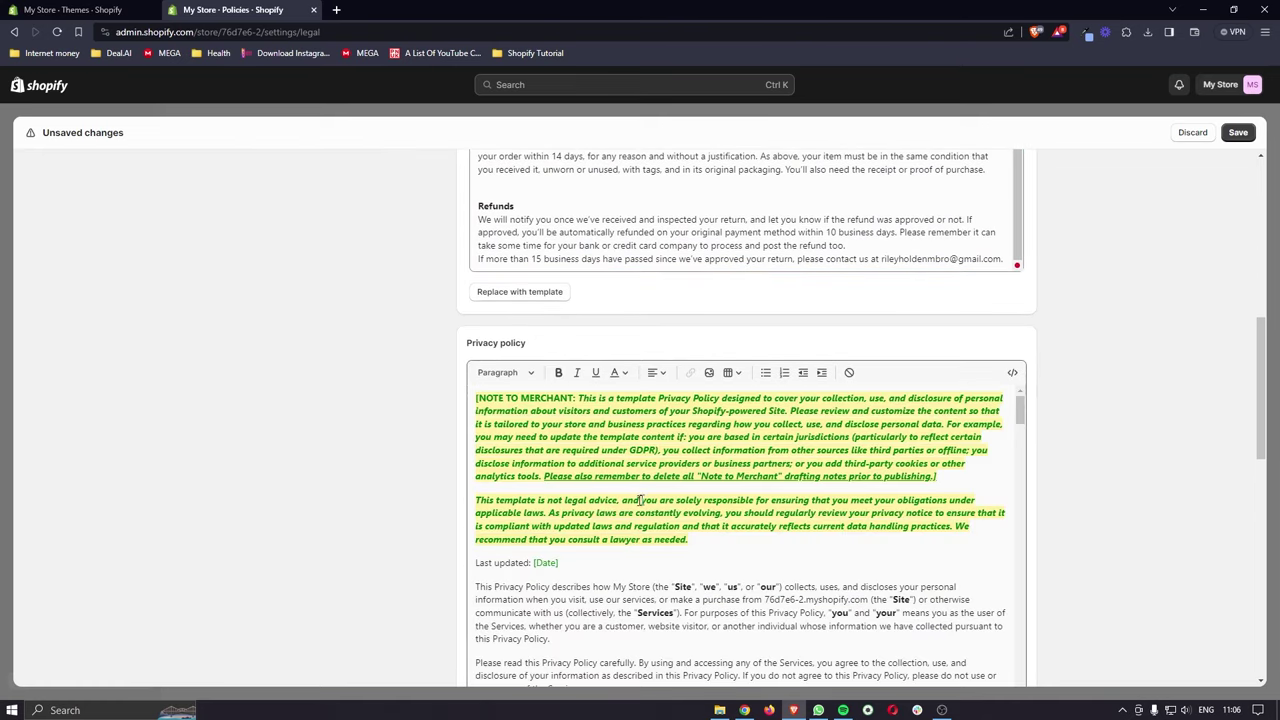
scroll(529, 523, "down", 4)
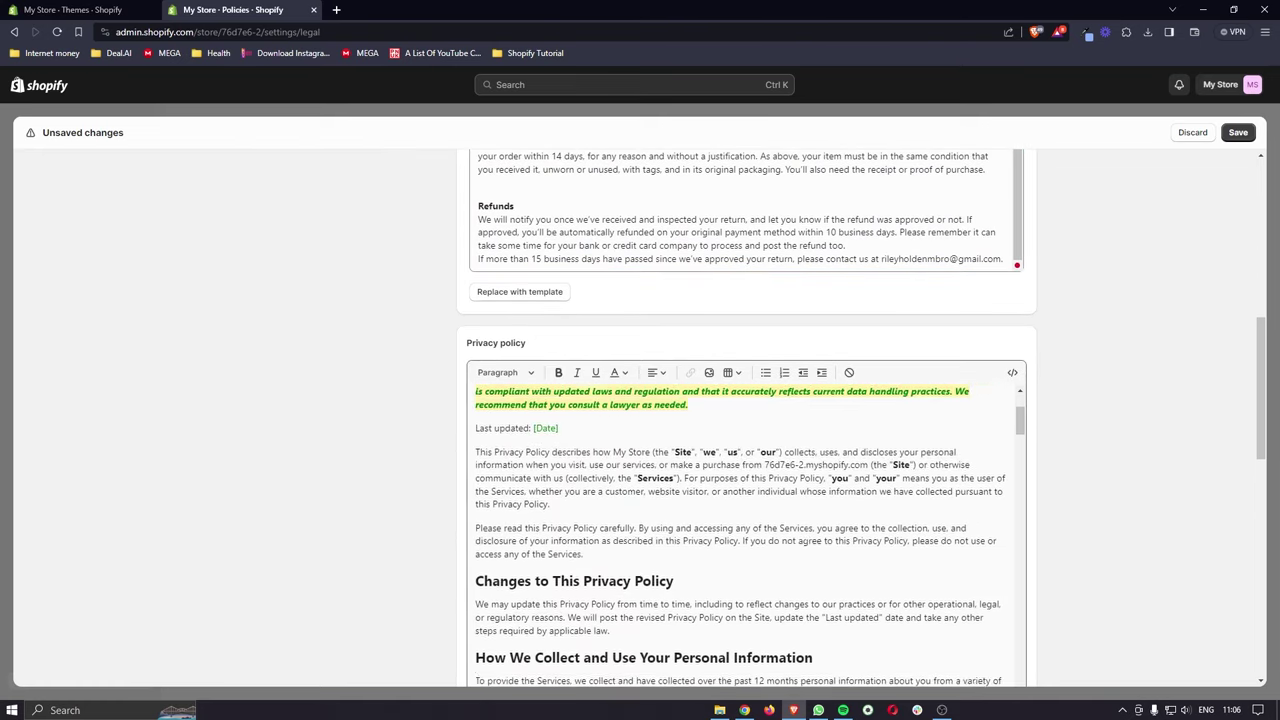
double_click(545, 433)
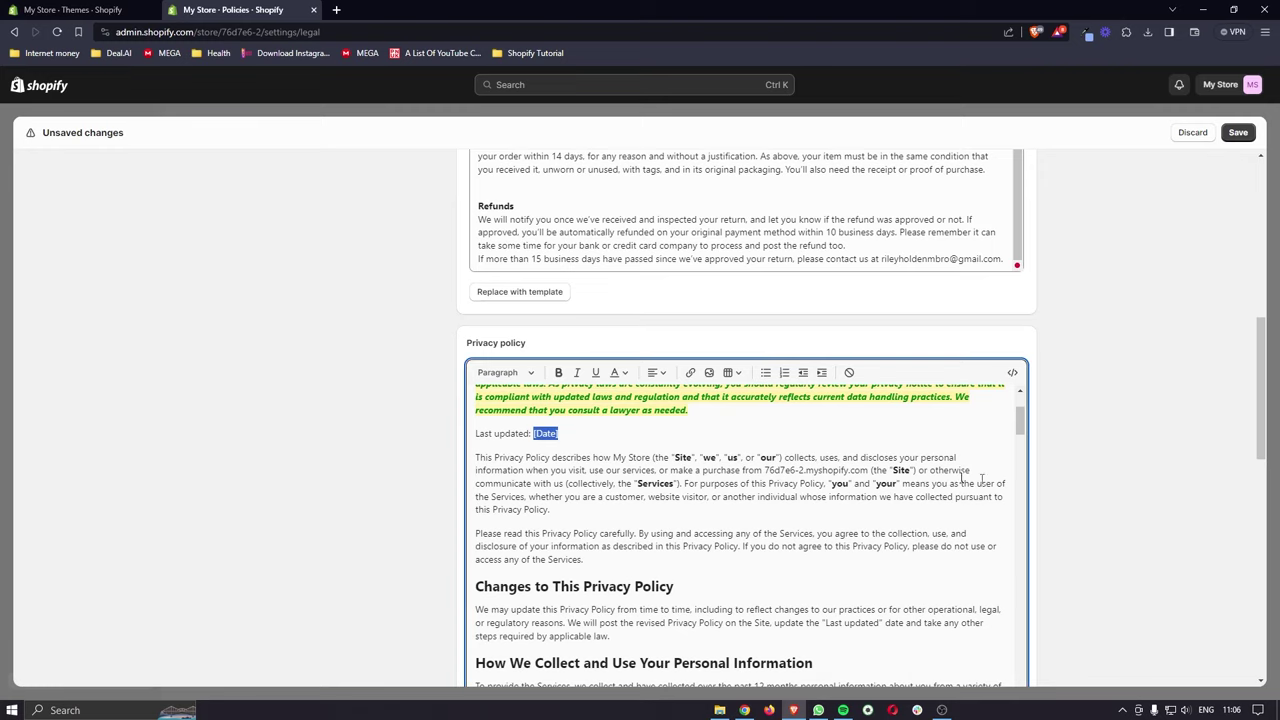
scroll(1078, 491, "down", 5)
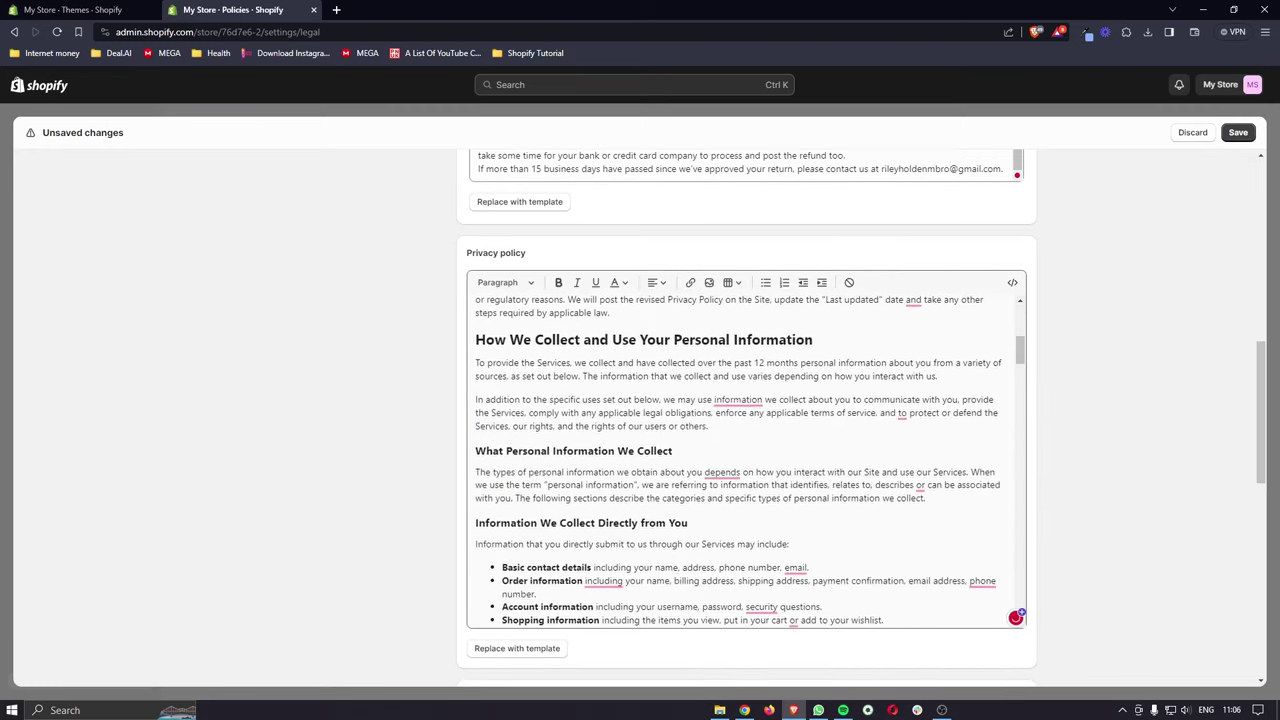
scroll(745, 460, "down", 10)
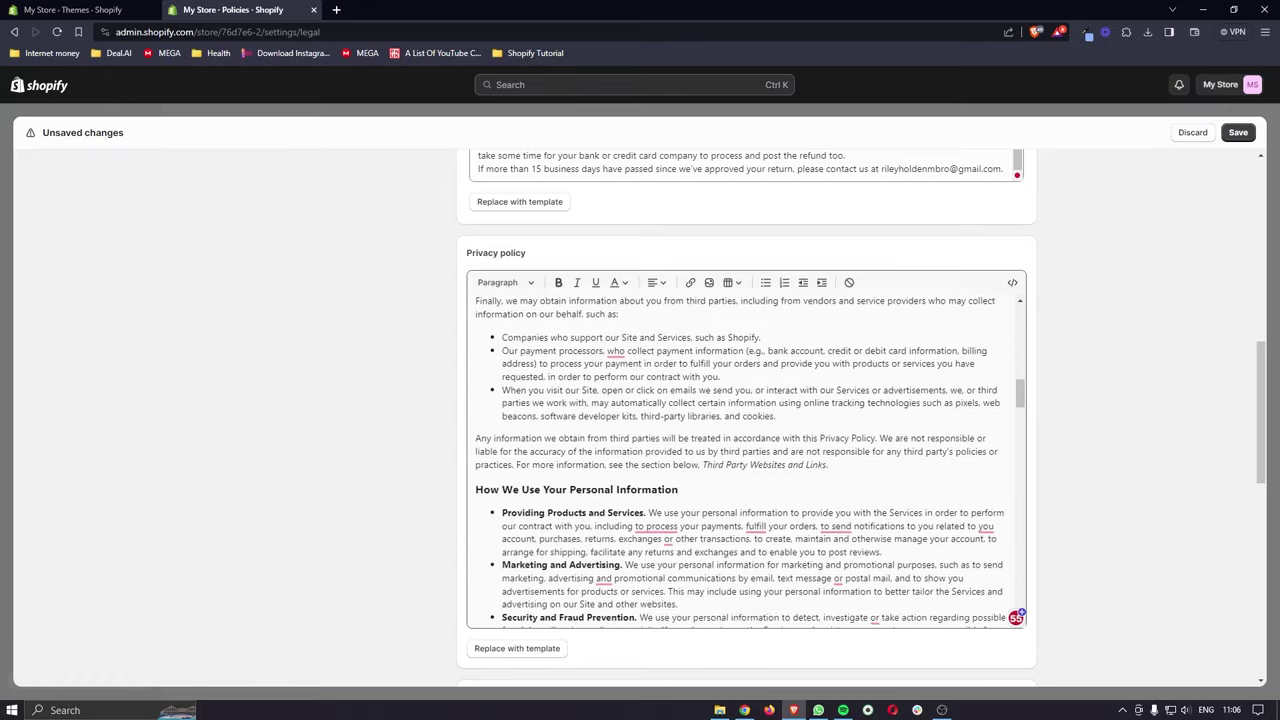
scroll(745, 460, "down", 10)
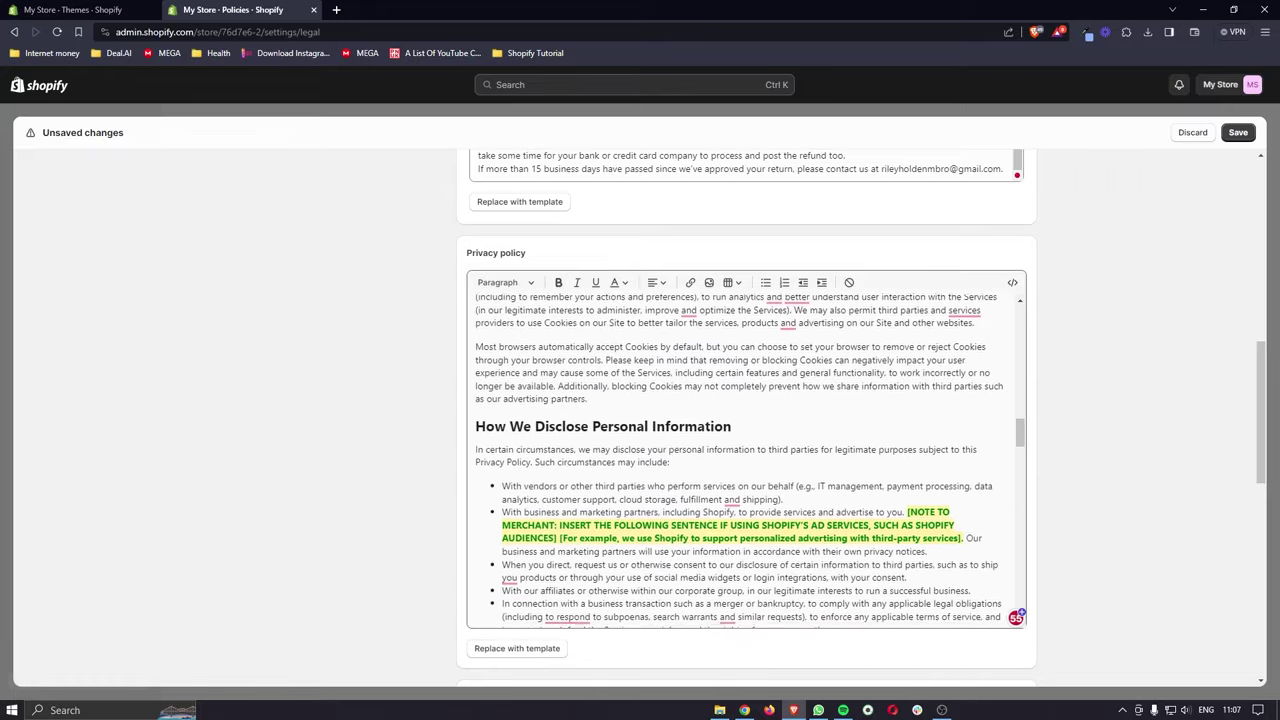
scroll(745, 460, "down", 3)
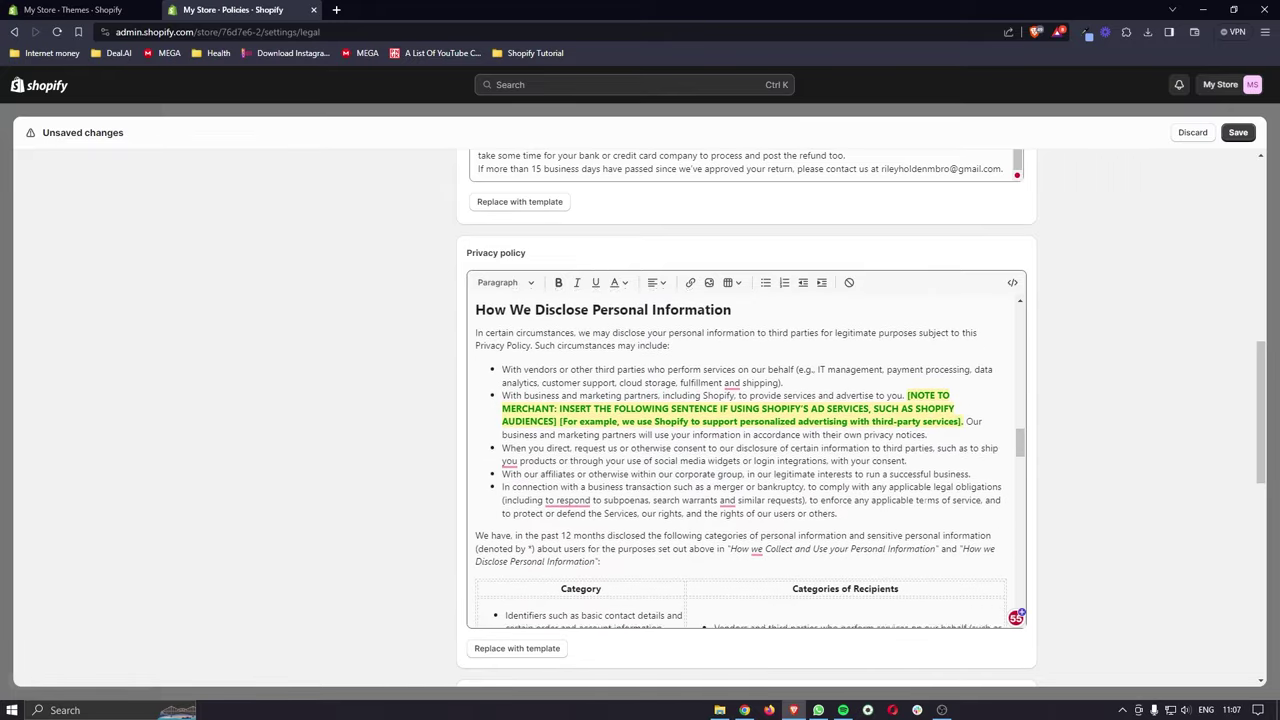
scroll(1108, 524, "down", 4)
Step: Create the terms of service from the template and save the store policies
left_click(537, 478)
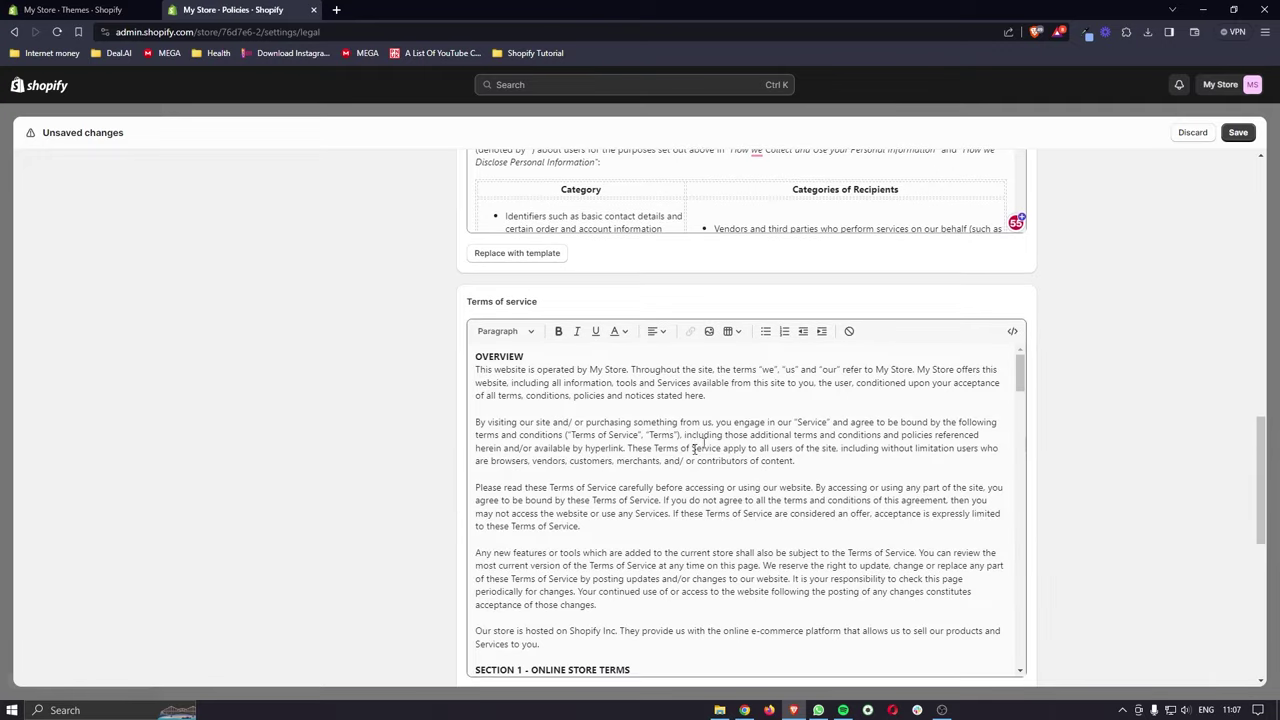
scroll(745, 510, "down", 5)
scroll(403, 480, "down", 5)
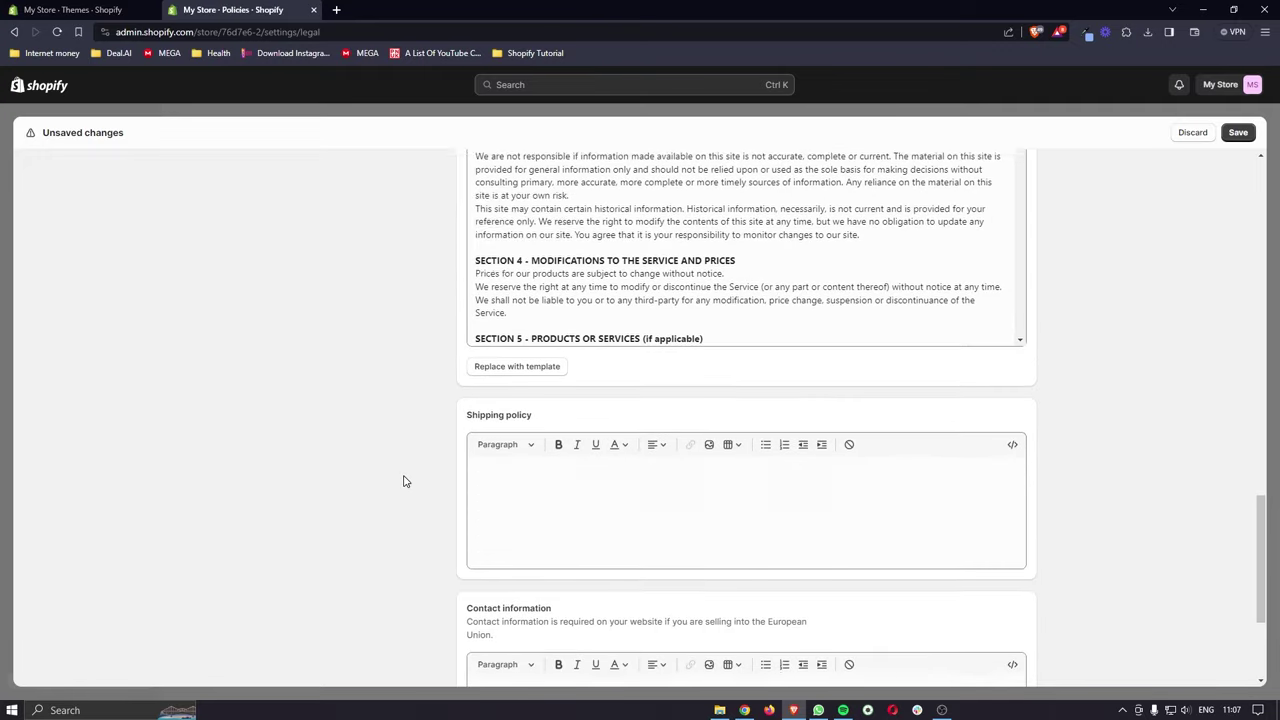
scroll(372, 438, "down", 3)
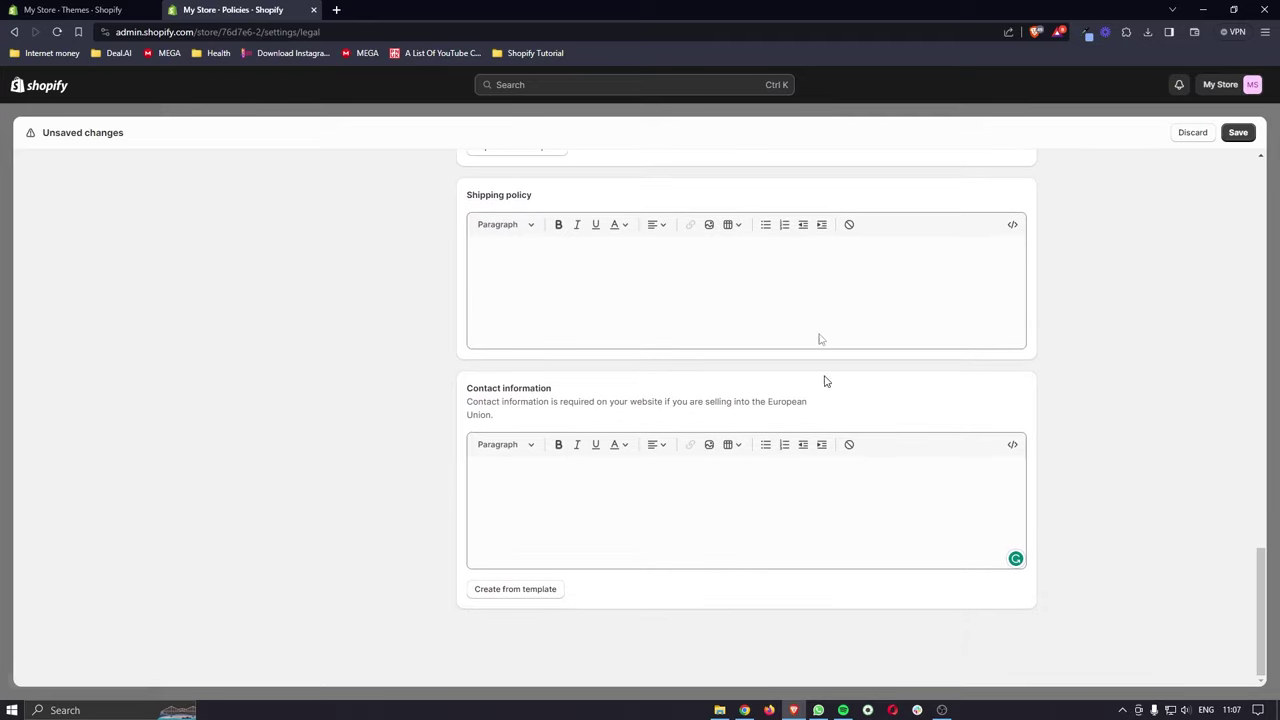
left_click(1240, 133)
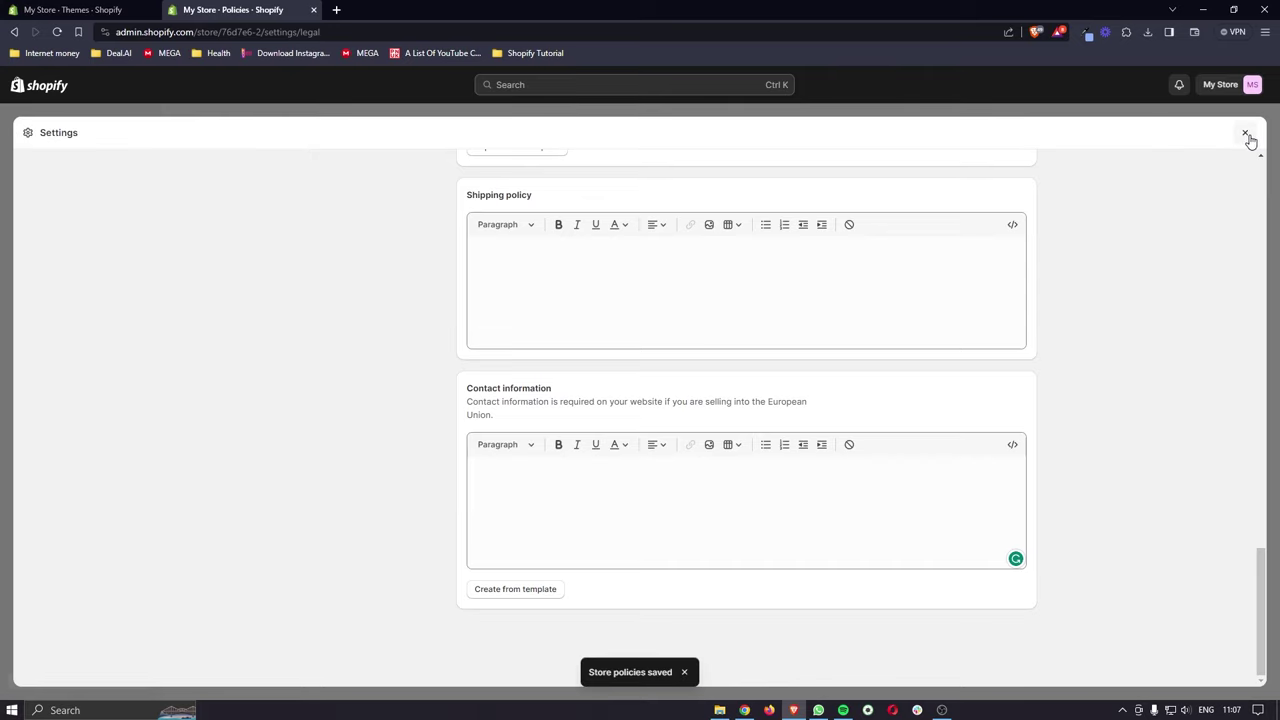
Step: Leave the settings and inspect the home page footer in the Sense theme editor
left_click(1246, 134)
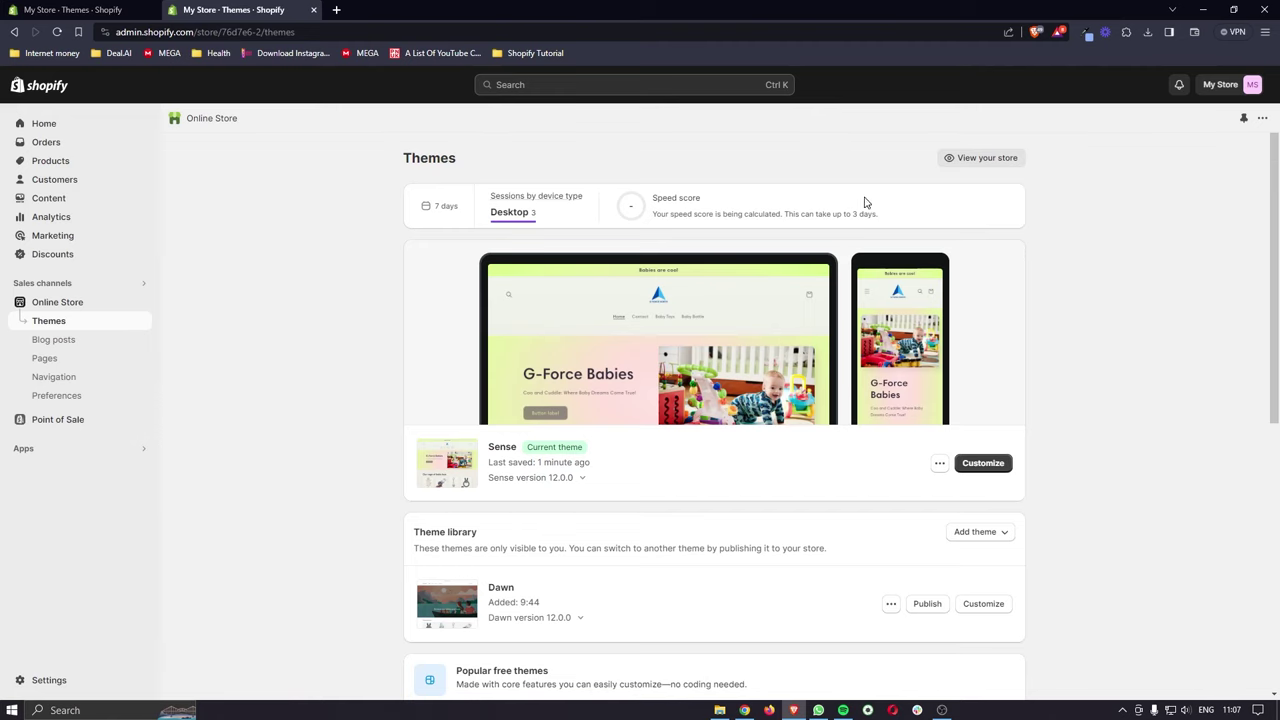
left_click(983, 463)
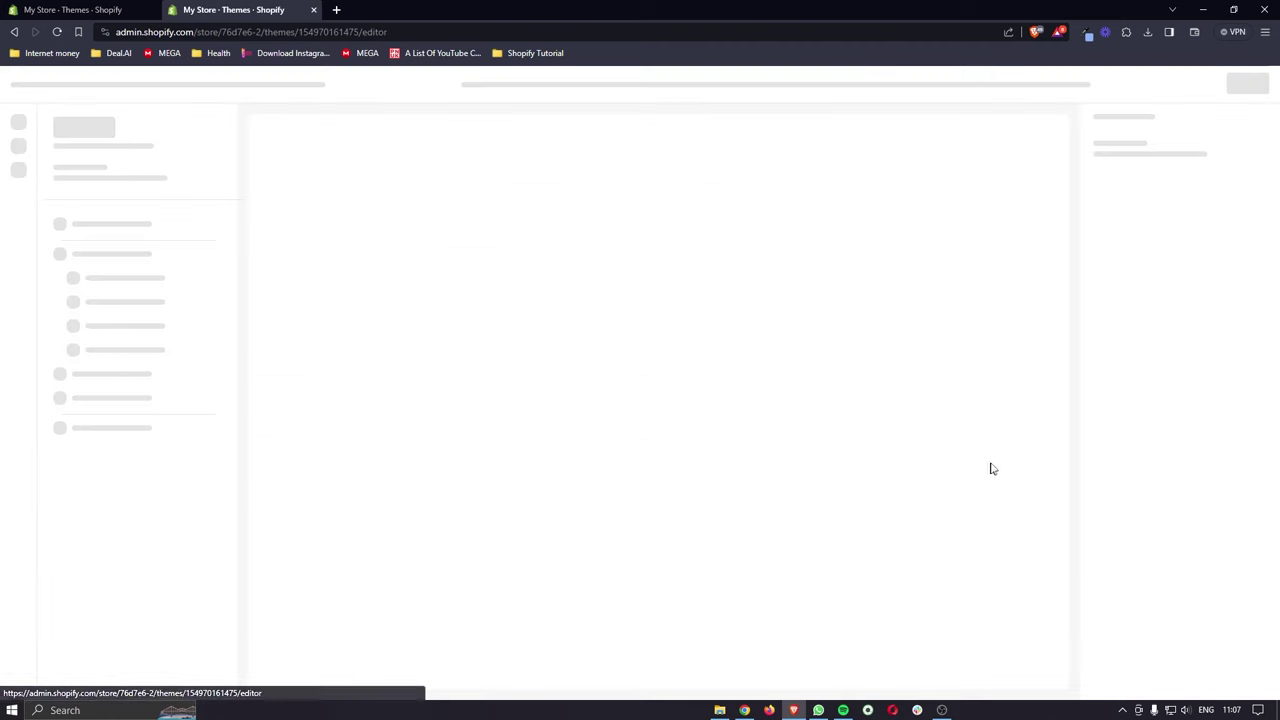
scroll(920, 474, "down", 15)
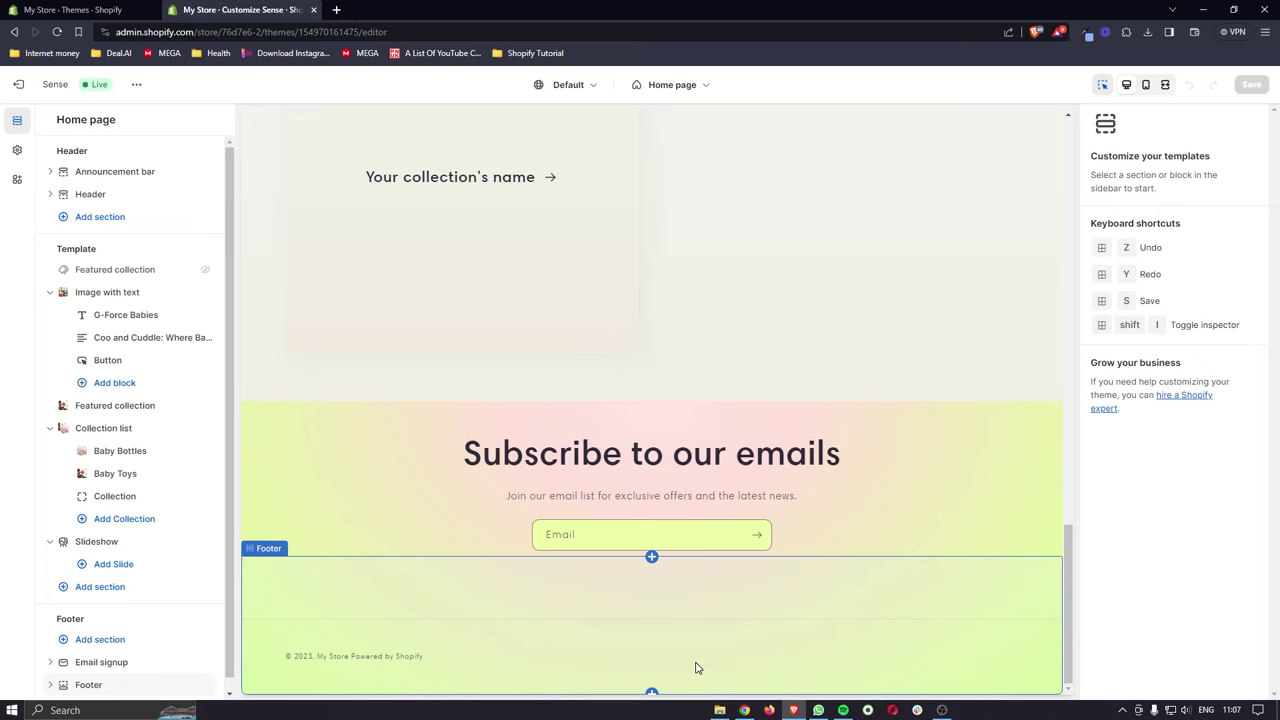
left_click(18, 84)
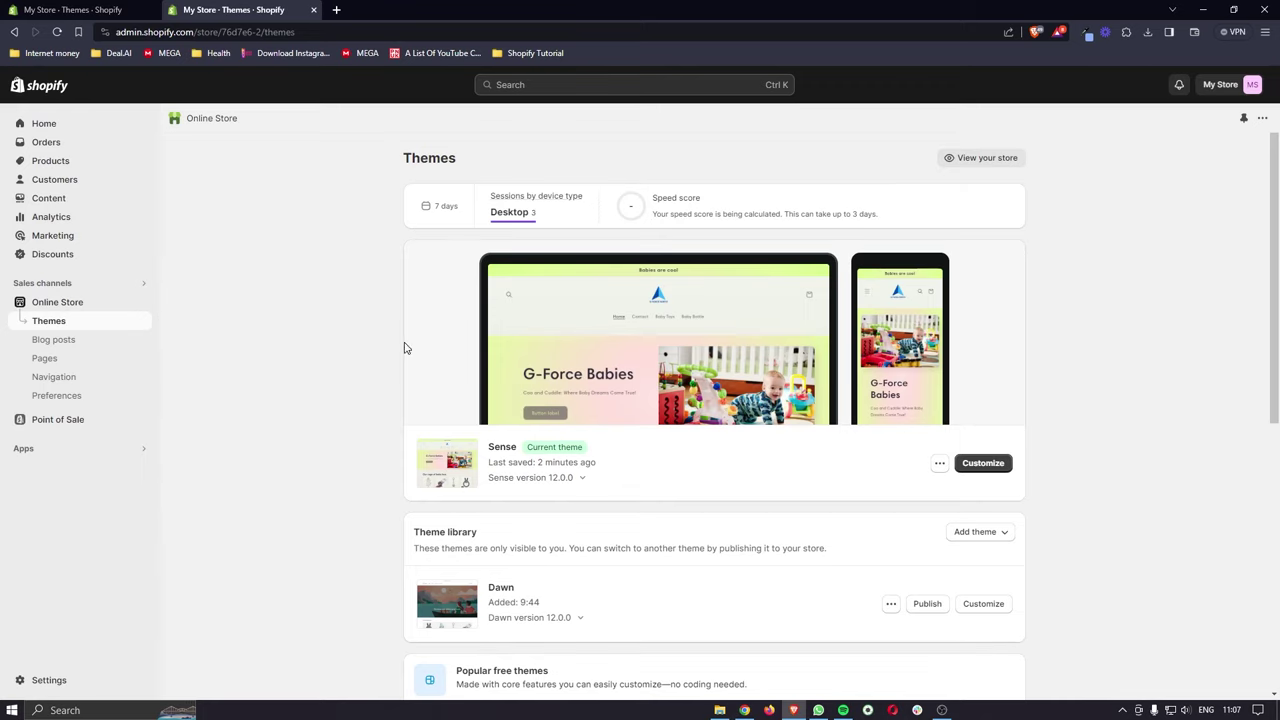
Step: Delete the Search item from the store's Footer menu in the navigation settings
scroll(720, 418, "down", 1)
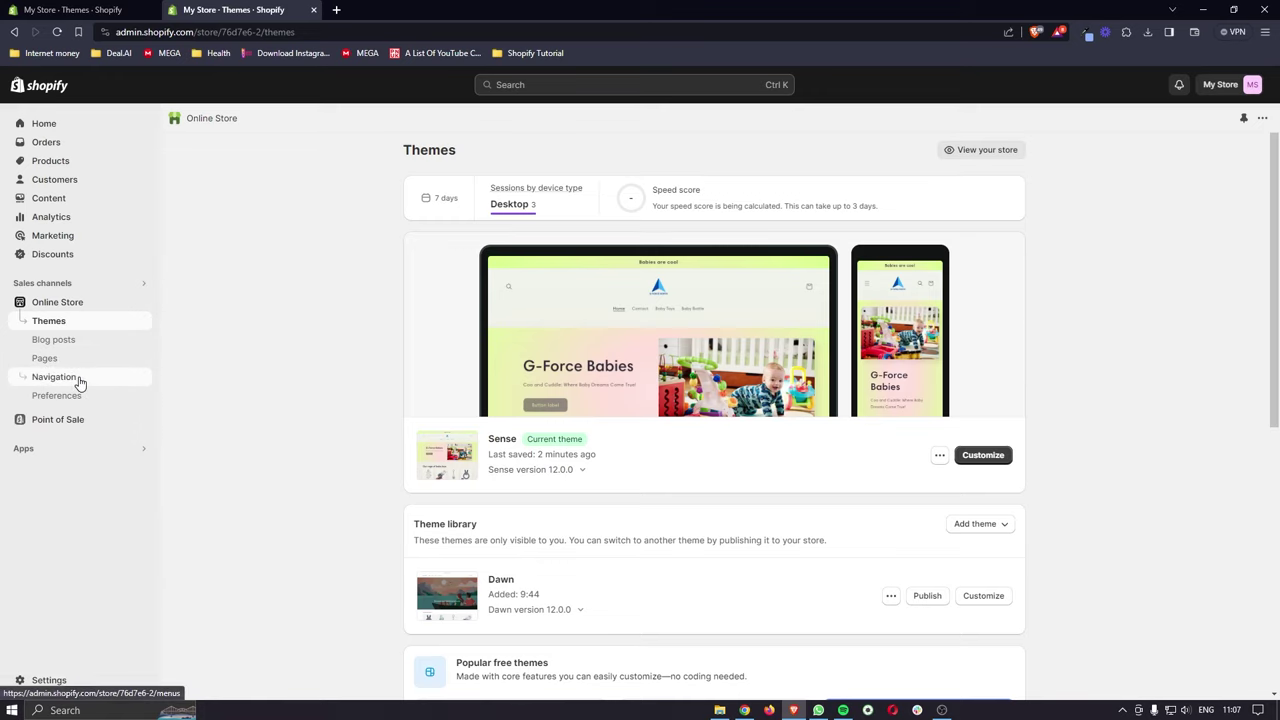
left_click(74, 381)
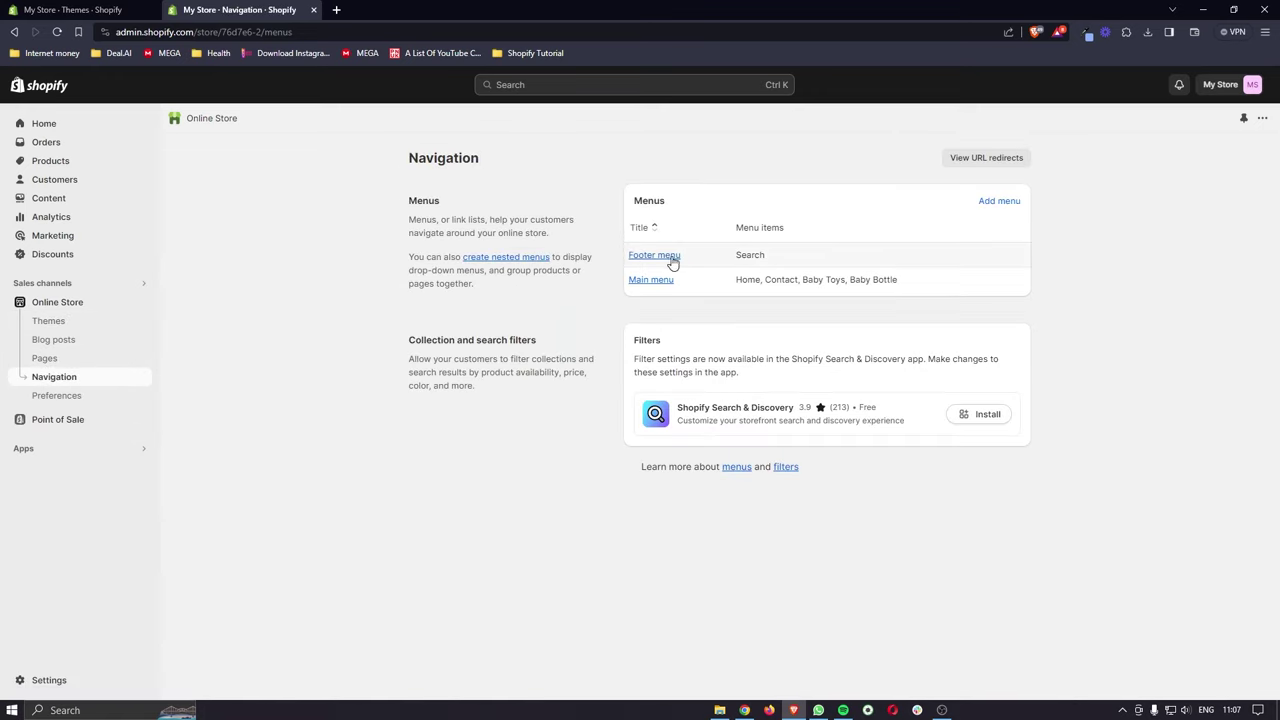
left_click(657, 262)
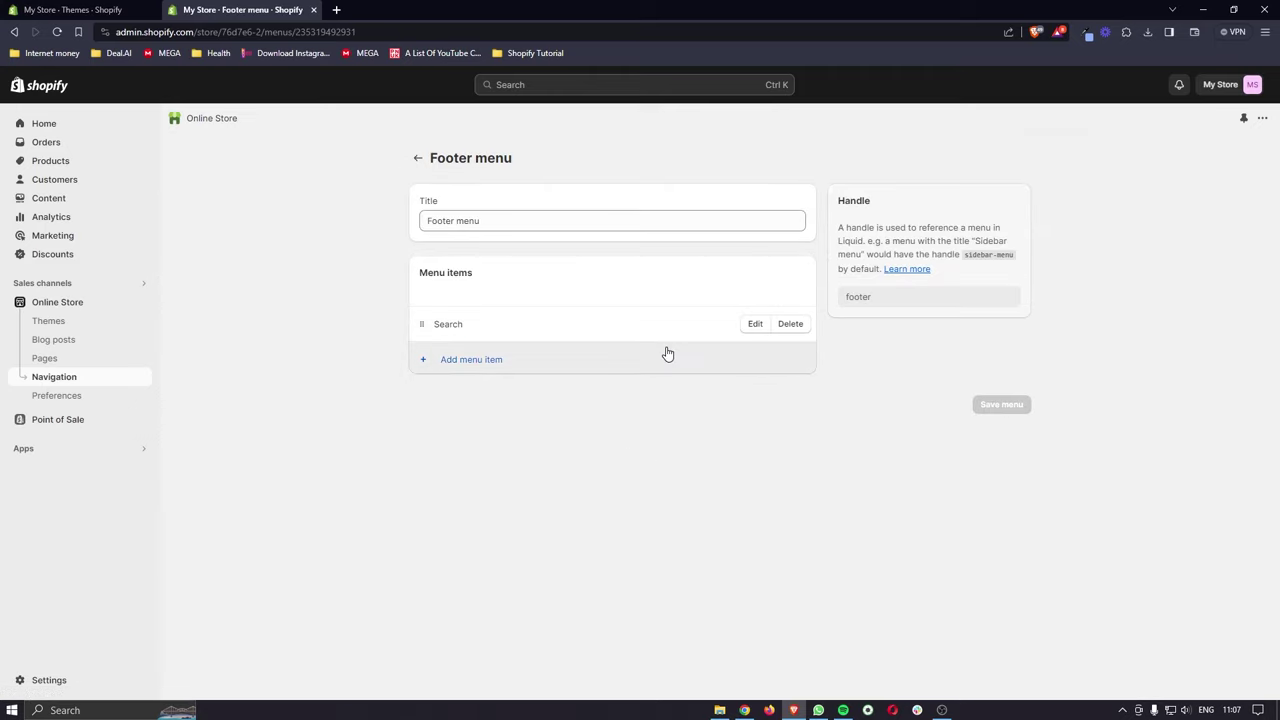
left_click(791, 326)
left_click(808, 425)
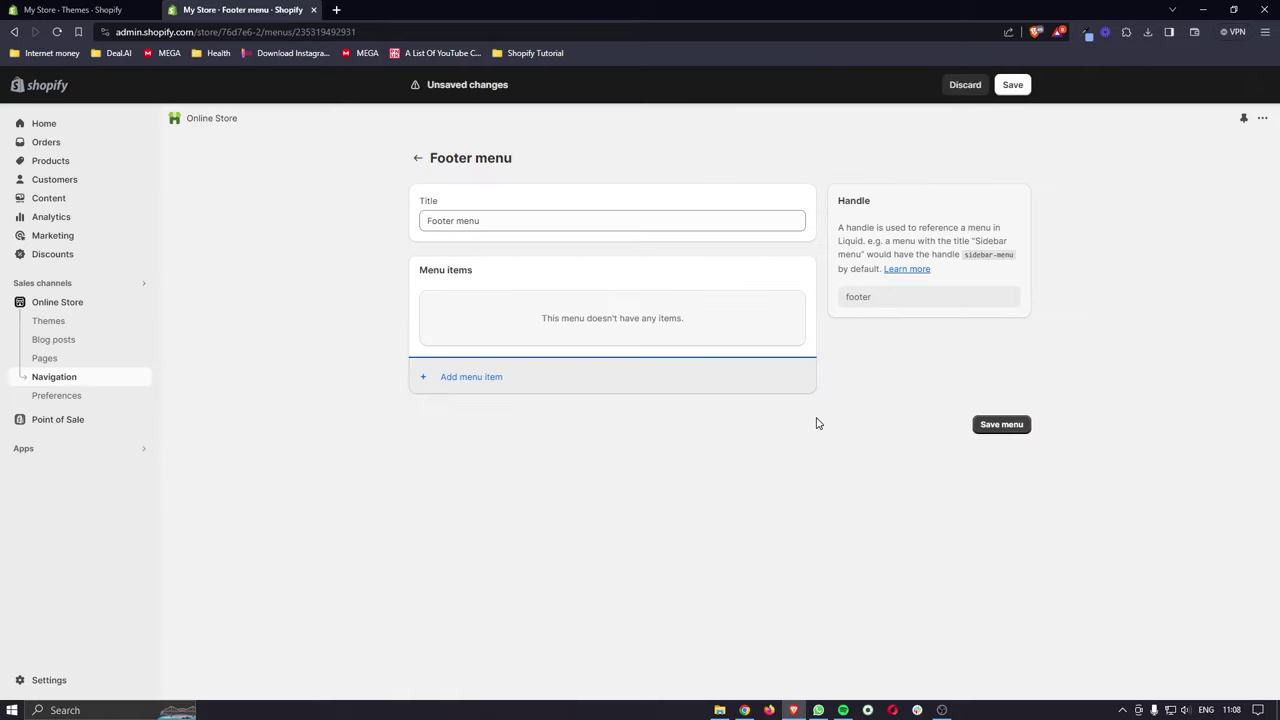
Step: Add a Privacy Policy item to the Footer menu, linked to the store's privacy policy
left_click(478, 379)
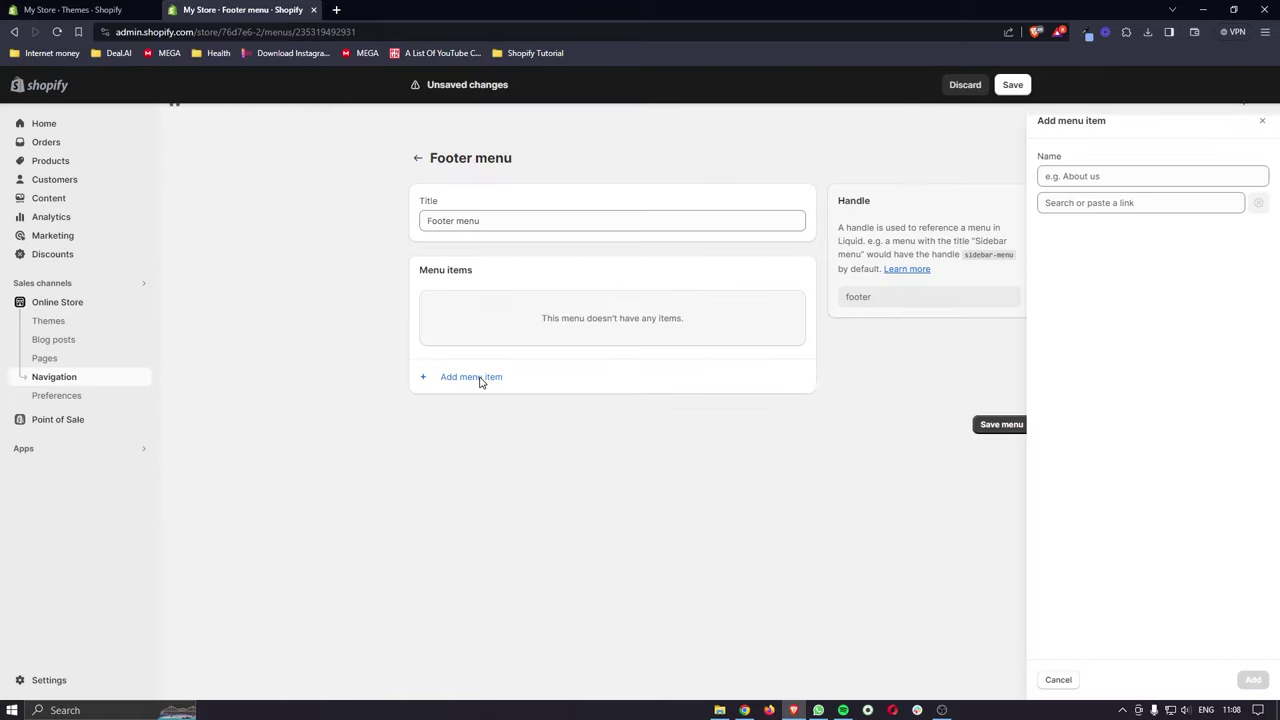
left_click(1050, 203)
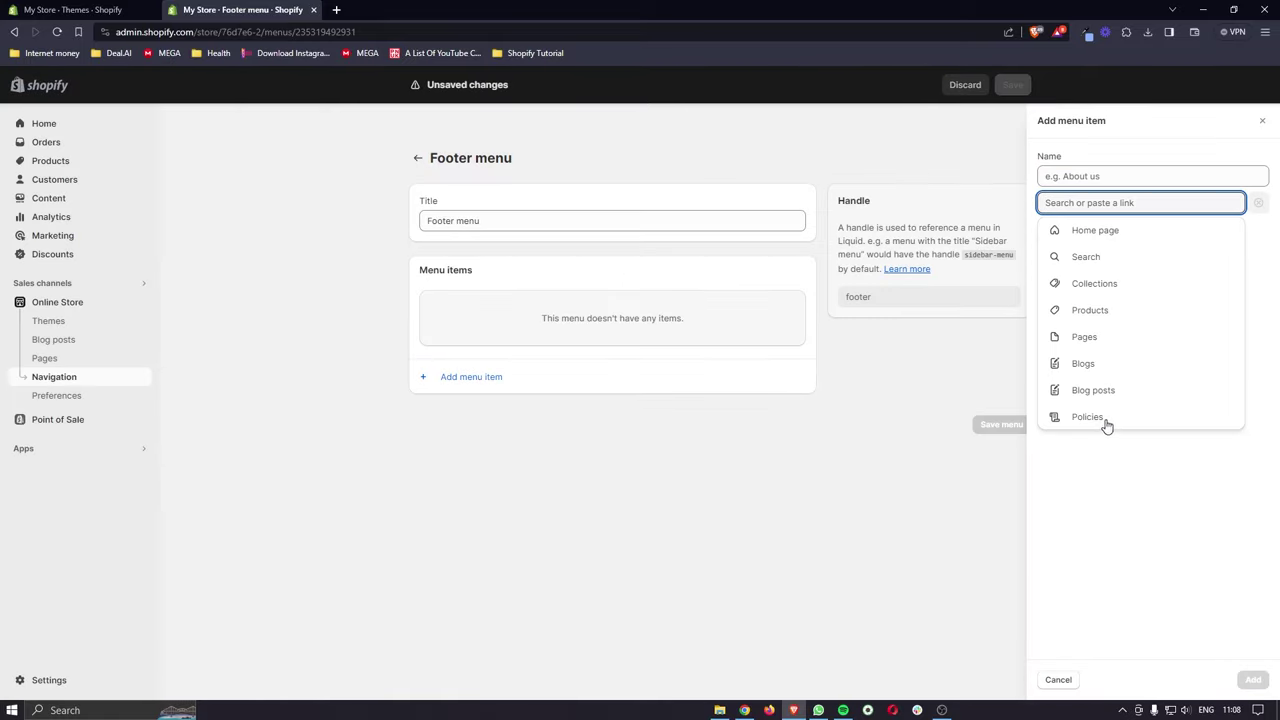
left_click(1088, 417)
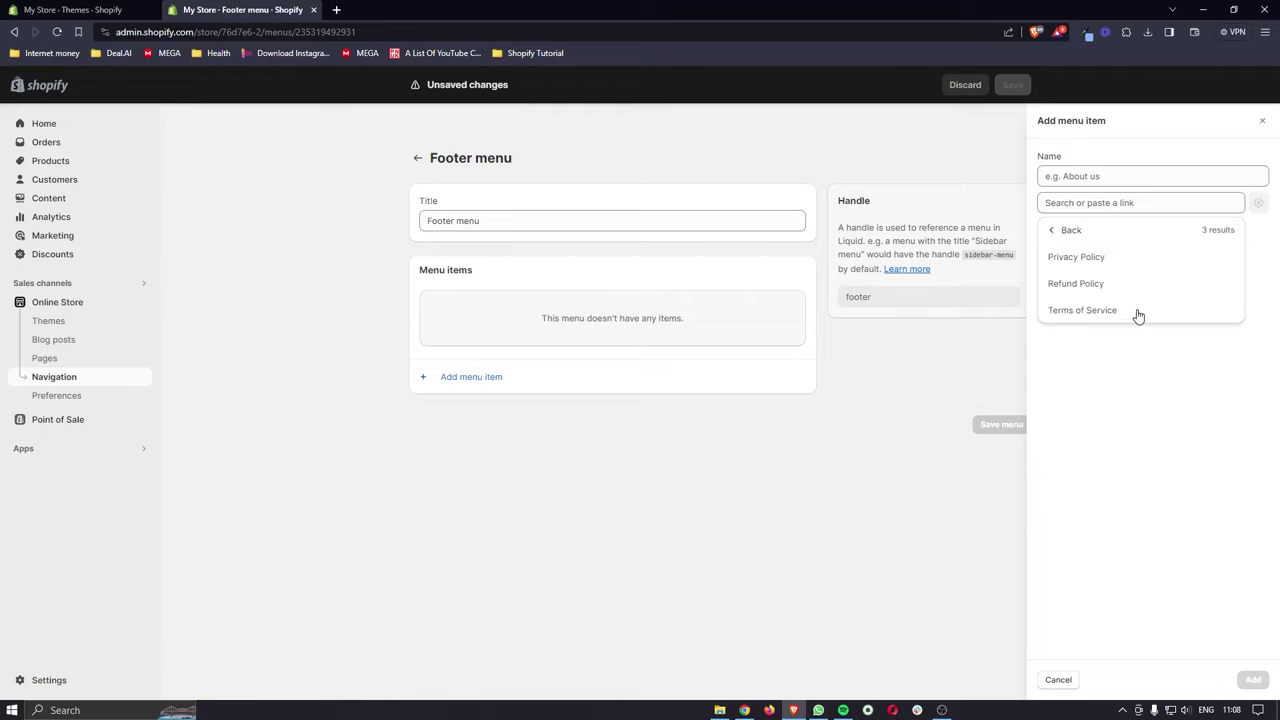
left_click(1104, 262)
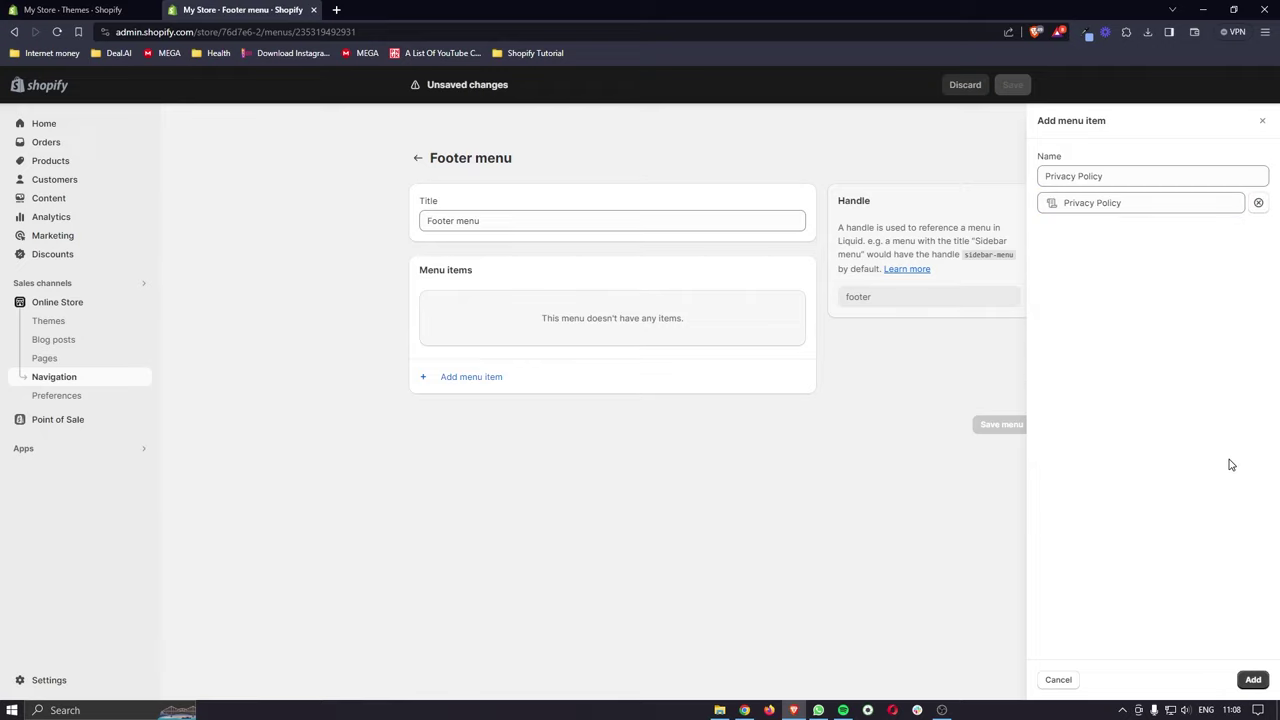
left_click(1253, 681)
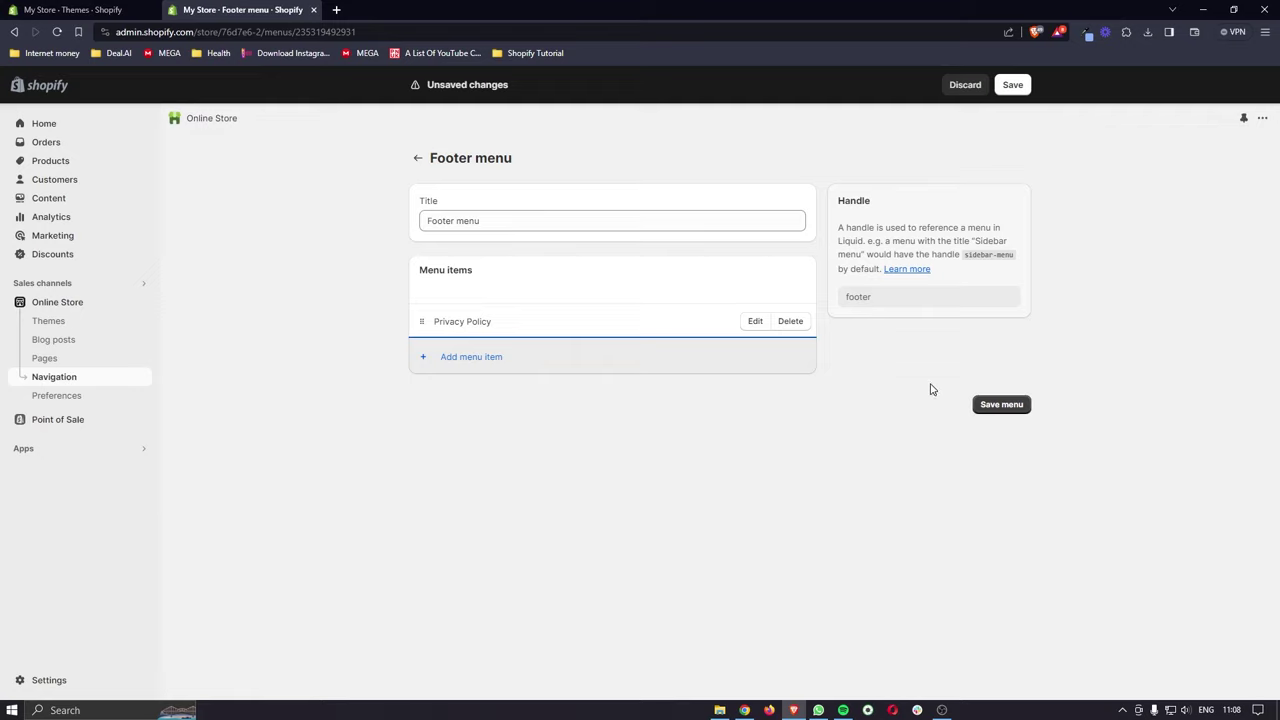
Step: Add a Refund Policy item to the Footer menu, linked to the store's refund policy
left_click(479, 358)
left_click(1097, 417)
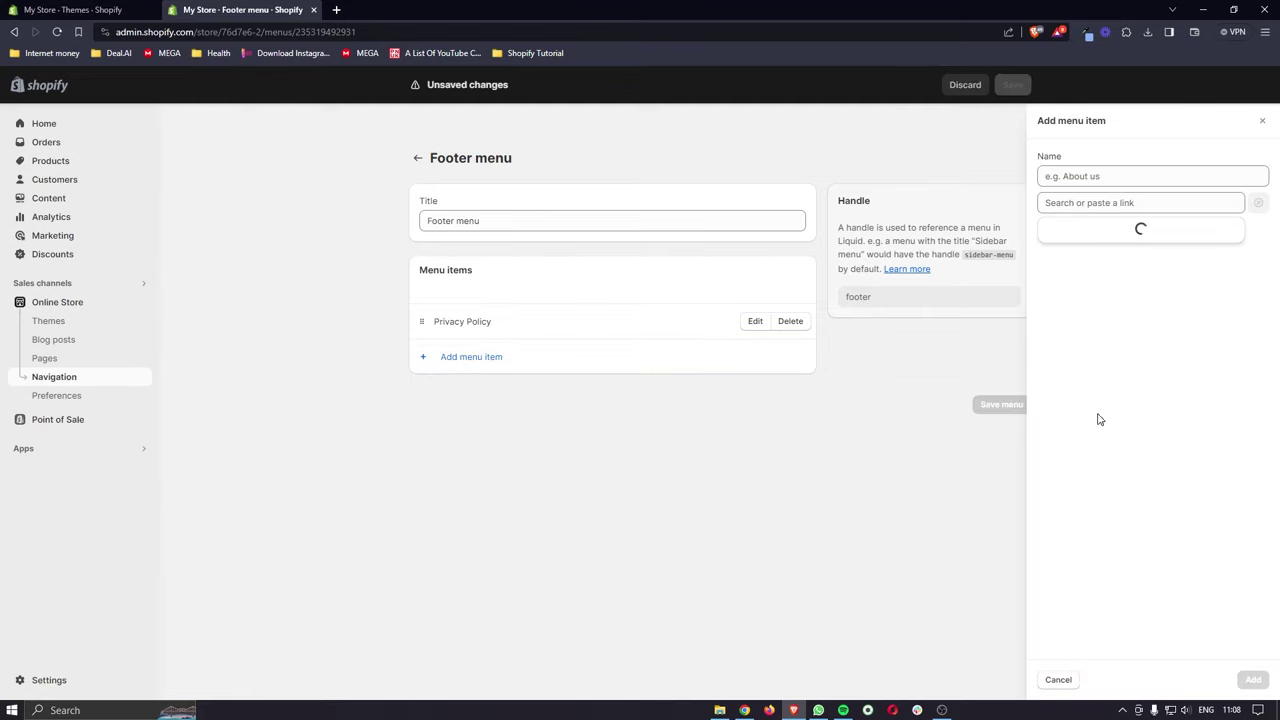
left_click(1107, 289)
left_click(1253, 680)
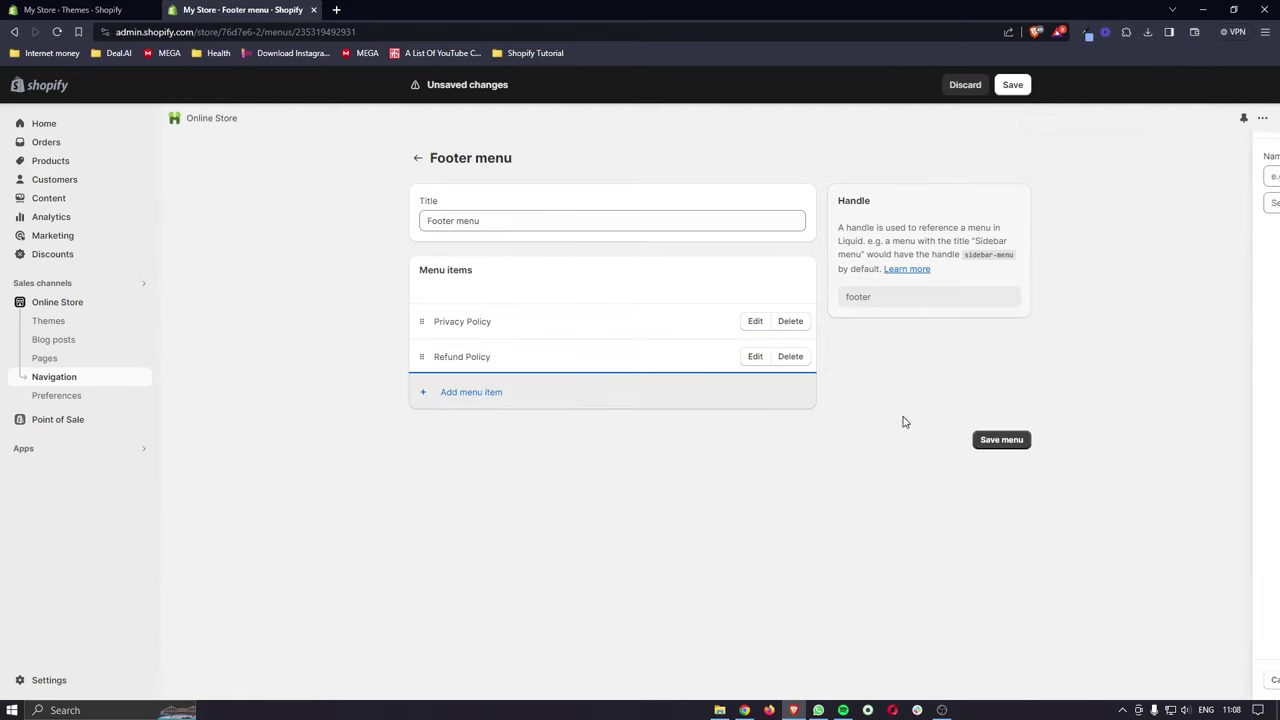
Step: Add a Terms of Service item linked to that policy and save the Footer menu
left_click(600, 393)
left_click(1133, 212)
left_click(1109, 420)
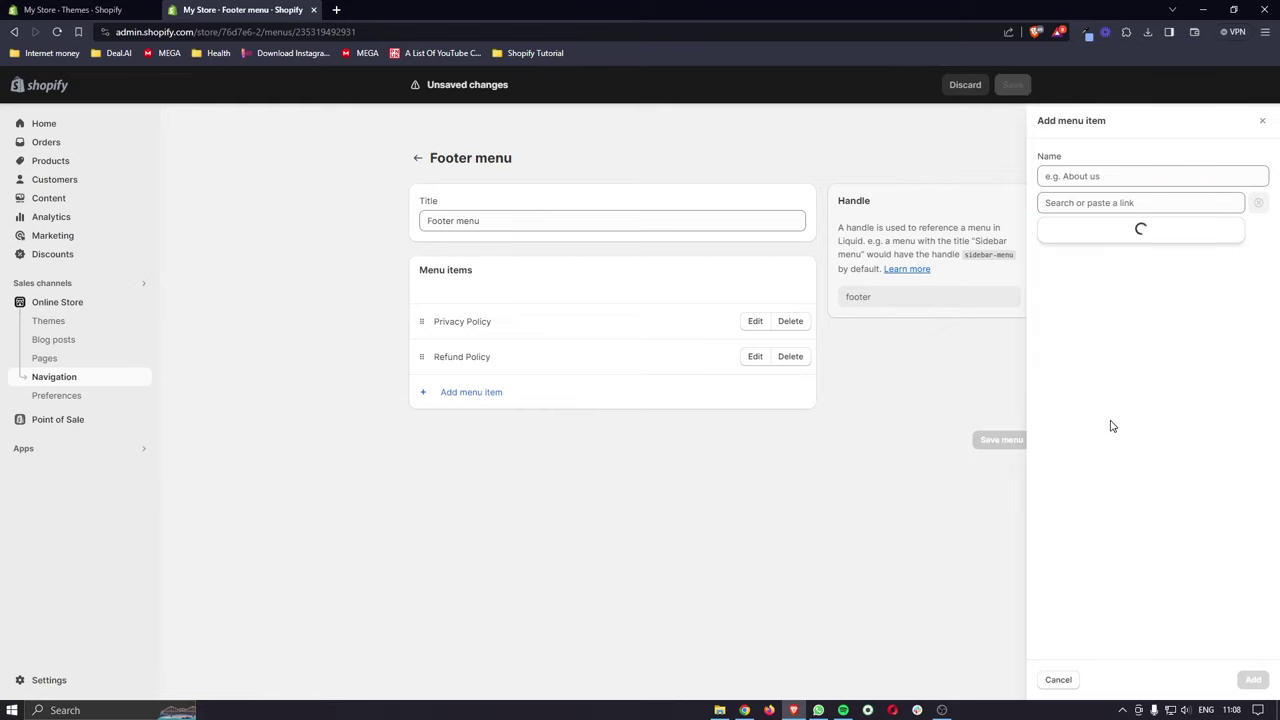
left_click(1109, 313)
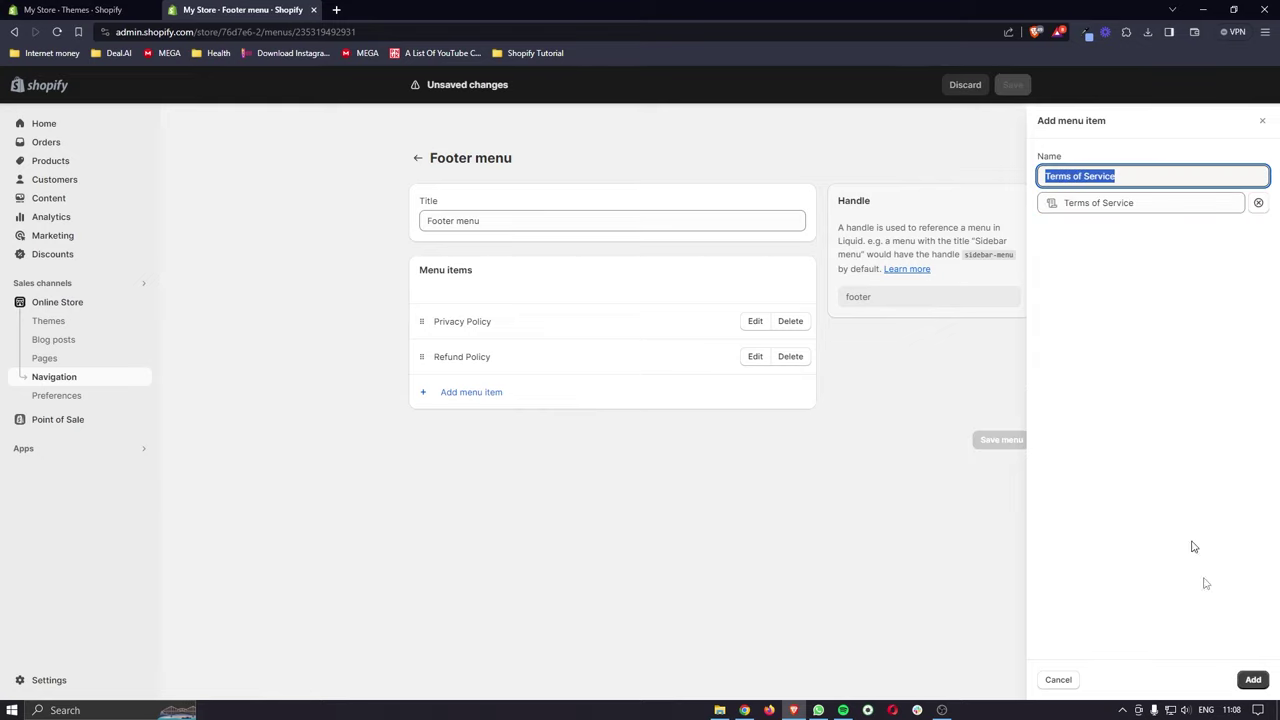
left_click(1253, 680)
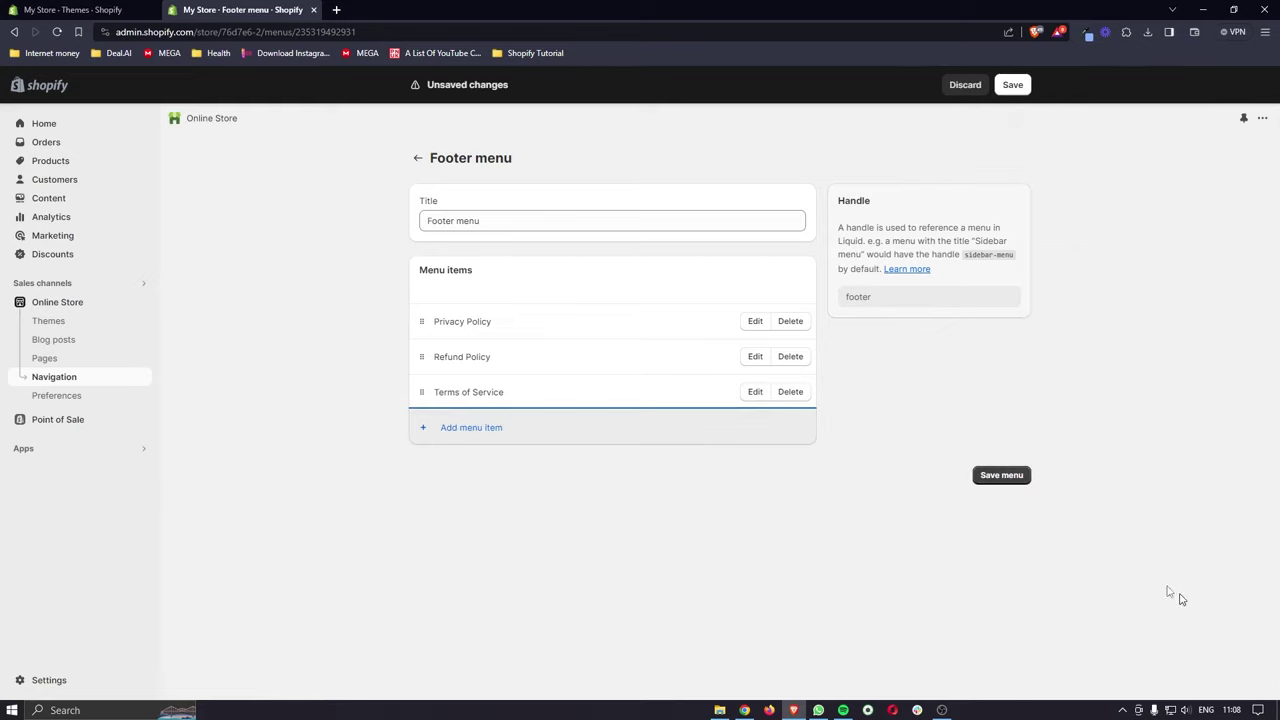
left_click(994, 479)
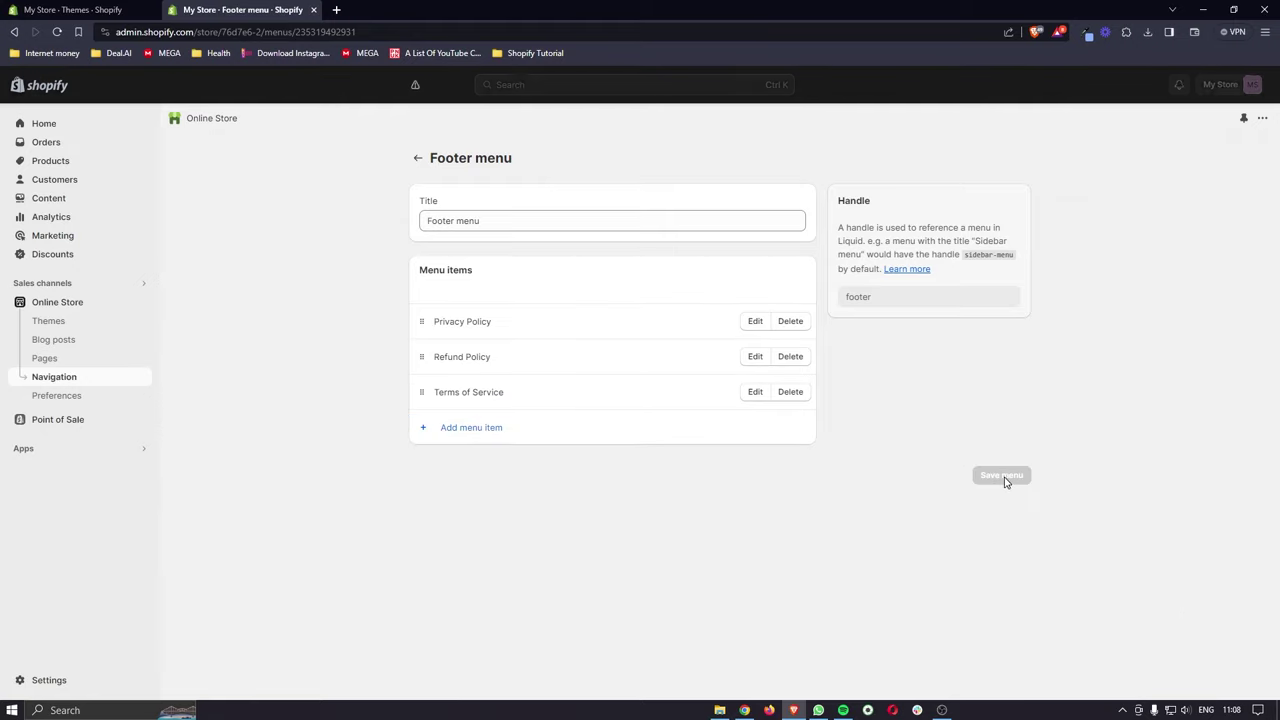
Step: Add a Menu block with the Footer menu to the theme's footer section and clear its heading
key("ctrl+w")
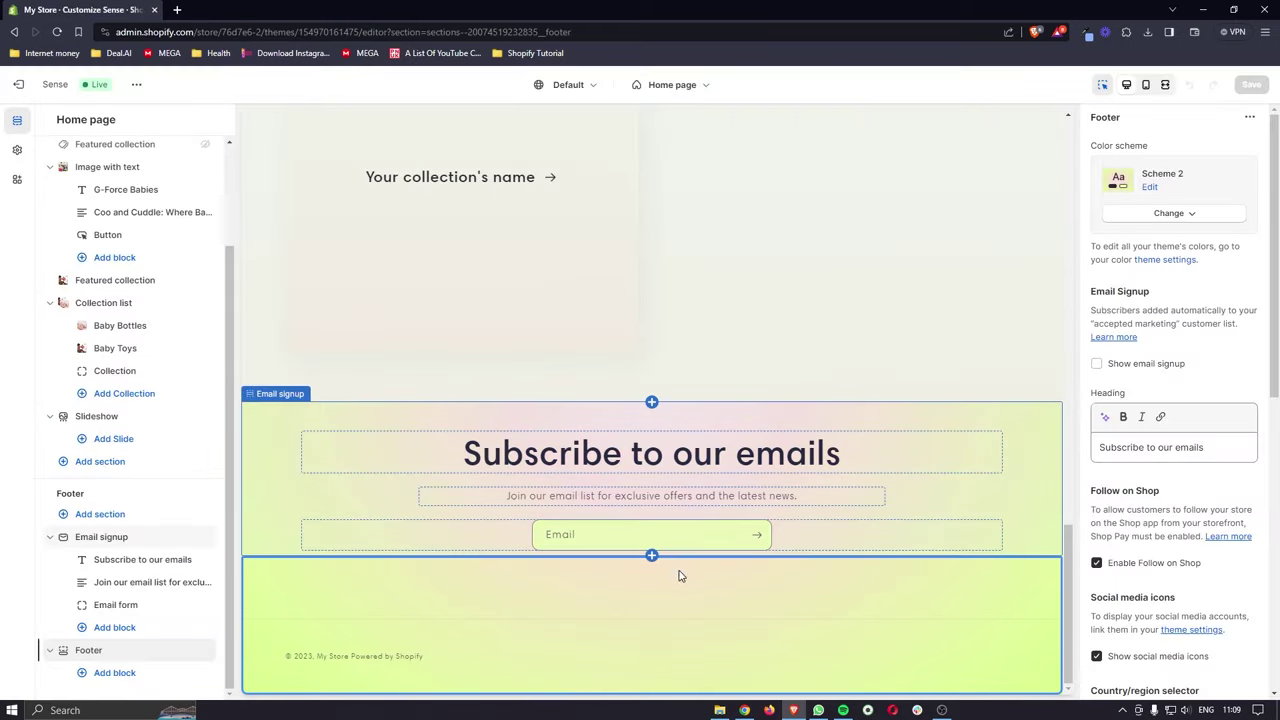
left_click(977, 535)
left_click(866, 598)
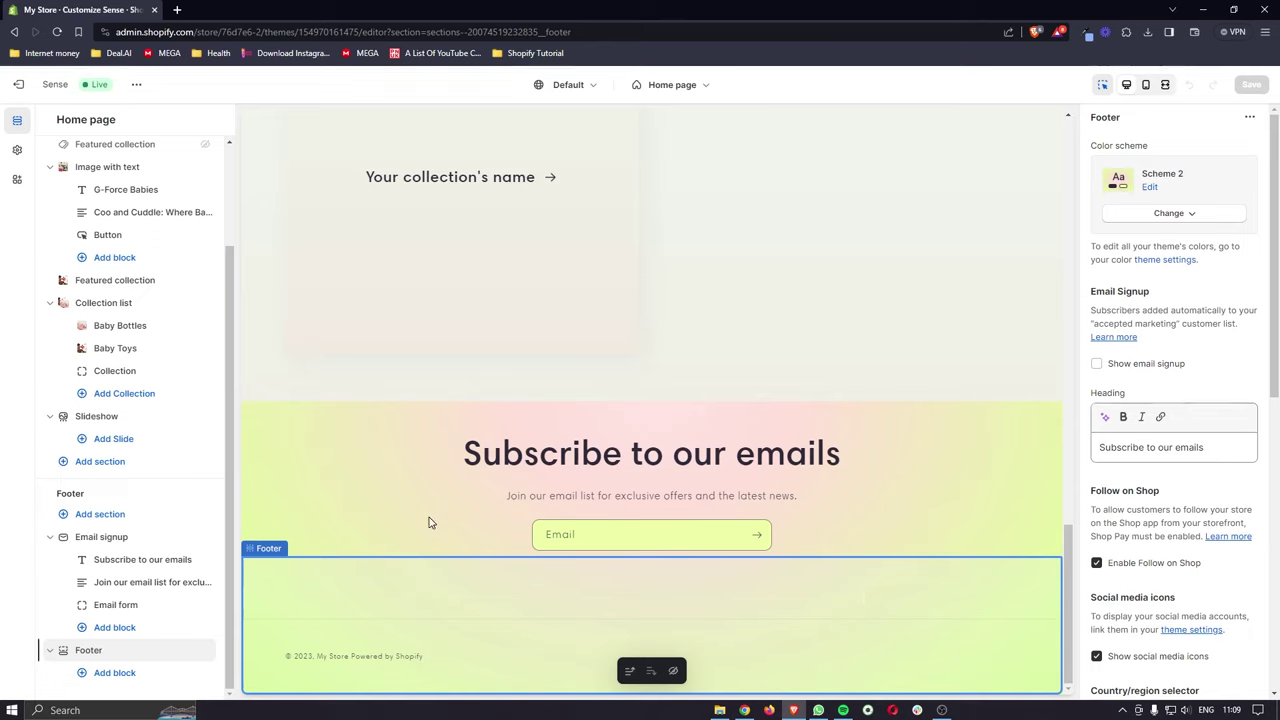
left_click(119, 677)
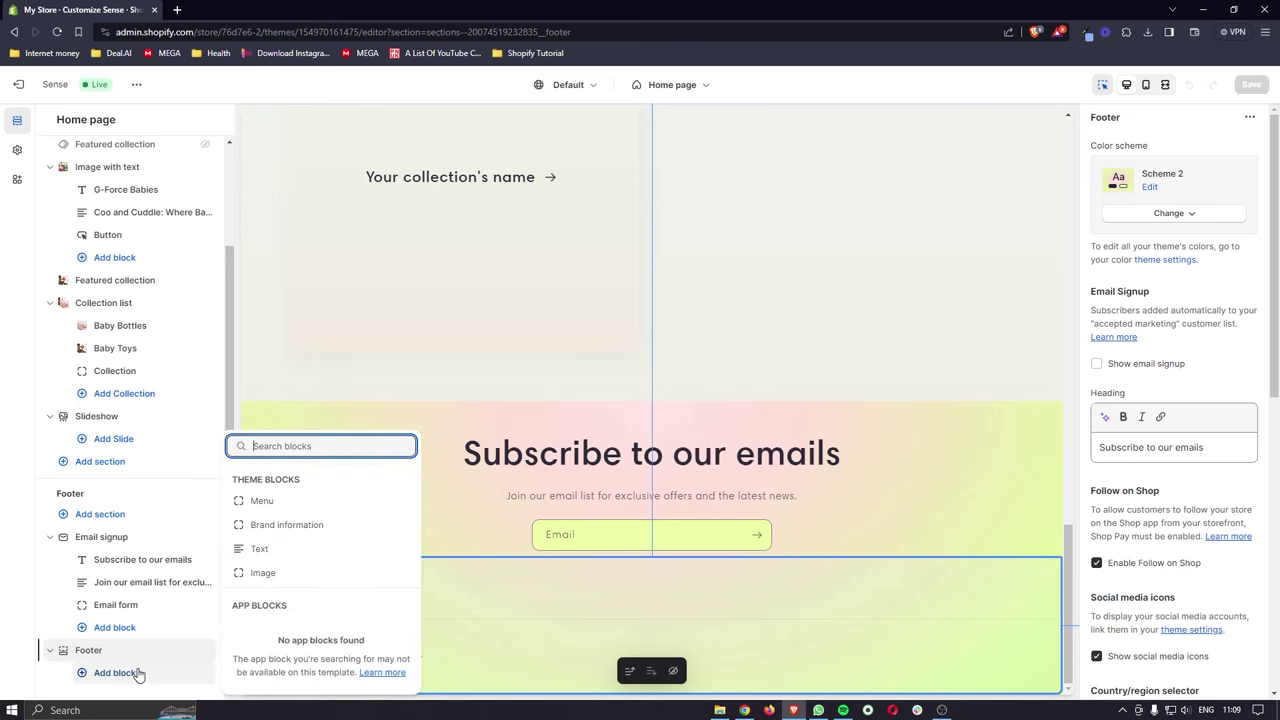
left_click(284, 503)
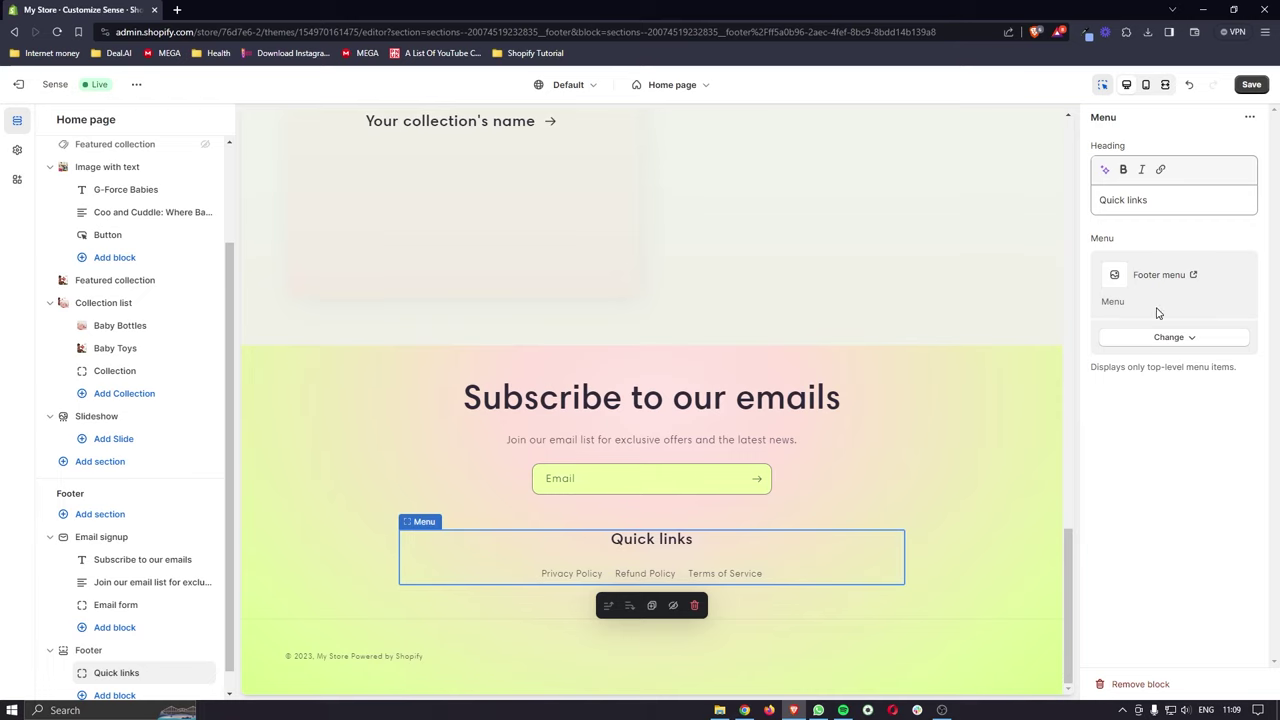
triple_click(1123, 200)
key("BackSpace")
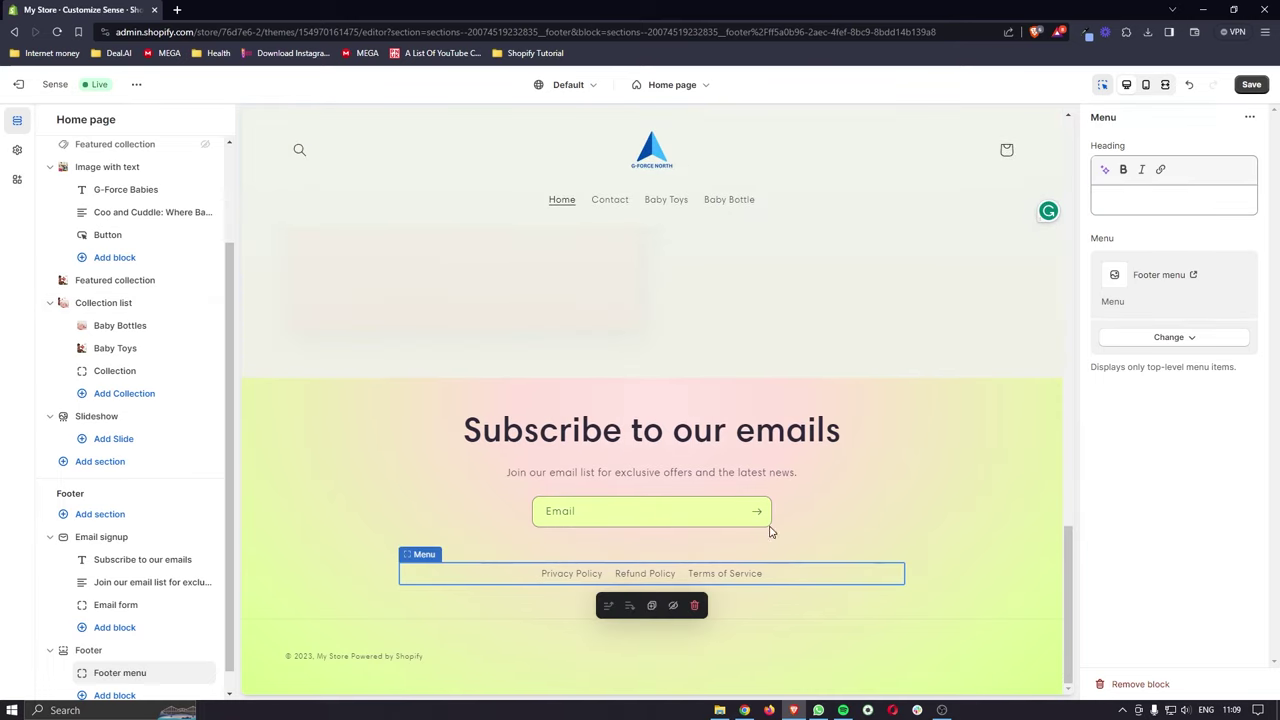
Step: Check the Terms of Service page through its footer link and save the theme before leaving the editor
left_click(721, 575)
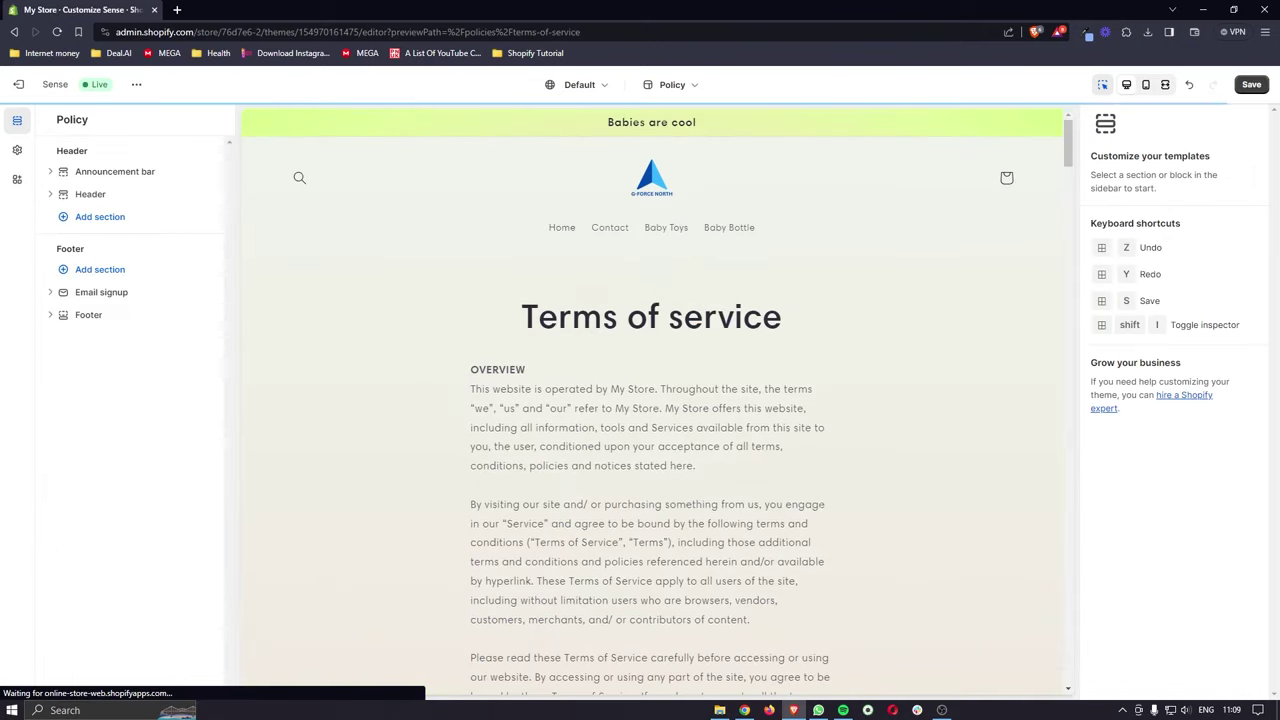
scroll(720, 400, "down", 5)
scroll(820, 512, "down", 10)
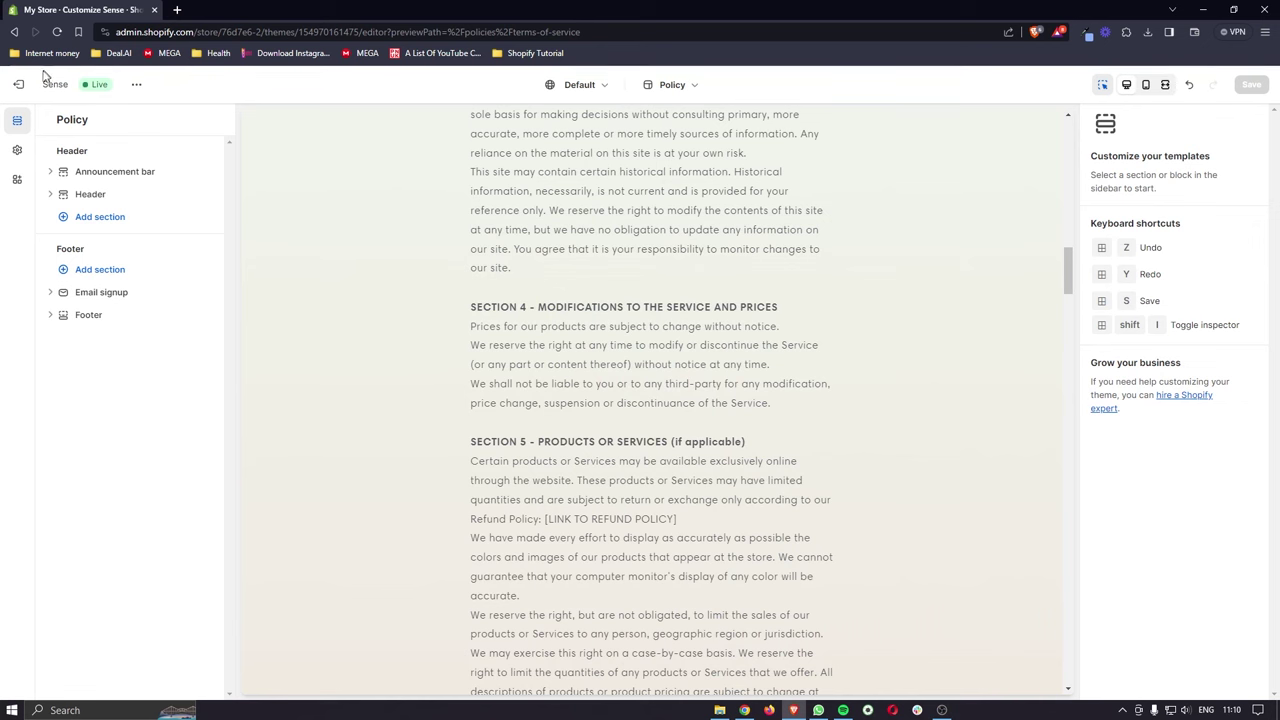
left_click(16, 86)
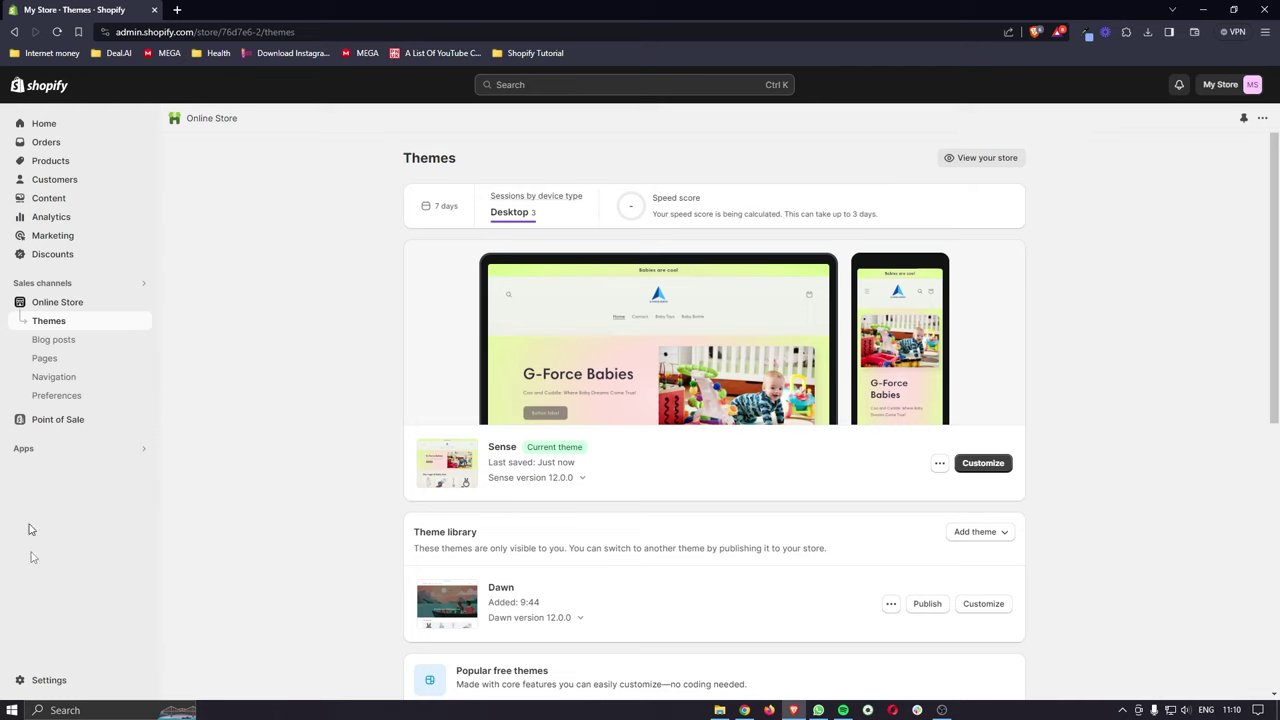
Step: Review the store's payment settings and the business information form for Shopify Payments account setup
left_click(57, 682)
left_click(300, 318)
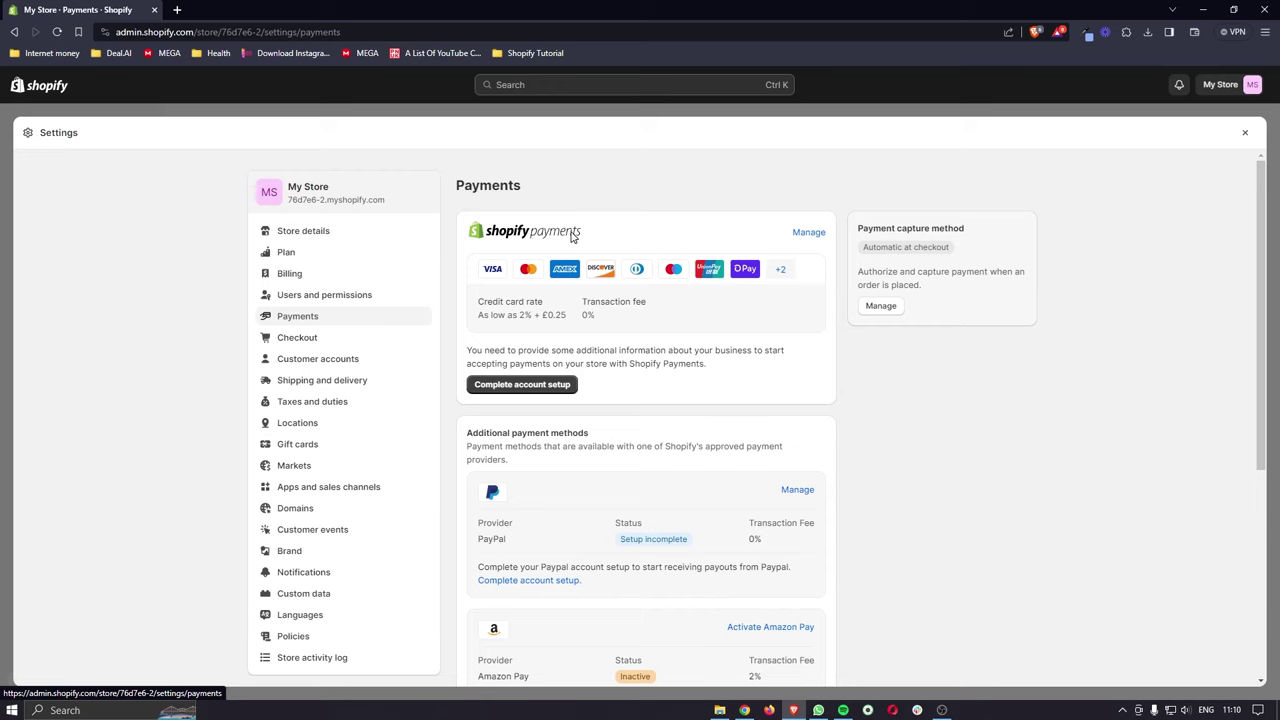
scroll(615, 222, "down", 1)
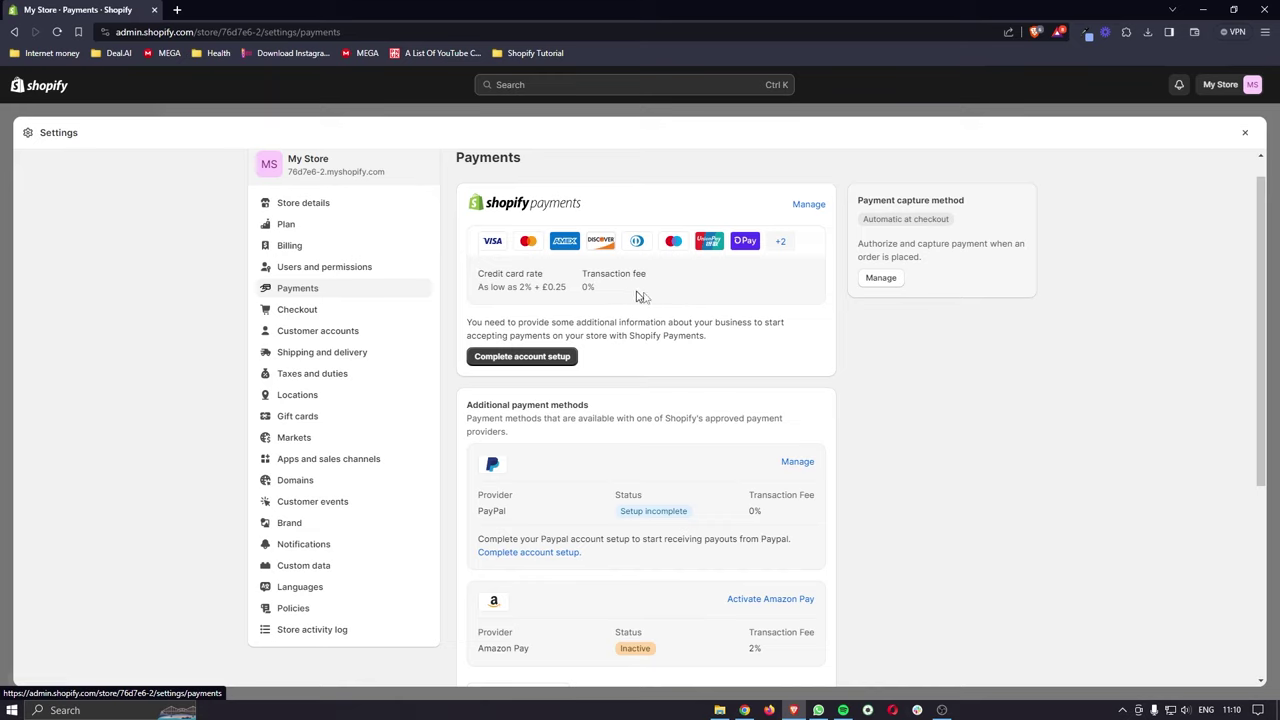
left_click(535, 358)
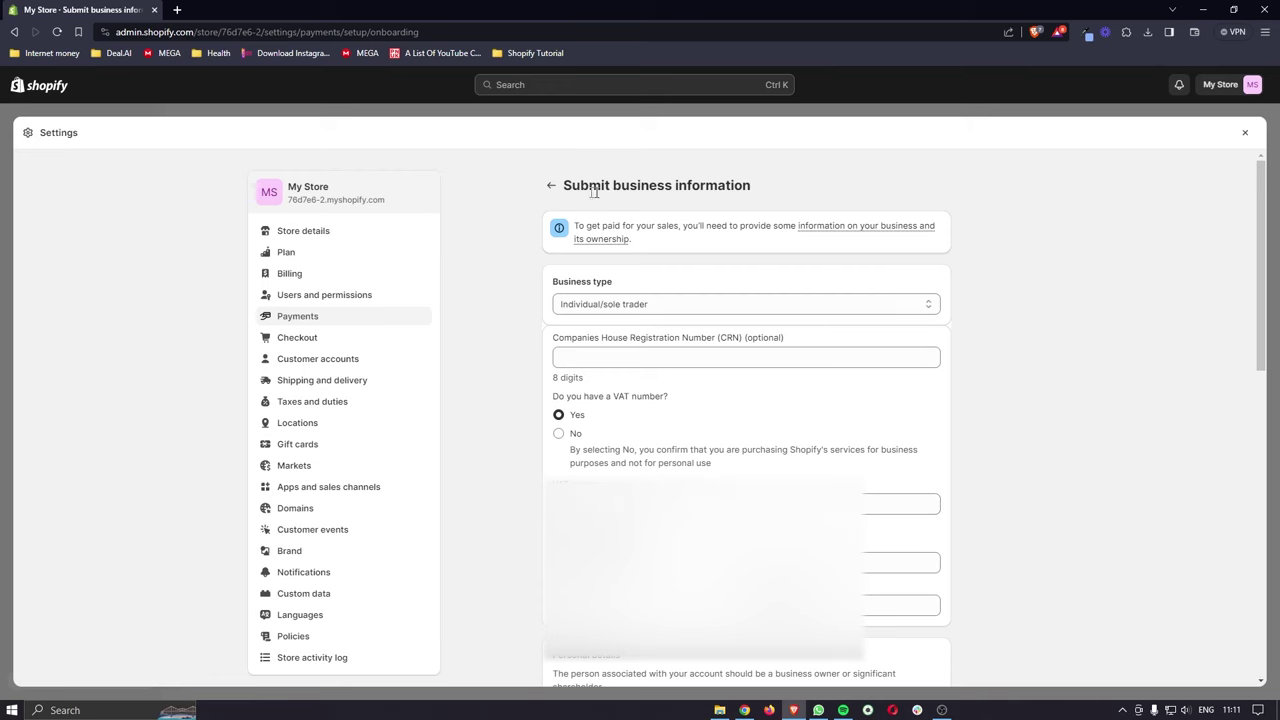
left_click(549, 185)
Step: Review the additional payment methods, including the PayPal Express Checkout account details and the Amazon Pay option
scroll(593, 297, "down", 2)
scroll(593, 297, "down", 2)
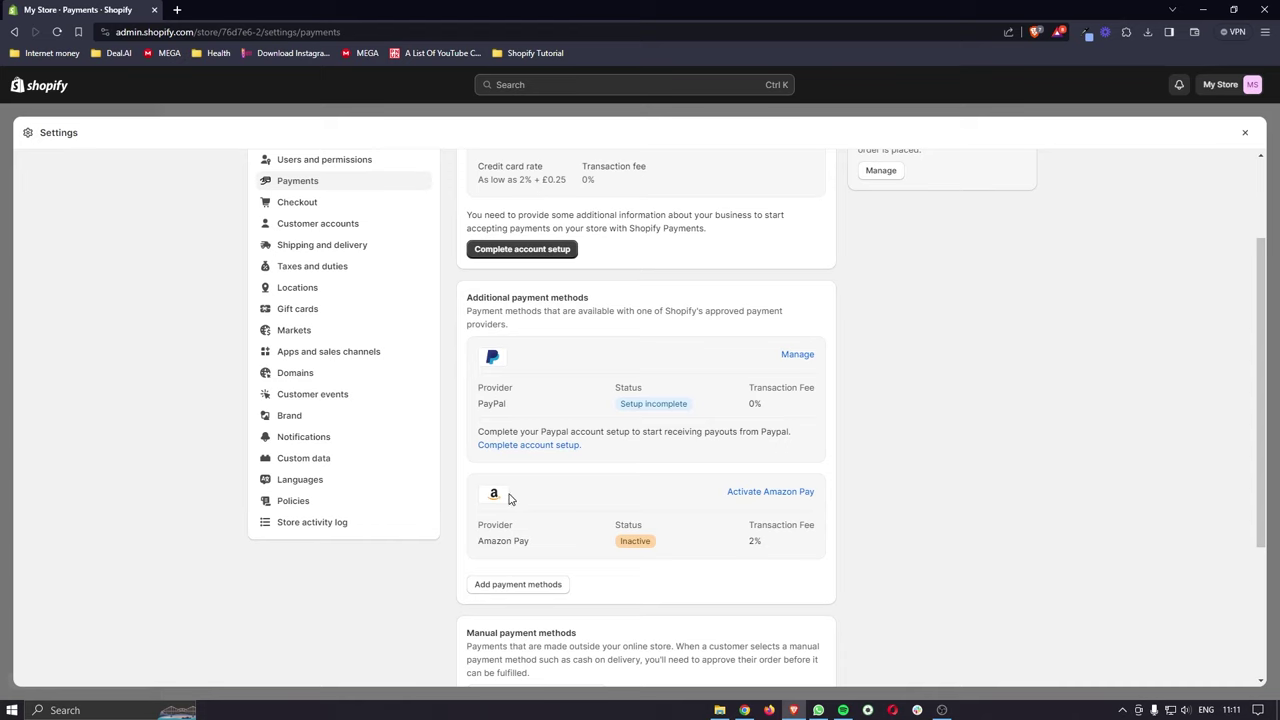
scroll(527, 530, "down", 1)
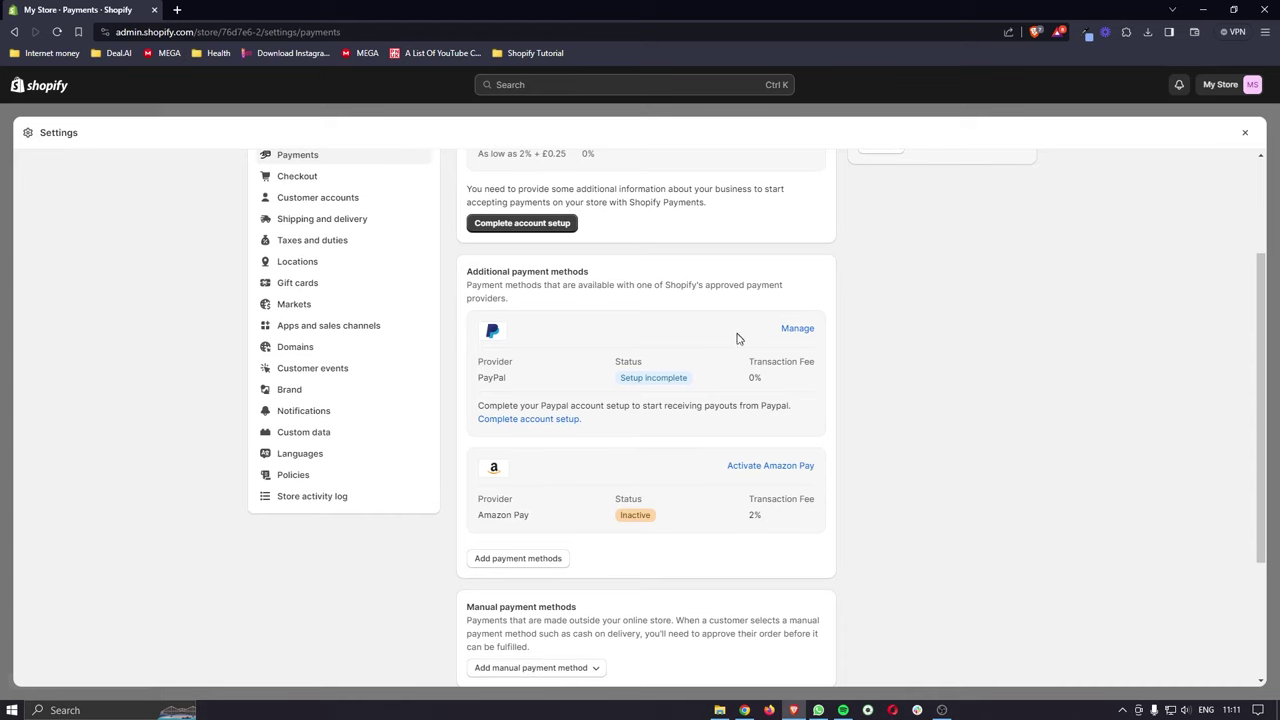
left_click(798, 331)
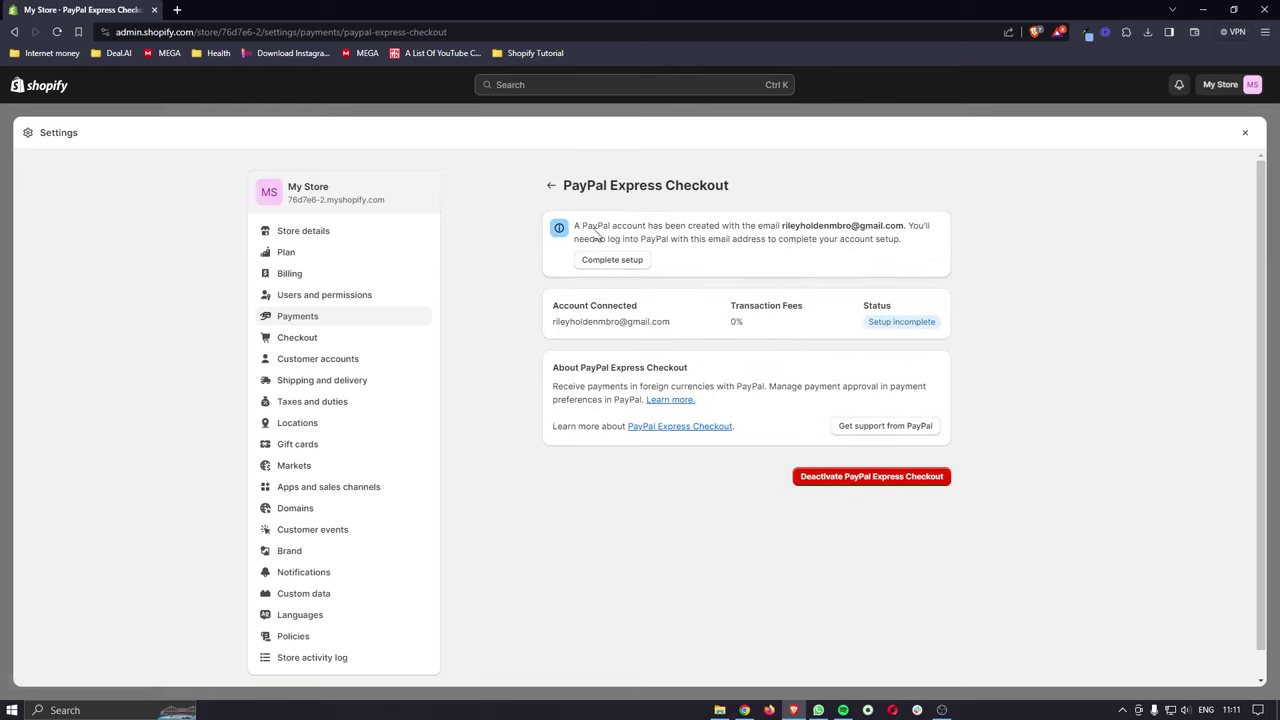
left_click(551, 185)
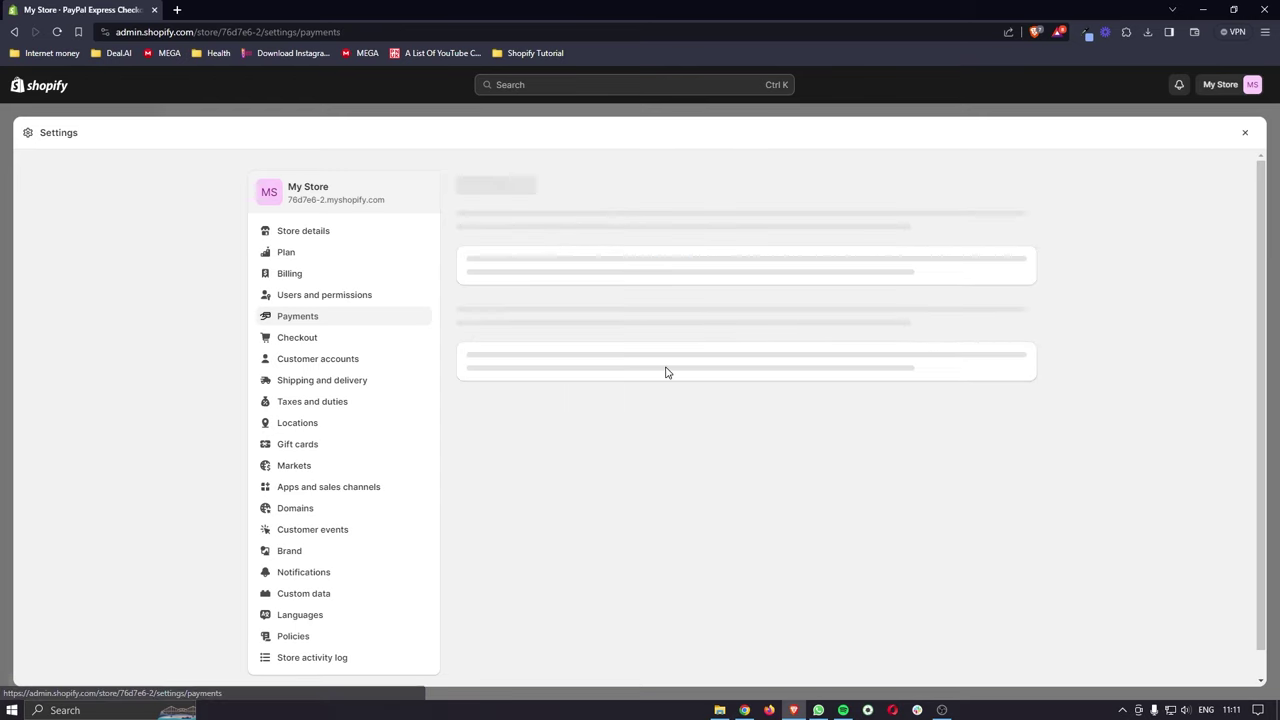
scroll(705, 406, "down", 1)
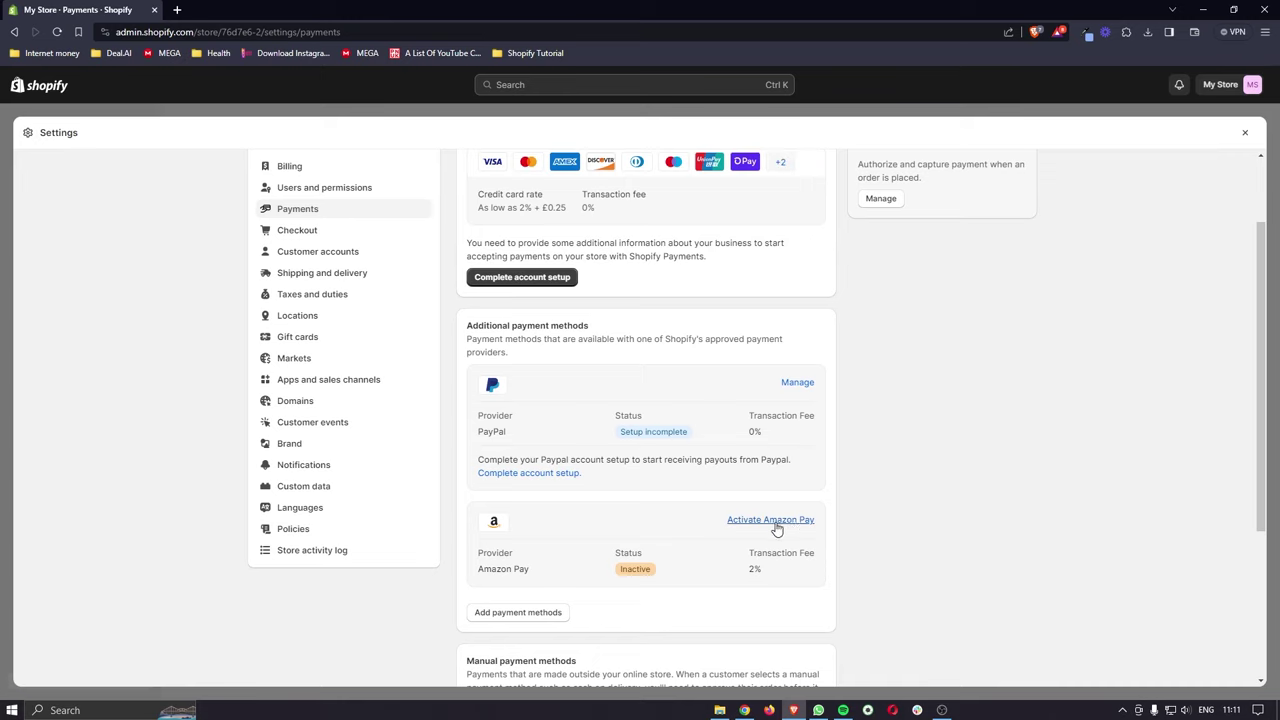
Step: Search for the new domain gforcenorthbabies in the store's domain settings and check the .com domain's availability and yearly price
scroll(974, 540, "up", 1)
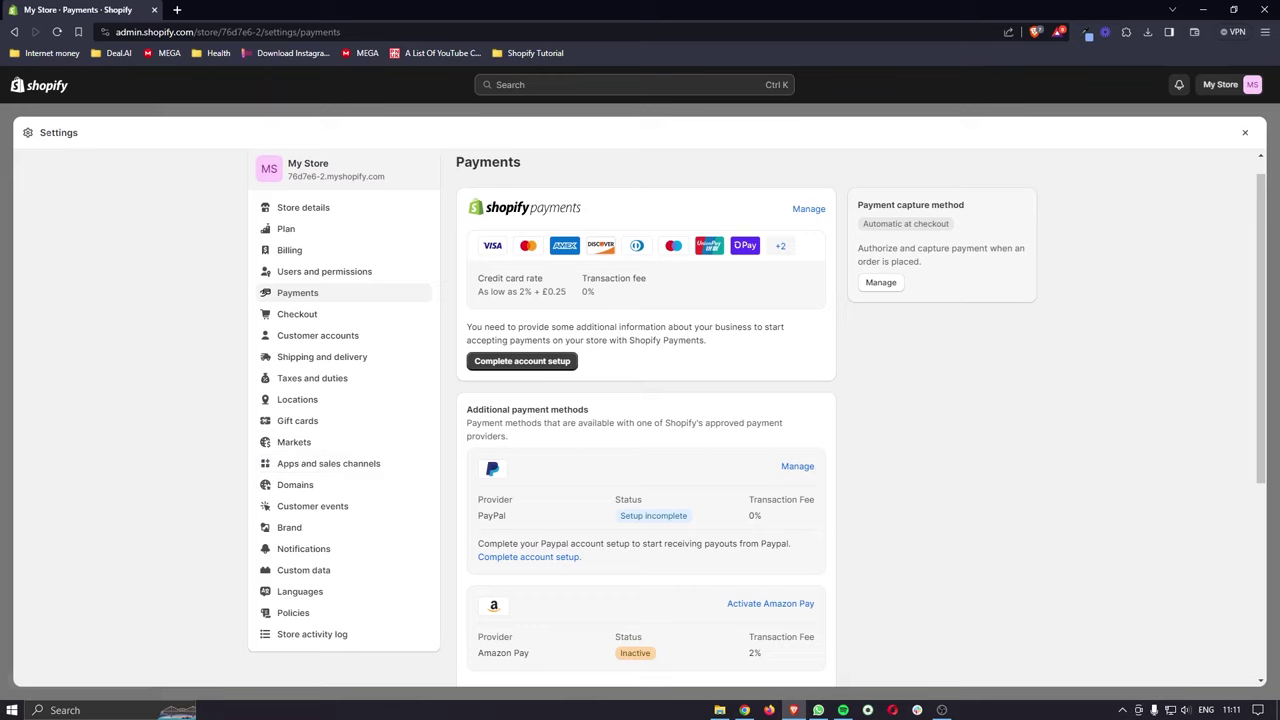
left_click(318, 485)
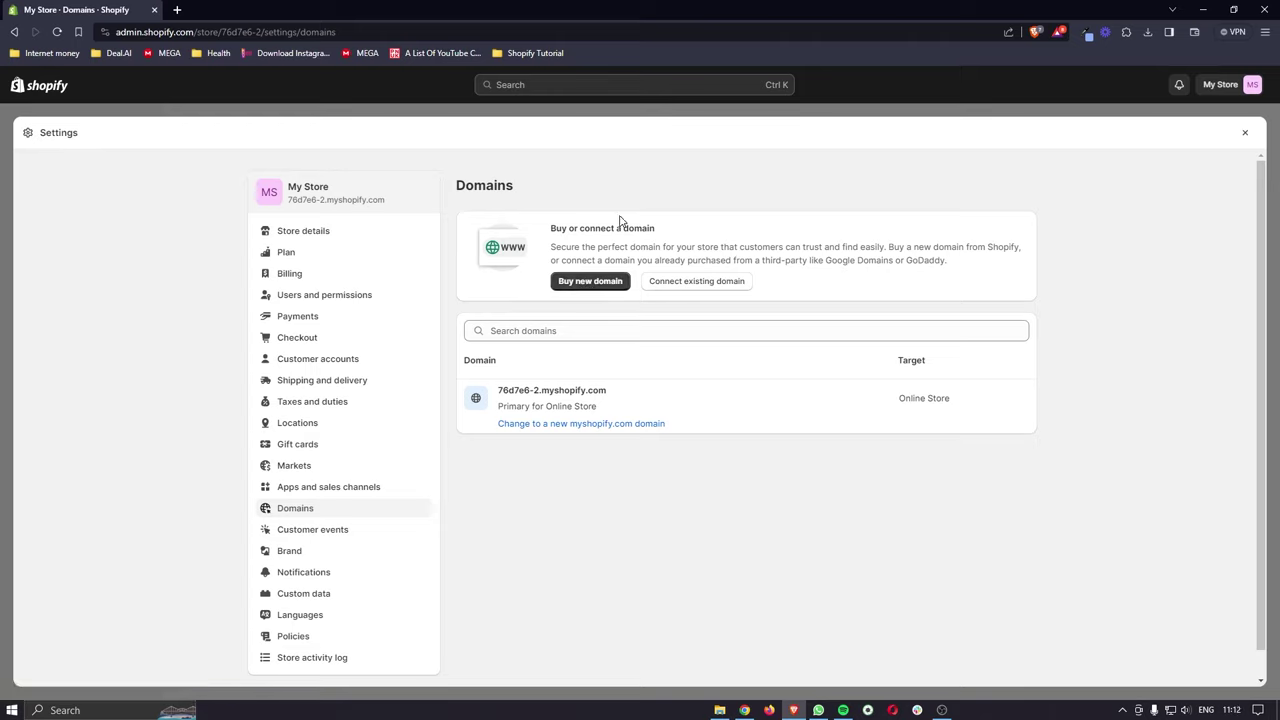
left_click(595, 284)
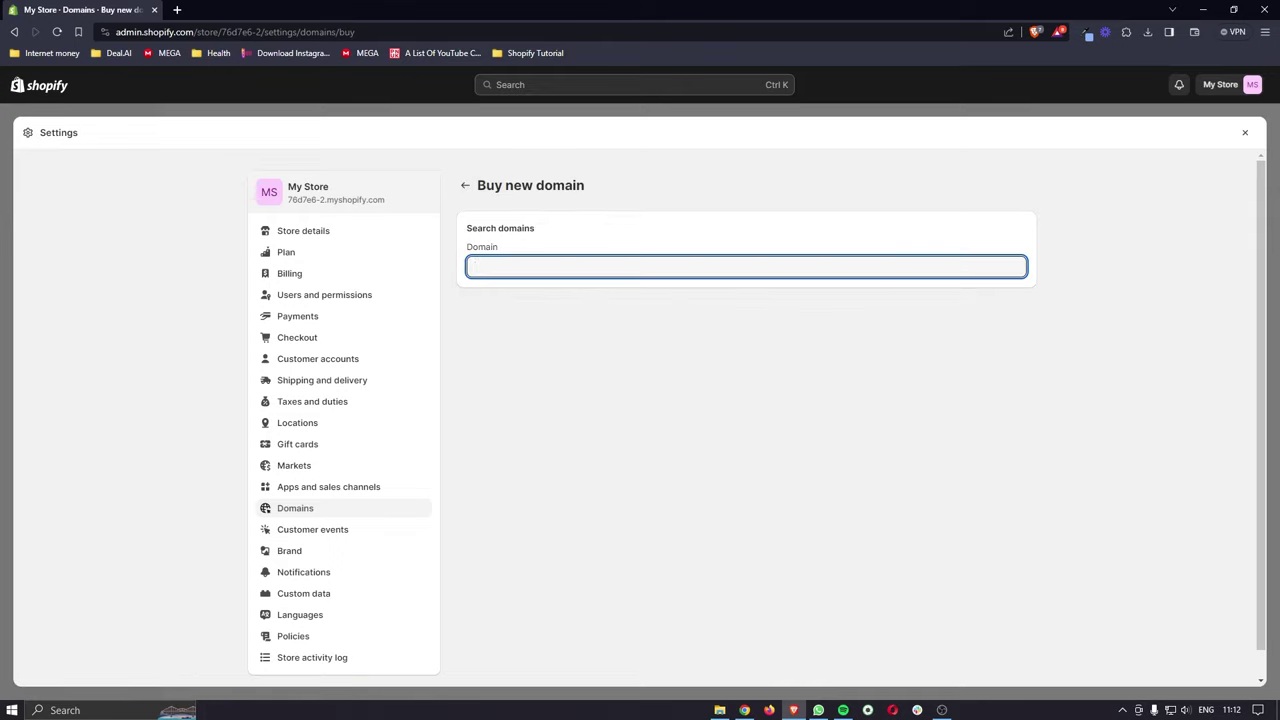
type("gforcenorth")
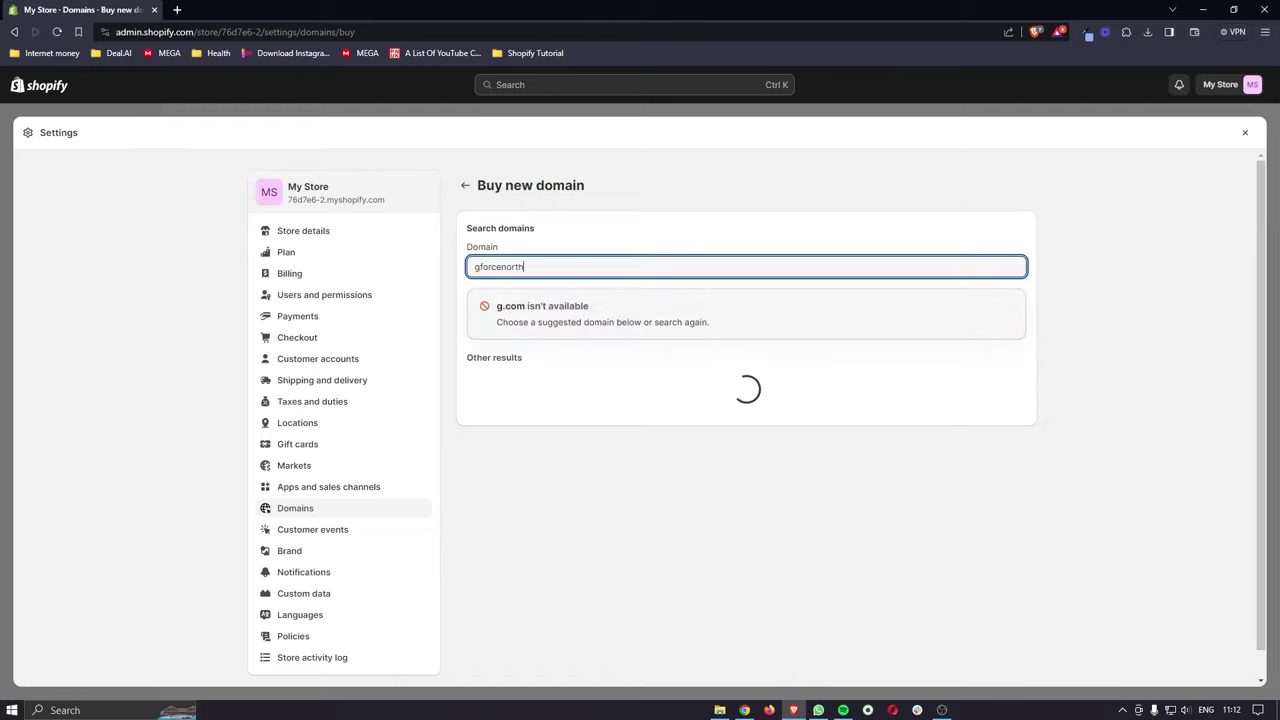
type("babies")
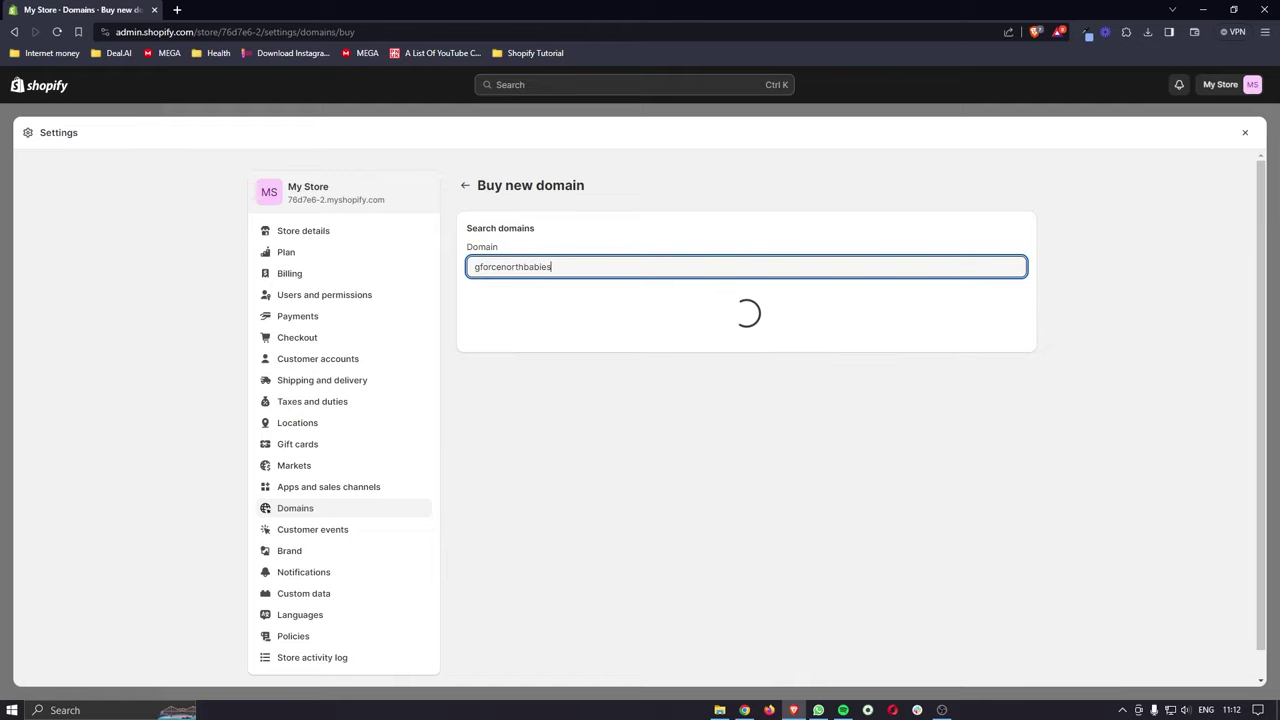
left_click(675, 238)
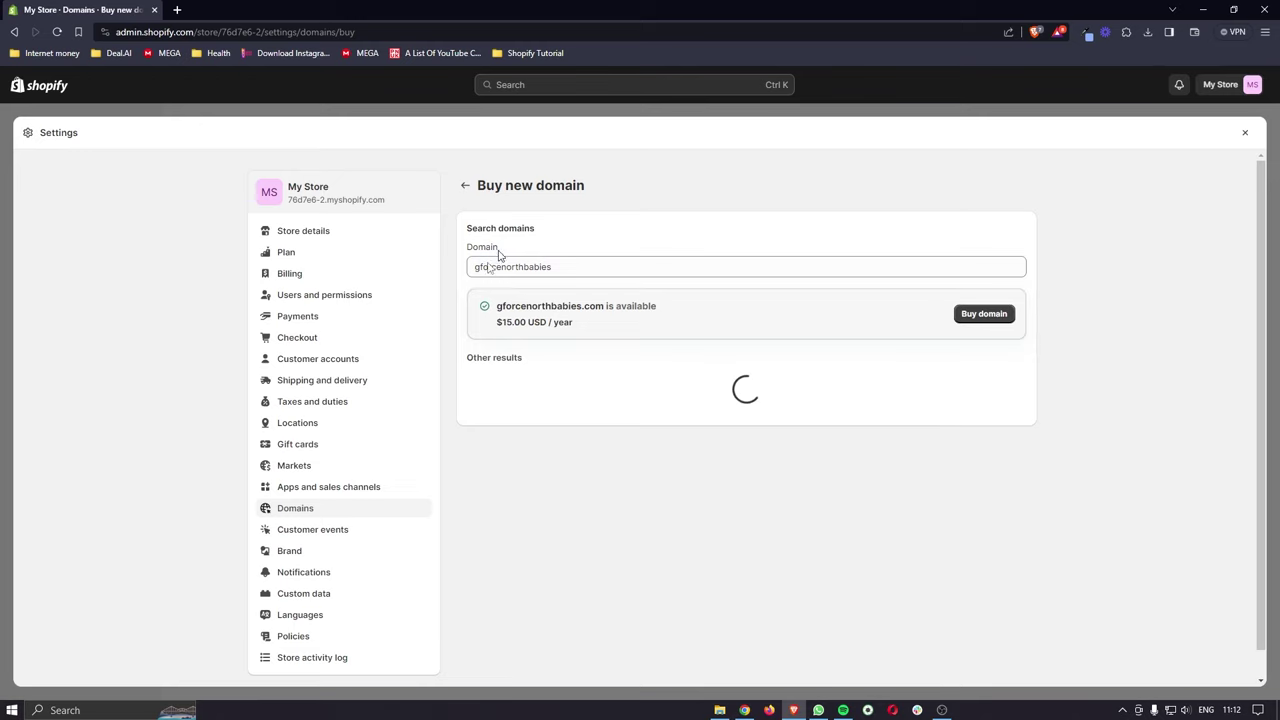
left_click_drag(497, 326, 571, 323)
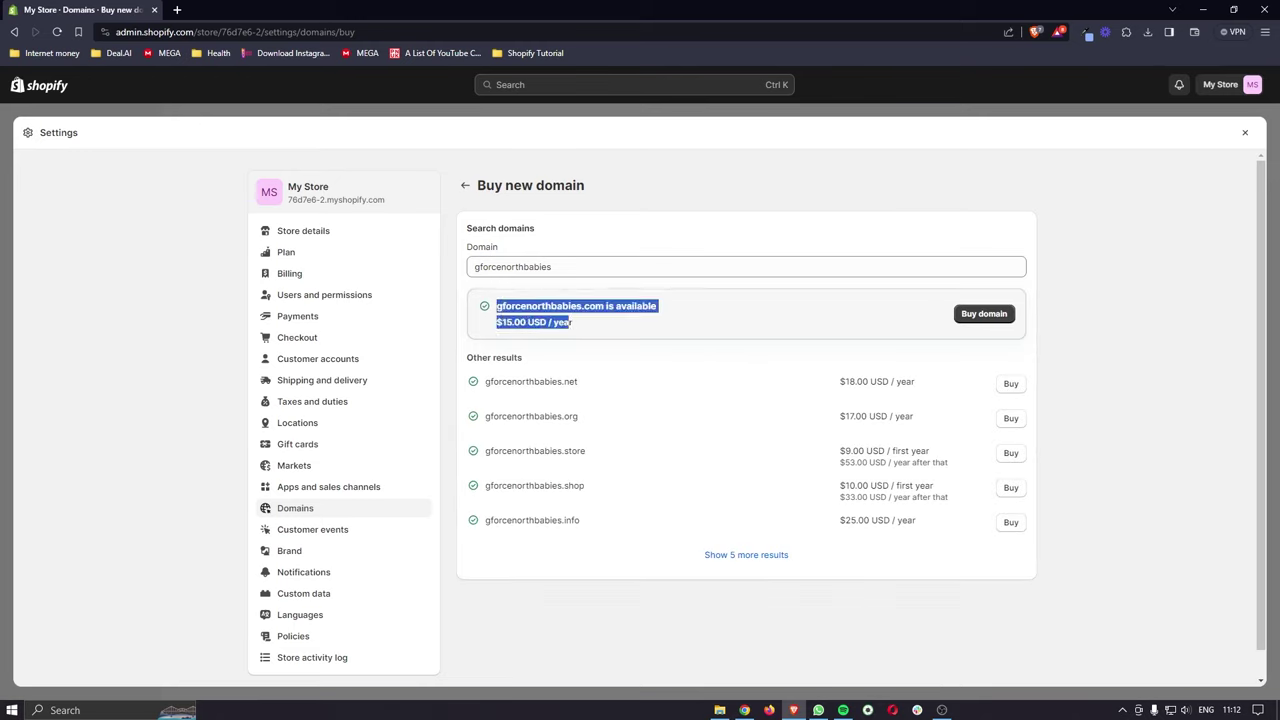
left_click(577, 320)
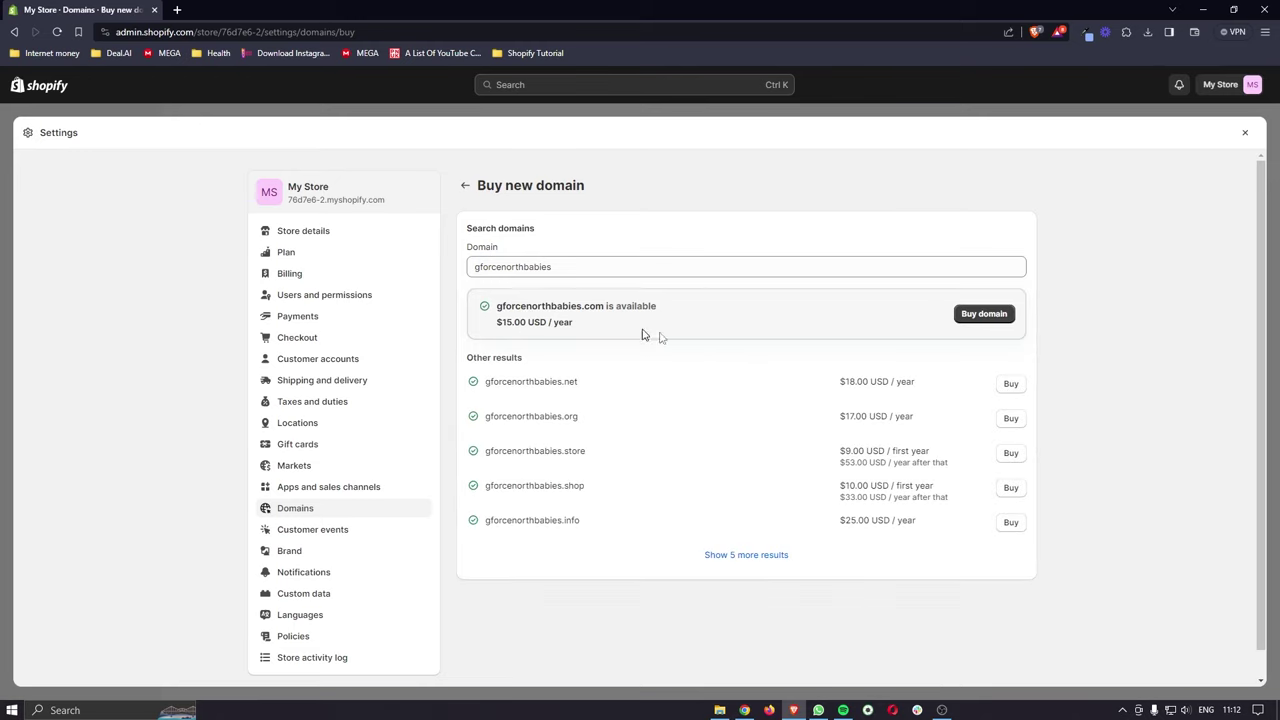
Step: Open the purchase details for gforcenorthbabies.com and compare the domain name with the store's current myshopify.com address
left_click(973, 318)
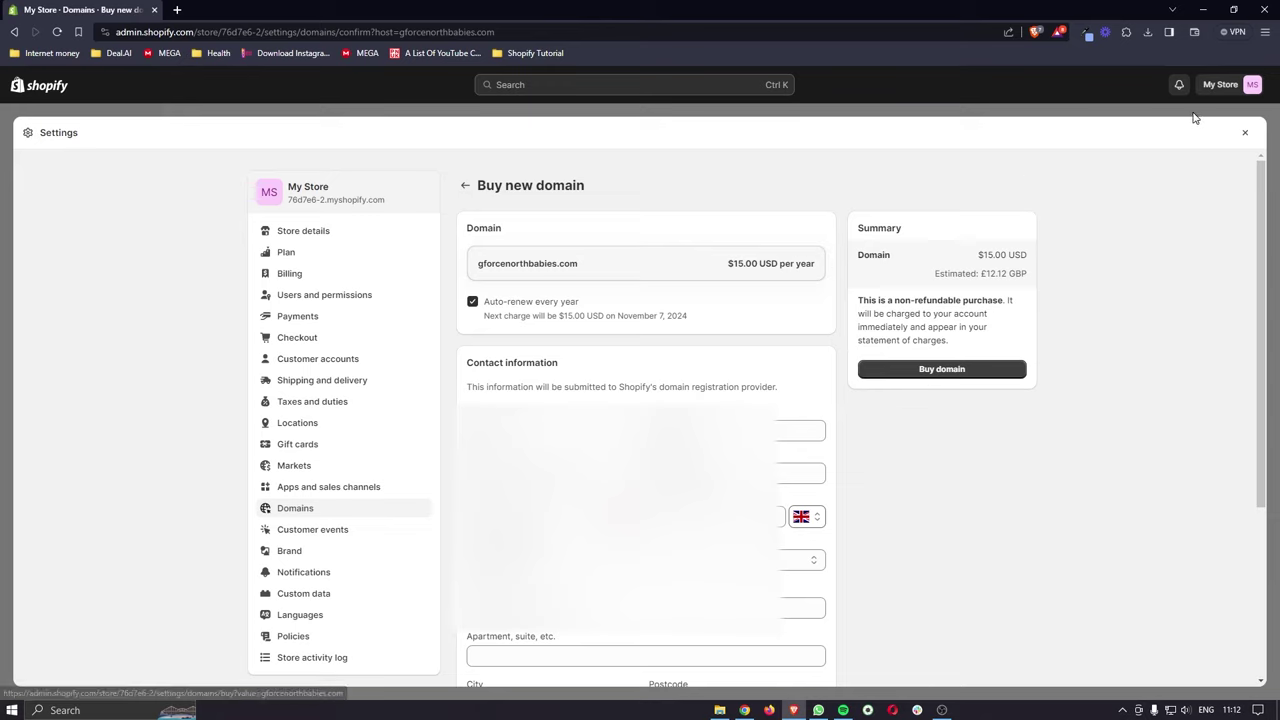
left_click_drag(479, 264, 586, 274)
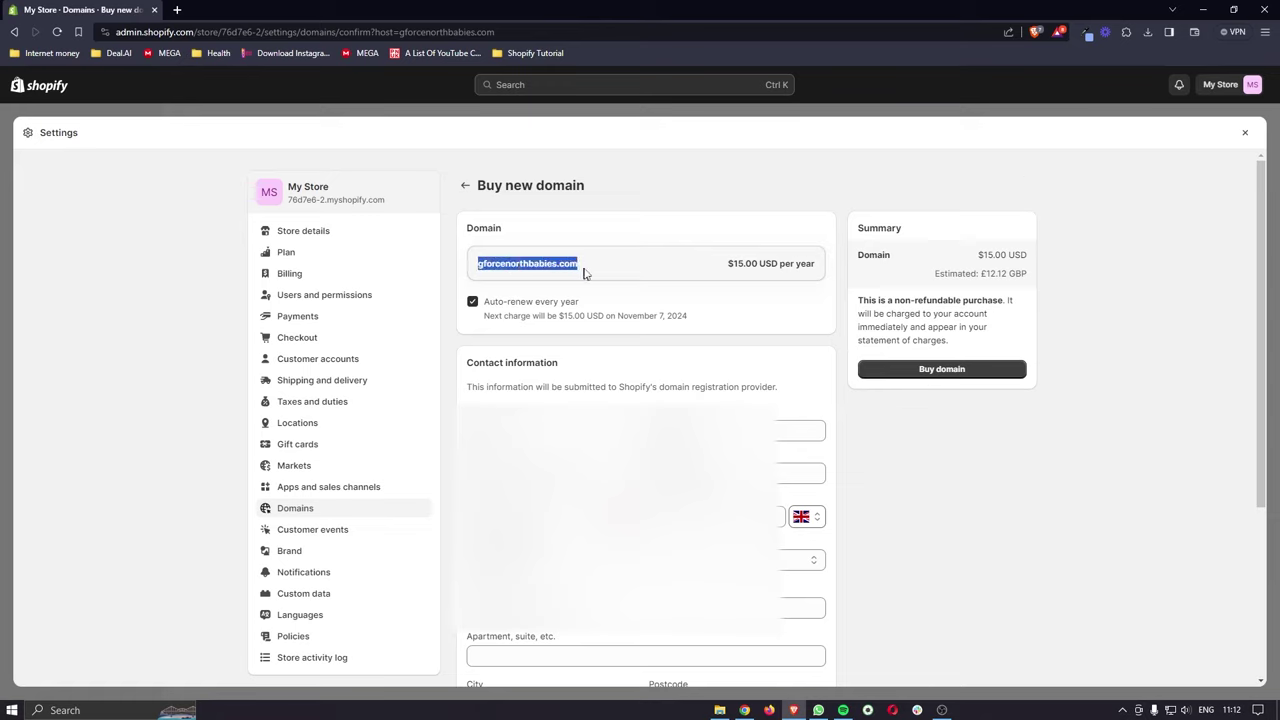
left_click_drag(287, 201, 385, 201)
left_click(397, 208)
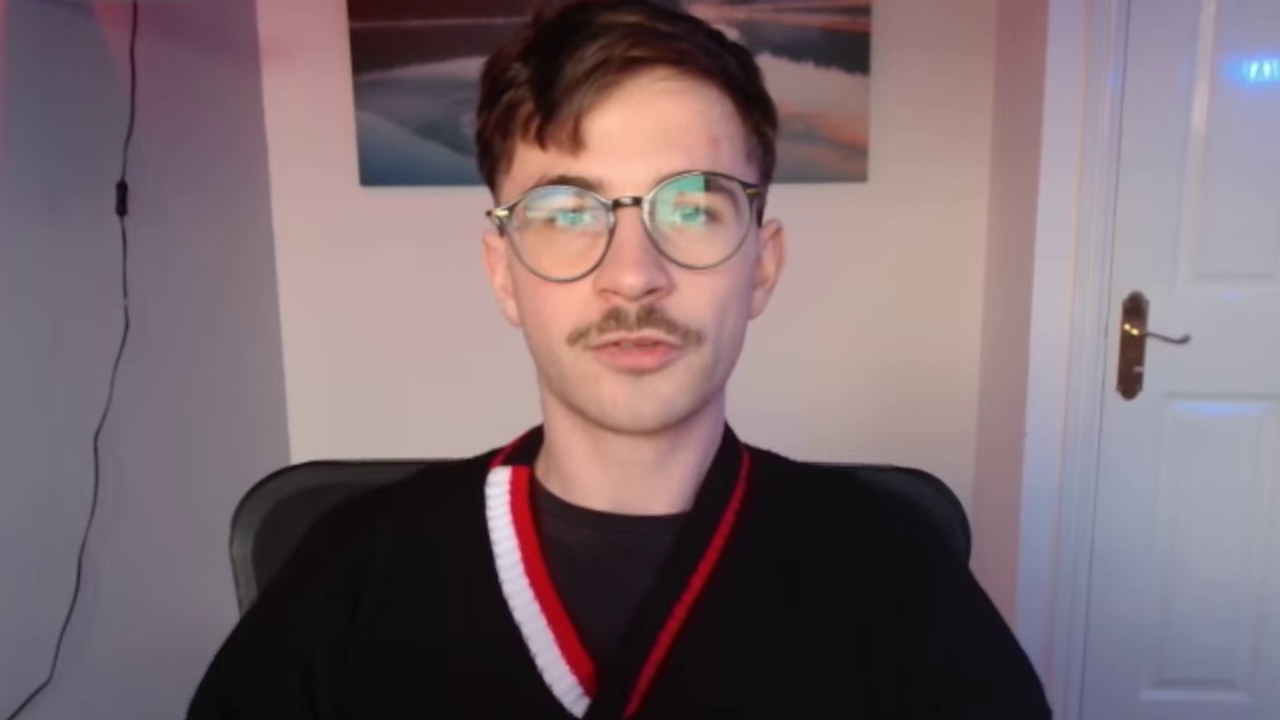